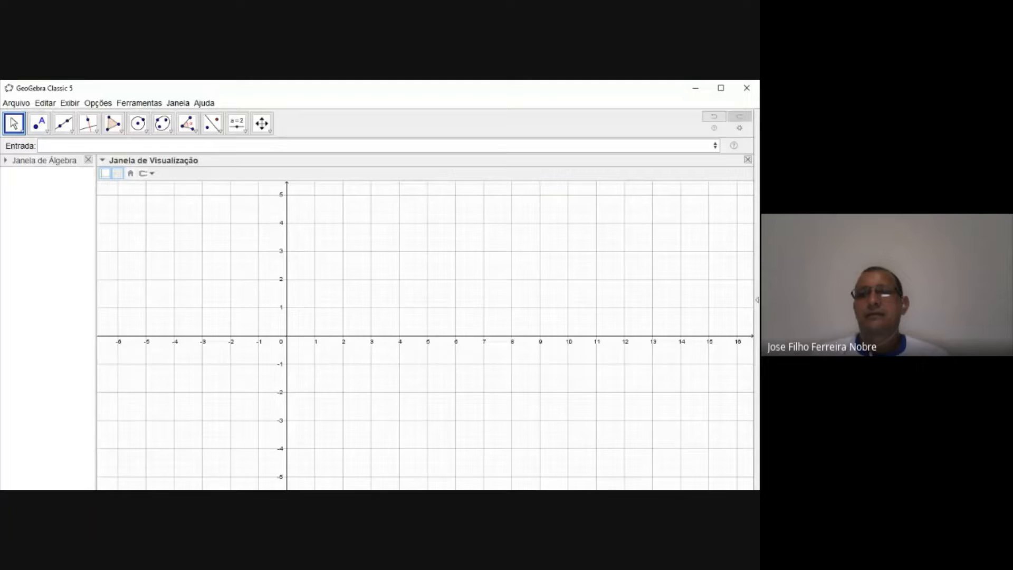
Step: Resize the program window to a narrower, taller shape and narrow the Algebra view beside the graph
left_click_drag(758, 201, 676, 200)
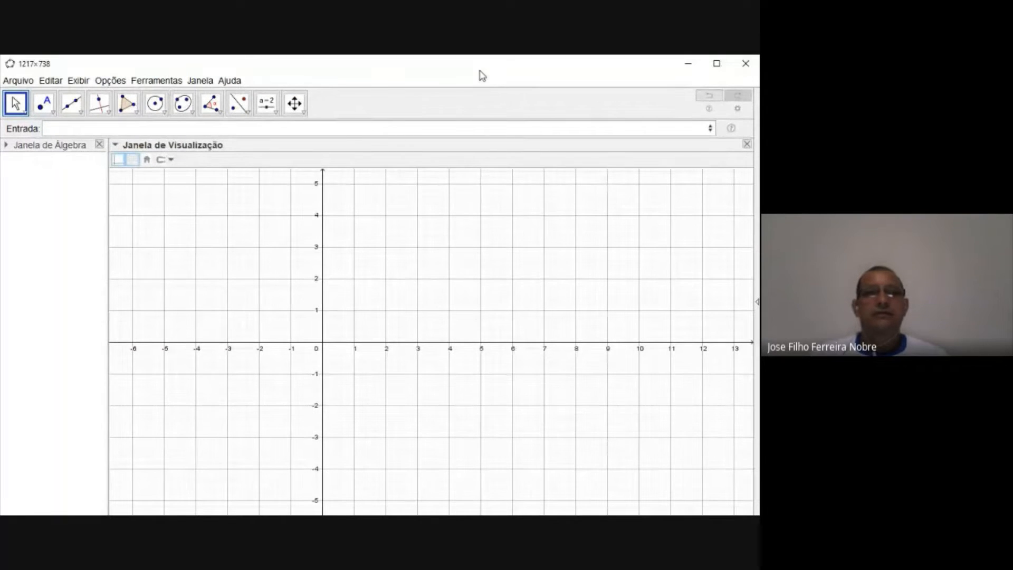
left_click_drag(759, 514, 434, 289)
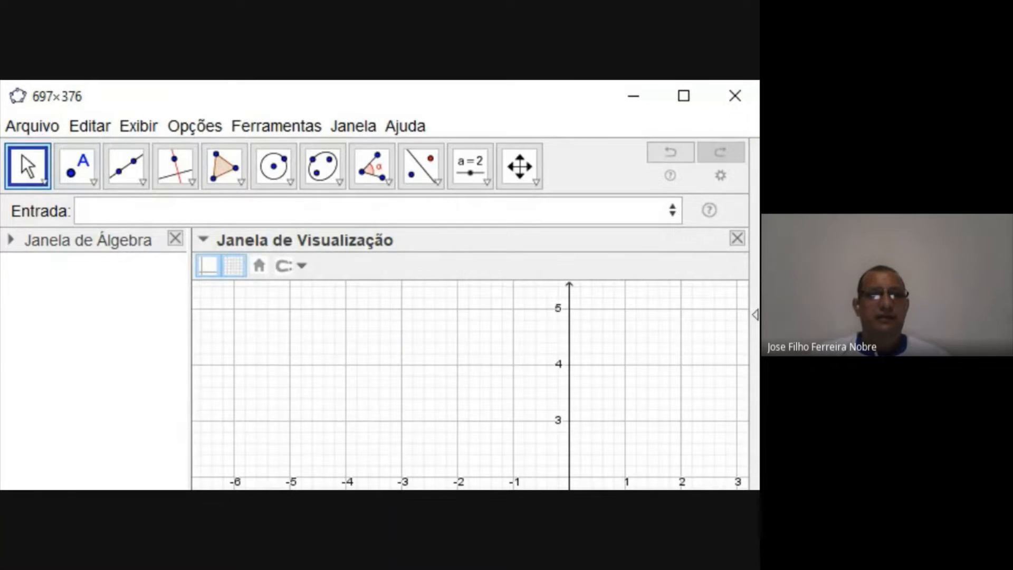
left_click_drag(317, 490, 322, 565)
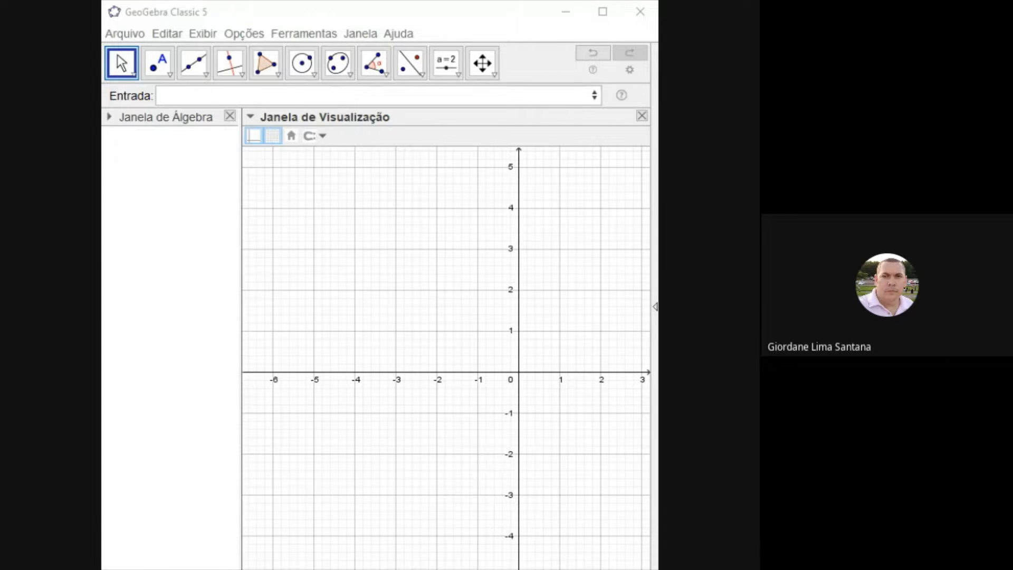
left_click_drag(659, 273, 723, 273)
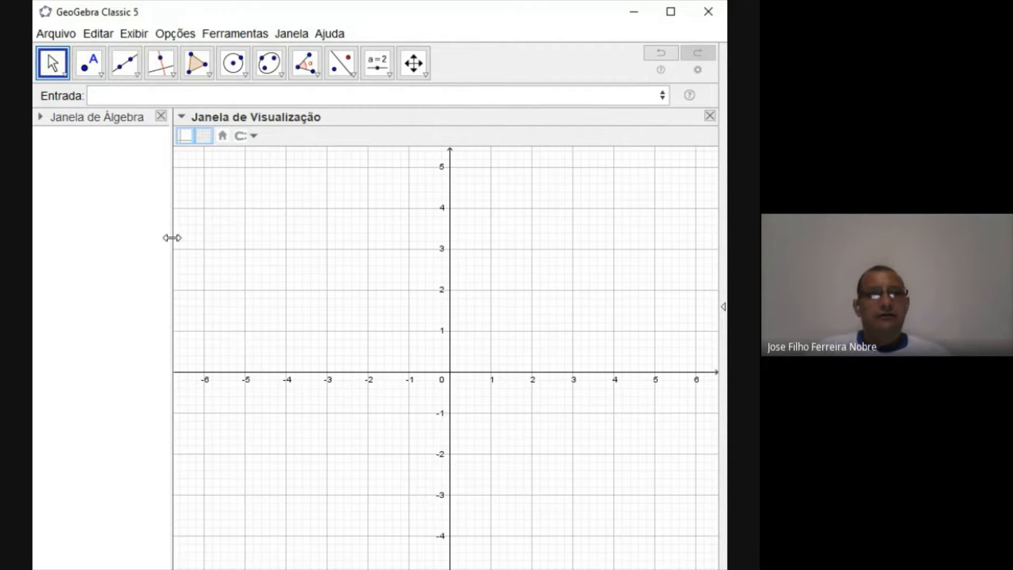
left_click_drag(172, 237, 140, 240)
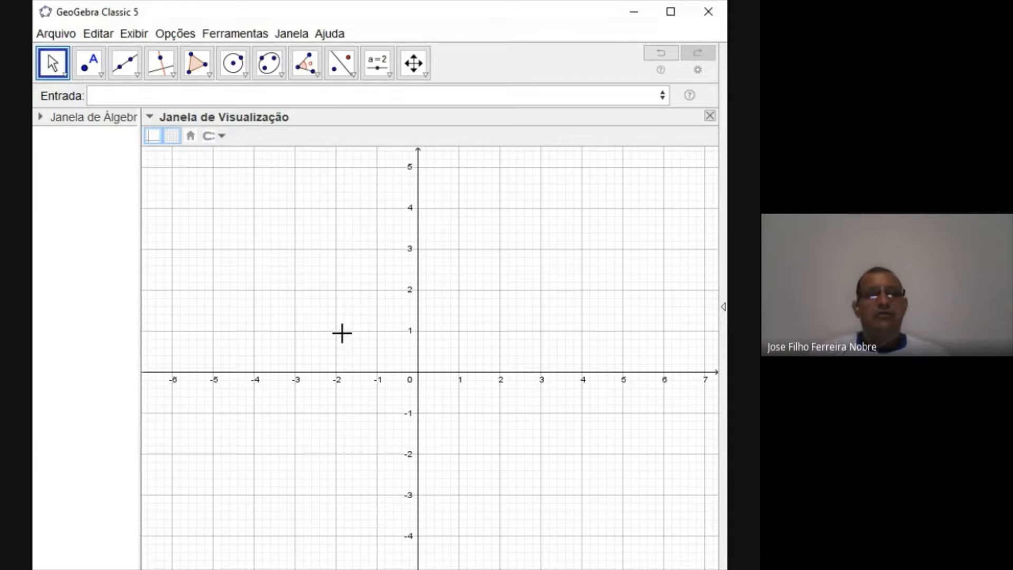
left_click_drag(341, 333, 308, 296)
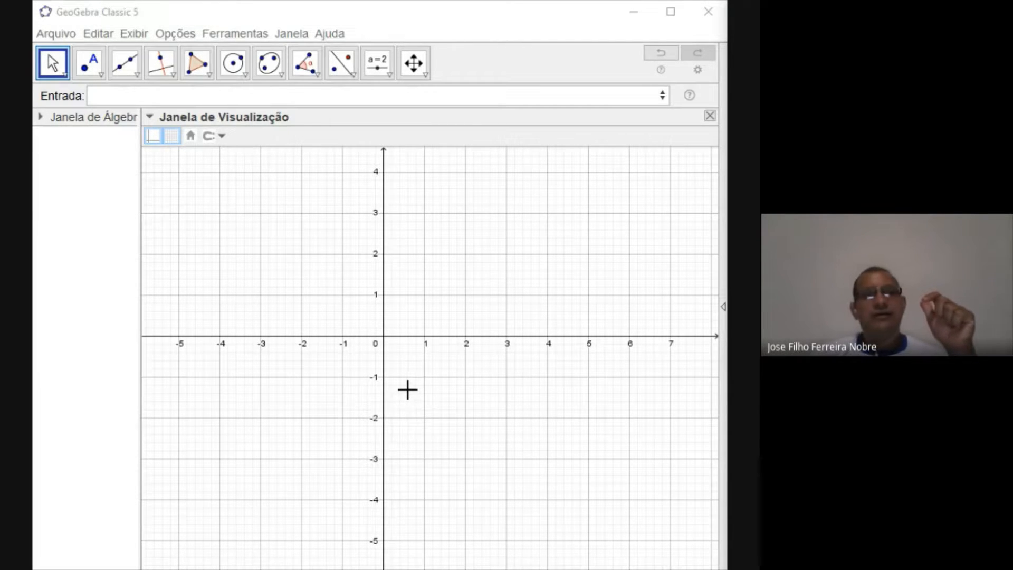
left_click(352, 77)
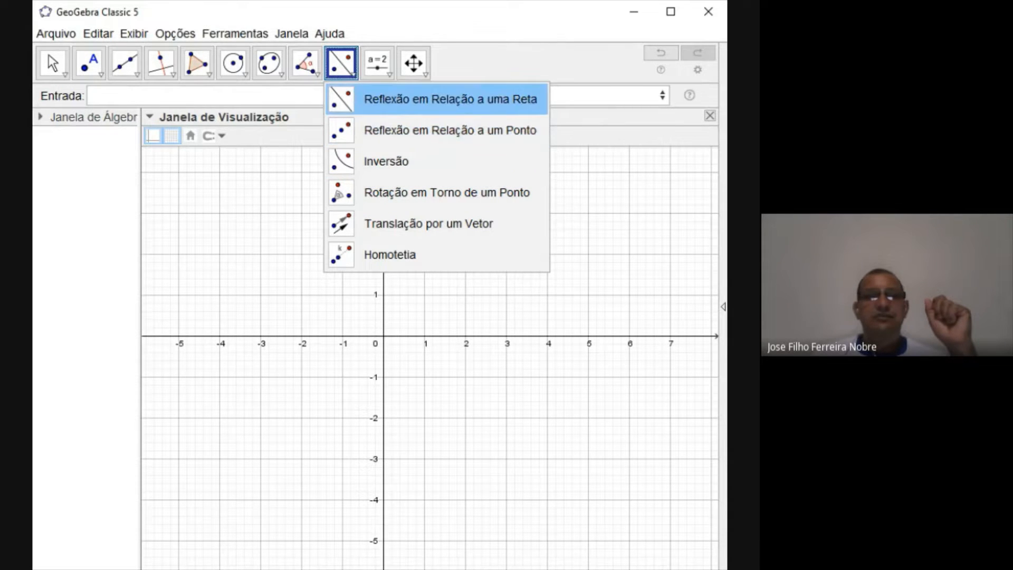
left_click(578, 232)
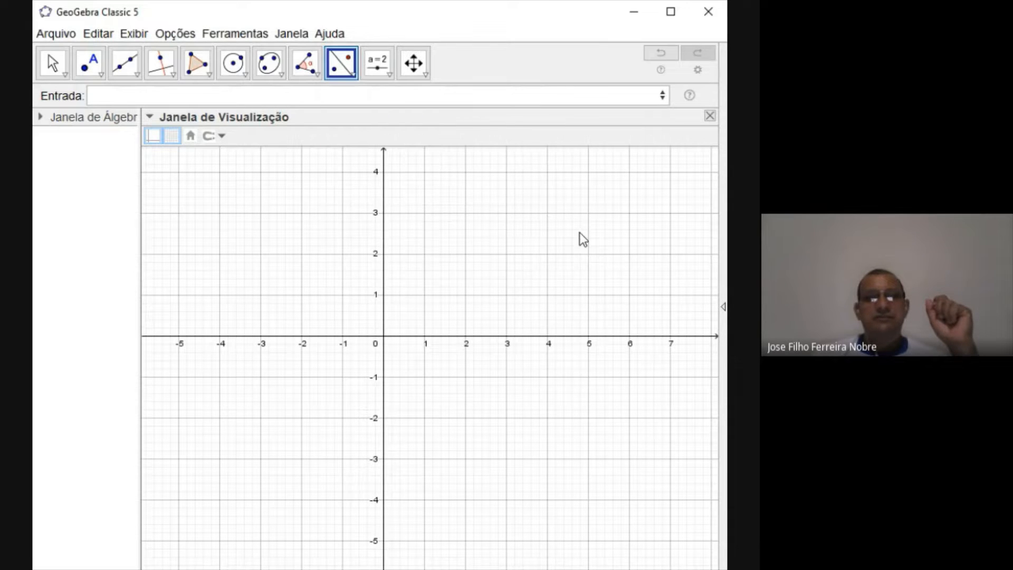
Step: Place a free point in the first quadrant at about (1.97, 1.94)
left_click(85, 75)
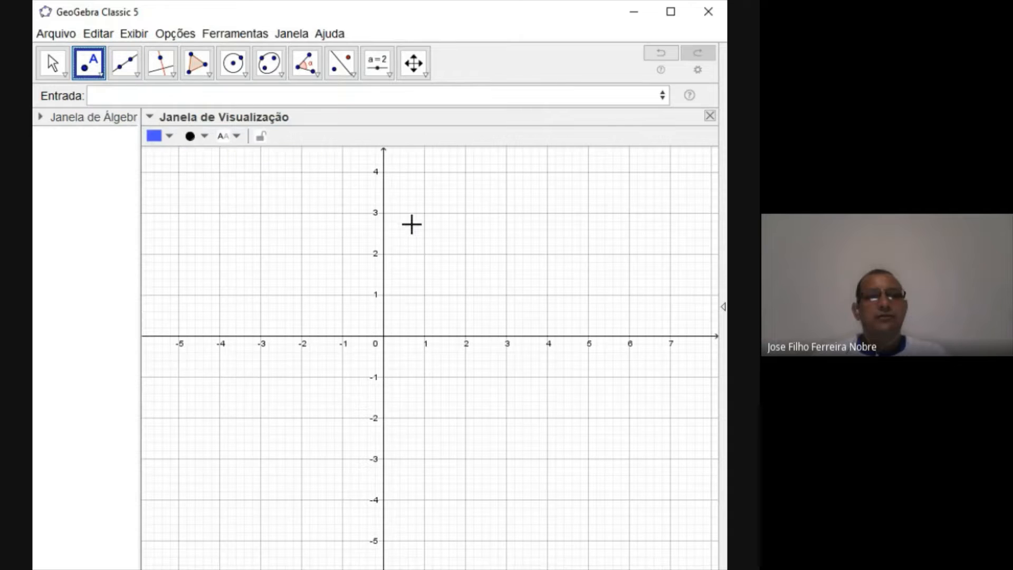
left_click(464, 255)
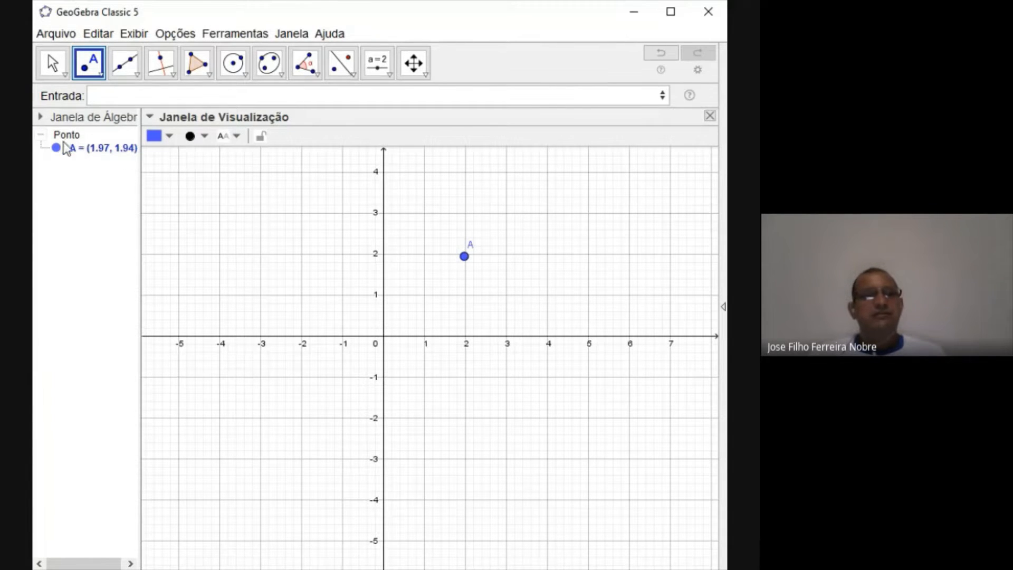
left_click(55, 64)
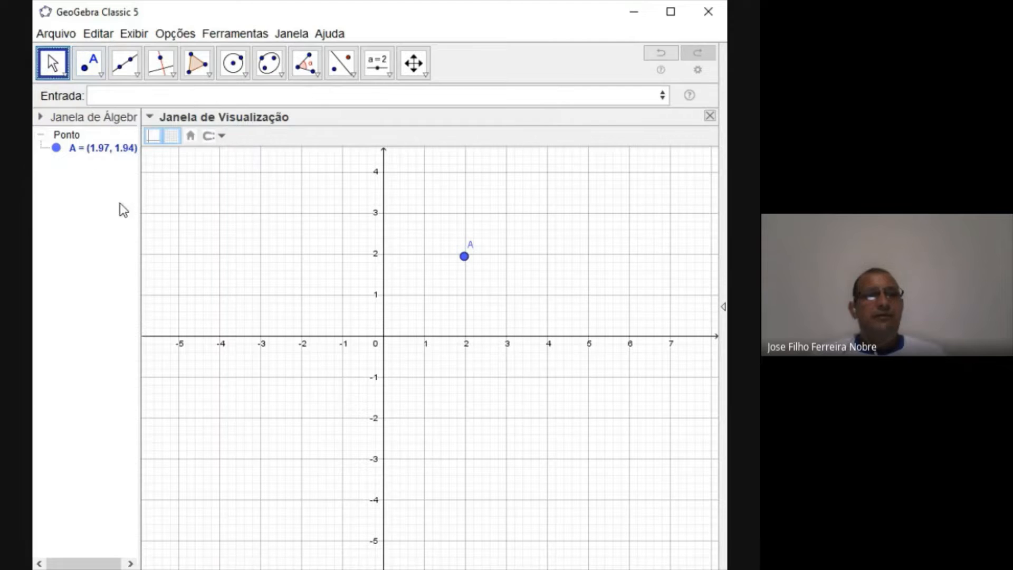
Step: Widen the Algebra view slightly and set point capturing to Fixar à Malha
left_click_drag(141, 205, 160, 206)
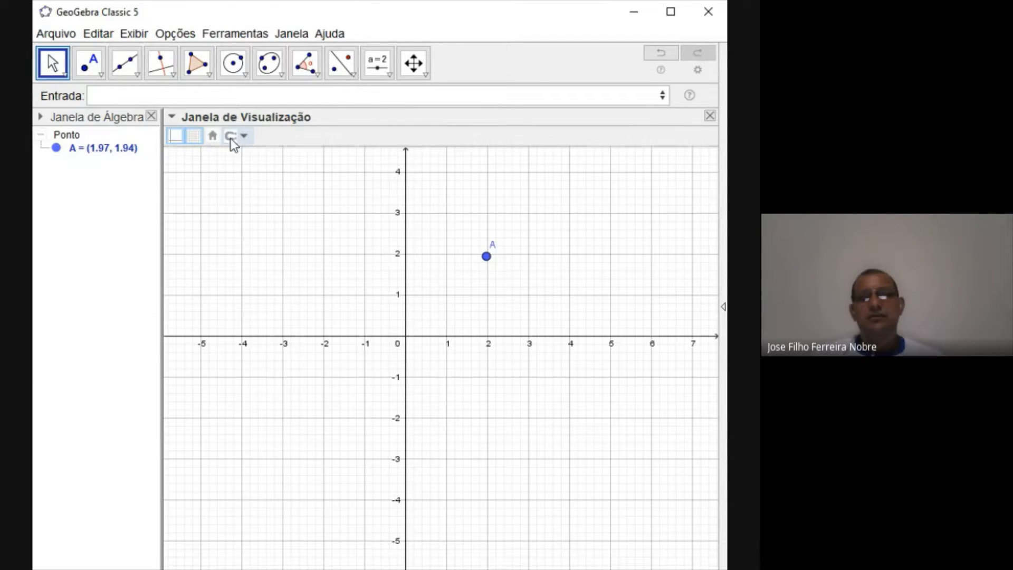
left_click(244, 136)
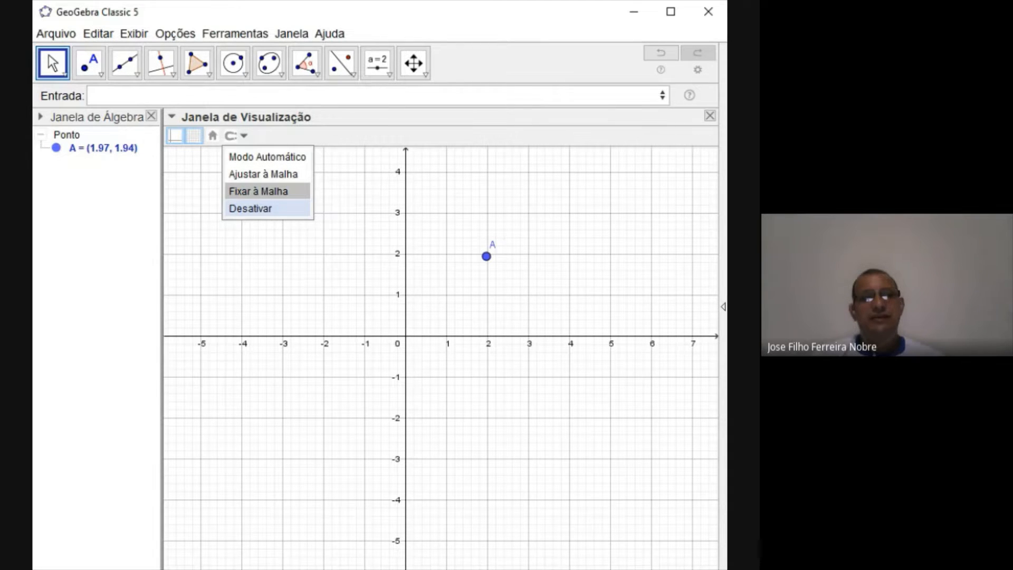
left_click(283, 190)
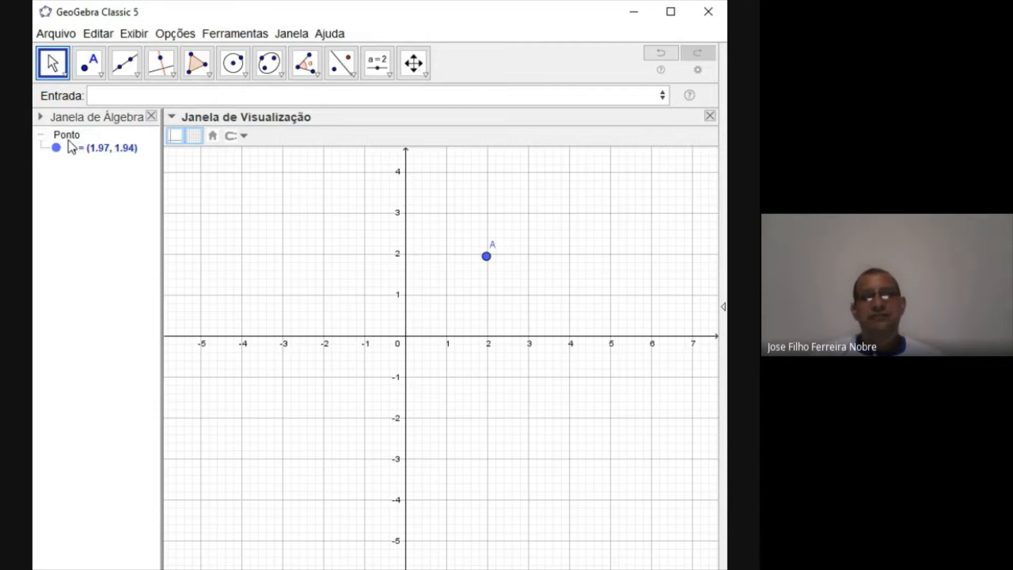
Step: Delete the off-grid point A and place a new point on the grid at (2, 2)
left_click(94, 150)
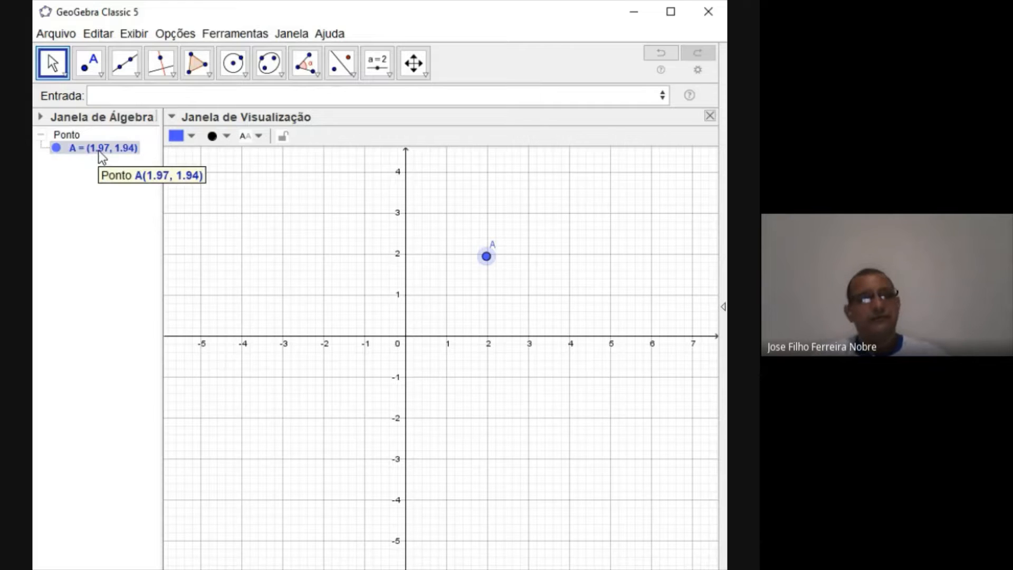
key("Delete")
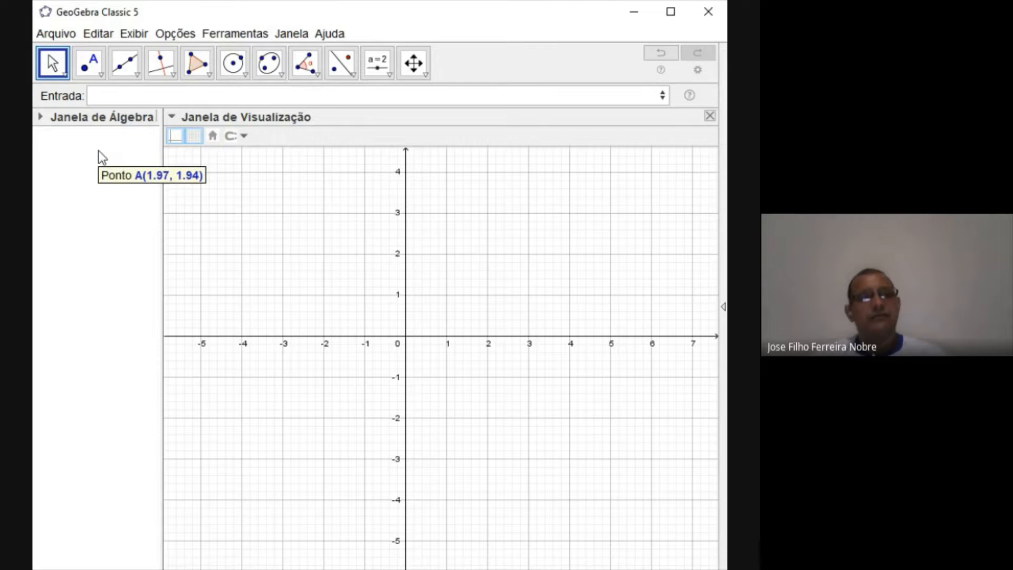
left_click(91, 64)
left_click(90, 64)
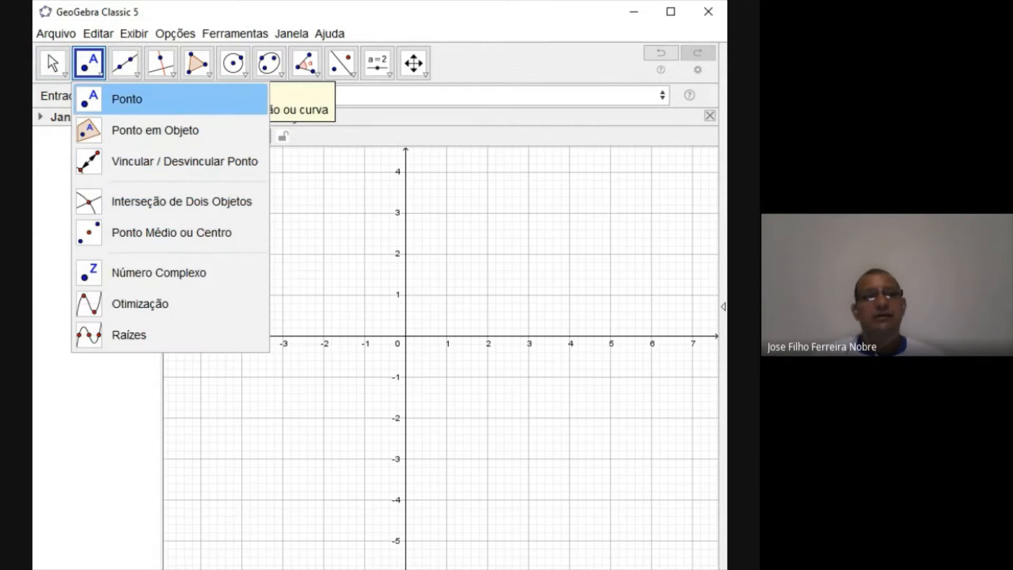
left_click(92, 99)
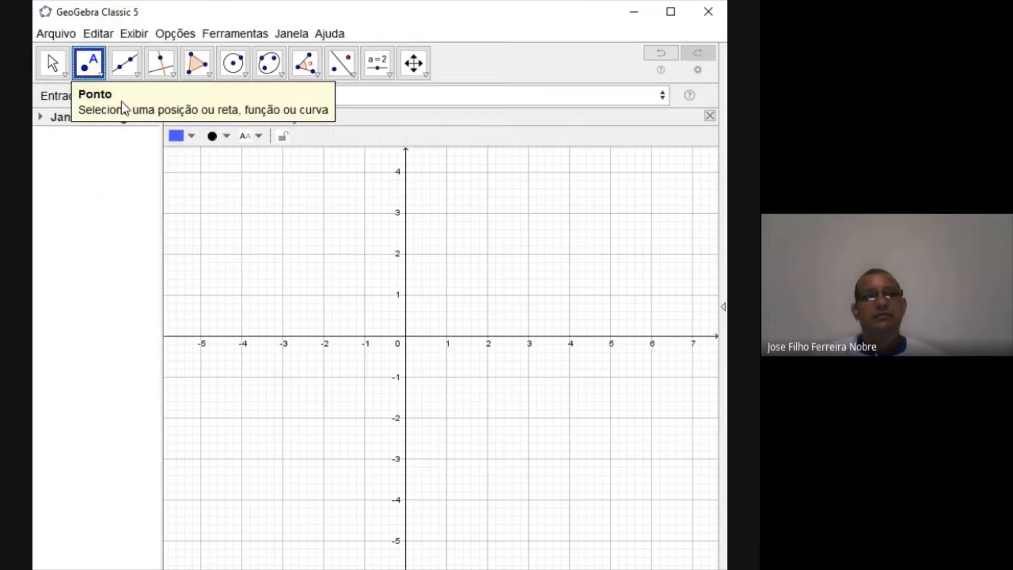
left_click(481, 259)
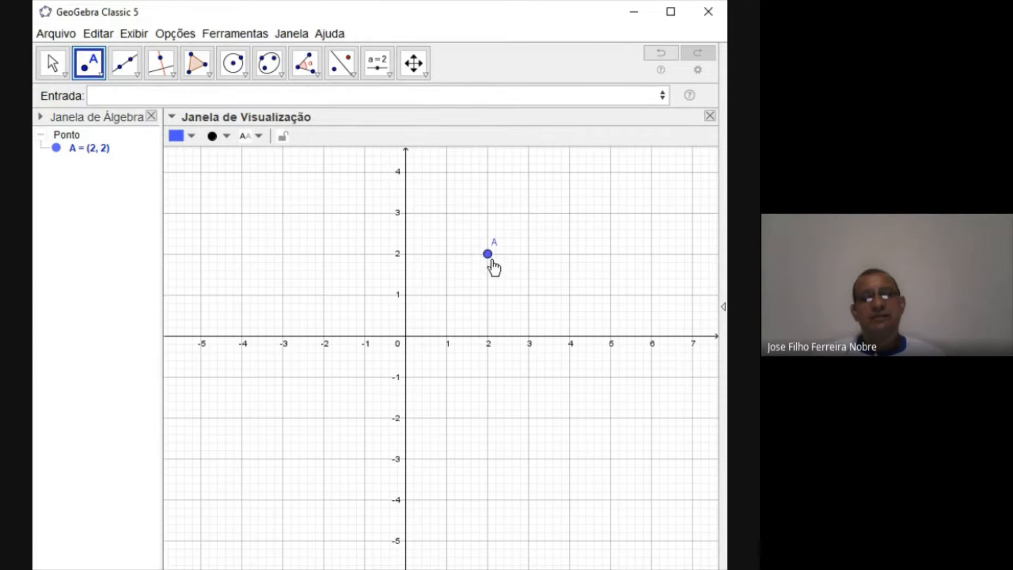
left_click(55, 66)
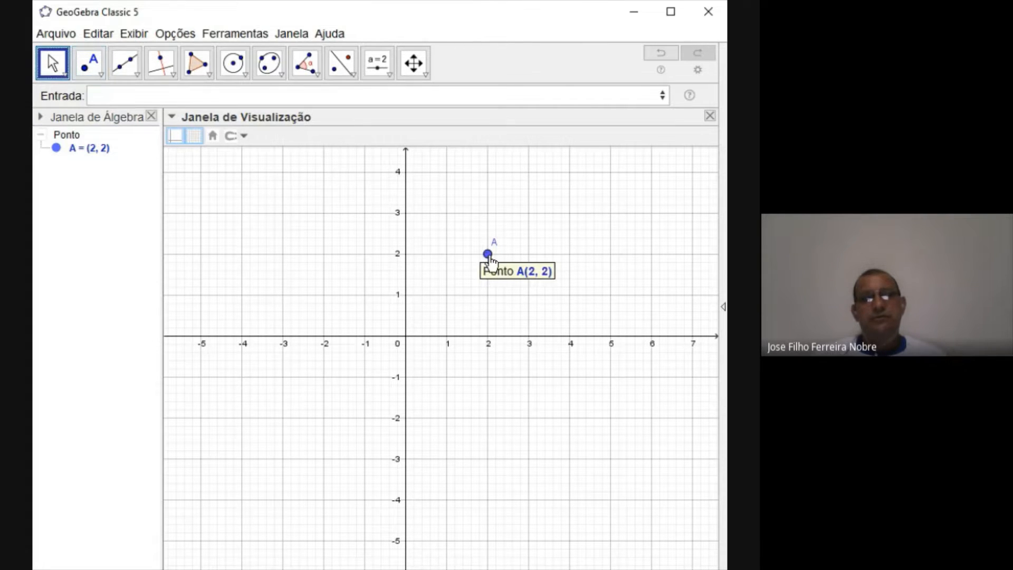
Step: Move point A down to (2, 1) and deselect it
mouse_move(489, 258)
left_mouse_down()
mouse_move(459, 264)
mouse_move(479, 264)
left_mouse_up()
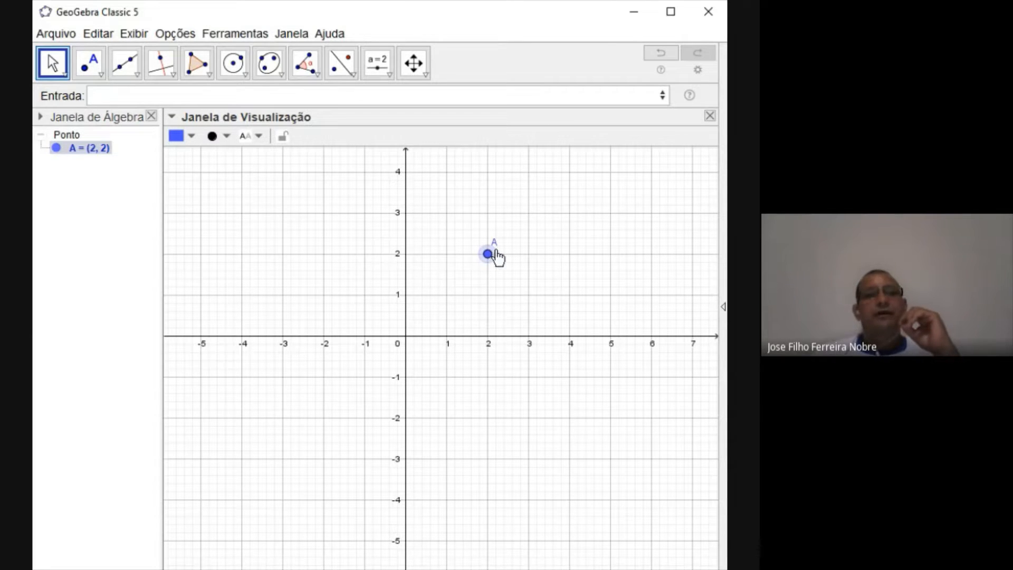
left_click_drag(490, 265, 490, 299)
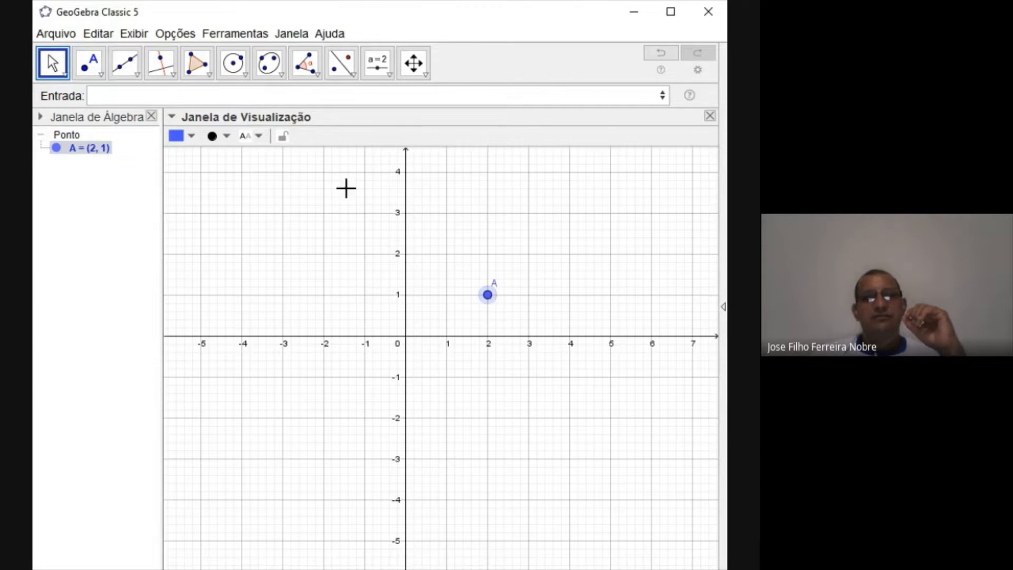
left_click(359, 213)
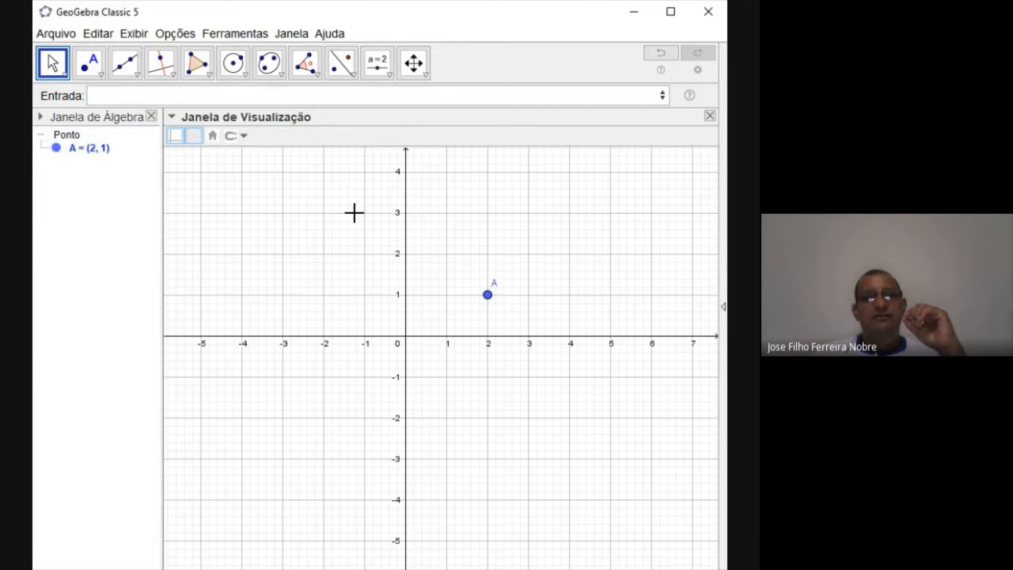
Step: Review the point capturing options without changing them, and move point A back up to (2, 2)
left_click(245, 141)
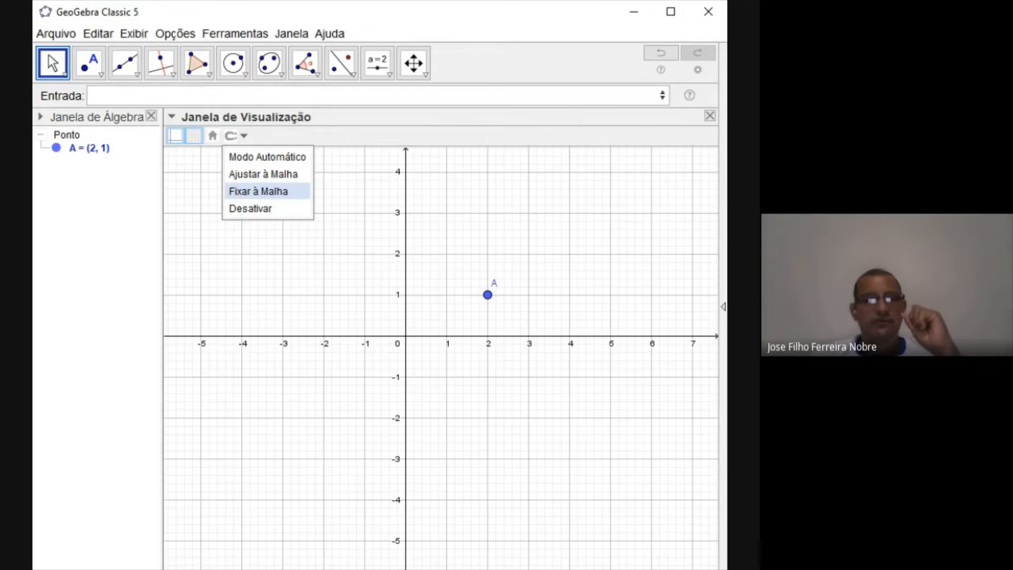
left_click(337, 227)
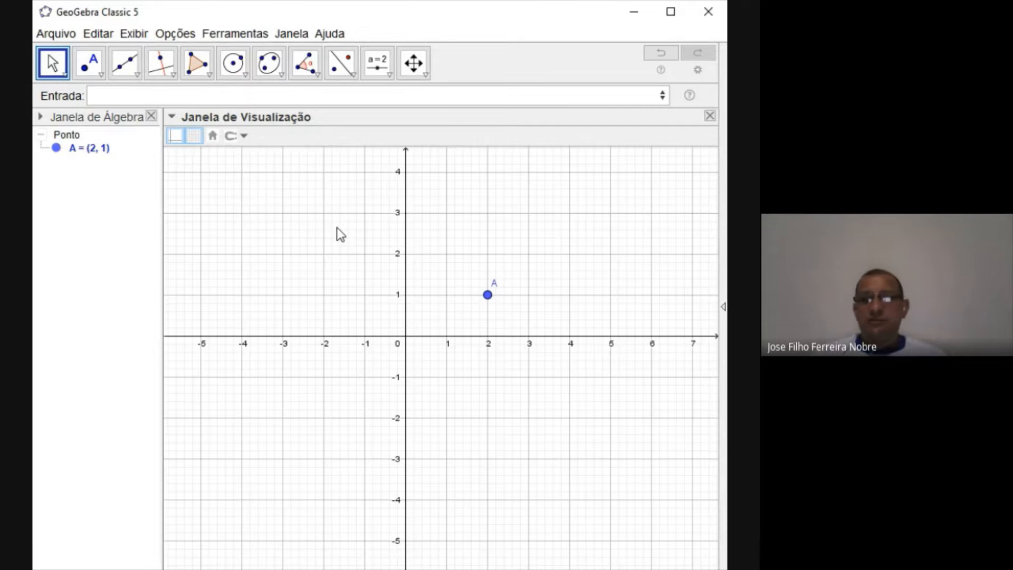
left_click(245, 140)
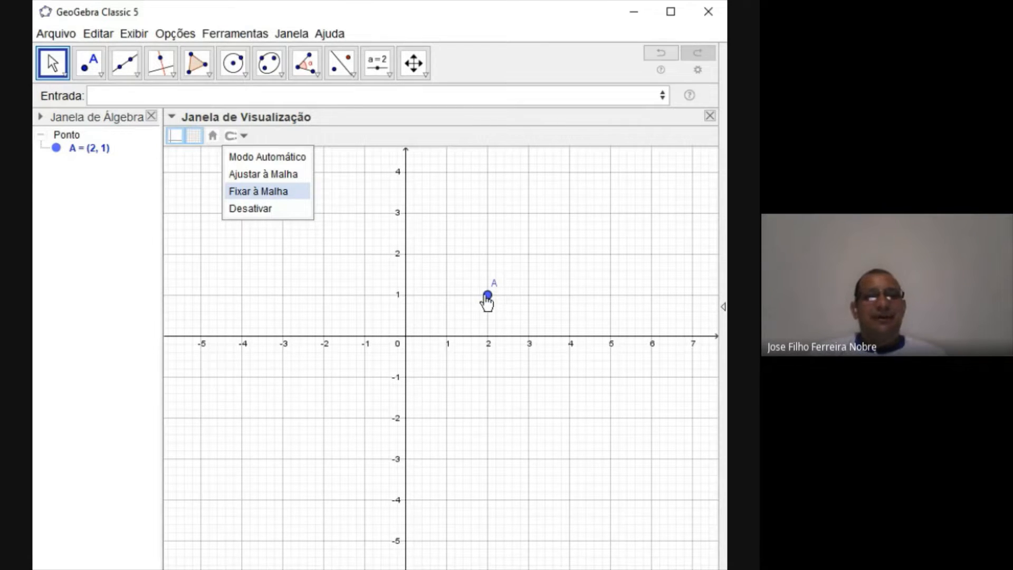
left_click_drag(486, 298, 488, 264)
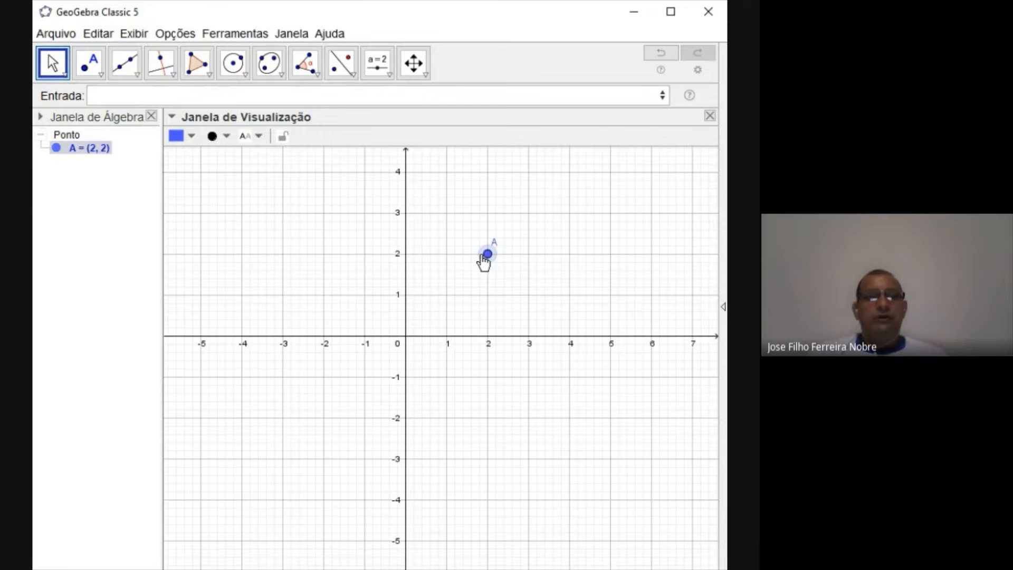
Step: Place a point at the origin (0, 0), where the axes intersect
left_click(88, 62)
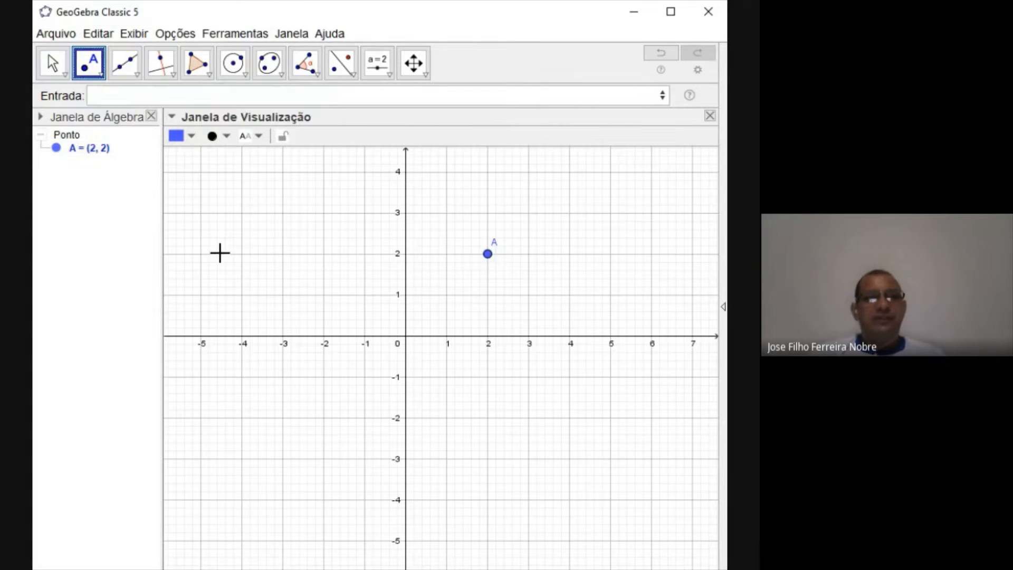
left_click(406, 336)
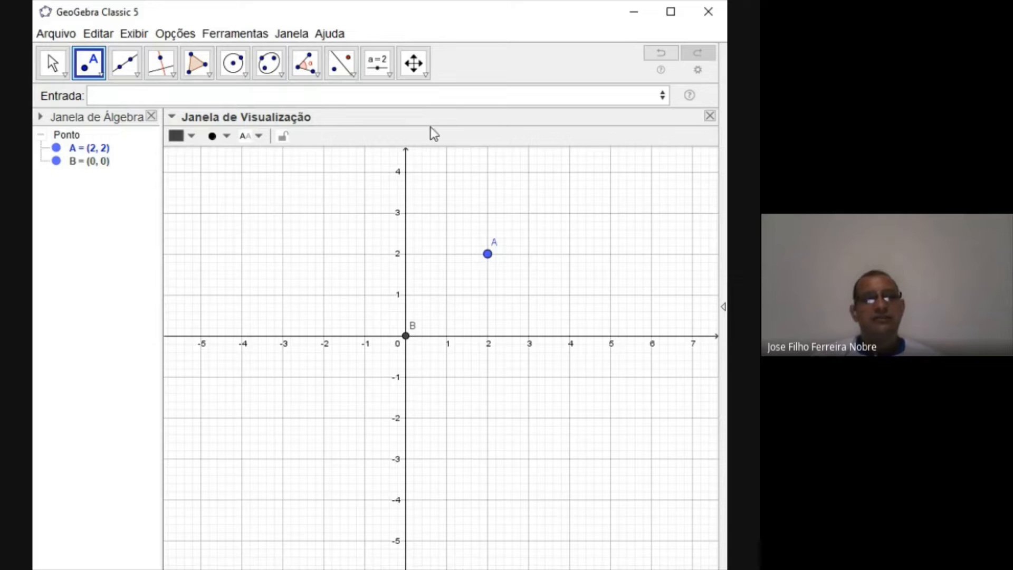
Step: Reflect point A across the y-axis with Reflexão em Relação a uma Reta
left_click(341, 64)
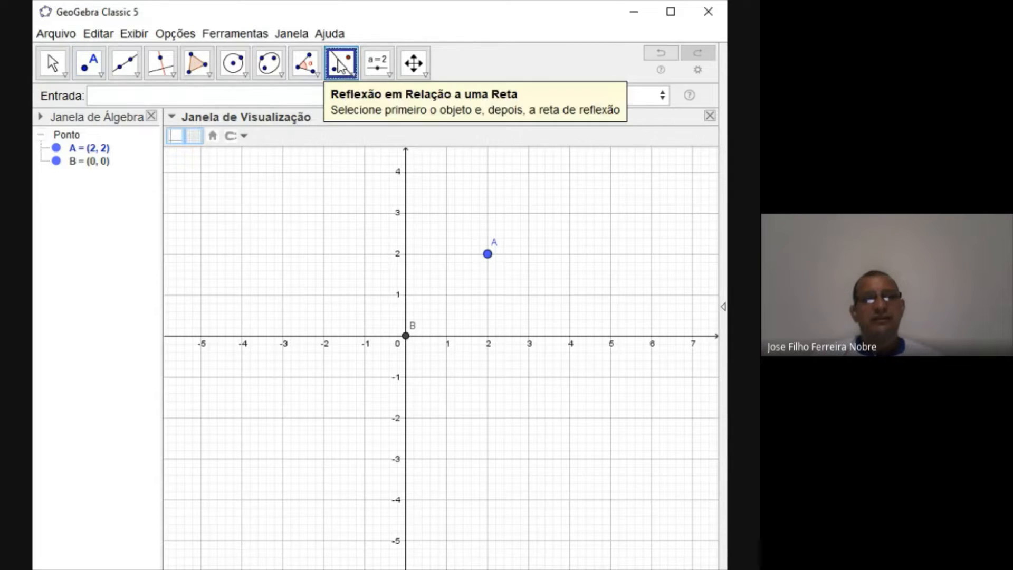
left_click(345, 71)
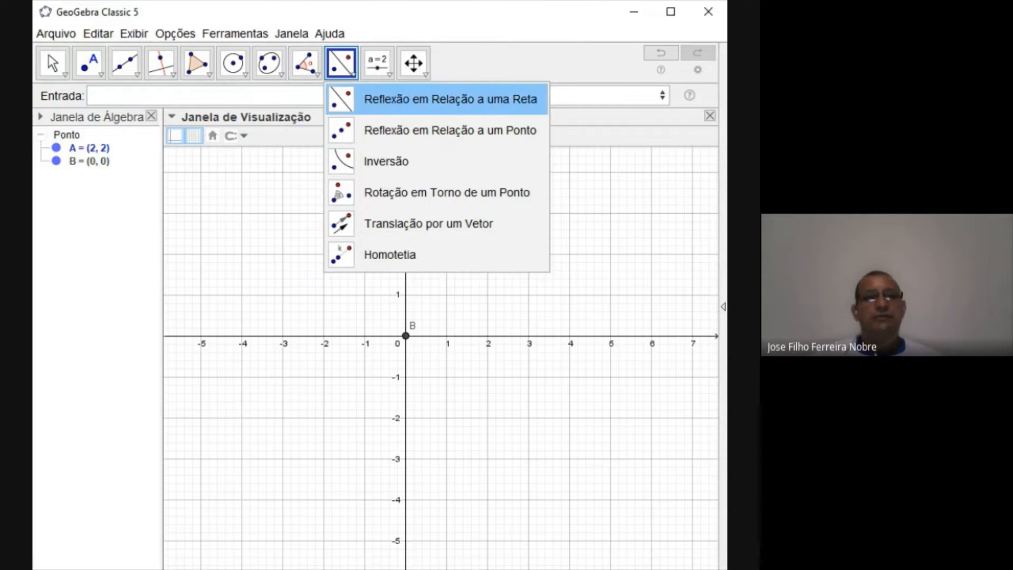
left_click(433, 101)
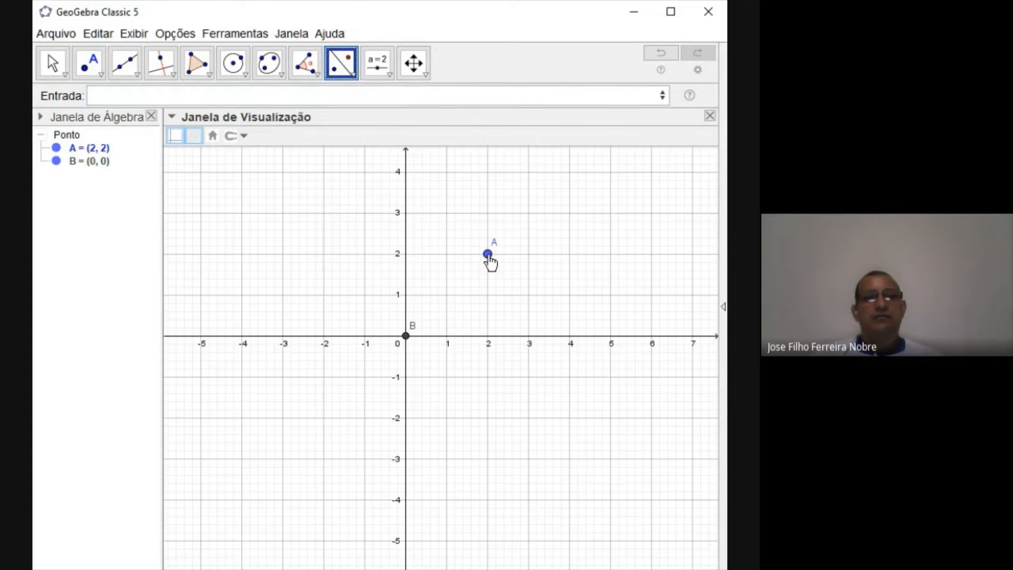
left_click(488, 255)
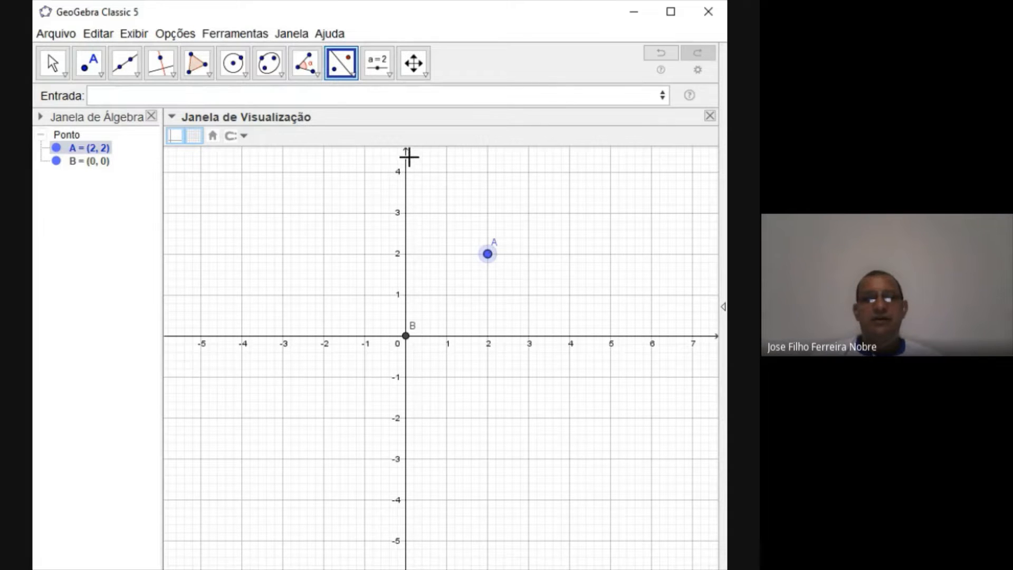
left_click(406, 247)
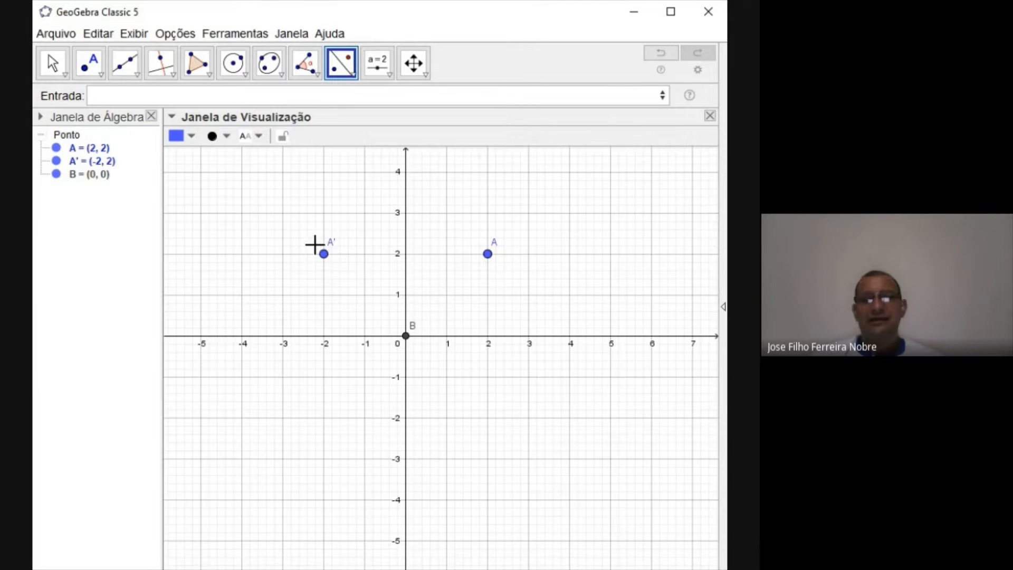
Step: Increase the font size used for the algebra list, axis numbers and point labels
left_click(168, 35)
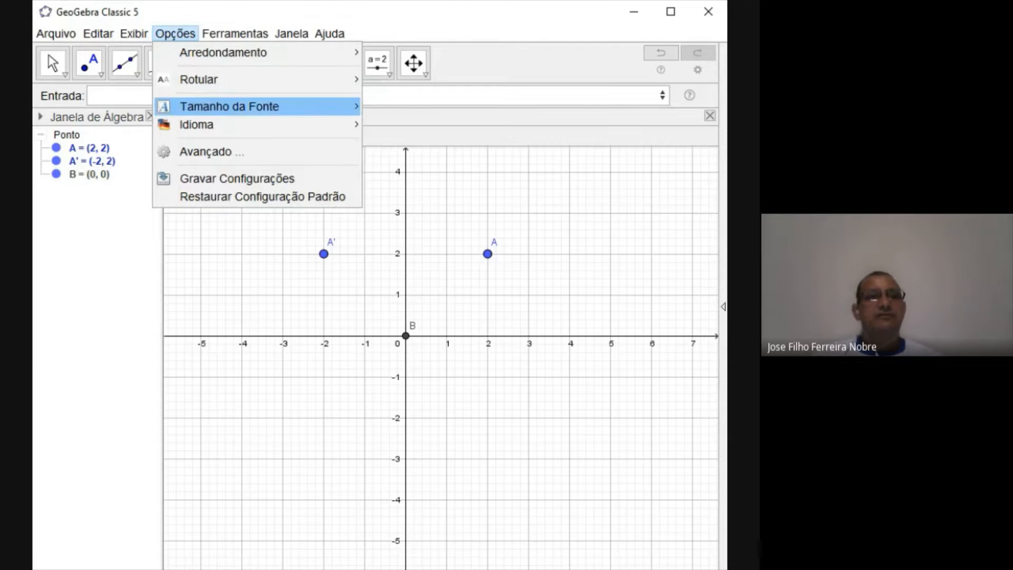
mouse_move(317, 106)
left_click(384, 177)
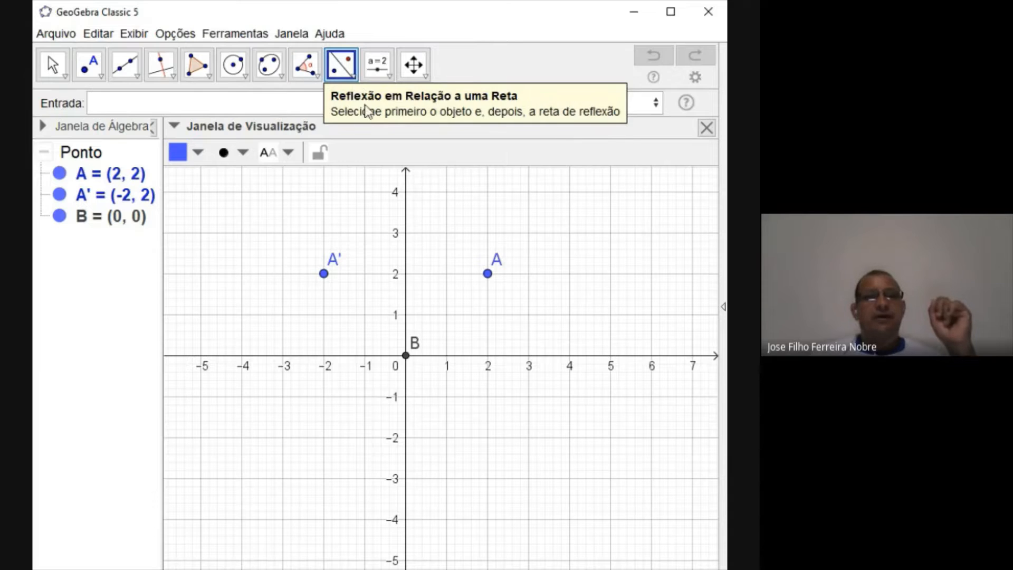
Step: Reflect point A across the x-axis, and reflect it about origin point B with Reflexão em Relação a um Ponto
left_click(489, 277)
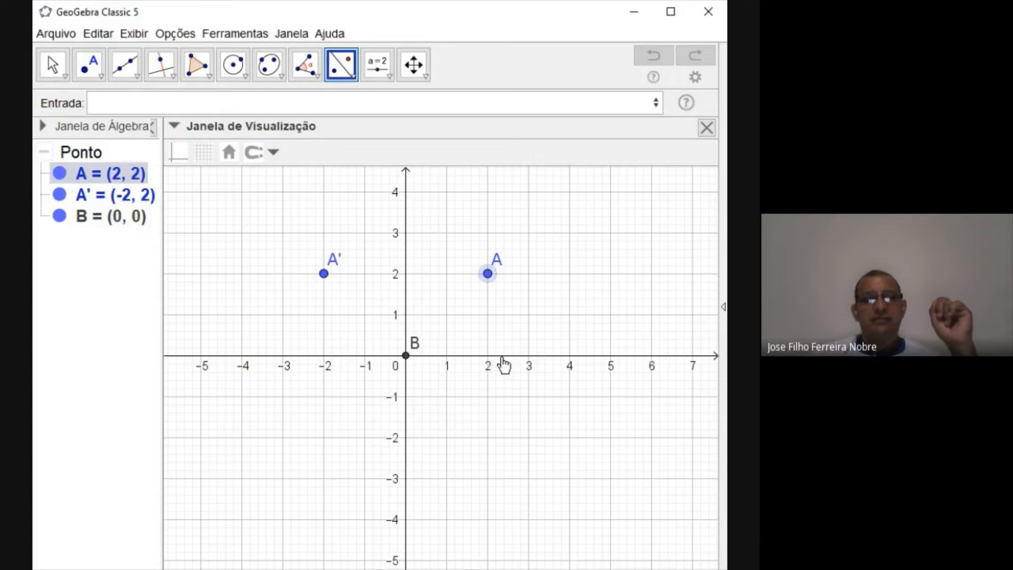
left_click(503, 356)
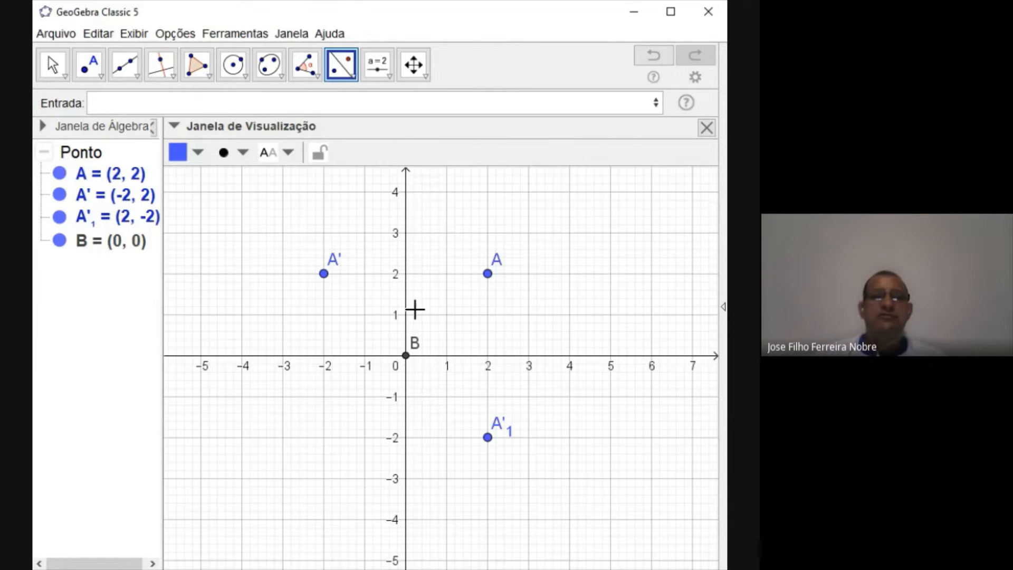
left_click(351, 77)
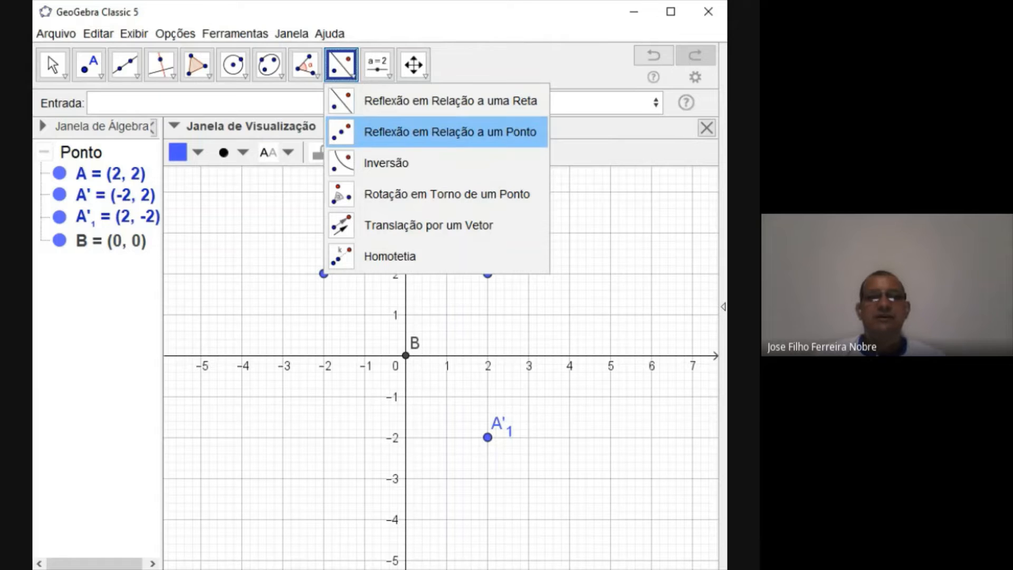
left_click(354, 134)
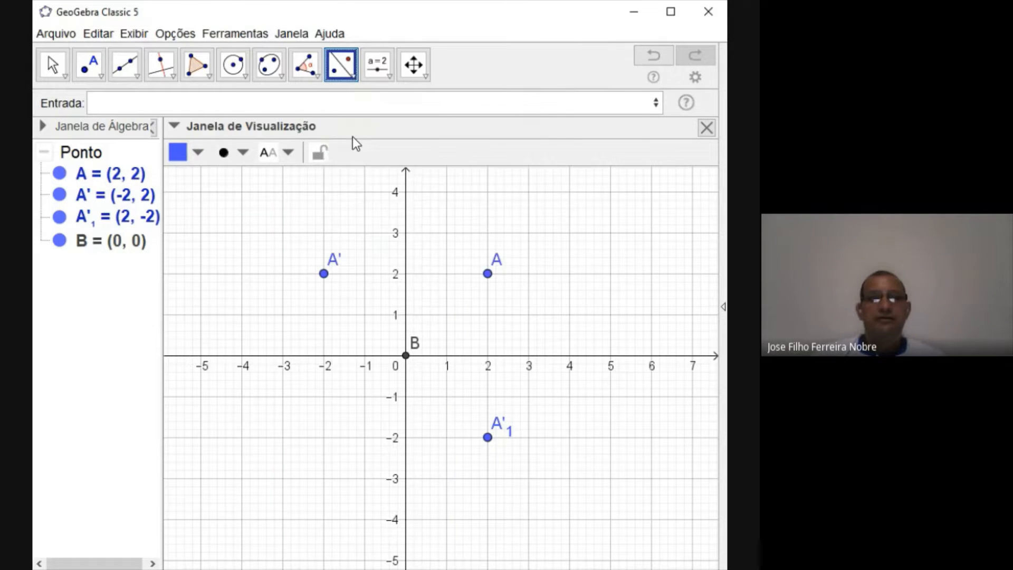
left_click(488, 275)
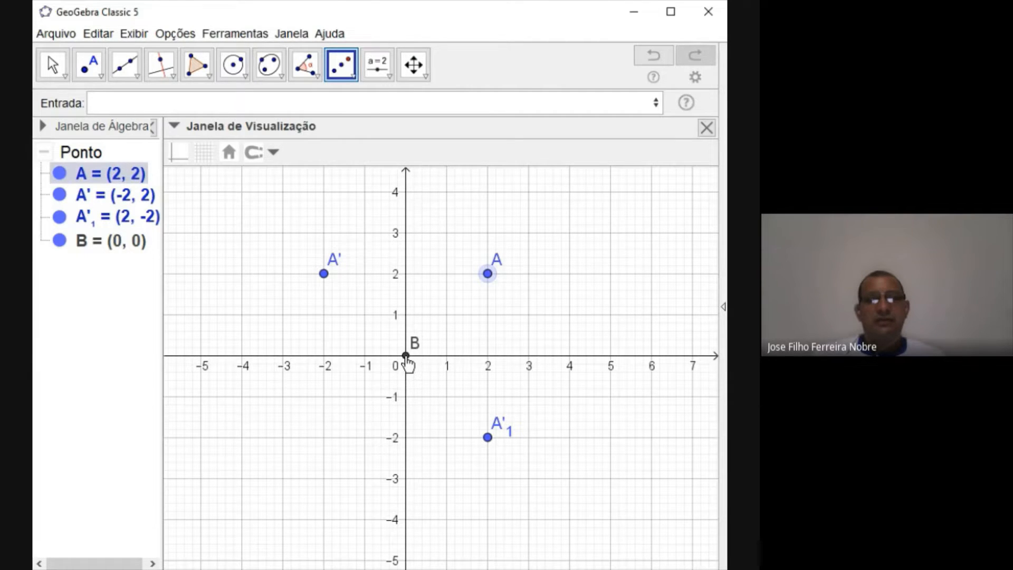
left_click(406, 356)
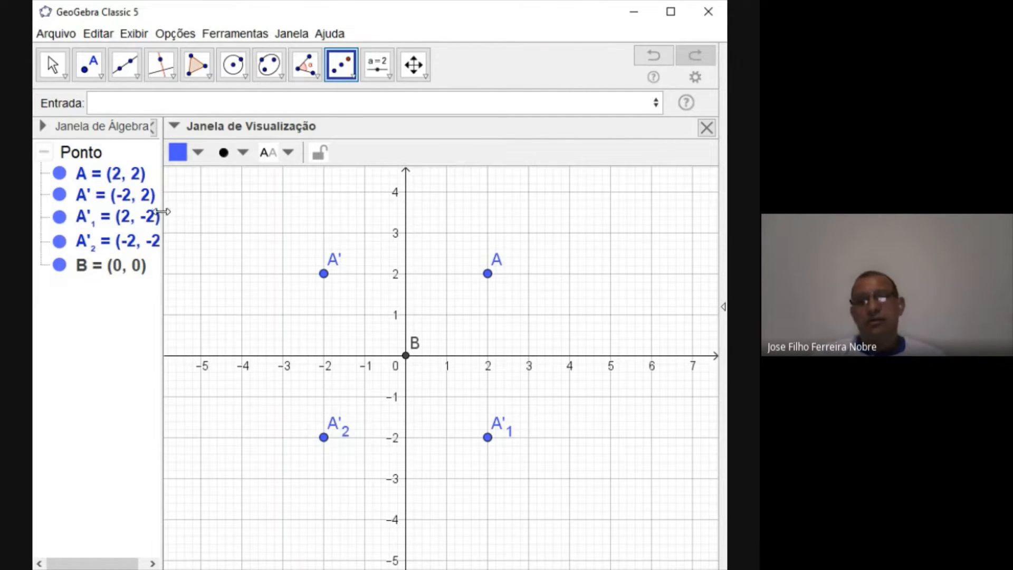
Step: Rename the reflected point A' at (-2, 2) as C
left_click(51, 65)
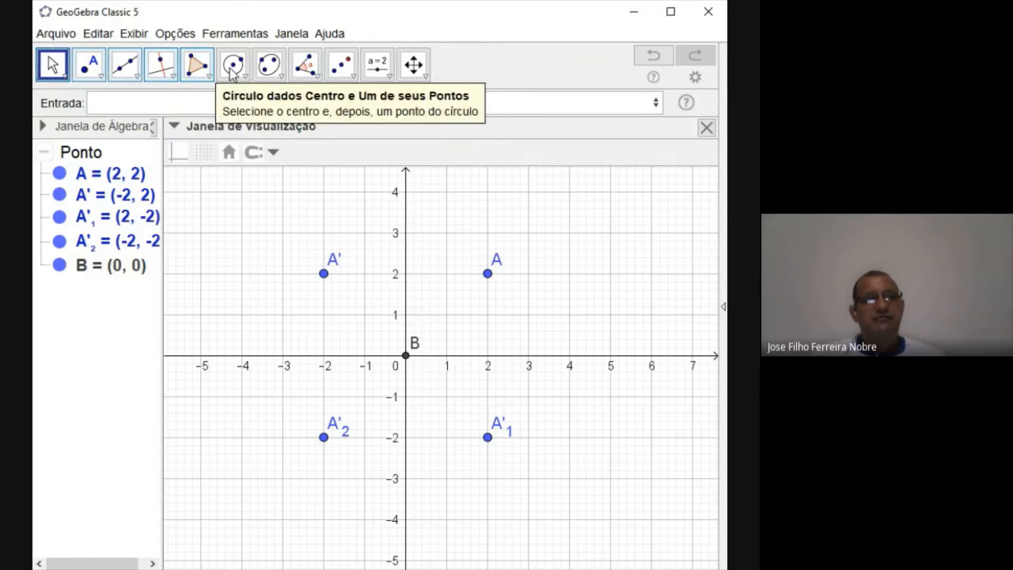
left_click(87, 200)
right_click(87, 200)
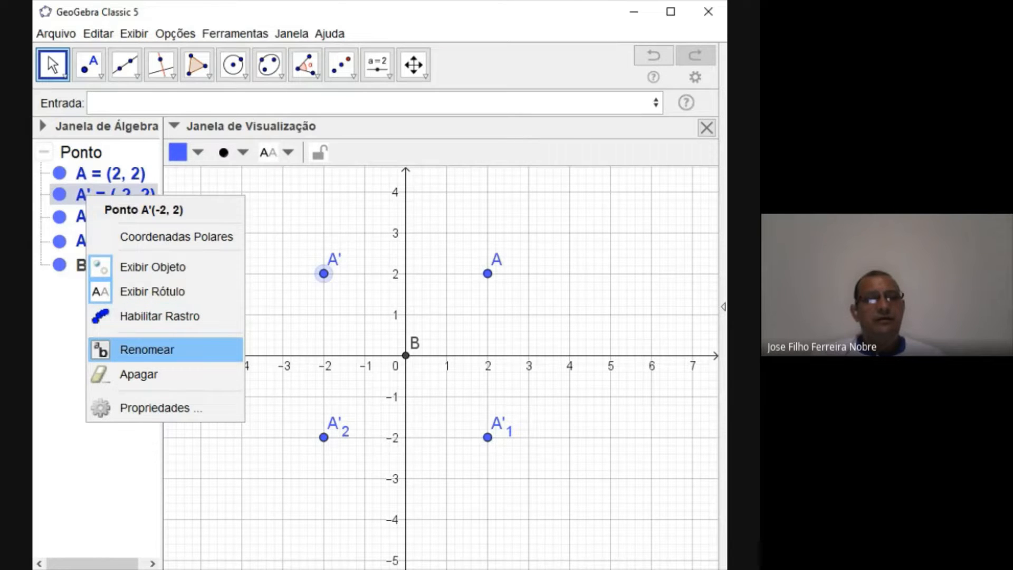
left_click(176, 348)
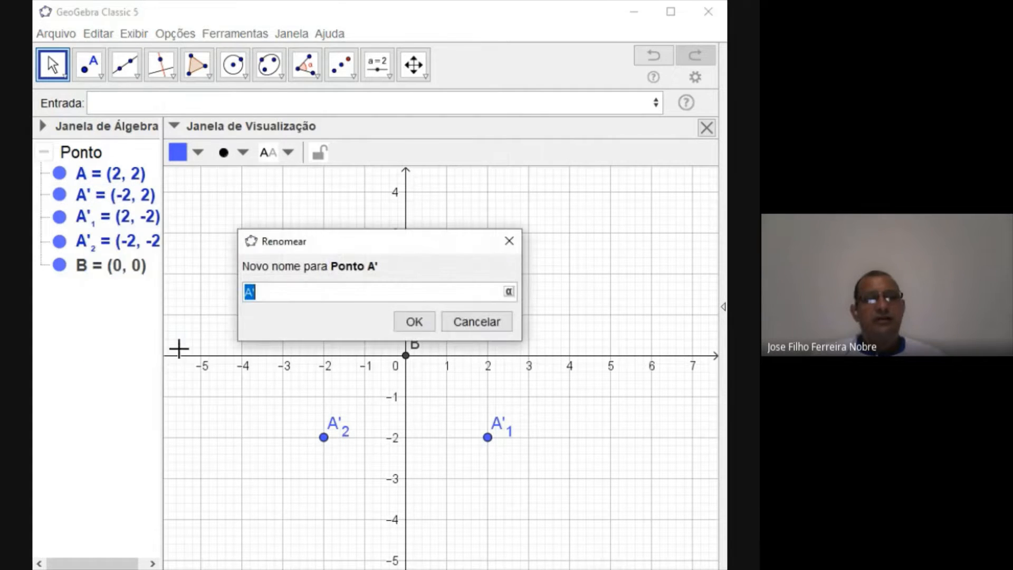
type("B")
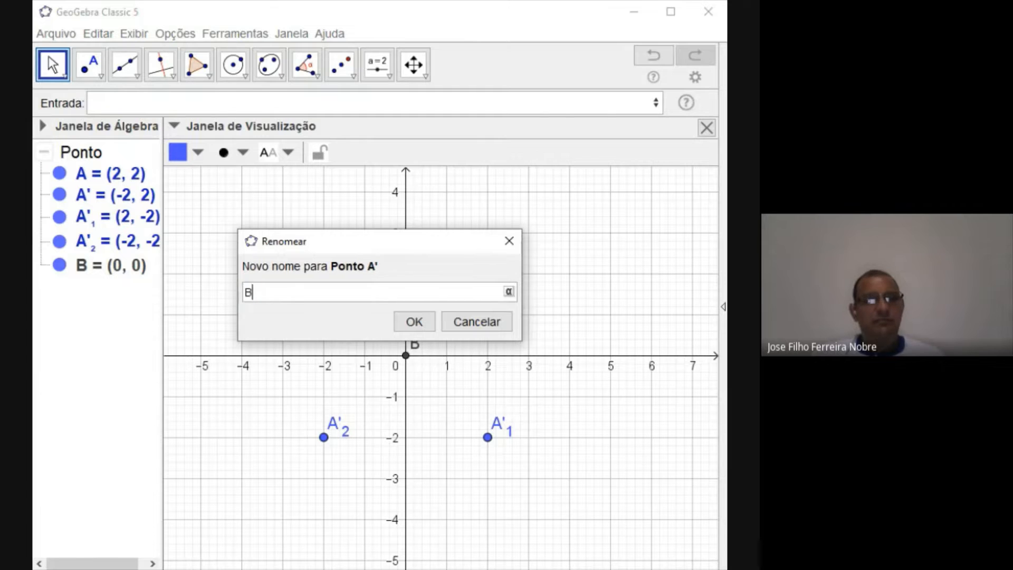
key("BackSpace")
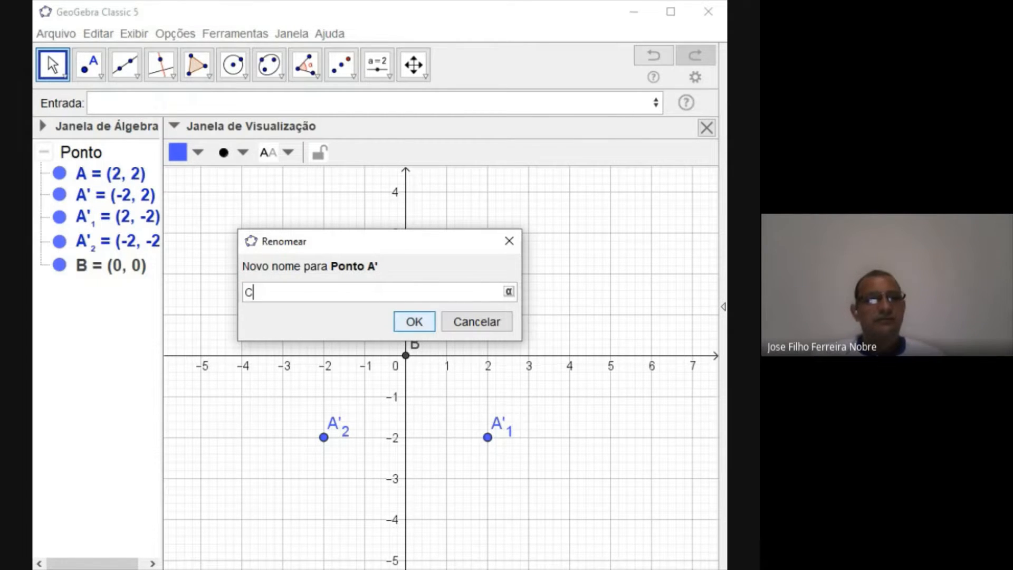
left_click(414, 321)
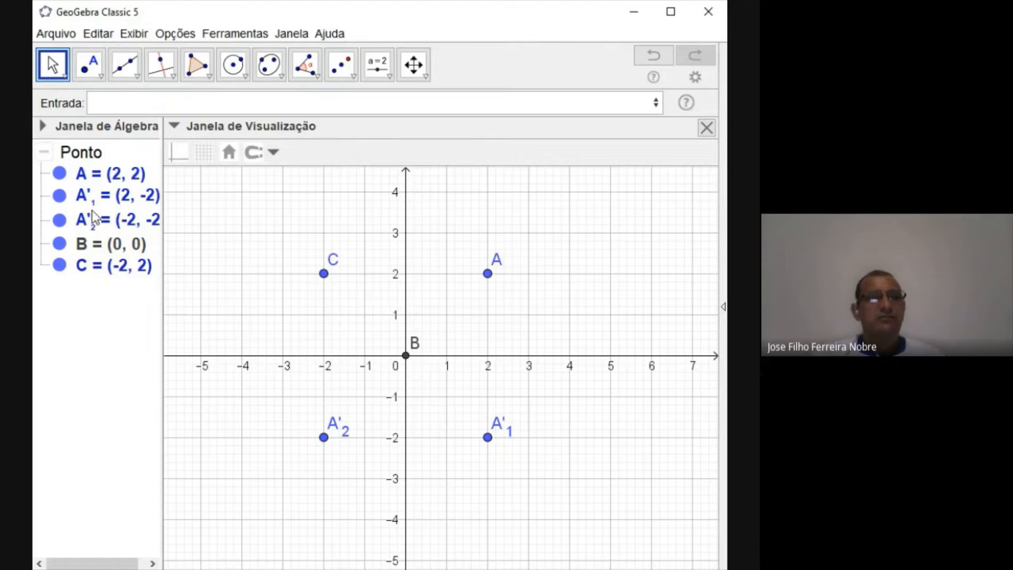
Step: Rename the reflected point A'1 at (2, -2) as D
left_click(82, 200)
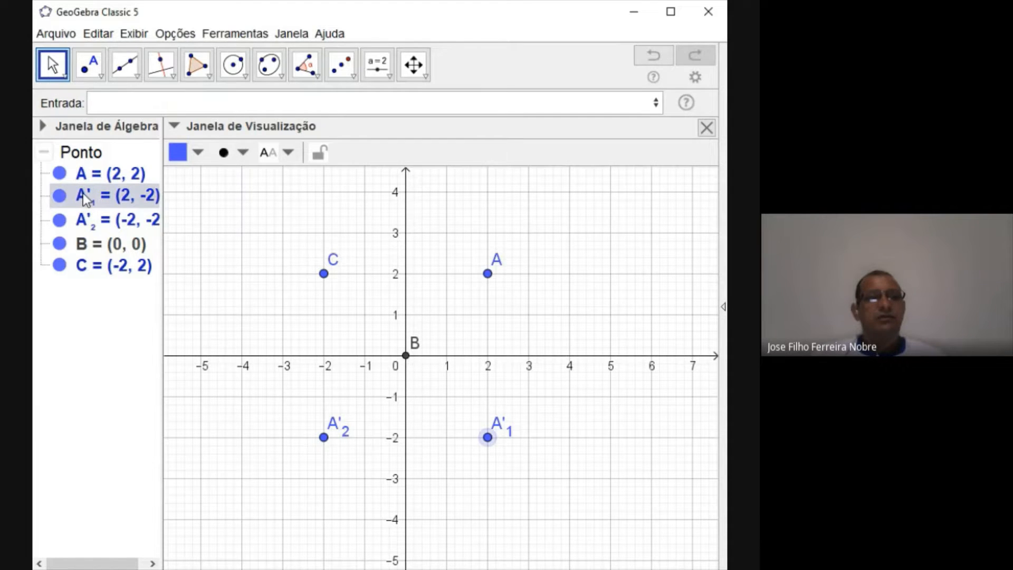
right_click(86, 201)
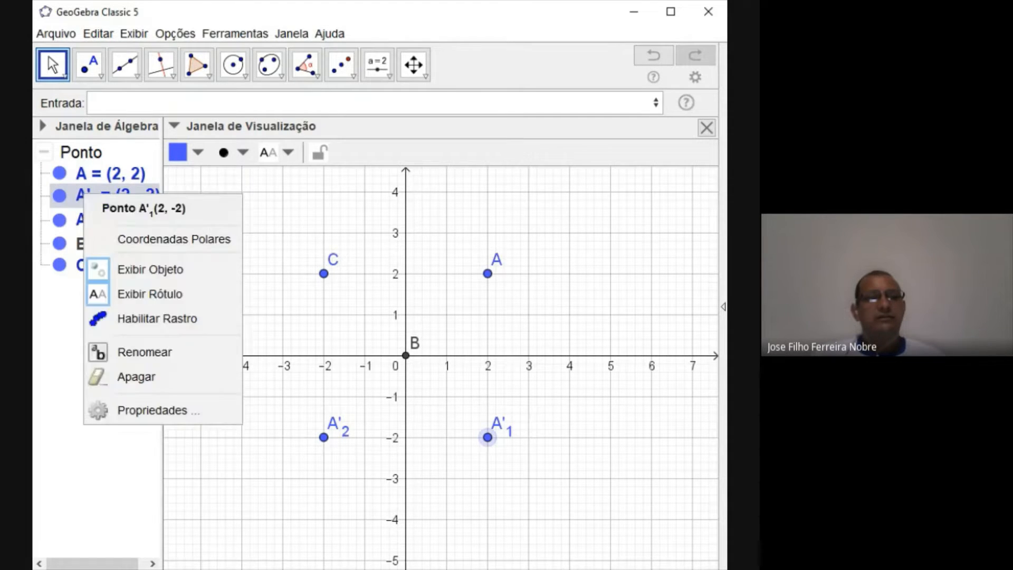
left_click(148, 352)
type("D")
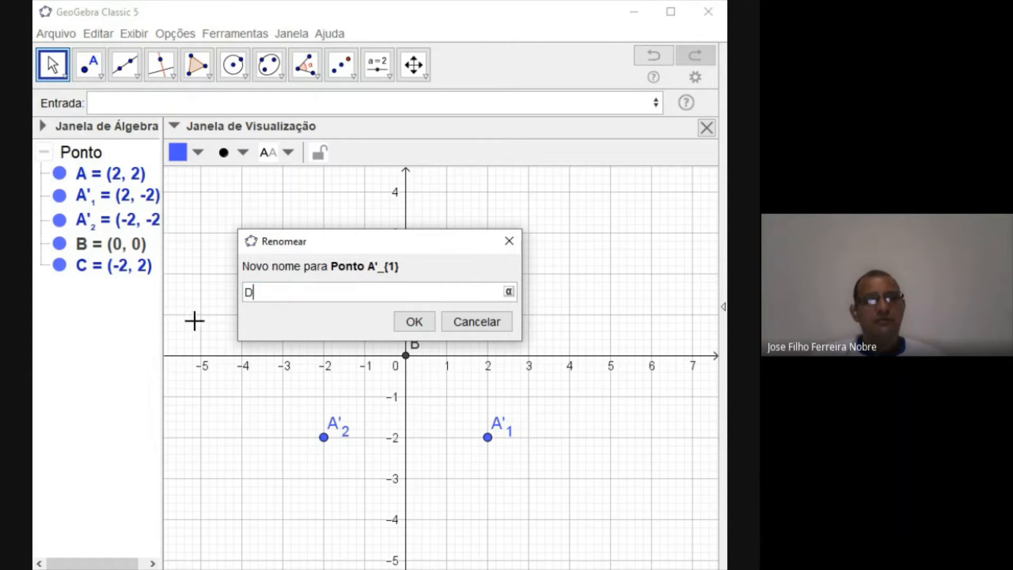
left_click(404, 323)
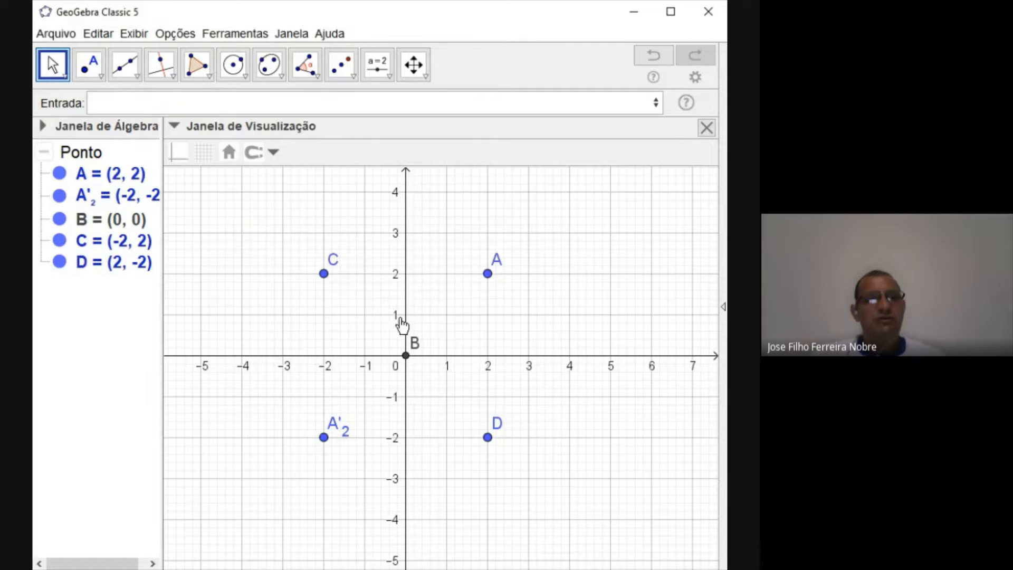
Step: Rename the reflected point A'2 at (-2, -2) as E
left_click(89, 202)
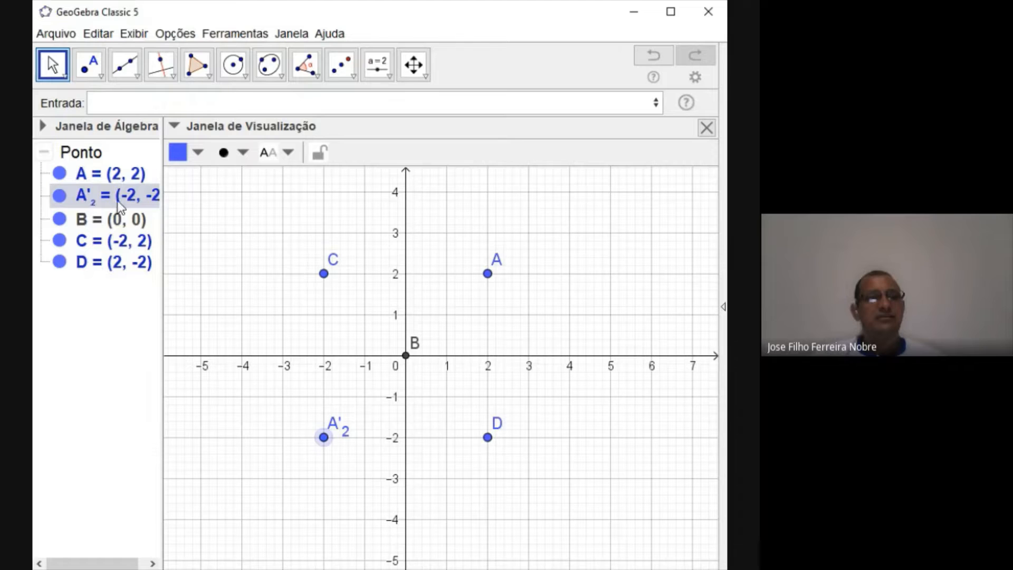
right_click(88, 198)
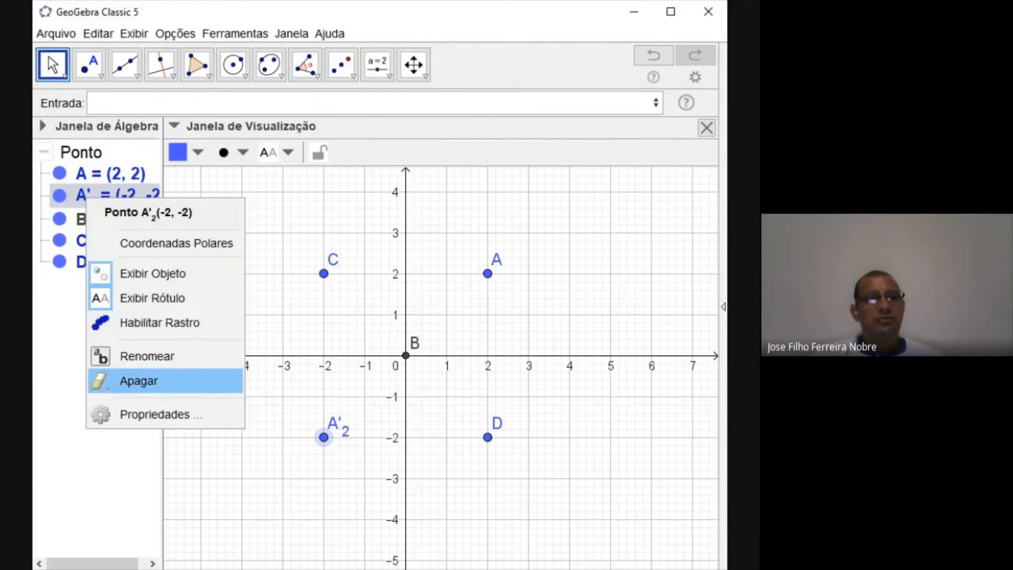
left_click(152, 357)
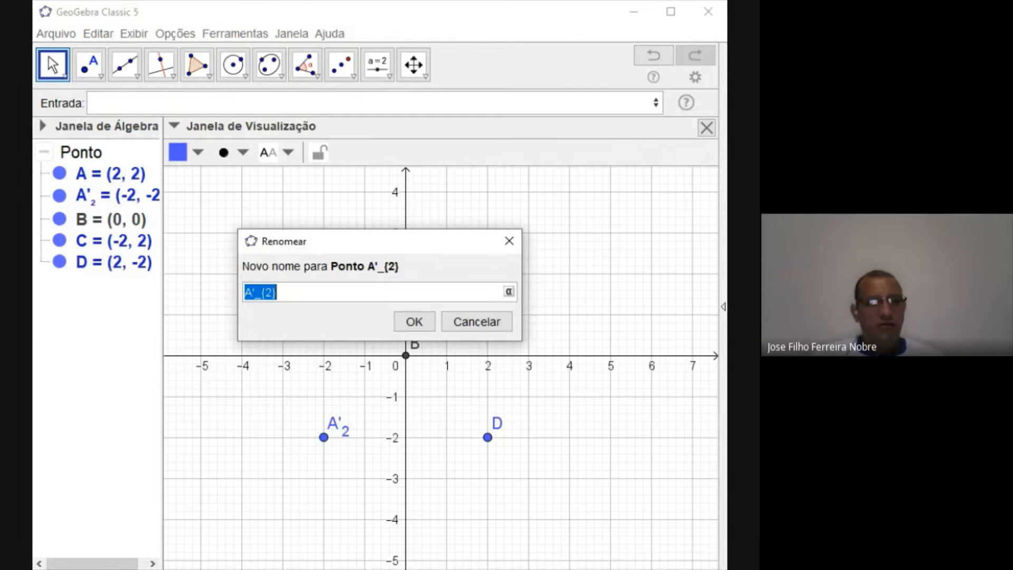
type("E")
left_click(412, 319)
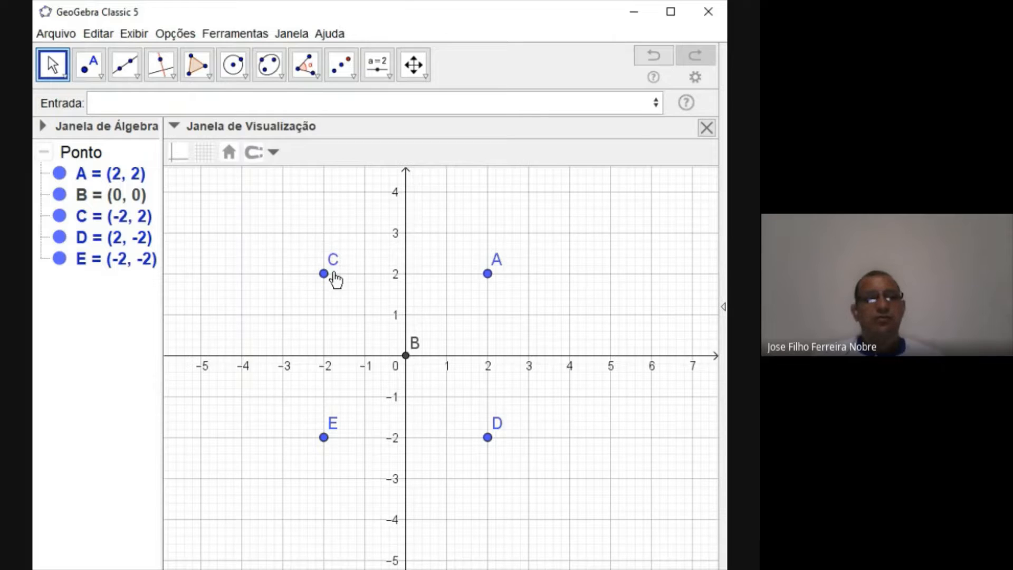
Step: Reposition the labels of points C, E and D to the outer side of their points, away from the axes
left_click_drag(332, 265, 309, 265)
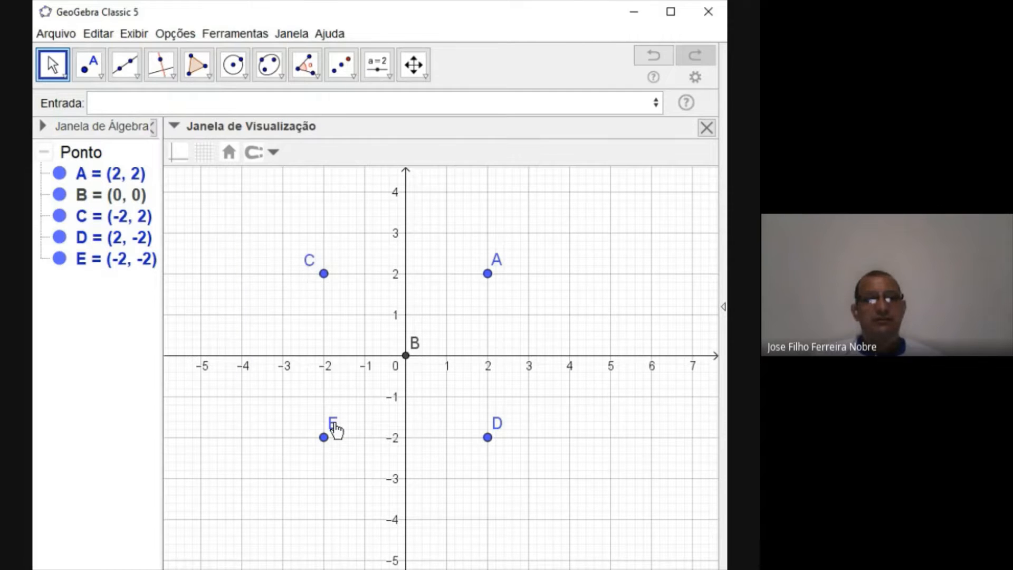
left_click_drag(335, 430, 315, 464)
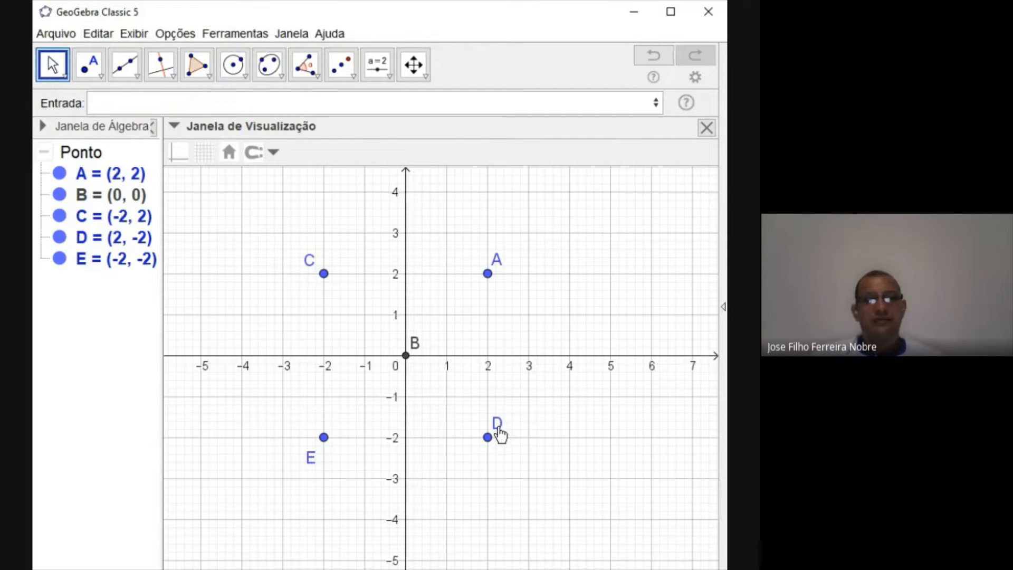
left_click_drag(499, 435, 517, 470)
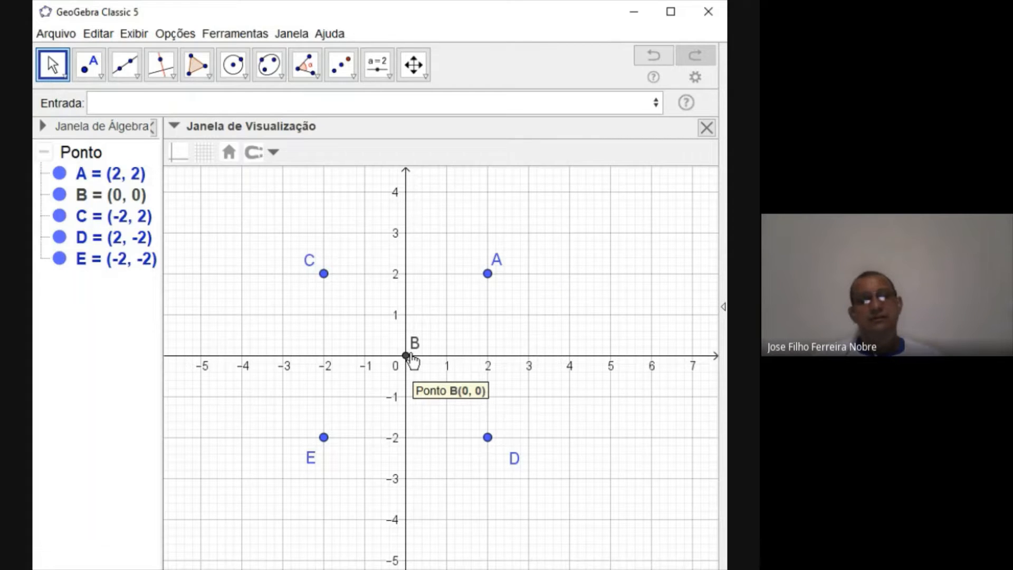
Step: Move point A horizontally to (3, 2) and deselect it
left_click(488, 275)
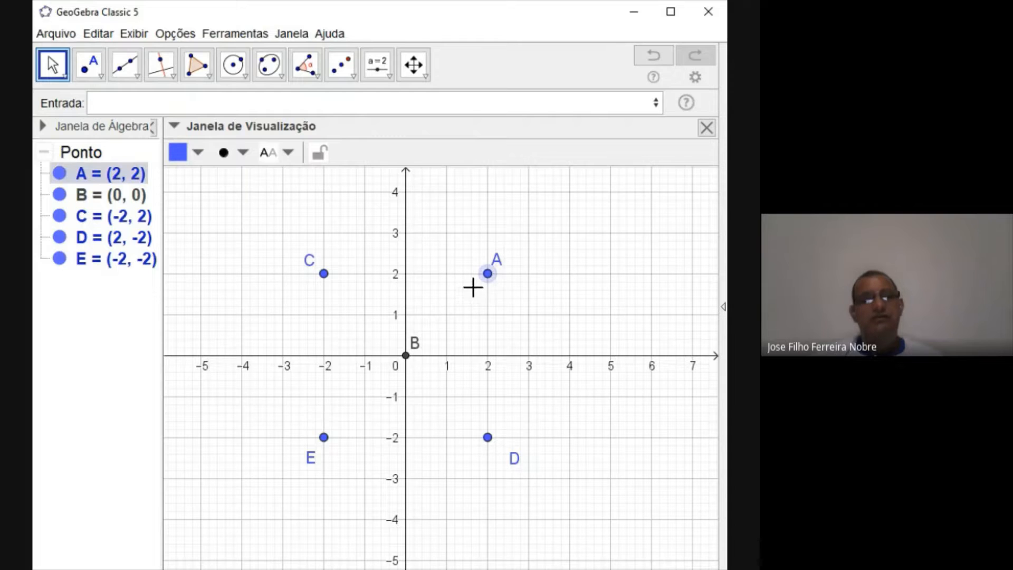
left_click_drag(483, 288, 524, 290)
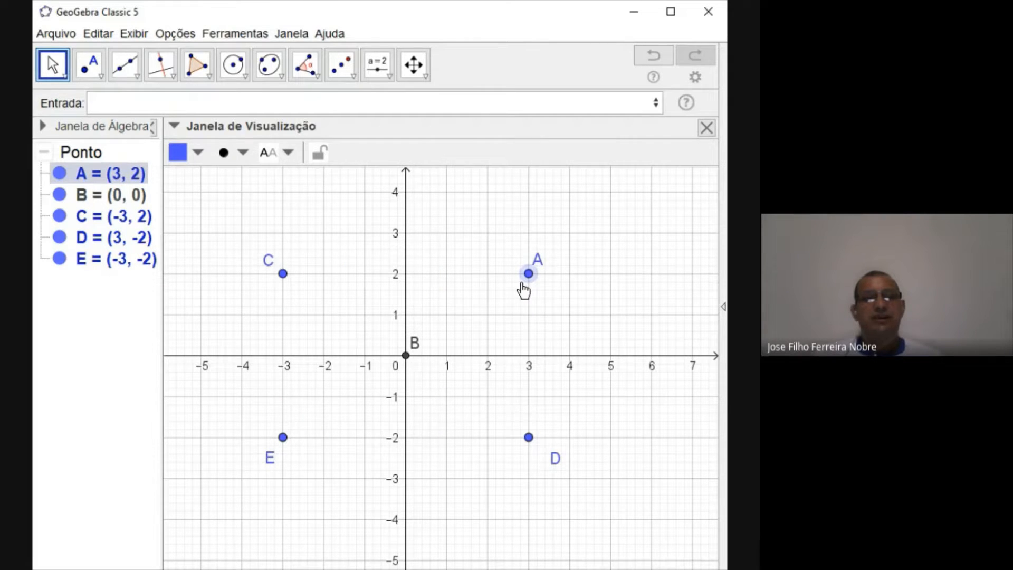
left_click(462, 257)
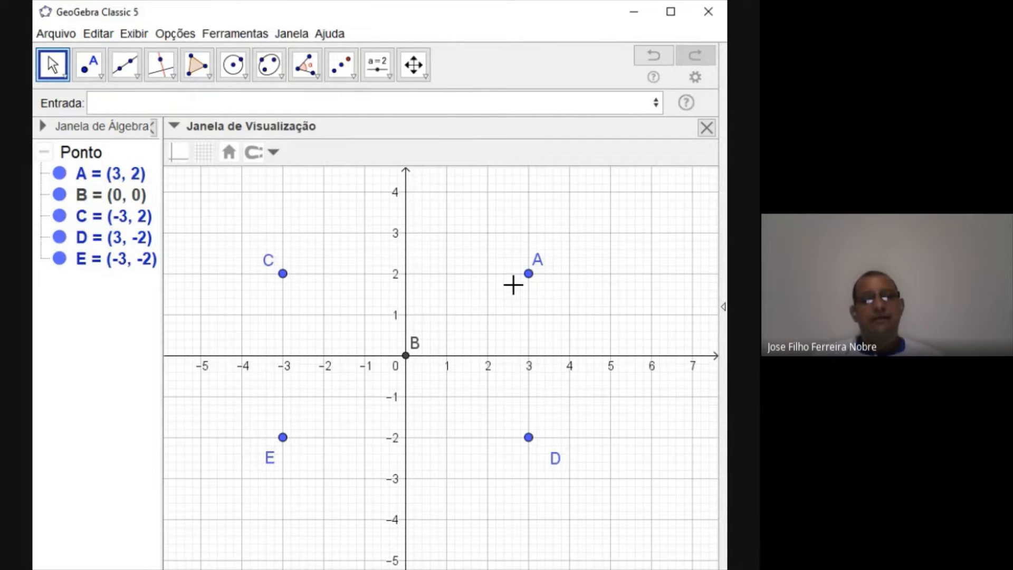
Step: Set point capturing to Desativar and move point A freely toward the origin, to about (0.9, 0.7)
left_click(275, 153)
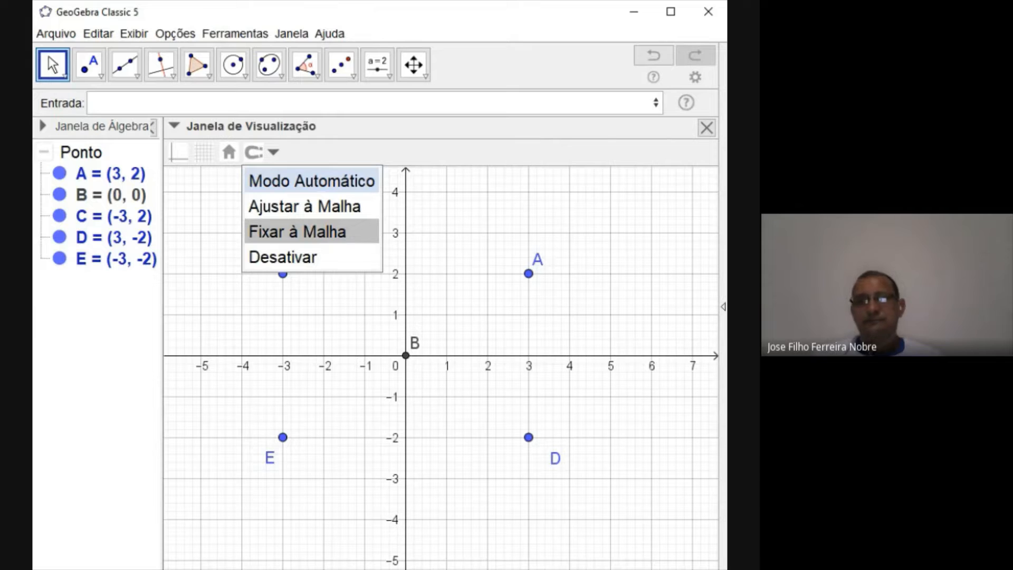
left_click(307, 257)
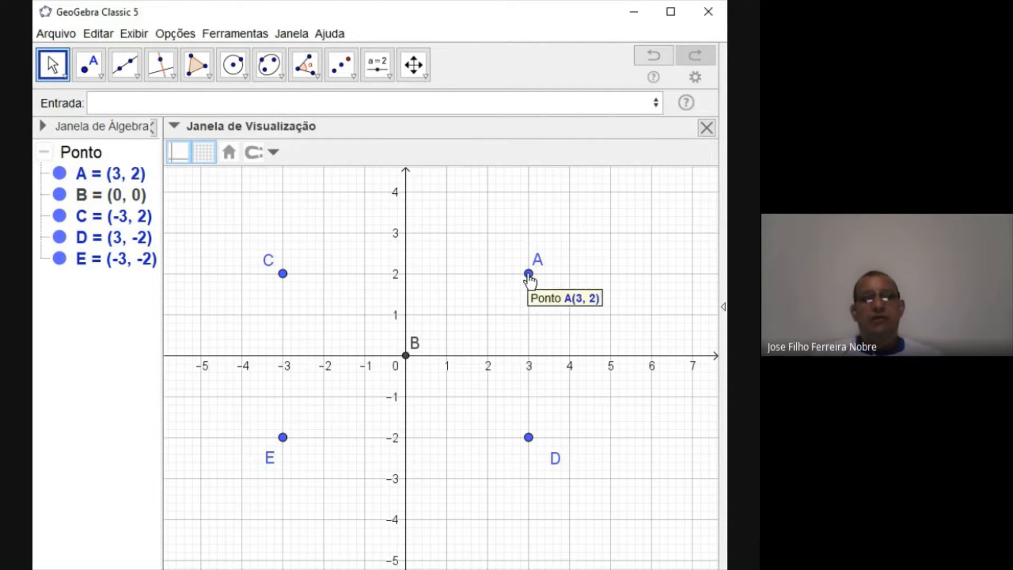
left_click_drag(529, 279, 445, 334)
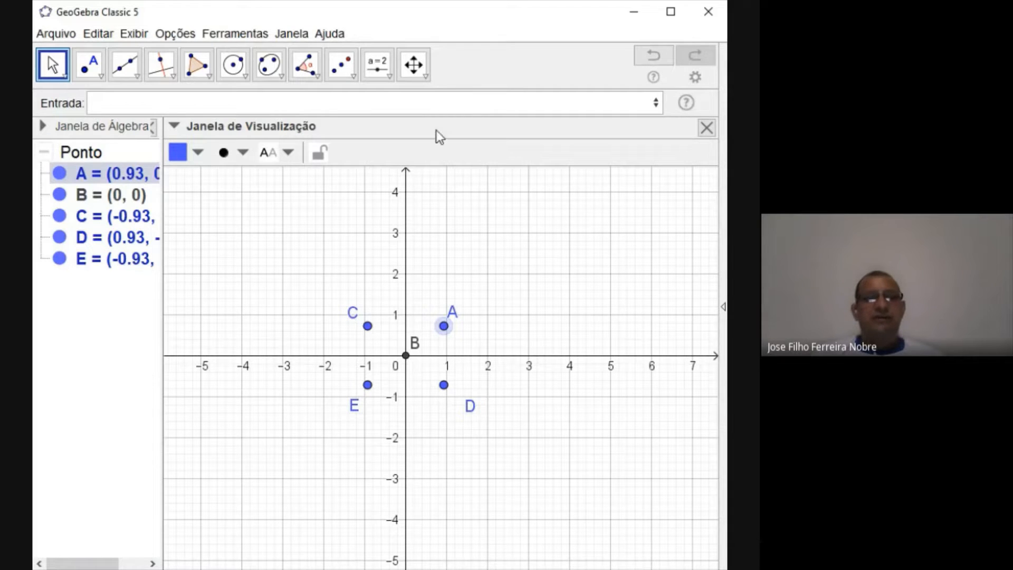
Step: Move point A away from the origin to about (1.4, 1.3), and select its reflection, point C
left_click(353, 75)
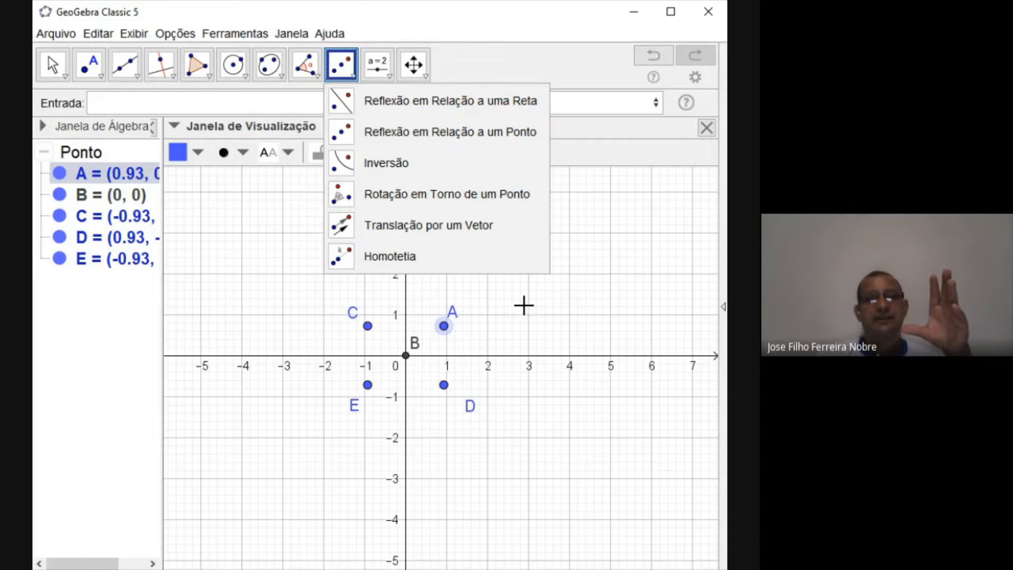
left_click(53, 64)
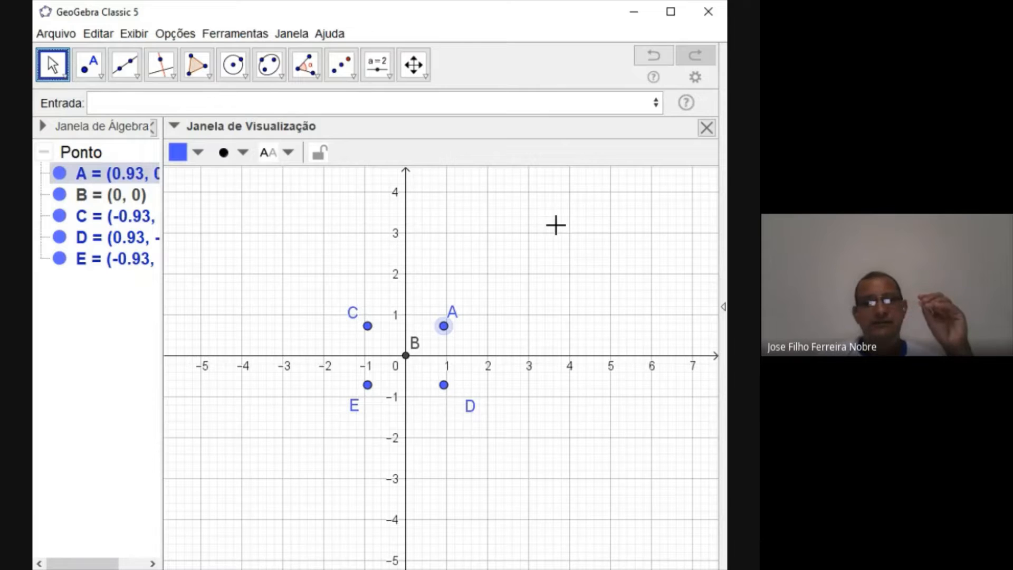
left_click_drag(443, 328, 466, 306)
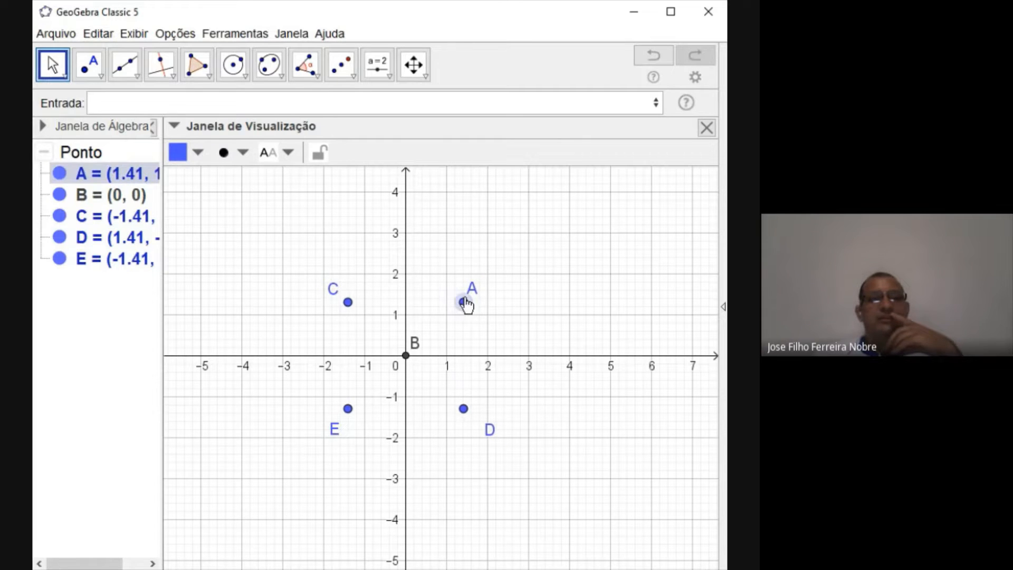
left_click(348, 303)
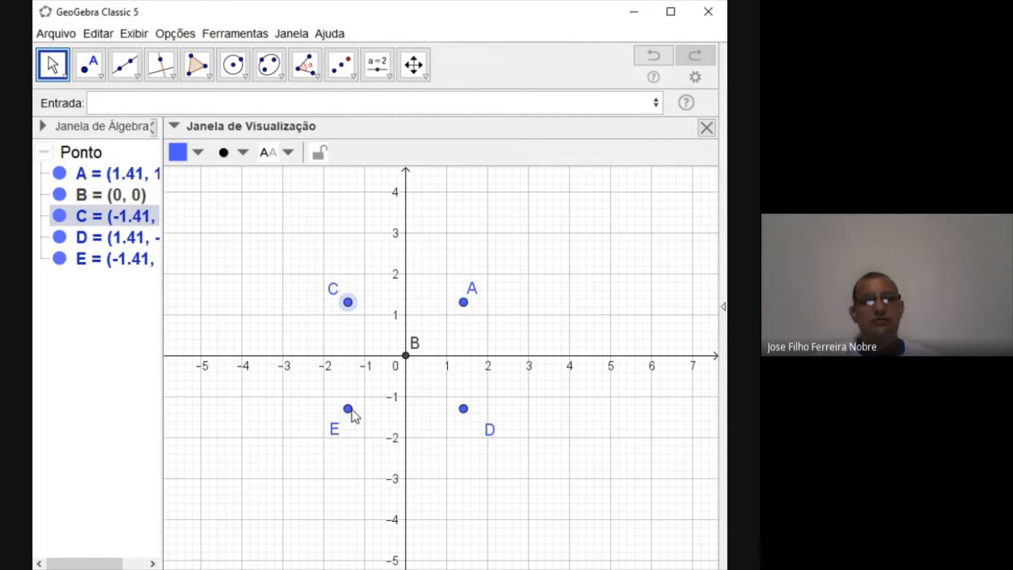
Step: Select reflections E and D and the original point A in turn to compare their positions
left_click(348, 409)
left_click(462, 410)
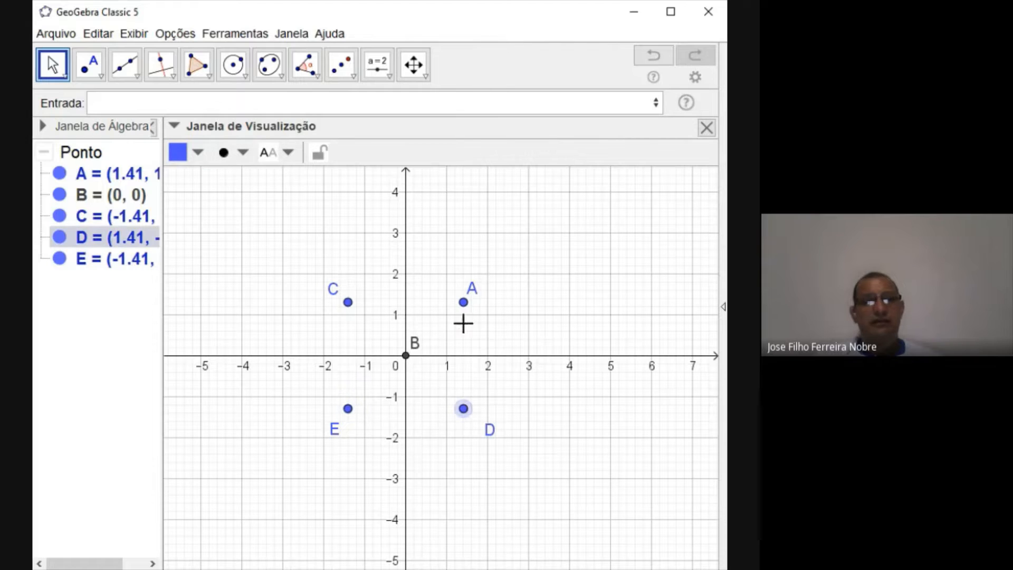
left_click(464, 303)
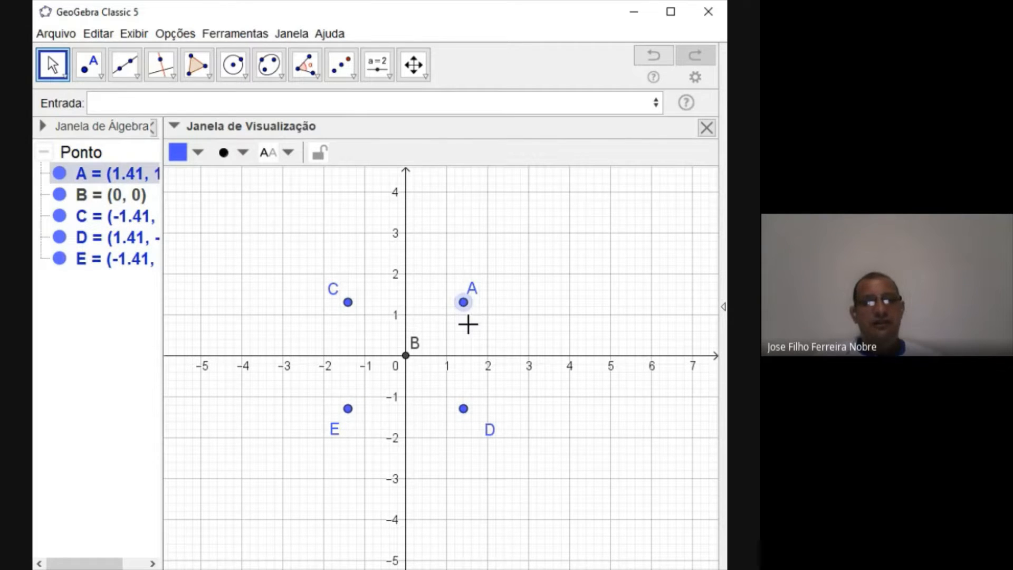
left_click(97, 191, "shift")
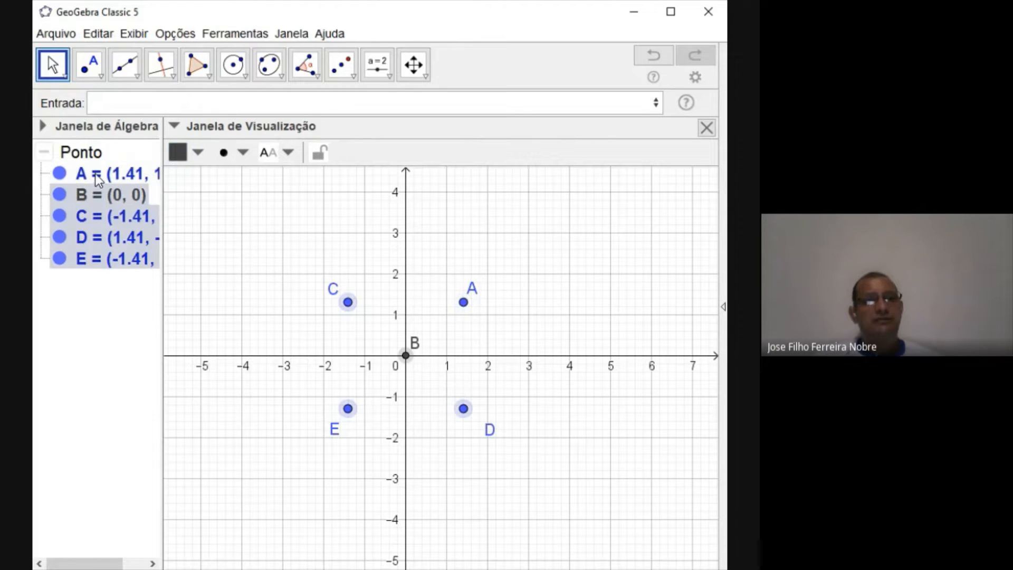
left_click(97, 180, "ctrl")
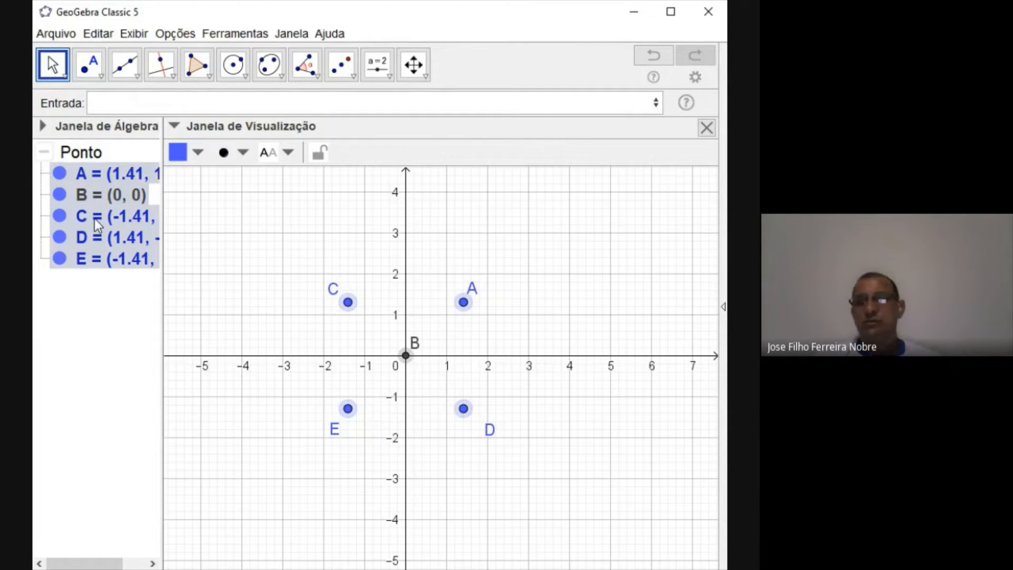
left_click(252, 235)
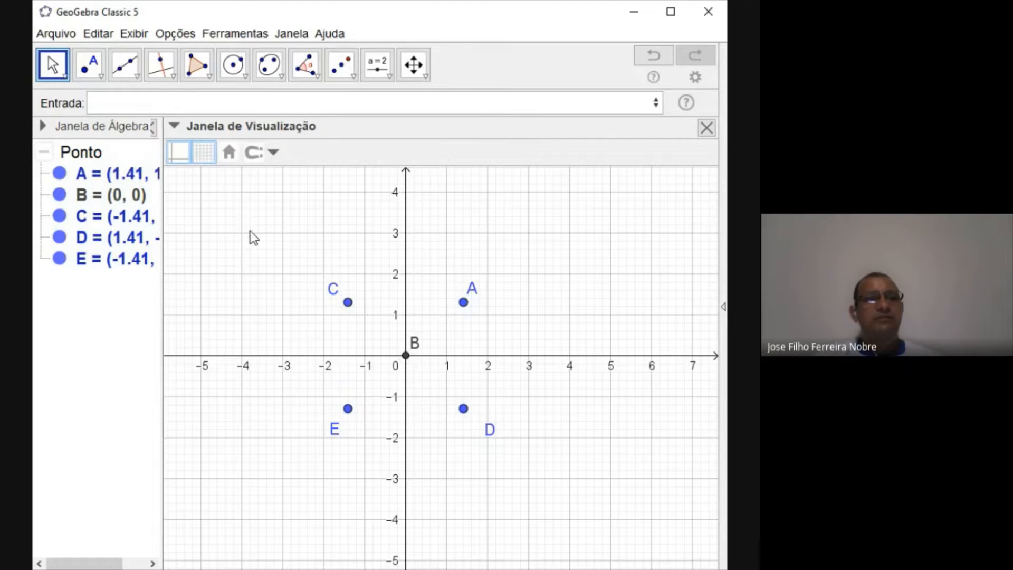
Step: Enable Habilitar Rastro for all the points, A to E, and clear the selection
left_click(92, 155)
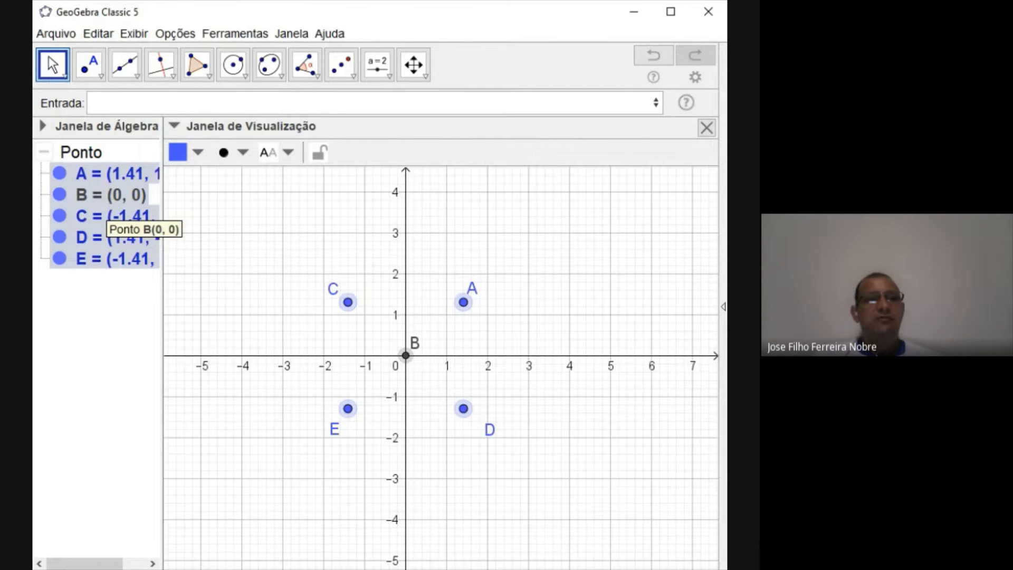
right_click(107, 199)
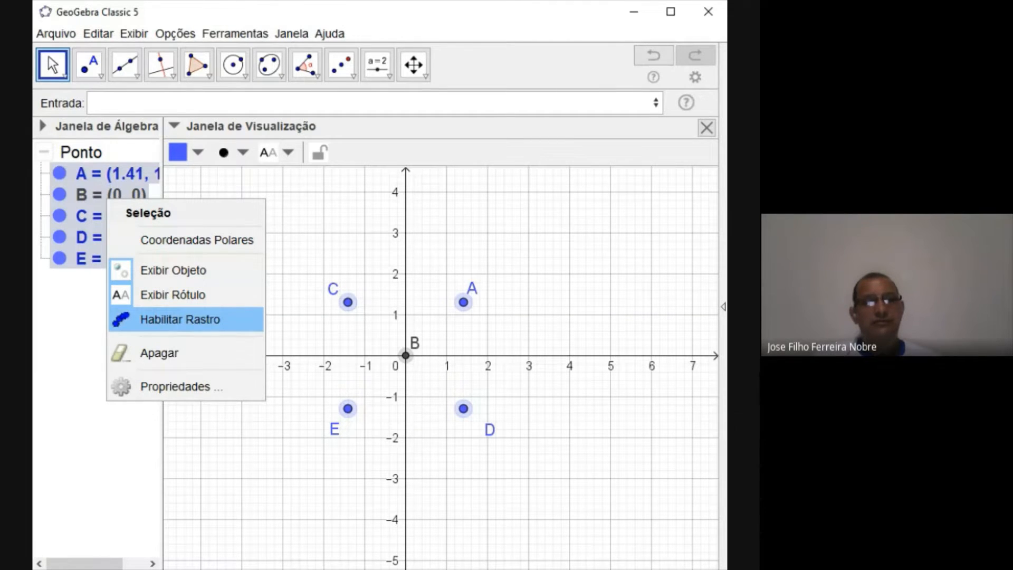
left_click(173, 318)
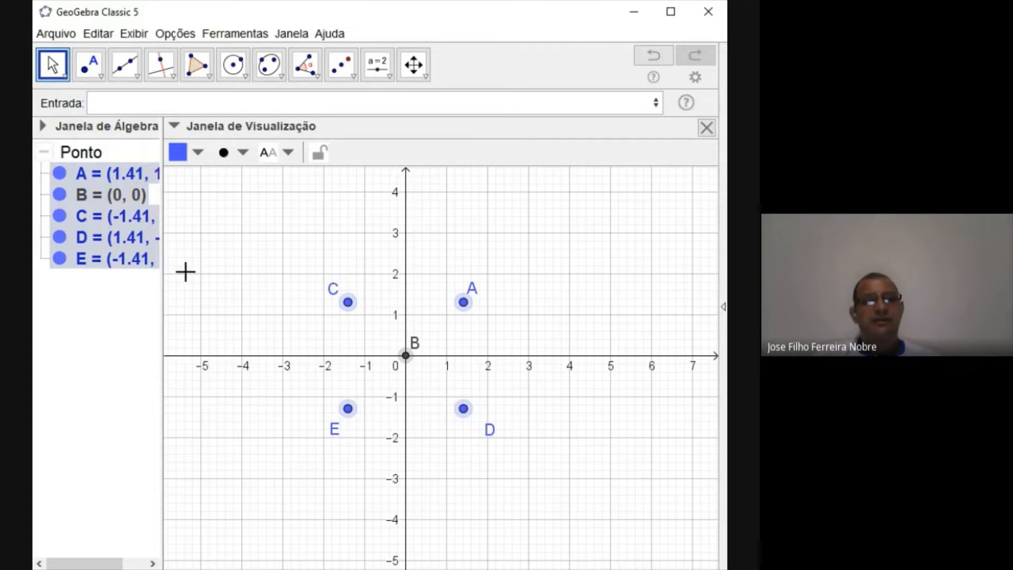
left_click(235, 245)
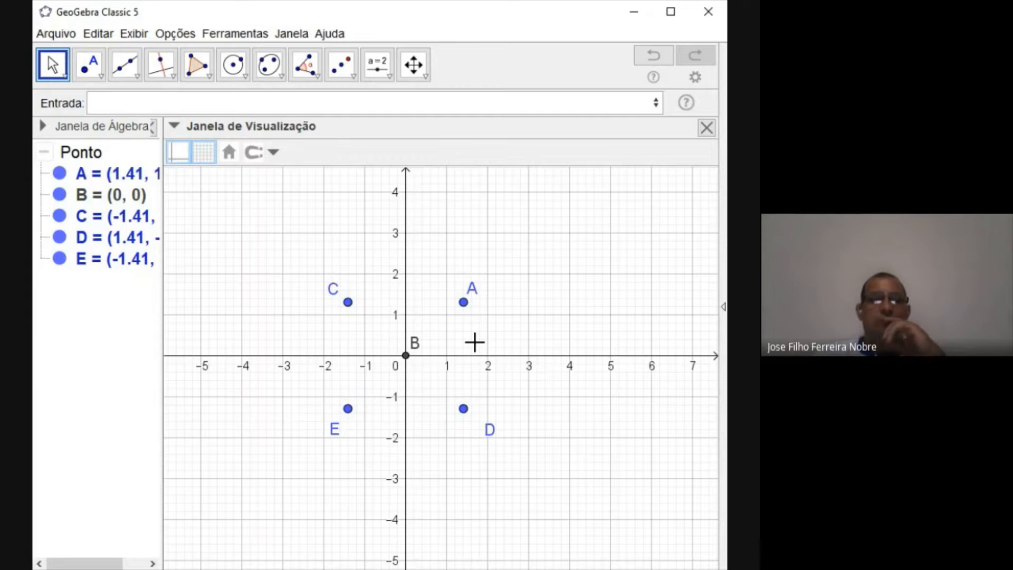
Step: Trace angular outlines in the first quadrant with point A, ending at about (2.8, 1.1)
mouse_move(464, 305)
left_mouse_down()
mouse_move(486, 279)
mouse_move(534, 289)
mouse_move(532, 326)
mouse_move(450, 323)
mouse_move(465, 312)
left_mouse_up()
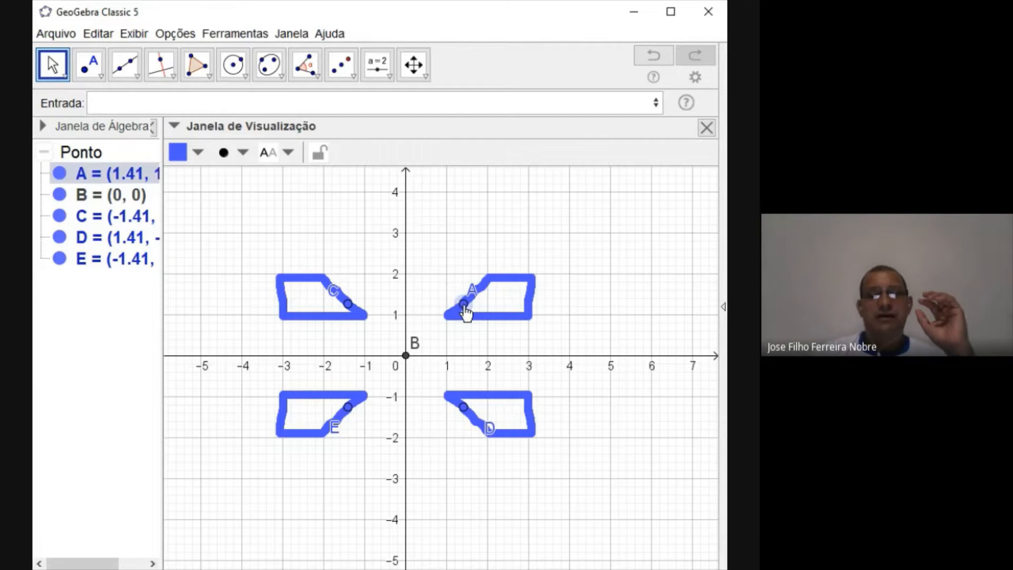
left_click_drag(466, 312, 522, 312)
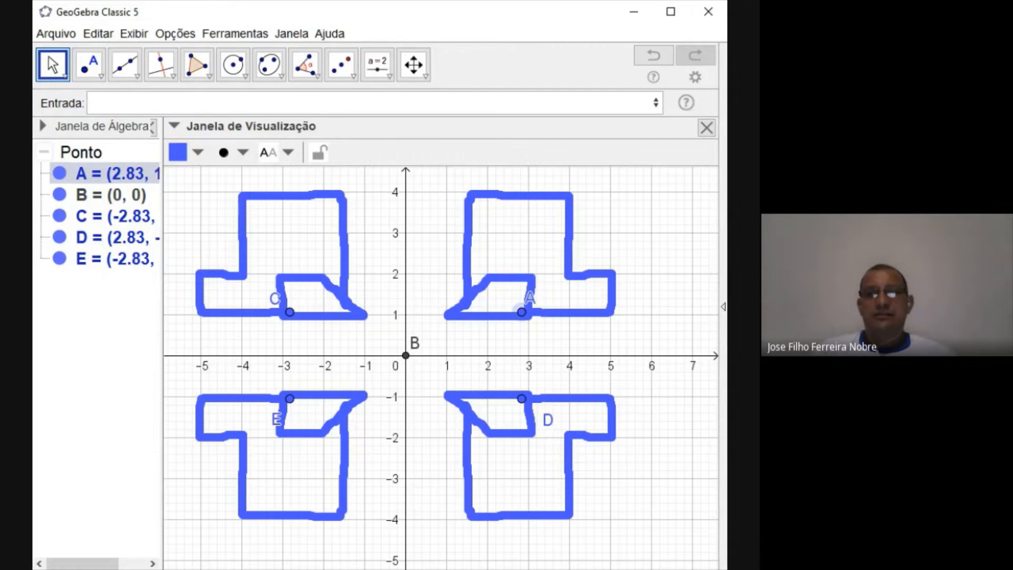
Step: Clear the traces and draw a winding path with point A to the y-axis at about (0.06, 1.8), and deselect it
mouse_move(724, 372)
left_mouse_down()
mouse_move(758, 372)
mouse_move(758, 359)
left_mouse_up()
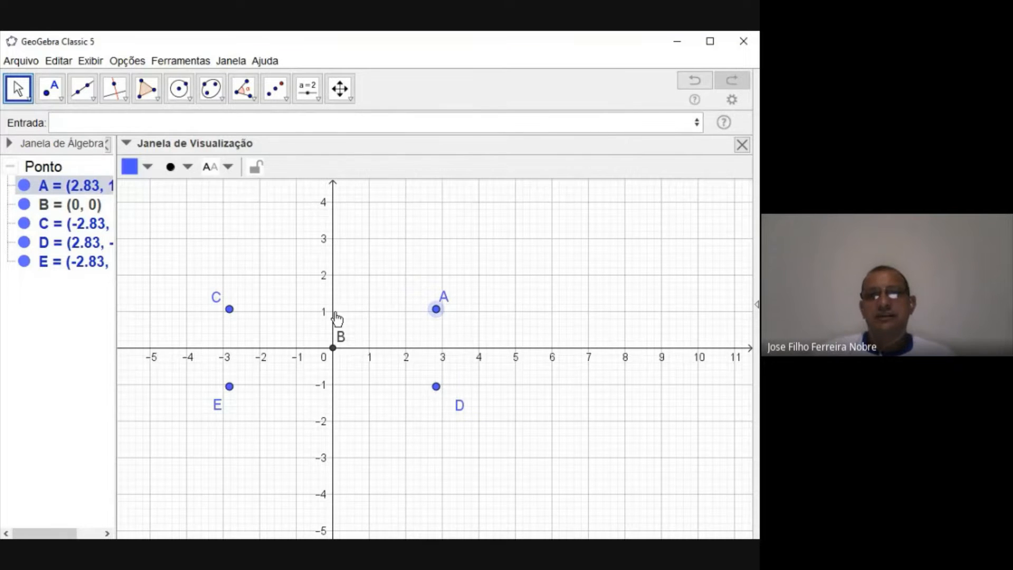
left_click_drag(373, 291, 448, 262)
scroll(444, 258, "down", 2)
scroll(444, 258, "up", 4)
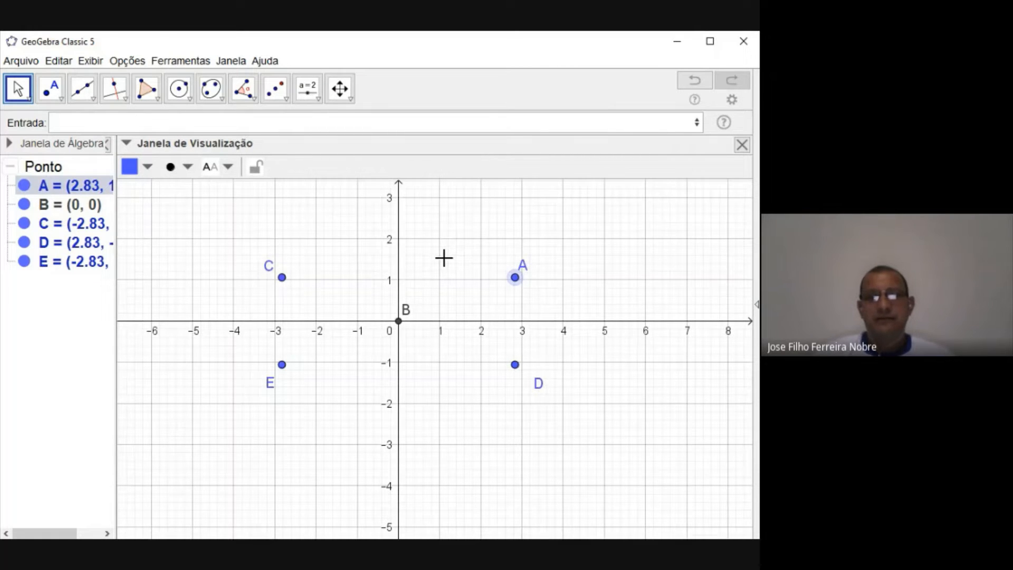
mouse_move(520, 285)
left_mouse_down()
mouse_move(484, 285)
mouse_move(454, 265)
mouse_move(437, 292)
mouse_move(429, 249)
mouse_move(404, 256)
left_mouse_up()
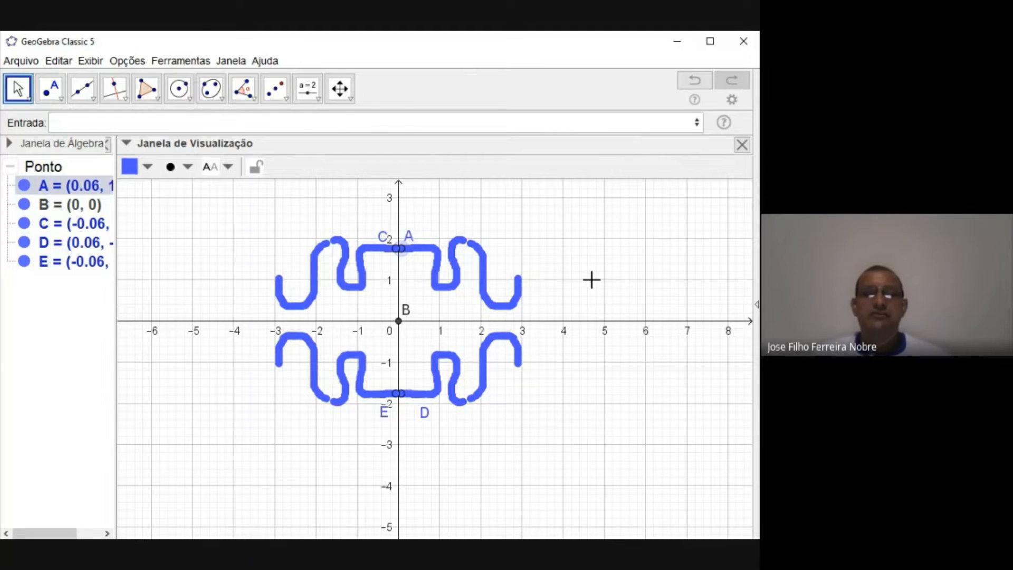
left_click(561, 268)
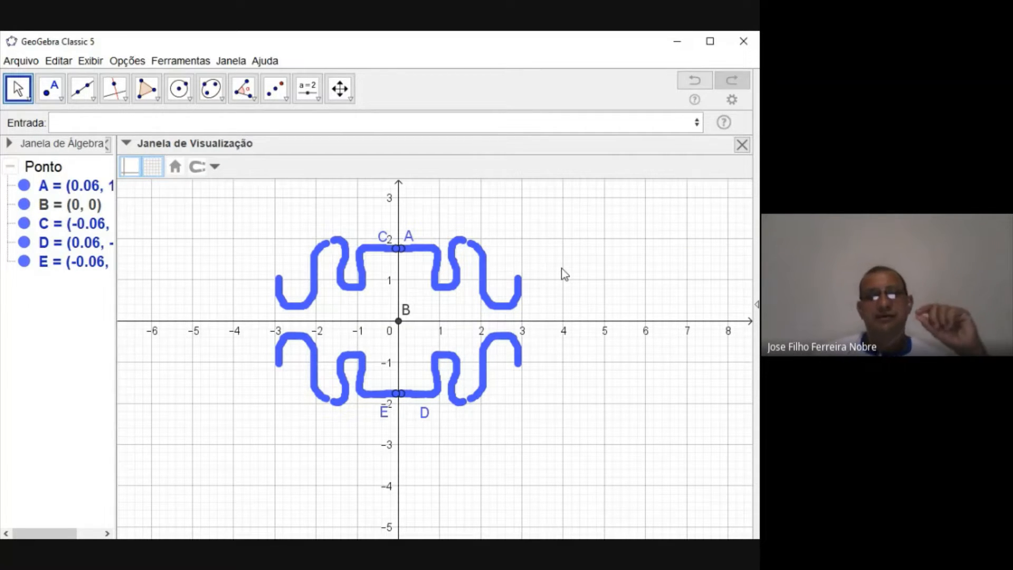
Step: Clear the traces and draw an outer and an inner wavy frame with point A, ending near the y-axis at about (-0.05, 1)
scroll(562, 268, "down", 1)
scroll(536, 267, "up", 1)
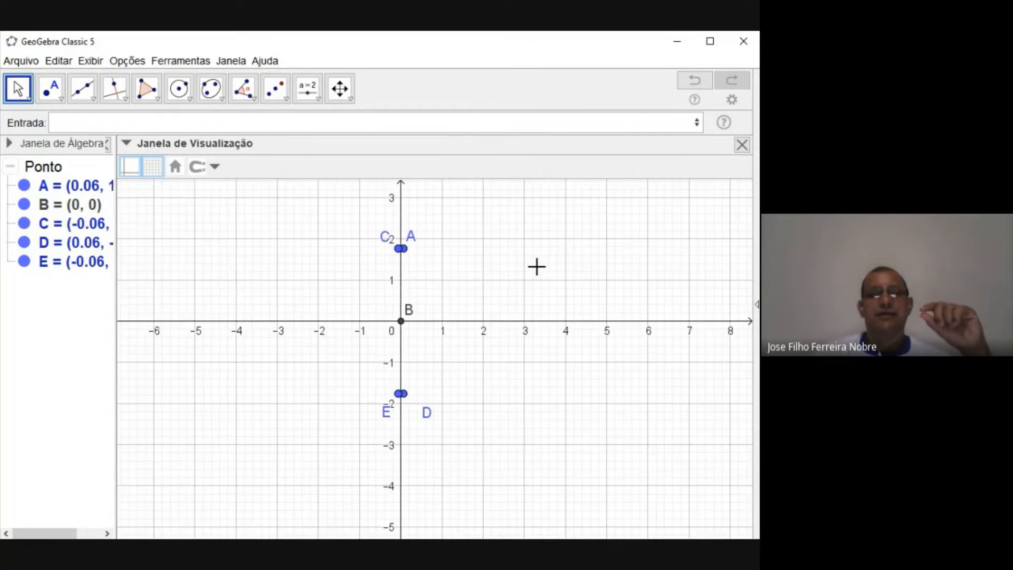
mouse_move(405, 254)
left_mouse_down()
mouse_move(458, 244)
mouse_move(548, 262)
mouse_move(532, 286)
mouse_move(538, 327)
mouse_move(488, 327)
mouse_move(472, 289)
mouse_move(402, 285)
left_mouse_up()
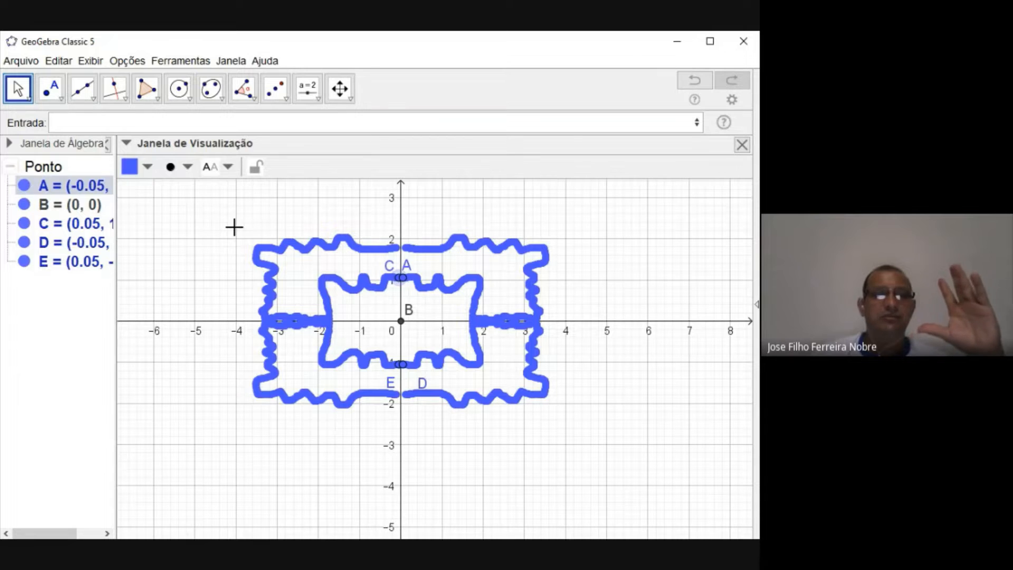
Step: Deselect point A and hide both the grid and the axes
left_click(194, 213)
left_click(157, 173)
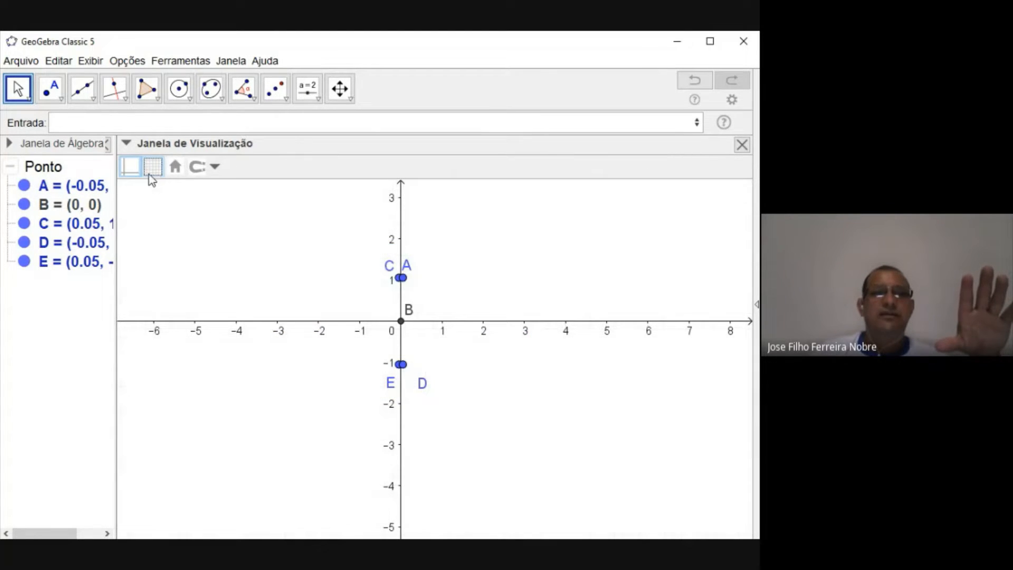
left_click(129, 172)
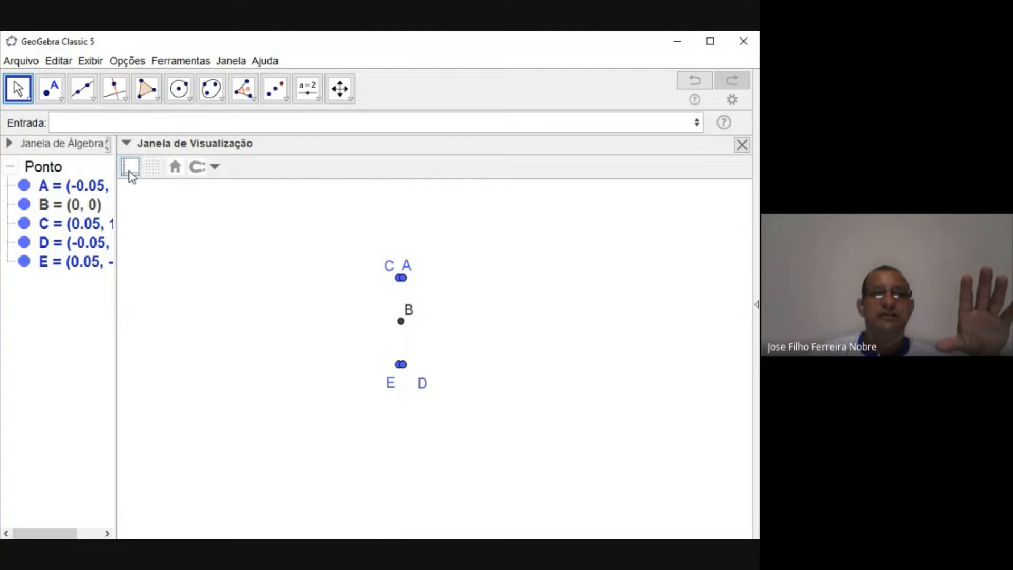
Step: Trace a looped curve through the centre and a larger outline around it with point A, ending at about (3.8, 0)
mouse_move(401, 279)
left_mouse_down()
mouse_move(485, 285)
mouse_move(502, 262)
mouse_move(534, 269)
mouse_move(525, 312)
mouse_move(406, 329)
left_mouse_up()
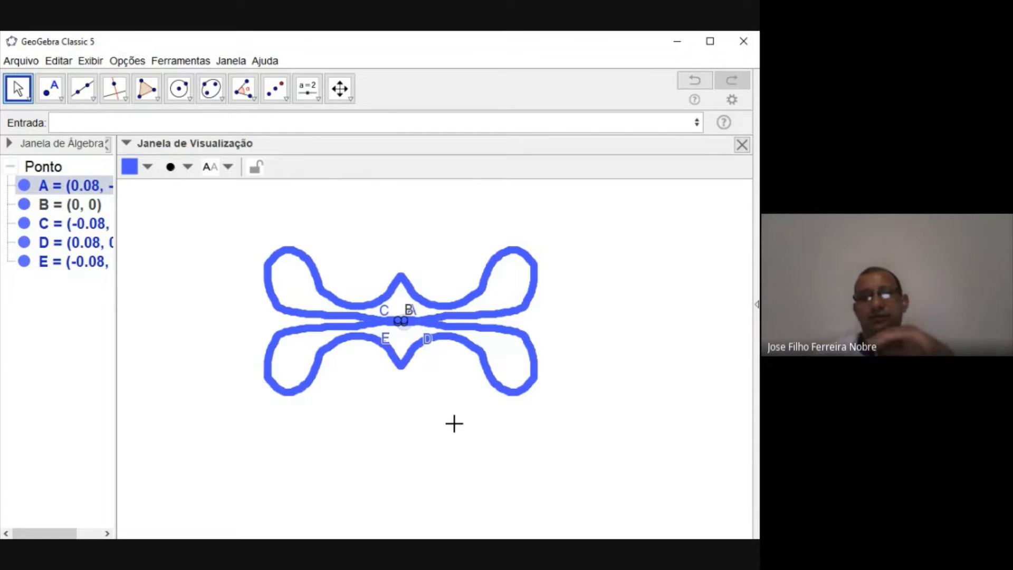
left_click(278, 93)
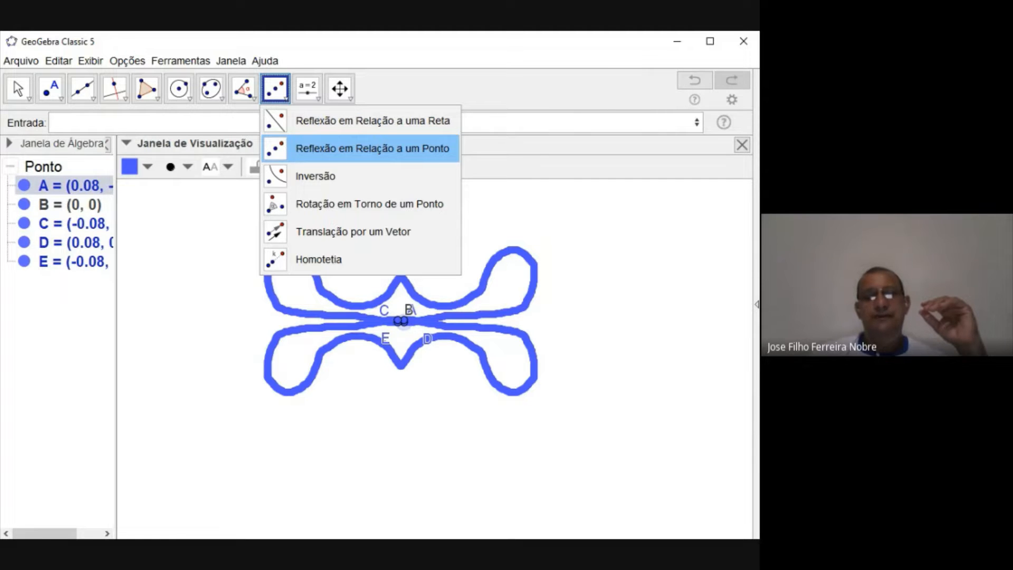
left_click(553, 236)
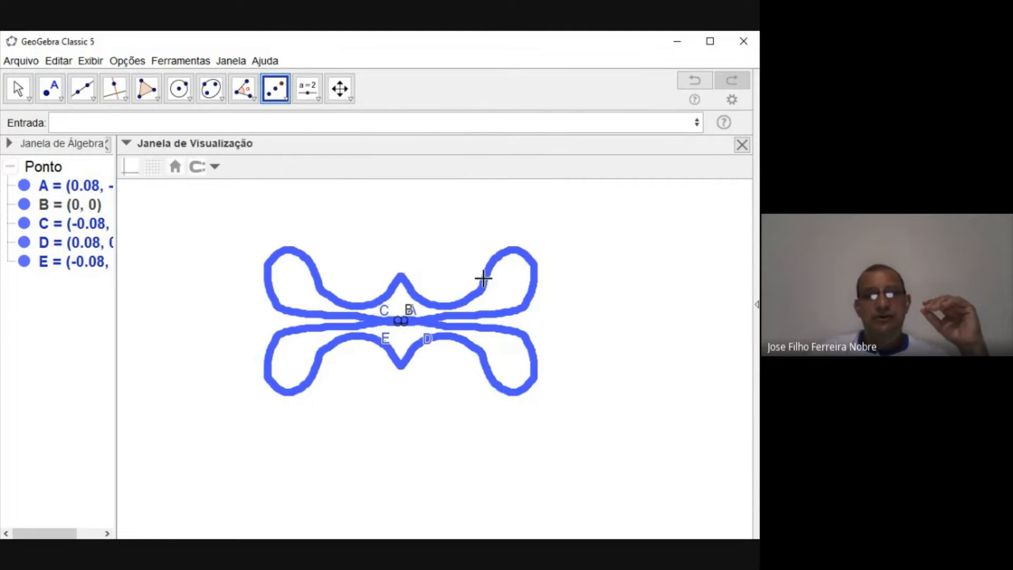
mouse_move(404, 326)
left_mouse_down()
mouse_move(443, 291)
mouse_move(482, 231)
mouse_move(559, 244)
mouse_move(560, 331)
left_mouse_up()
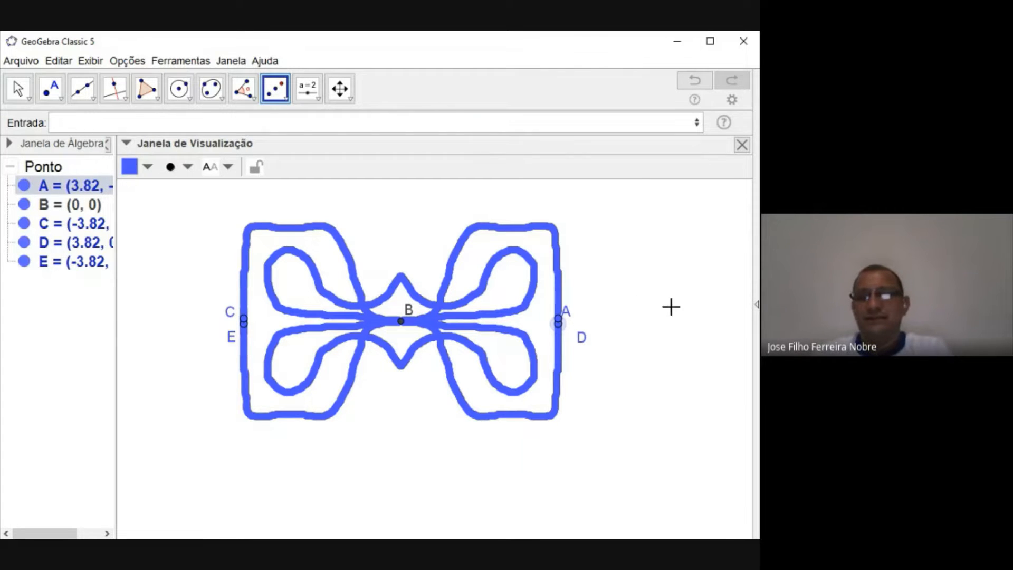
Step: Clear the traces and draw a new symmetric figure passing through B with point A, ending at about (6.9, 0.2)
left_click_drag(756, 305, 726, 330)
scroll(523, 387, "down", 3)
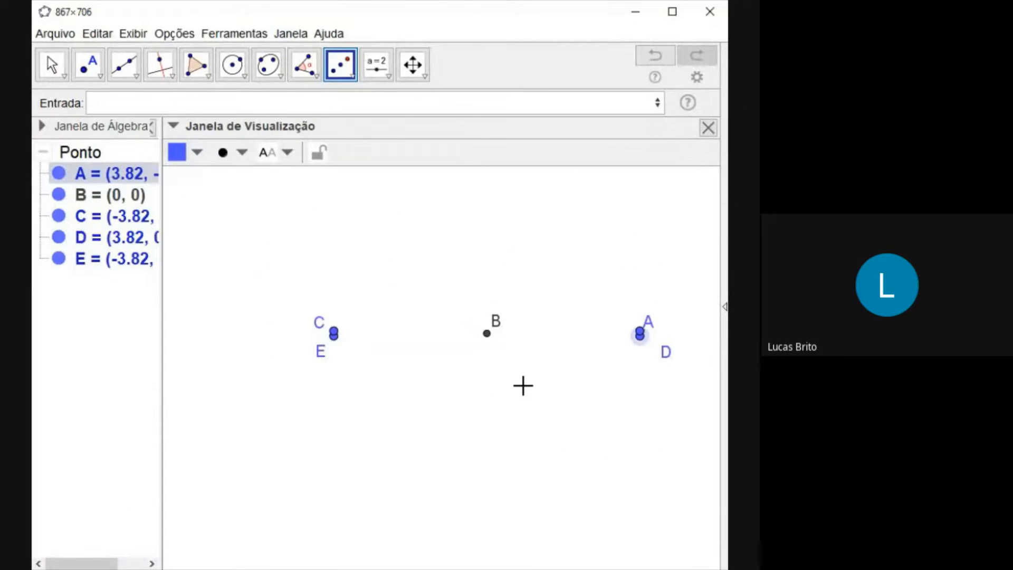
left_click_drag(502, 416, 468, 404)
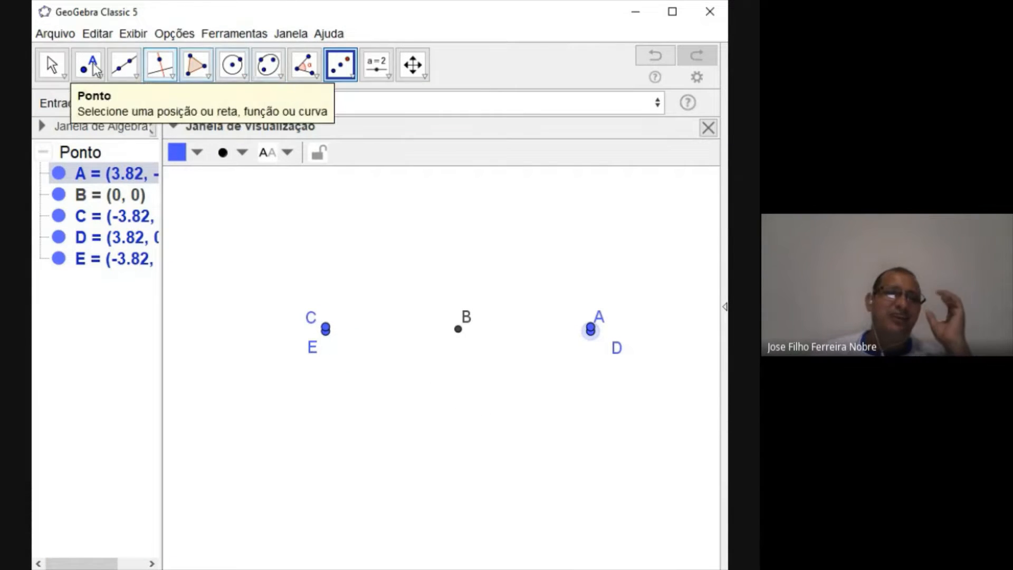
left_click(51, 64)
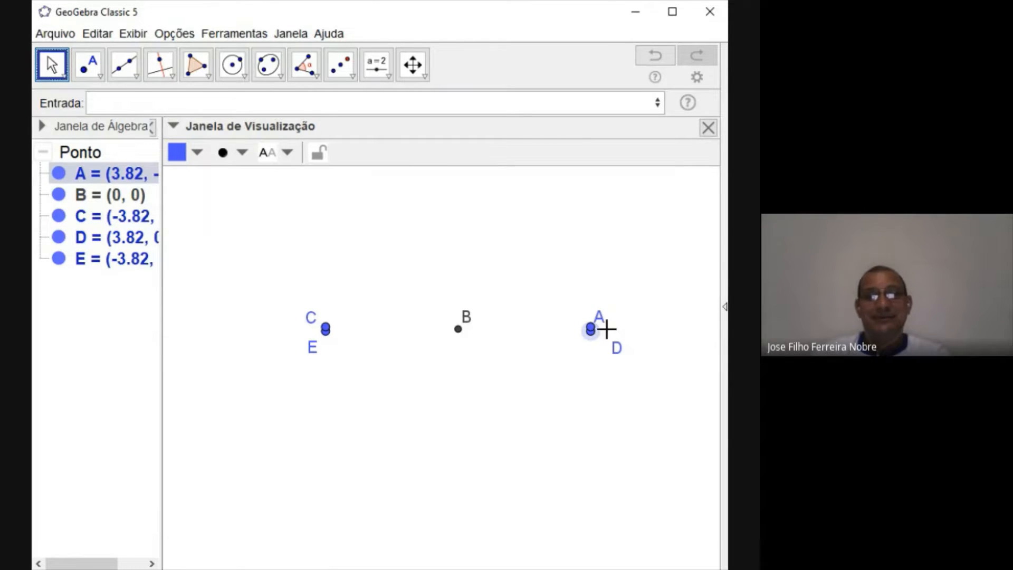
mouse_move(591, 331)
left_mouse_down()
mouse_move(587, 248)
mouse_move(553, 246)
mouse_move(542, 262)
left_mouse_up()
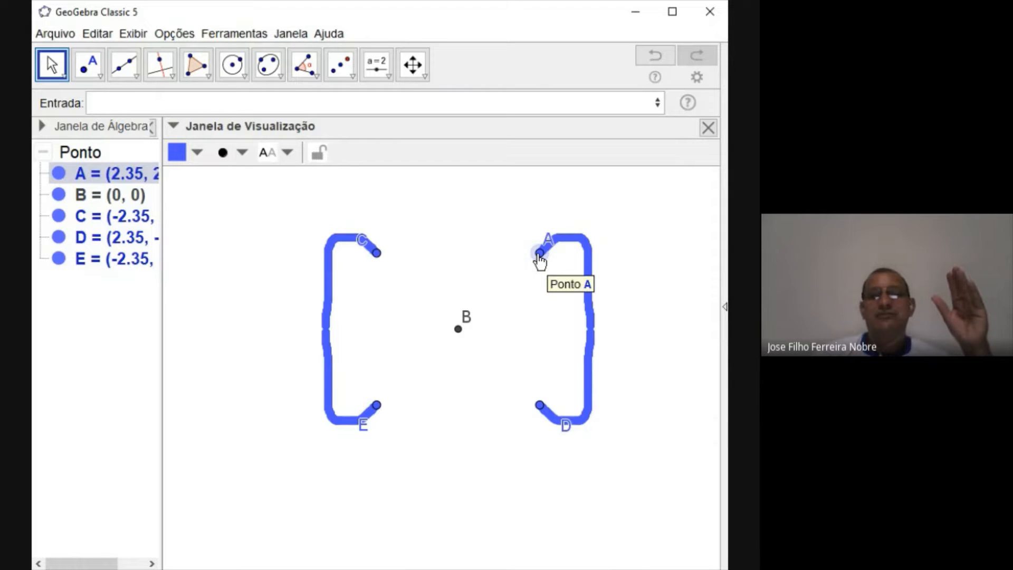
mouse_move(538, 255)
left_mouse_down()
mouse_move(478, 266)
mouse_move(460, 338)
mouse_move(625, 332)
mouse_move(648, 282)
mouse_move(672, 290)
mouse_move(679, 334)
mouse_move(697, 324)
left_mouse_up()
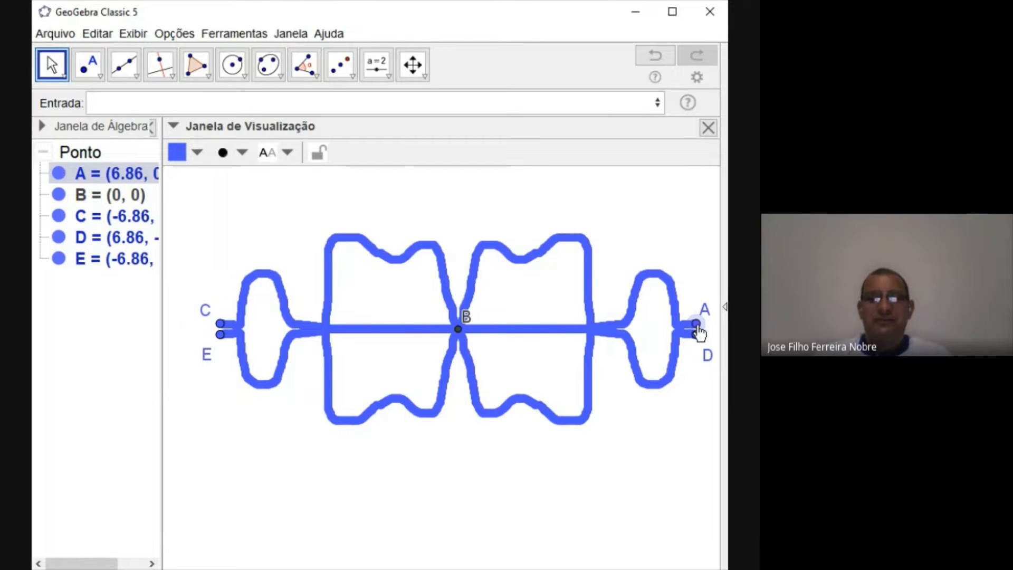
Step: Move point A to about (4.2, 2) with the traces cleared, and show the axes again
left_click_drag(696, 324, 603, 259)
scroll(611, 390, "down", 1)
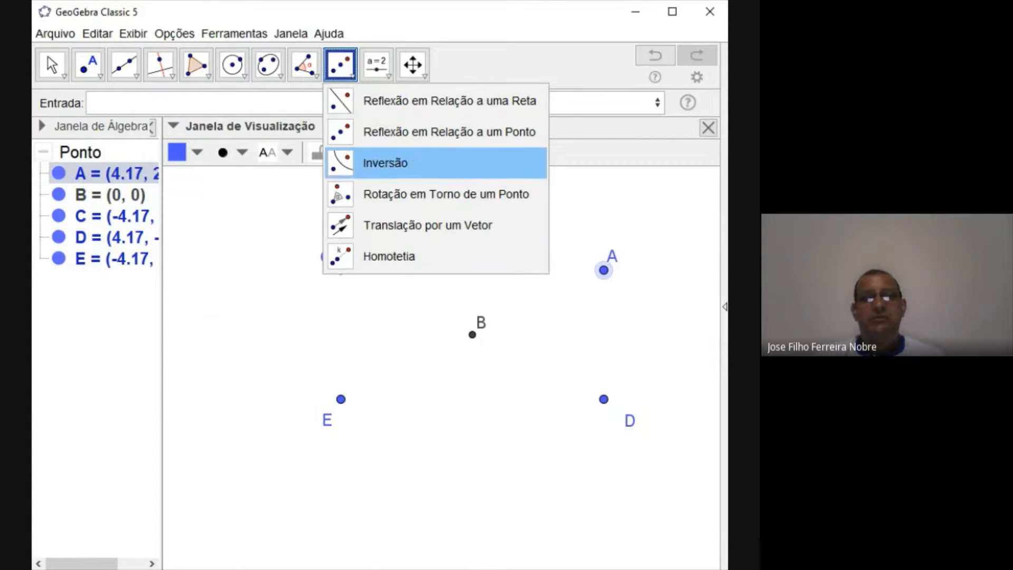
left_click(629, 286)
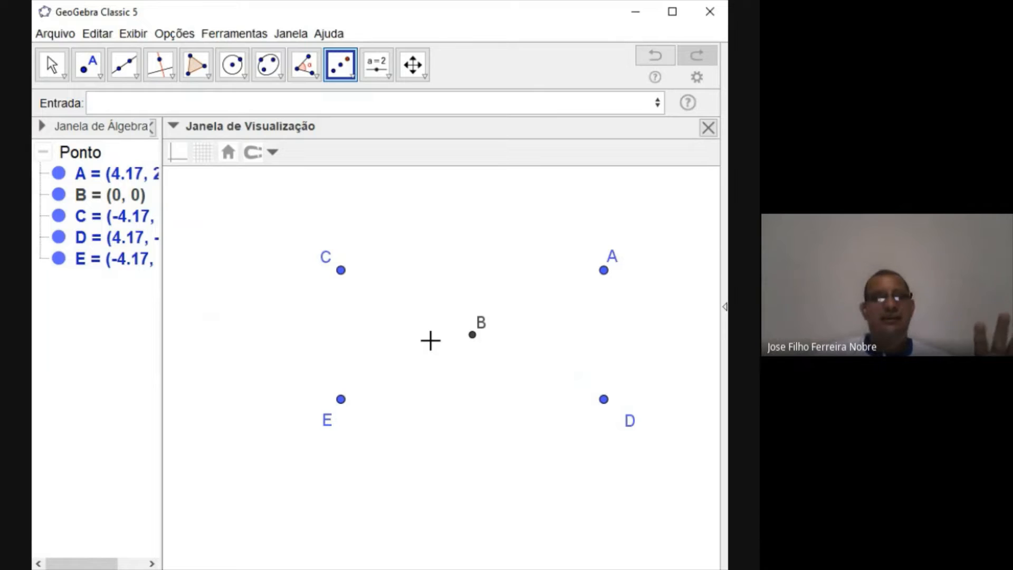
left_click(178, 157)
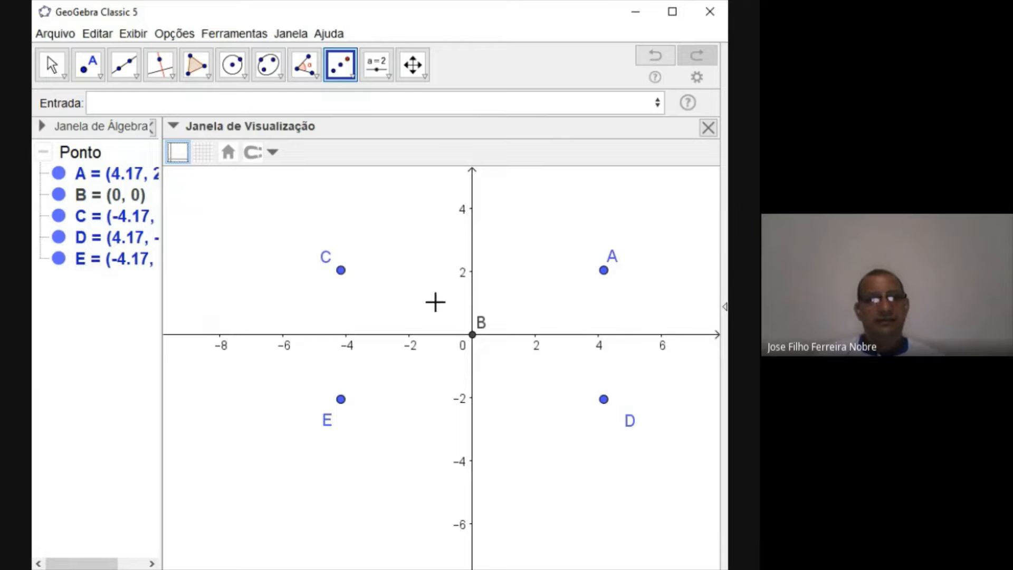
Step: Delete all the points from the construction
left_click(51, 63)
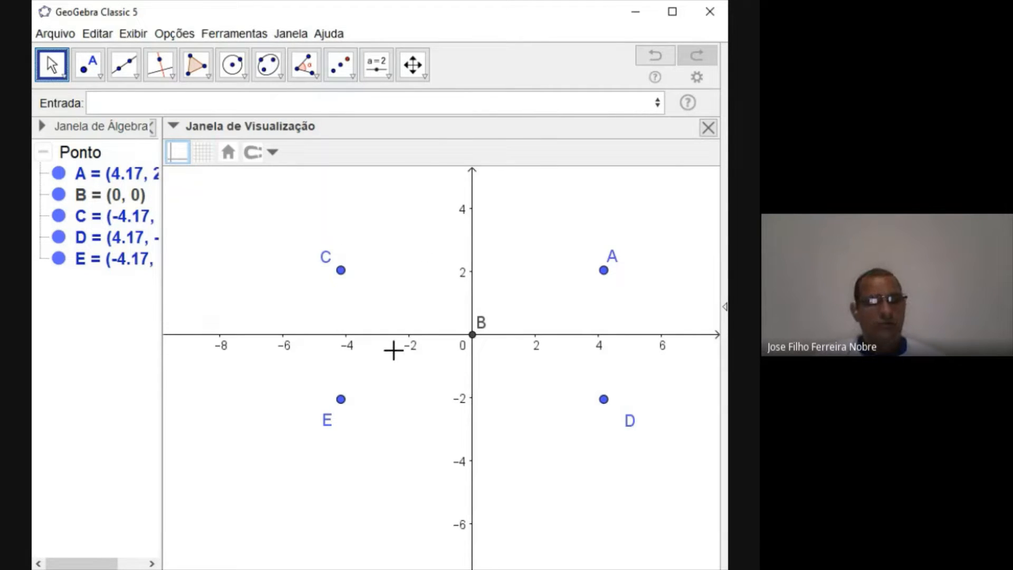
key("ctrl+a")
key("Delete")
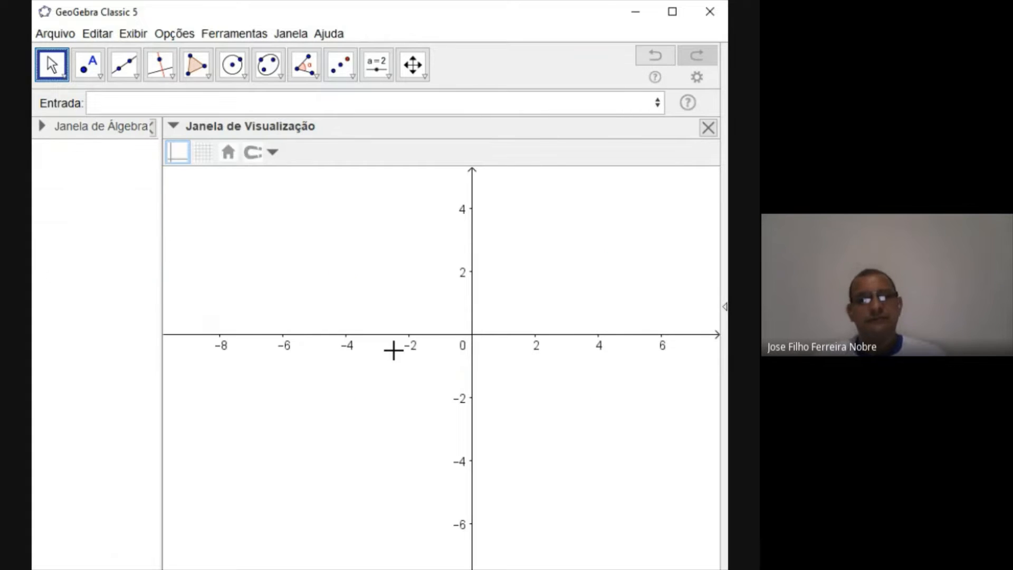
Step: Place a new point at the origin (0, 0) and return to the Move tool
left_click(87, 66)
left_click(472, 335)
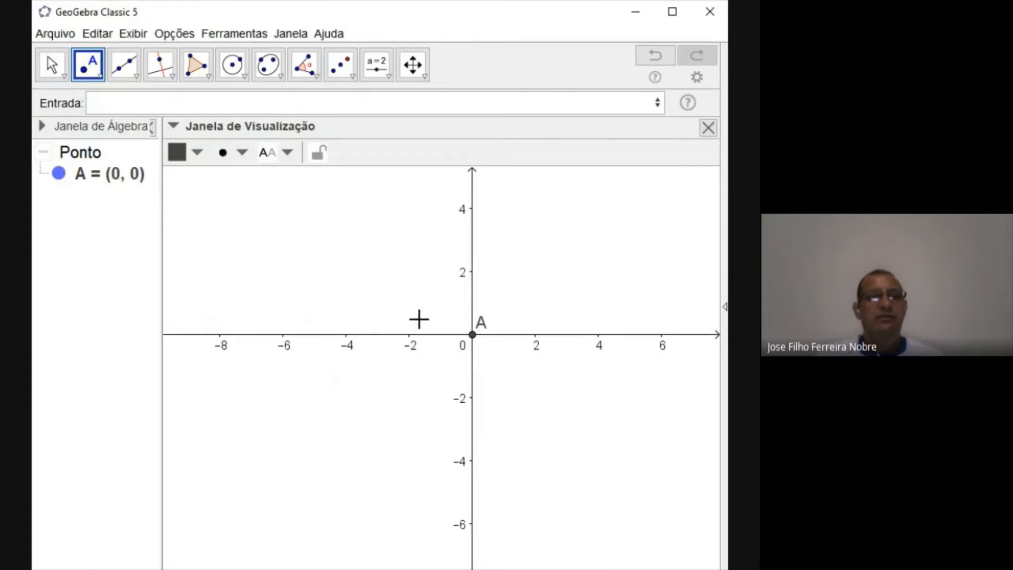
left_click(52, 65)
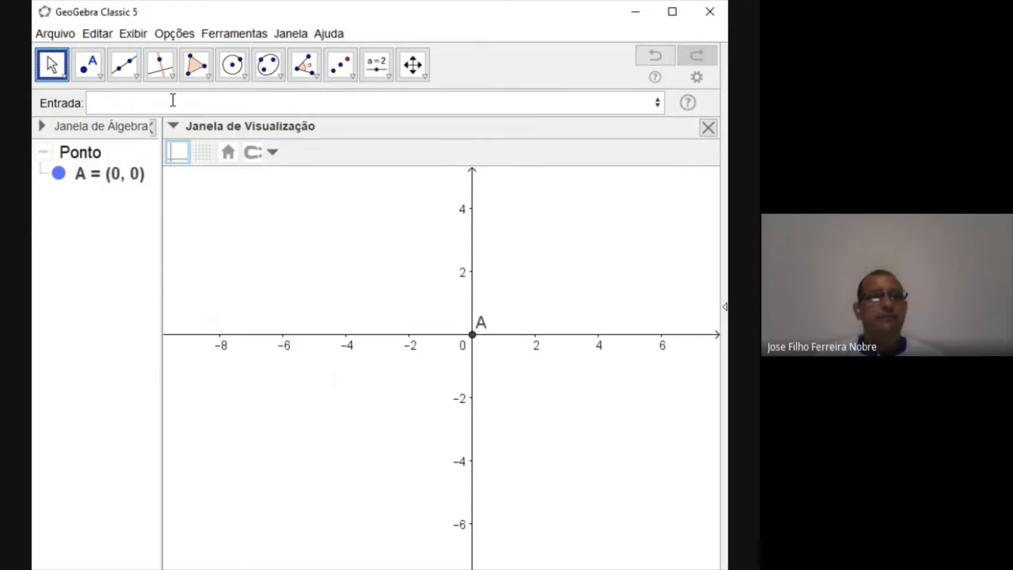
Step: Draw a segment about 1.55 long in the first quadrant, from x about 1.77 to x about 2.94, and return to the Move tool
left_click(136, 76)
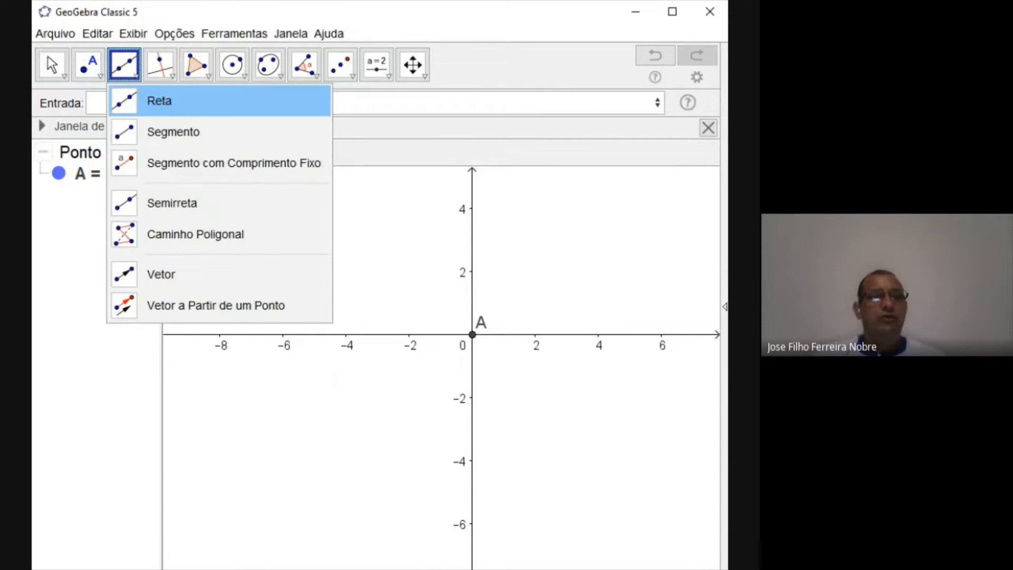
left_click(164, 132)
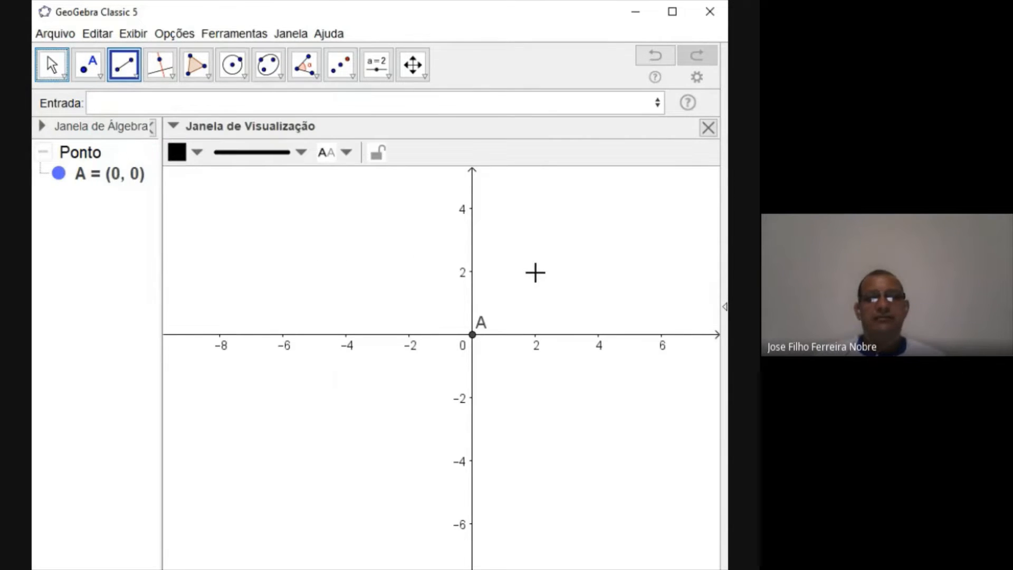
left_click(528, 247)
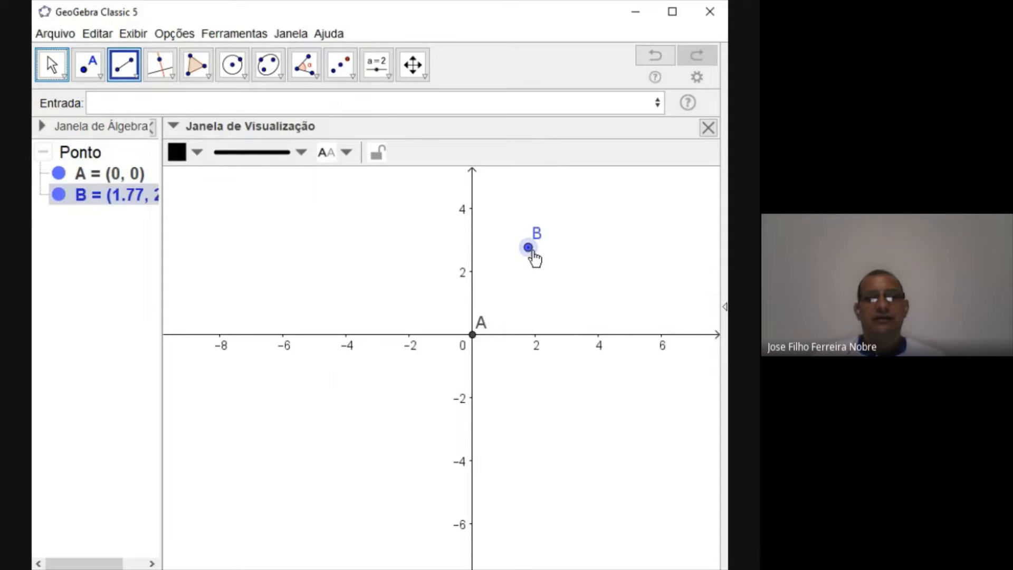
left_click(565, 278)
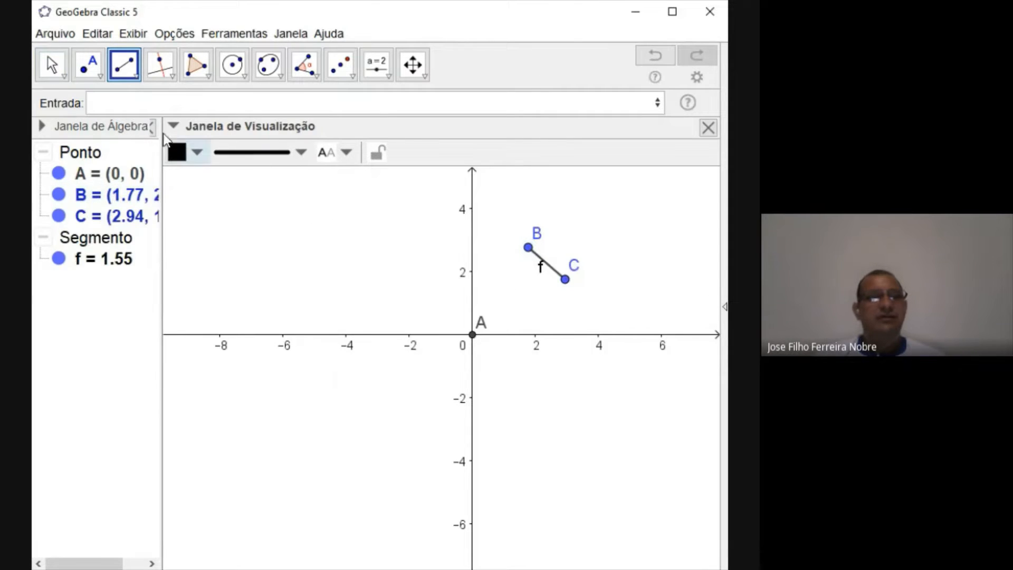
left_click(51, 65)
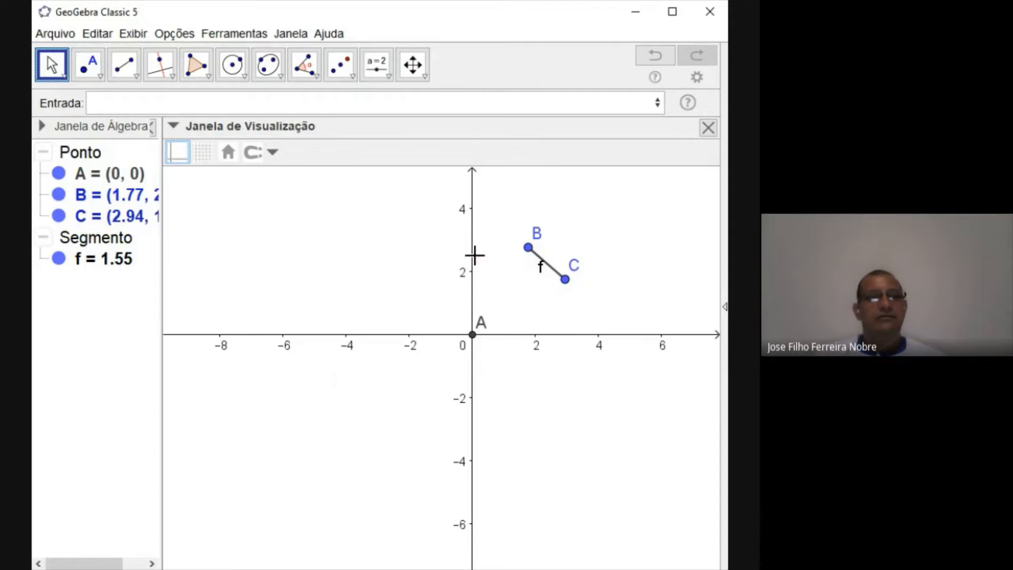
Step: Hide endpoints B and C so that only the segment between them is shown
left_click(58, 196)
left_click(58, 215)
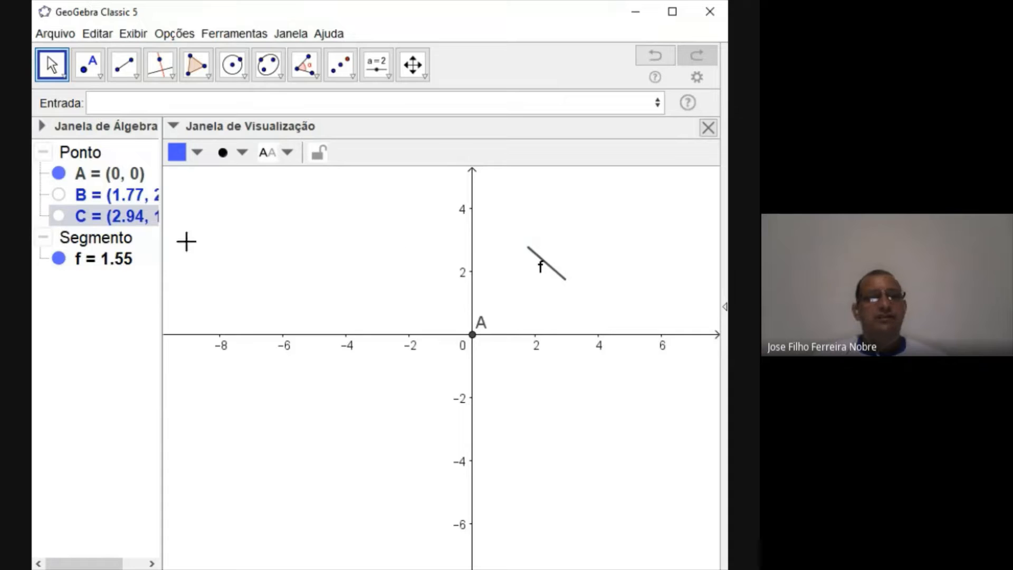
left_click(58, 195)
left_click(60, 216)
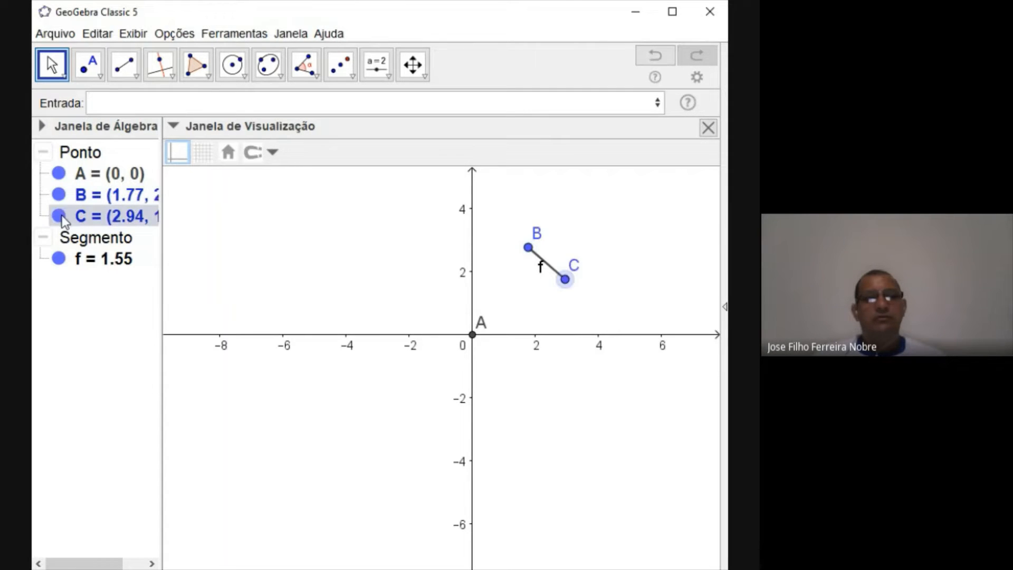
left_click(61, 195)
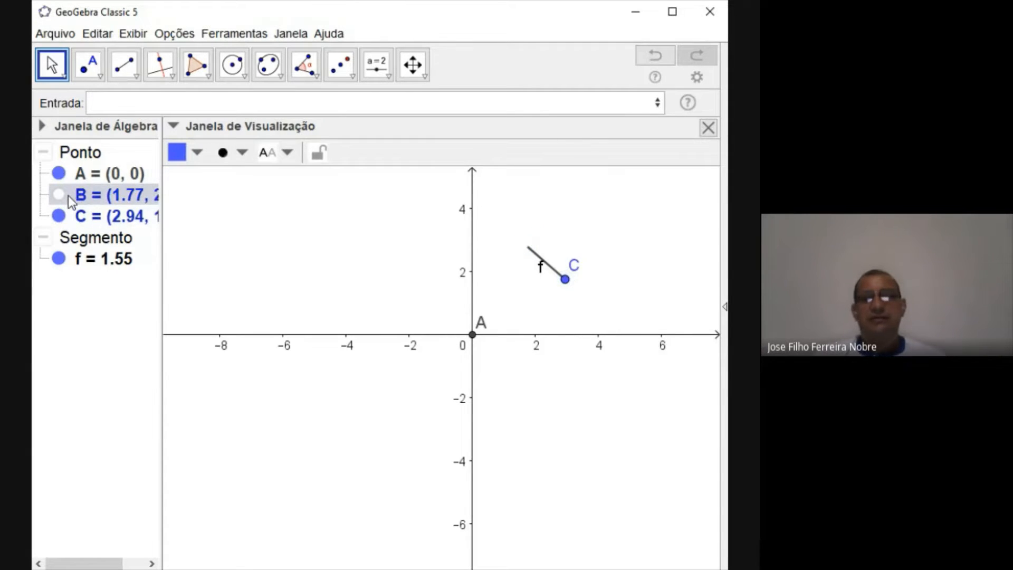
left_click(59, 217)
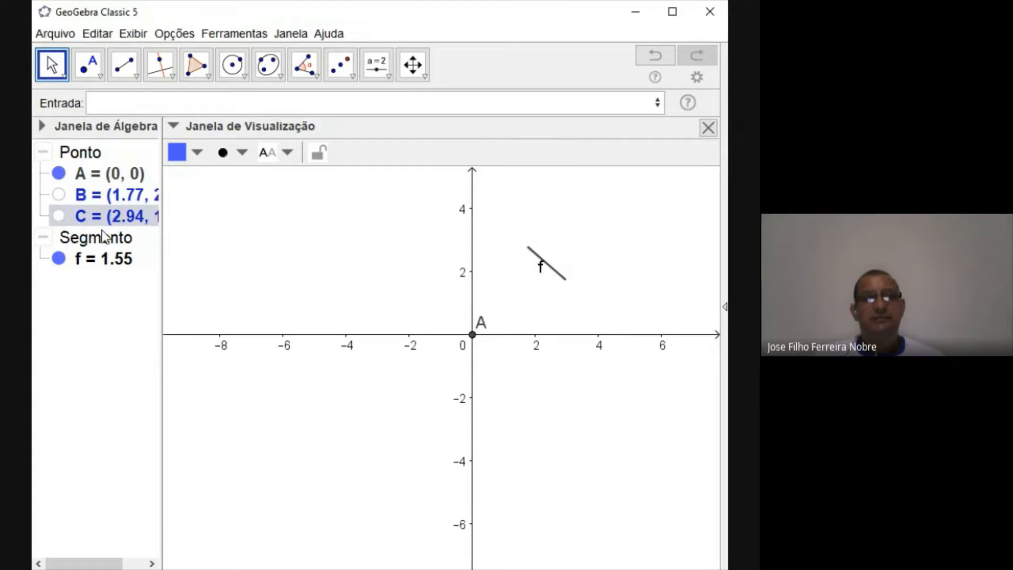
Step: Move segment f slightly downward and hide its name label
mouse_move(558, 278)
left_mouse_down()
mouse_move(545, 301)
mouse_move(640, 253)
mouse_move(561, 245)
mouse_move(561, 272)
mouse_move(538, 278)
mouse_move(545, 287)
mouse_move(522, 269)
mouse_move(588, 264)
mouse_move(556, 285)
left_mouse_up()
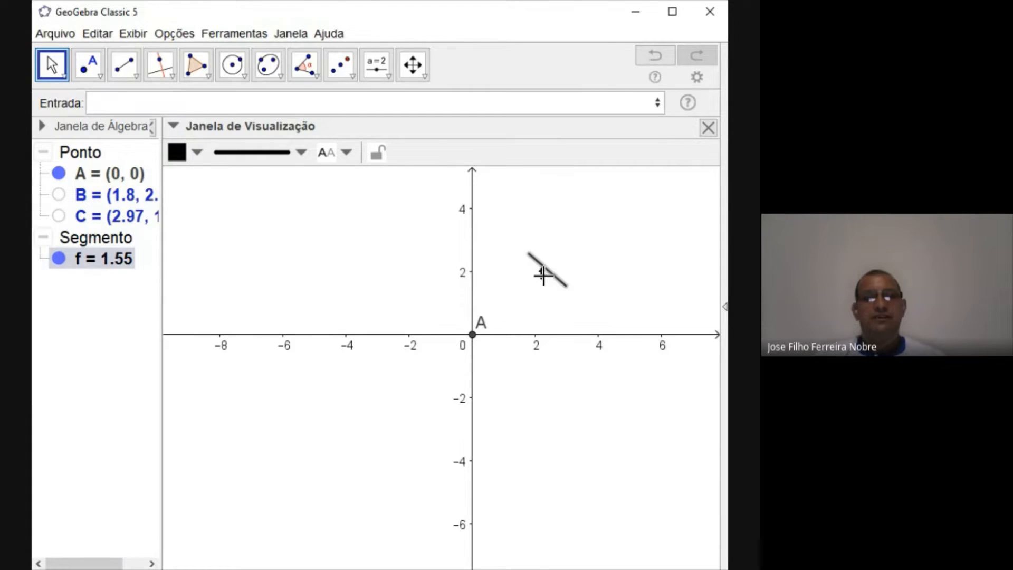
left_click_drag(537, 275, 532, 286)
left_click(547, 298)
left_click(550, 278)
left_click(349, 153)
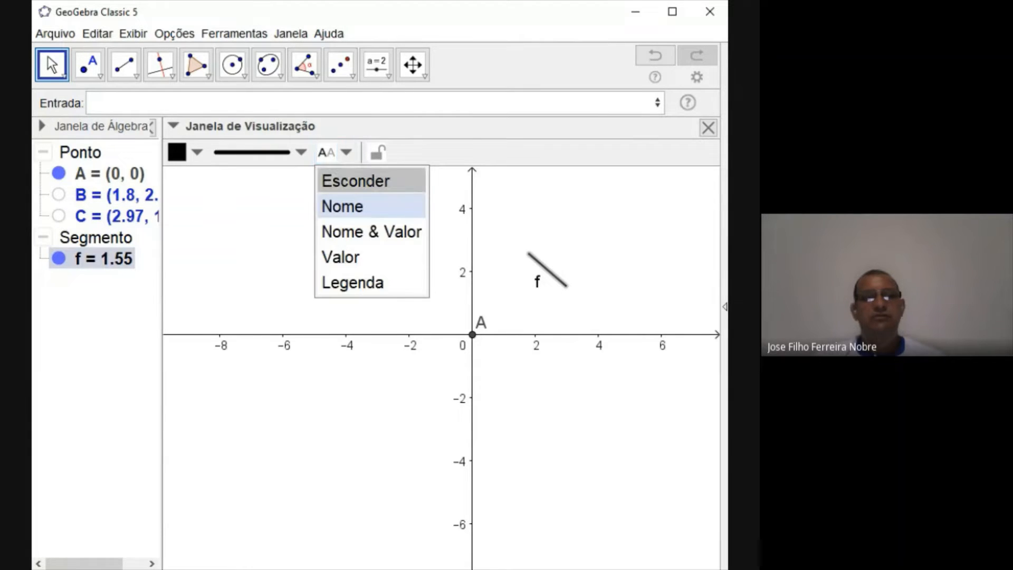
left_click(356, 181)
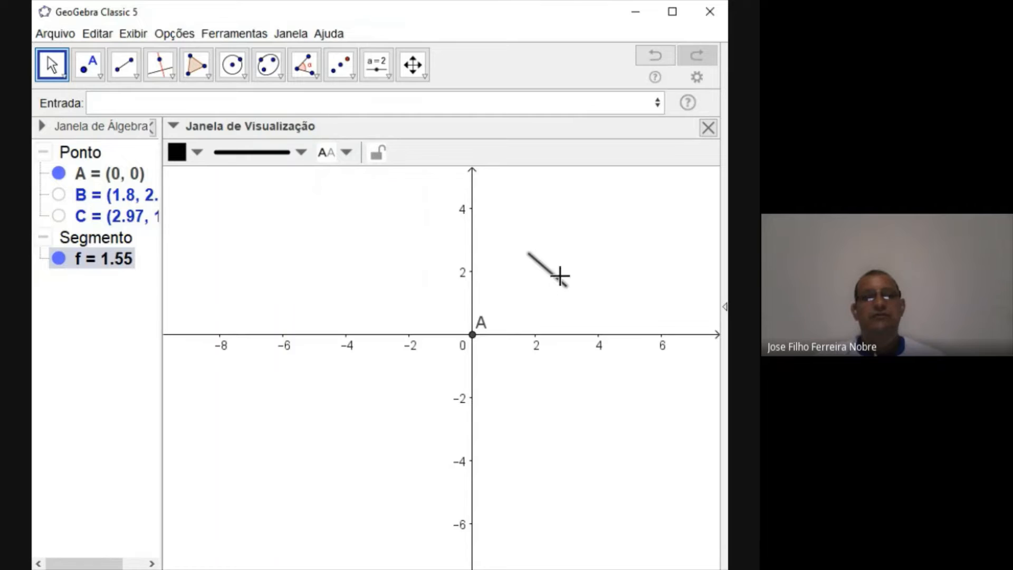
Step: Move segment f so its endpoints lie at x about 1.48 and 2.65, and make its line thicker
left_click_drag(547, 273, 536, 263)
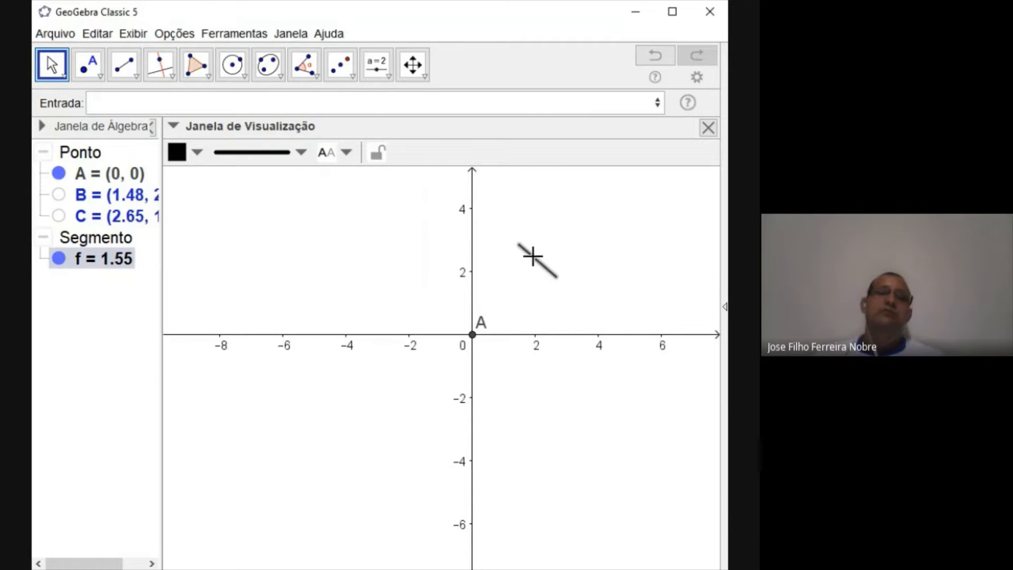
left_click(574, 276)
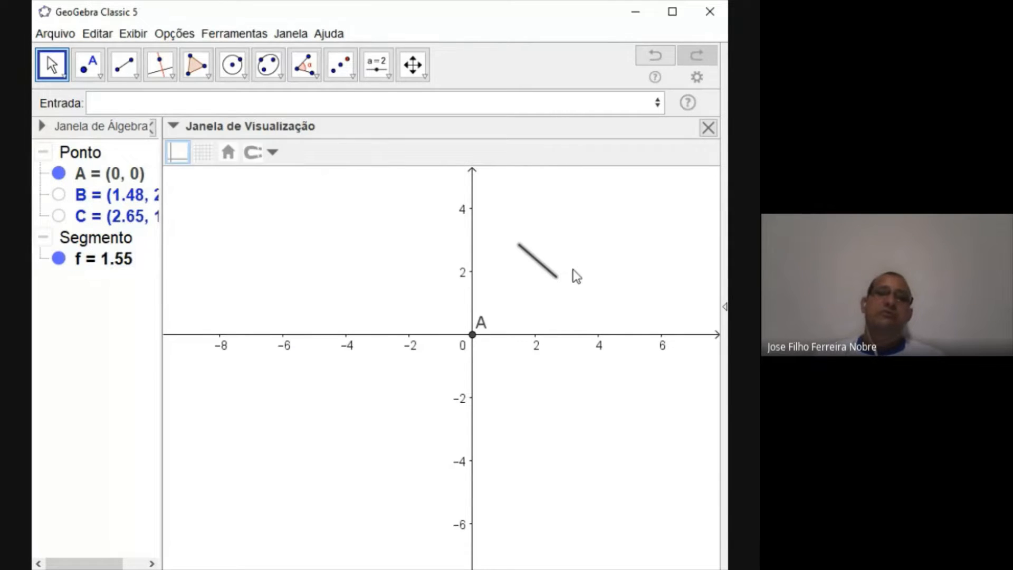
left_click(535, 267)
left_click(301, 154)
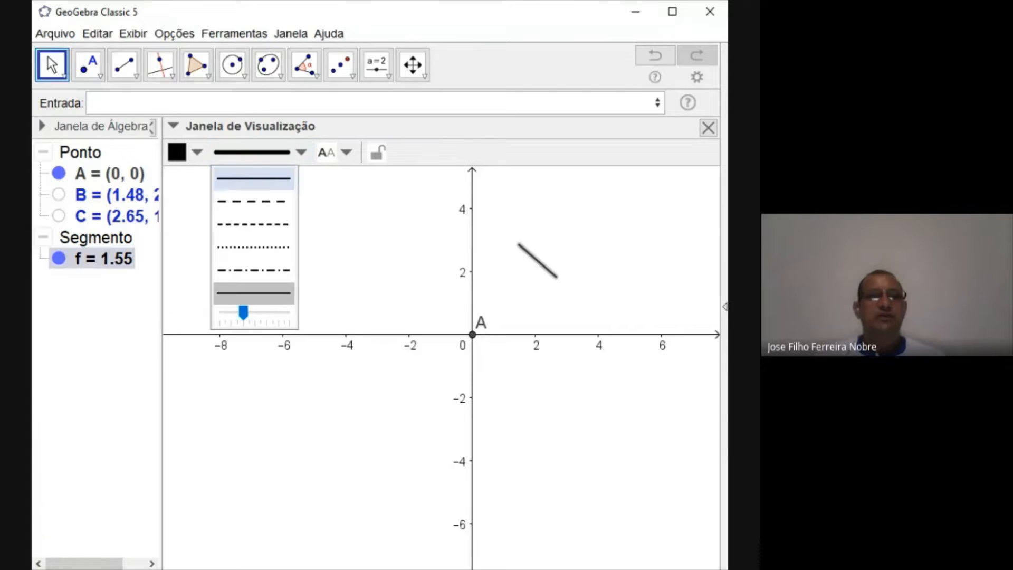
left_click_drag(243, 313, 273, 312)
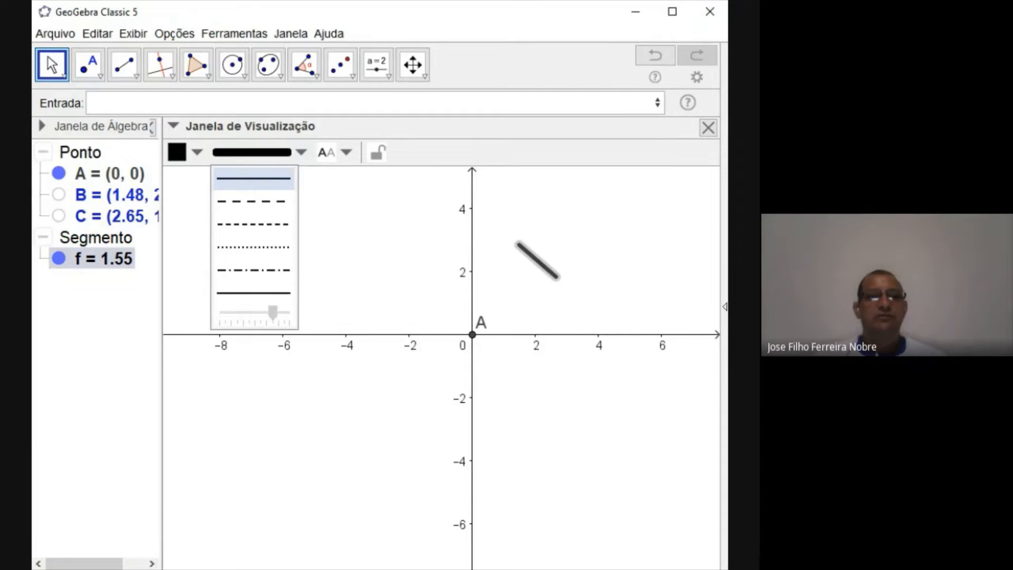
left_click(566, 290)
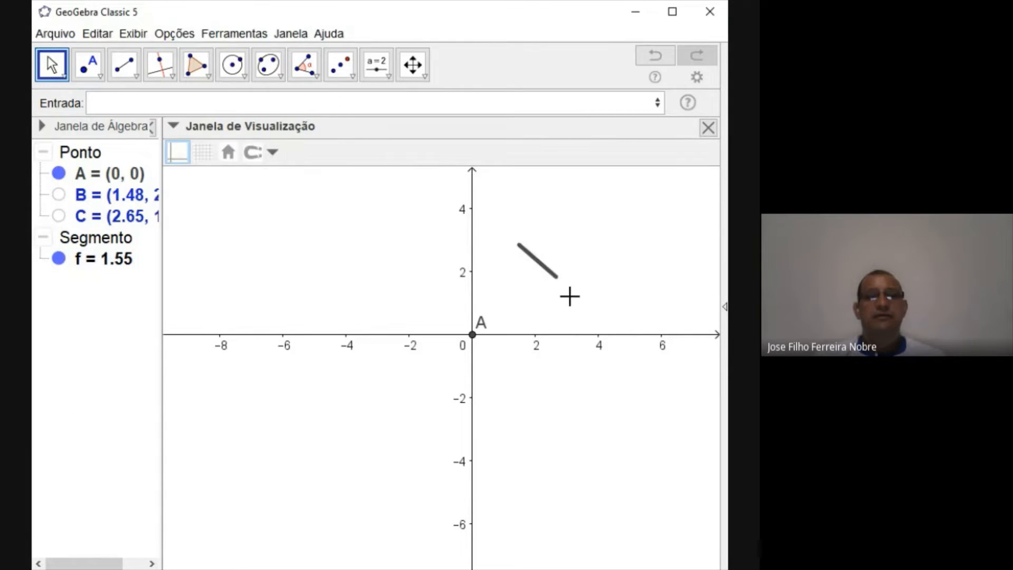
Step: Reflect segment f across the y-axis and hide the endpoints B' and C' of its image
left_click(542, 273)
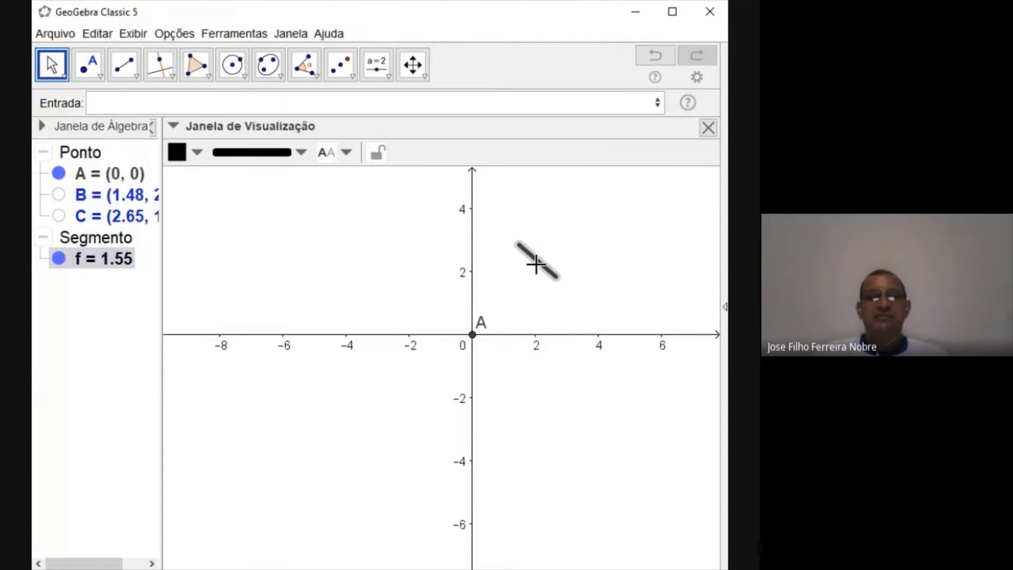
left_click(348, 78)
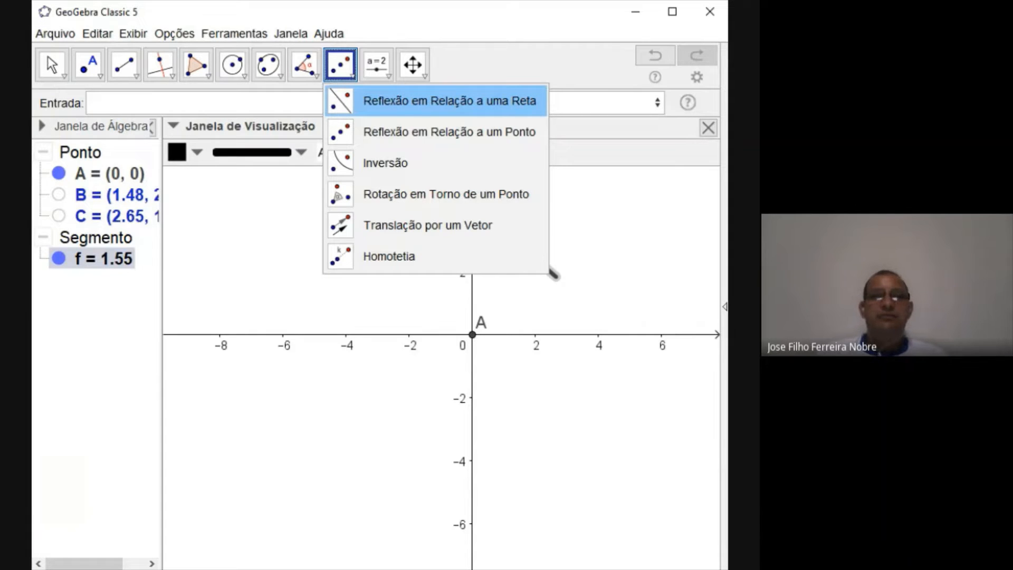
left_click(528, 101)
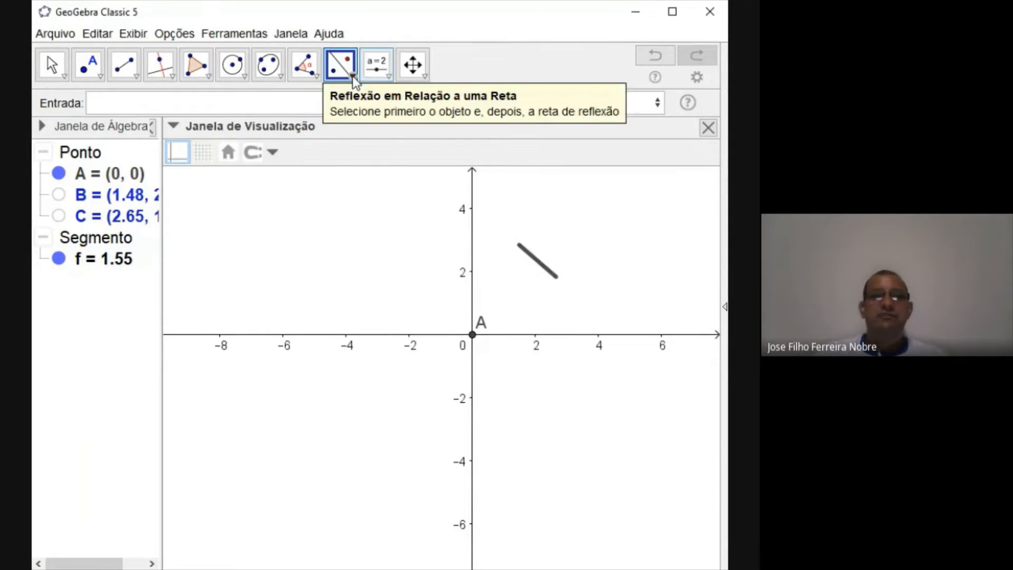
left_click(538, 268)
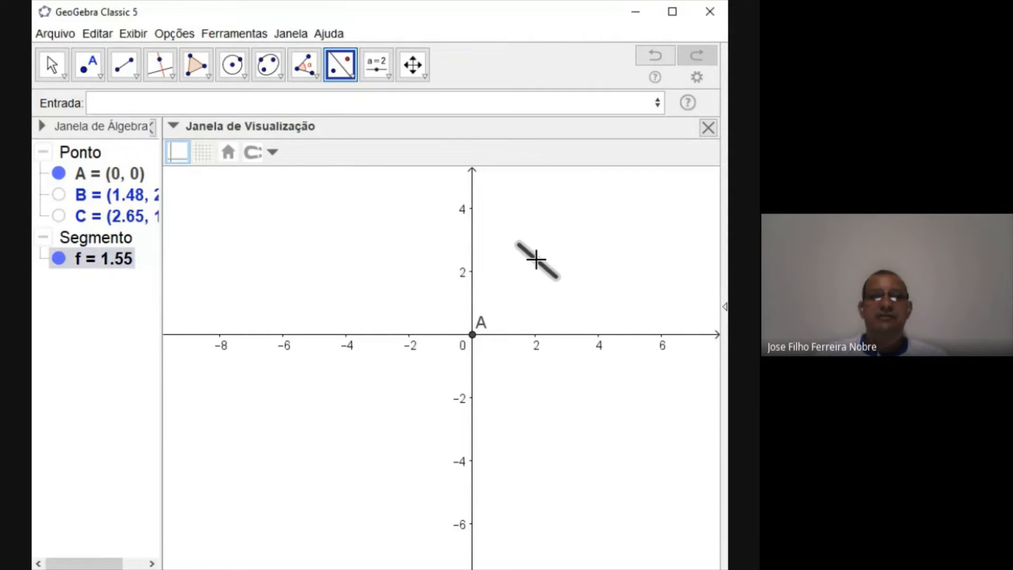
left_click(472, 248)
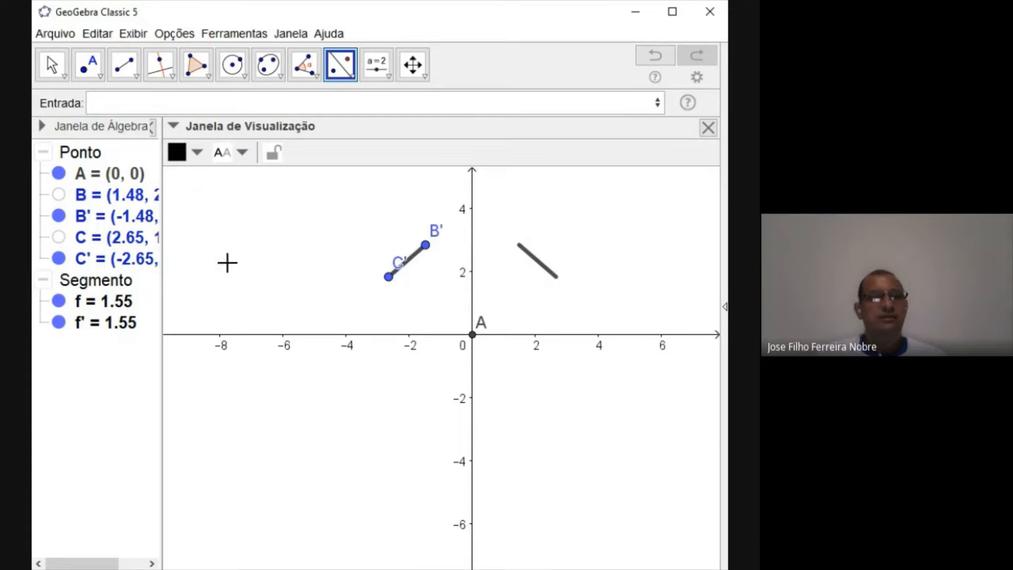
left_click(58, 216)
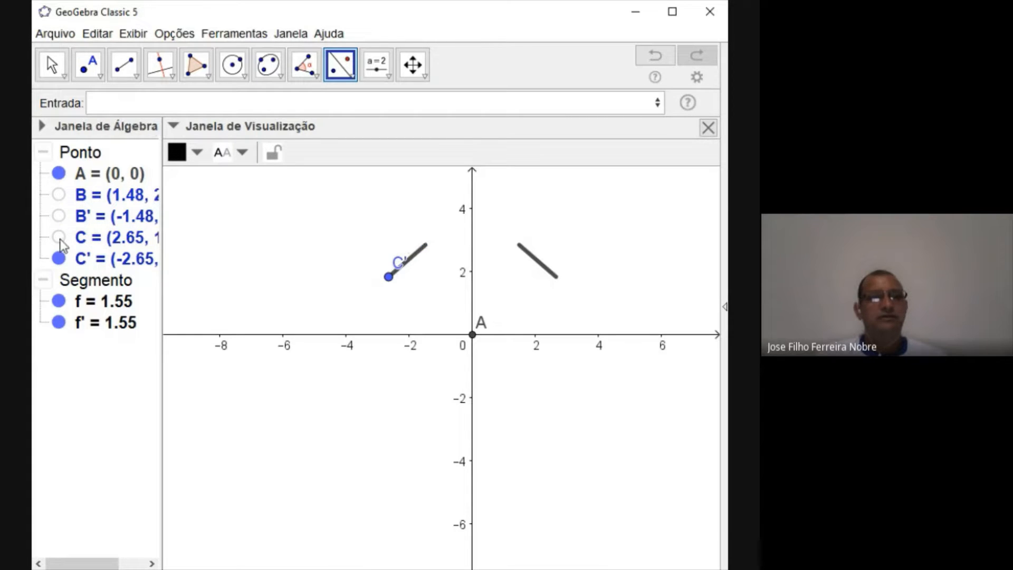
left_click(59, 258)
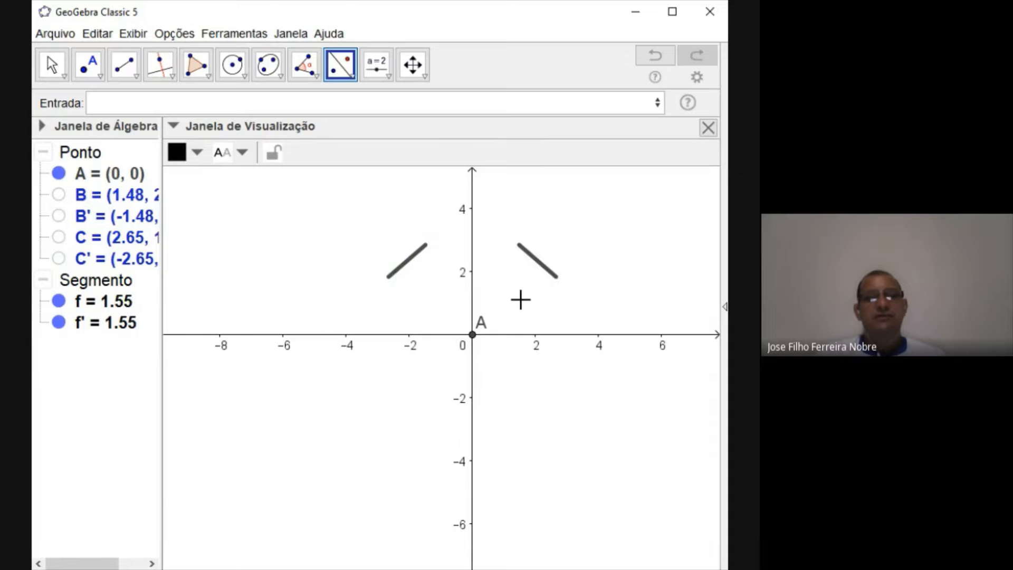
Step: Reflect segment f across the x-axis and hide the two endpoints of the image in the fourth quadrant
left_click(540, 264)
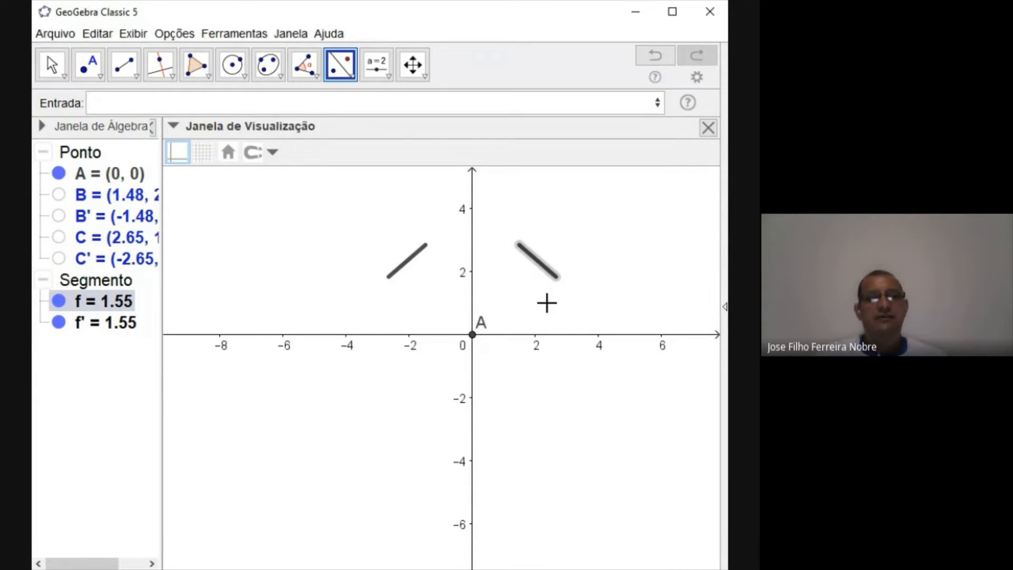
left_click(551, 335)
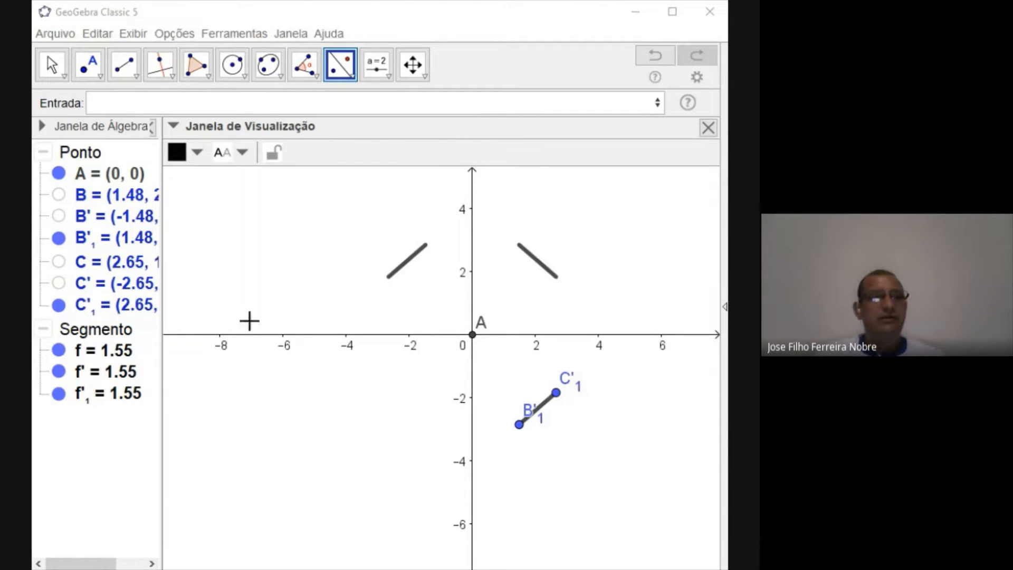
left_click(59, 238)
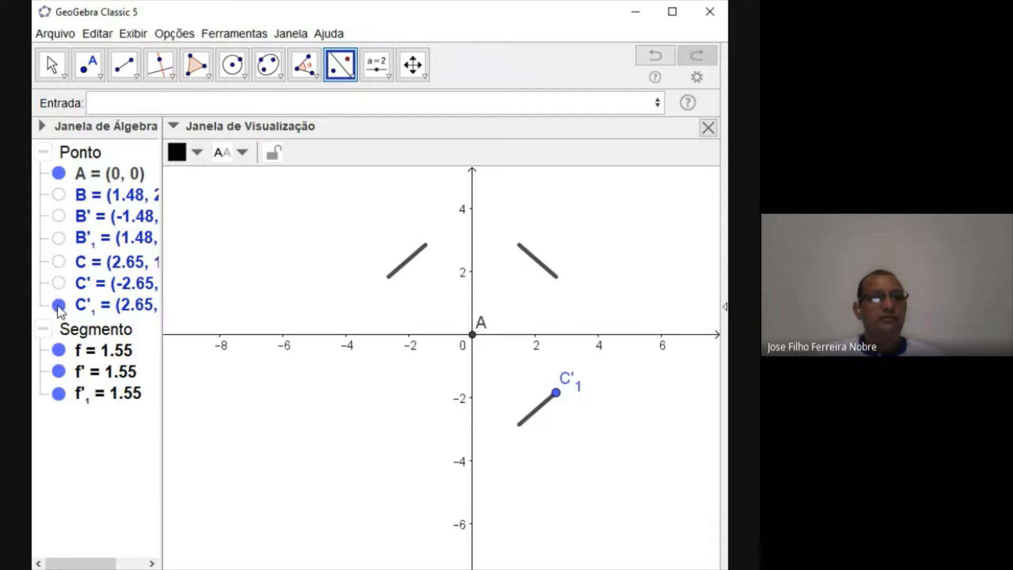
left_click(59, 305)
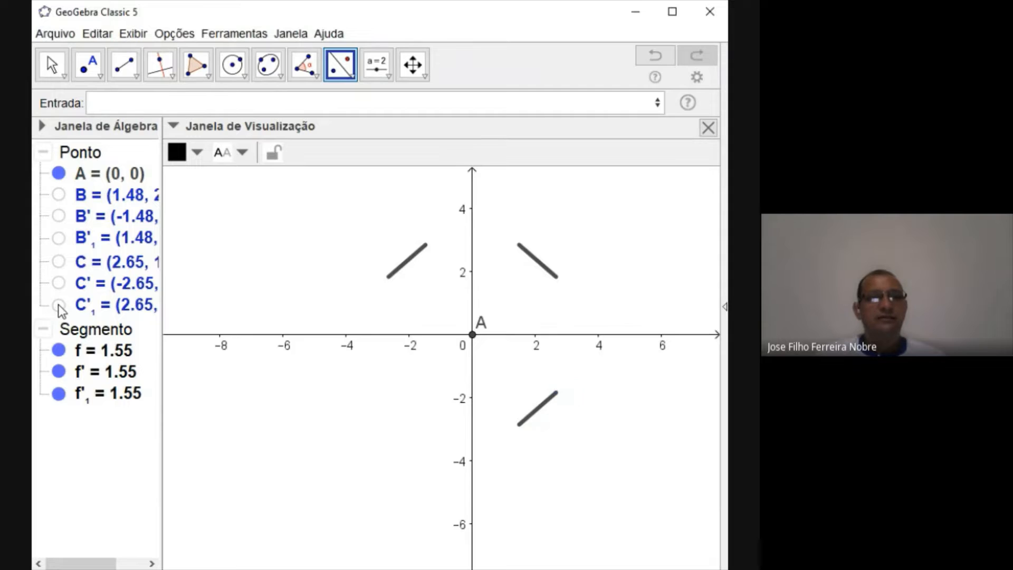
left_click(59, 174)
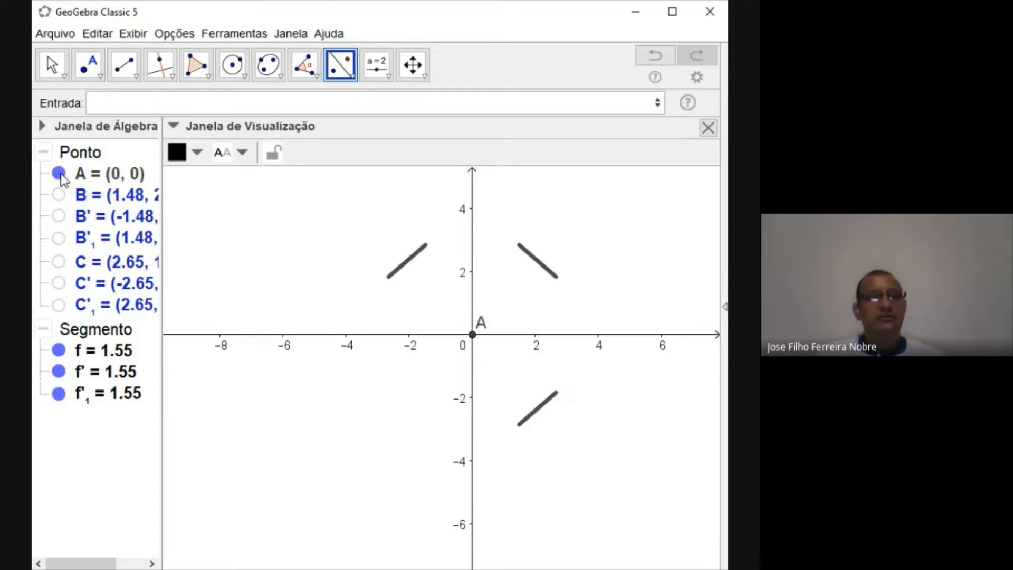
Step: Reflect segment f about point A at the origin and hide the two endpoints of the image in the third quadrant
left_click(538, 268)
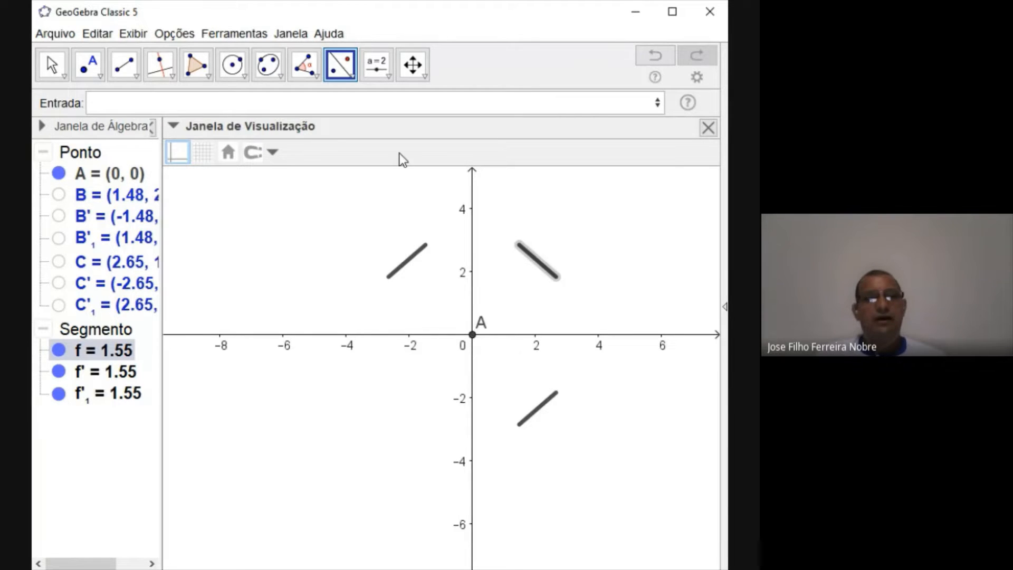
left_click(352, 77)
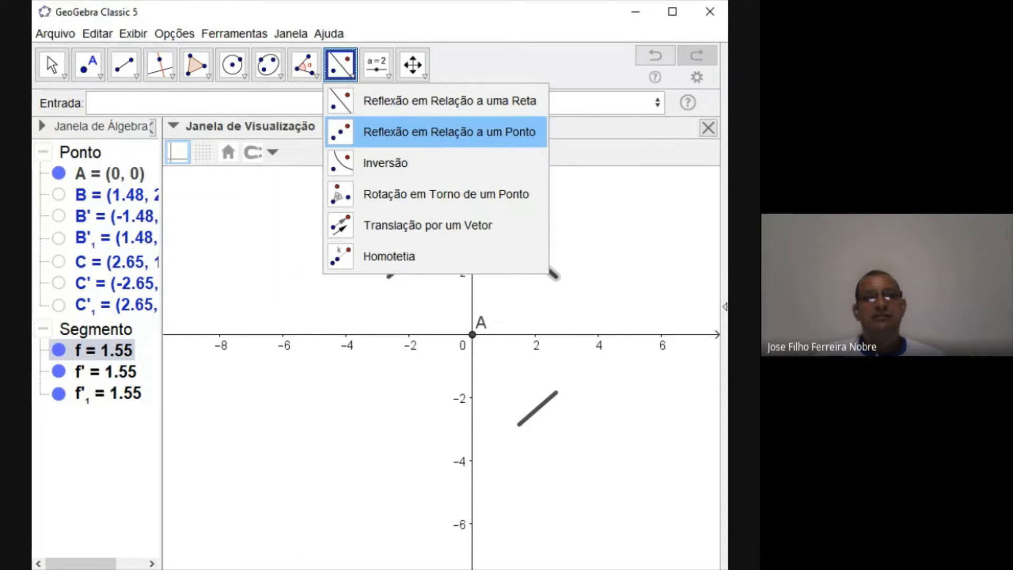
left_click(346, 135)
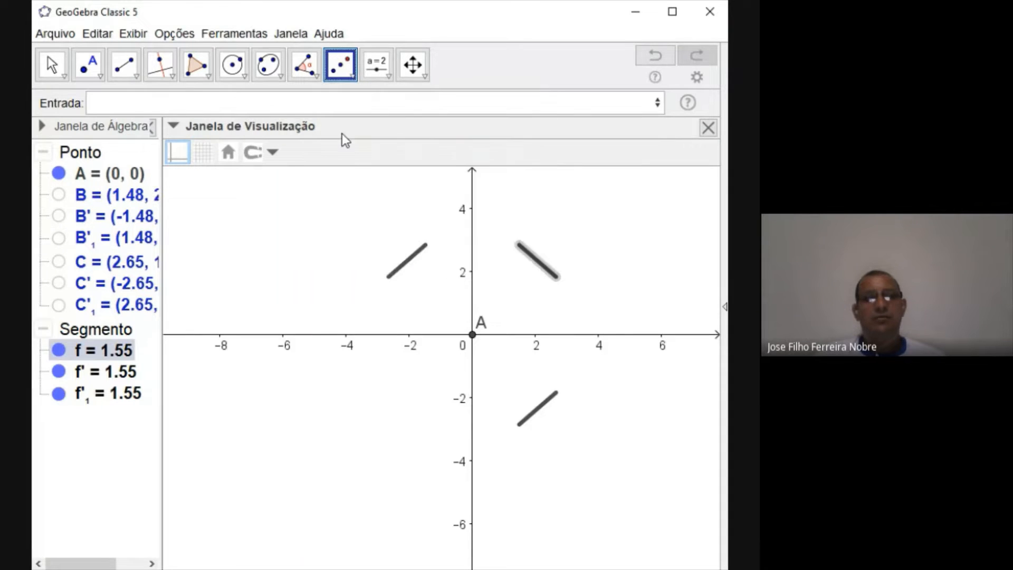
left_click(536, 263)
left_click(473, 336)
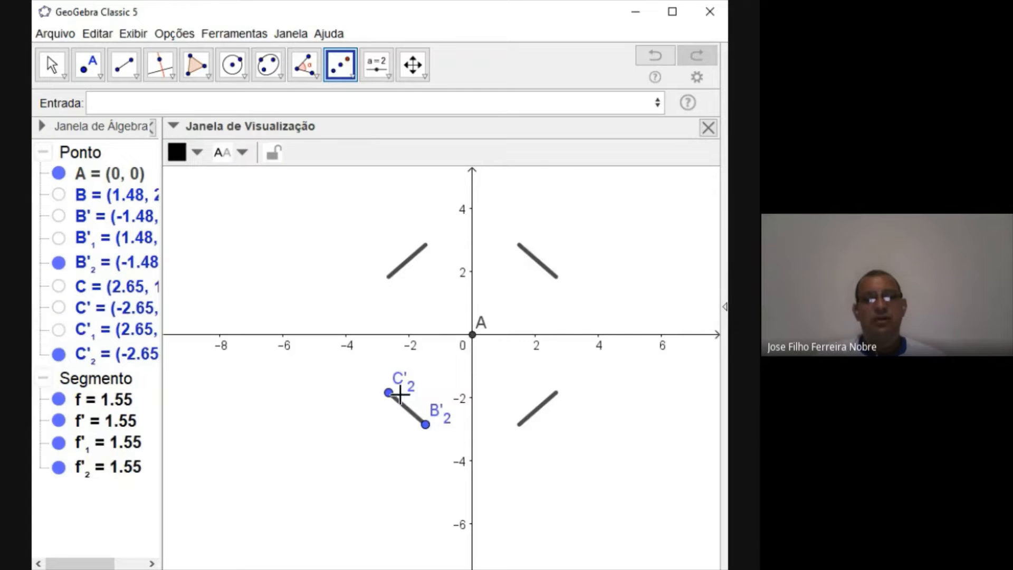
left_click(58, 262)
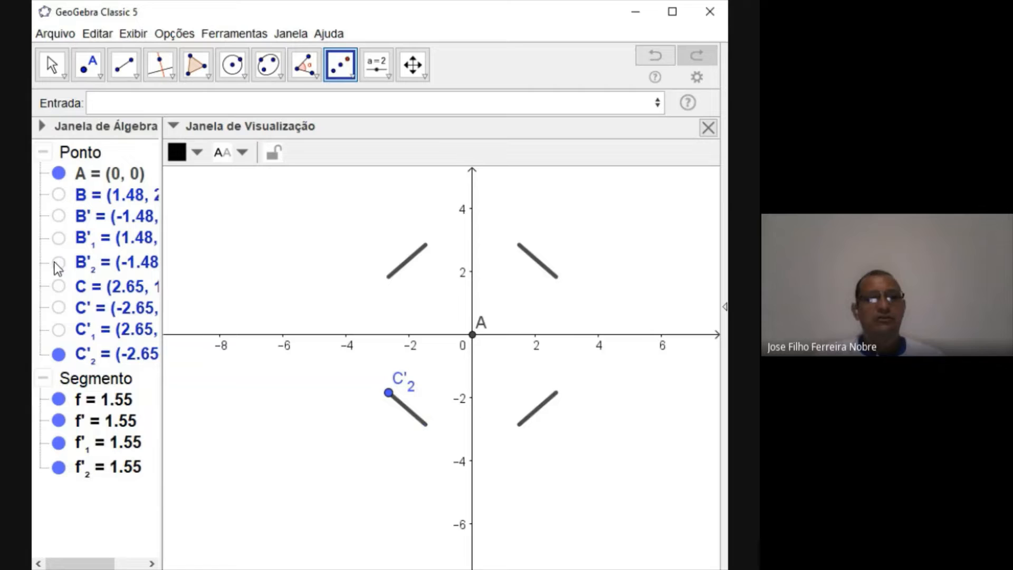
left_click(59, 354)
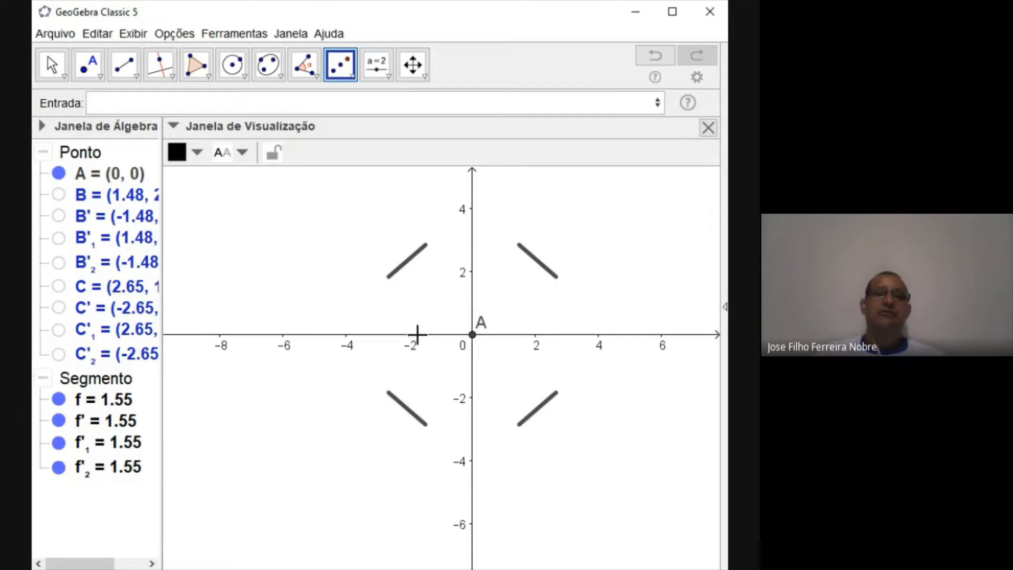
Step: Hide point A and move segment f so its endpoints lie at x about 1.67 and 2.84
left_click(59, 173)
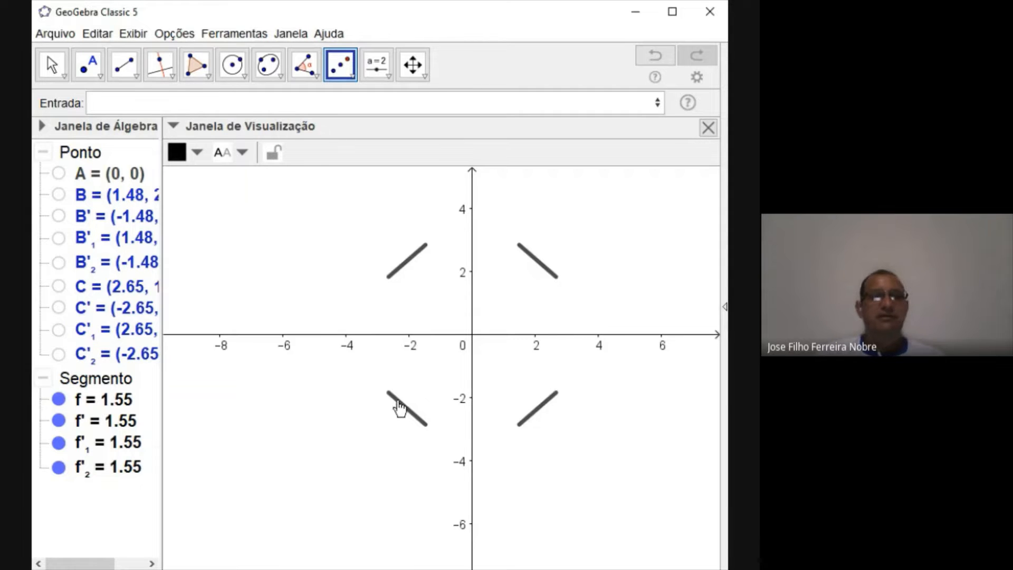
left_click(49, 59)
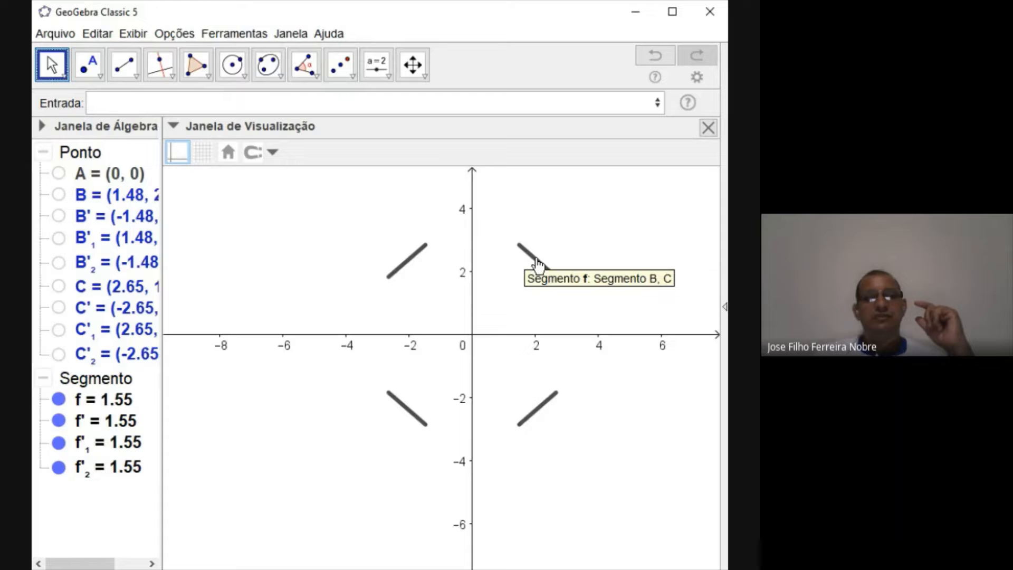
mouse_move(538, 264)
left_mouse_down()
mouse_move(515, 292)
mouse_move(538, 267)
mouse_move(550, 311)
mouse_move(579, 238)
mouse_move(518, 290)
mouse_move(504, 235)
mouse_move(552, 299)
mouse_move(545, 231)
mouse_move(482, 272)
mouse_move(565, 278)
mouse_move(495, 288)
mouse_move(484, 237)
mouse_move(491, 289)
mouse_move(554, 269)
mouse_move(533, 291)
mouse_move(565, 272)
mouse_move(515, 289)
mouse_move(485, 330)
mouse_move(355, 403)
mouse_move(576, 301)
mouse_move(543, 334)
mouse_move(554, 254)
mouse_move(543, 273)
left_mouse_up()
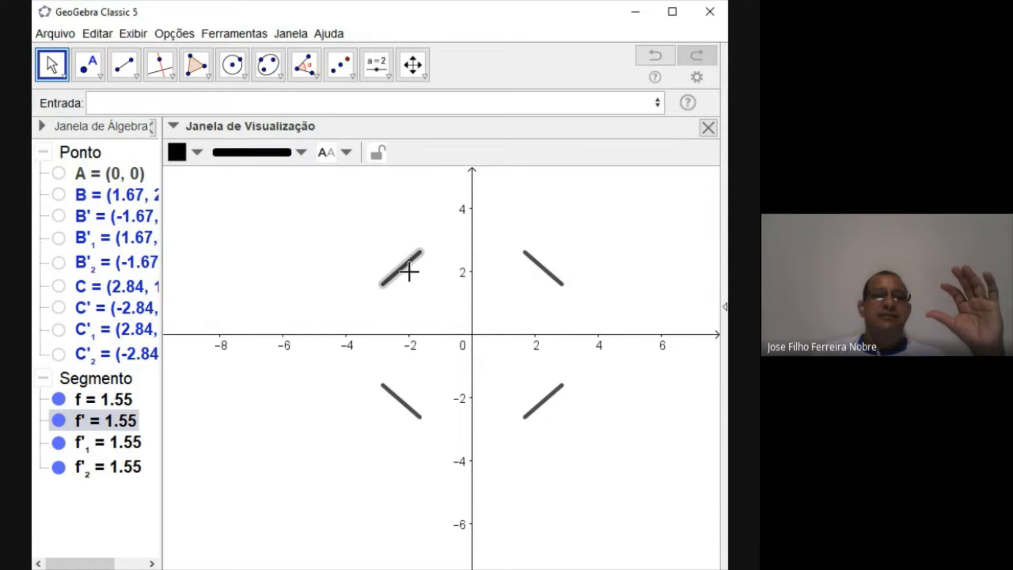
Step: Color the reflected segment in the second quadrant red and the one in the third quadrant blue
left_click(198, 153)
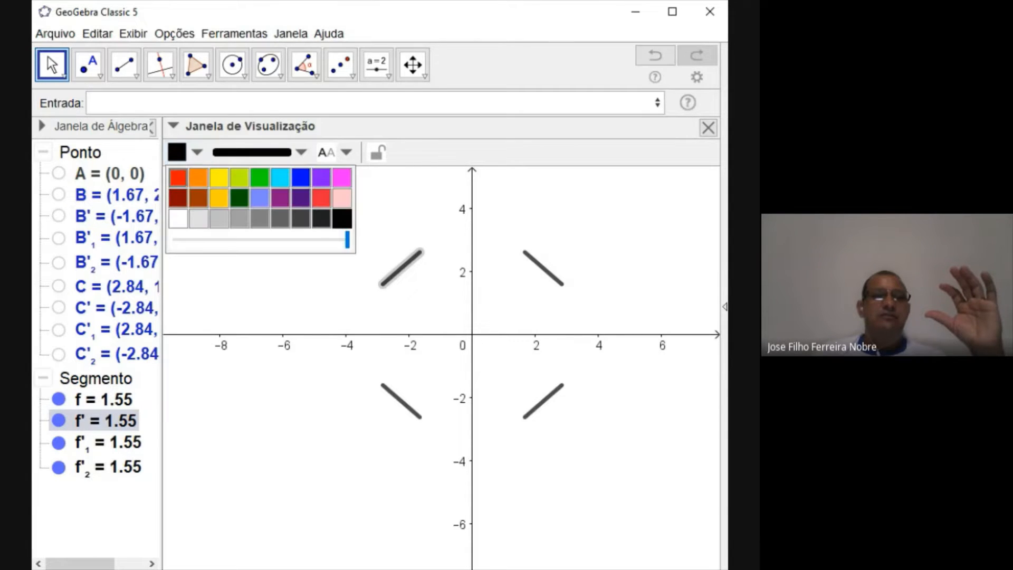
left_click(178, 177)
left_click(401, 406)
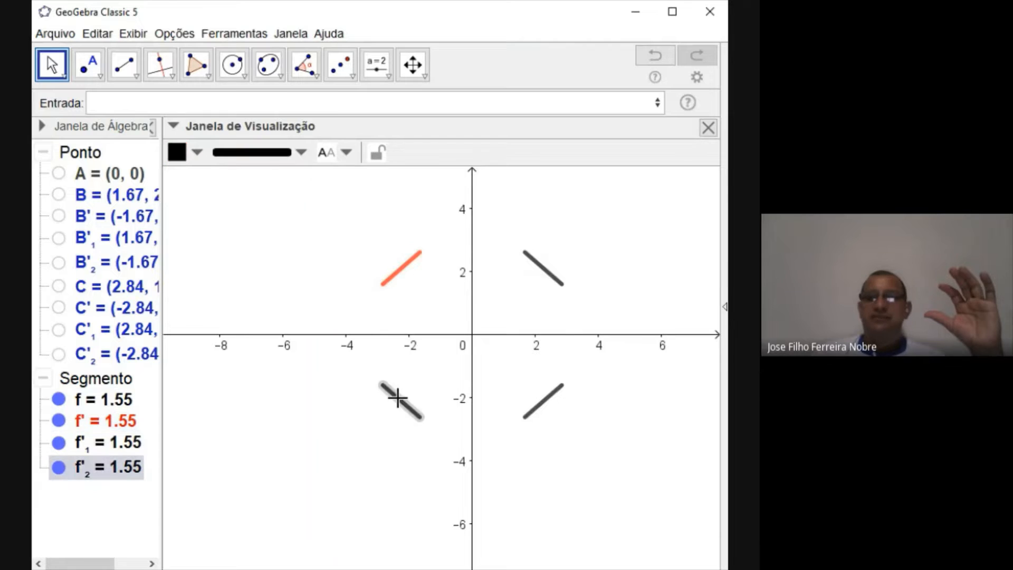
left_click(199, 154)
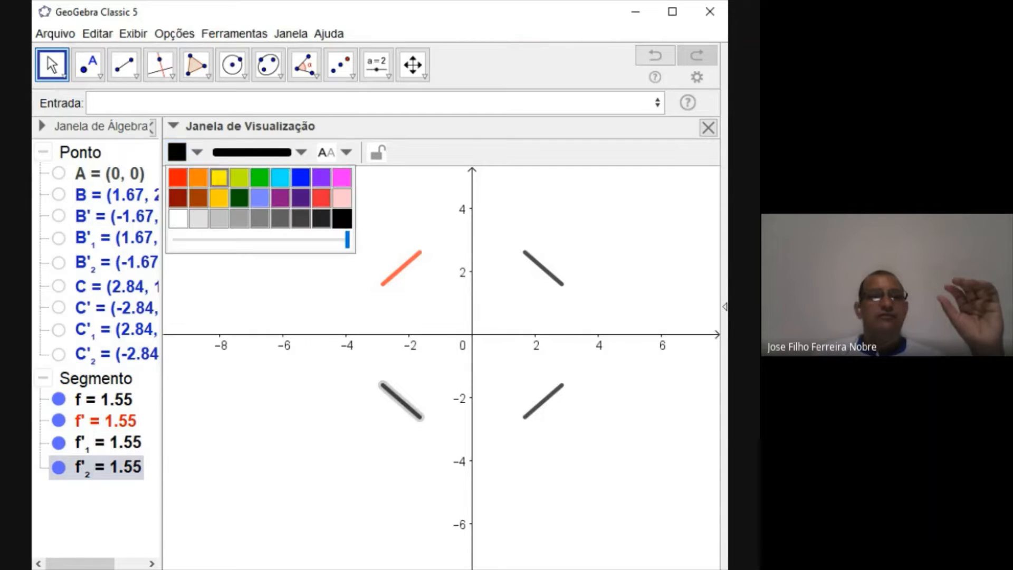
left_click(300, 177)
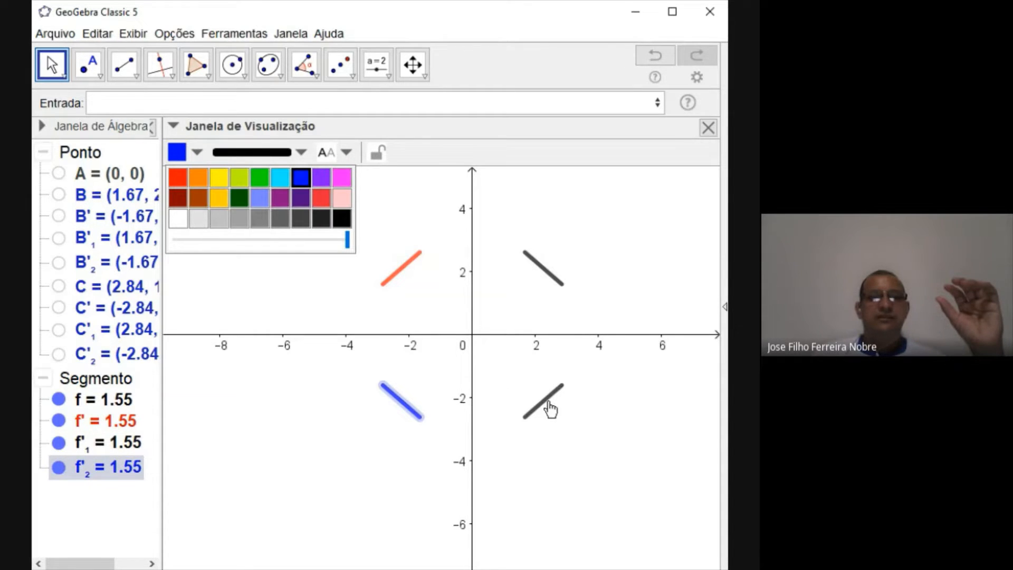
Step: Color the reflected segment in the fourth quadrant dark green and the original segment f golden yellow
left_click(550, 409)
left_click(199, 154)
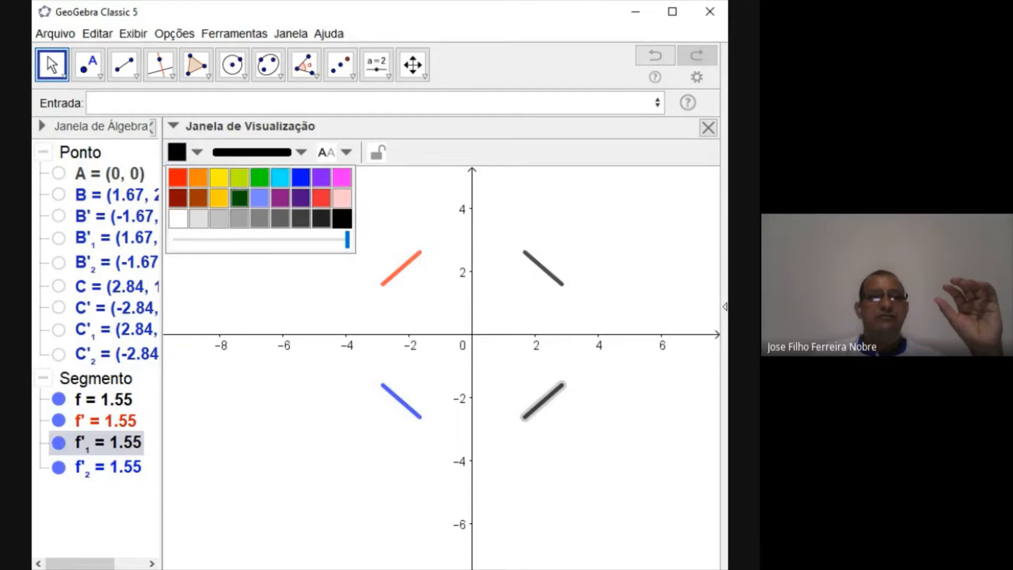
left_click(239, 197)
left_click(516, 312)
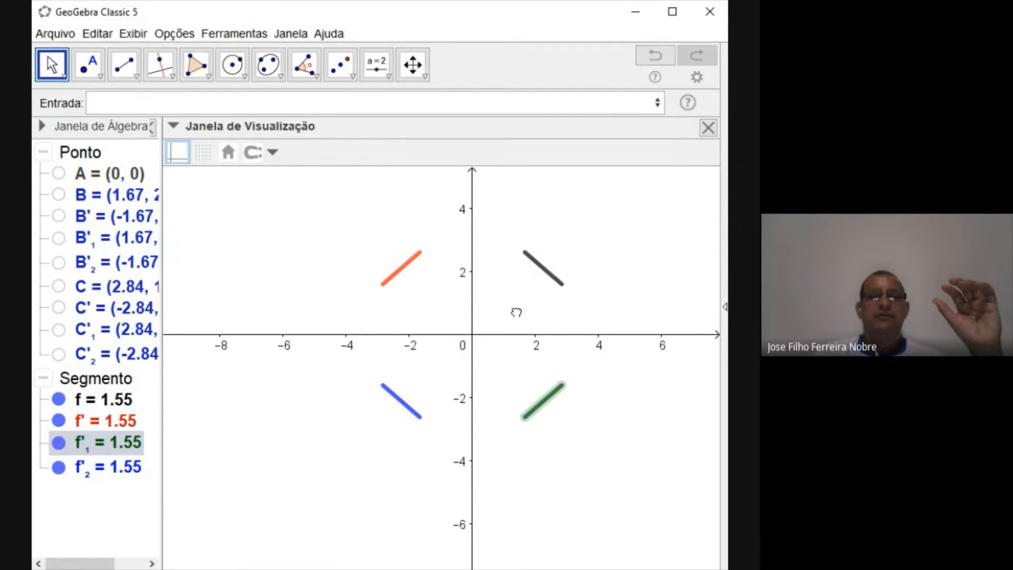
left_click(546, 274)
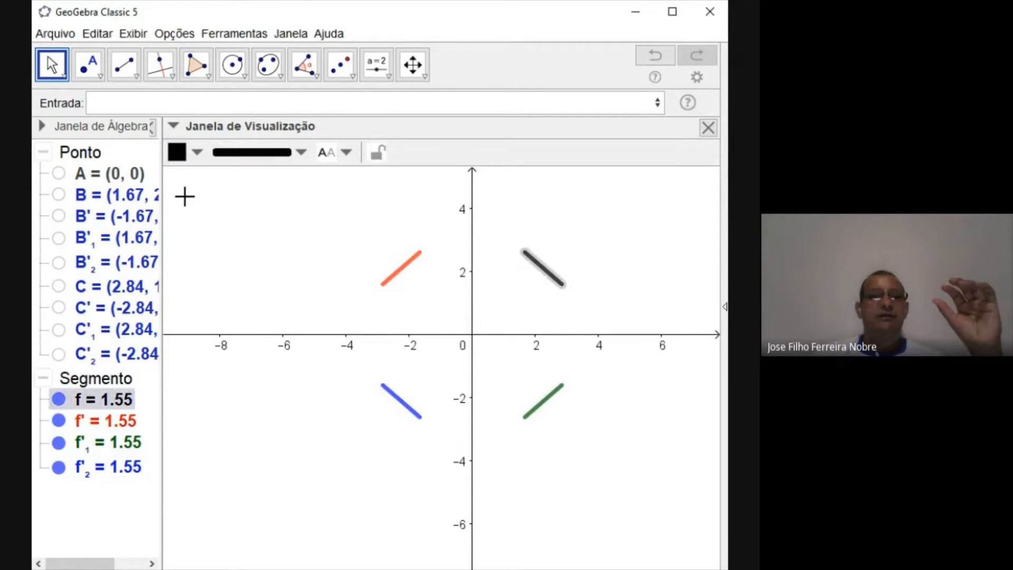
left_click(199, 153)
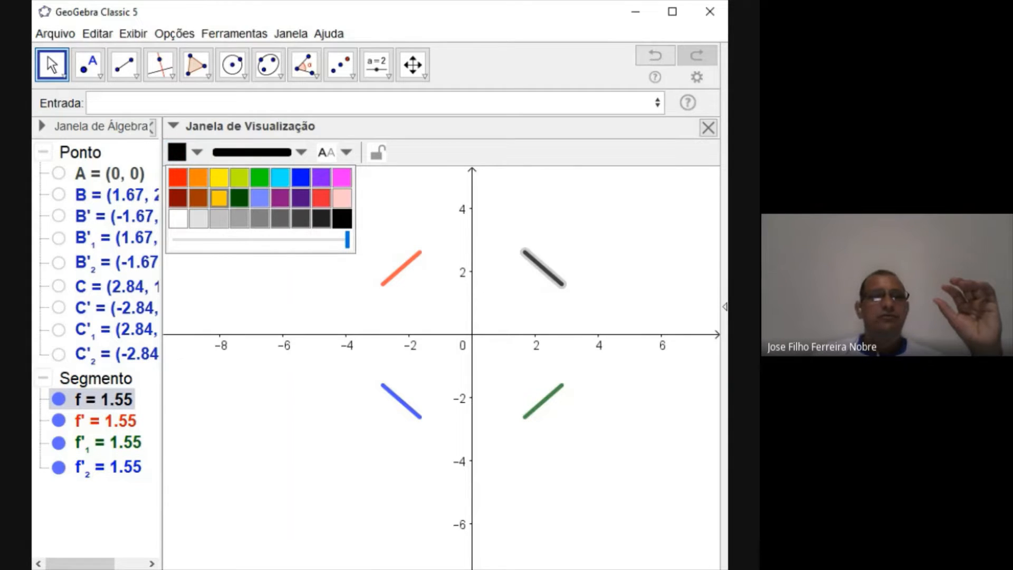
left_click(219, 198)
left_click(529, 296)
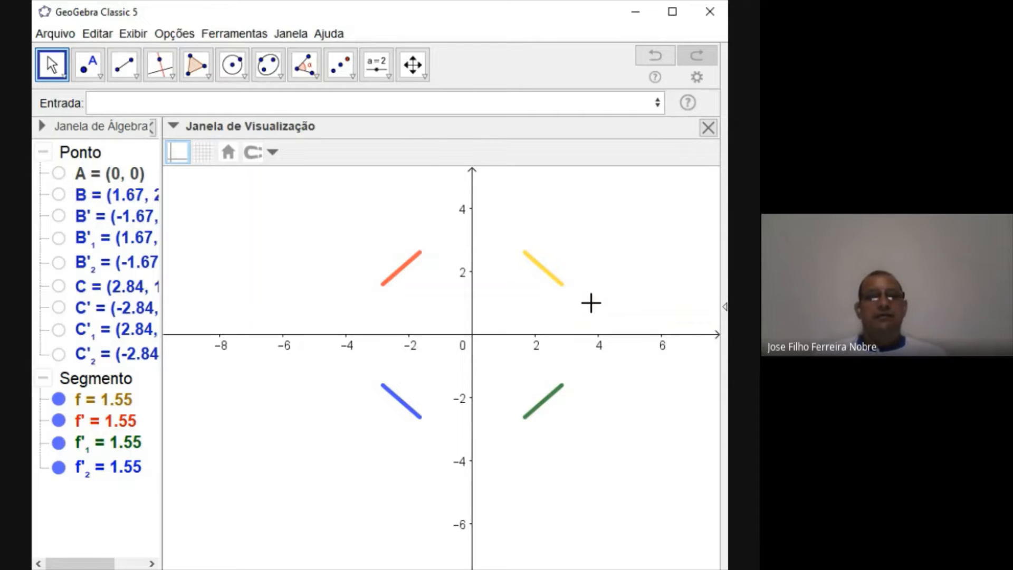
Step: Move segment f closer to the origin so its endpoints lie at x about 1.04 and 2.21
scroll(591, 302, "up", 3)
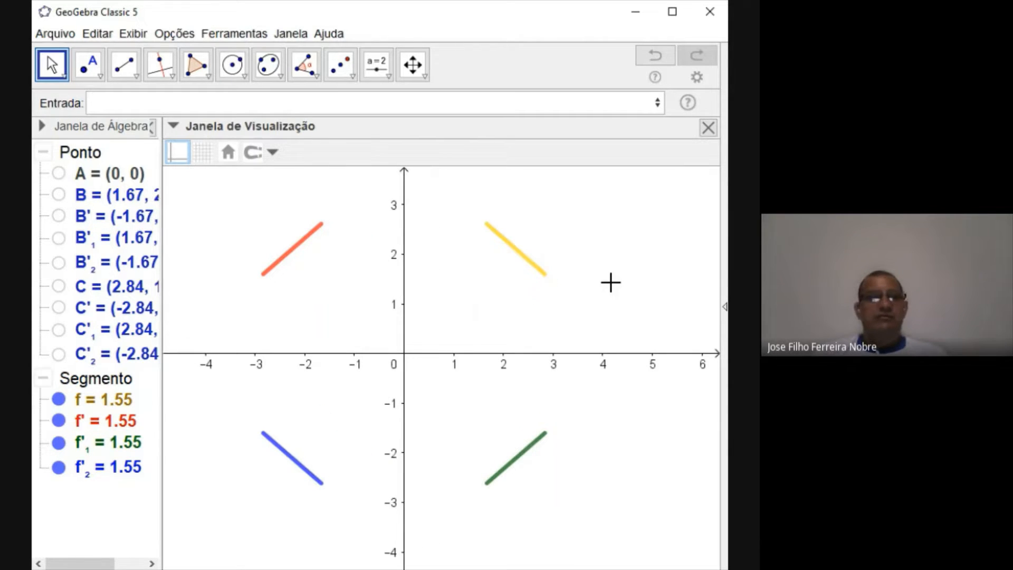
left_click_drag(610, 281, 633, 289)
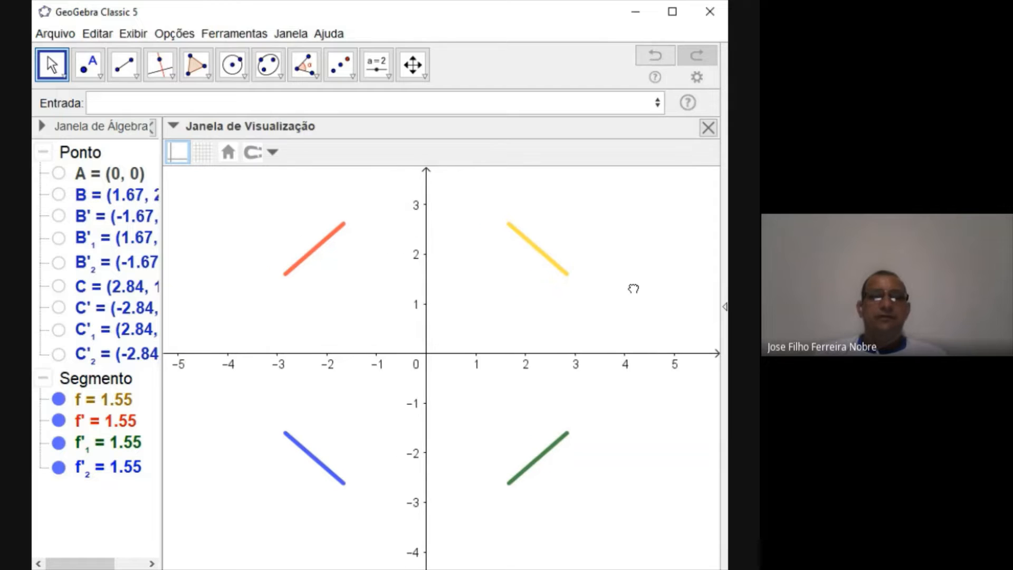
left_click_drag(543, 248, 515, 278)
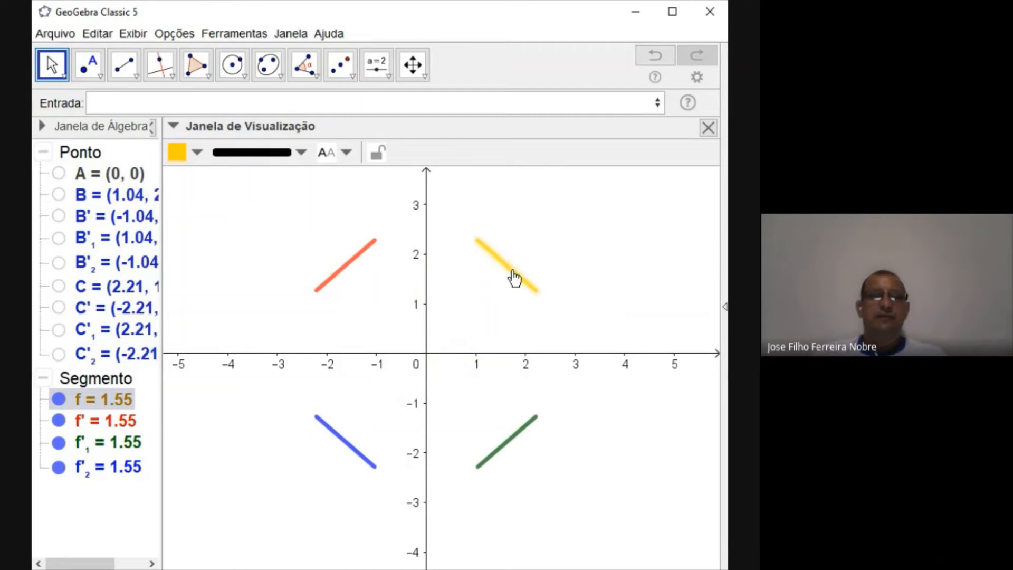
Step: Enable the trace for all four segments at once
left_click(109, 384)
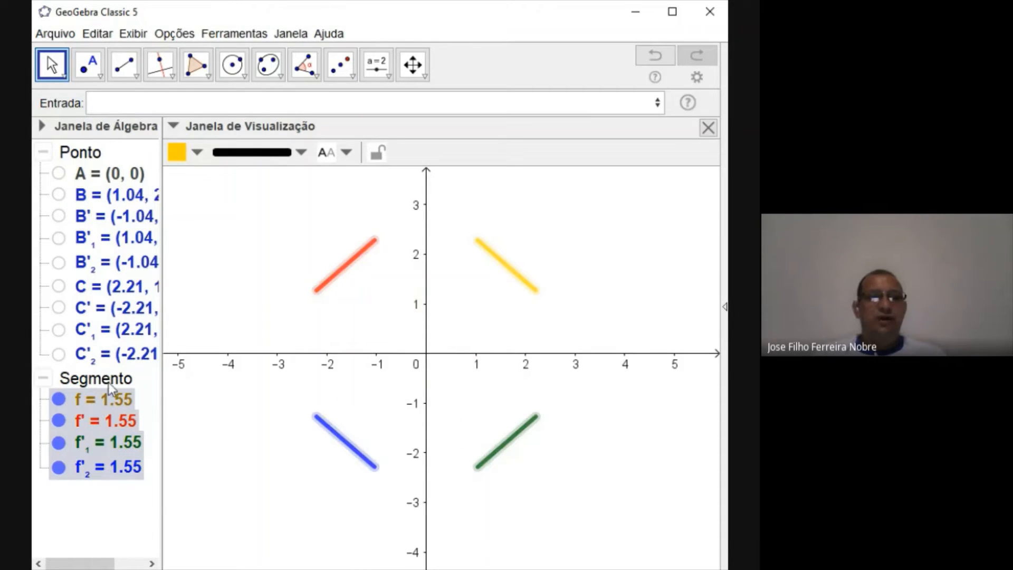
left_click(196, 406)
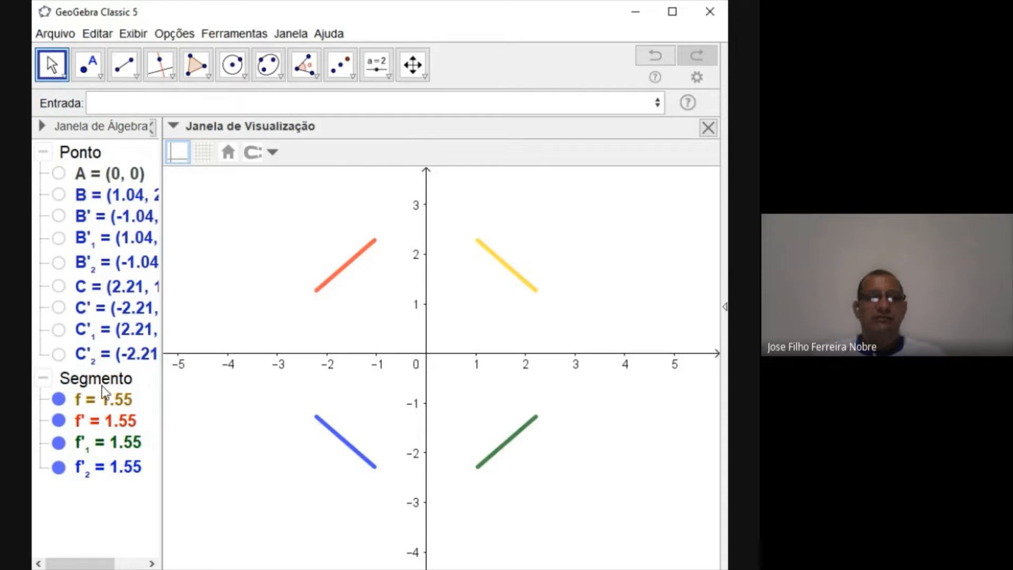
left_click(103, 386)
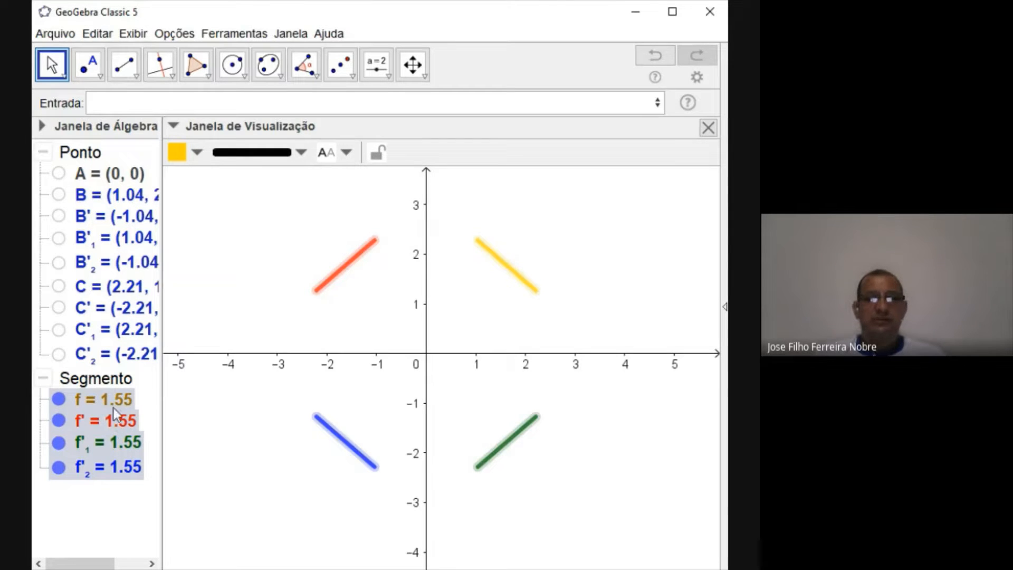
right_click(100, 428)
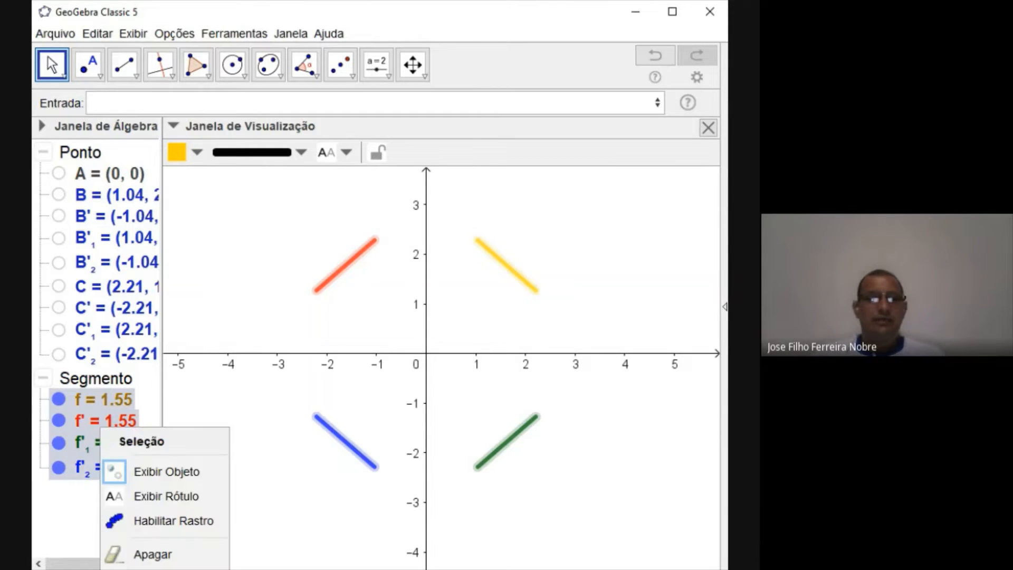
left_click(172, 519)
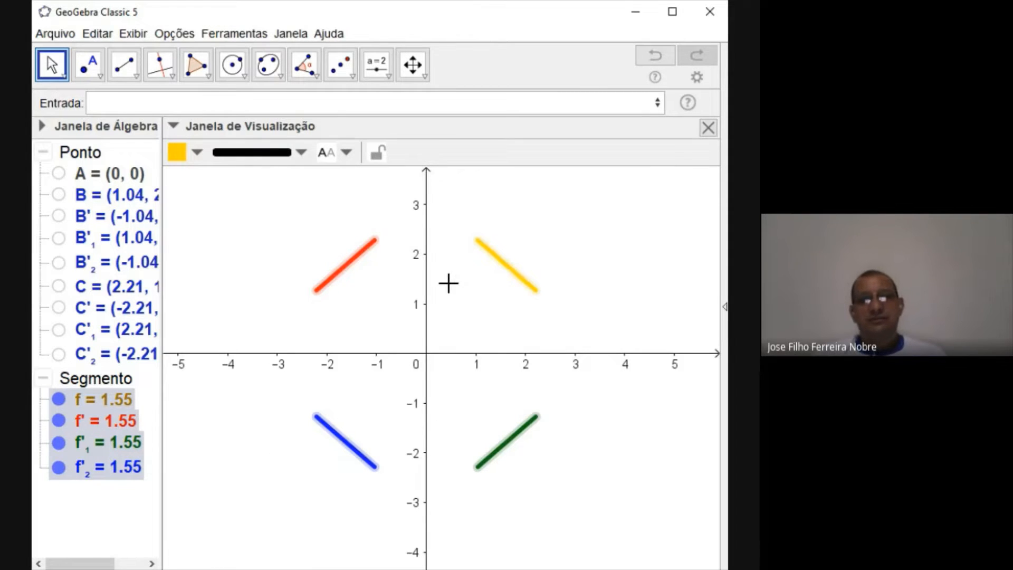
Step: Sweep segment f around a loop in the first quadrant, ending at x about 0.99 and 2.16, and clear the traces
mouse_move(503, 269)
left_mouse_down()
mouse_move(495, 294)
mouse_move(513, 323)
mouse_move(538, 327)
mouse_move(584, 283)
mouse_move(588, 255)
mouse_move(571, 231)
mouse_move(538, 229)
mouse_move(516, 242)
mouse_move(501, 272)
left_mouse_up()
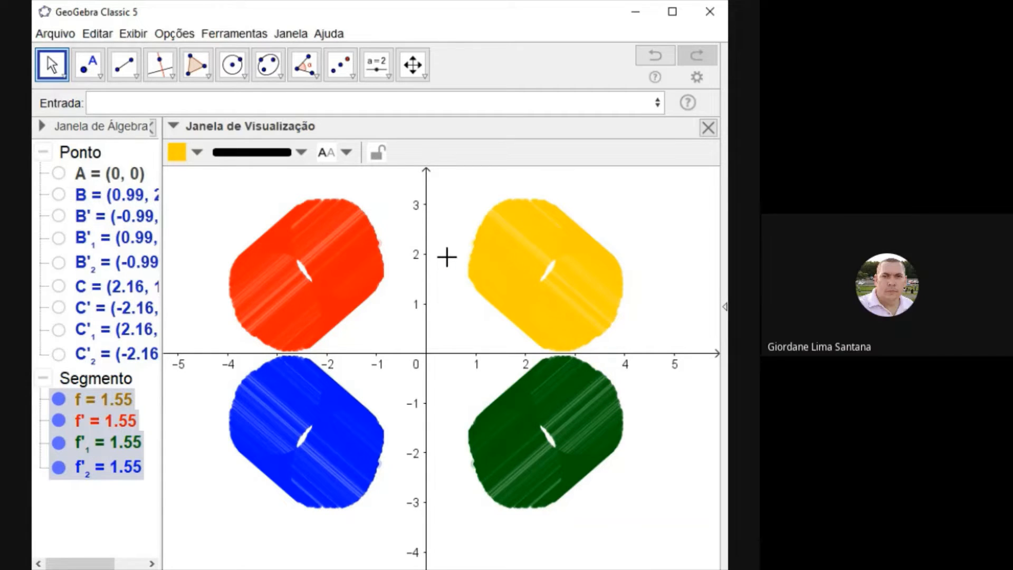
scroll(447, 257, "down", 1)
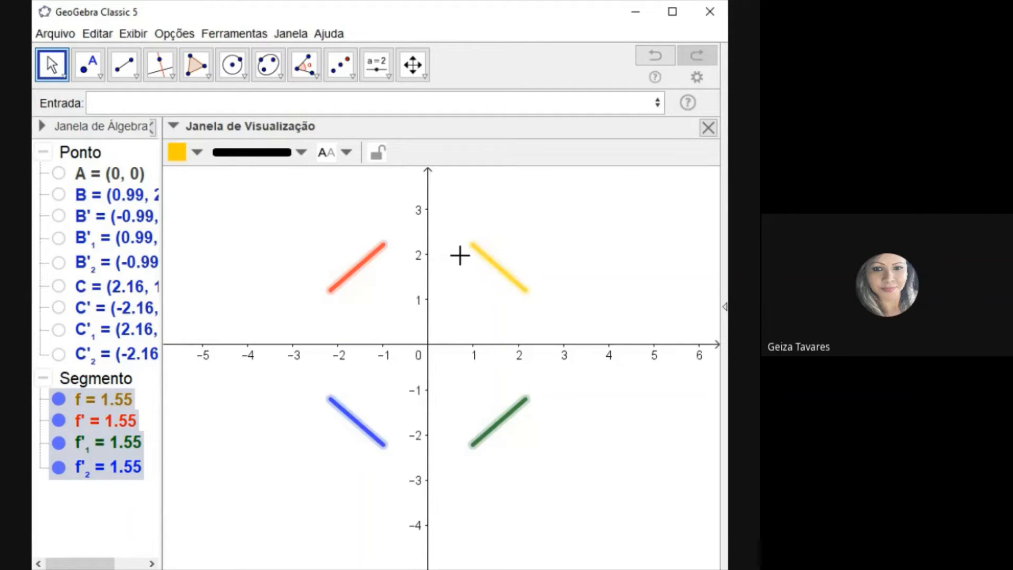
scroll(460, 255, "up", 1)
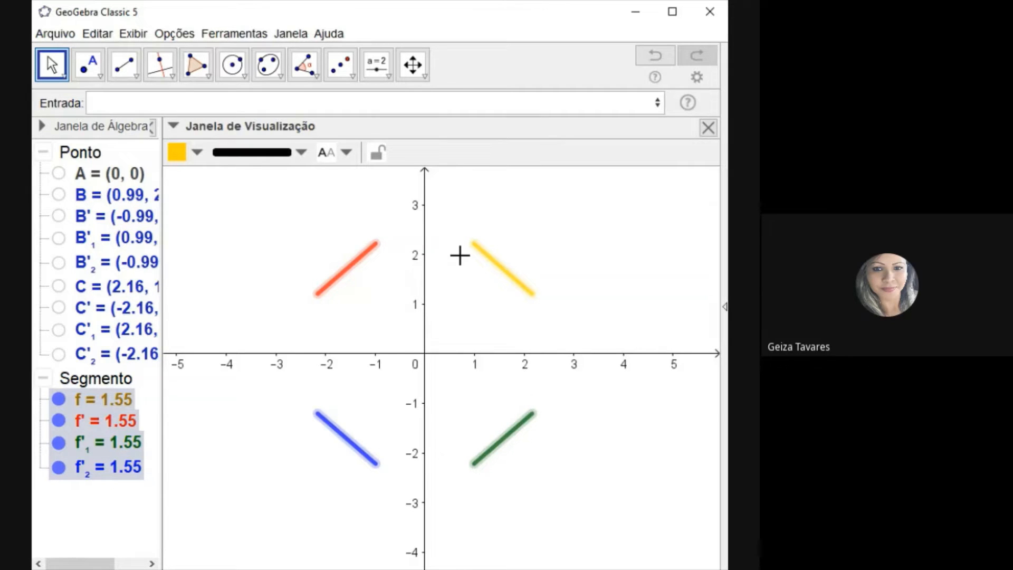
scroll(459, 256, "up", 1)
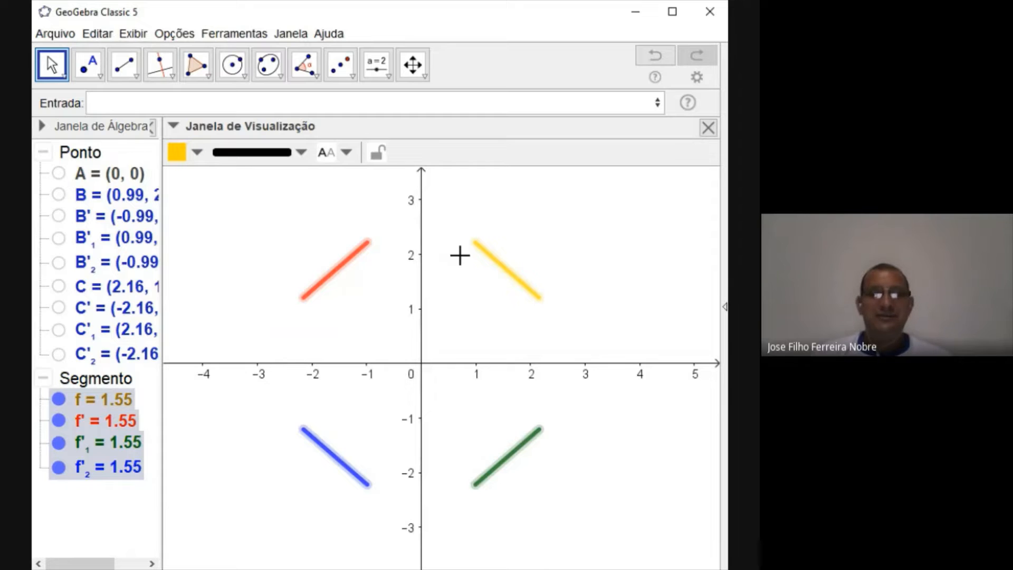
Step: Sweep segment f around two more loops, clearing the traces after each and ending with endpoints at x about 0.77 and 1.94
mouse_move(502, 274)
left_mouse_down()
mouse_move(486, 285)
mouse_move(493, 331)
mouse_move(527, 353)
mouse_move(576, 292)
mouse_move(543, 264)
mouse_move(495, 260)
mouse_move(491, 279)
left_mouse_up()
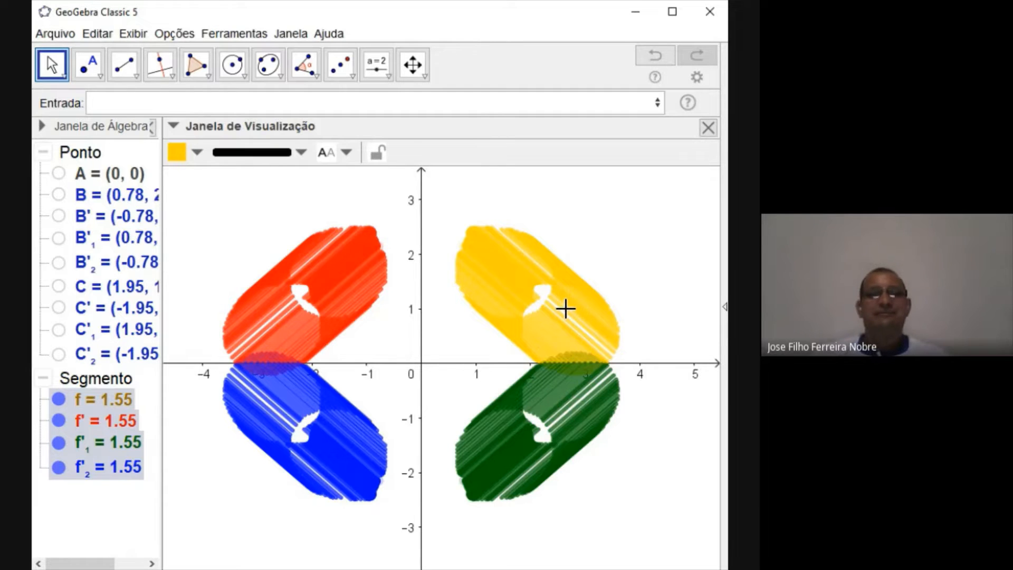
scroll(572, 274, "up", 1)
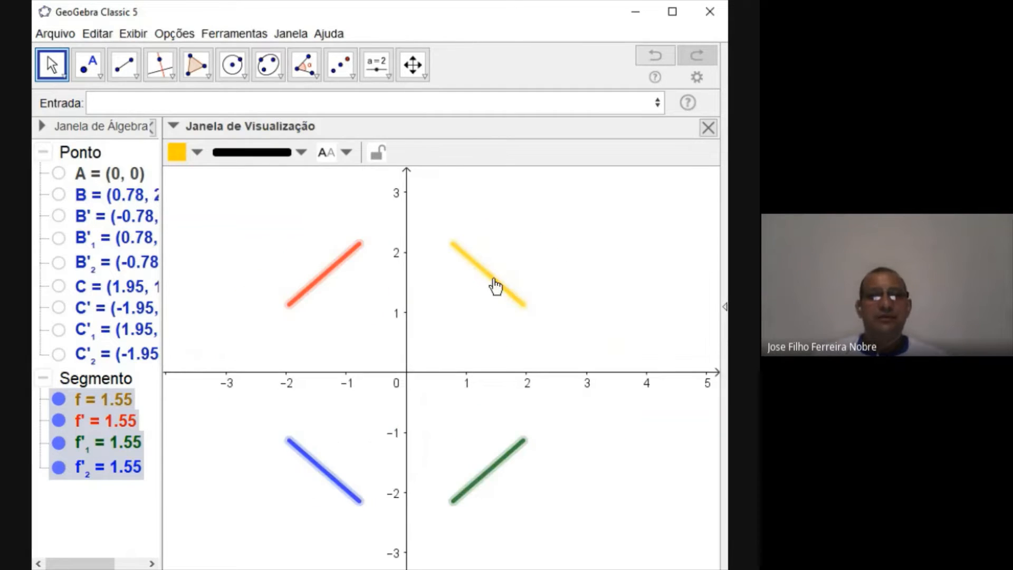
mouse_move(495, 287)
left_mouse_down()
mouse_move(479, 293)
mouse_move(480, 323)
mouse_move(533, 346)
mouse_move(549, 317)
mouse_move(524, 283)
mouse_move(495, 294)
mouse_move(491, 284)
left_mouse_up()
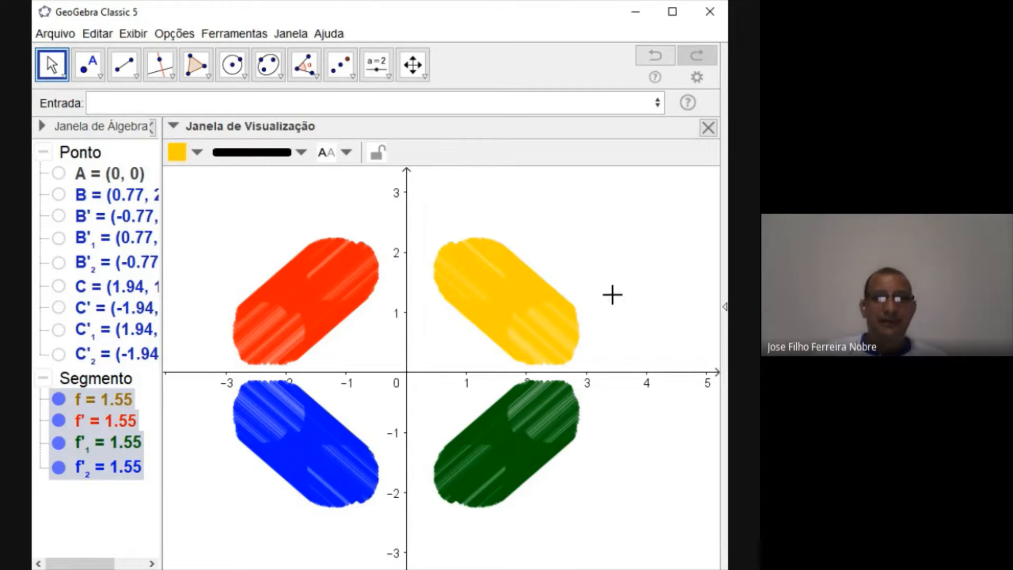
scroll(555, 263, "down", 1)
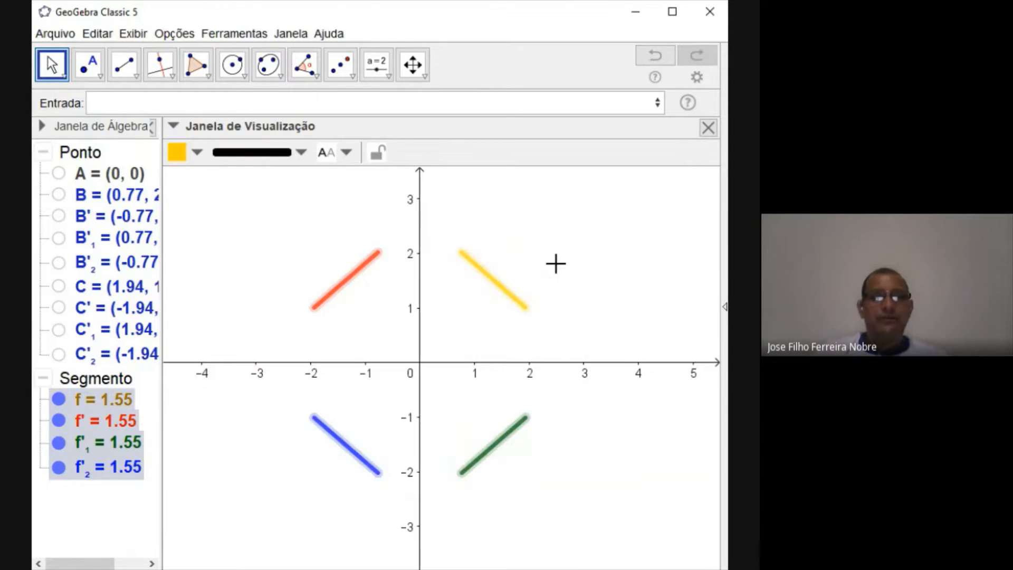
scroll(555, 263, "up", 1)
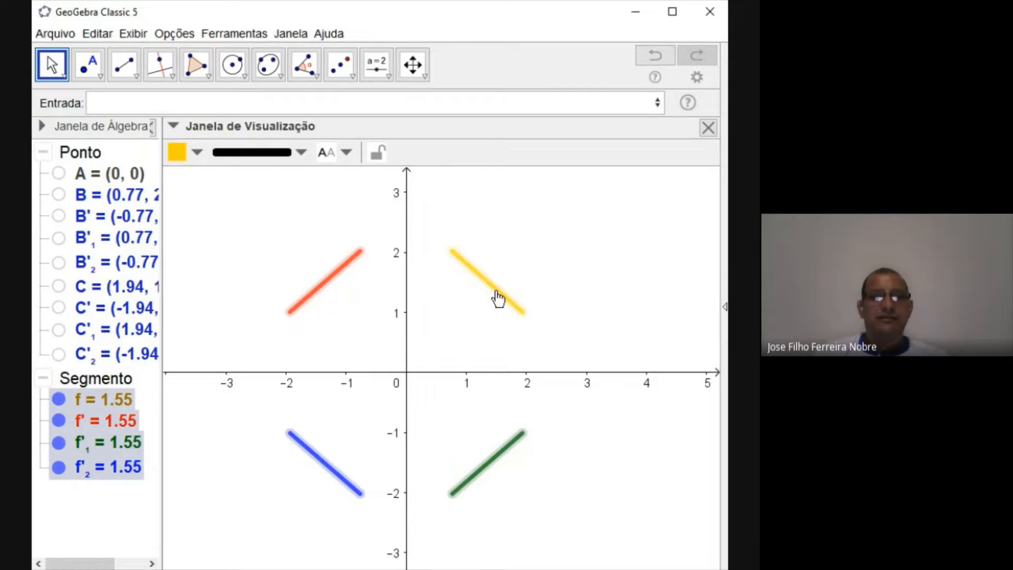
Step: Sweep segment f away from the origin to endpoints at x about 1.84 and 3.01, deselect the segments and clear the traces
mouse_move(498, 299)
left_mouse_down()
mouse_move(545, 267)
mouse_move(560, 241)
left_mouse_up()
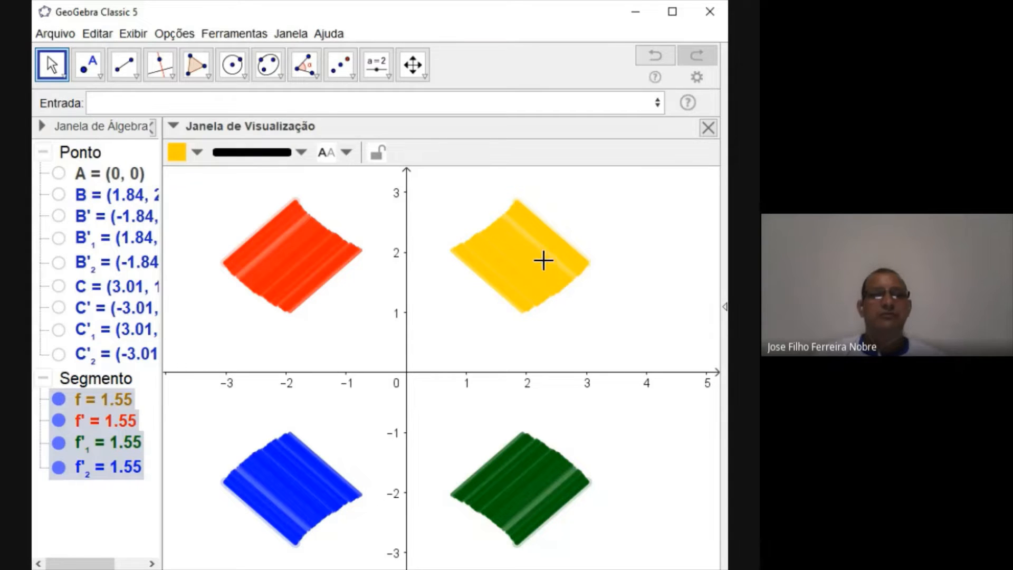
left_click(591, 238)
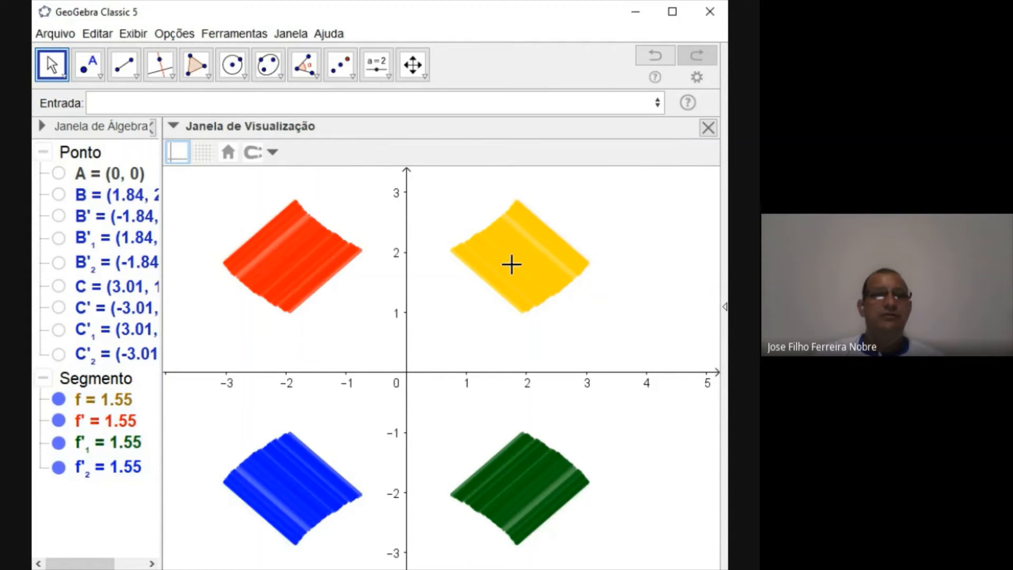
scroll(512, 264, "down", 1)
scroll(511, 264, "up", 1)
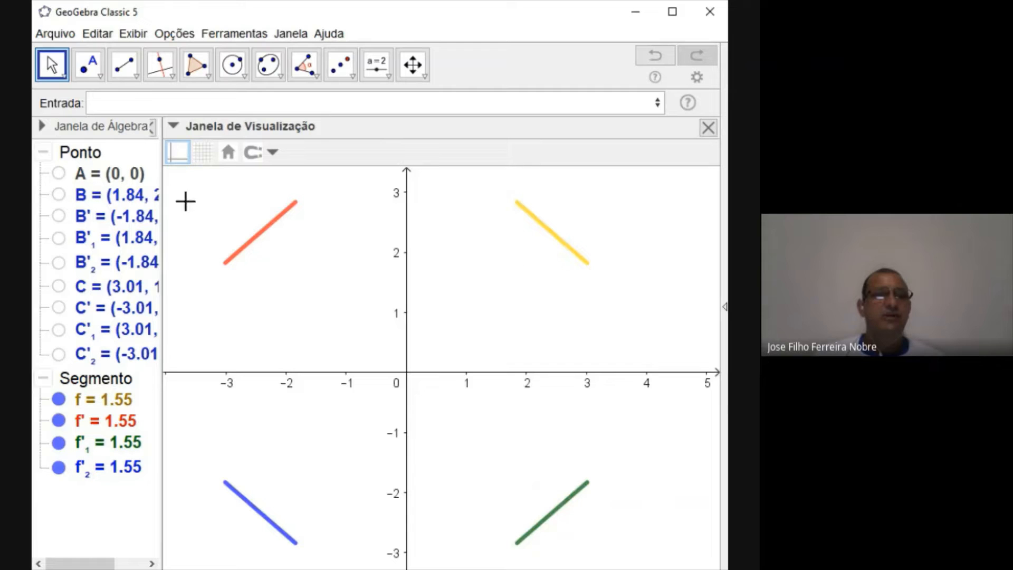
Step: Show points A, B and C again, keeping the reflected point B' hidden
left_click(58, 173)
left_click(55, 194)
left_click(58, 216)
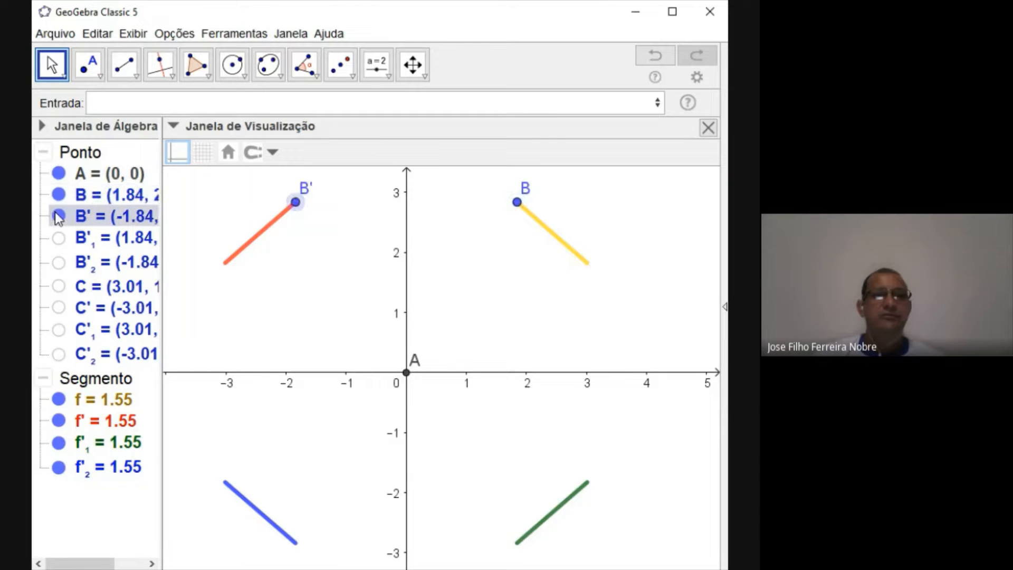
left_click(58, 217)
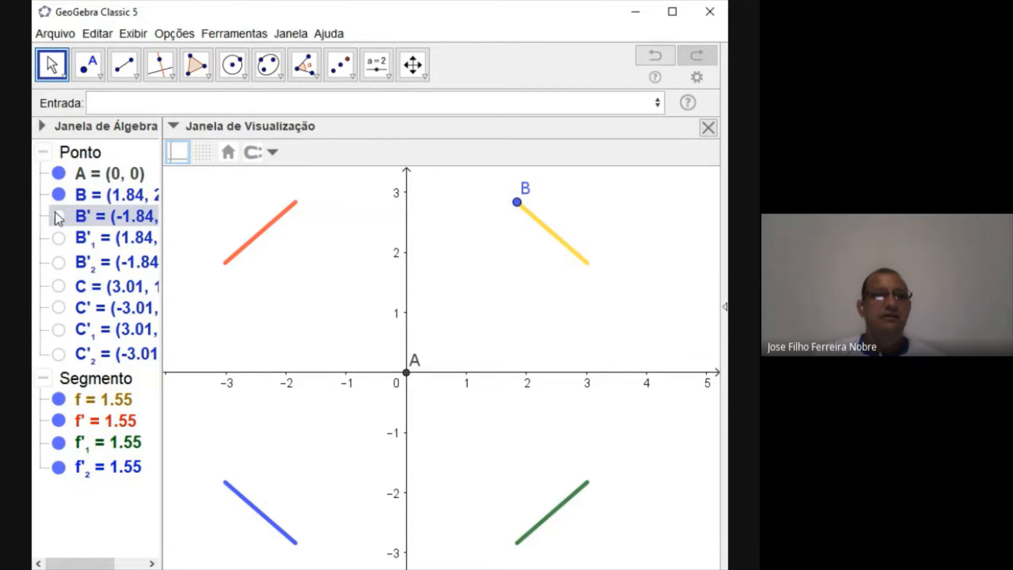
left_click(58, 286)
Step: Shorten segment f to about 0.74 by moving its endpoints B and C to x about 1.65 and 2.38
mouse_move(588, 264)
left_mouse_down()
mouse_move(518, 213)
mouse_move(510, 241)
left_mouse_up()
scroll(531, 248, "down", 1)
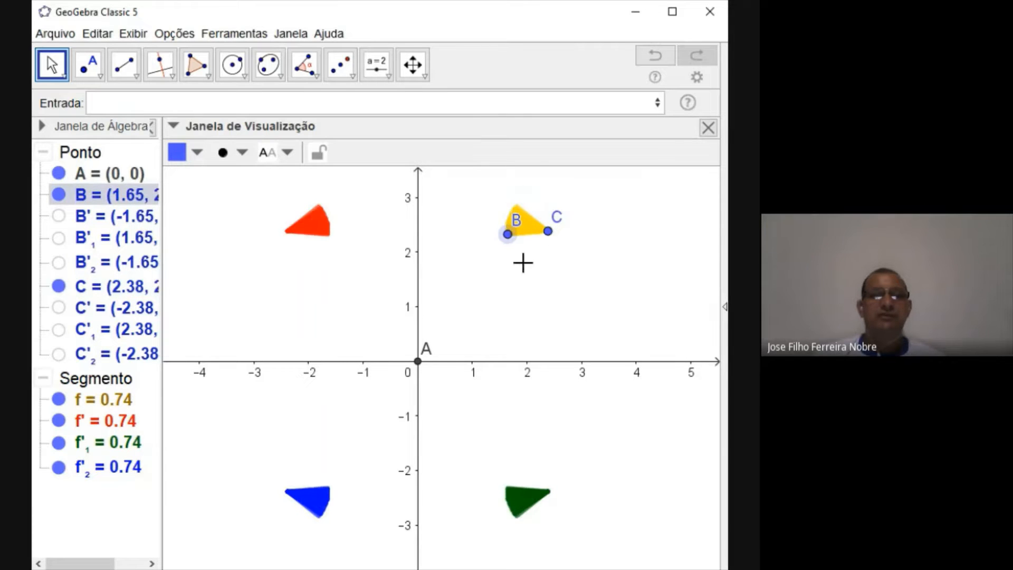
Step: Clear the traces, sweep segment f around a winding path to endpoints at x about 0.36 and 1.15, and clear the traces again
scroll(530, 264, "down", 1)
scroll(531, 265, "up", 1)
left_click(549, 234)
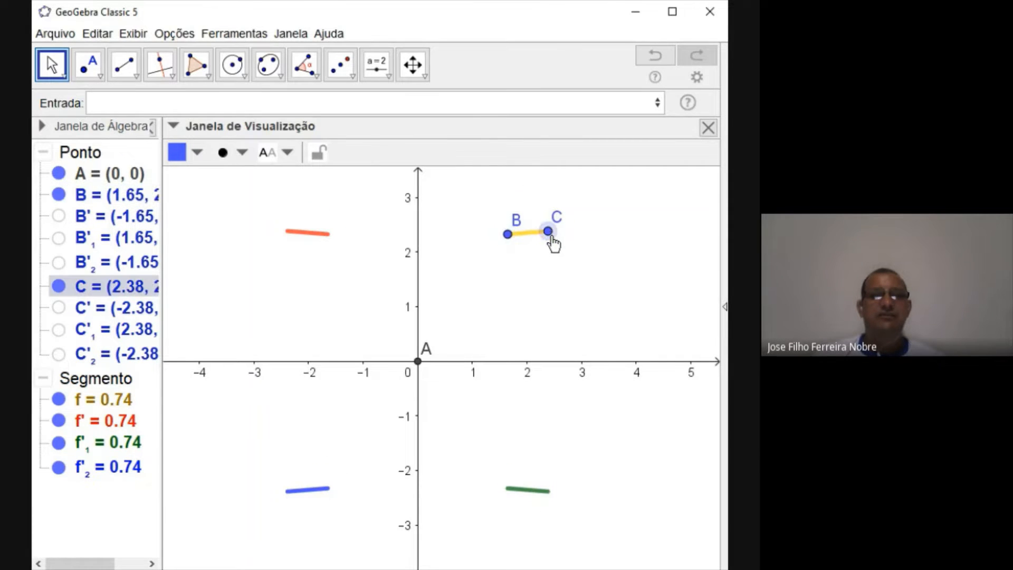
mouse_move(553, 244)
left_mouse_down()
mouse_move(527, 243)
mouse_move(537, 285)
mouse_move(561, 296)
mouse_move(568, 324)
mouse_move(481, 310)
mouse_move(466, 272)
mouse_move(451, 299)
mouse_move(447, 354)
mouse_move(550, 356)
mouse_move(635, 342)
mouse_move(641, 215)
mouse_move(623, 205)
mouse_move(462, 208)
mouse_move(456, 245)
left_mouse_up()
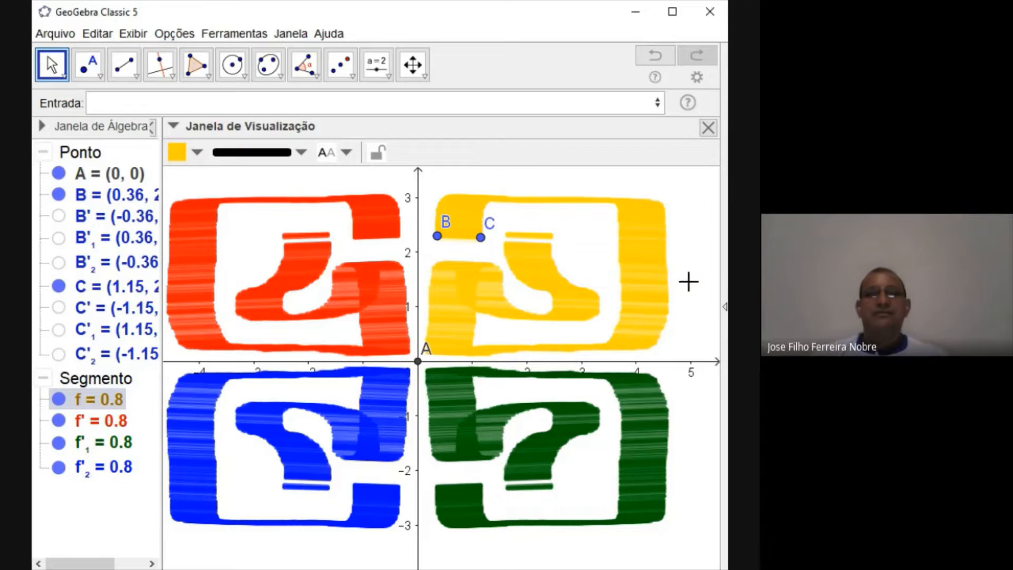
scroll(610, 252, "down", 1)
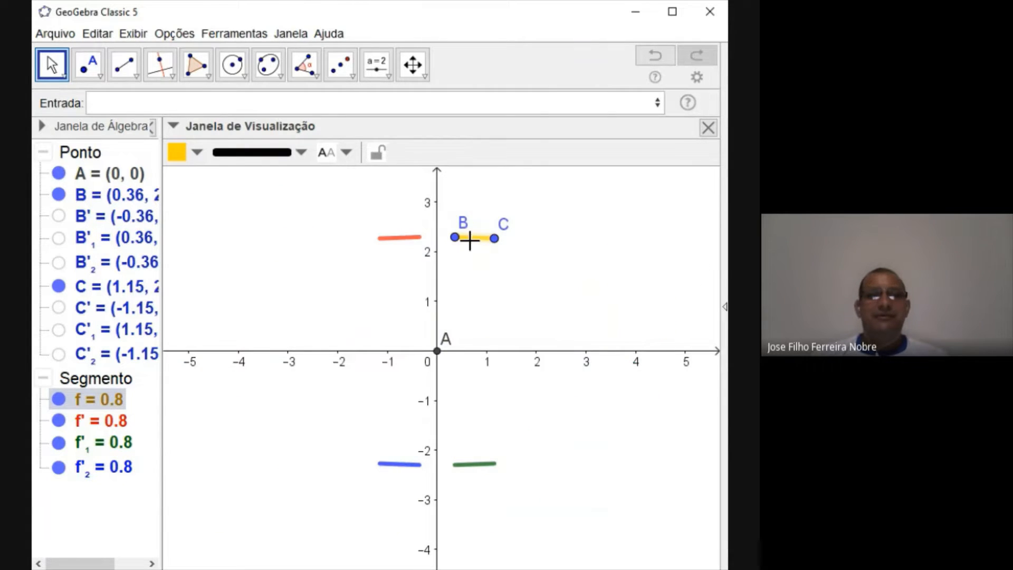
Step: Swing endpoints B and C around each other to paint butterfly-like figures, ending at x about 1.61 and 0.76, and clear the traces
left_click_drag(472, 244, 469, 242)
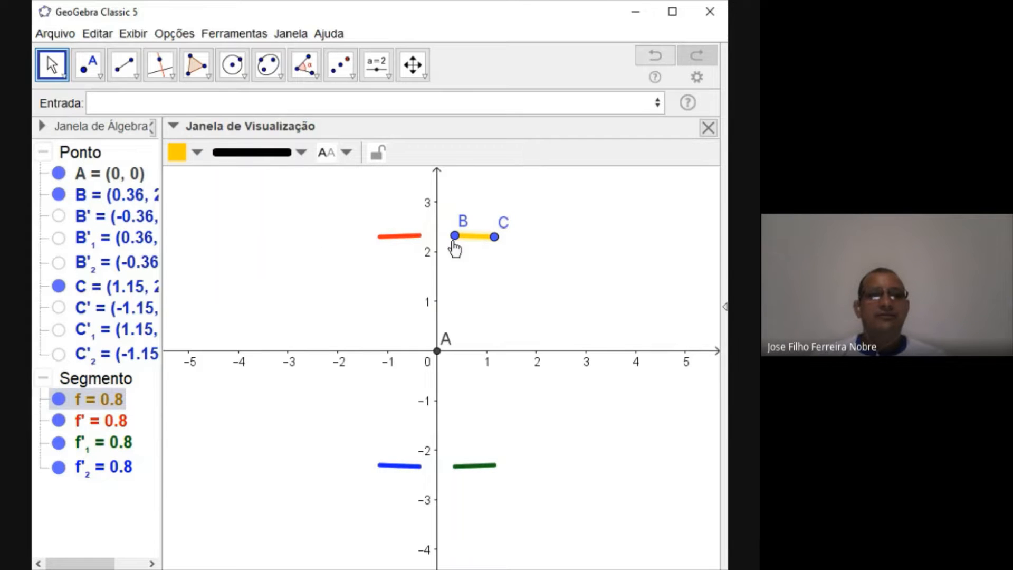
mouse_move(494, 238)
left_mouse_down()
mouse_move(464, 240)
mouse_move(513, 221)
mouse_move(521, 195)
mouse_move(505, 241)
mouse_move(508, 345)
mouse_move(465, 304)
mouse_move(554, 259)
mouse_move(561, 242)
mouse_move(568, 294)
mouse_move(639, 270)
mouse_move(620, 237)
mouse_move(580, 233)
mouse_move(572, 256)
mouse_move(515, 247)
left_mouse_up()
scroll(475, 257, "down", 1)
left_click(638, 329)
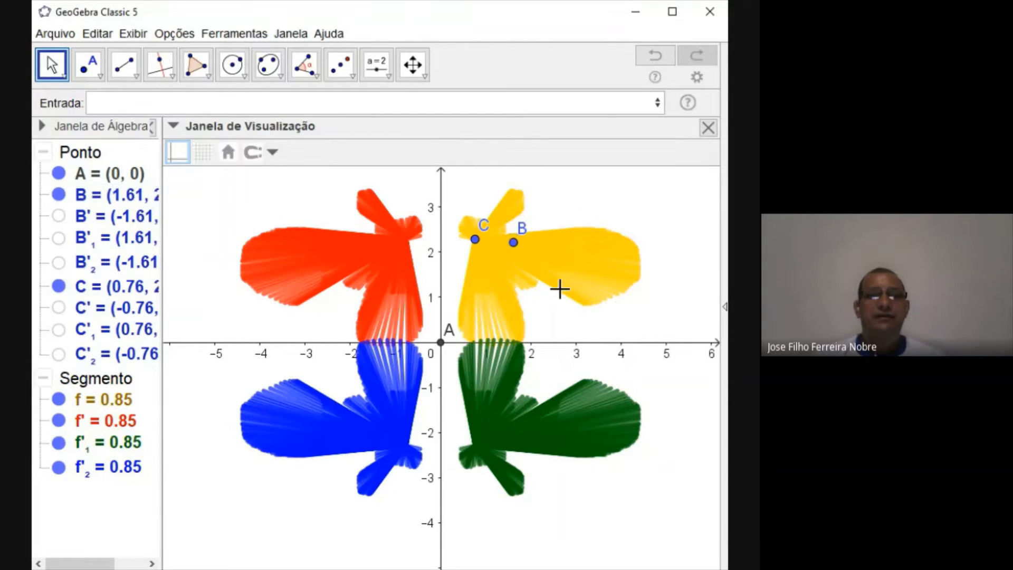
scroll(559, 289, "down", 2)
scroll(558, 287, "up", 2)
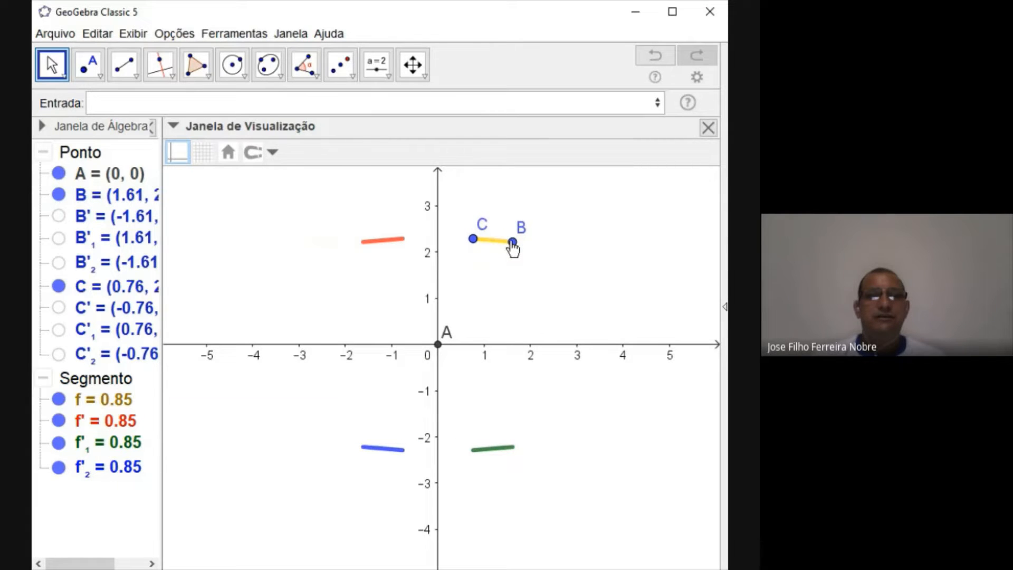
Step: Shorten segment f to about 0.74 and sweep it through several loops to endpoints C and B at x about 4.68 and 5.43
mouse_move(512, 248)
left_mouse_down()
mouse_move(475, 237)
mouse_move(479, 223)
mouse_move(551, 223)
mouse_move(576, 211)
mouse_move(470, 248)
left_mouse_up()
scroll(495, 252, "down", 1)
scroll(486, 244, "up", 1)
left_click(490, 249)
key("ctrl+f")
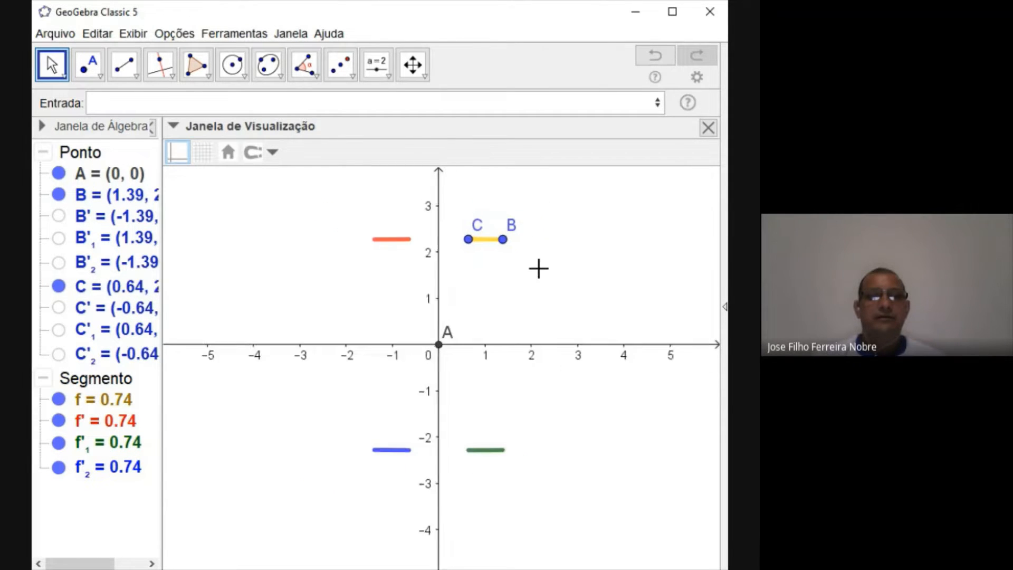
scroll(538, 267, "up", 1)
mouse_move(480, 244)
left_mouse_down()
mouse_move(479, 267)
mouse_move(486, 235)
mouse_move(536, 244)
mouse_move(556, 191)
mouse_move(538, 248)
mouse_move(538, 310)
mouse_move(479, 311)
mouse_move(543, 296)
mouse_move(601, 258)
mouse_move(615, 310)
mouse_move(668, 290)
mouse_move(645, 229)
mouse_move(615, 243)
mouse_move(686, 261)
left_mouse_up()
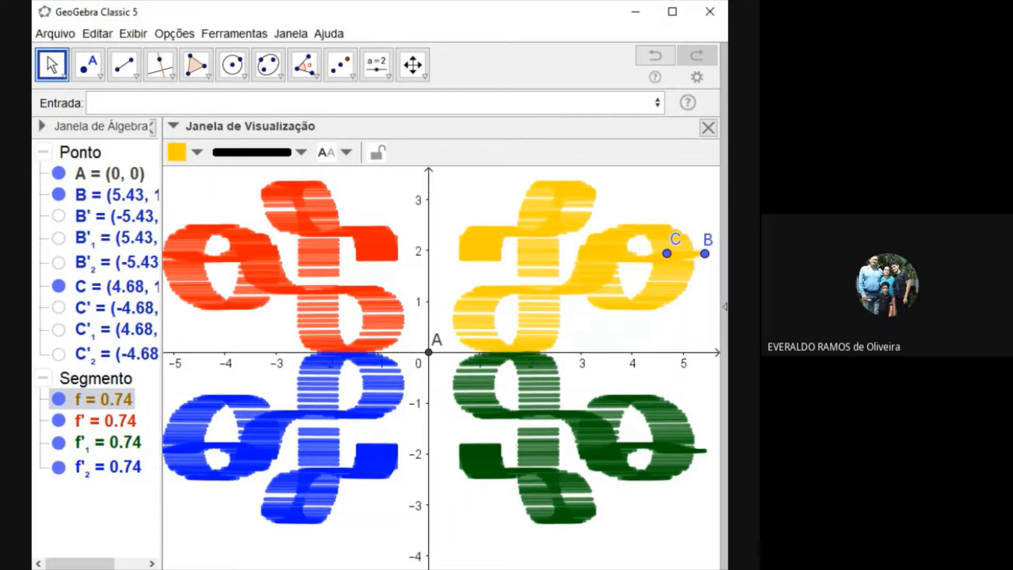
Step: Widen the program window and hide the Algebra view, leaving the segment deselected
left_click_drag(728, 320, 758, 300)
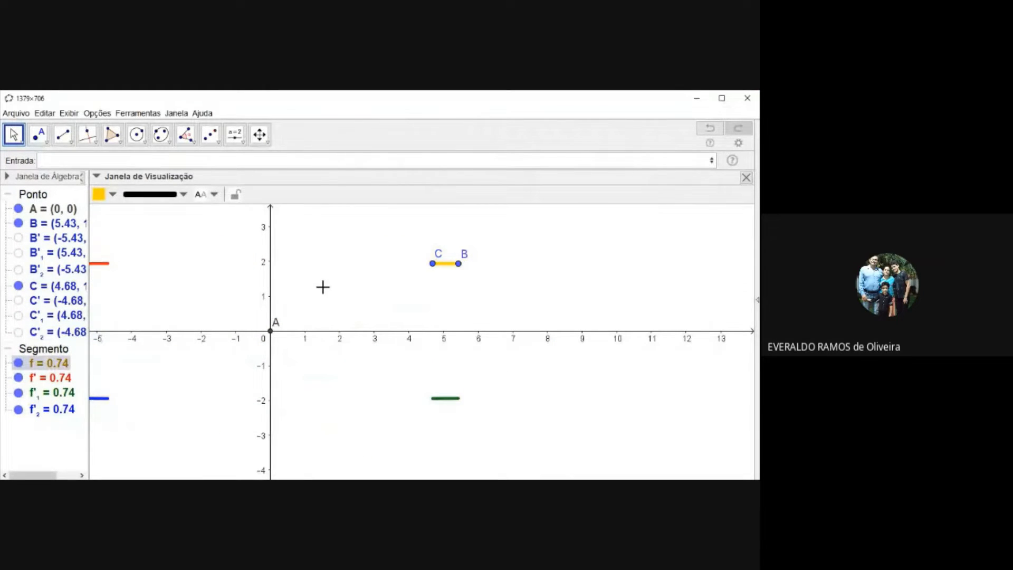
left_click_drag(323, 287, 256, 288)
left_click(78, 178)
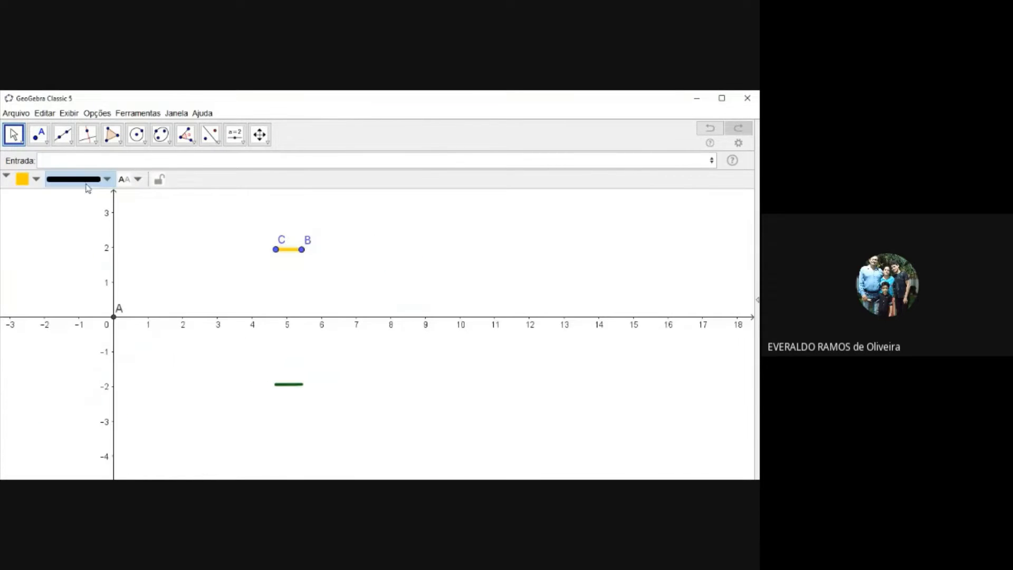
left_click(166, 276)
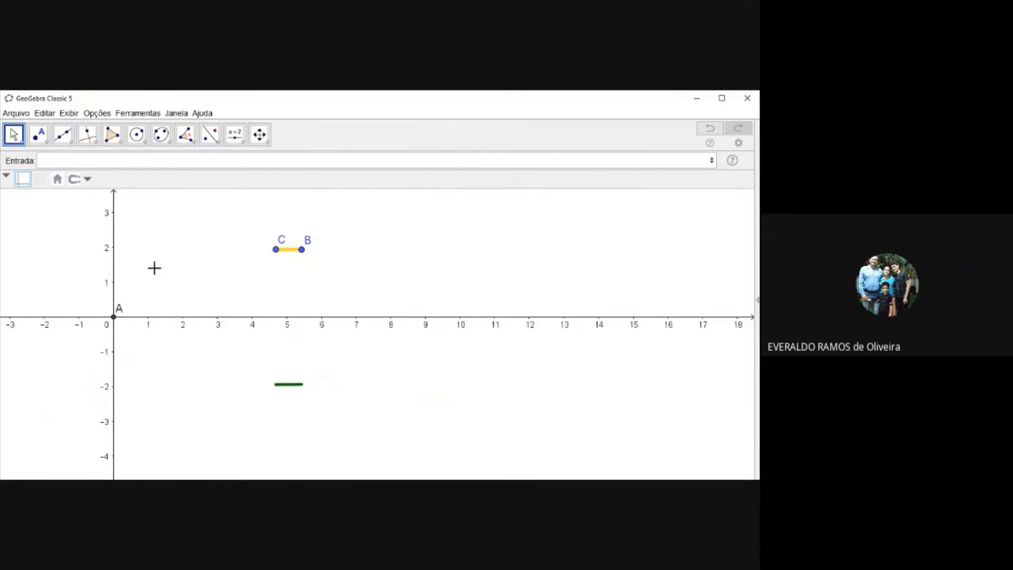
Step: Move segment f back near the y-axis, sweep it in waves to endpoints at x about 8.4 and 9.2, and clear the traces
left_click_drag(289, 255, 180, 258)
scroll(152, 257, "down", 1)
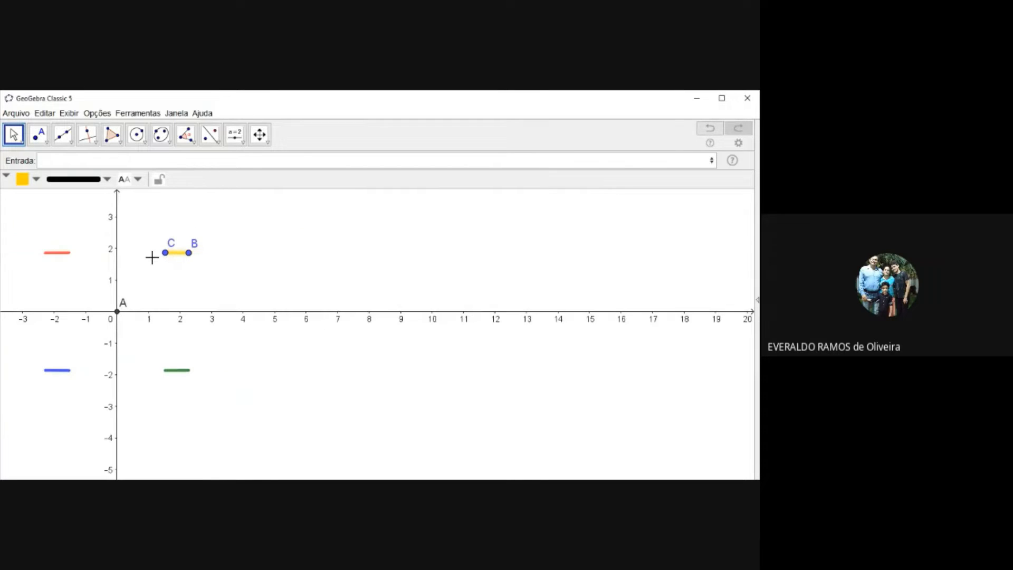
scroll(152, 256, "up", 1)
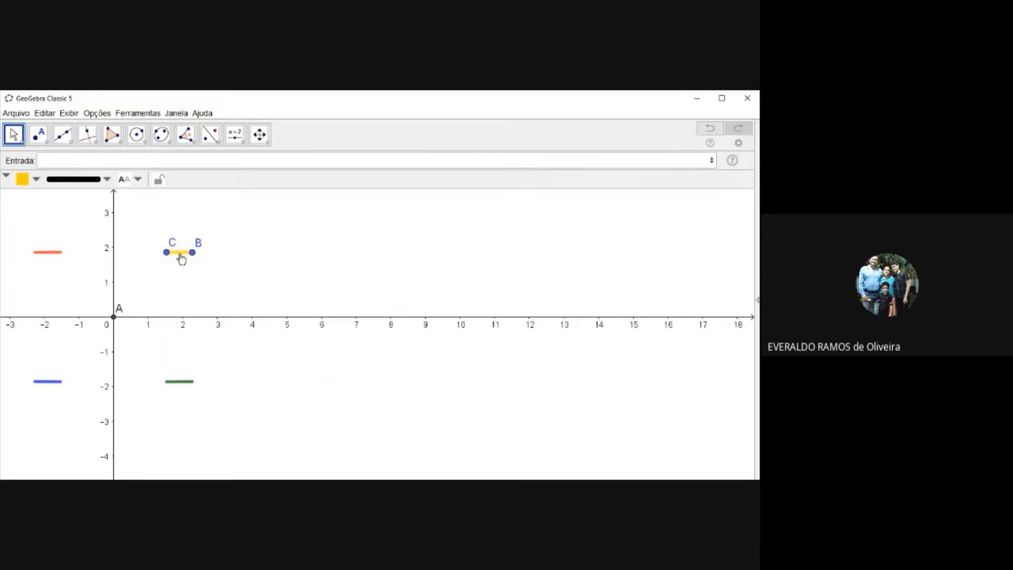
mouse_move(181, 259)
left_mouse_down()
mouse_move(202, 303)
mouse_move(238, 312)
mouse_move(266, 284)
mouse_move(282, 229)
mouse_move(302, 262)
mouse_move(330, 235)
mouse_move(350, 285)
mouse_move(364, 239)
mouse_move(391, 247)
mouse_move(421, 312)
left_mouse_up()
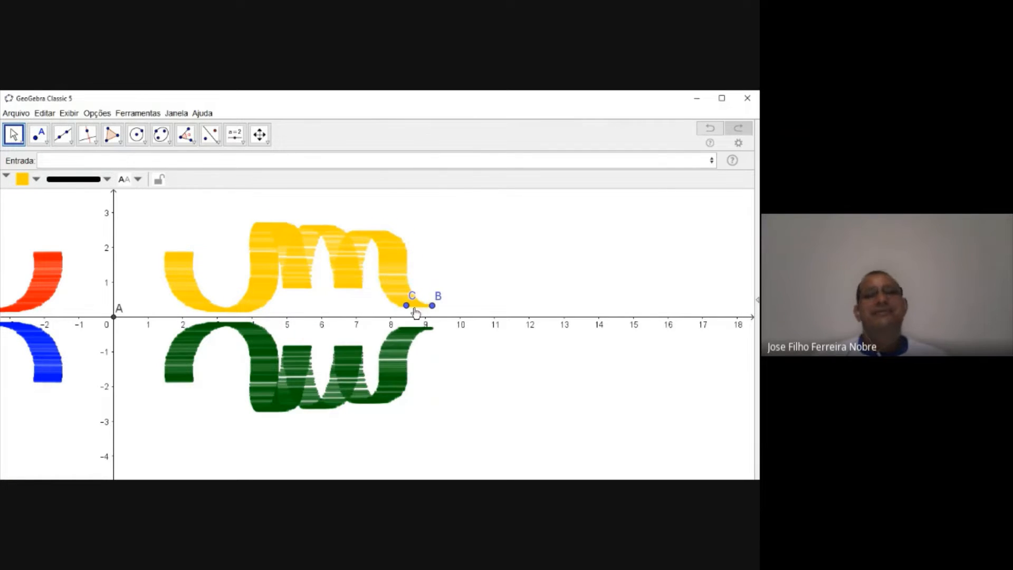
scroll(294, 299, "up", 2)
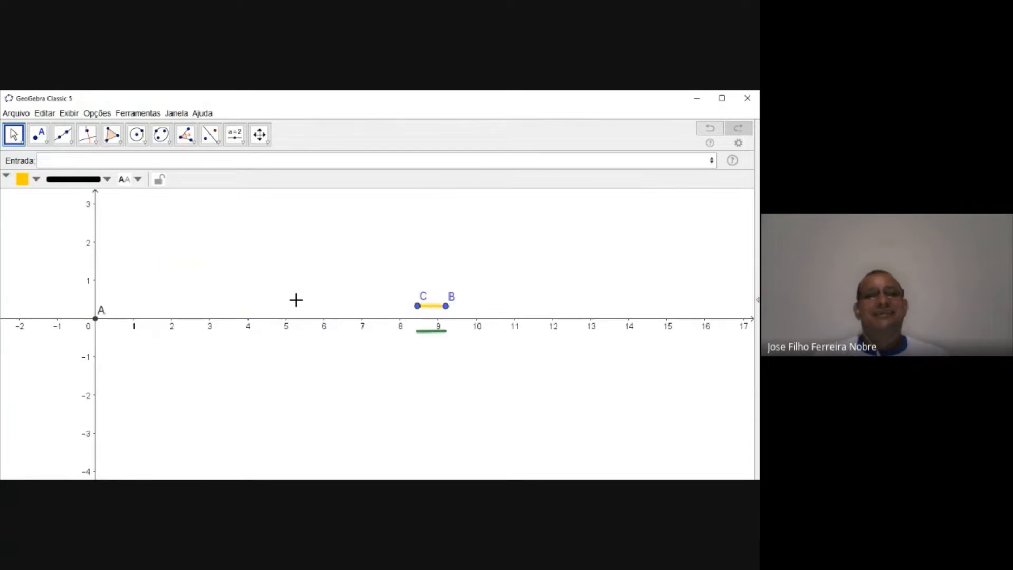
Step: Stretch segment f by moving endpoint B to about (0.8, 4), keeping C near the x-axis, and deselect it
mouse_move(445, 311)
left_mouse_down()
mouse_move(381, 309)
mouse_move(327, 239)
mouse_move(356, 232)
mouse_move(400, 269)
mouse_move(458, 245)
mouse_move(536, 253)
mouse_move(528, 294)
mouse_move(444, 313)
left_mouse_up()
scroll(256, 334, "down", 5)
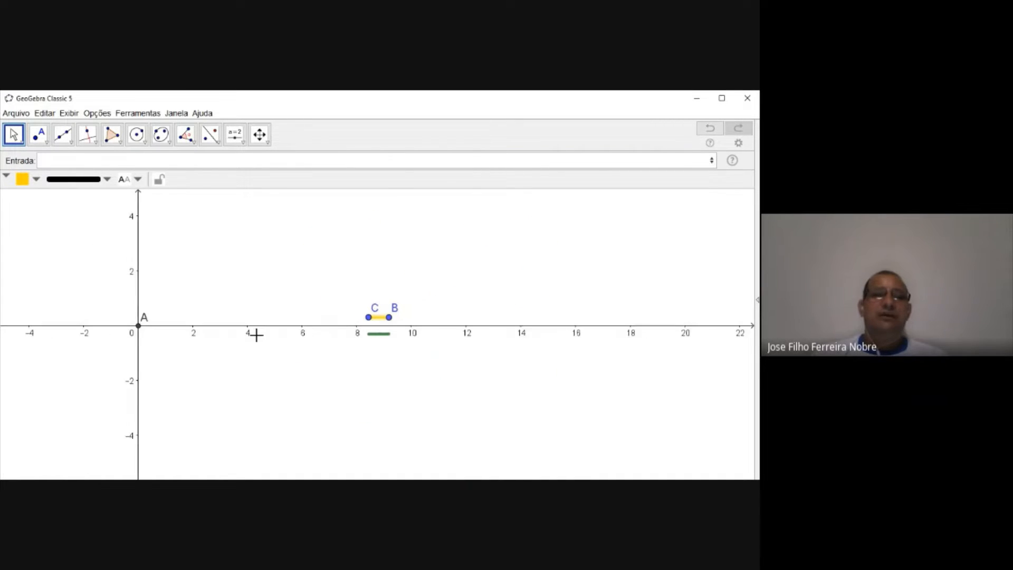
mouse_move(354, 322)
left_mouse_down()
mouse_move(244, 292)
mouse_move(184, 245)
left_mouse_up()
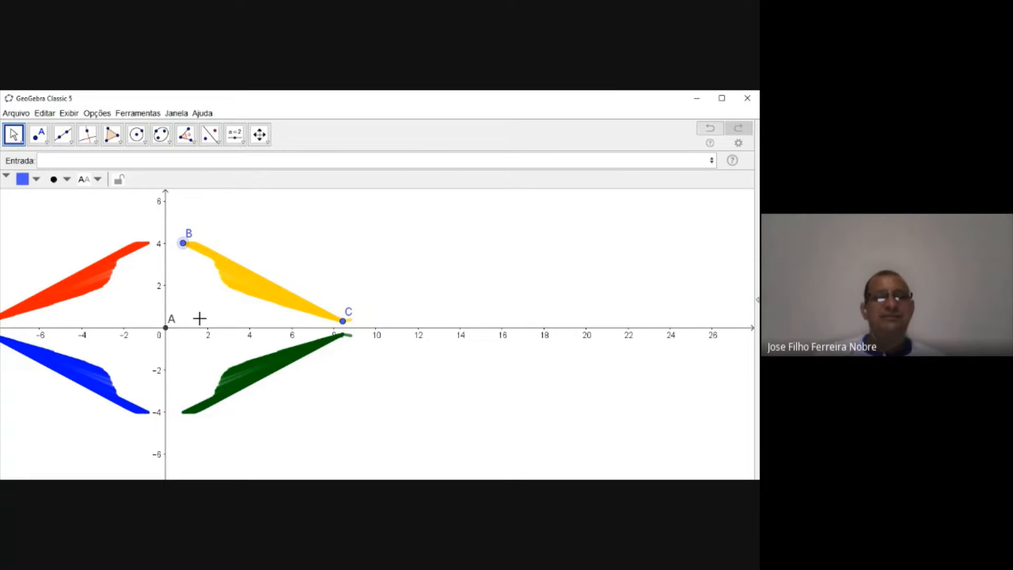
left_click(252, 210)
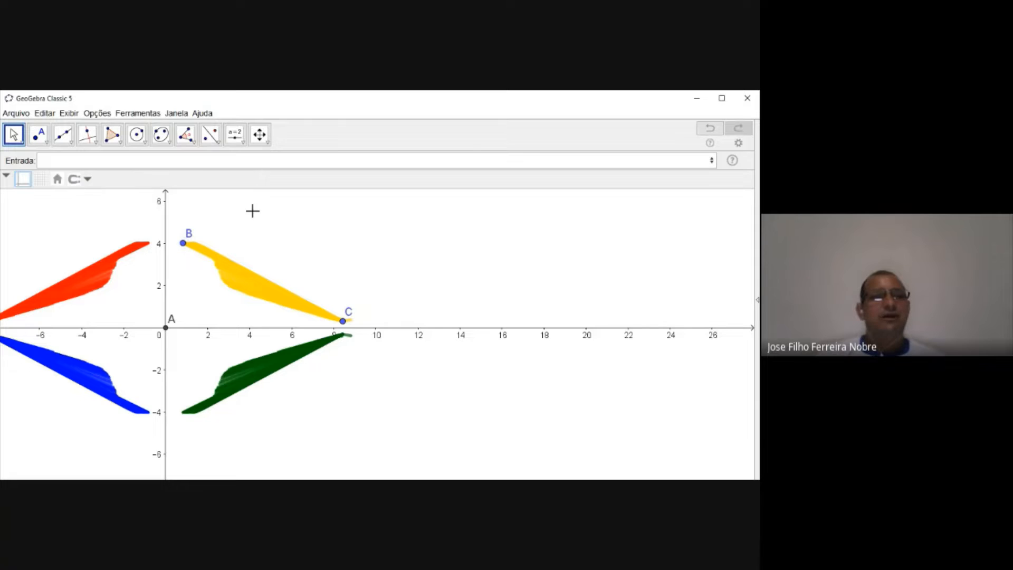
Step: Place a new free point at about (13.16, 3.72) and enable its trace
left_click(42, 141)
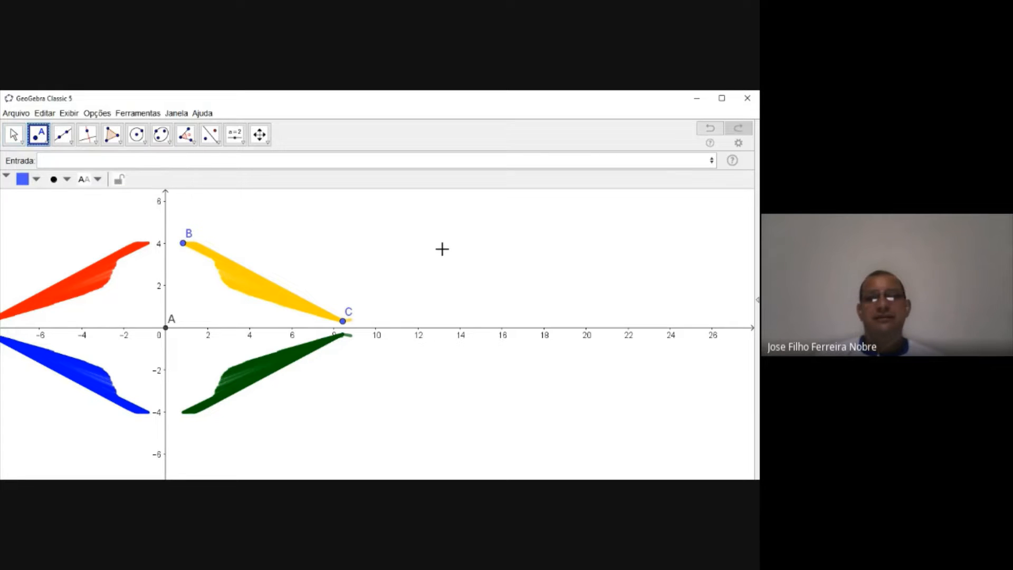
key("Escape")
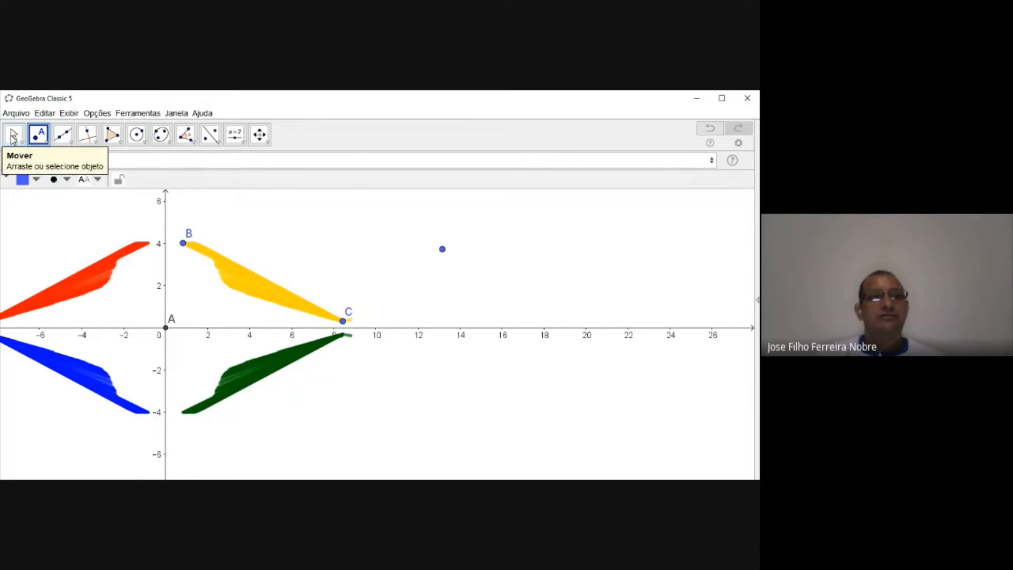
right_click(443, 250)
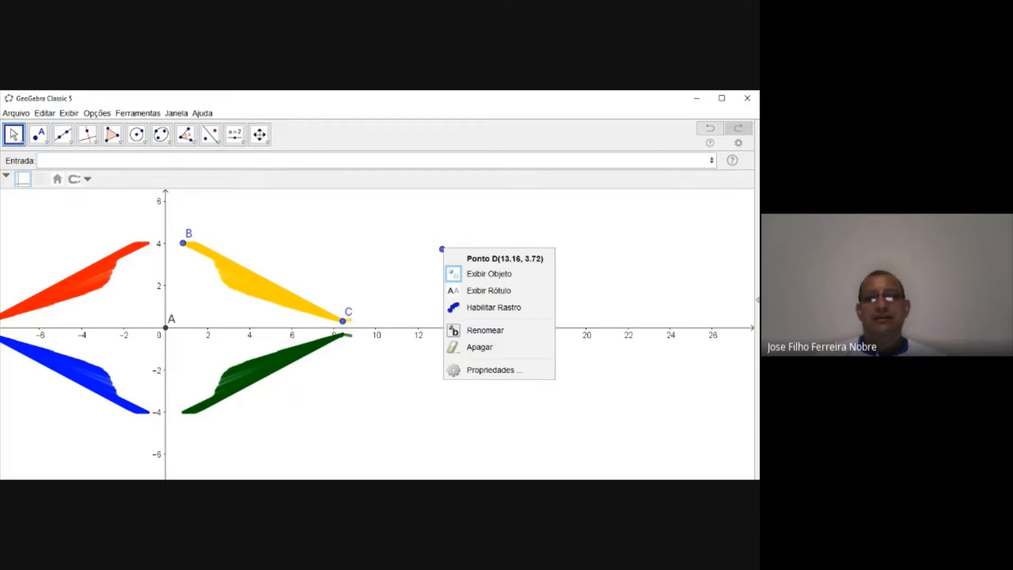
left_click(493, 307)
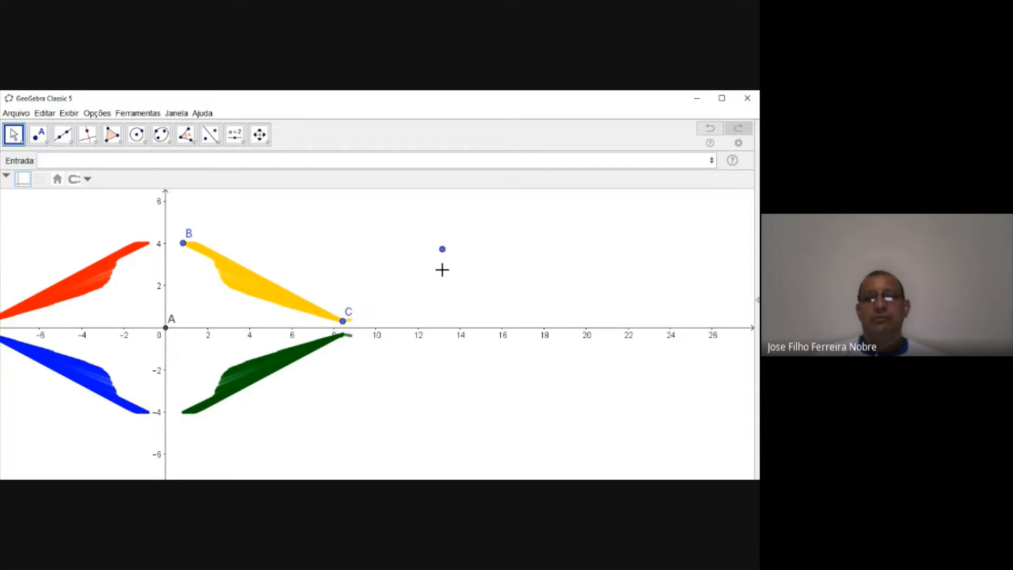
Step: Write a first name in cursive across the x-axis with the traced point, ending at x about 26, and clear the traces
mouse_move(447, 255)
left_mouse_down()
mouse_move(471, 218)
mouse_move(467, 302)
mouse_move(449, 368)
mouse_move(480, 290)
mouse_move(500, 316)
mouse_move(491, 289)
mouse_move(538, 300)
mouse_move(594, 248)
mouse_move(351, 279)
left_mouse_up()
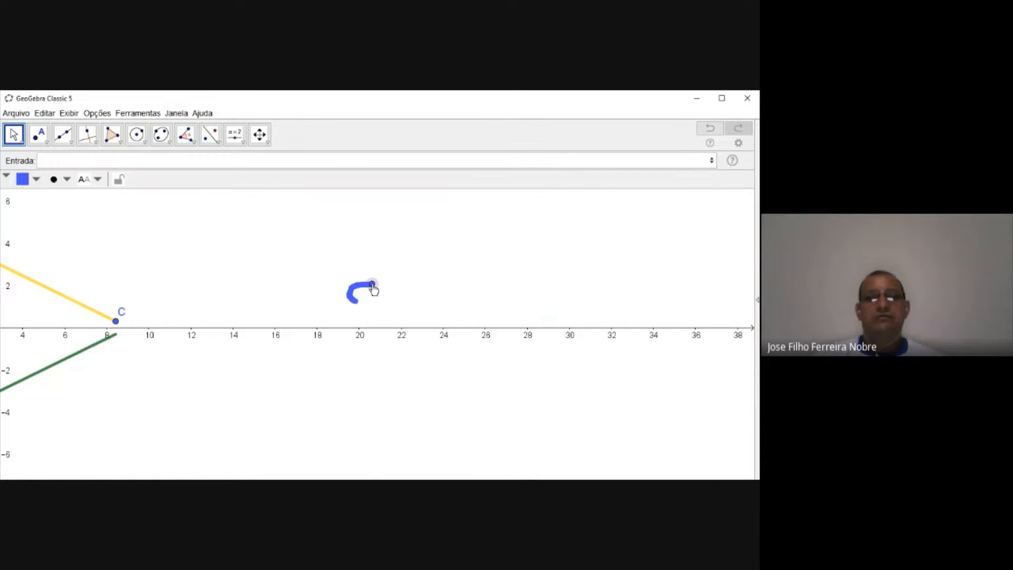
mouse_move(383, 258)
left_mouse_down()
mouse_move(387, 378)
mouse_move(358, 340)
mouse_move(396, 323)
mouse_move(401, 301)
mouse_move(467, 296)
mouse_move(488, 327)
left_mouse_up()
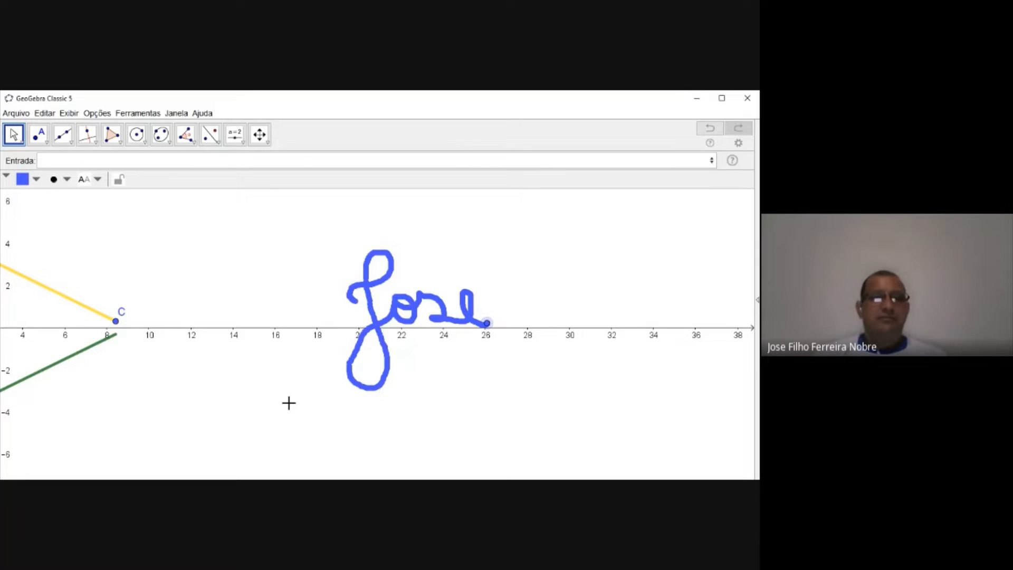
scroll(280, 391, "down", 1)
scroll(282, 392, "up", 1)
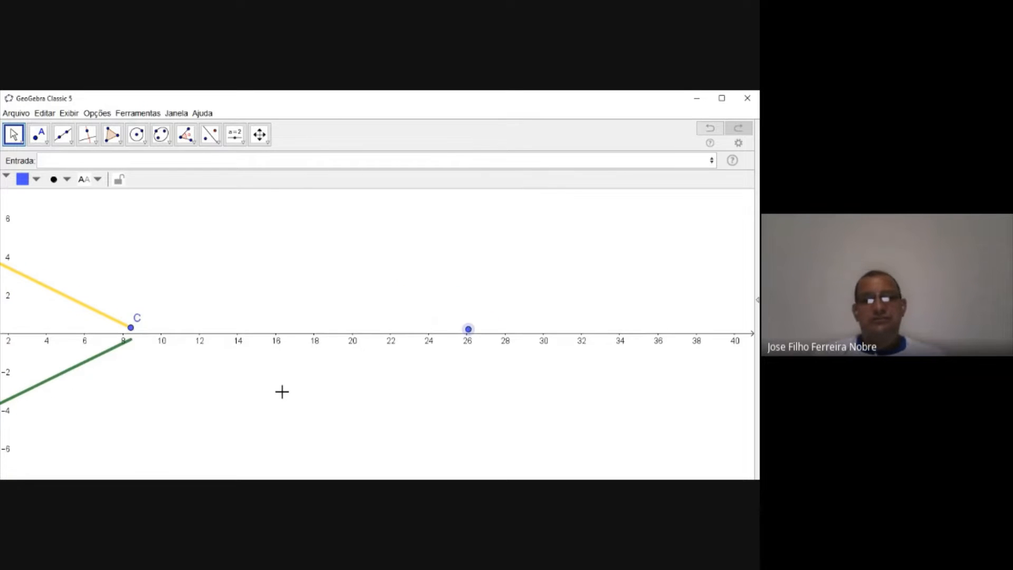
Step: Shorten segment f by moving C to about (4, 3.7), and sweep it through a curve to endpoints at x about 6.4 and 9.6
left_click(153, 222)
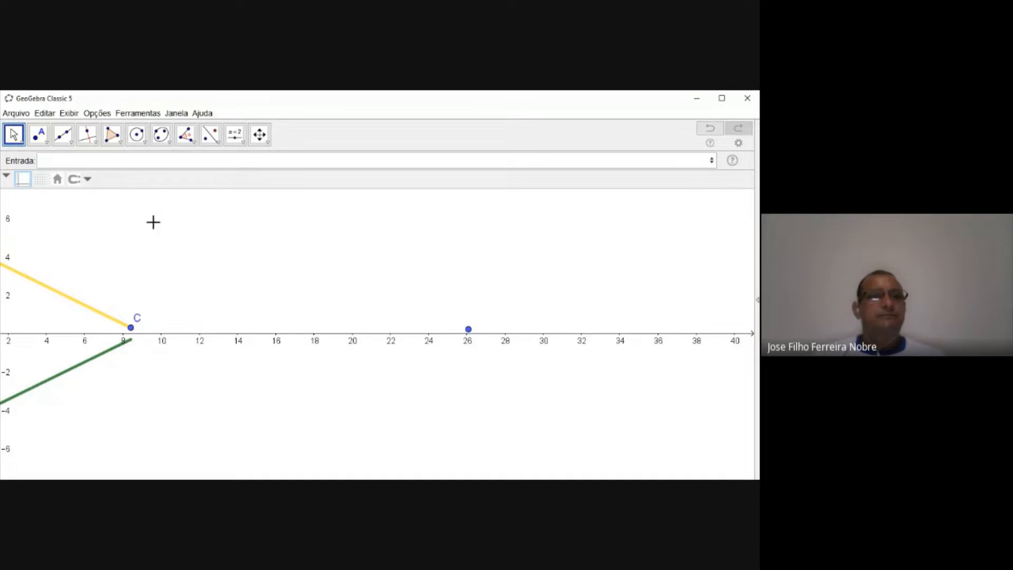
left_click(59, 180)
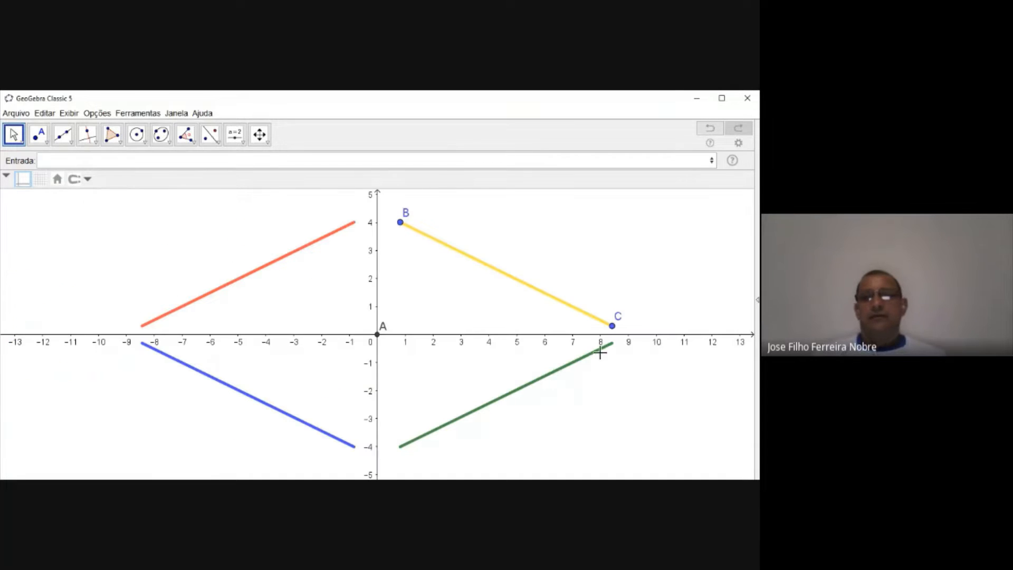
mouse_move(614, 329)
left_mouse_down()
mouse_move(571, 267)
mouse_move(490, 230)
left_mouse_up()
scroll(457, 285, "down", 1)
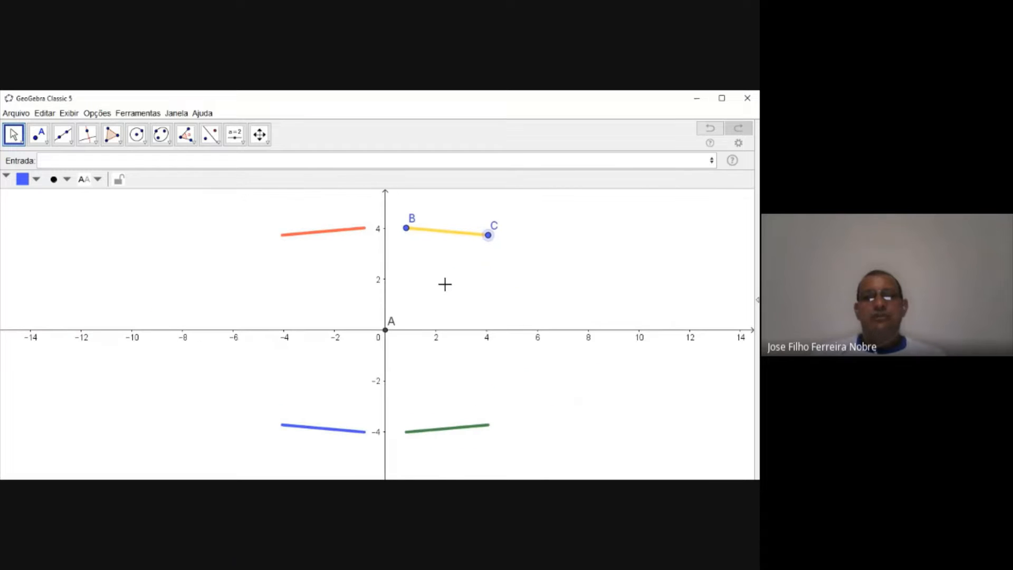
mouse_move(443, 237)
left_mouse_down()
mouse_move(430, 309)
mouse_move(463, 314)
mouse_move(529, 306)
mouse_move(572, 284)
mouse_move(582, 250)
left_mouse_up()
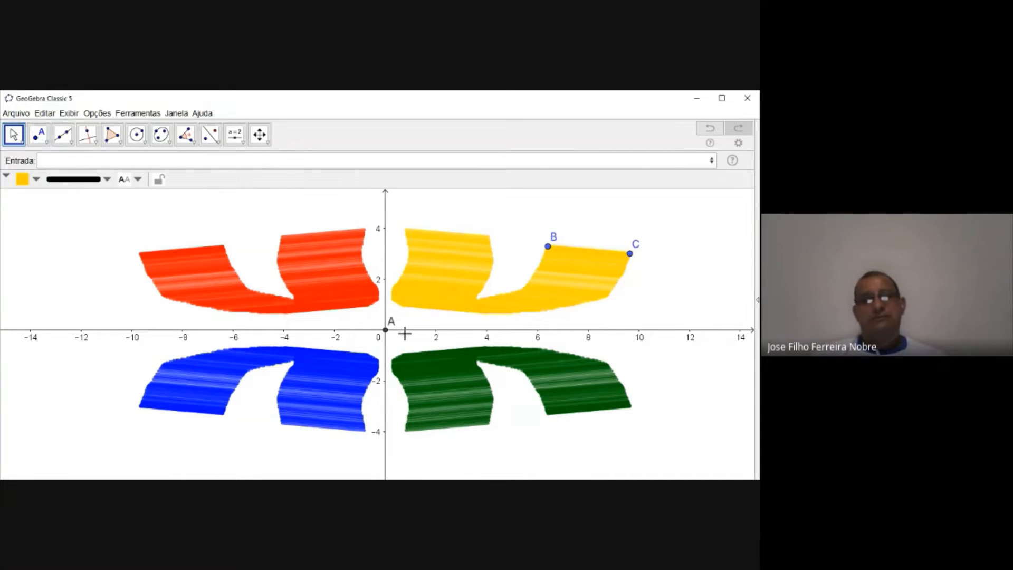
Step: Select all objects of the construction and delete them
left_click(50, 234)
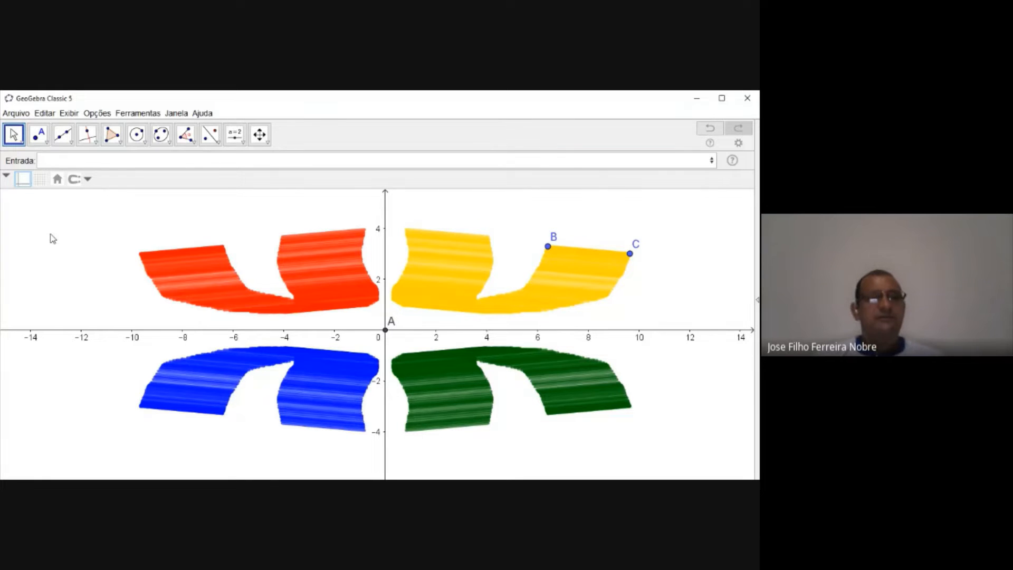
key("ctrl+a")
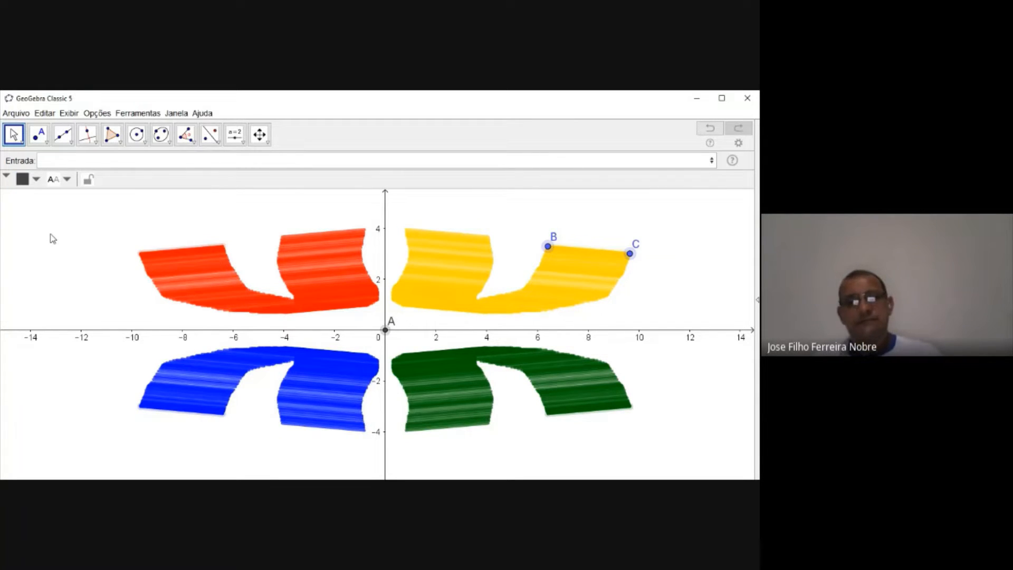
key("ctrl+g")
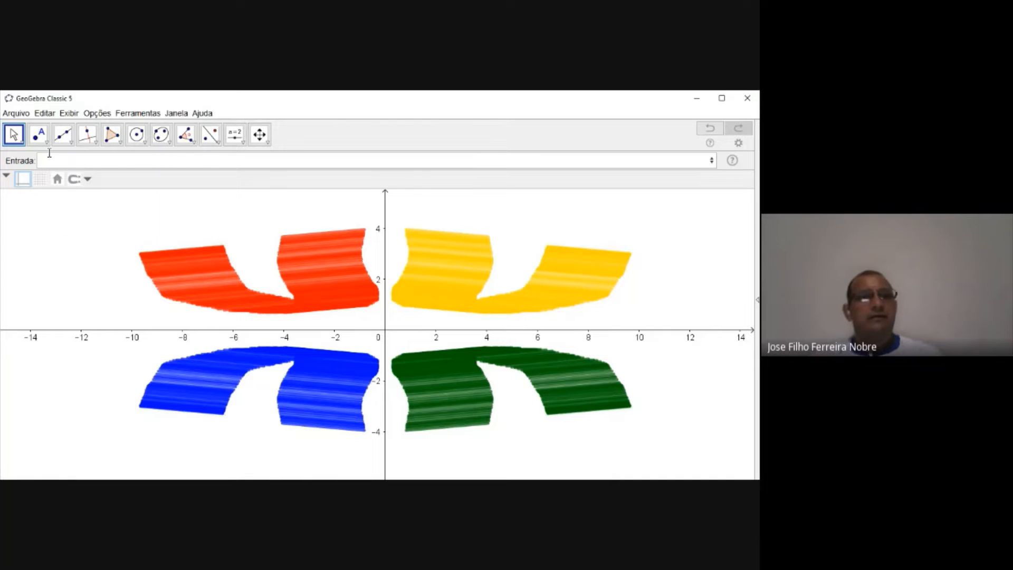
Step: Show the Algebra view again and restore the default view of the empty graphics window
left_click(68, 113)
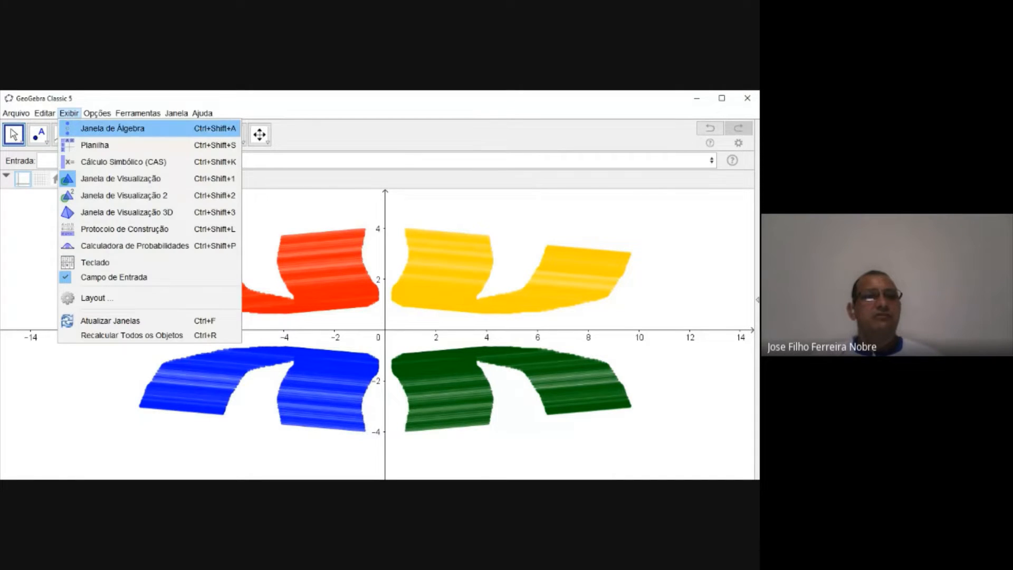
left_click(89, 128)
left_click(216, 277)
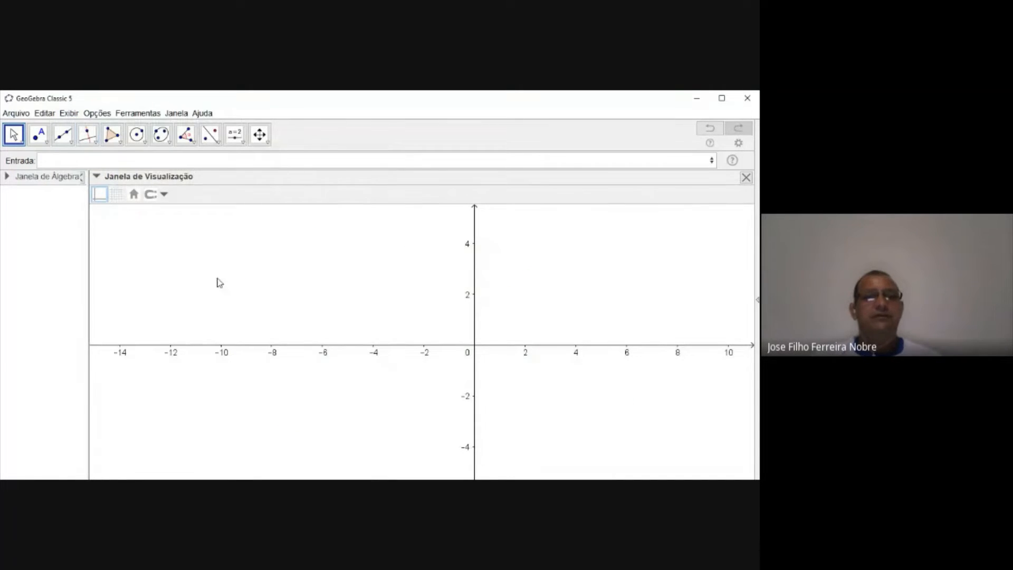
left_click(134, 195)
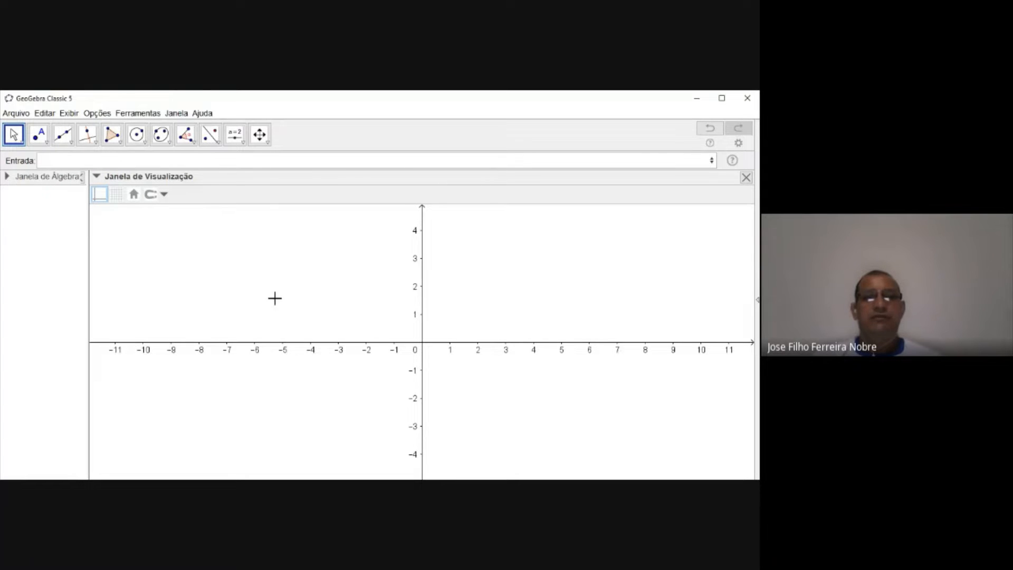
Step: Draw an L-shaped hexagon with vertices at about (1.2, 4.1), (1.2, 1), (3.4, 0.9), (3.5, 2.8), (2.3, 2.8) and (2.3, 4.3)
left_click_drag(311, 302, 236, 302)
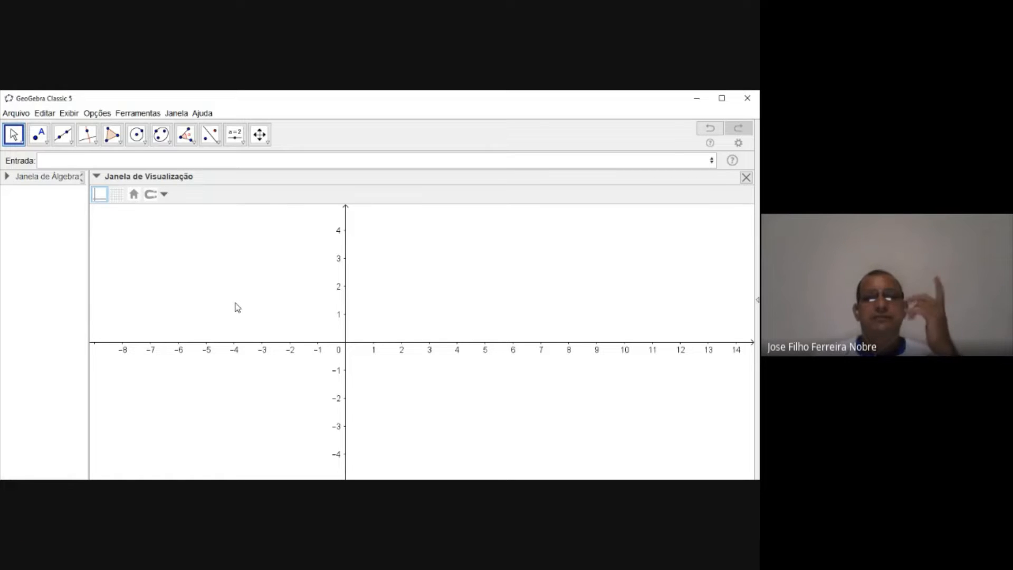
left_click(121, 143)
left_click(141, 156)
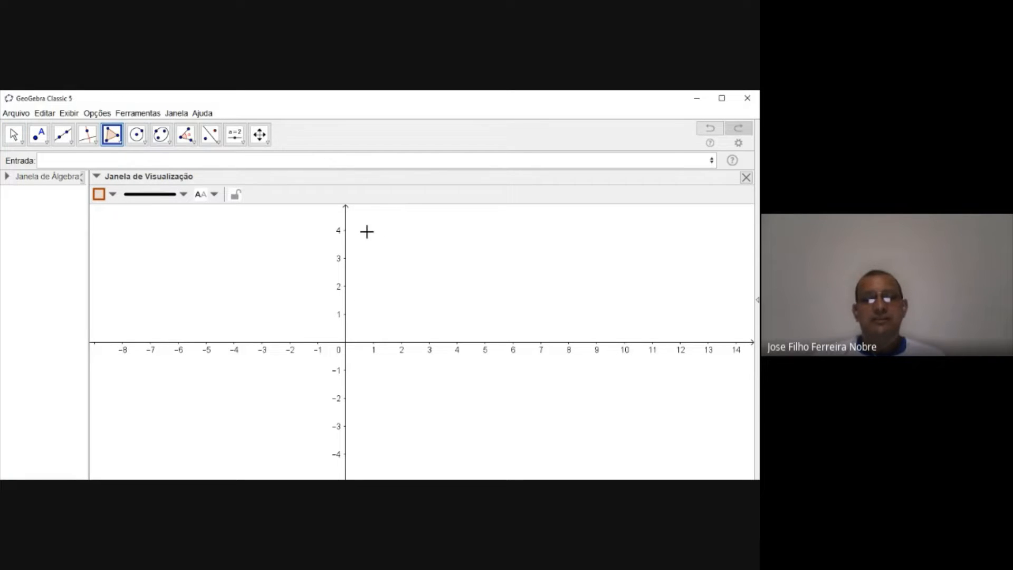
left_click(379, 228)
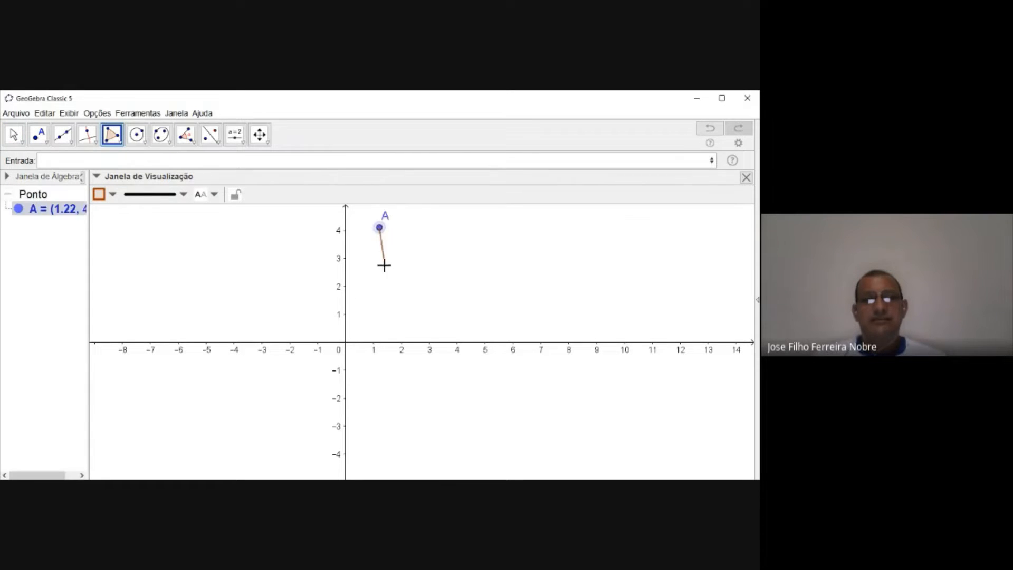
left_click(379, 315)
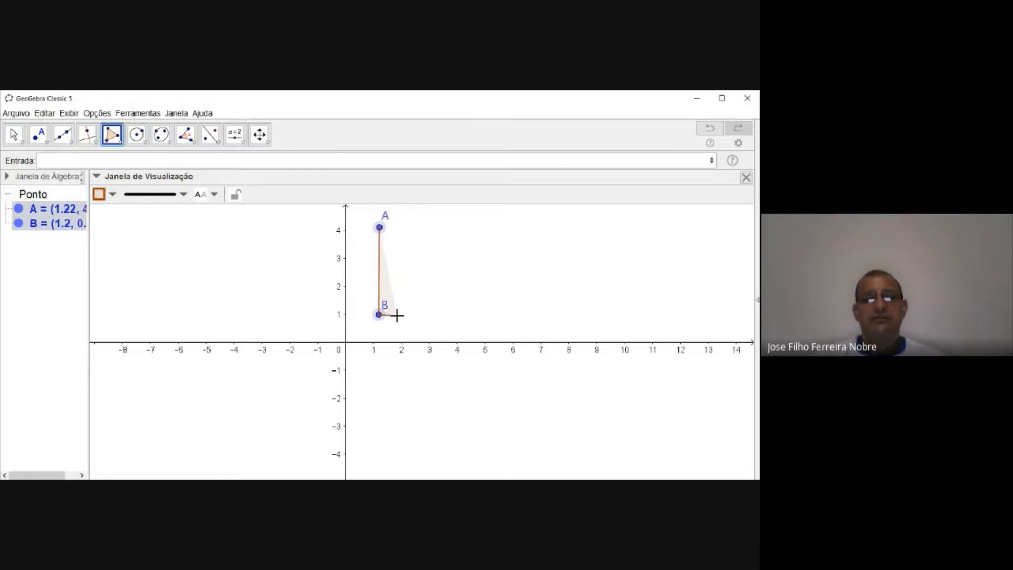
left_click(439, 317)
left_click(442, 263)
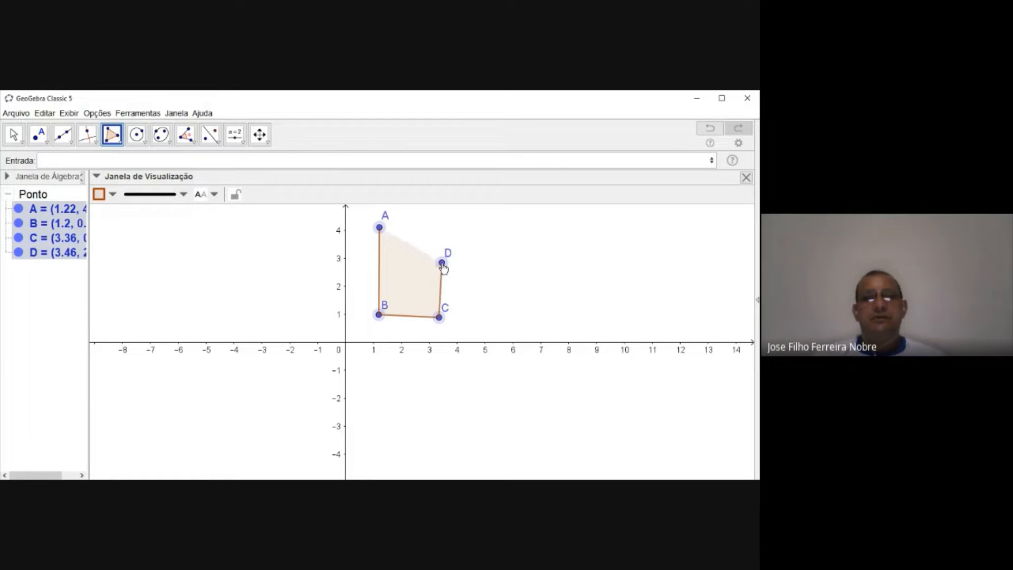
left_click(409, 262)
left_click(410, 222)
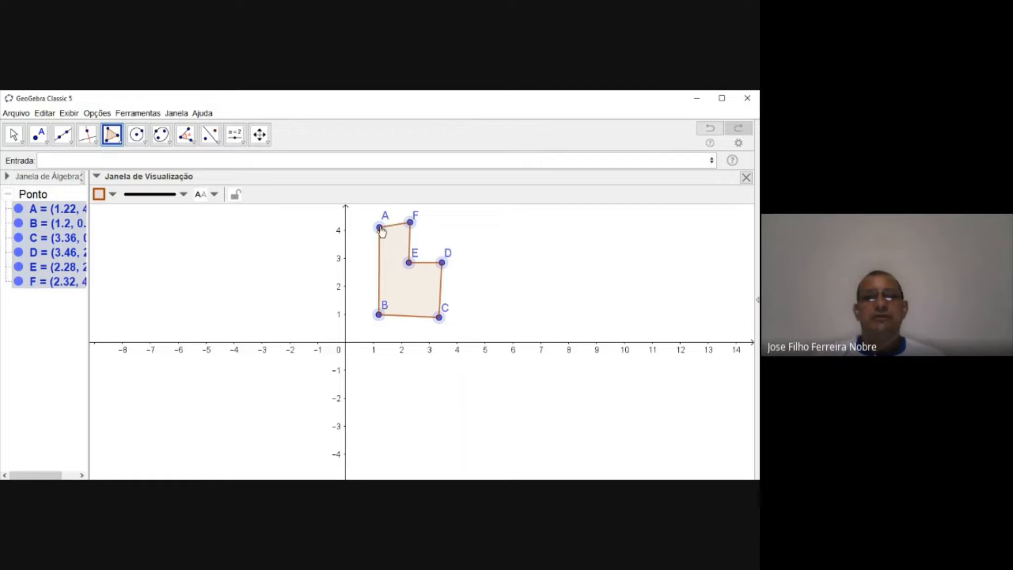
left_click(380, 227)
left_click(17, 140)
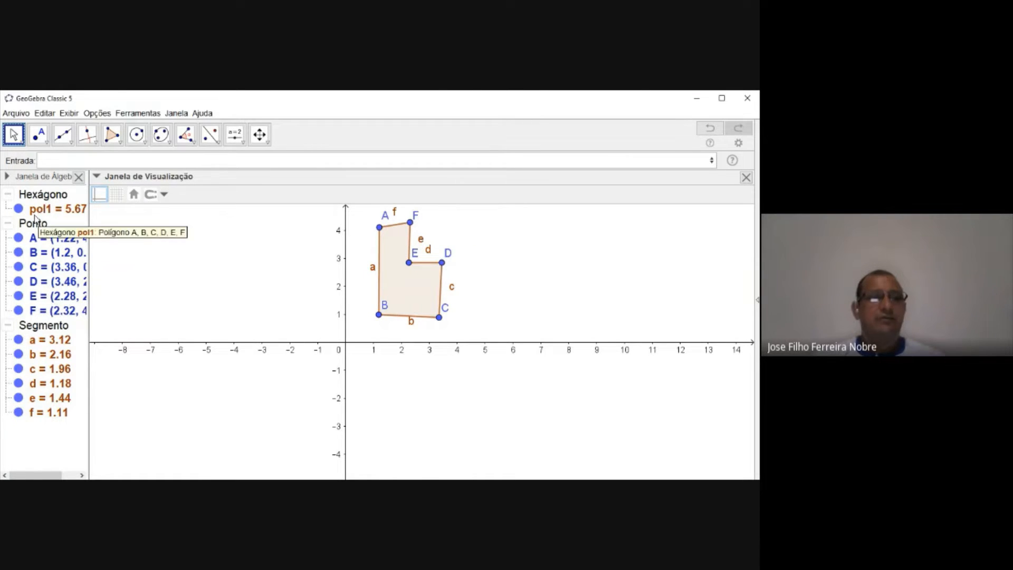
Step: Select all objects of the construction and hide their labels
key("ctrl+a")
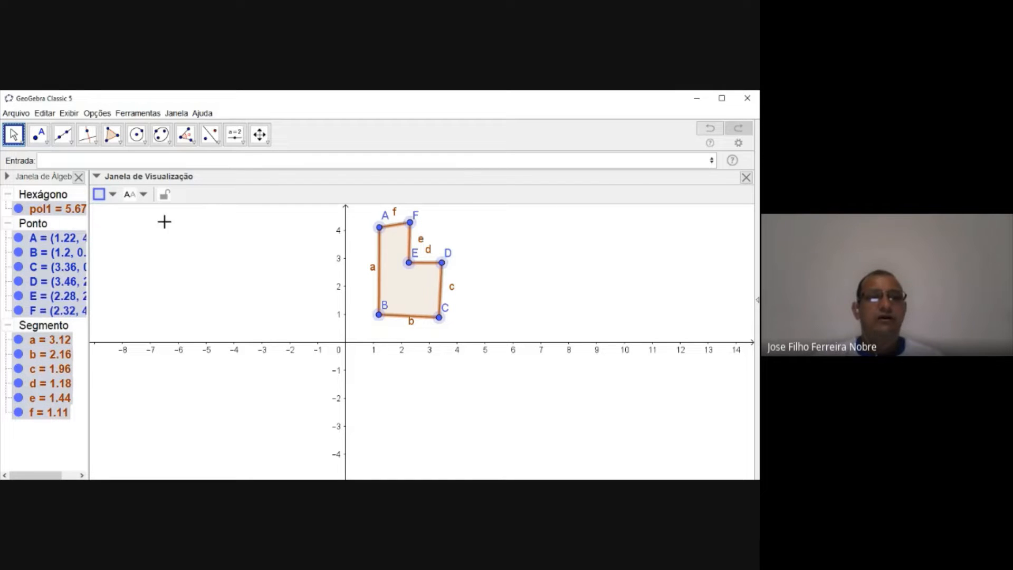
left_click(146, 198)
left_click(144, 213)
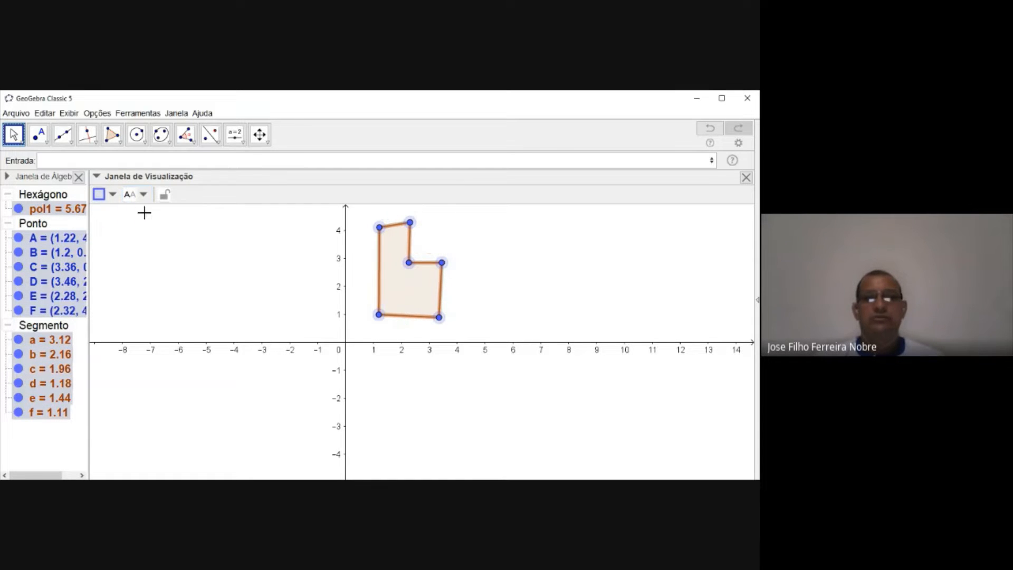
left_click(229, 238)
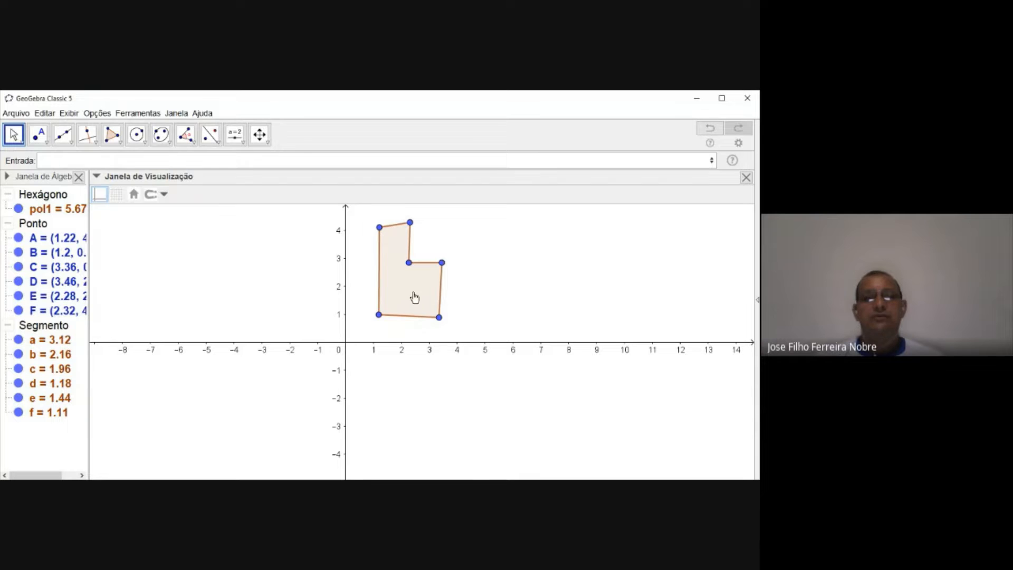
Step: Lower the hexagon's inner corner and short arm, level its upper edge, and move the figure so vertex A is at about (1.9, 4.1)
mouse_move(414, 297)
left_mouse_down()
mouse_move(466, 296)
mouse_move(425, 294)
left_mouse_up()
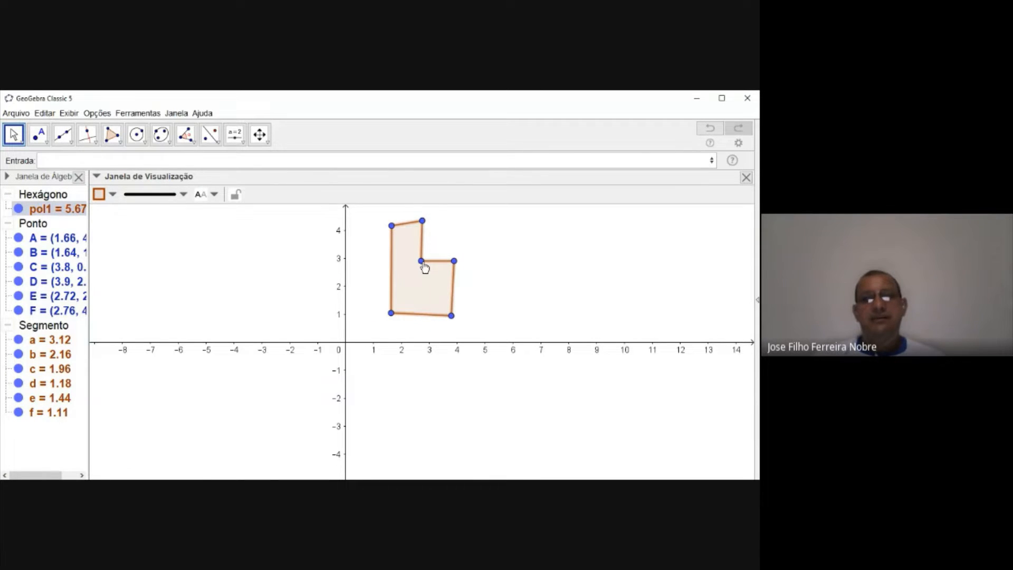
left_click_drag(424, 264, 456, 284)
left_click_drag(423, 224, 423, 225)
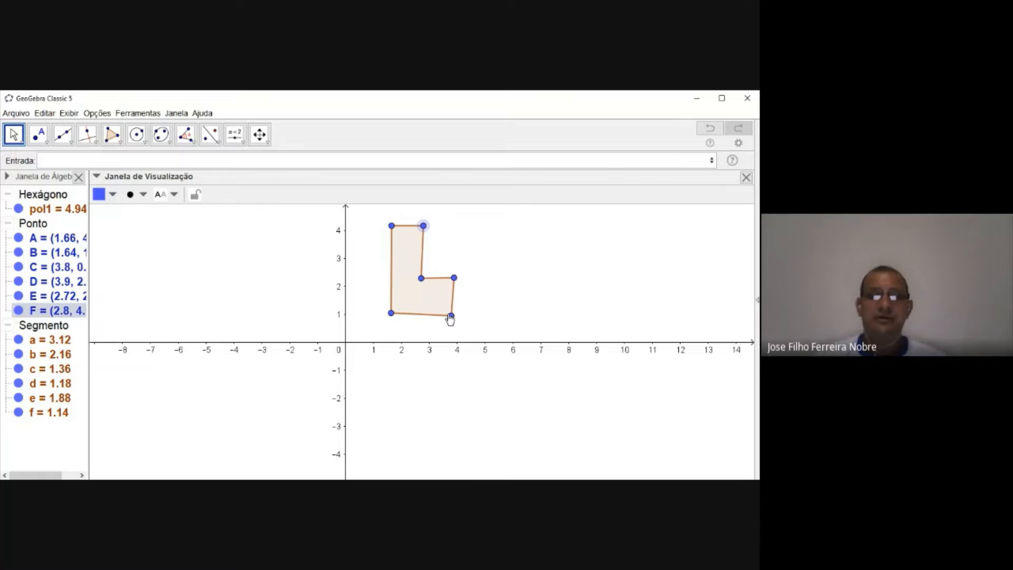
mouse_move(407, 294)
left_mouse_down()
mouse_move(437, 305)
mouse_move(445, 294)
mouse_move(402, 294)
mouse_move(412, 292)
left_mouse_up()
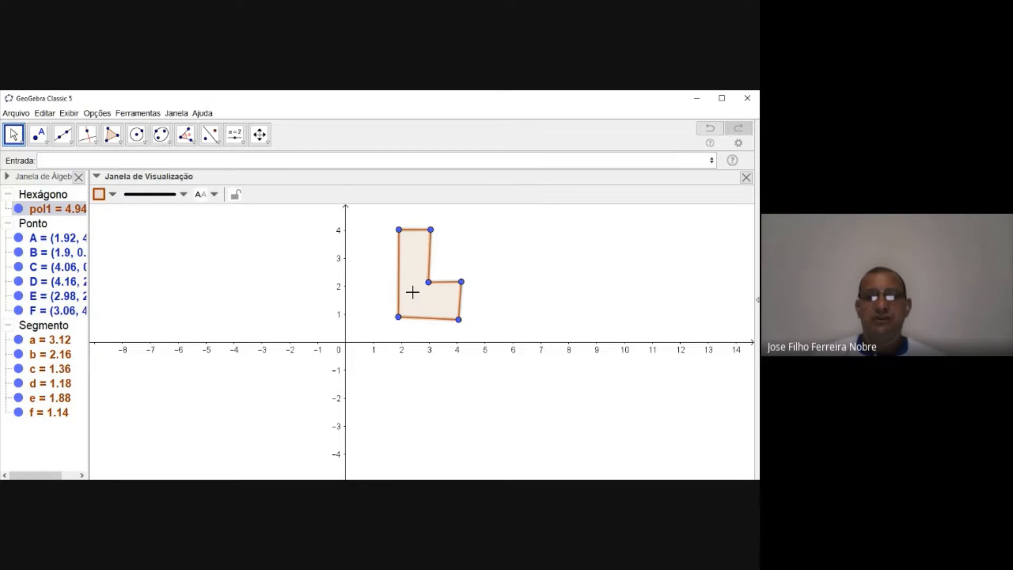
mouse_move(418, 297)
left_mouse_down()
mouse_move(397, 298)
mouse_move(417, 301)
left_mouse_up()
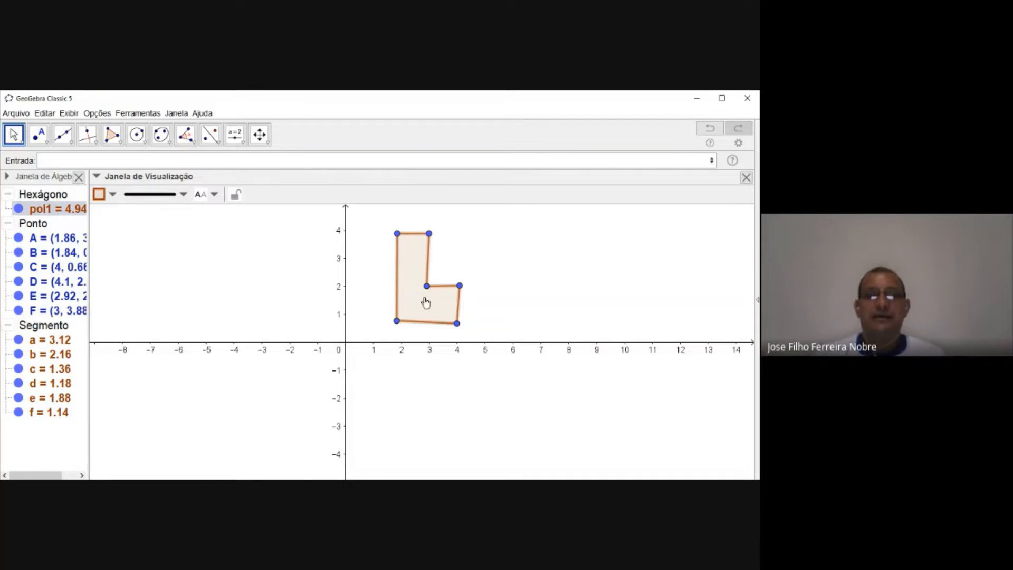
mouse_move(413, 302)
left_mouse_down()
mouse_move(423, 298)
mouse_move(413, 296)
left_mouse_up()
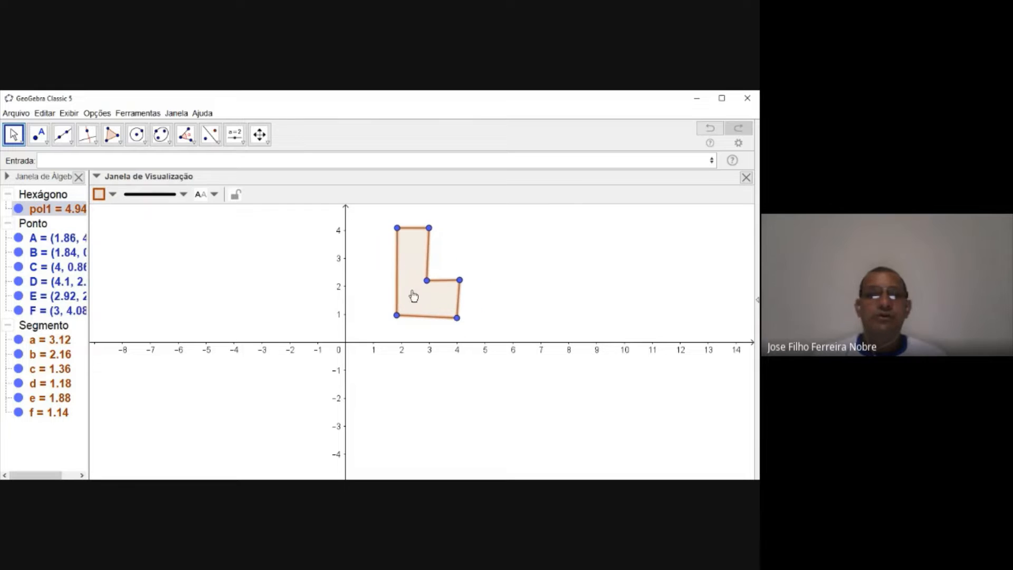
left_click(367, 275)
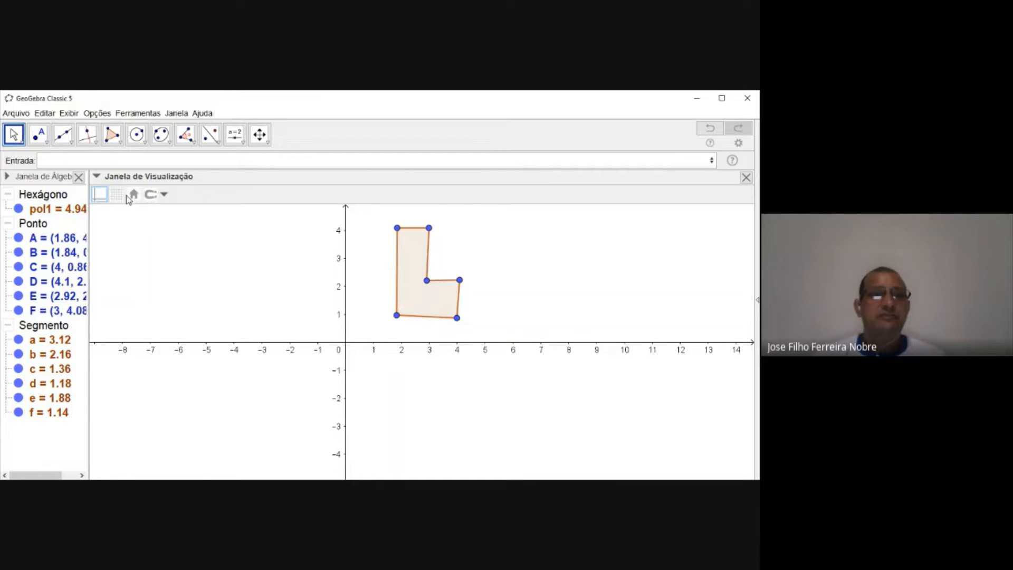
Step: Set point capturing to Fixar à Malha and show the grid
left_click(163, 196)
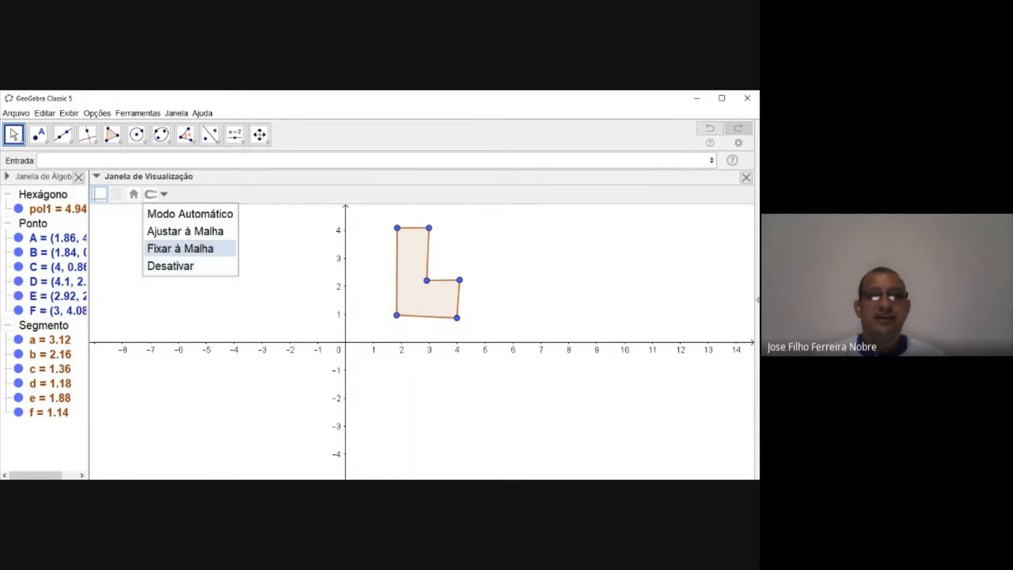
left_click(195, 250)
left_click(117, 195)
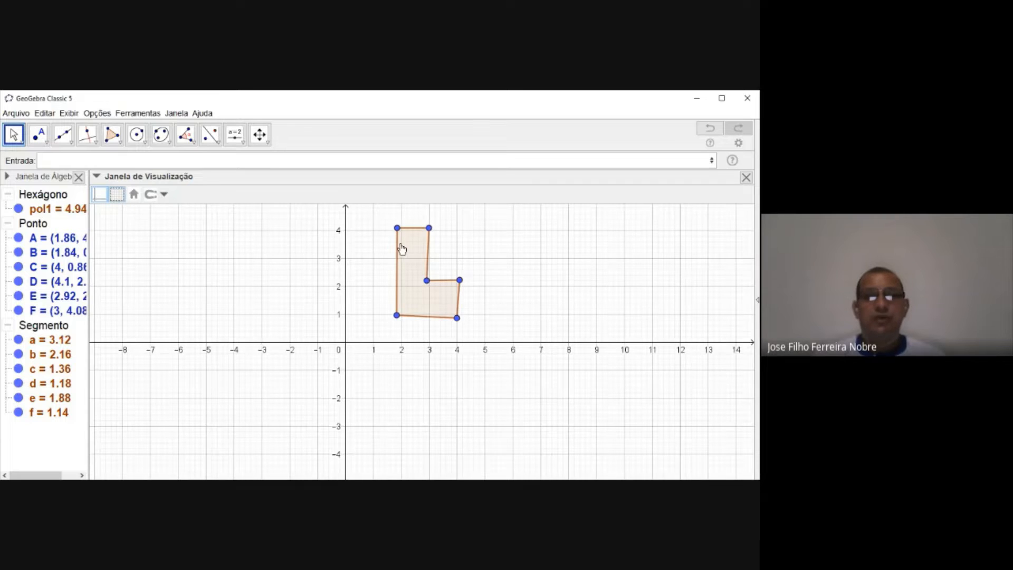
Step: Move the hexagon's vertices A to F onto grid points (2, 4), (2, 1), (4, 1), (4, 2), (3, 2) and (3, 4)
left_click_drag(398, 230, 430, 230)
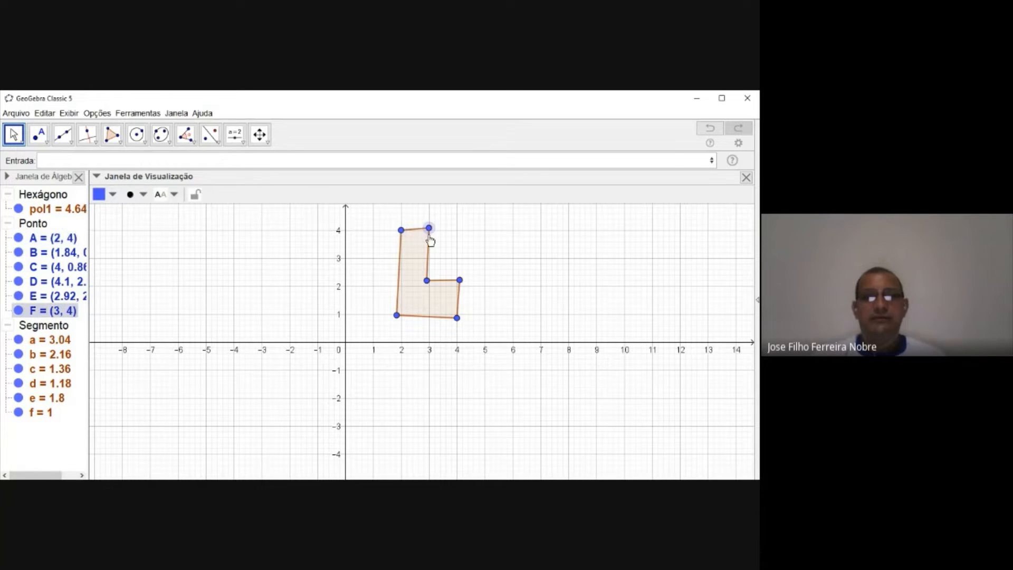
left_click_drag(397, 317, 429, 287)
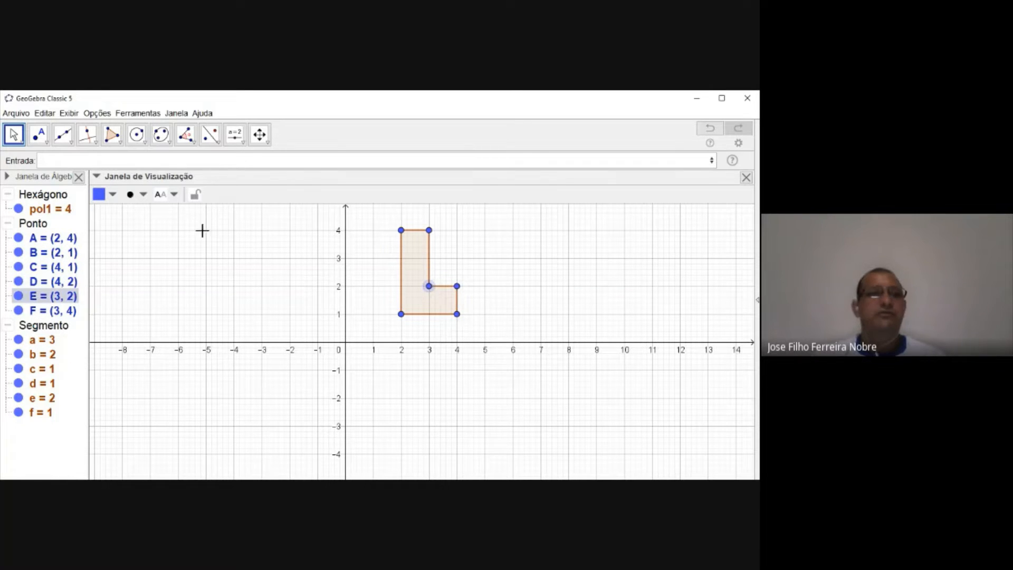
left_click(211, 257)
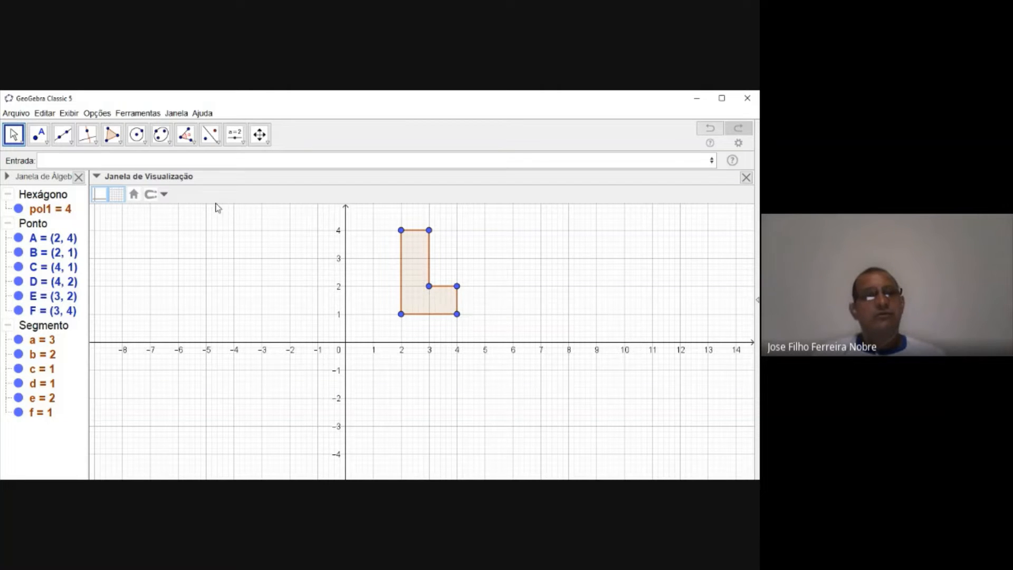
Step: Set point capturing to Desativar and move the hexagon so vertex A is at about (1.6, 4)
left_click(164, 195)
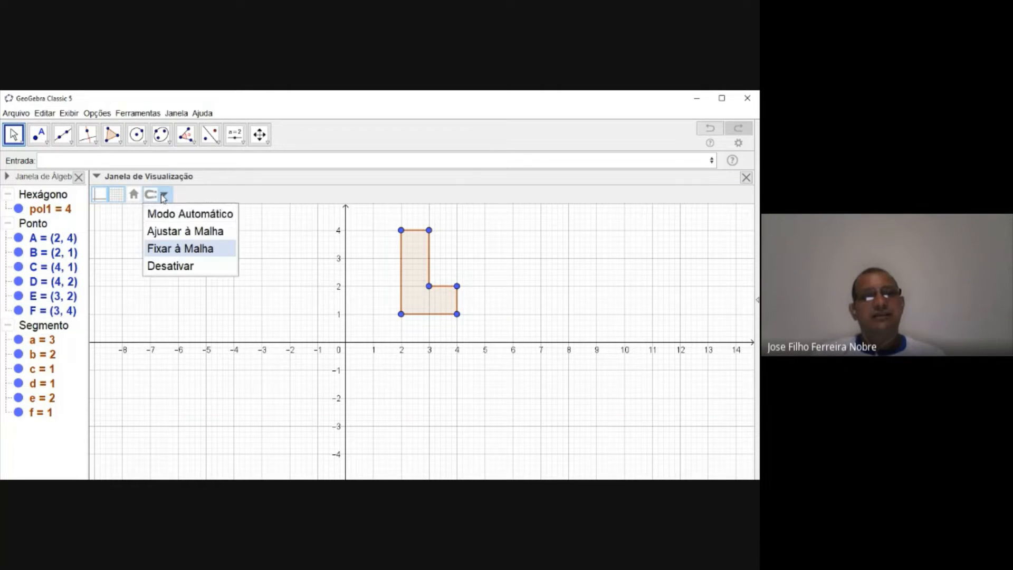
left_click(180, 266)
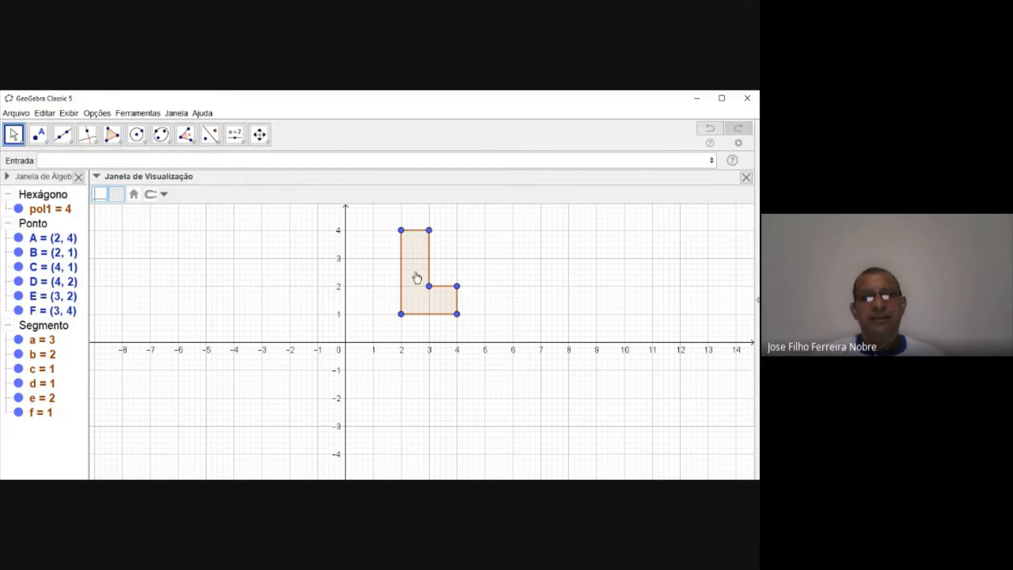
mouse_move(416, 278)
left_mouse_down()
mouse_move(378, 283)
mouse_move(405, 278)
left_mouse_up()
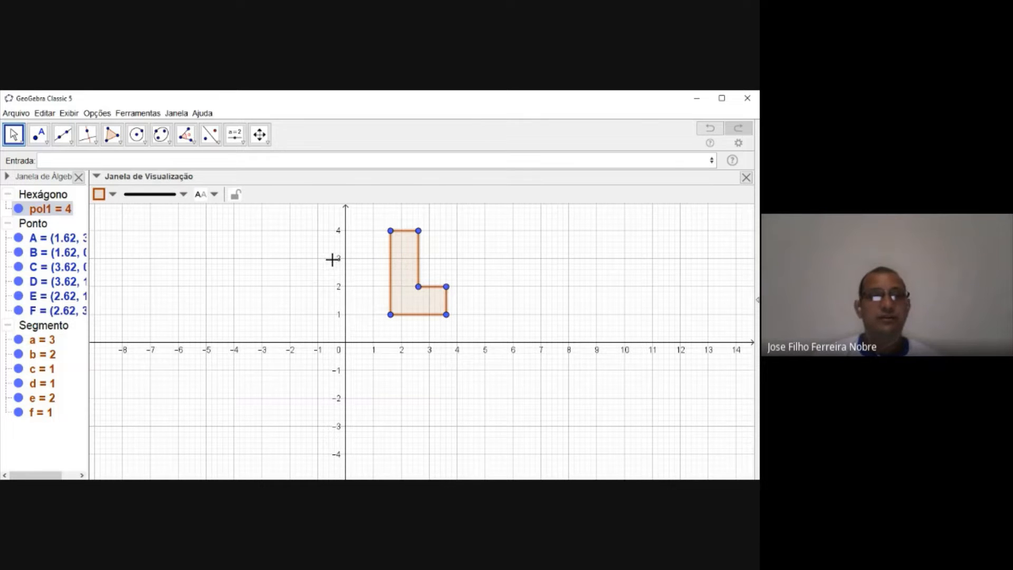
Step: Try reflecting the L-shaped hexagon across the y-axis, and undo the reflection
left_click(211, 139)
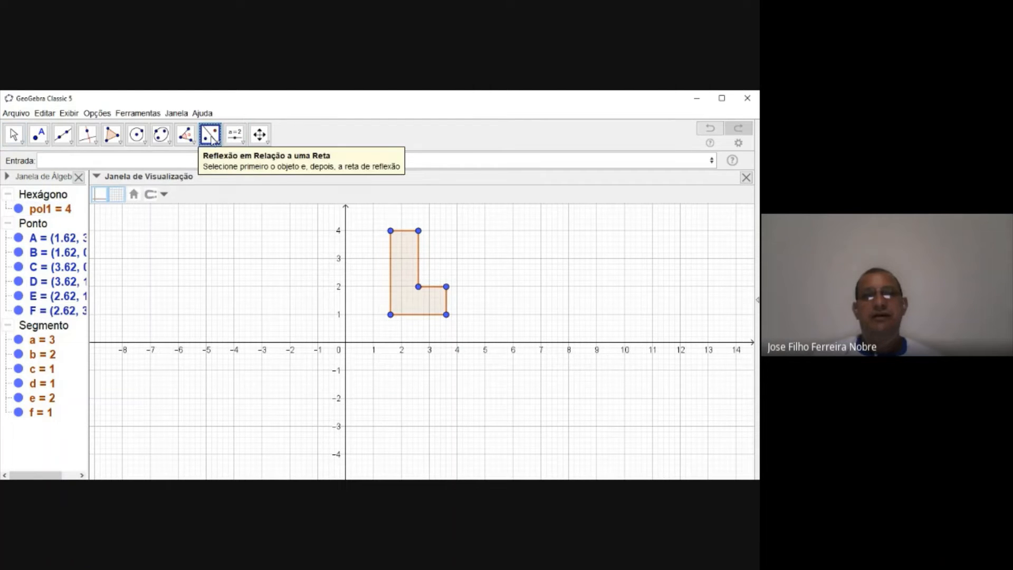
left_click(211, 138)
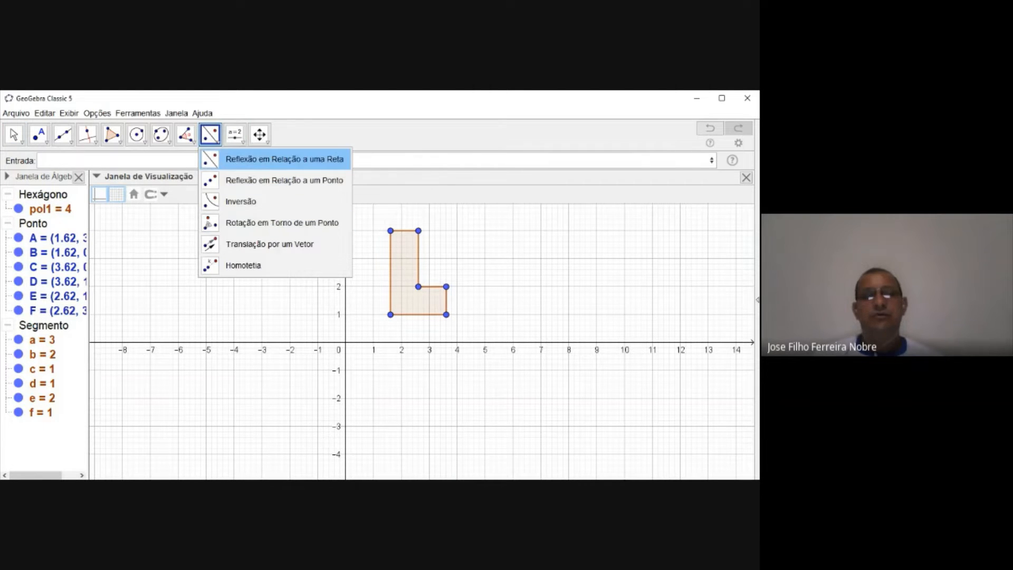
left_click(296, 159)
left_click(407, 267)
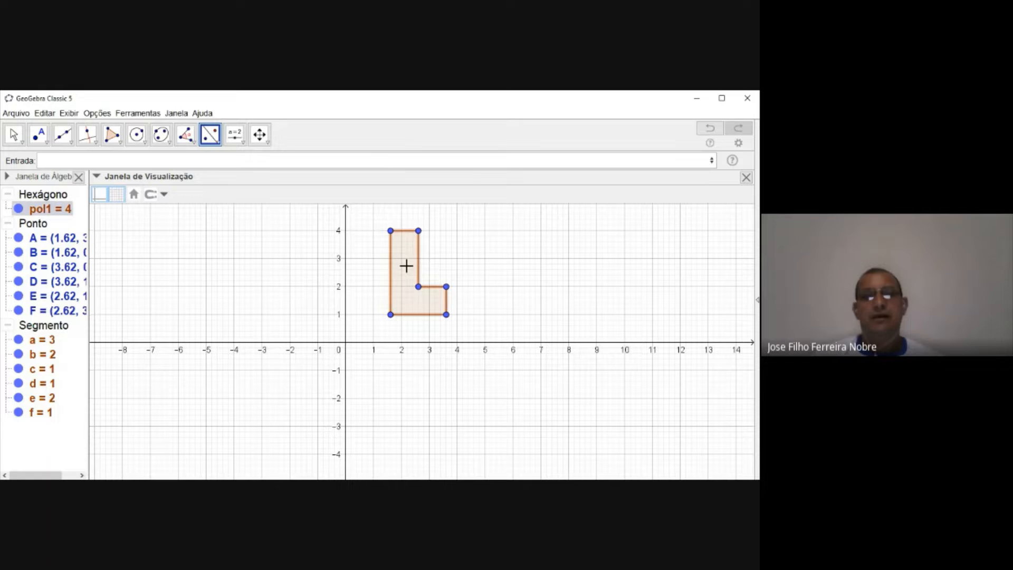
left_click(345, 274)
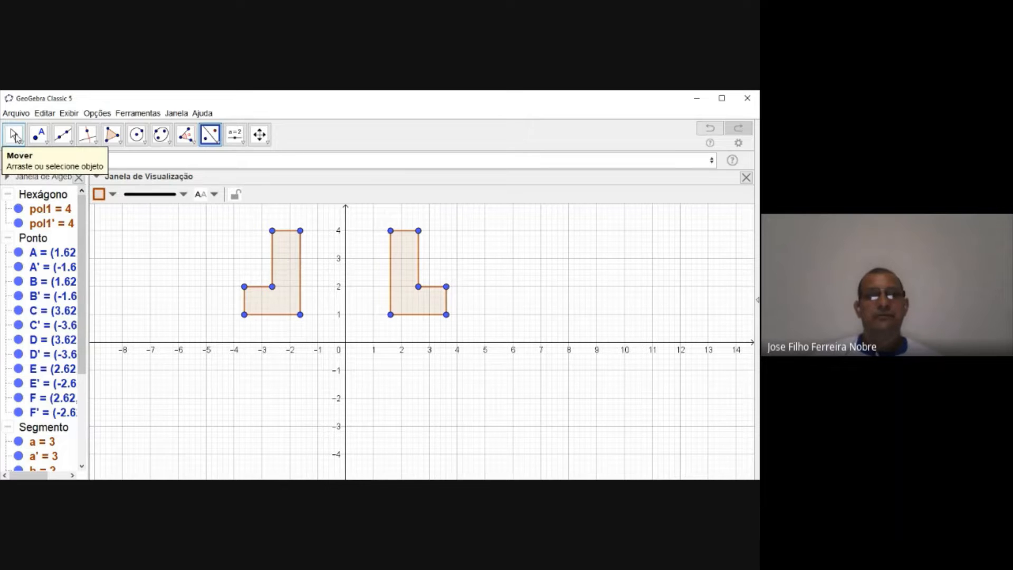
left_click(13, 134)
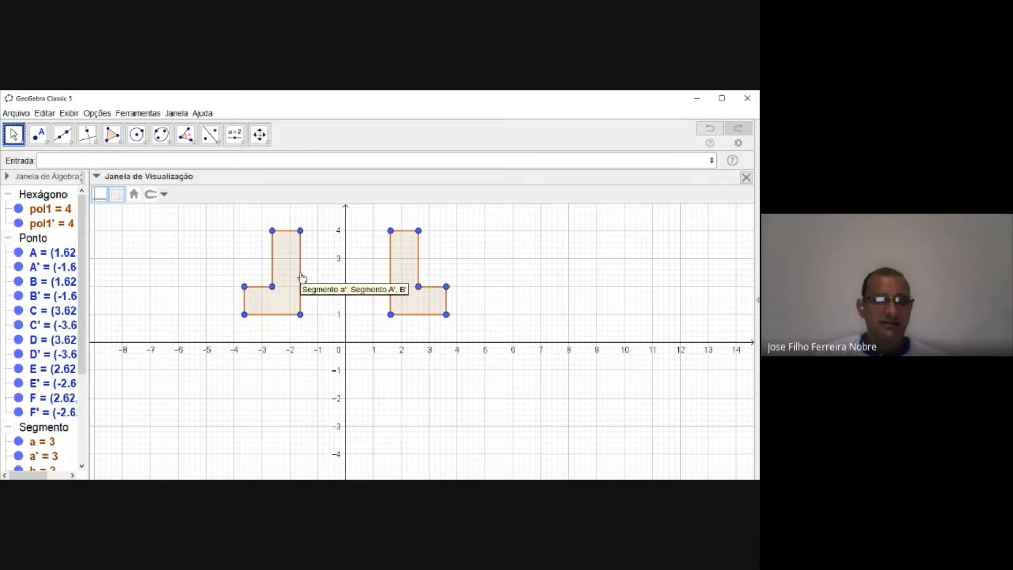
key("ctrl+z")
key("ctrl+z")
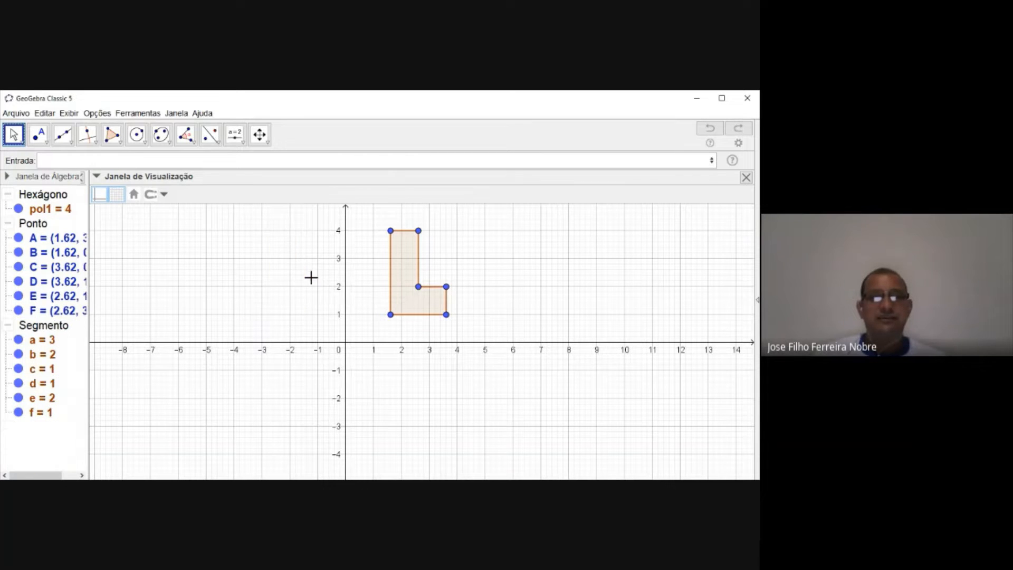
Step: Move the hexagon so vertex A is at about (1, 4), and reflect it across the y-axis
mouse_move(406, 277)
left_mouse_down()
mouse_move(422, 269)
mouse_move(391, 276)
left_mouse_up()
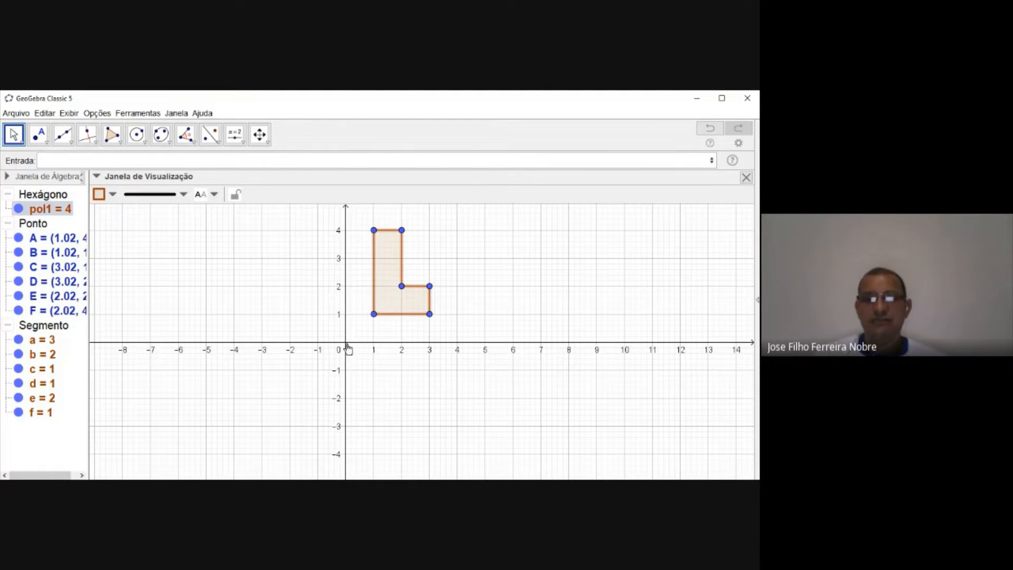
left_click(211, 134)
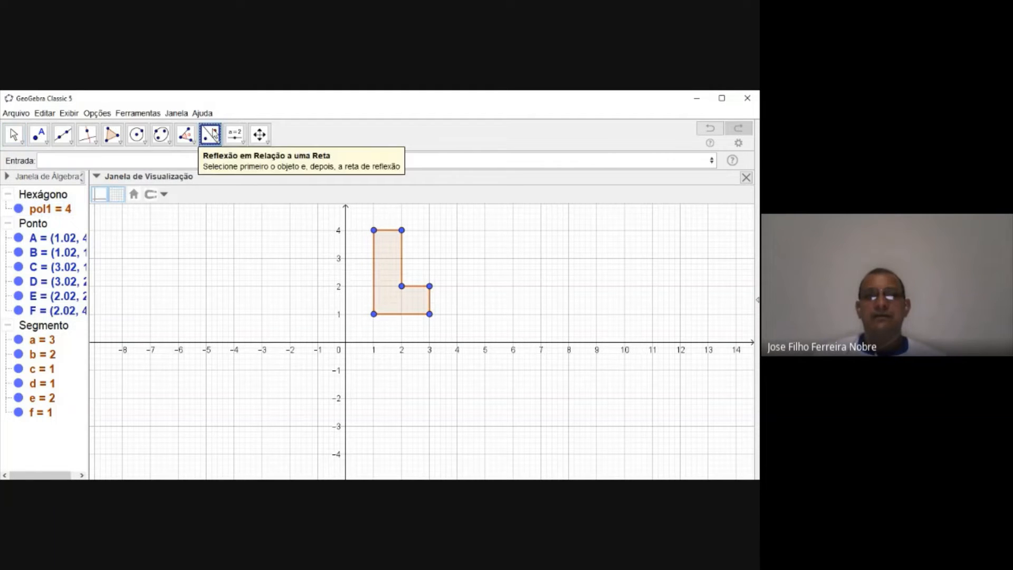
left_click(389, 261)
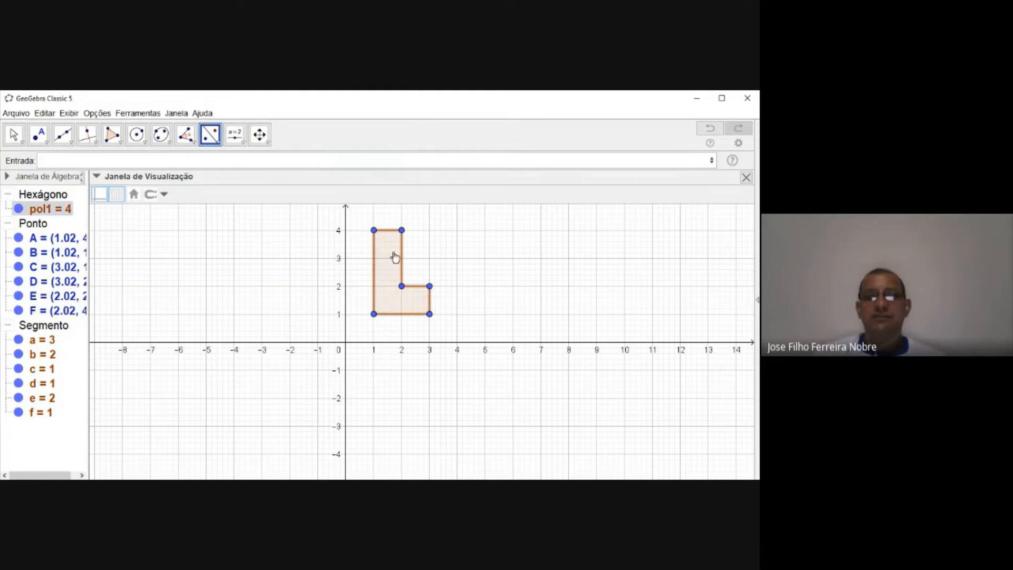
left_click(347, 280)
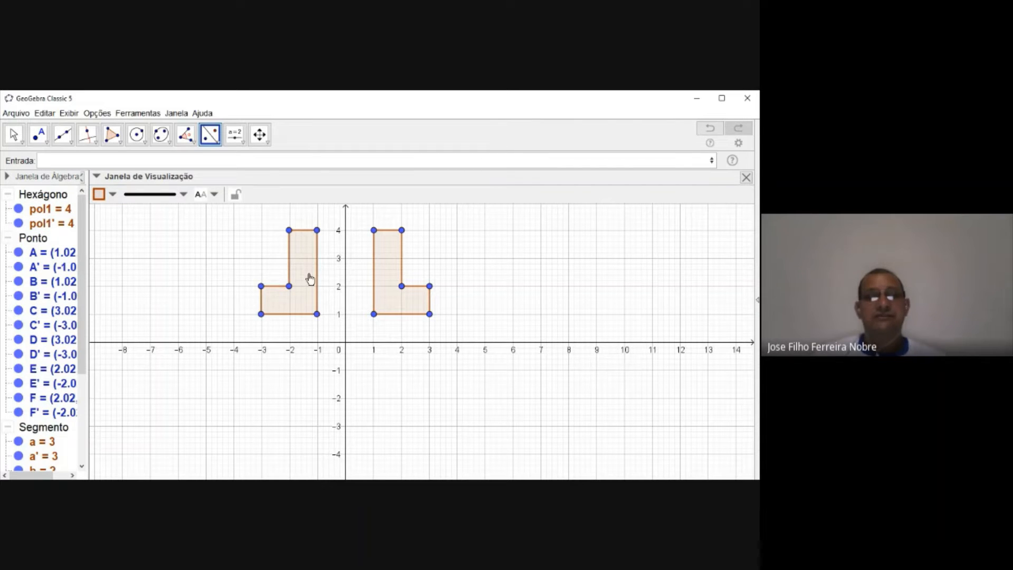
left_click(14, 135)
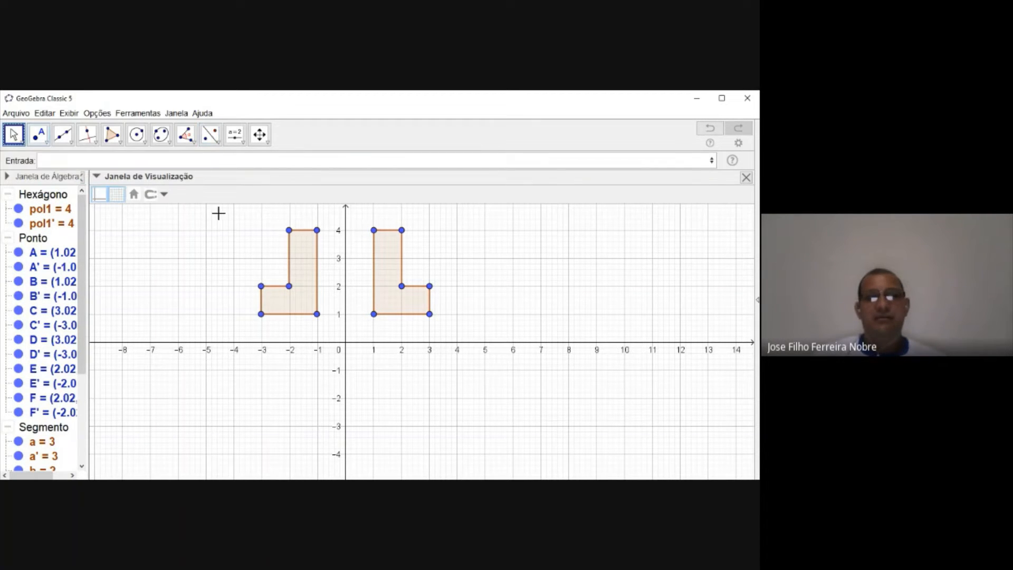
Step: Colour the original L-shaped hexagon dark green with a more opaque fill, and move it so vertex A is at about (1, 4)
mouse_move(387, 278)
left_mouse_down()
mouse_move(412, 296)
mouse_move(441, 289)
mouse_move(432, 262)
mouse_move(395, 258)
mouse_move(378, 273)
mouse_move(394, 291)
mouse_move(396, 274)
left_mouse_up()
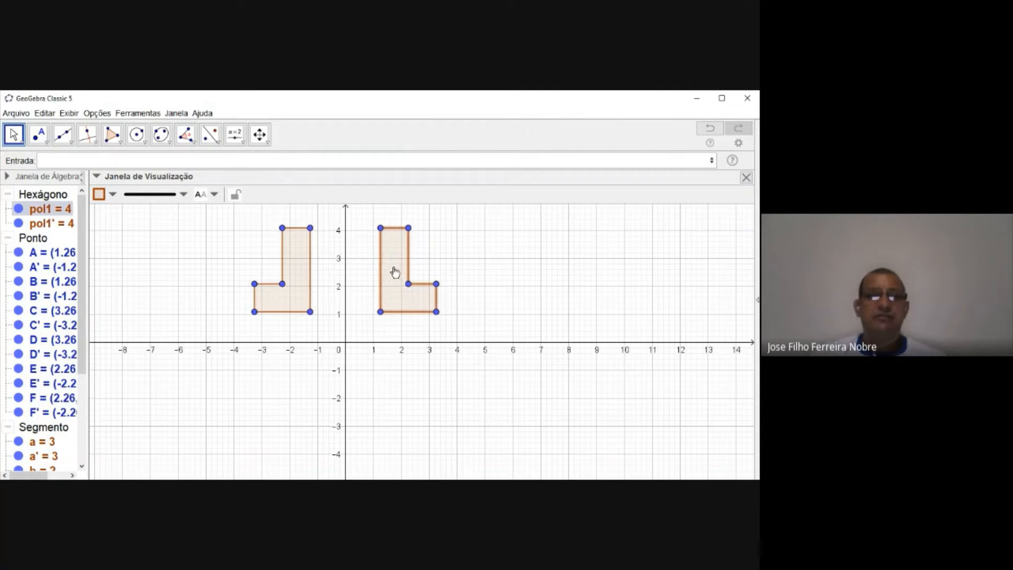
left_click(99, 194)
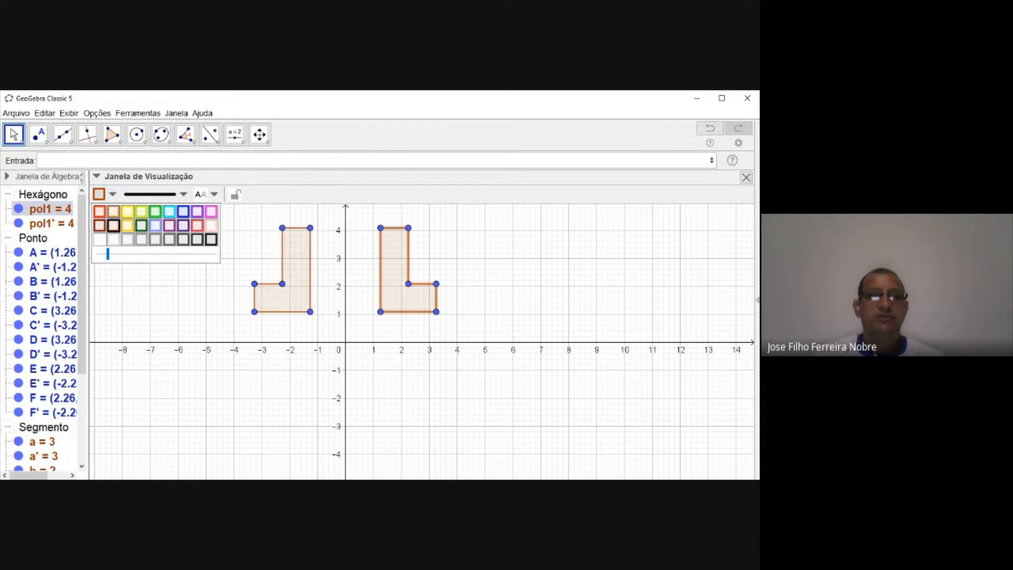
left_click(141, 225)
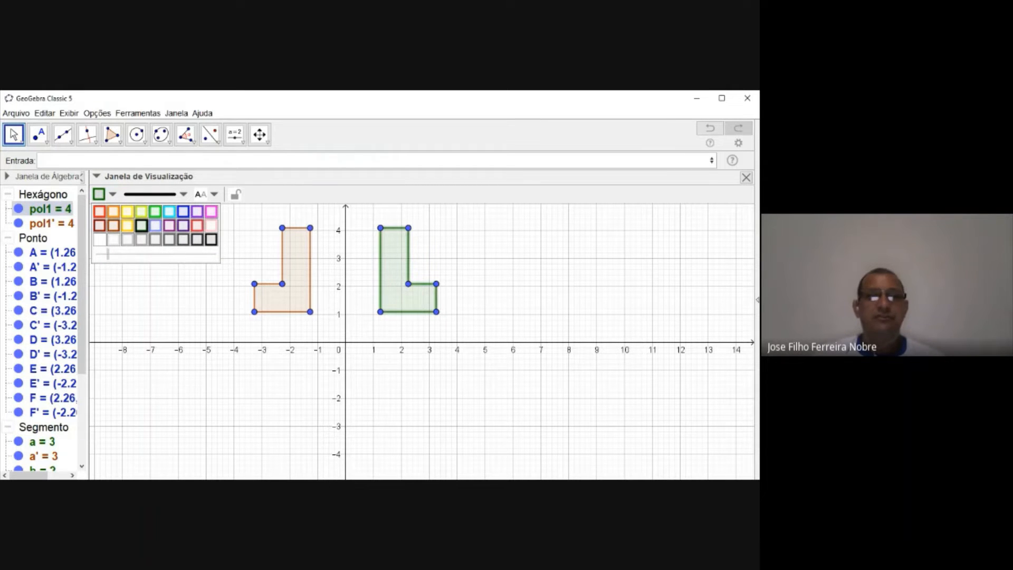
left_click_drag(108, 253, 134, 254)
left_click(443, 251)
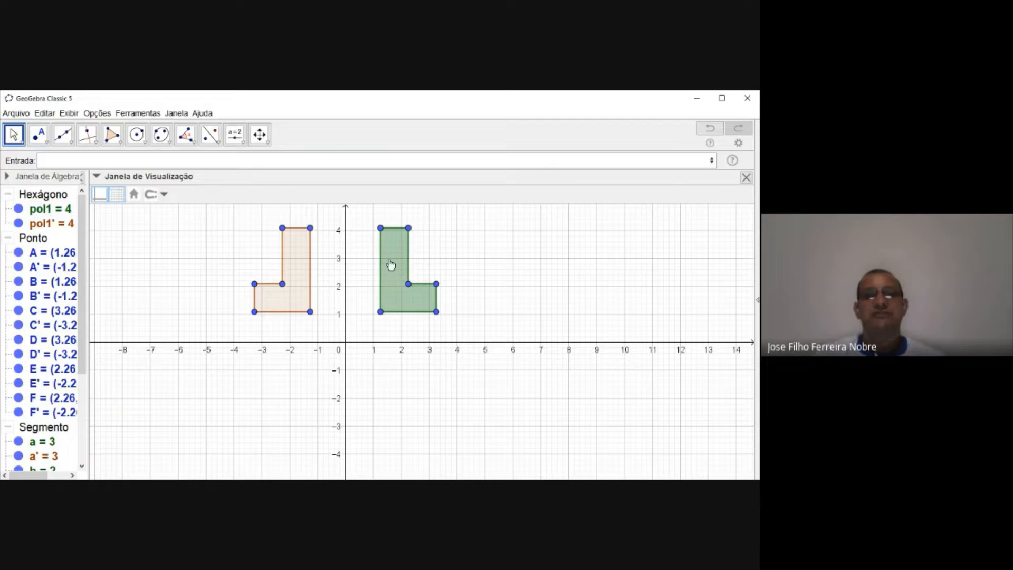
mouse_move(394, 270)
left_mouse_down()
mouse_move(430, 270)
mouse_move(403, 277)
mouse_move(410, 297)
mouse_move(381, 335)
mouse_move(384, 308)
mouse_move(402, 273)
mouse_move(421, 276)
mouse_move(405, 376)
mouse_move(369, 391)
mouse_move(400, 386)
mouse_move(399, 365)
mouse_move(452, 344)
mouse_move(515, 334)
mouse_move(416, 321)
mouse_move(371, 274)
mouse_move(402, 282)
mouse_move(388, 272)
left_mouse_up()
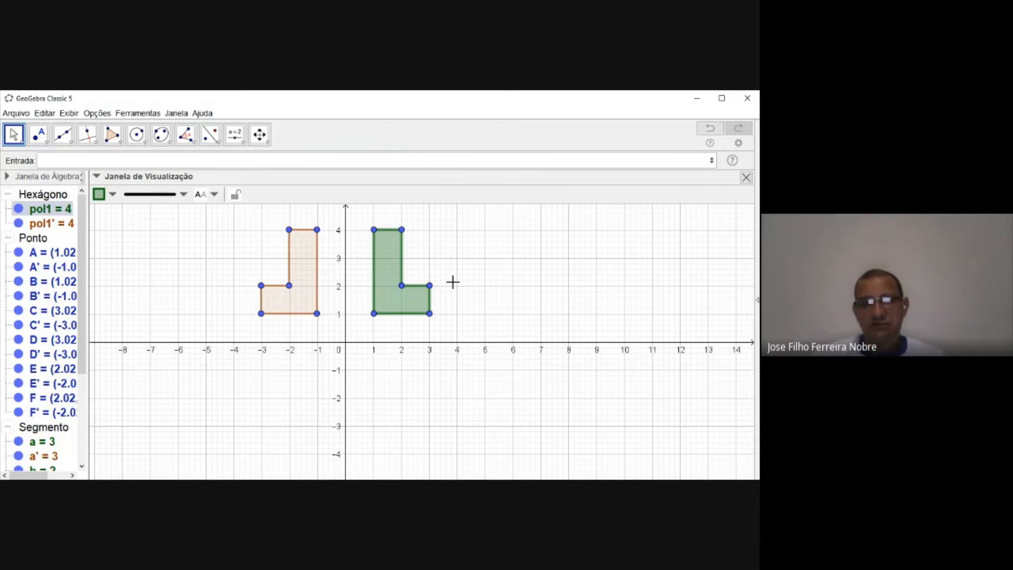
Step: Resize the program window to be taller and narrower, keeping both hexagons in view
left_click_drag(458, 478, 463, 489)
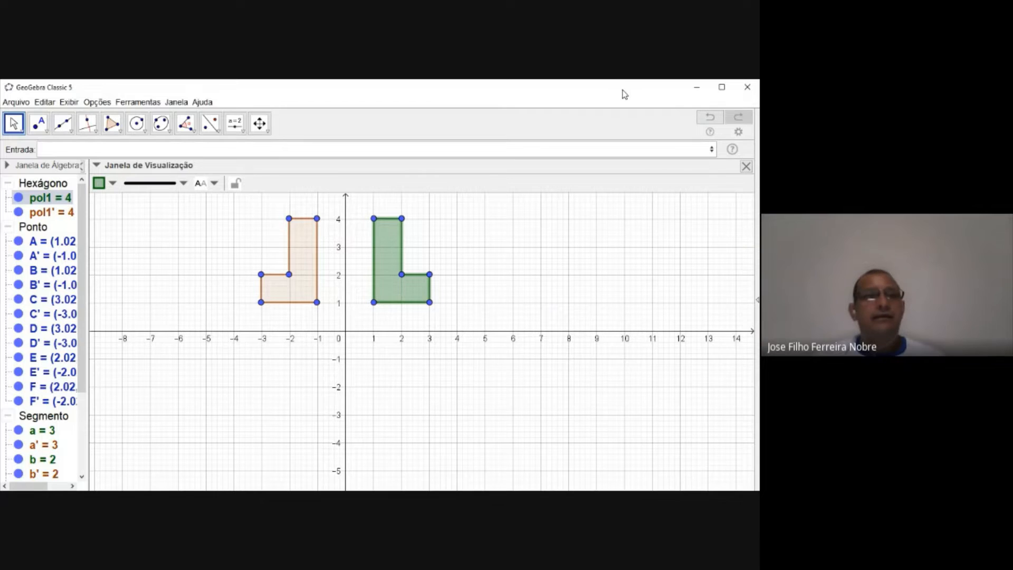
left_click_drag(623, 90, 606, 71)
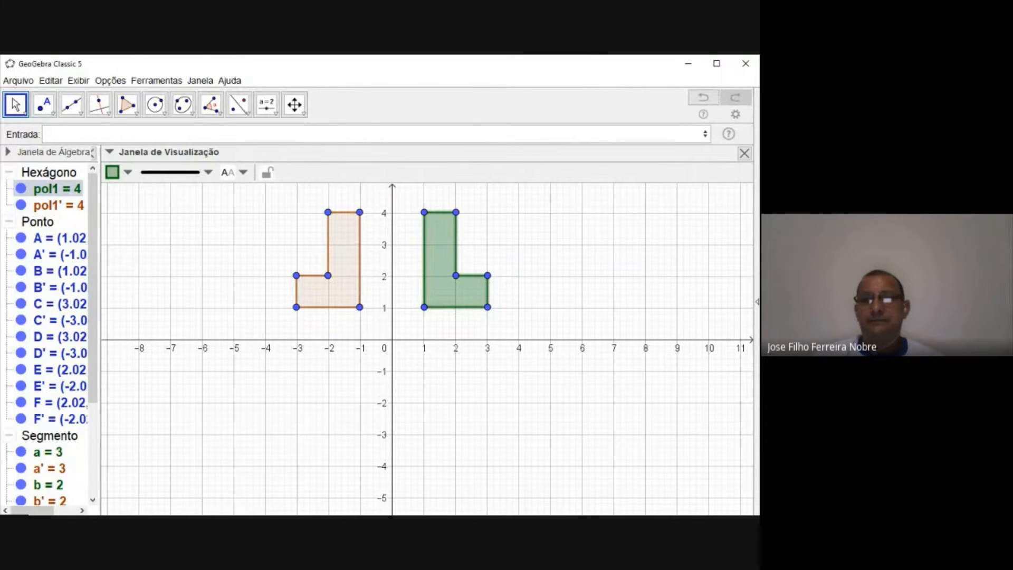
left_click_drag(758, 364, 627, 364)
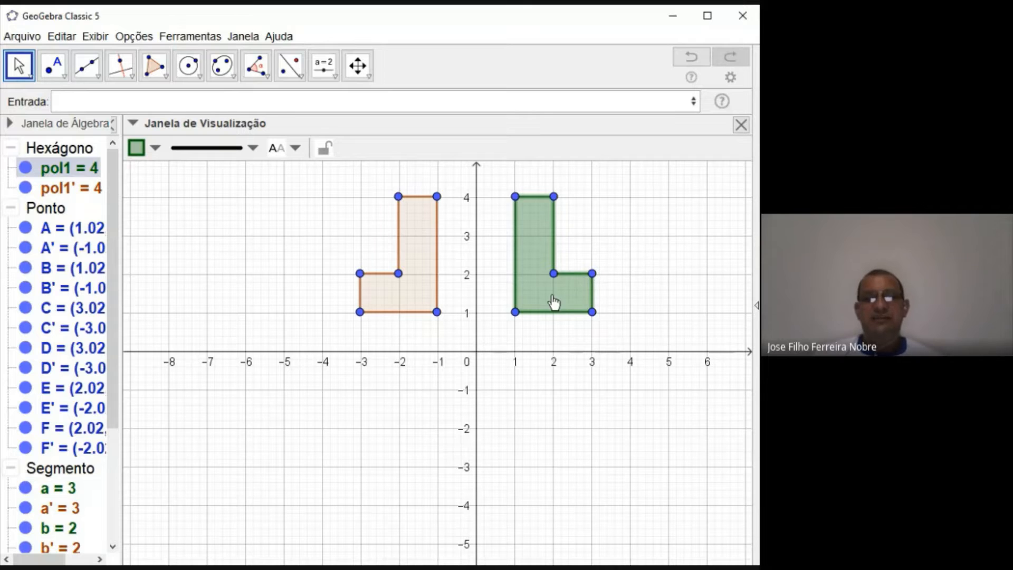
Step: Move the green hexagon so vertex A is at about (0.9, 4.5), and reflect it across the x-axis
mouse_move(546, 302)
left_mouse_down()
mouse_move(523, 288)
mouse_move(559, 280)
mouse_move(527, 287)
mouse_move(541, 286)
left_mouse_up()
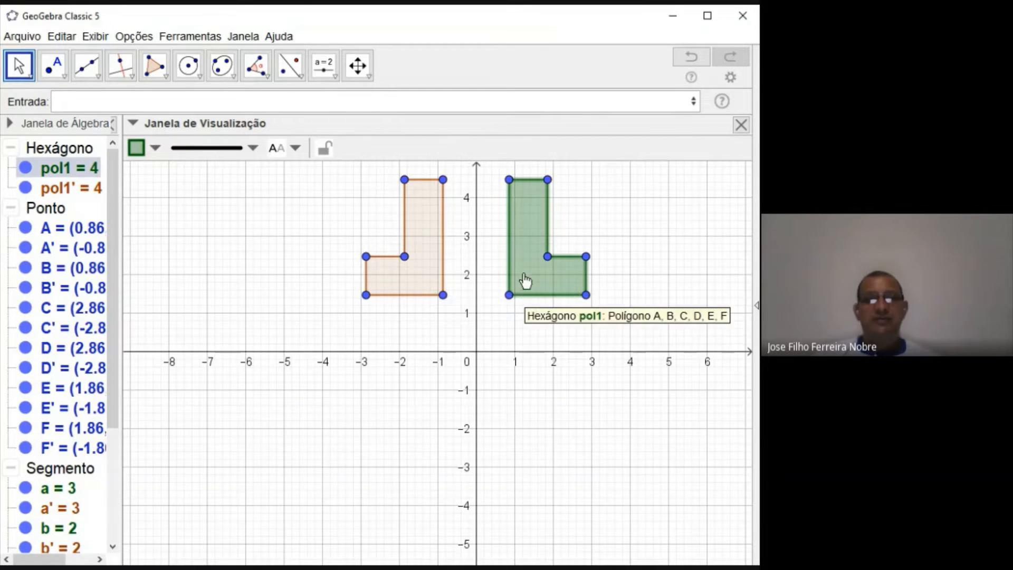
left_click(290, 65)
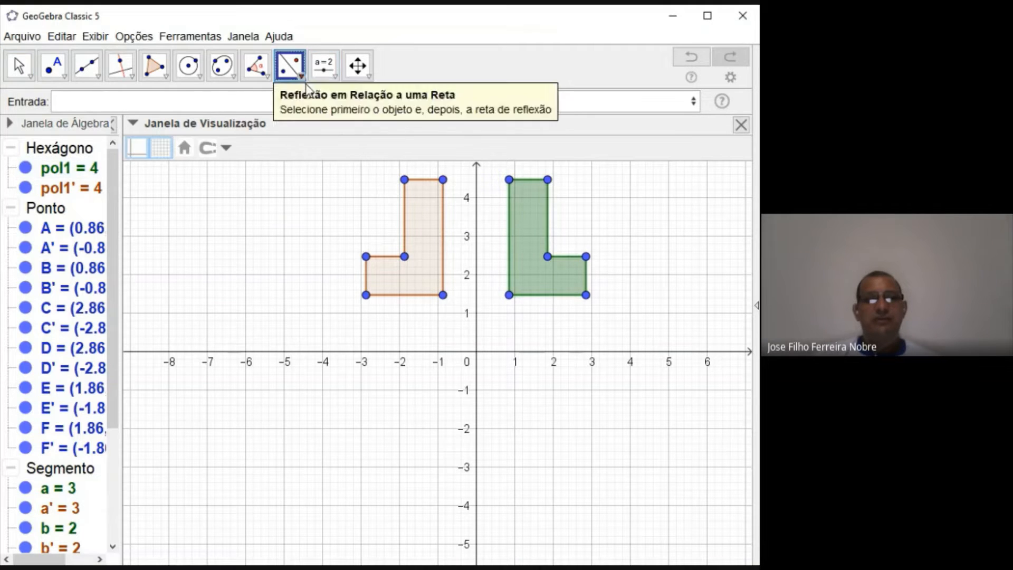
left_click(548, 354)
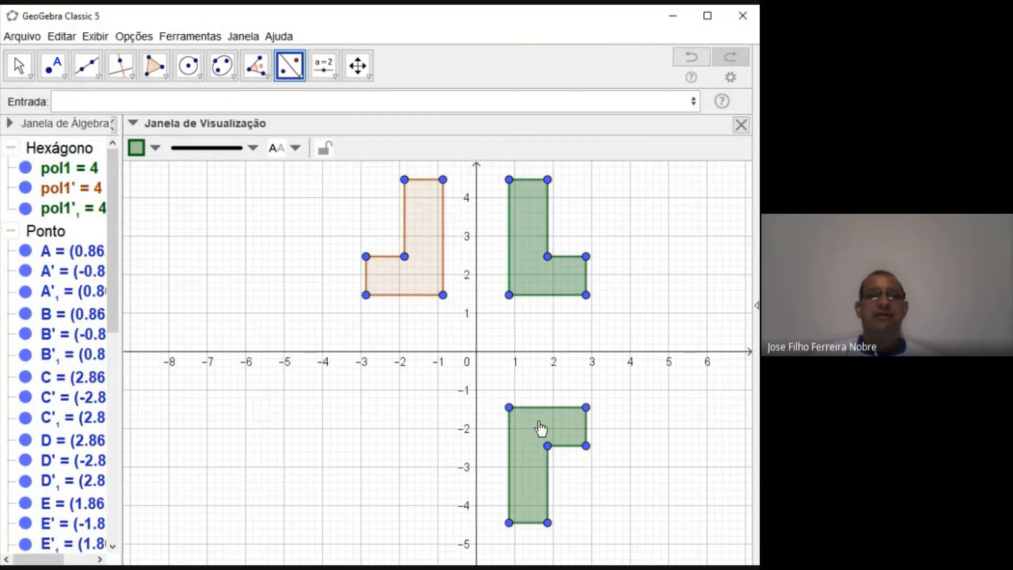
Step: Colour the hexagon's reflection below the x-axis blue and make its fill more opaque
left_click(19, 65)
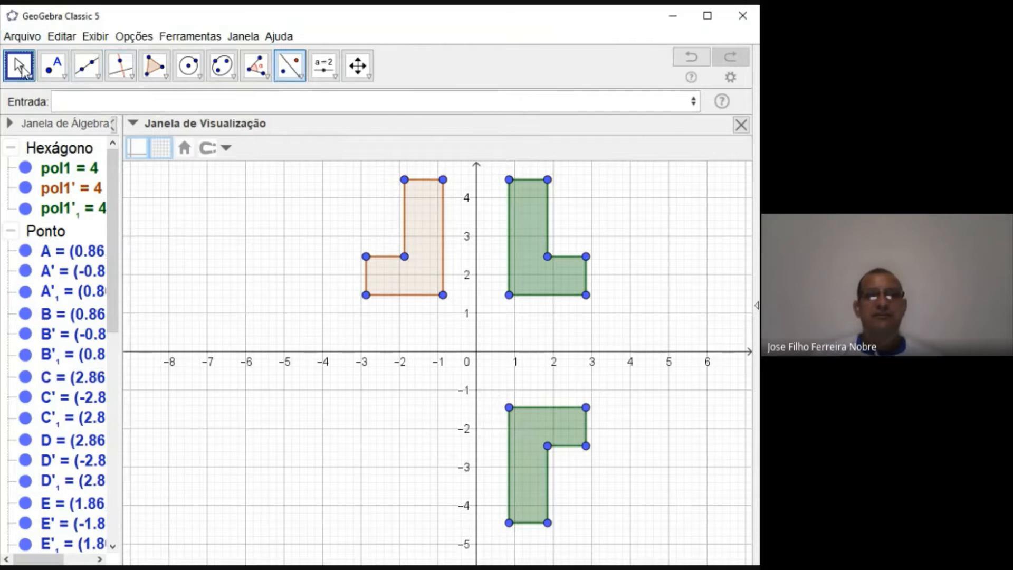
right_click(530, 420)
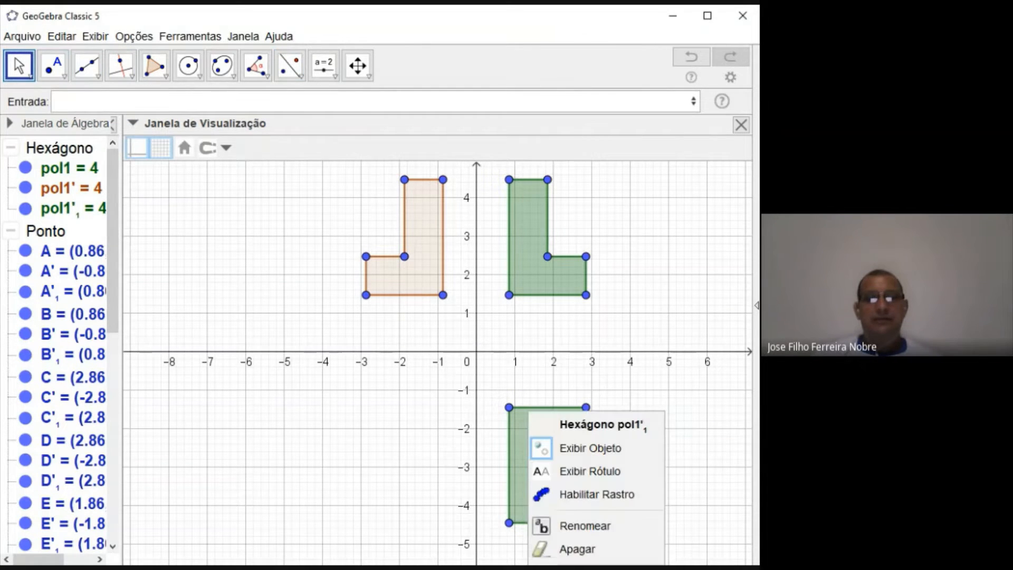
left_click(499, 389)
left_click(534, 420)
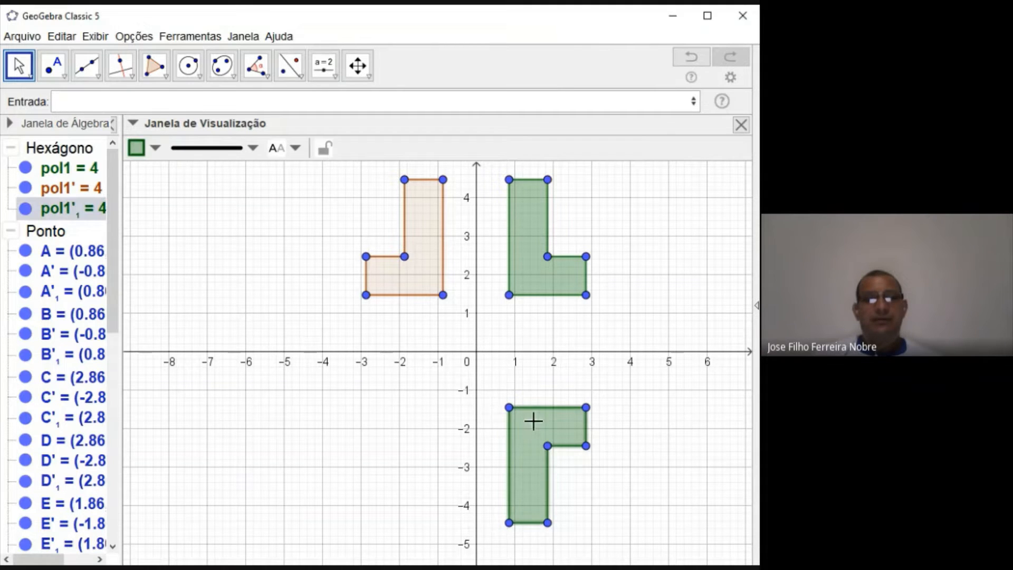
left_click(153, 147)
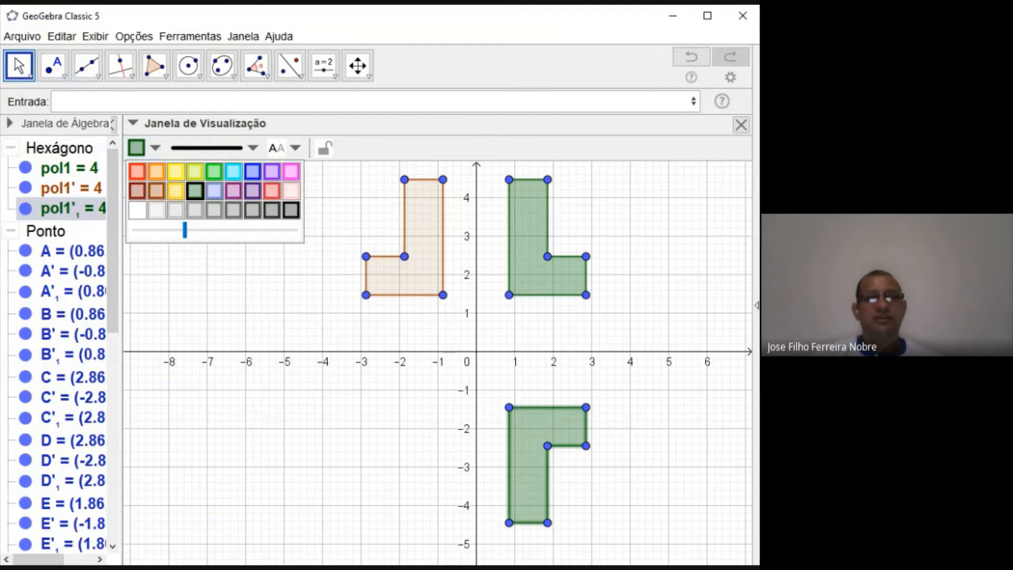
left_click(253, 172)
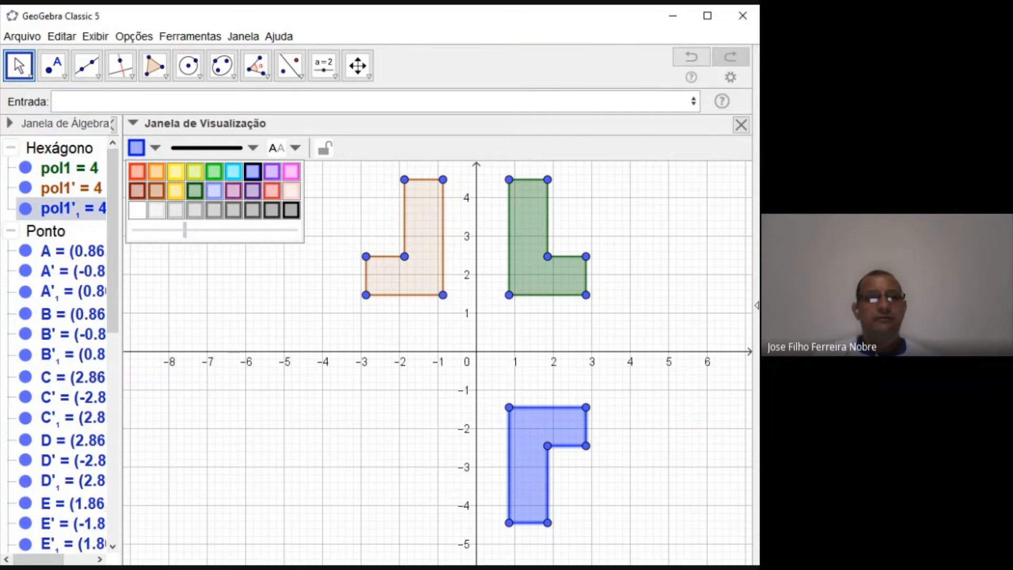
left_click_drag(184, 230, 206, 230)
left_click(686, 442)
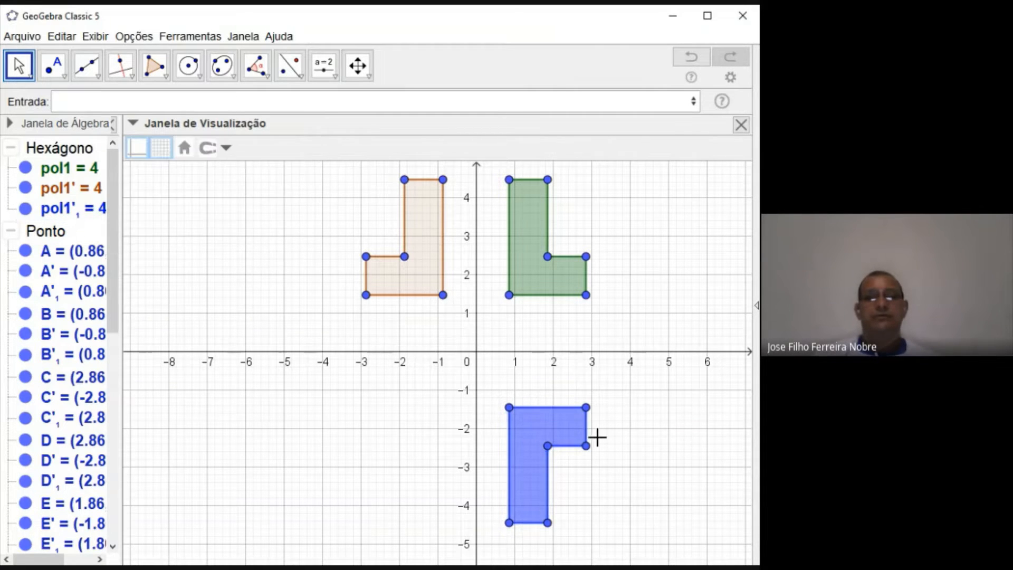
Step: Move the original green hexagon so vertex A is at about (1.8, 3.6), and place a point at the origin
left_click_drag(532, 258, 566, 283)
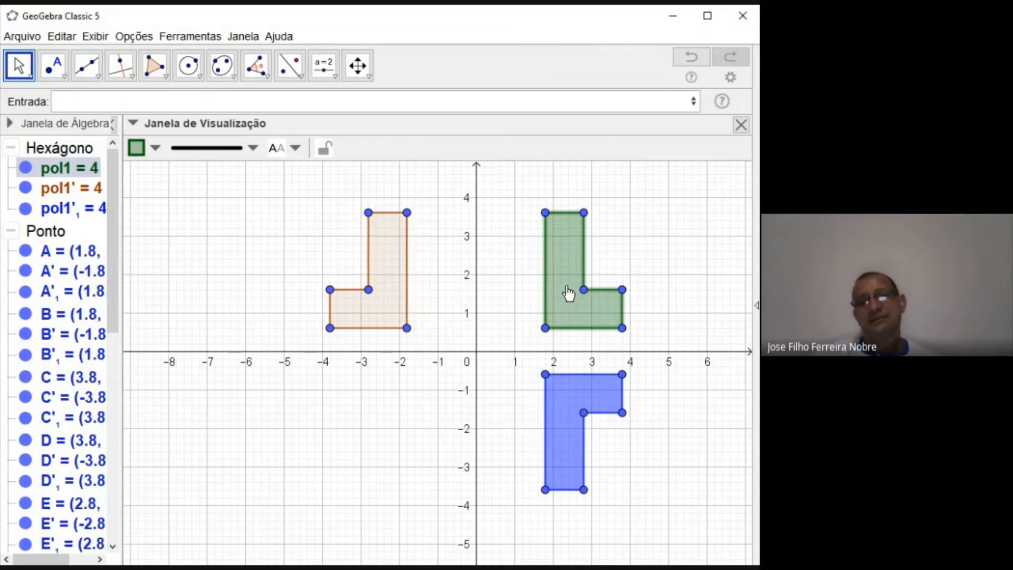
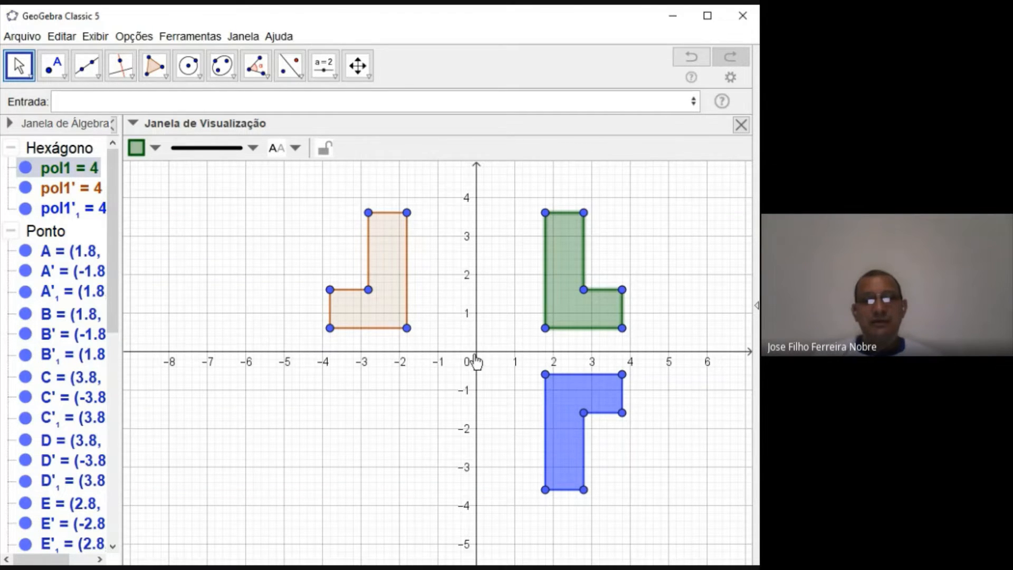
left_click(55, 67)
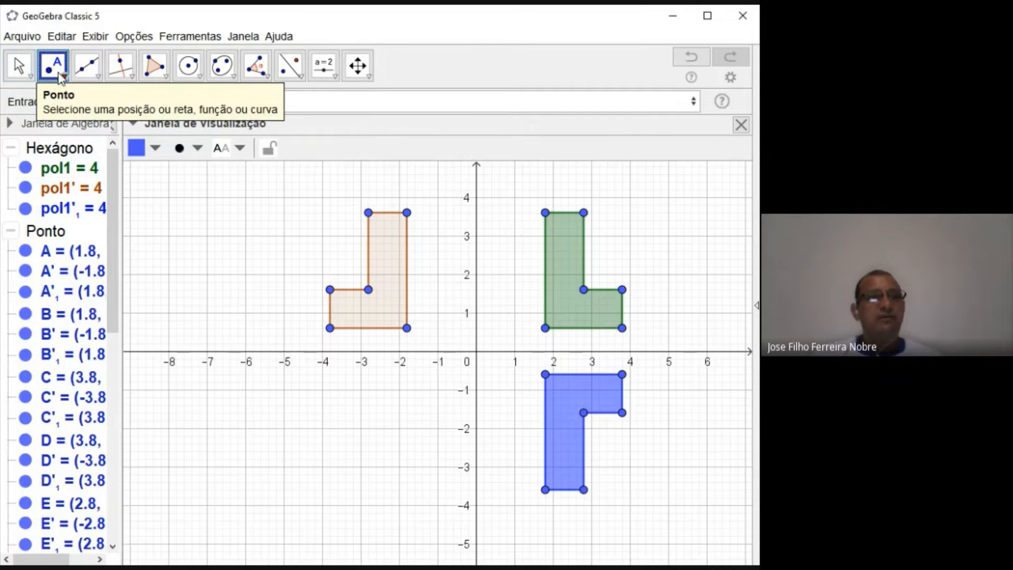
left_click(477, 351)
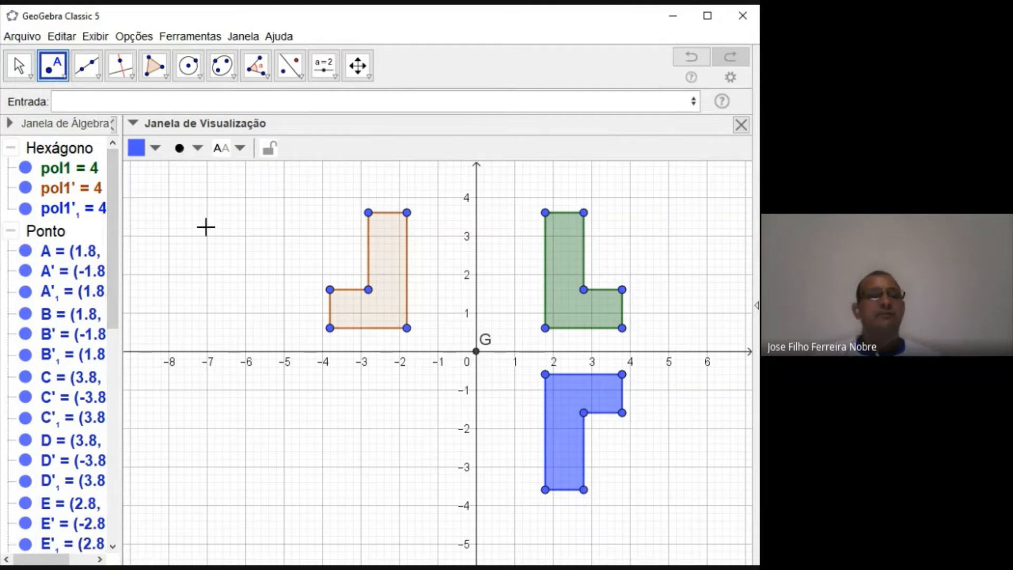
left_click(12, 73)
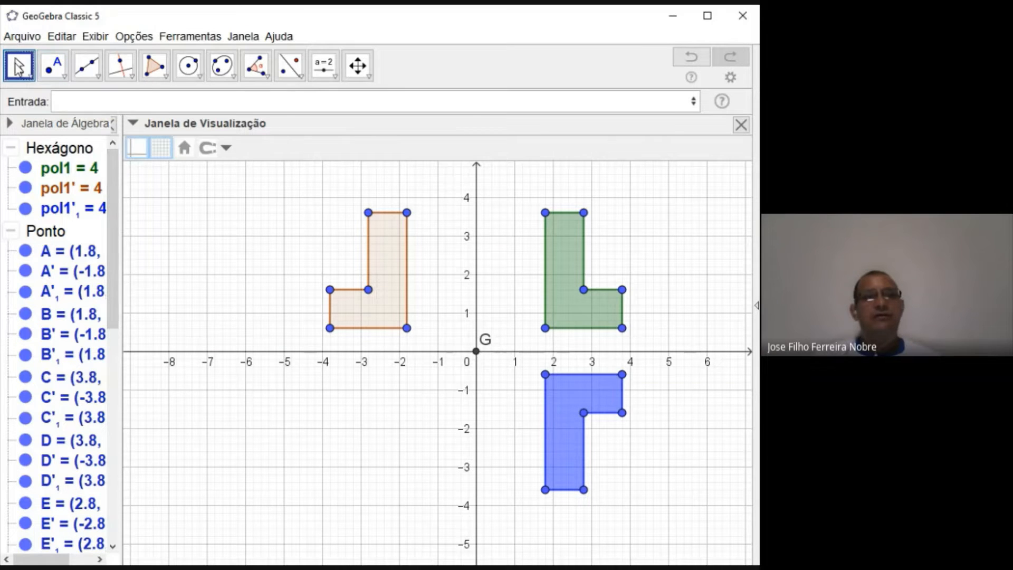
Step: Reflect the original green hexagon about point G at the origin using Reflexão em Relação a um Ponto
left_click(302, 77)
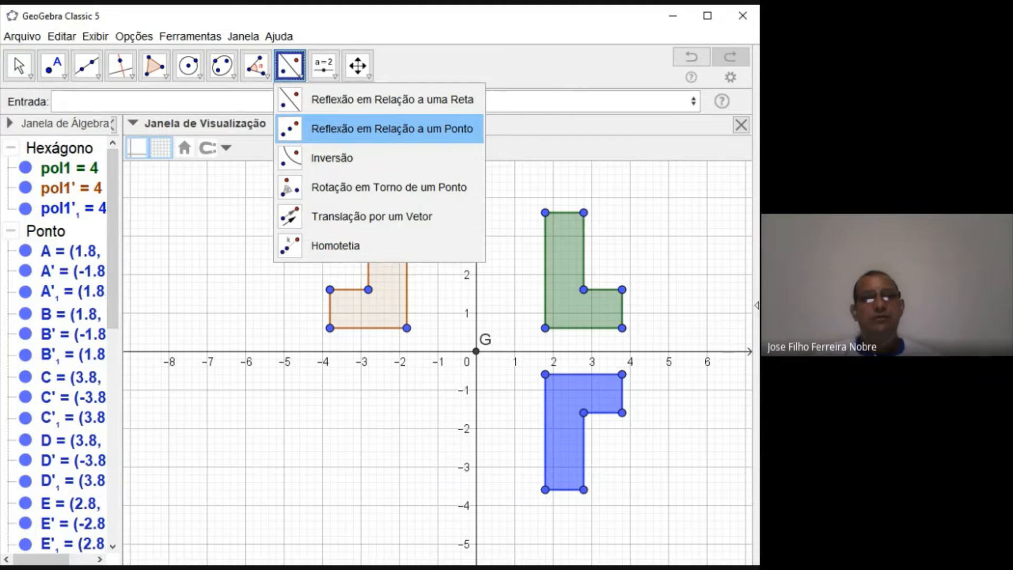
left_click(291, 130)
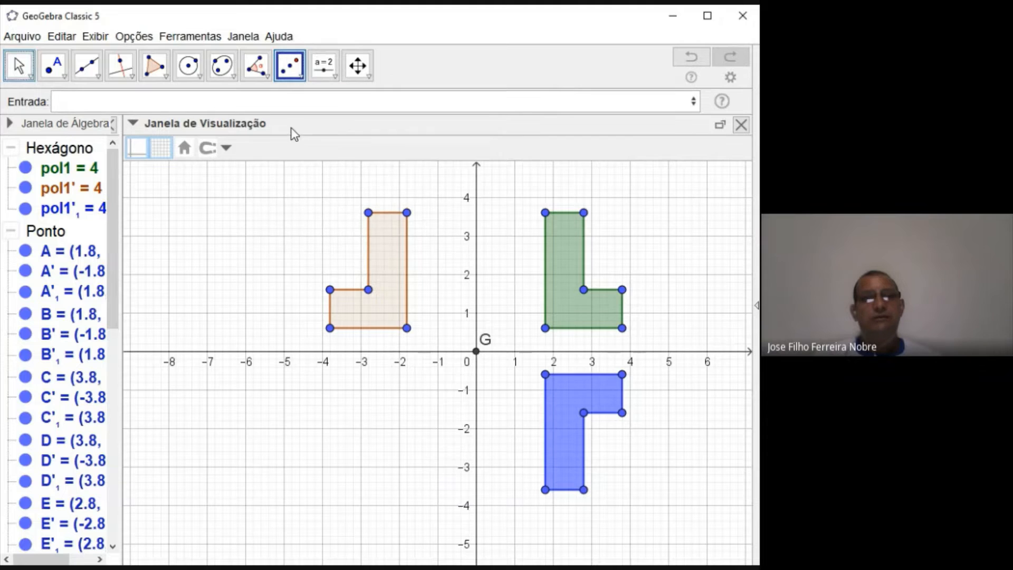
left_click(566, 262)
left_click(477, 352)
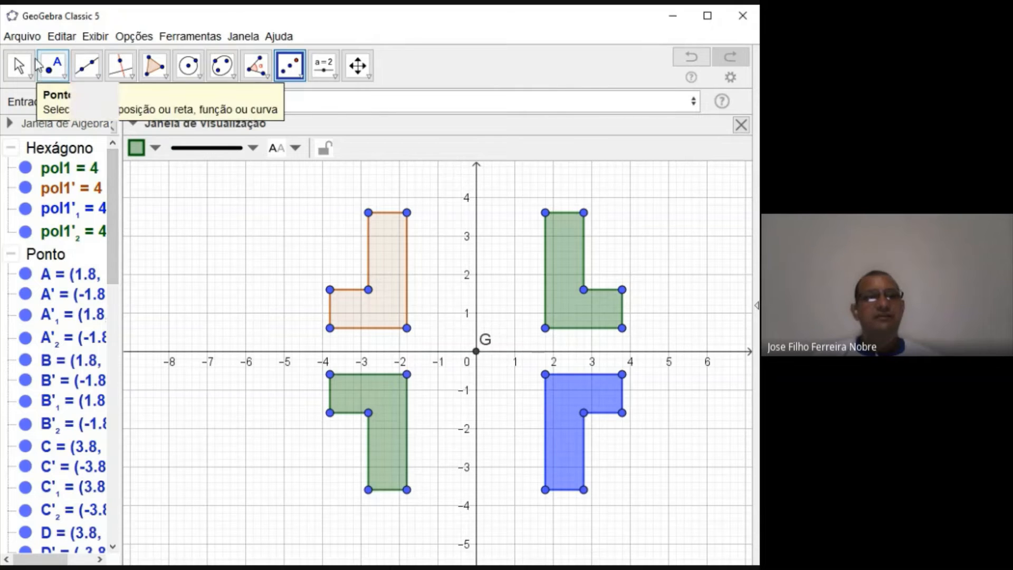
key("Escape")
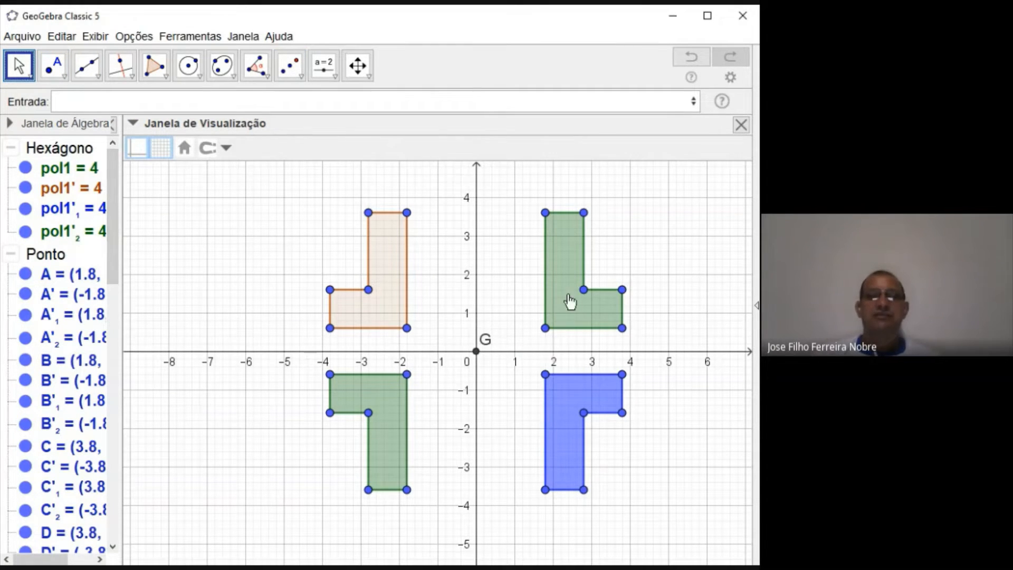
Step: Move the original hexagon's vertex A to about (1.2, 4), and reshape it with E at about (5.9, 4), D (4.9, 2) and F (3.1, 3)
left_click_drag(574, 305, 548, 296)
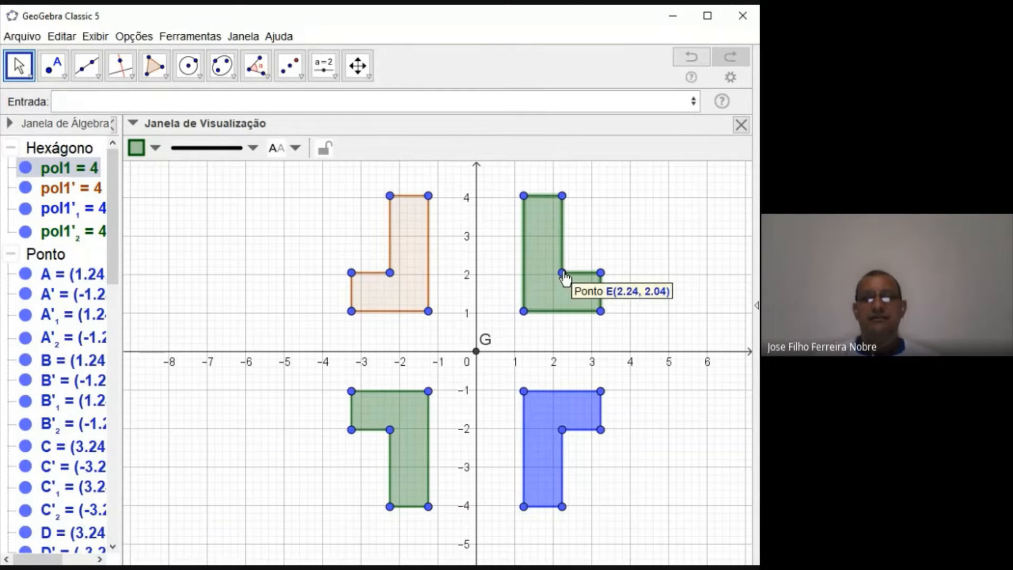
left_click_drag(562, 273, 705, 201)
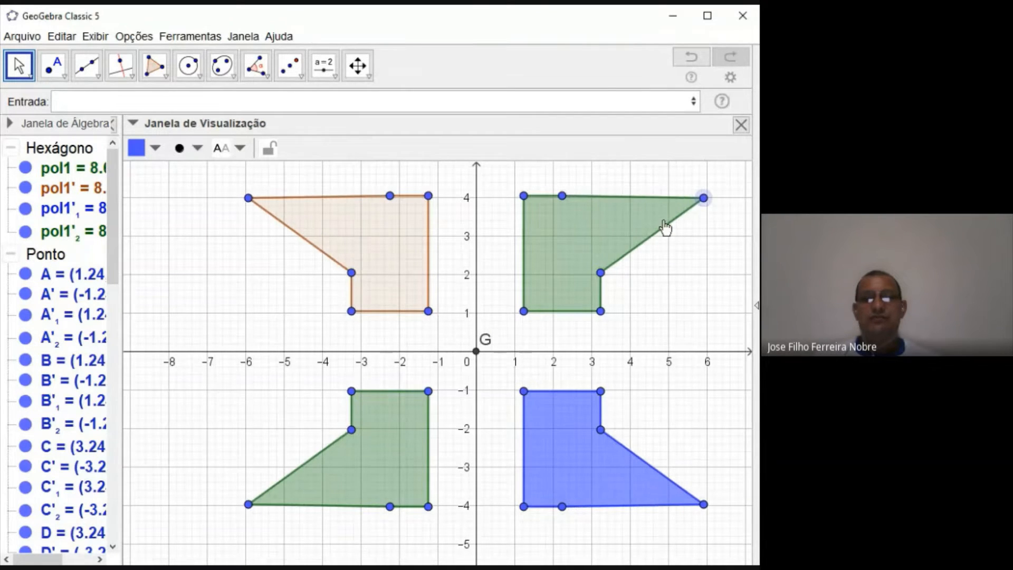
left_click_drag(602, 272, 666, 274)
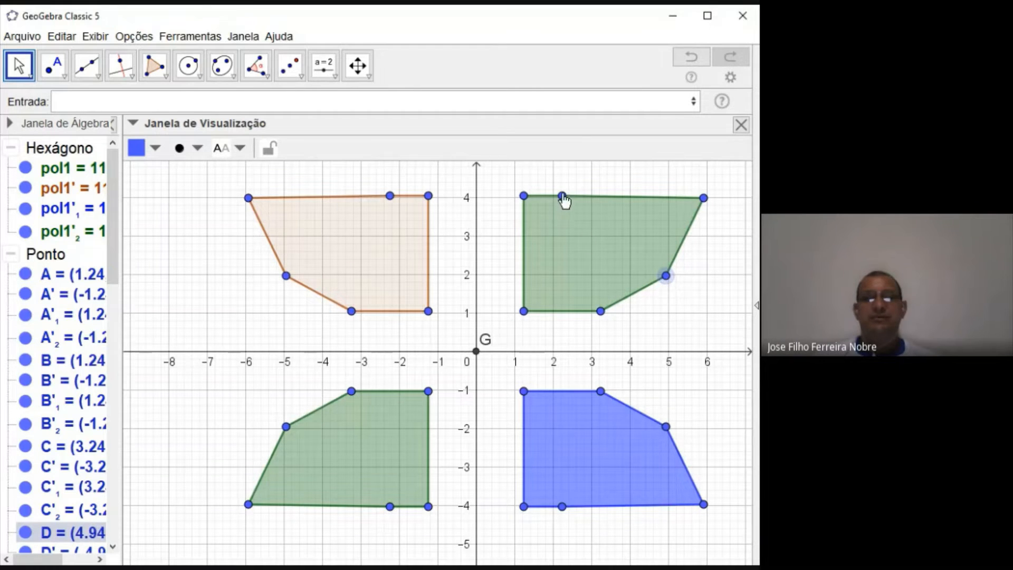
left_click_drag(562, 196, 594, 235)
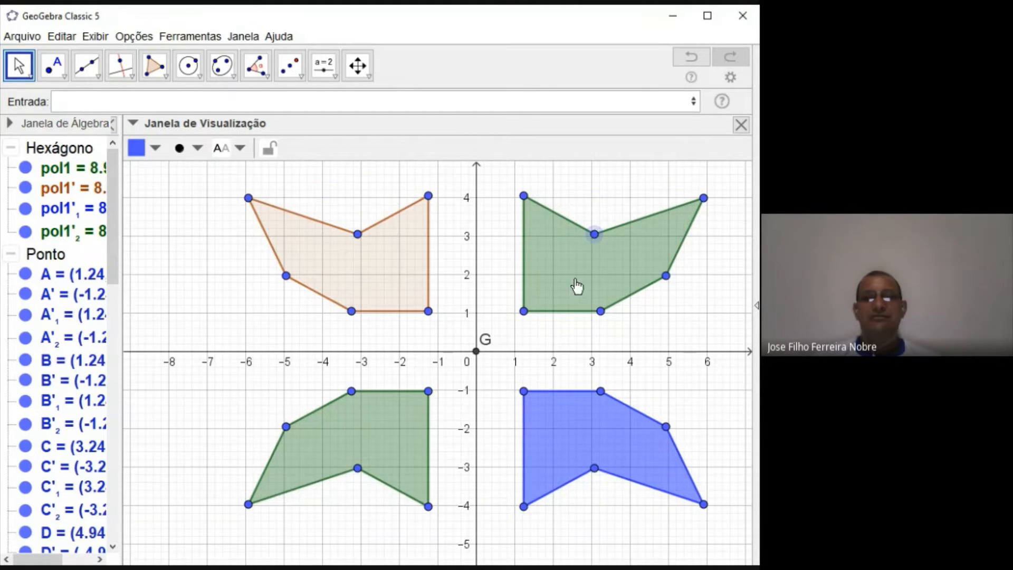
Step: Reshape the first-quadrant hexagon by its lower inner vertex, move it to touch both axes, and hide the grid and axes
left_click_drag(525, 312, 585, 307)
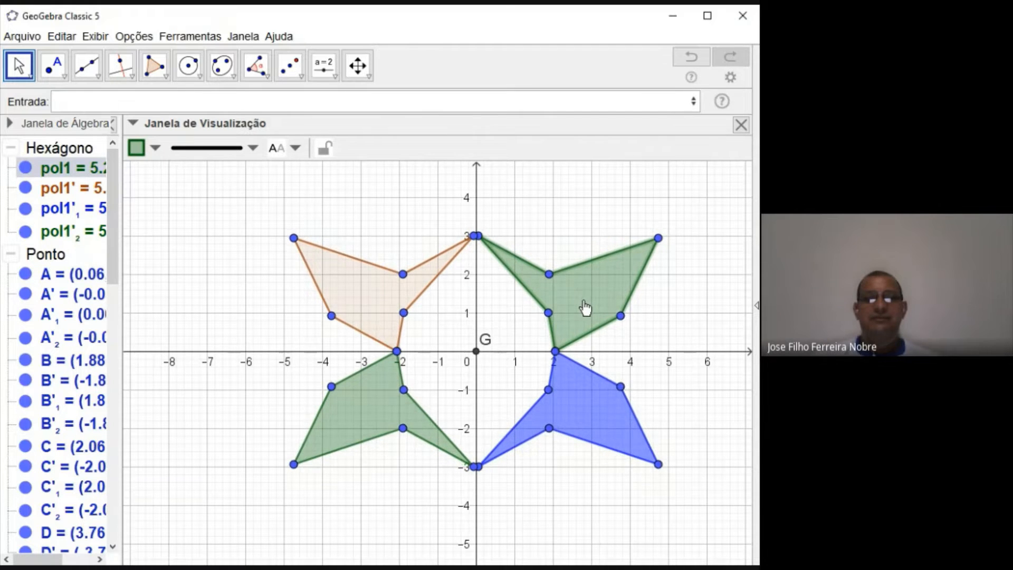
left_click(705, 311)
left_click(165, 151)
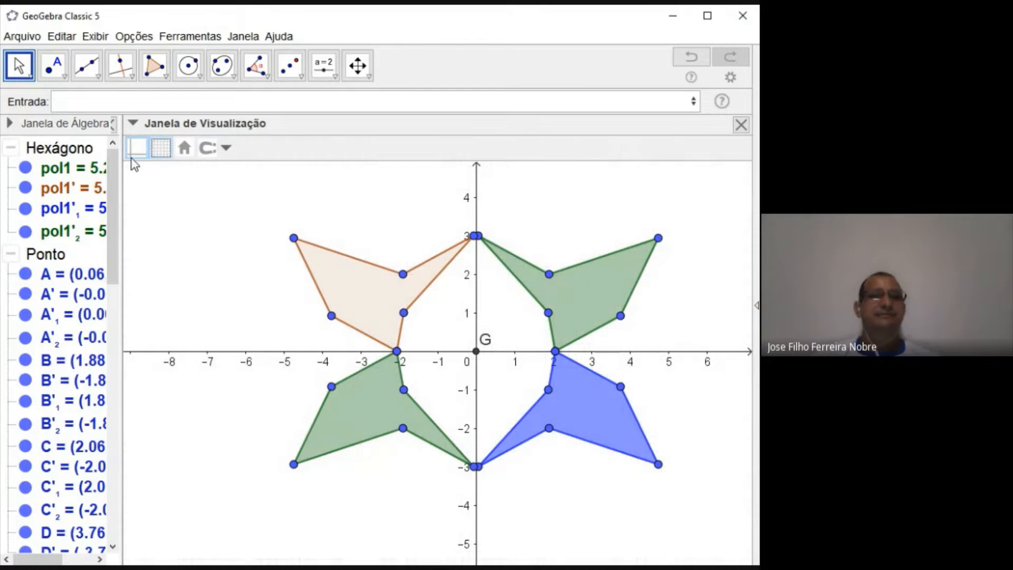
left_click(137, 149)
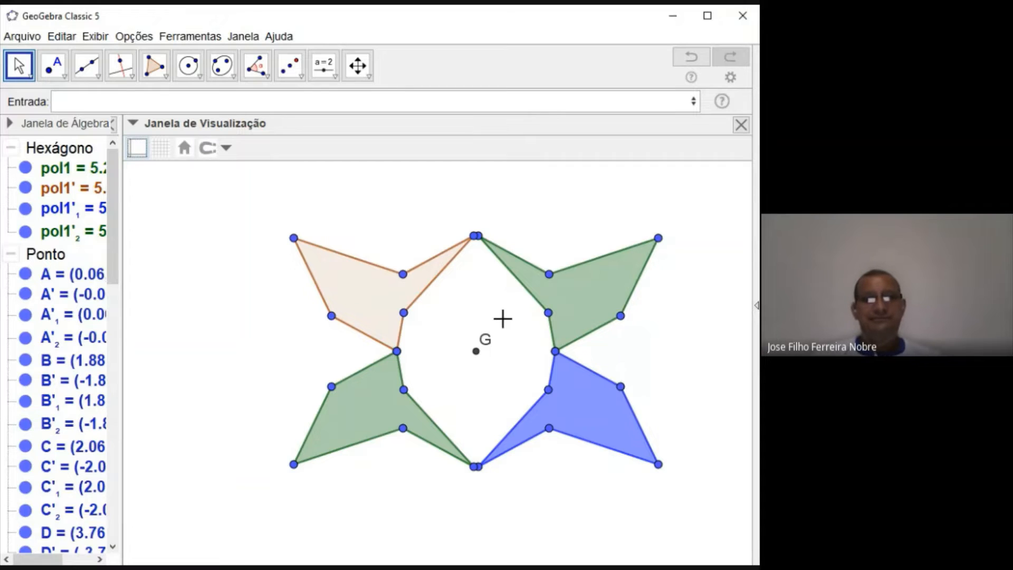
Step: Recolour the orange upper-left hexagon bright green and increase its fill opacity
left_click(379, 298)
left_click(153, 147)
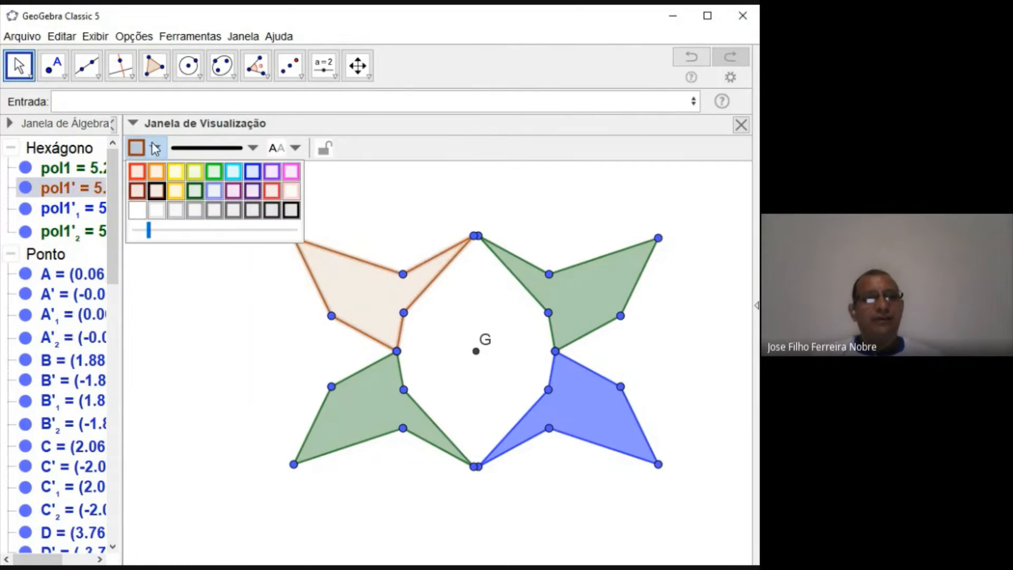
left_click(213, 172)
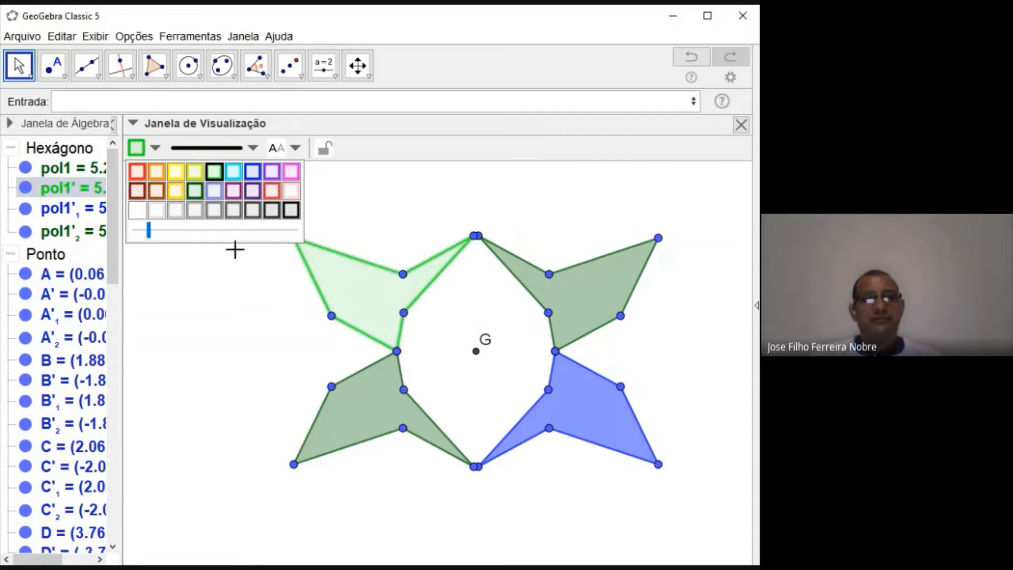
left_click_drag(148, 230, 227, 230)
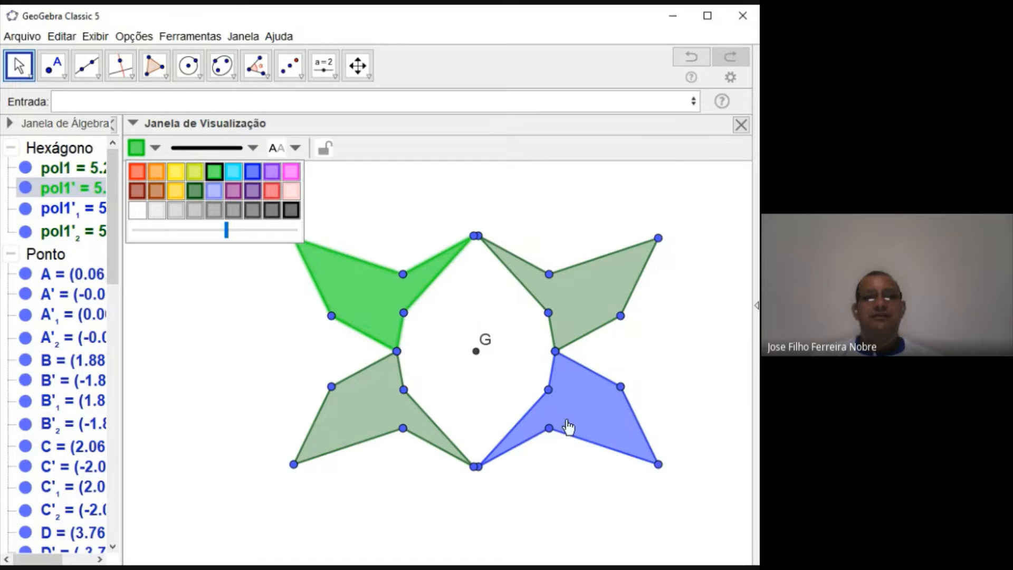
Step: Increase the fill opacity of the blue lower-right hexagon
left_click(581, 412)
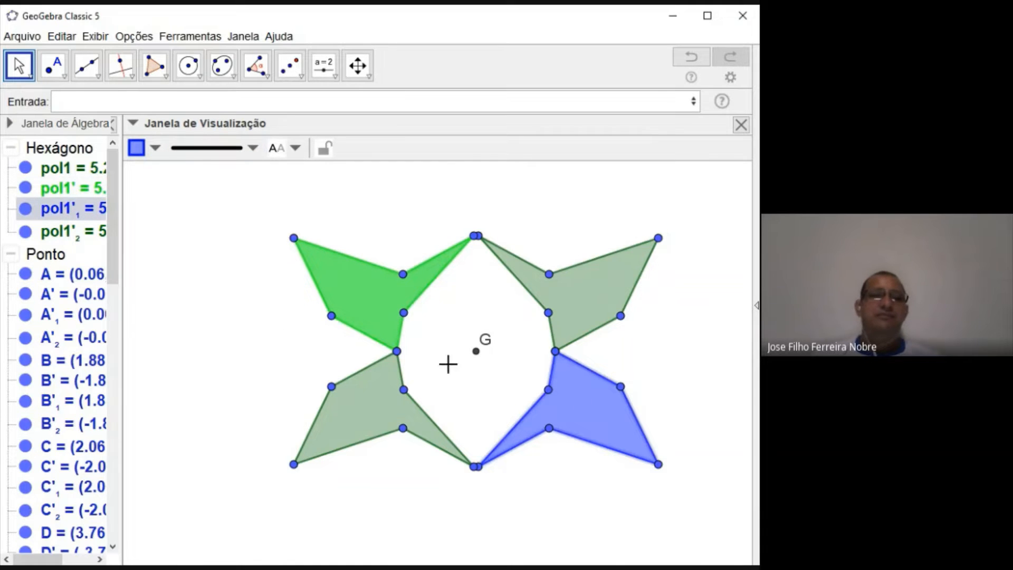
left_click(155, 148)
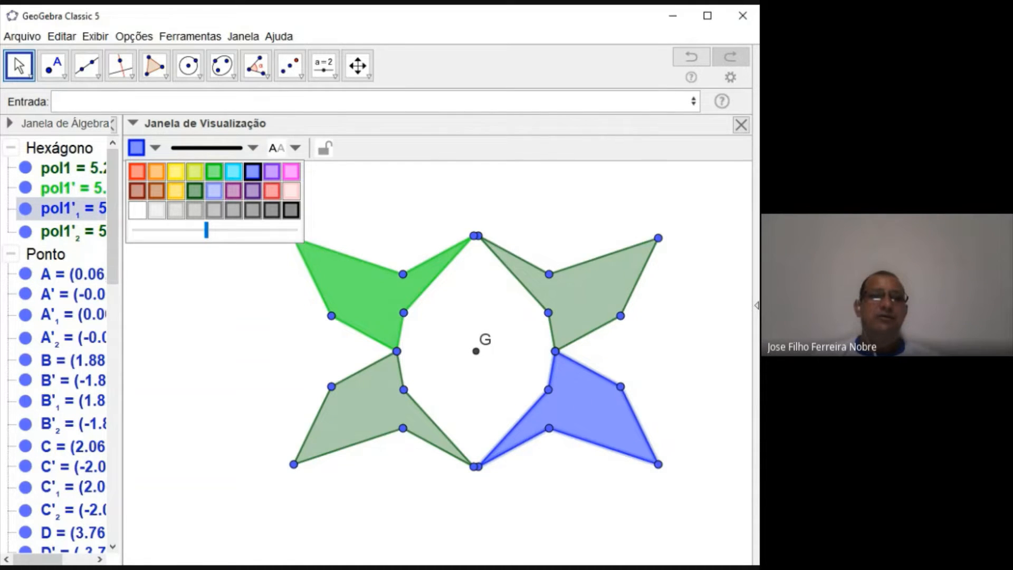
left_click_drag(207, 230, 241, 230)
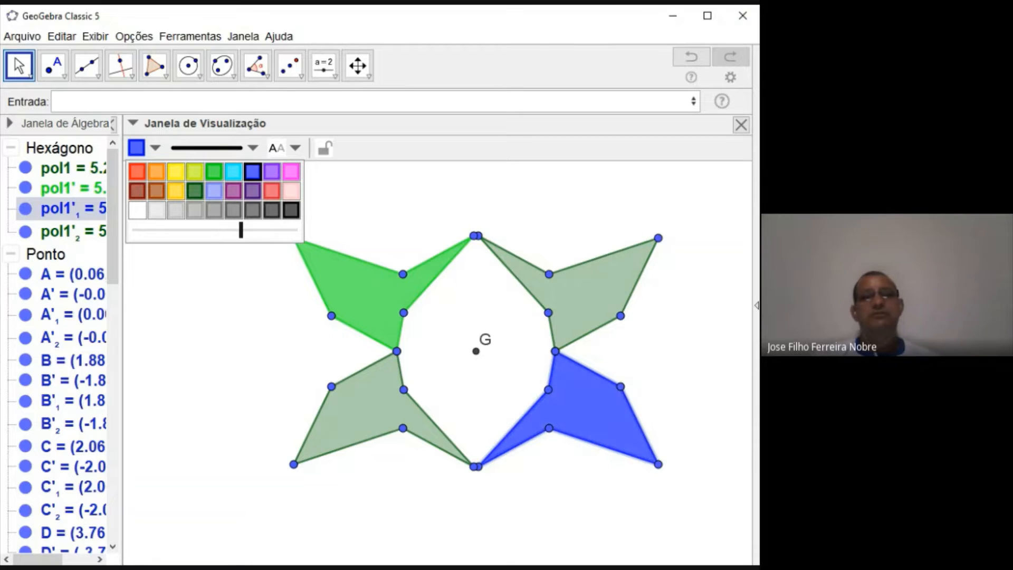
left_click(253, 288)
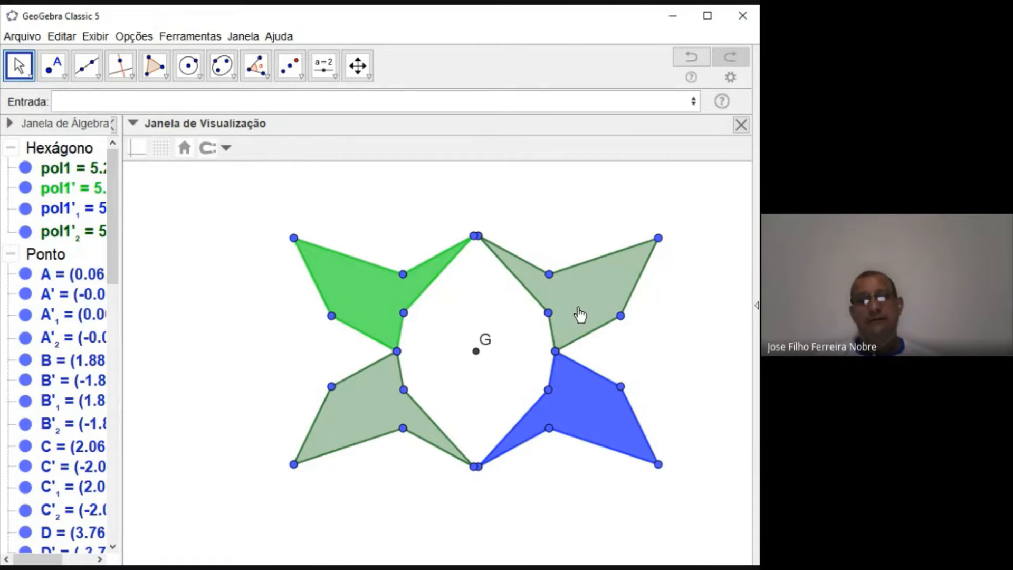
Step: Move the upper-right hexagon away from centre point G to separate the four figures, and show the grid and axes
mouse_move(579, 315)
left_mouse_down()
mouse_move(608, 294)
mouse_move(586, 273)
mouse_move(576, 319)
mouse_move(653, 324)
mouse_move(649, 256)
mouse_move(583, 283)
mouse_move(580, 320)
left_mouse_up()
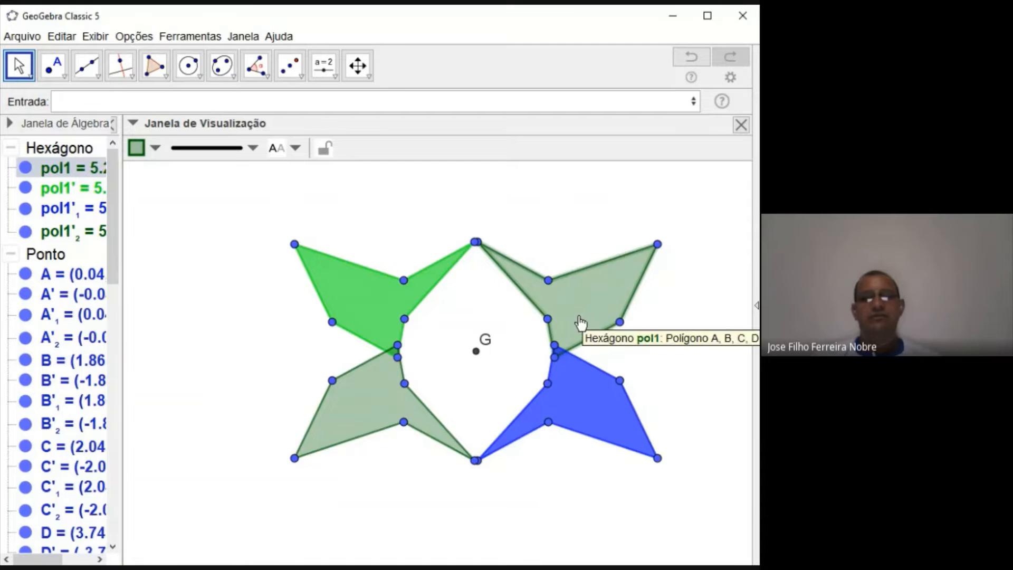
left_click_drag(572, 312, 597, 288)
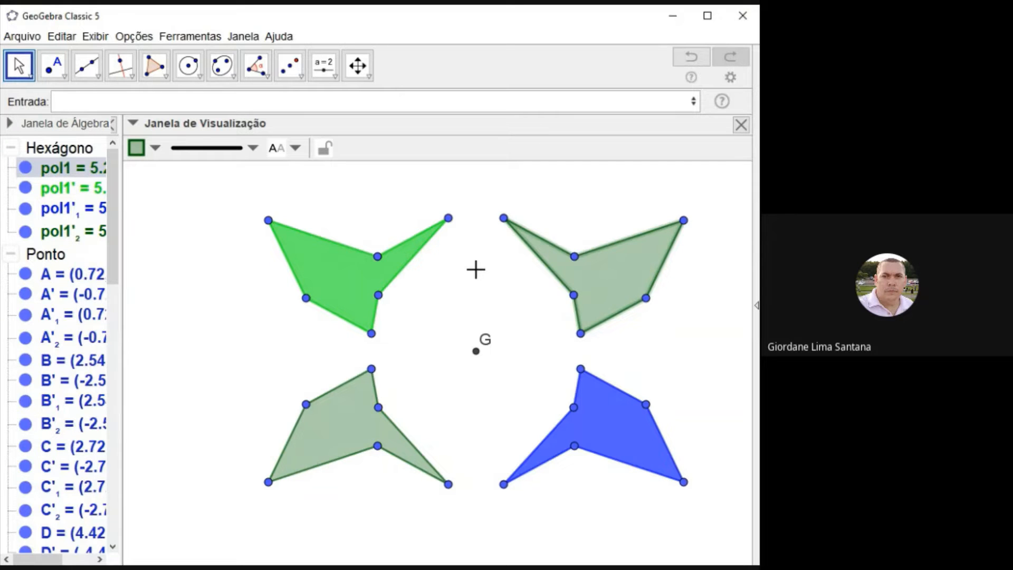
left_click(362, 217)
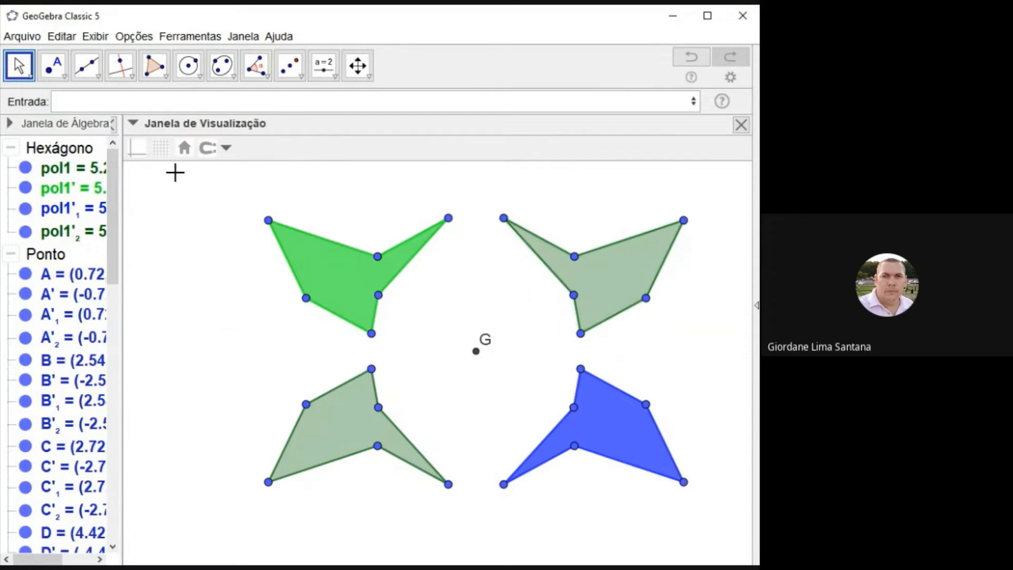
left_click(161, 149)
left_click(133, 153)
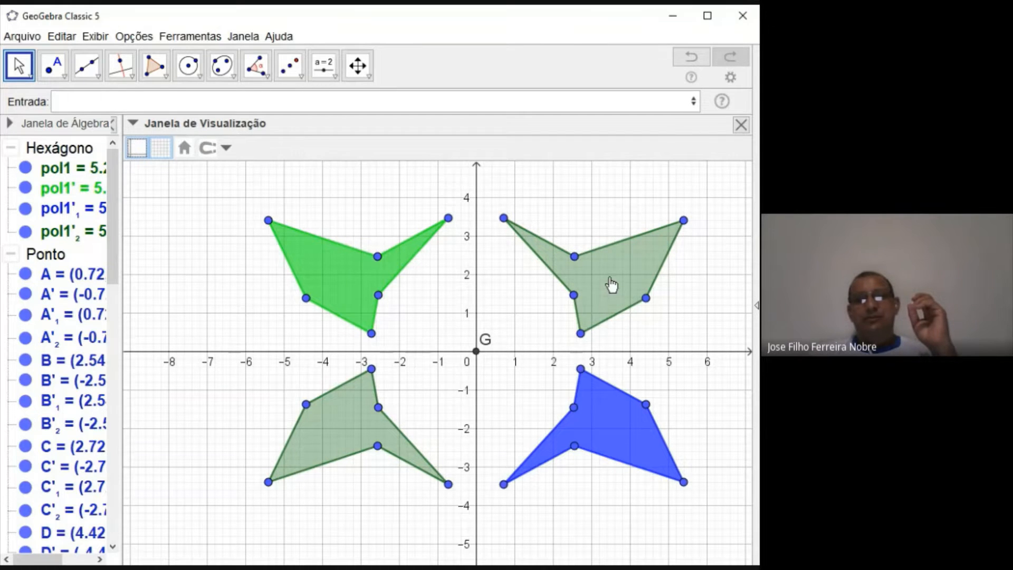
Step: Move the original dark green hexagon across the origin and into the second quadrant so the figures meet near the axes
left_click_drag(611, 285, 545, 342)
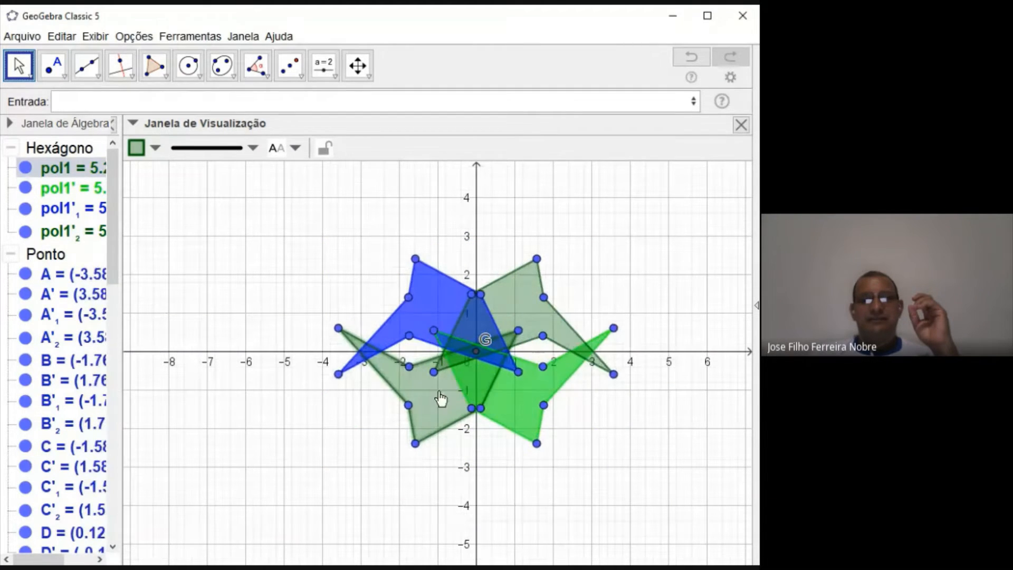
left_click_drag(441, 399, 405, 306)
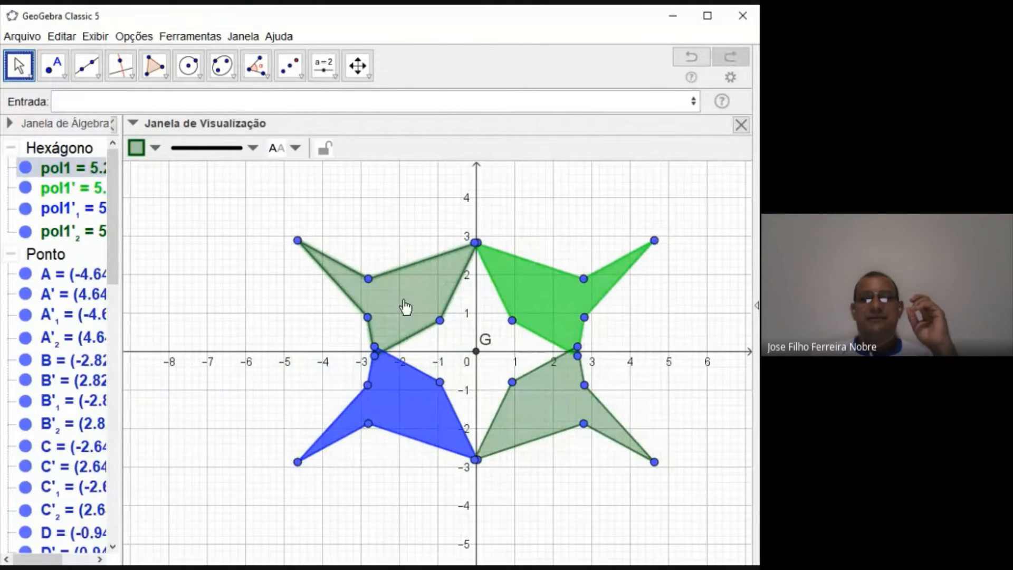
left_click(605, 496)
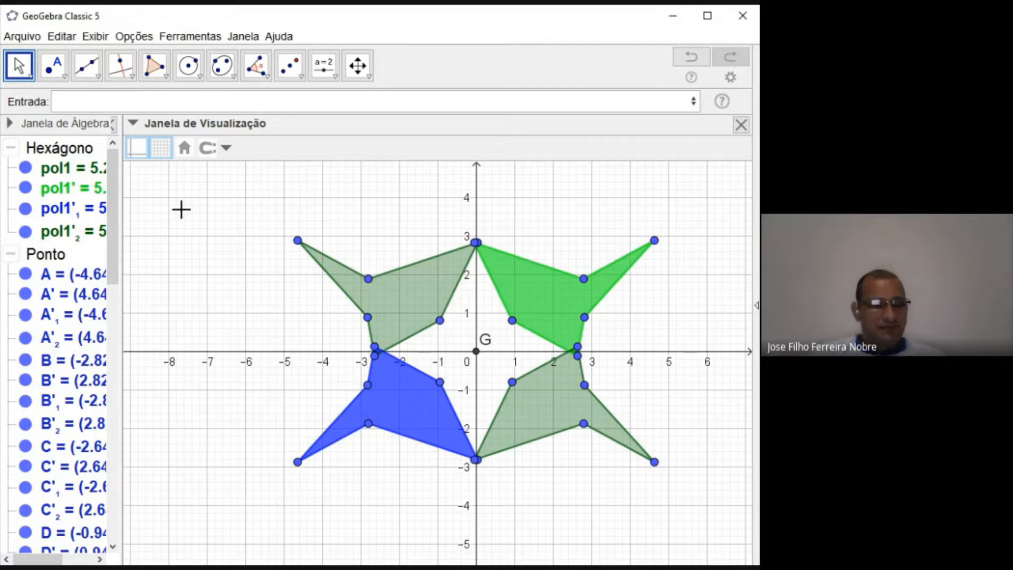
Step: Delete every object in the construction and widen the window to enlarge the drawing area
key("ctrl+a")
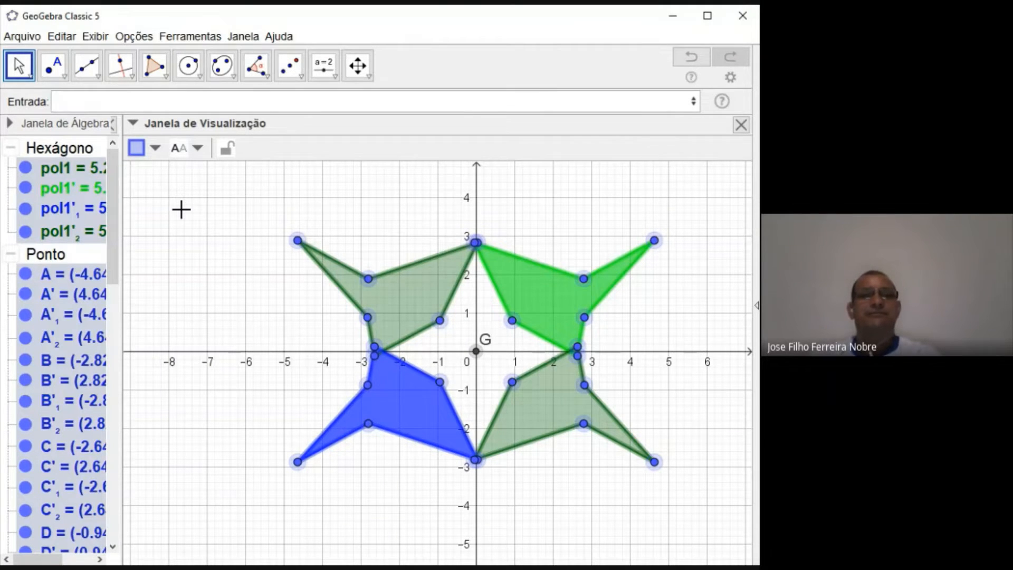
key("Delete")
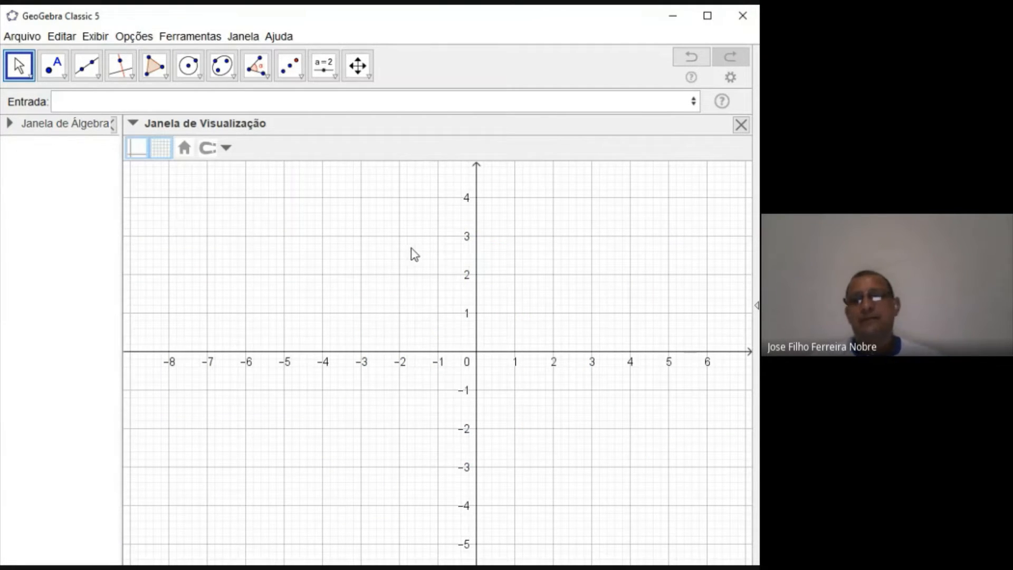
left_click_drag(758, 260, 931, 260)
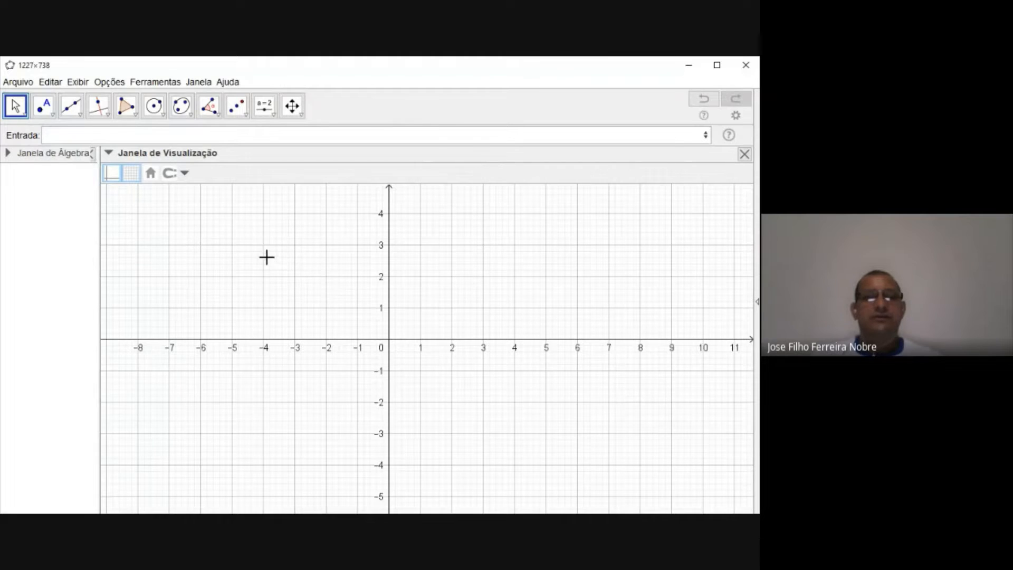
left_click_drag(268, 256, 243, 257)
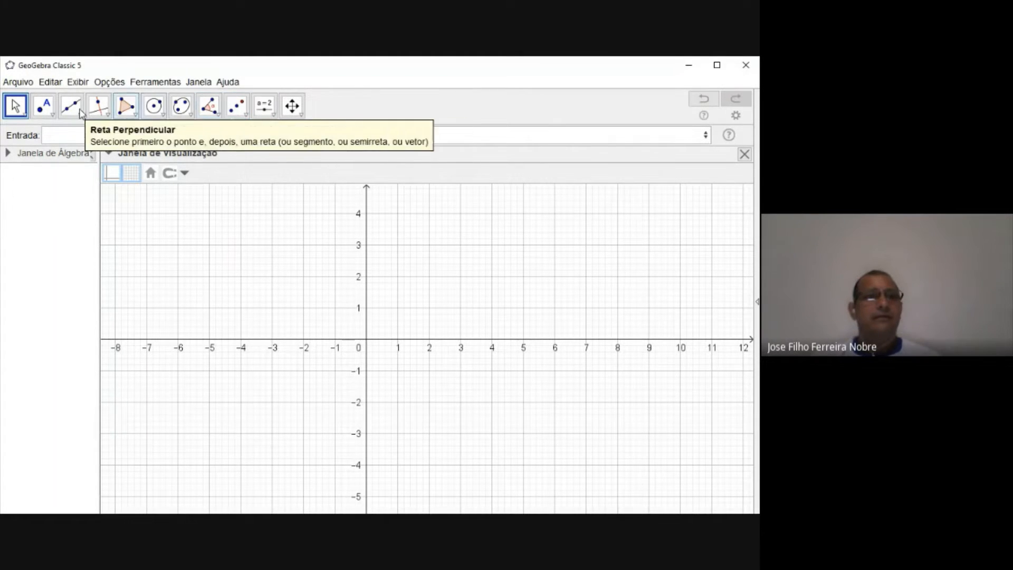
Step: Place a point A in the first quadrant and move it to about (2.9, 2.56)
left_click(42, 111)
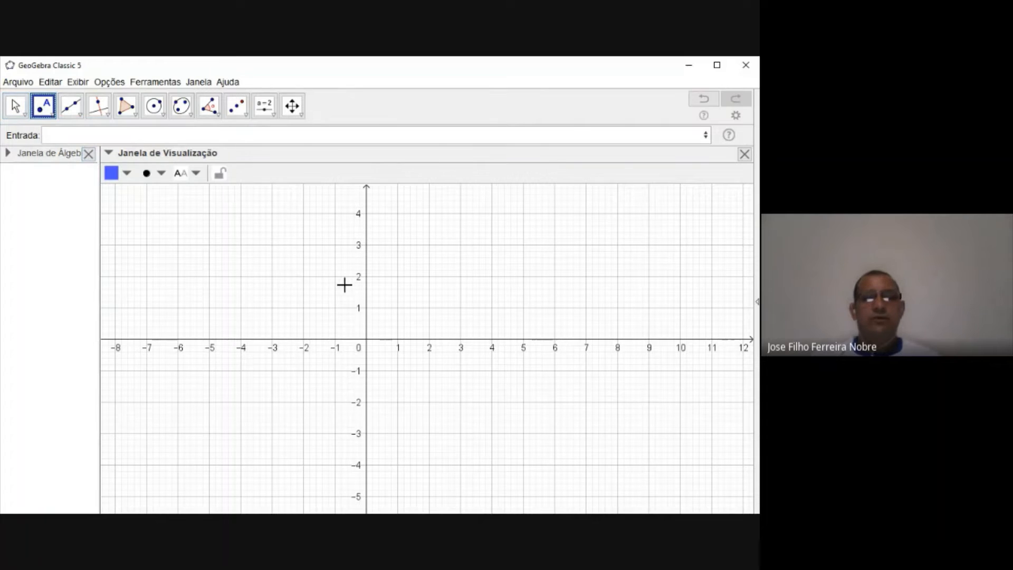
left_click(398, 259)
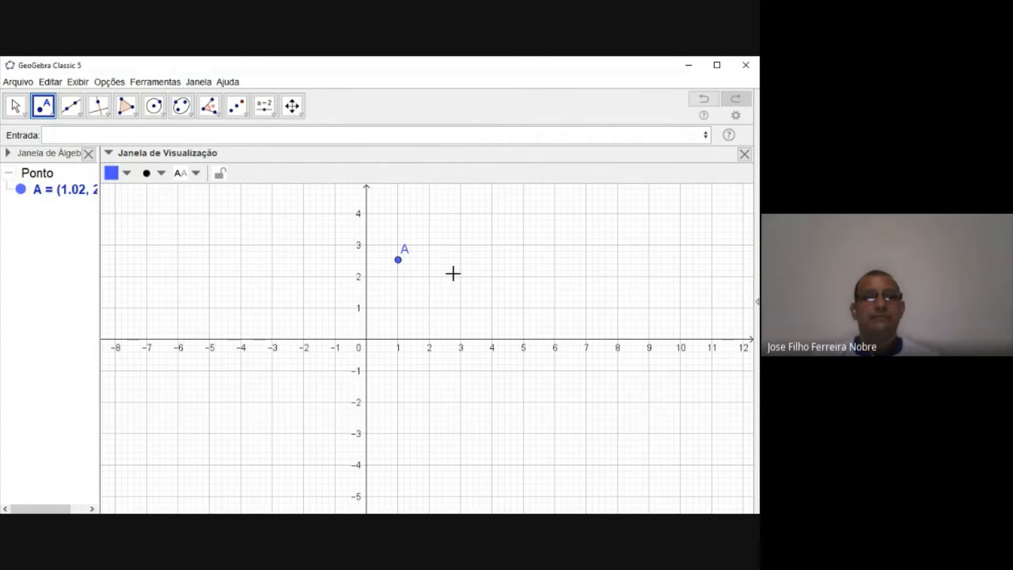
left_click(15, 106)
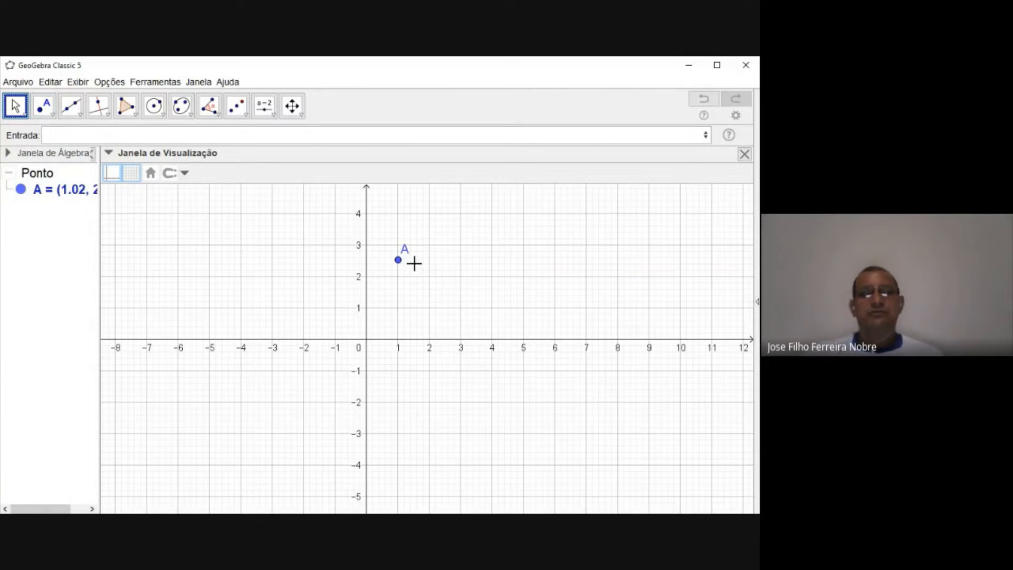
left_click_drag(399, 265, 459, 264)
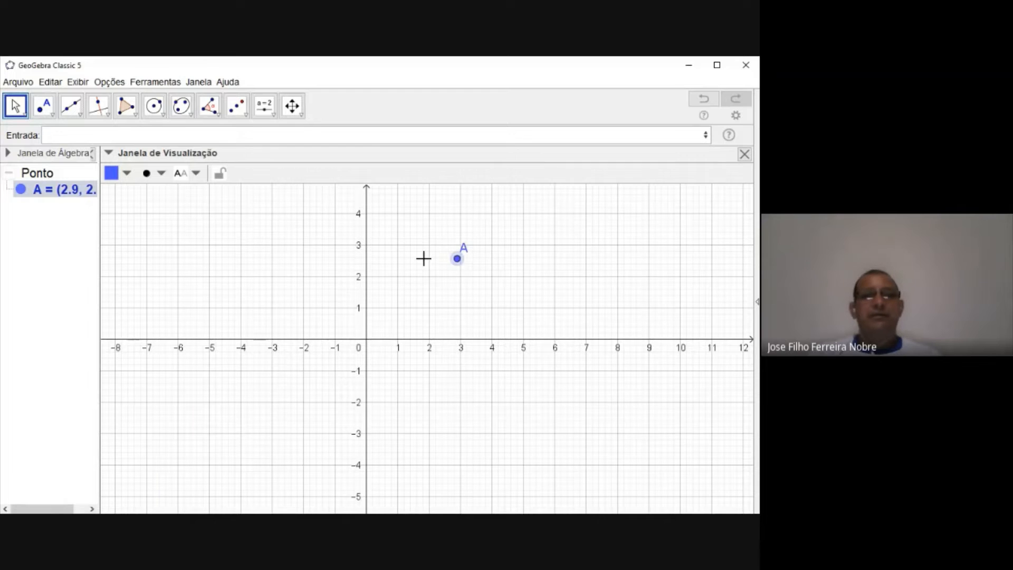
Step: Enable the trace on point A, and draw and clear a looping trail ending at about (-1.7, 1.68)
right_click(457, 261)
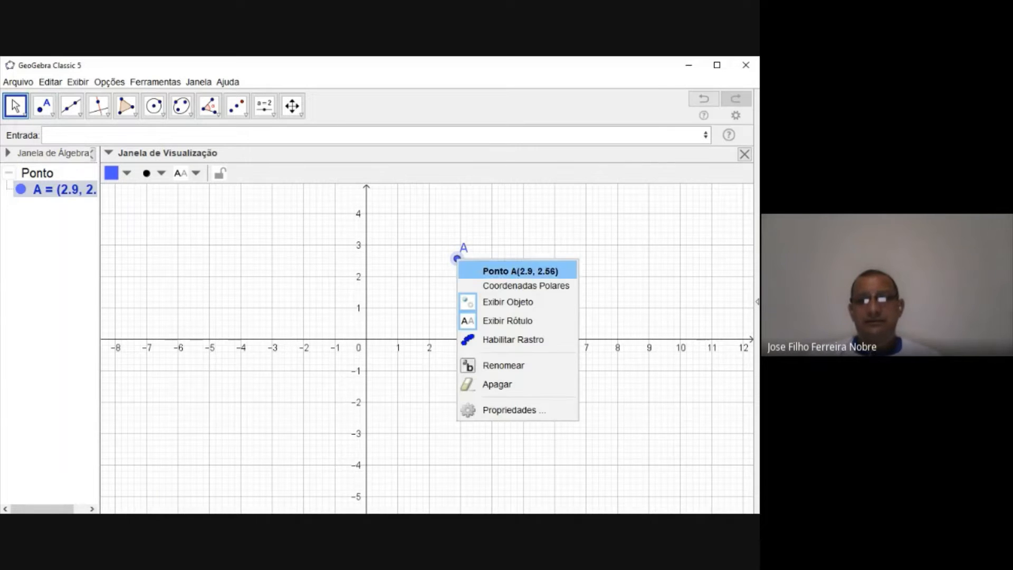
left_click(497, 341)
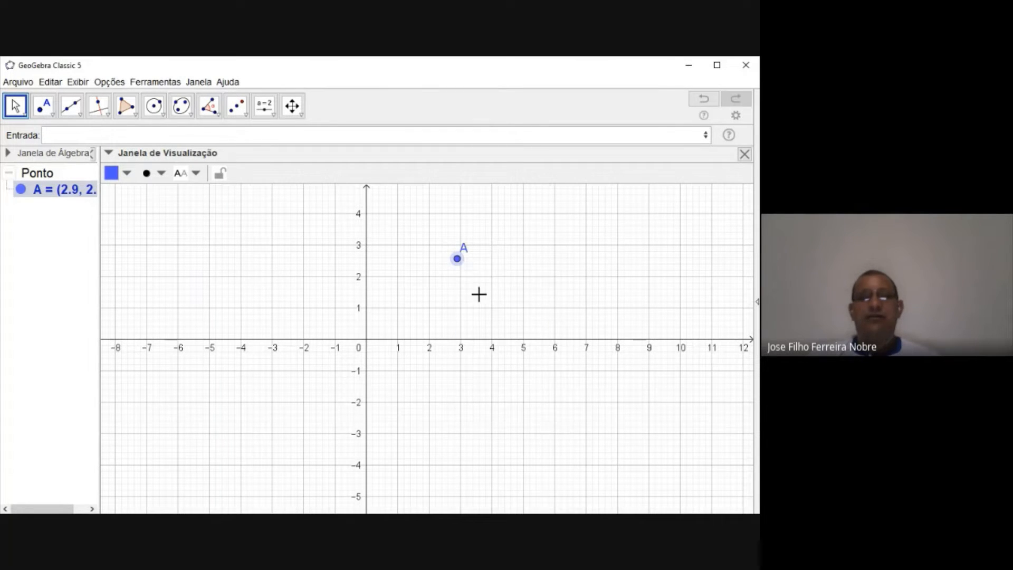
mouse_move(457, 264)
left_mouse_down()
mouse_move(492, 291)
mouse_move(486, 230)
mouse_move(428, 273)
mouse_move(491, 340)
mouse_move(487, 354)
mouse_move(442, 347)
mouse_move(329, 258)
mouse_move(258, 256)
mouse_move(235, 295)
mouse_move(299, 304)
mouse_move(313, 291)
left_mouse_up()
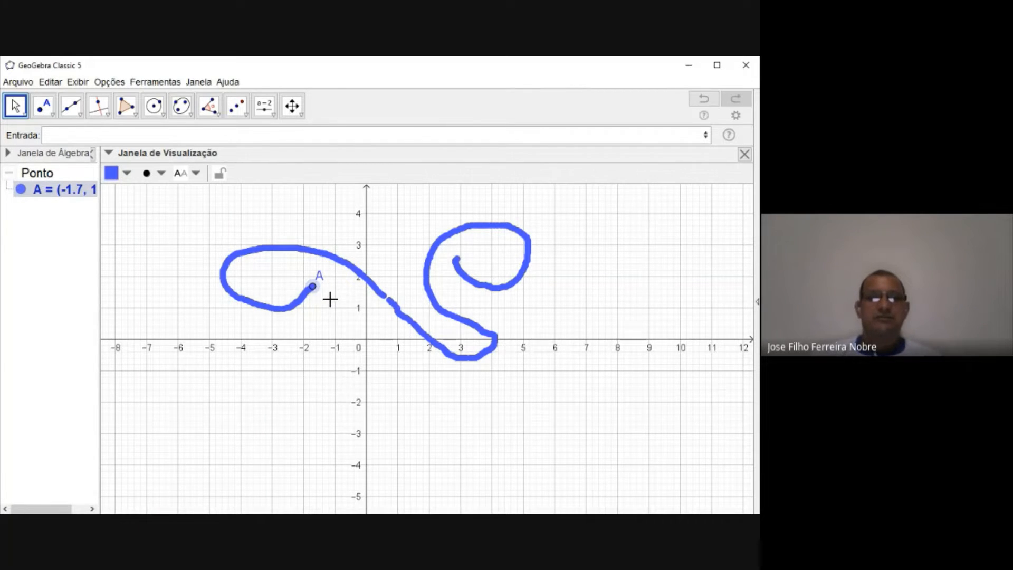
key("ctrl+f")
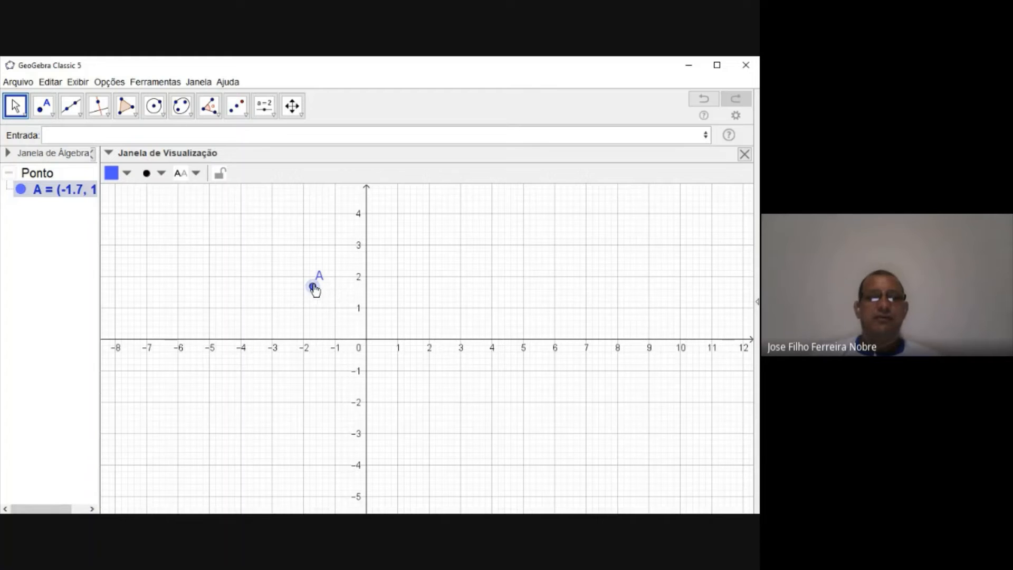
Step: Open point A's advanced properties with the dynamic colour settings and move the dialog clear of the point
right_click(313, 287)
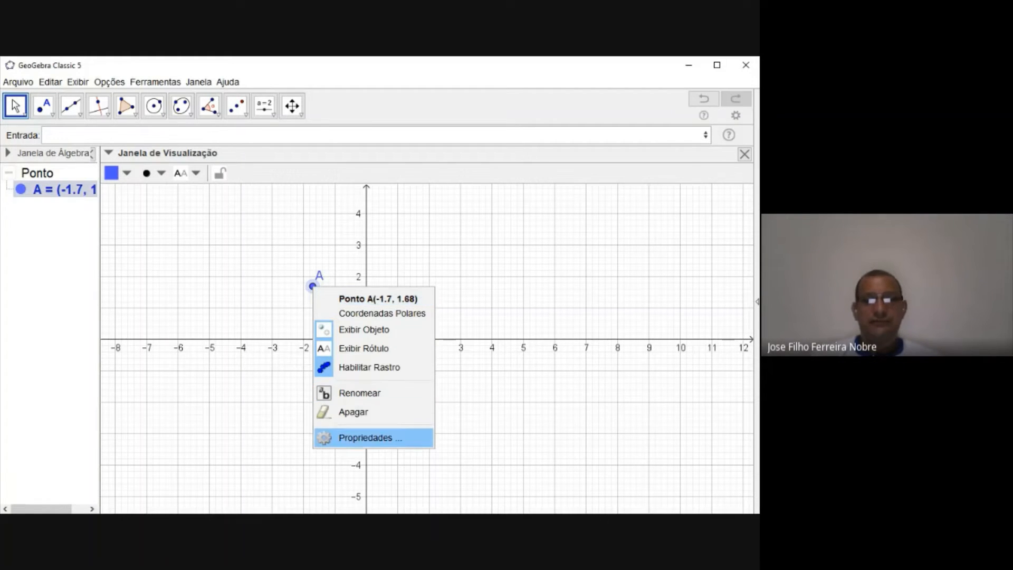
left_click(370, 437)
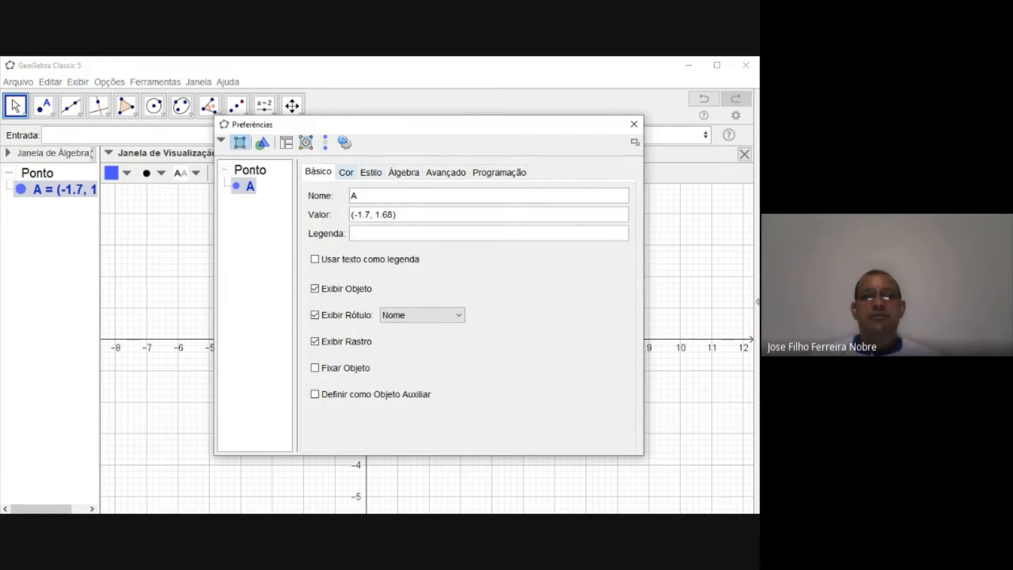
left_click(347, 173)
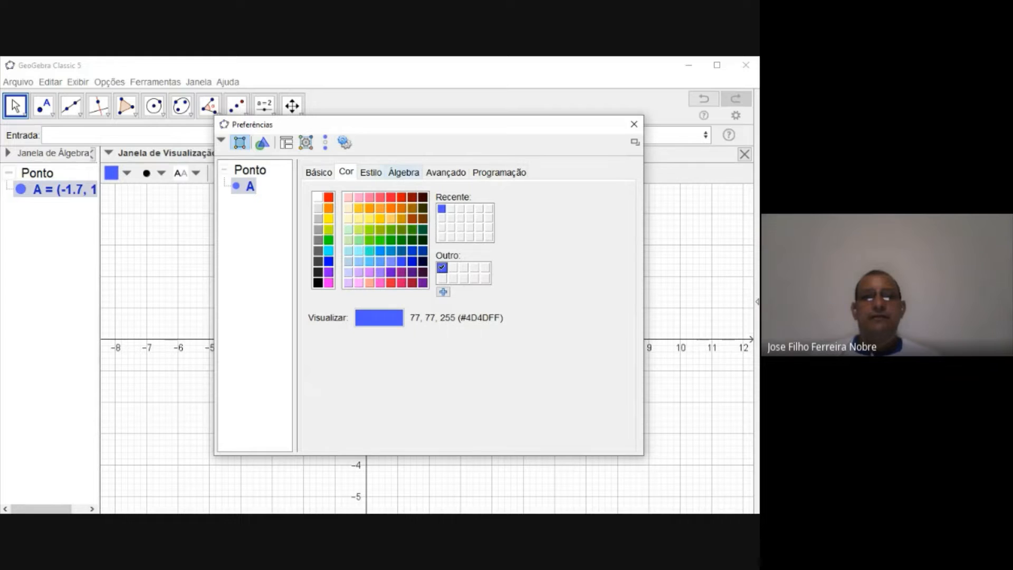
left_click(446, 172)
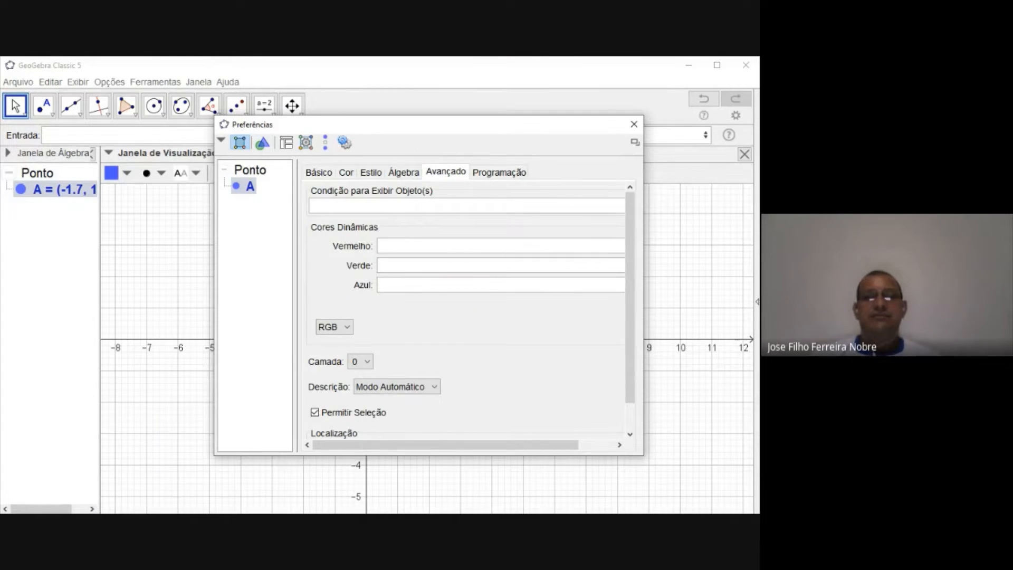
left_click_drag(445, 133, 521, 130)
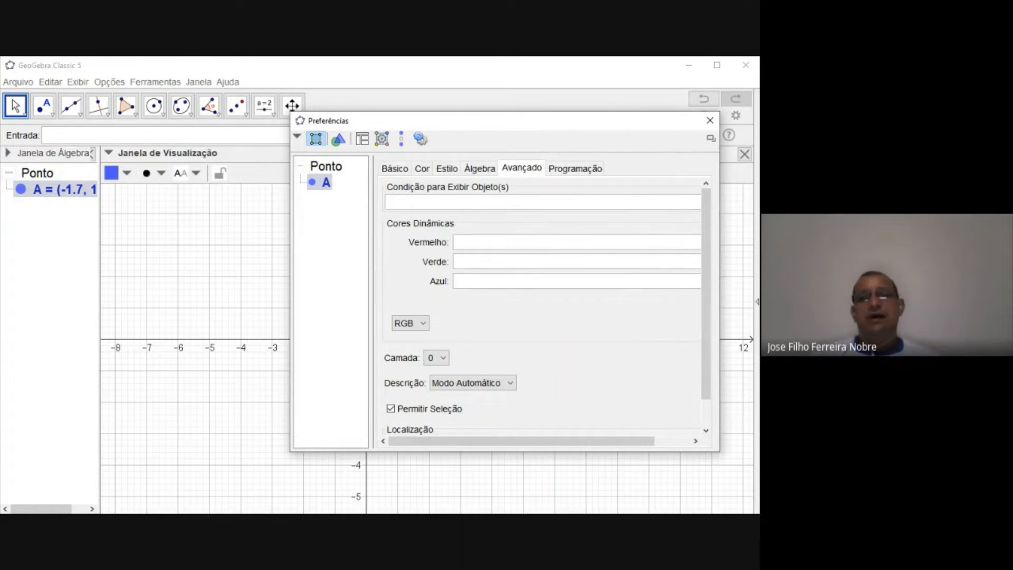
left_click_drag(495, 129, 615, 131)
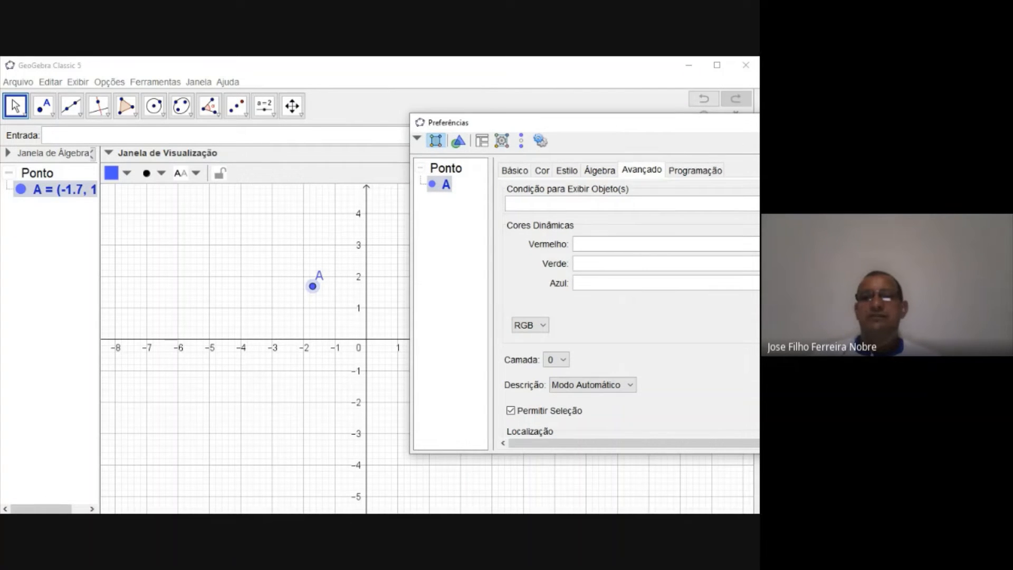
Step: Show point A's current RGB components in its dynamic colour fields and move the point down to about (-1.72, 0.62)
key("Tab")
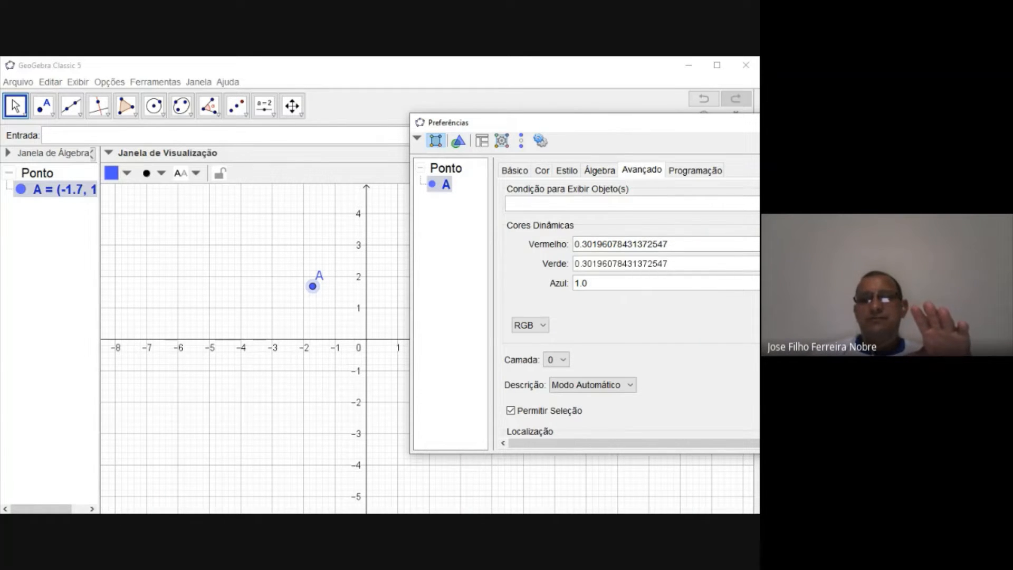
left_click(608, 243)
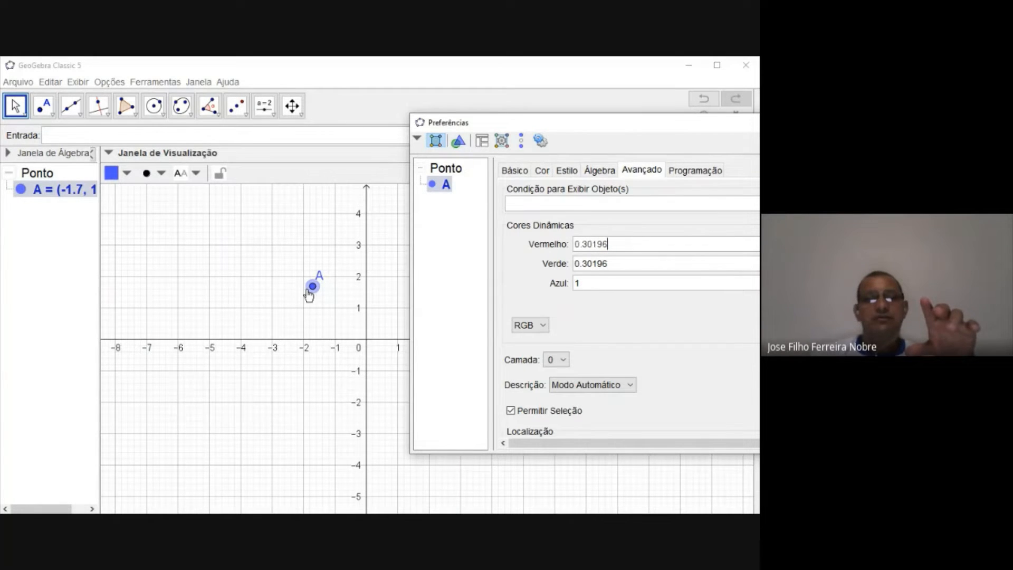
mouse_move(312, 288)
left_mouse_down()
mouse_move(254, 300)
mouse_move(280, 259)
mouse_move(335, 311)
mouse_move(313, 324)
left_mouse_up()
scroll(316, 295, "down", 1)
scroll(317, 294, "up", 1)
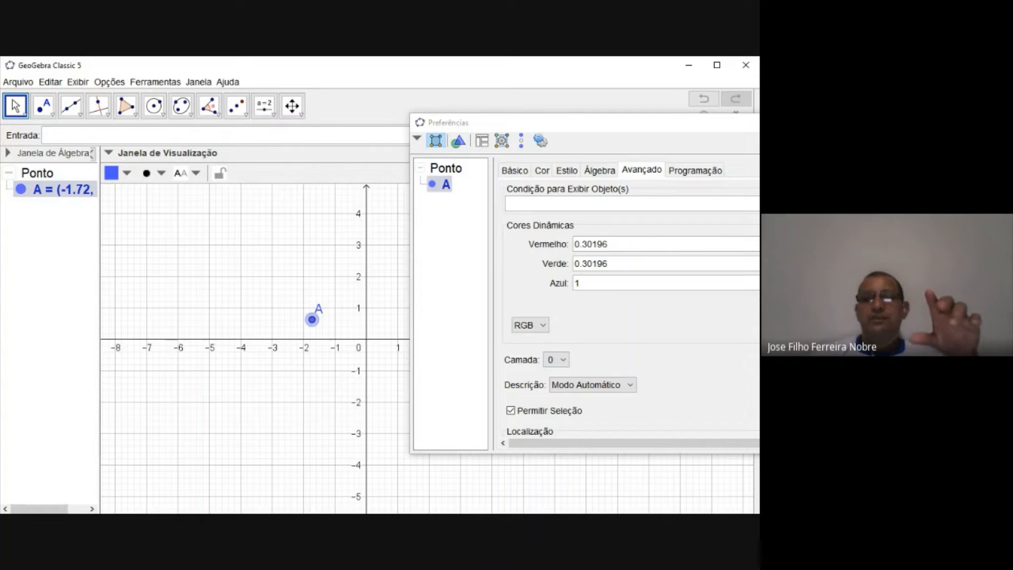
Step: Examine the red, green and blue dynamic colour values of point A and close its preferences
left_click(607, 244)
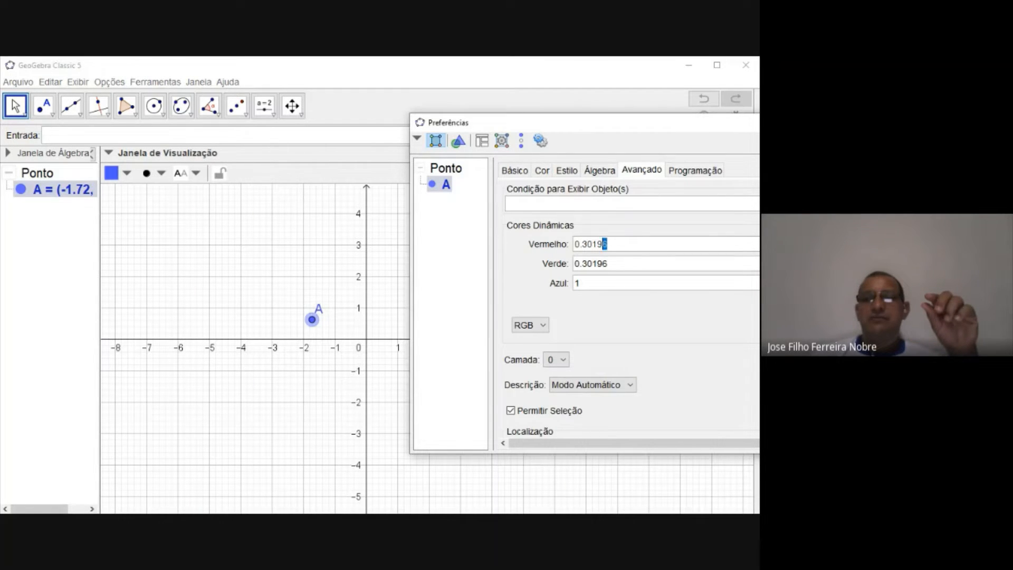
left_click_drag(605, 244, 574, 264)
left_click(580, 283)
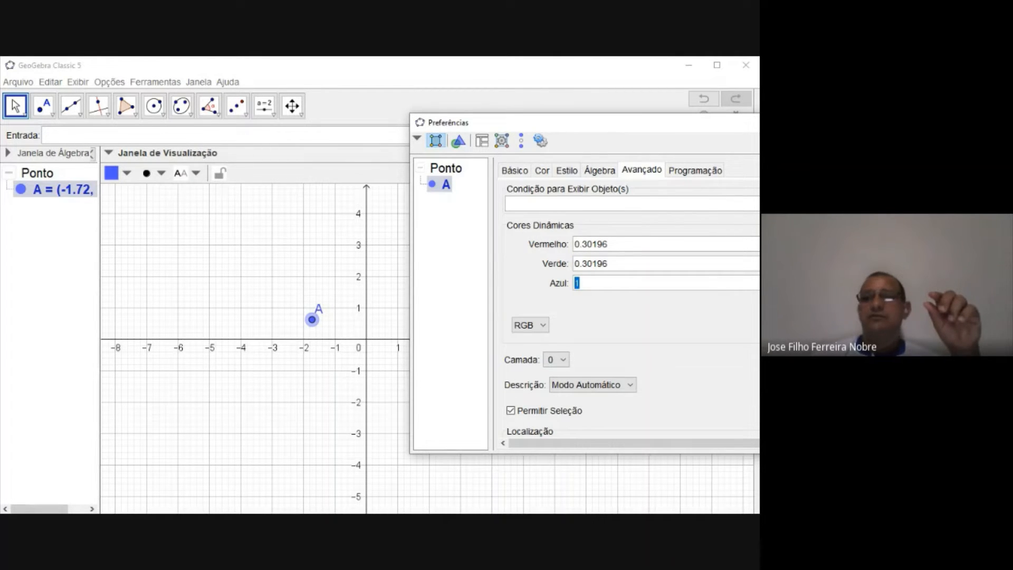
key("Escape")
left_click(287, 238)
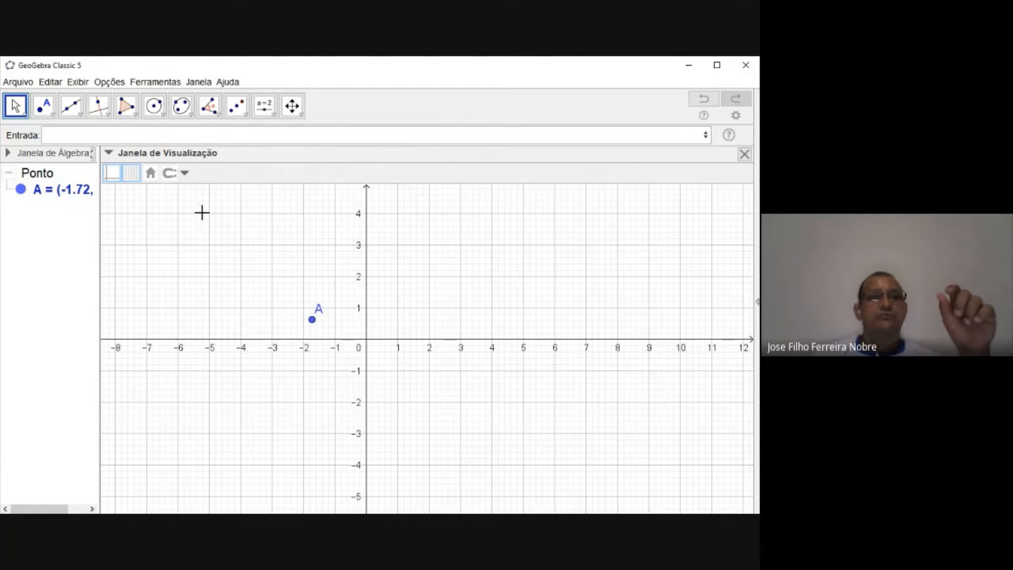
Step: Create a number slider v above point A, ranging from 0 to 1 with an increment of 0.1
left_click(264, 106)
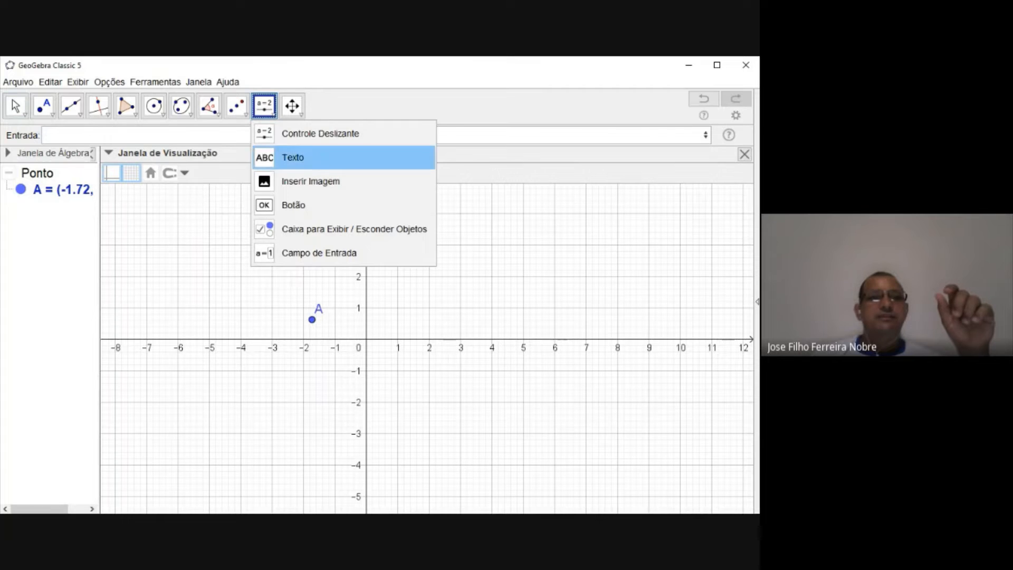
left_click(216, 206)
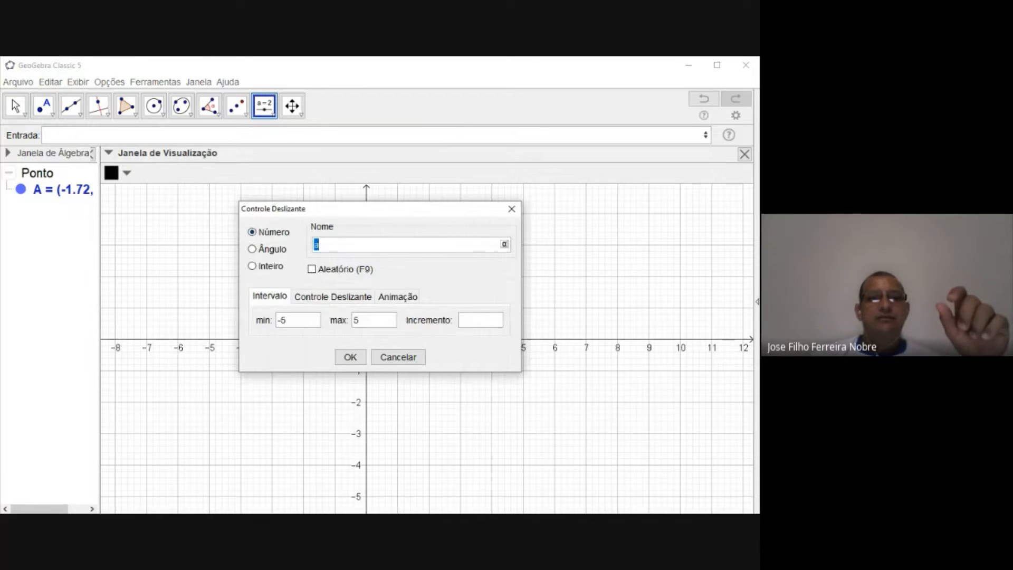
left_click_drag(345, 209, 496, 223)
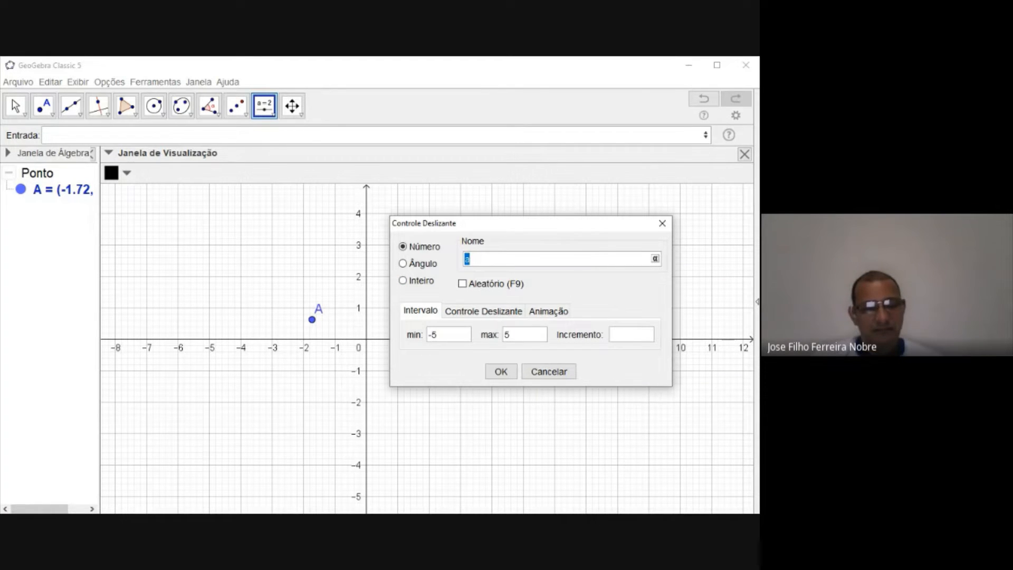
type("v")
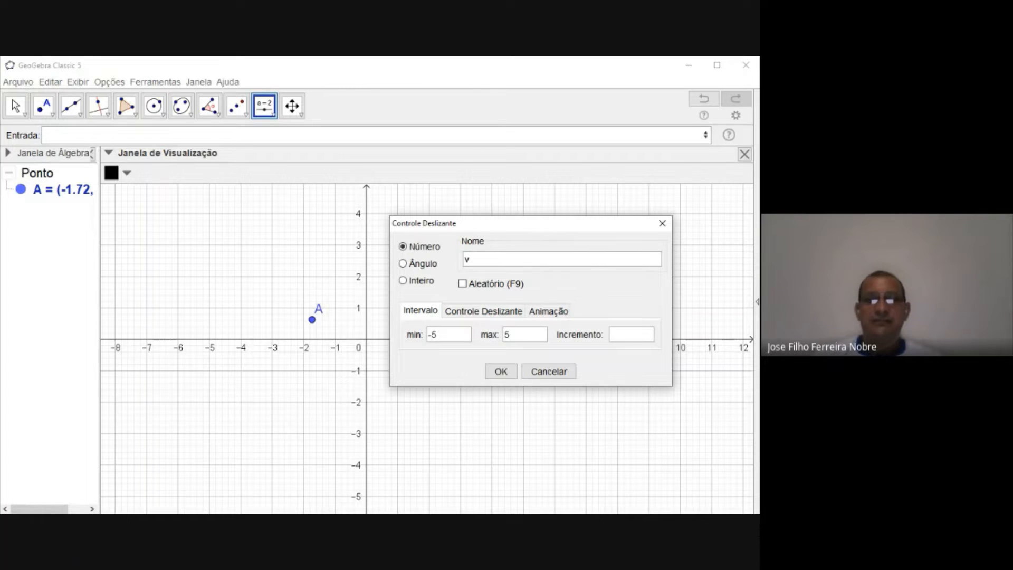
double_click(433, 334)
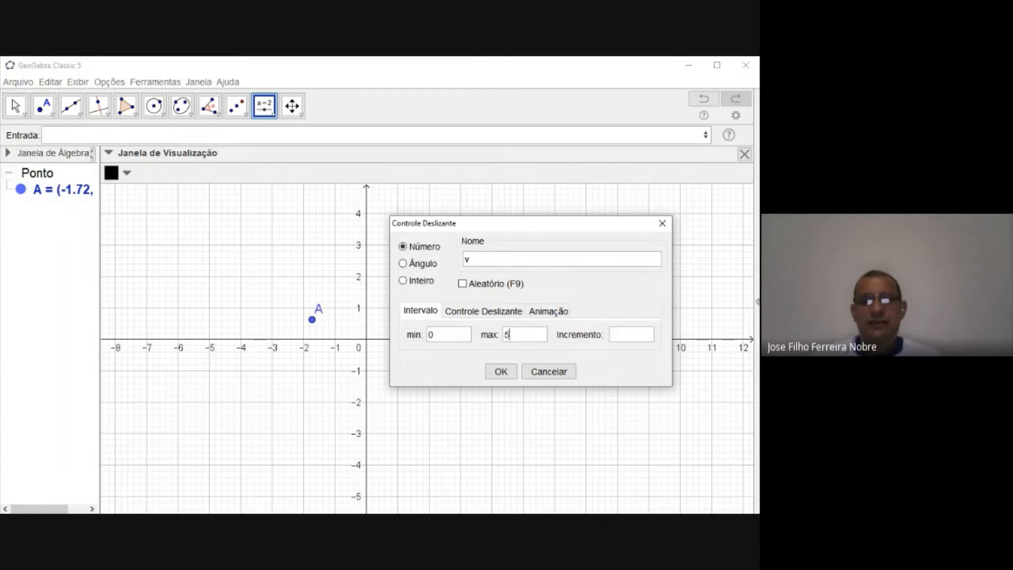
double_click(507, 335)
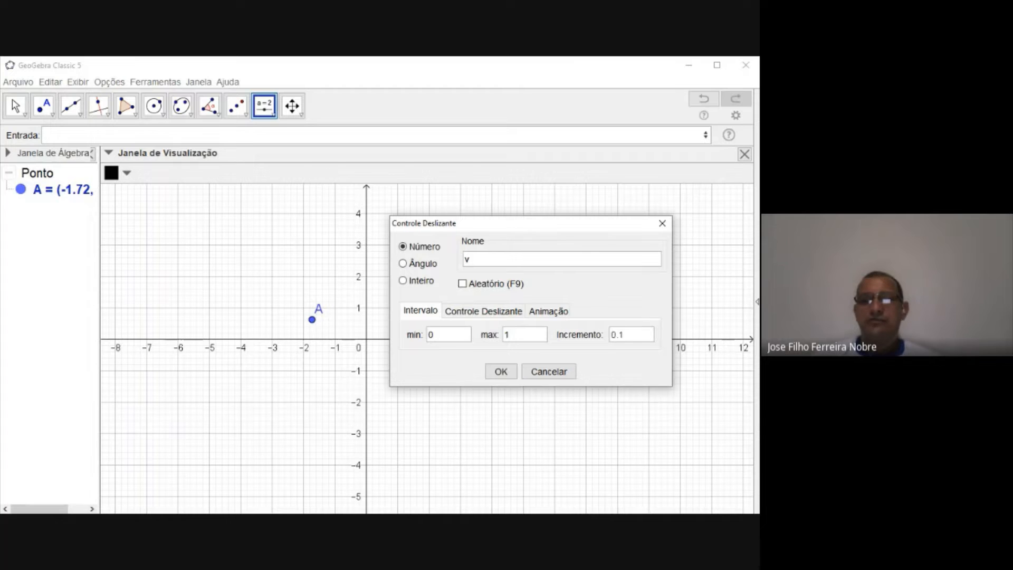
left_click(500, 371)
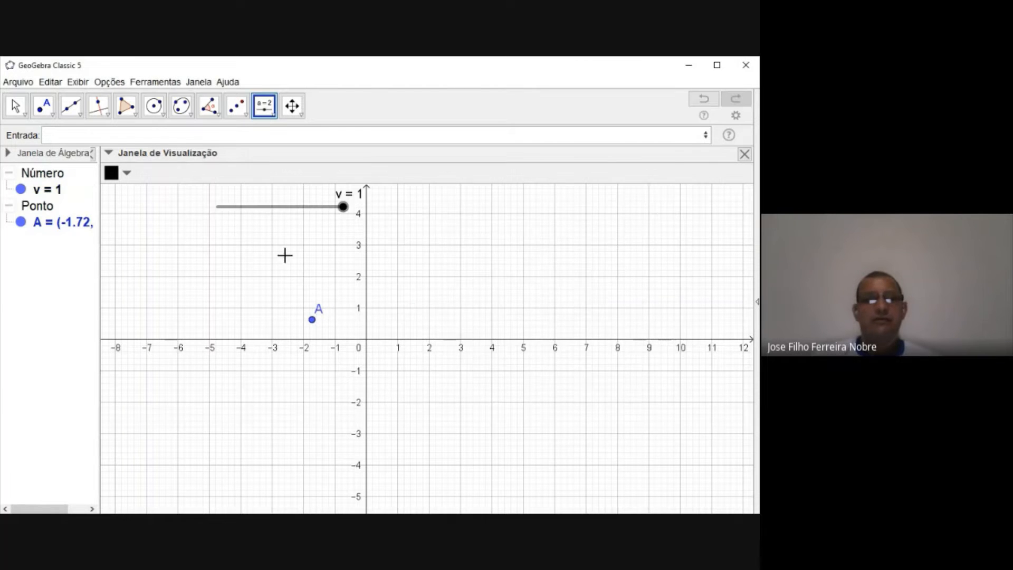
Step: Create a number slider a below slider v, ranging from 0 to 1 with an increment of 0.1
left_click(236, 244)
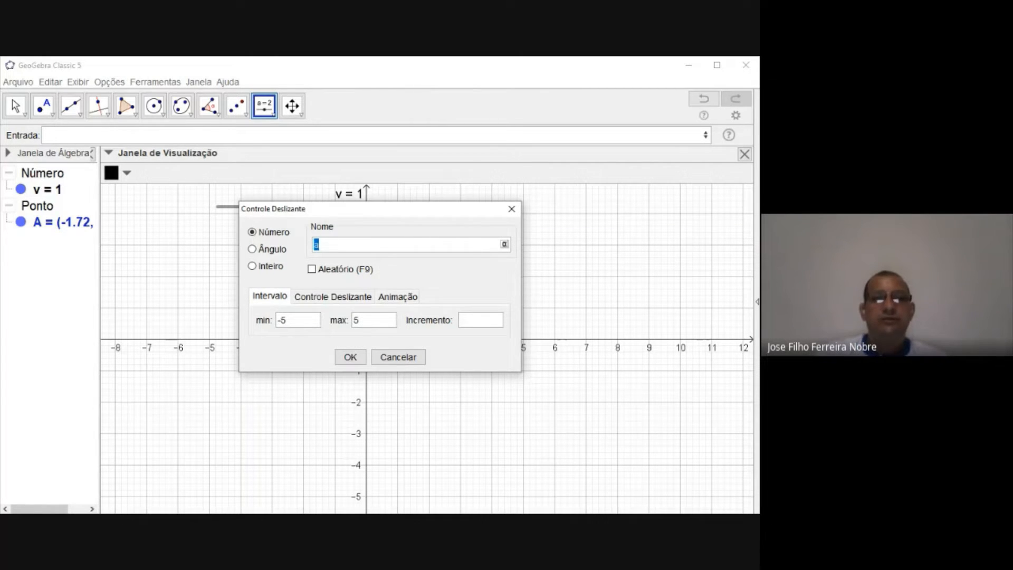
left_click_drag(288, 320, 276, 320)
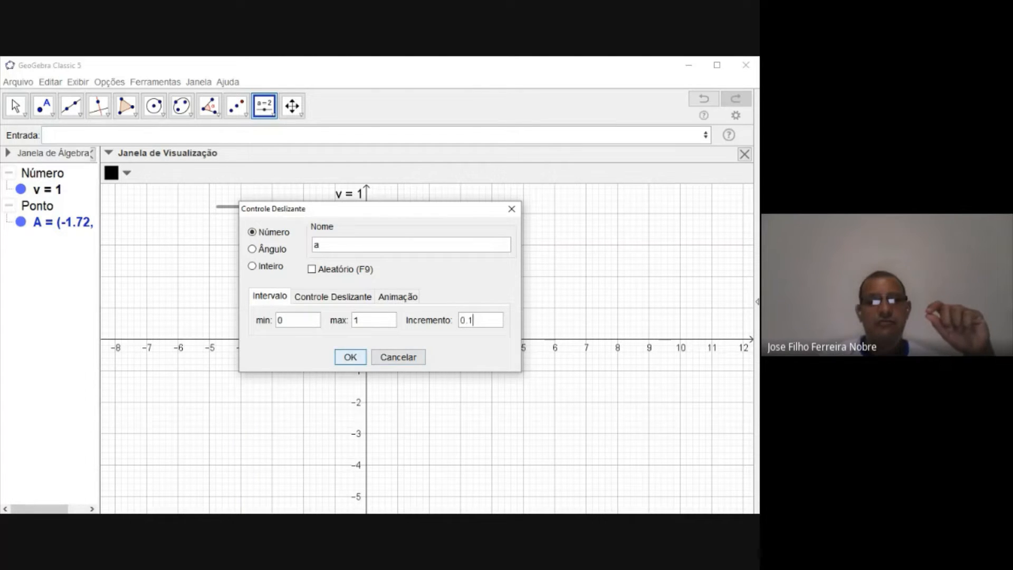
left_click(351, 357)
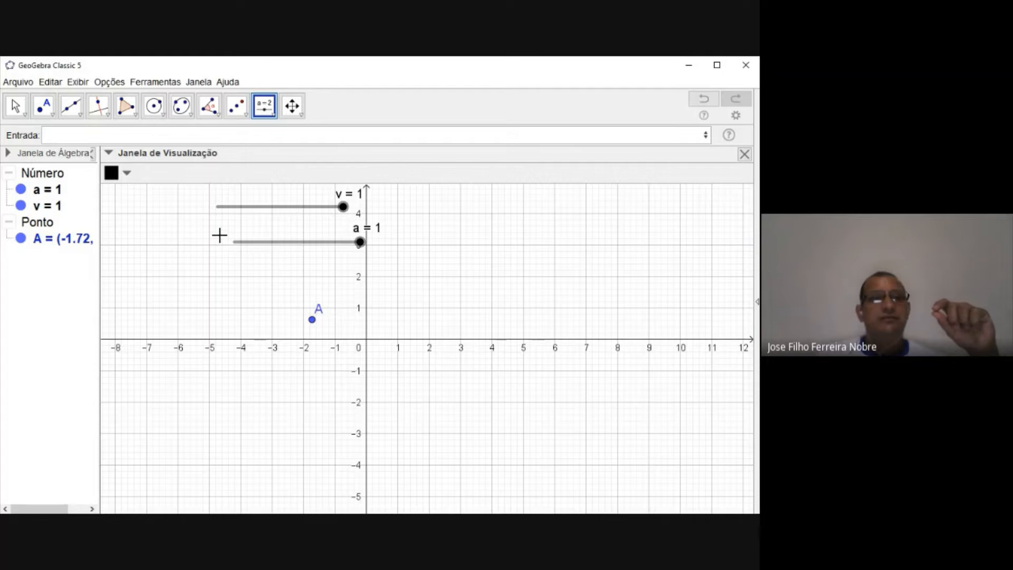
Step: Create a number slider b below slider a, ranging from 0 to 1 with an increment of 0.1
left_click(245, 276)
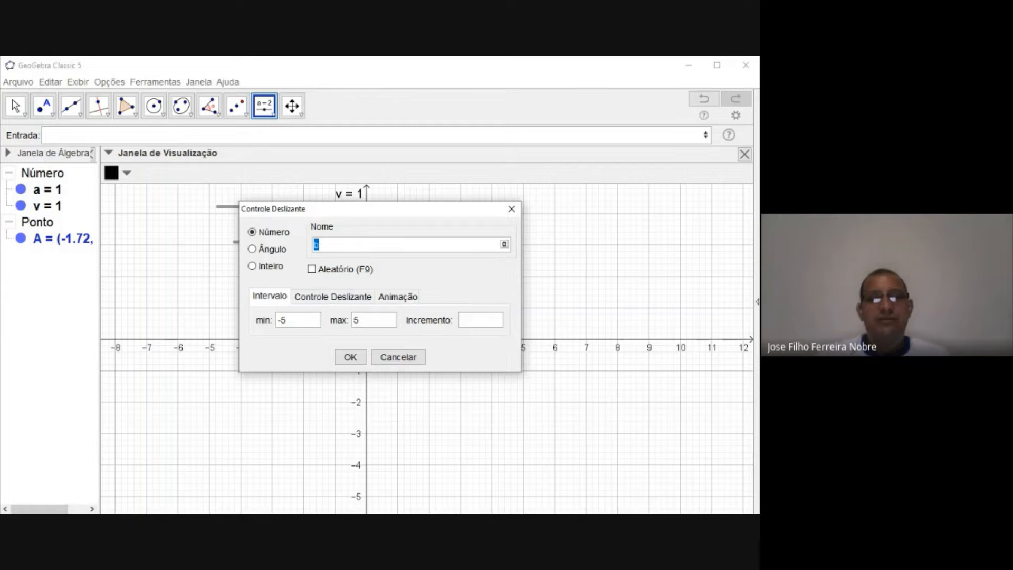
left_click_drag(370, 208, 543, 216)
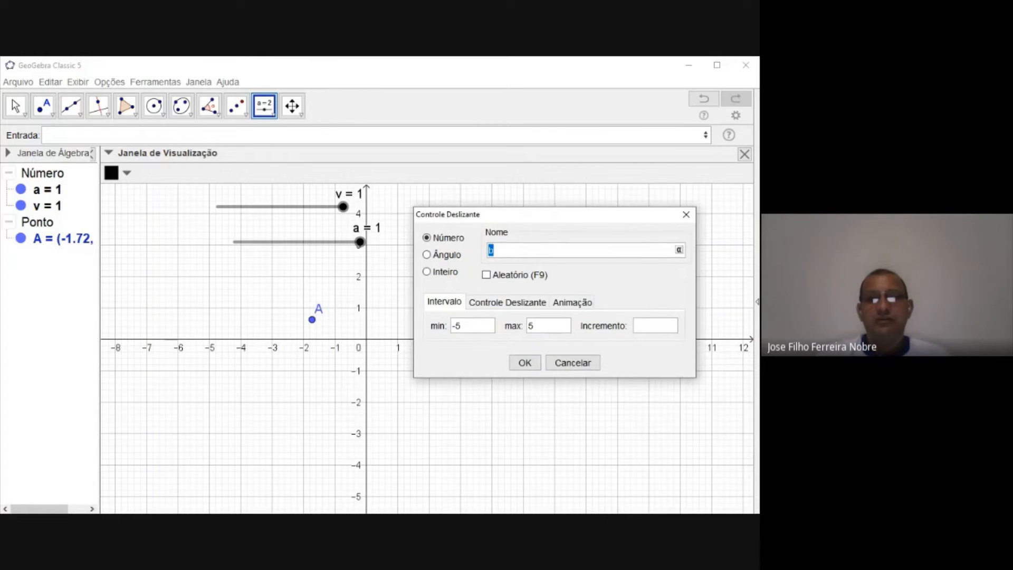
left_click(469, 326)
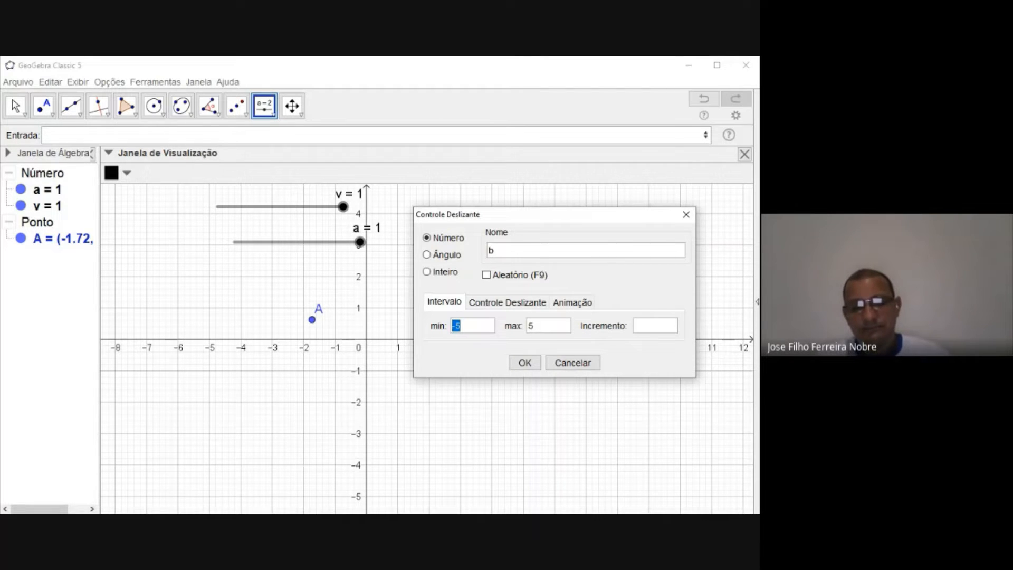
type("0")
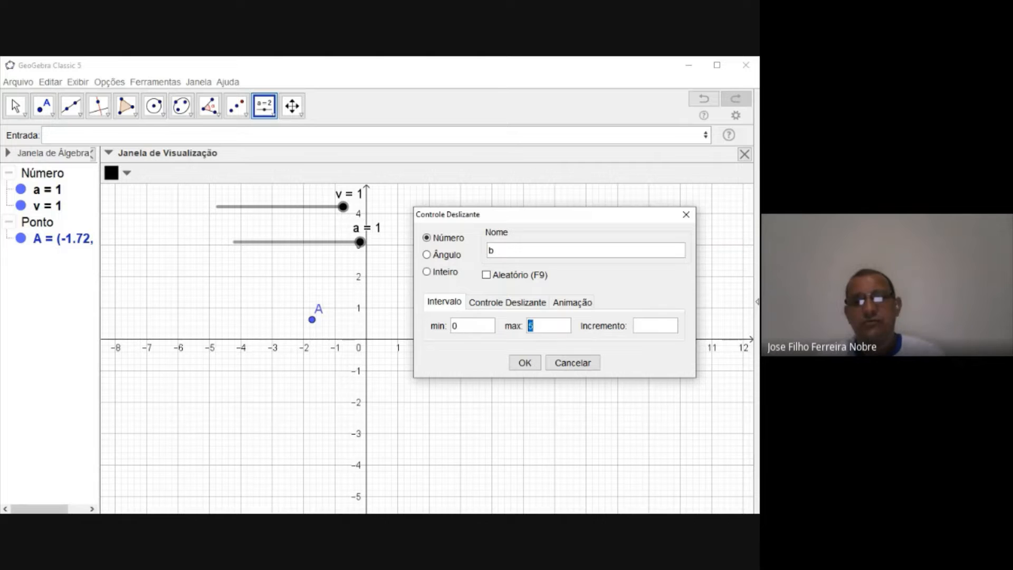
type("1")
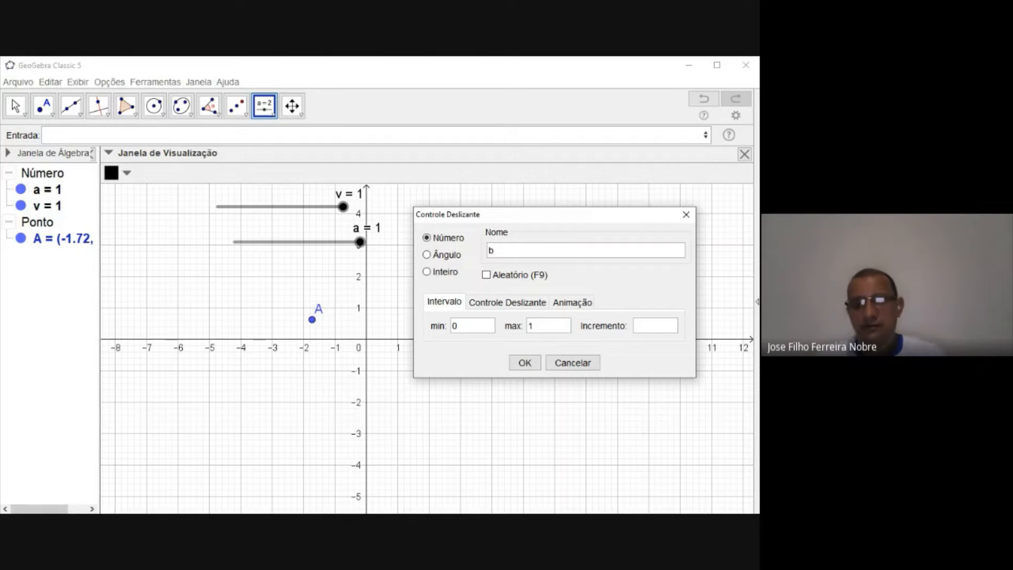
key("Tab")
type("0.1")
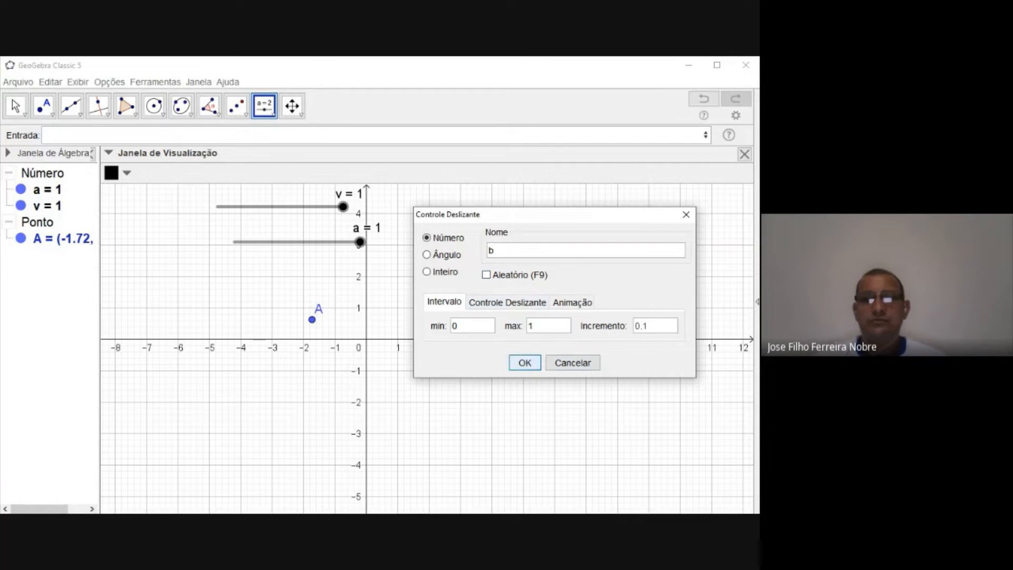
left_click(525, 363)
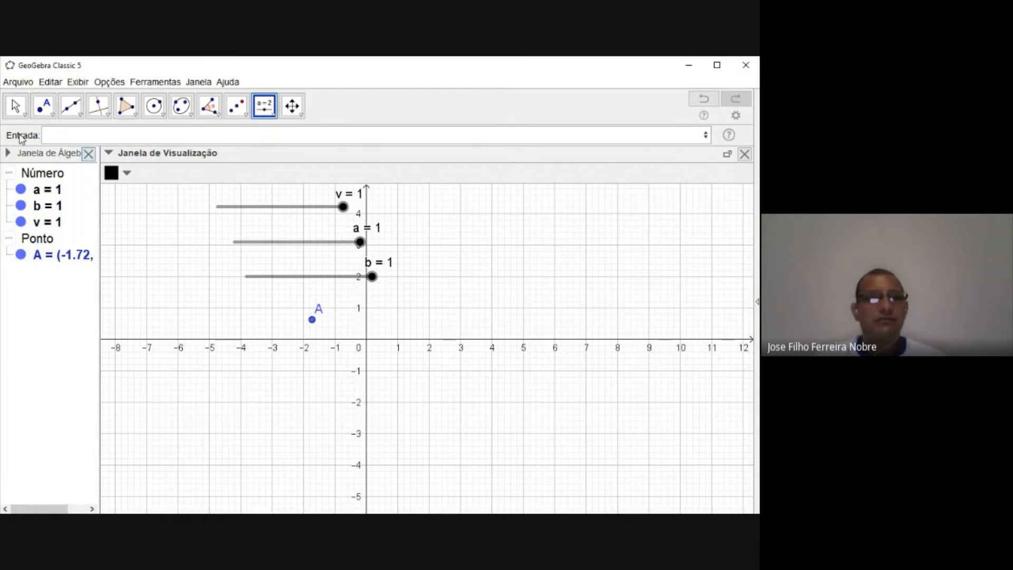
Step: Rename slider a as r and slider v as g, and close the preferences
left_click(15, 106)
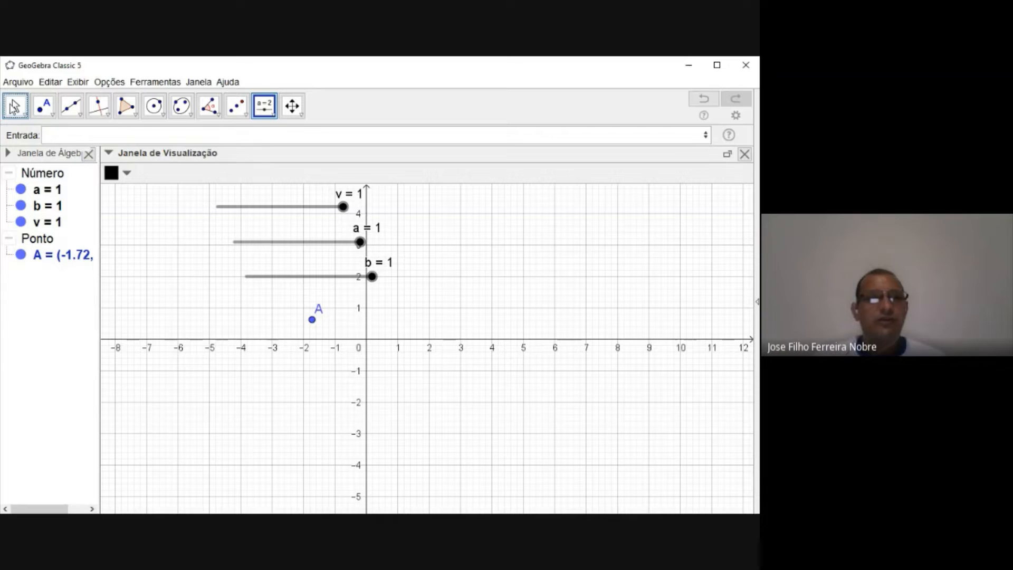
right_click(359, 242)
left_click(417, 406)
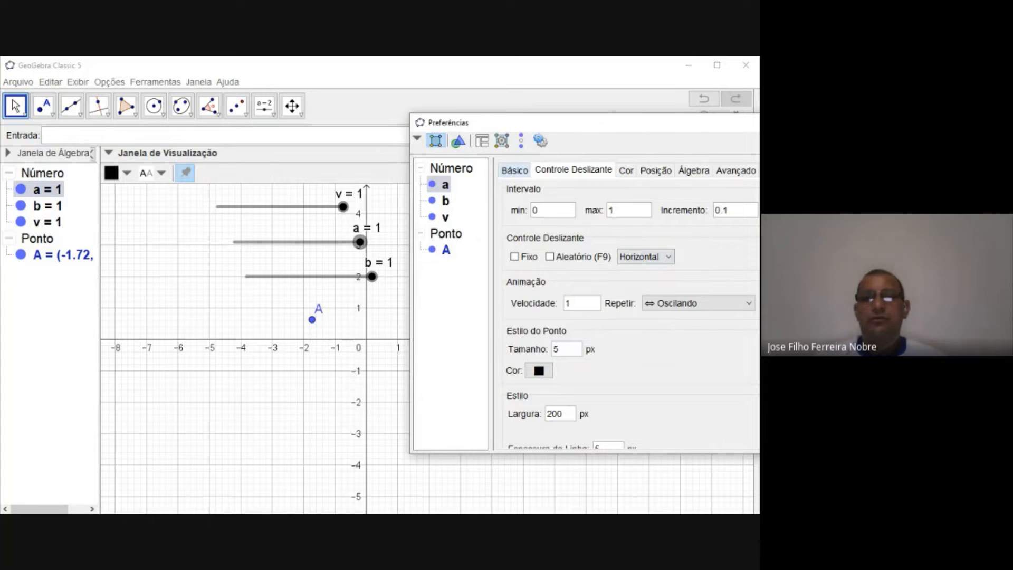
left_click(514, 169)
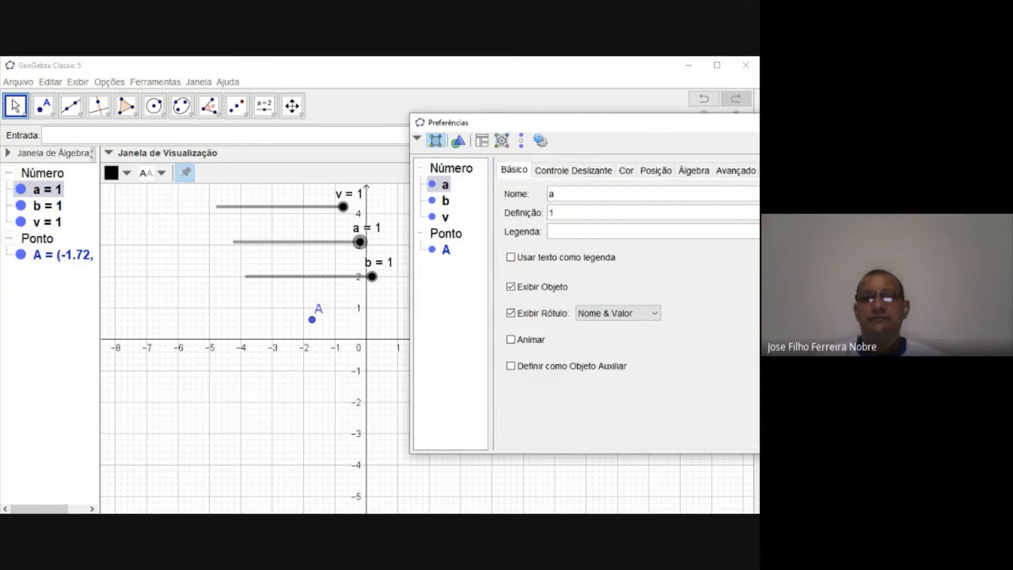
double_click(551, 194)
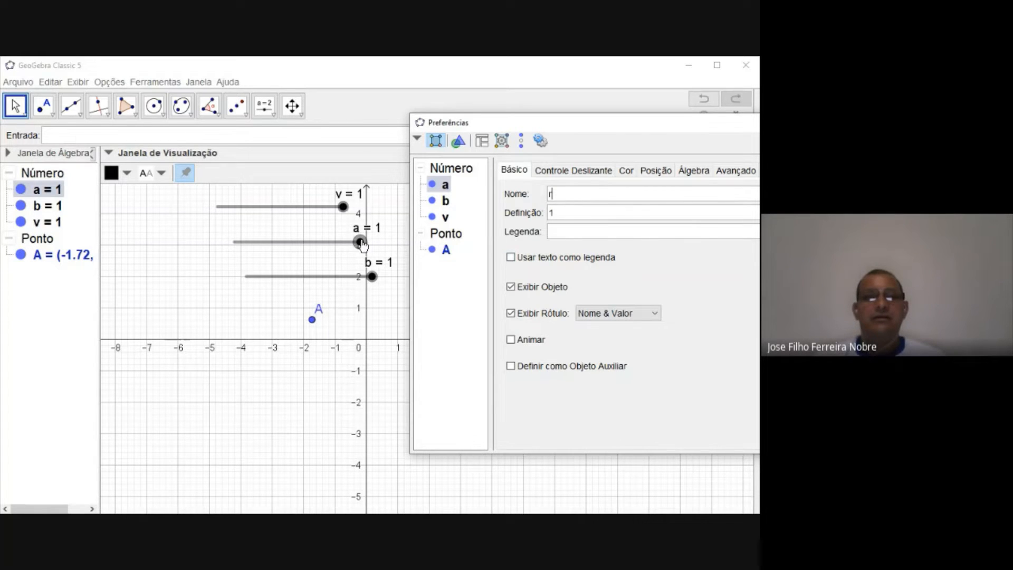
left_click(334, 211)
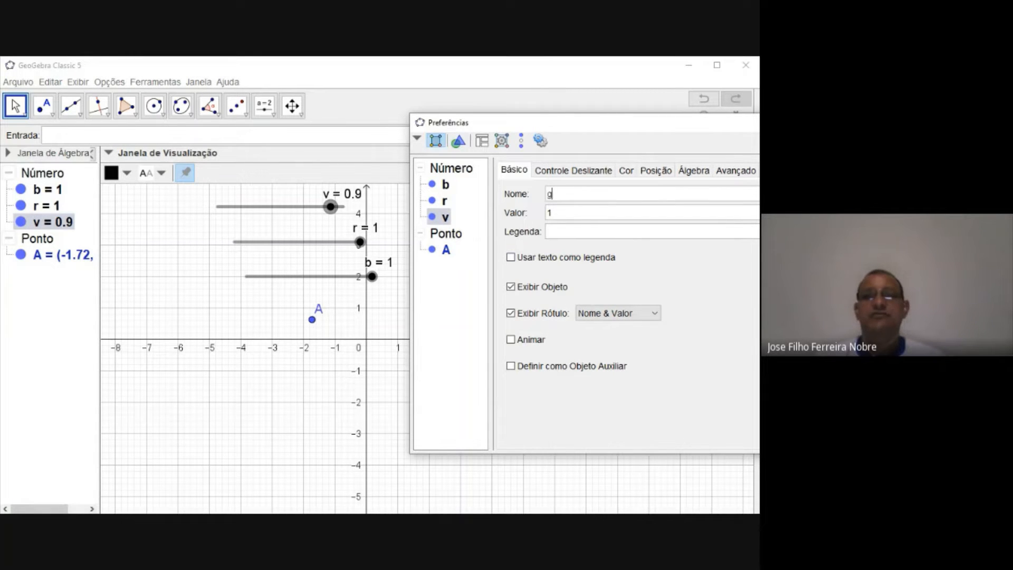
key("Return")
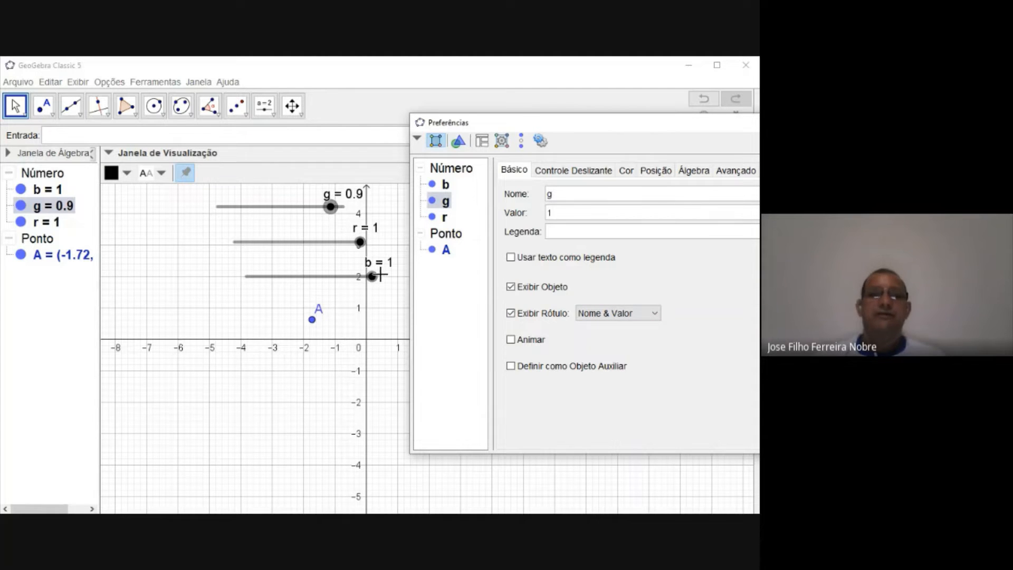
key("Escape")
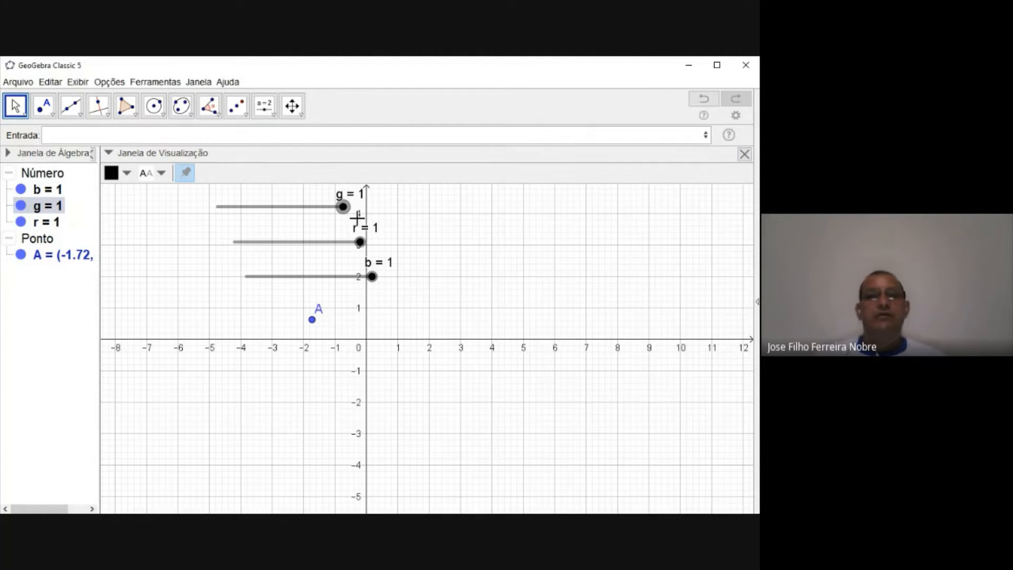
Step: Set slider g to 0.4, slider r to 0.2 and slider b to 0.3
left_click_drag(340, 205, 270, 222)
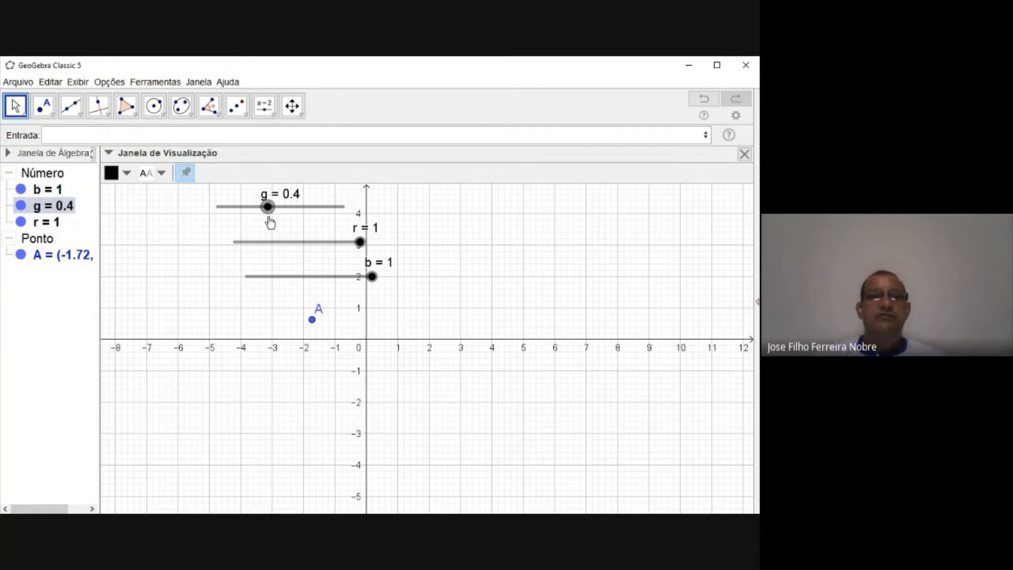
left_click_drag(360, 243, 264, 249)
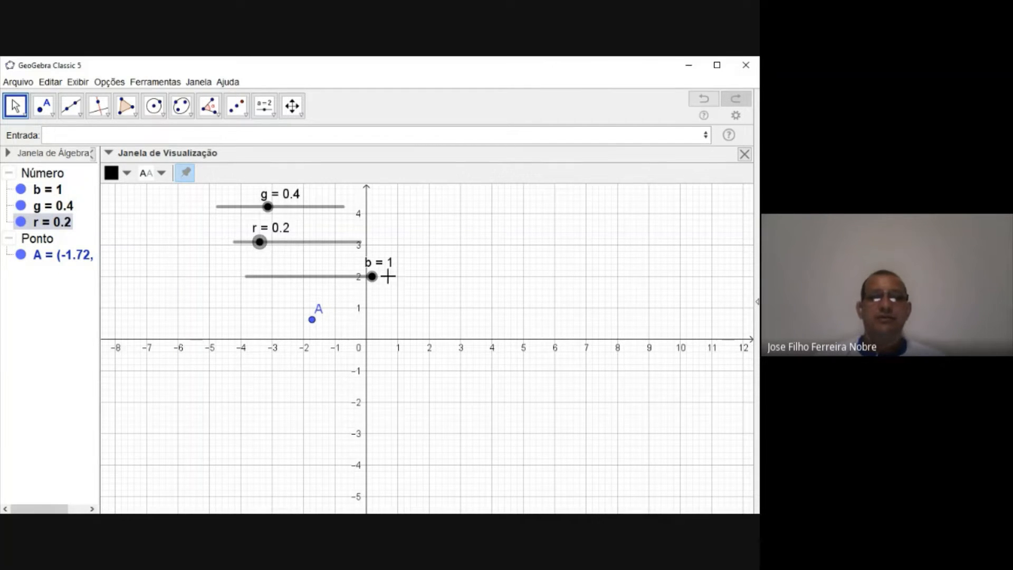
left_click_drag(374, 279, 282, 286)
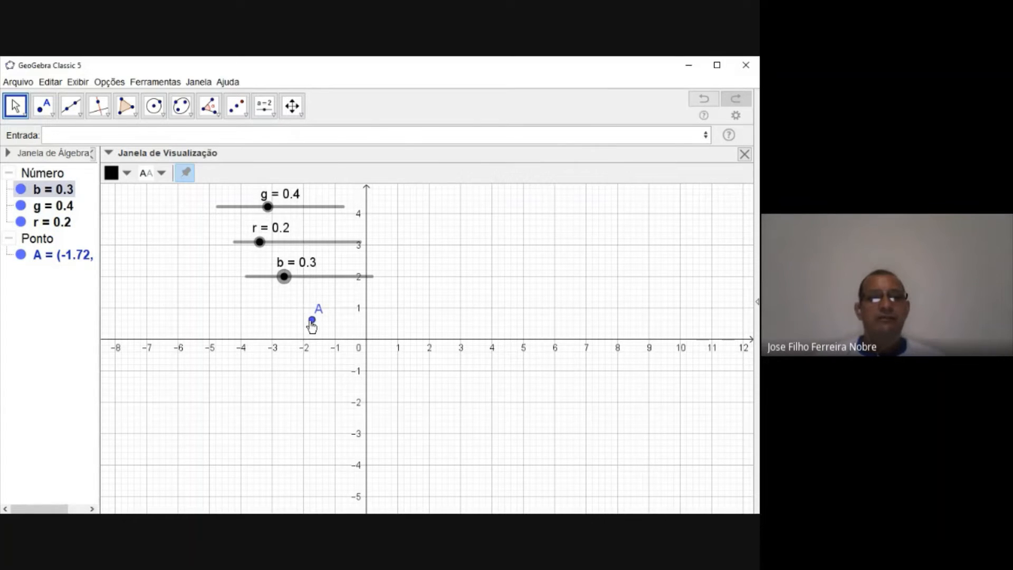
Step: Set point A's dynamic colours to r for red, g for green and b for blue, and close the preferences
right_click(312, 321)
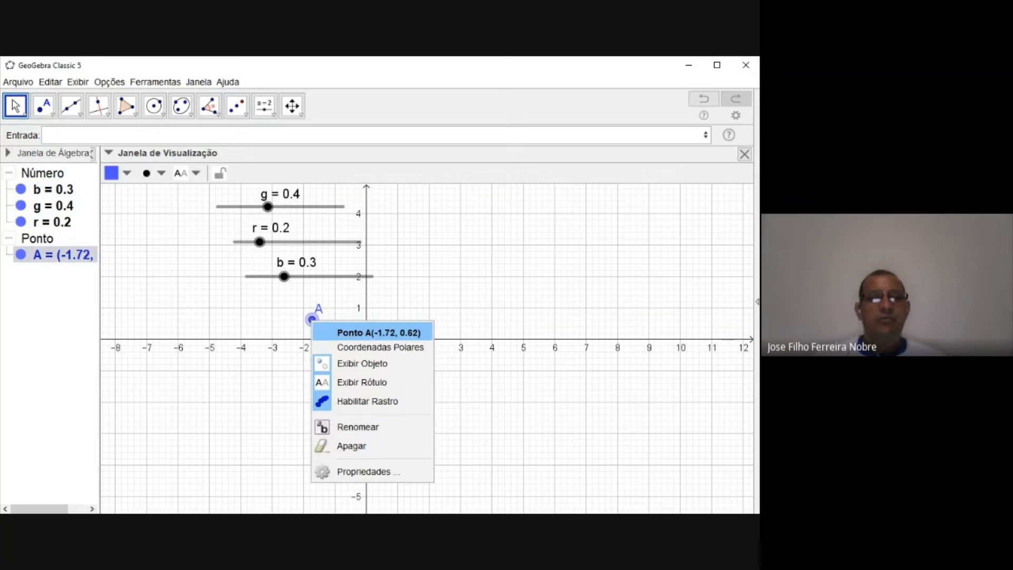
left_click(373, 471)
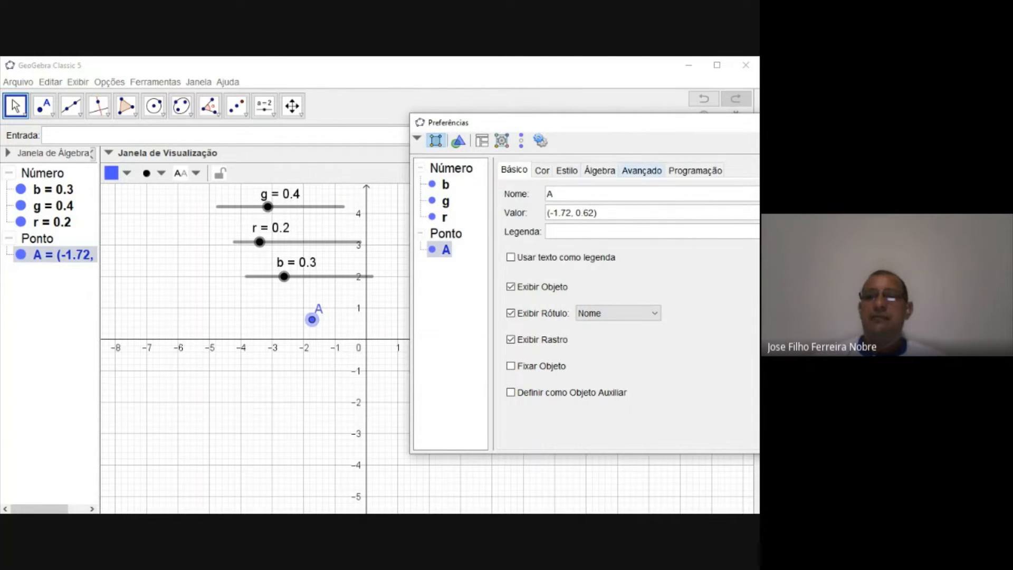
left_click(642, 171)
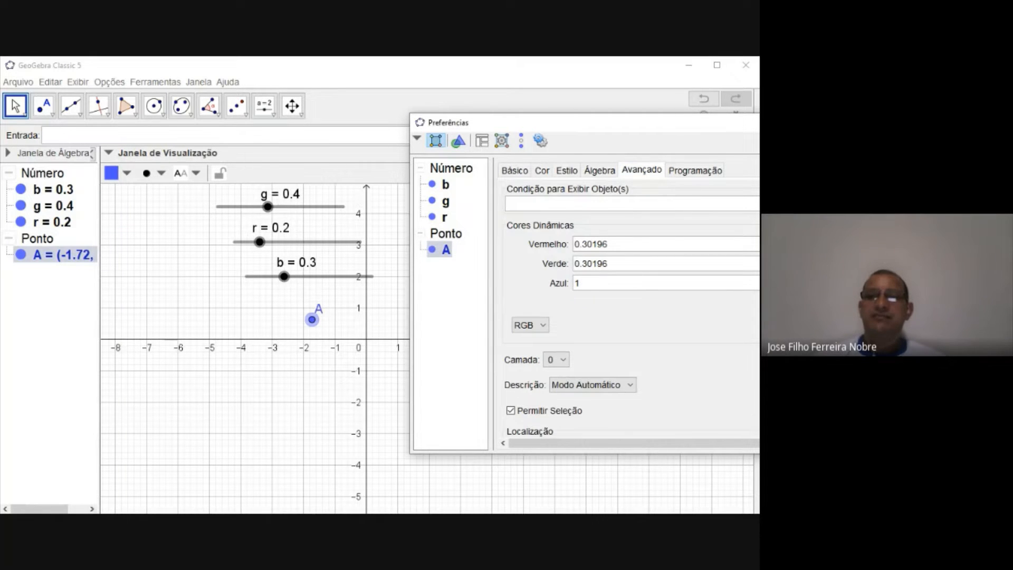
left_click_drag(608, 244, 574, 244)
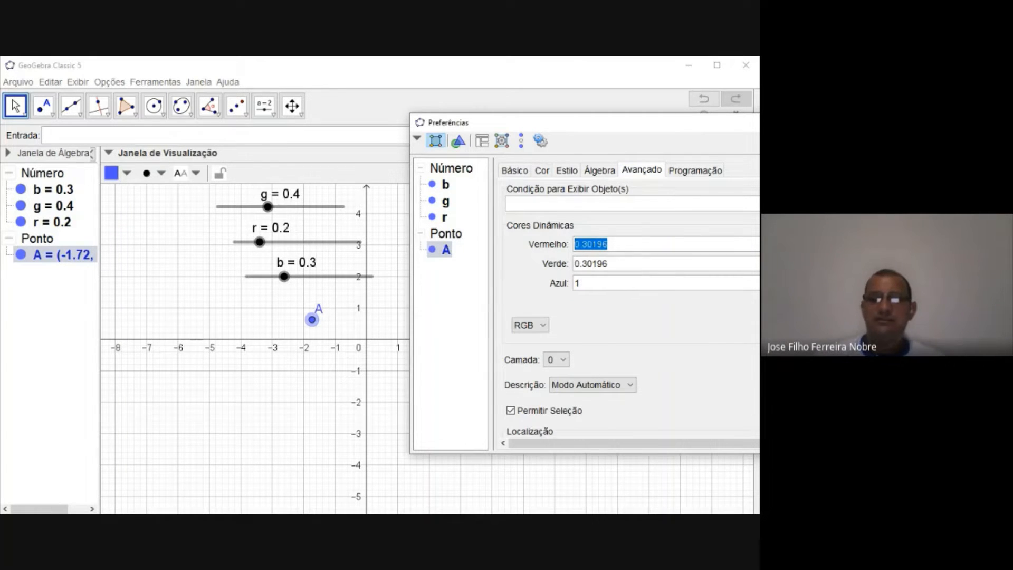
key("BackSpace")
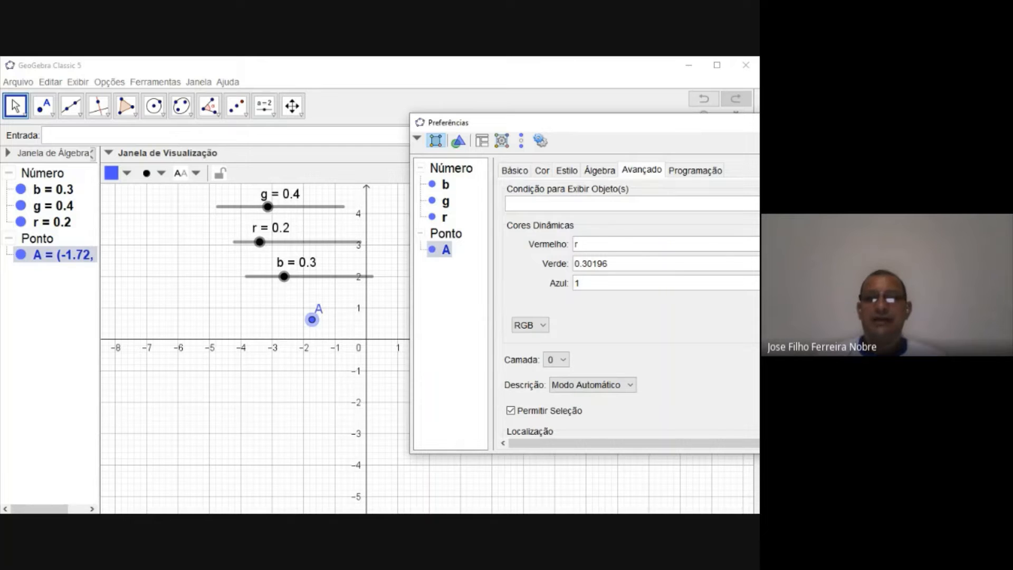
left_click(608, 263)
left_click_drag(608, 264, 574, 264)
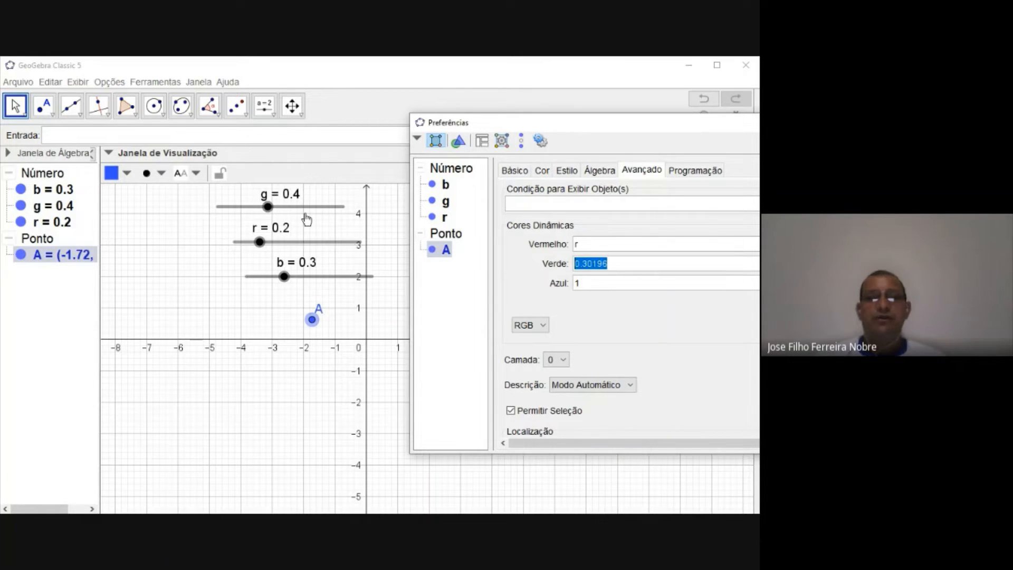
type("g")
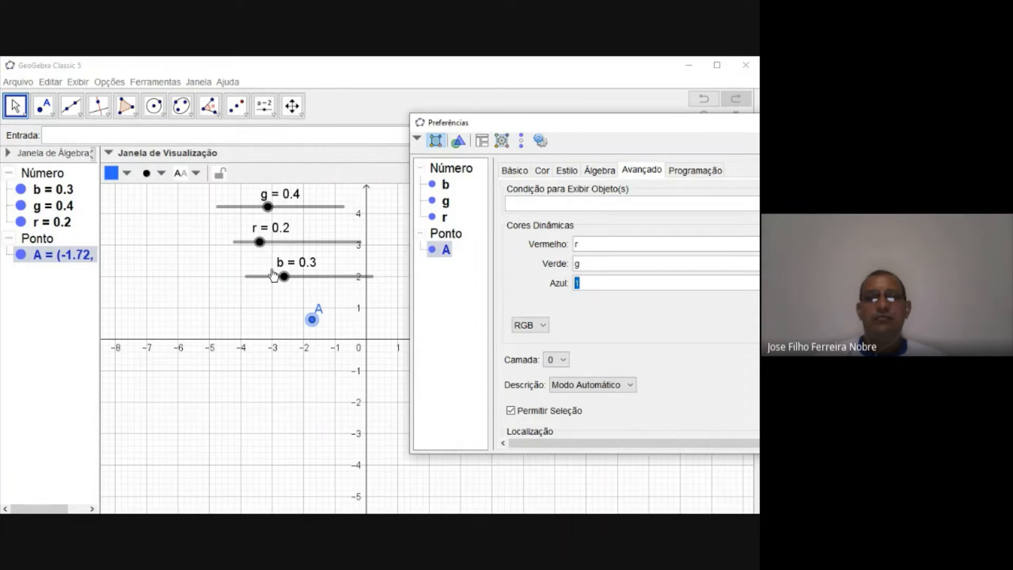
type("b")
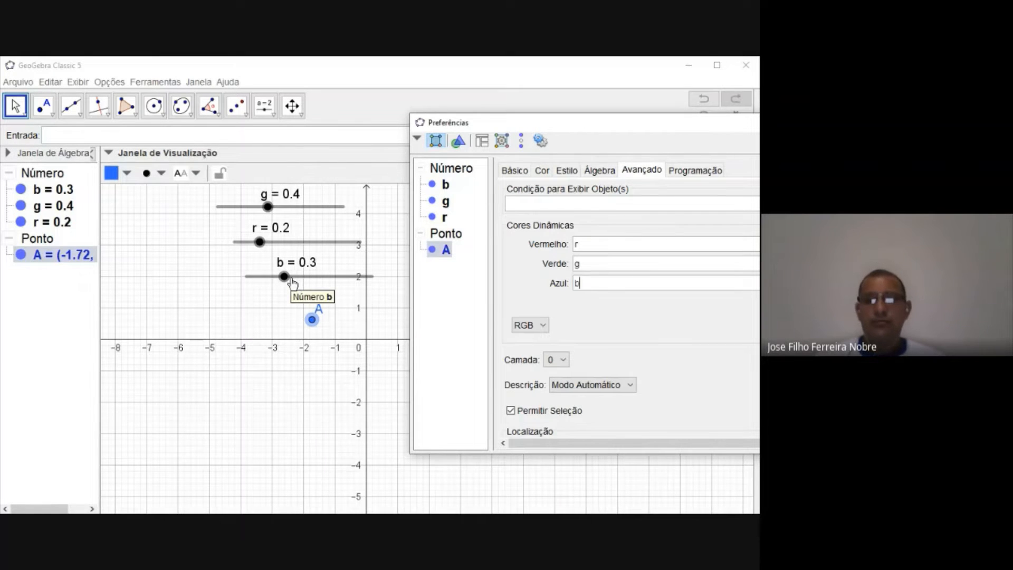
key("Tab")
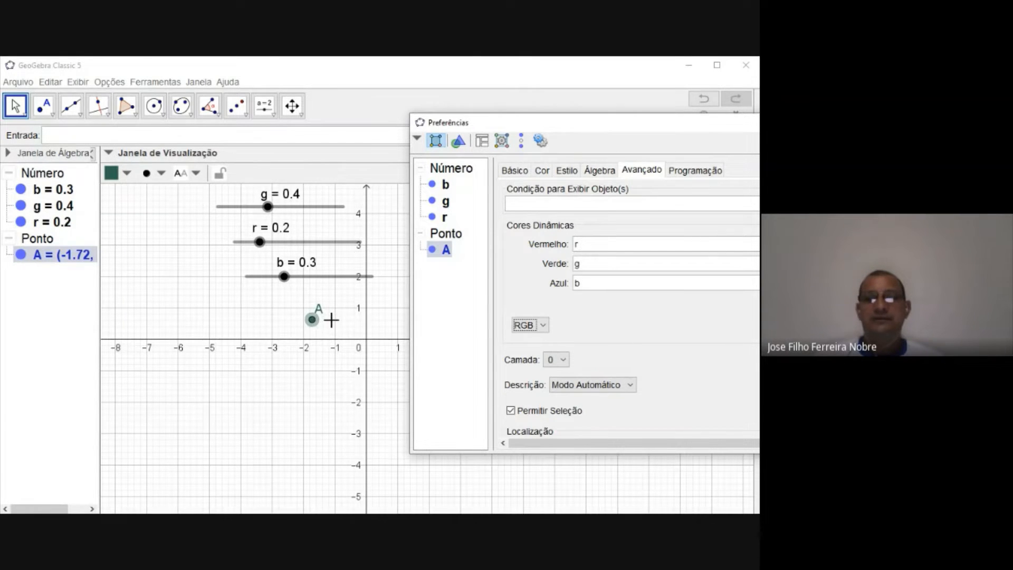
left_click(758, 122)
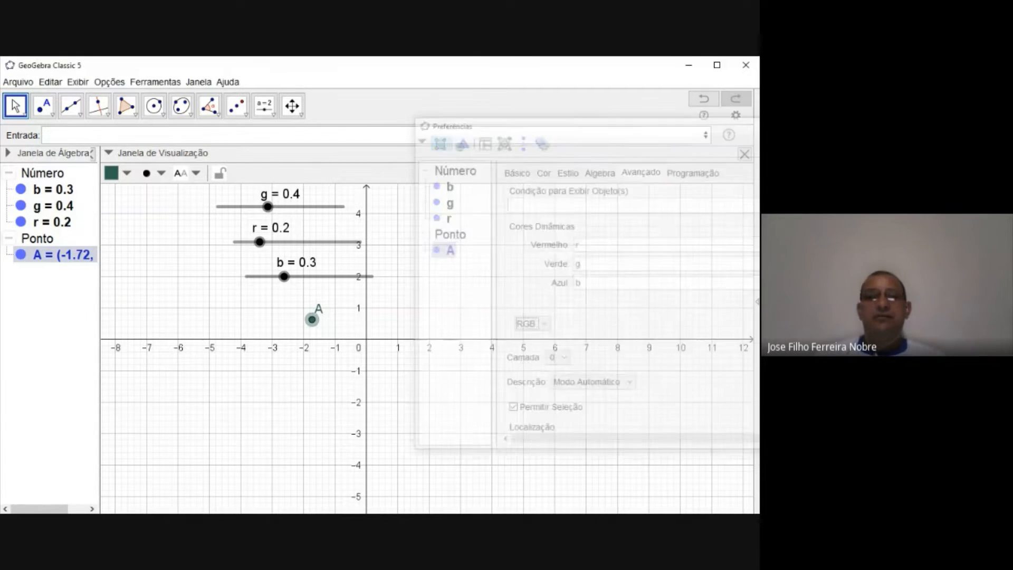
Step: Enlarge point A to the maximum point size and move it to about (6.3, 2.7)
left_click_drag(314, 327, 442, 289)
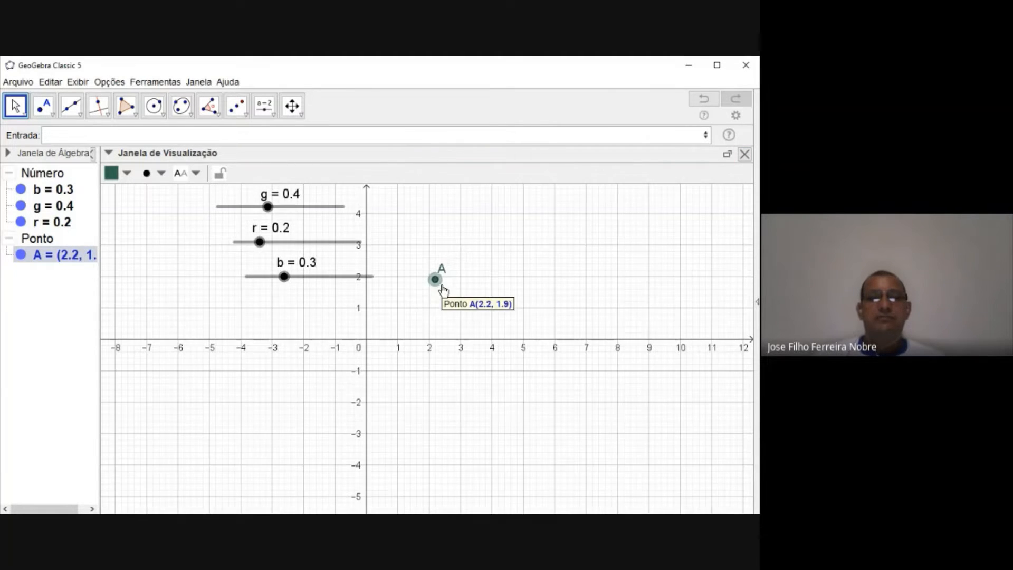
left_click(127, 173)
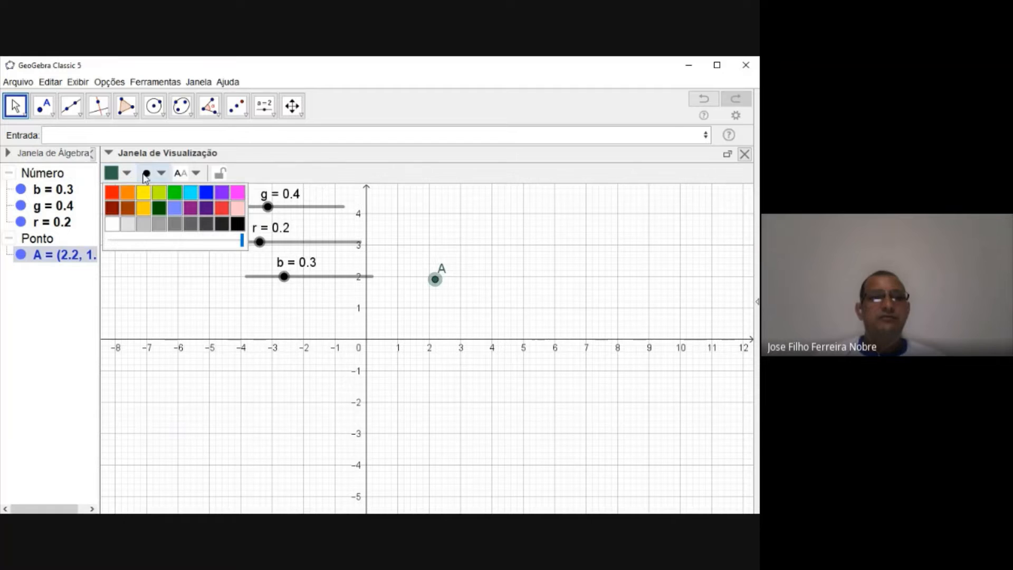
left_click(147, 176)
left_click_drag(197, 226, 240, 226)
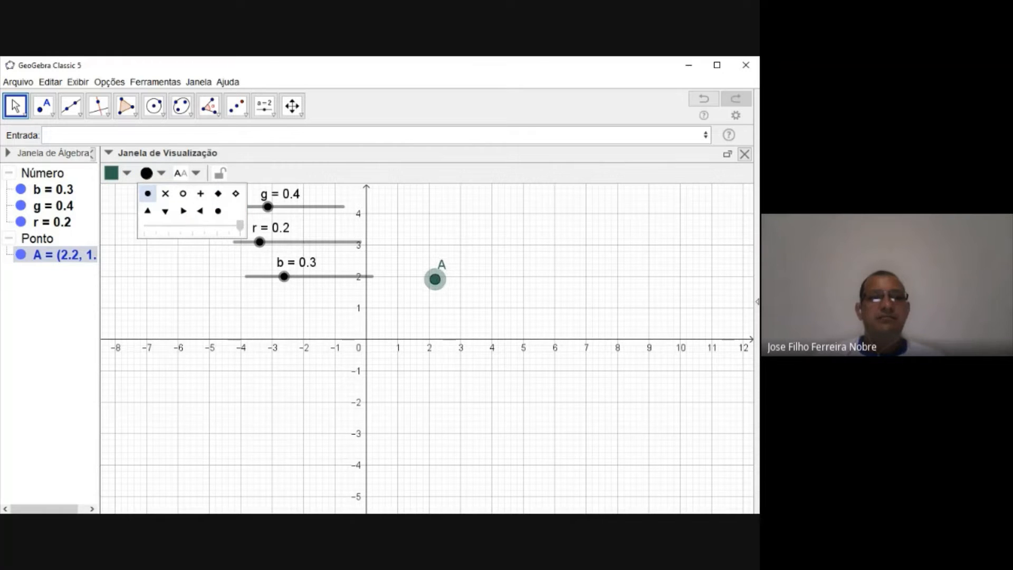
mouse_move(438, 283)
left_mouse_down()
mouse_move(534, 258)
mouse_move(526, 286)
mouse_move(562, 254)
left_mouse_up()
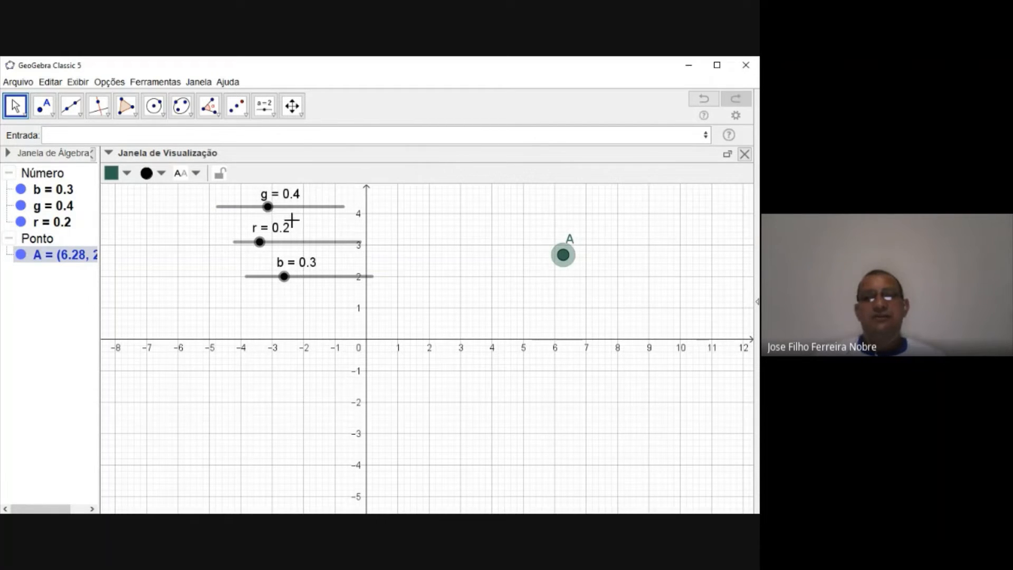
Step: Set slider g to 0.8, slider r to 1 and slider b to 1 to test point A's colour
left_click_drag(268, 207, 318, 208)
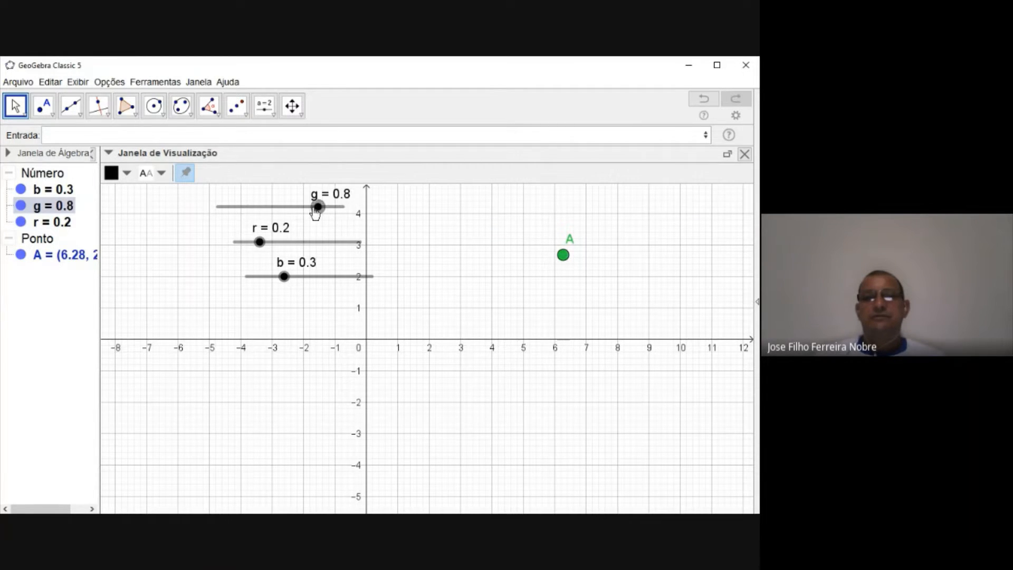
left_click(260, 242)
left_click_drag(273, 246, 362, 246)
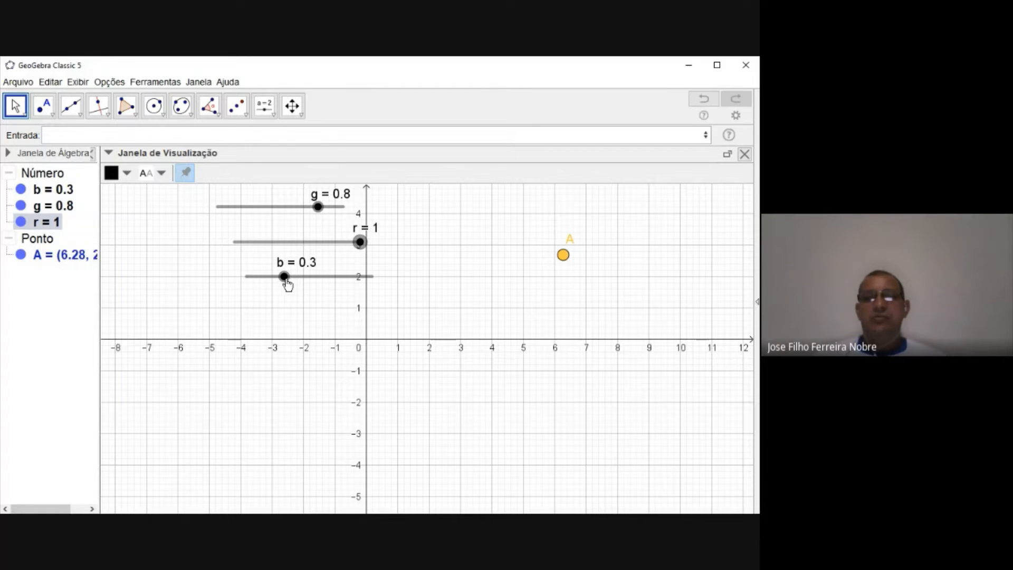
left_click_drag(285, 285, 372, 283)
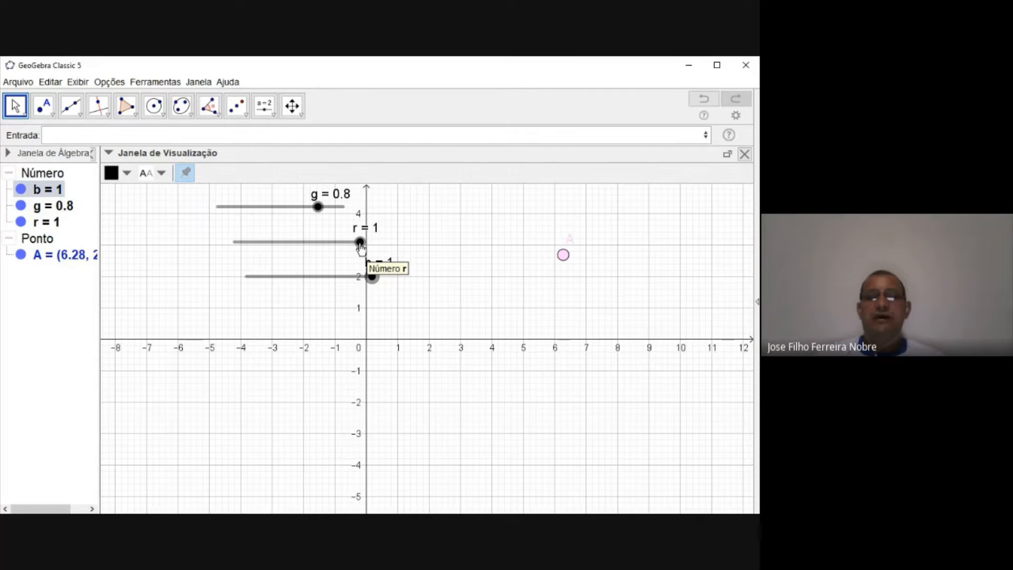
Step: Lower sliders g, b and r to 0, one after another
left_click_drag(321, 211, 221, 212)
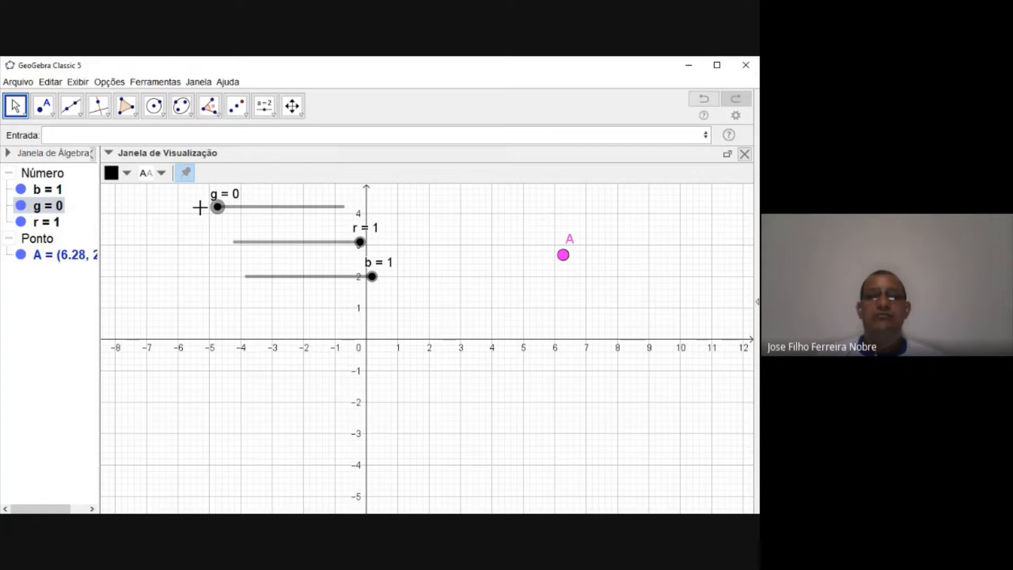
left_click_drag(373, 280, 247, 277)
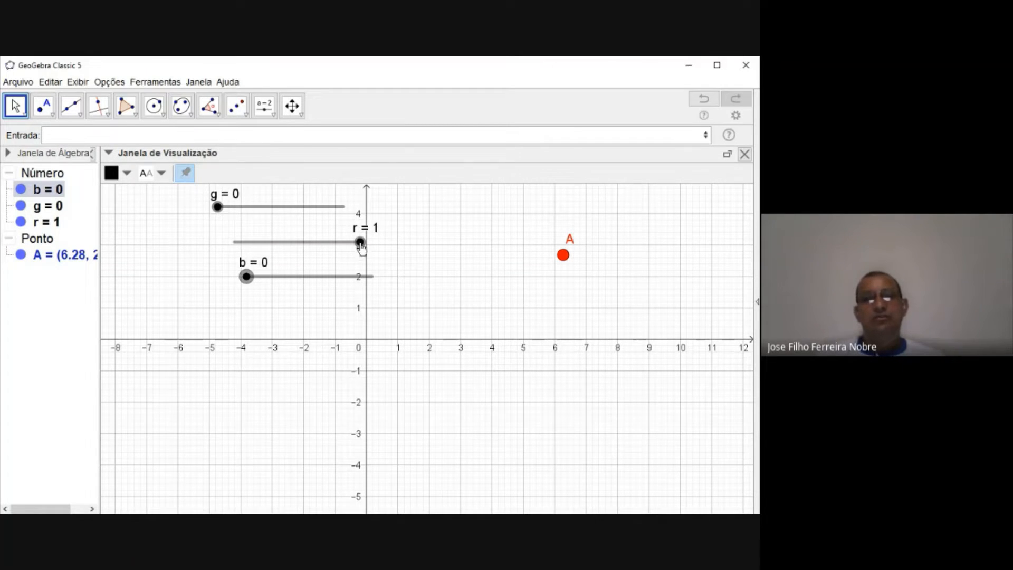
left_click_drag(360, 244, 233, 260)
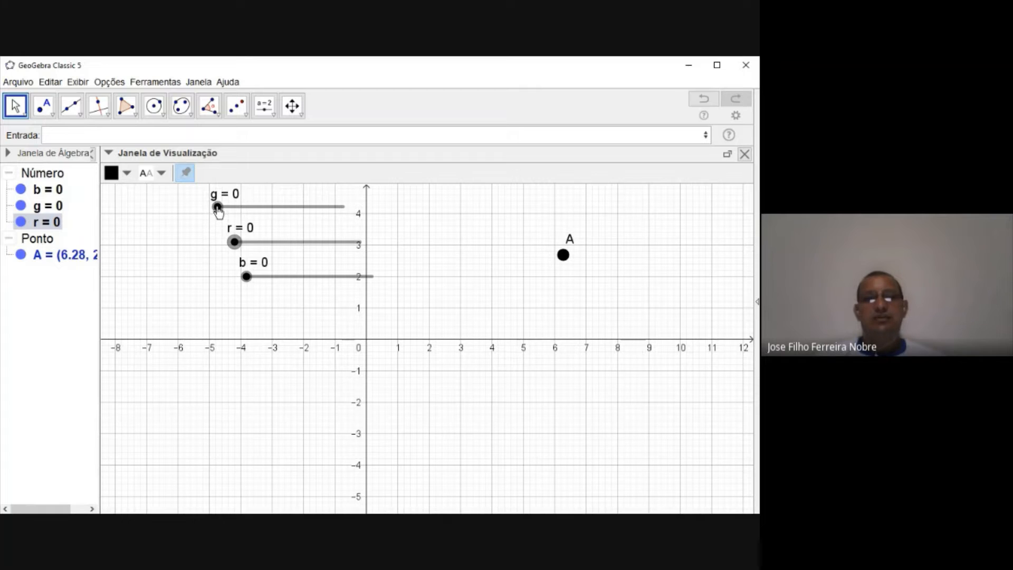
Step: Raise sliders g, r and b to 1, one after another
left_click_drag(218, 208, 345, 211)
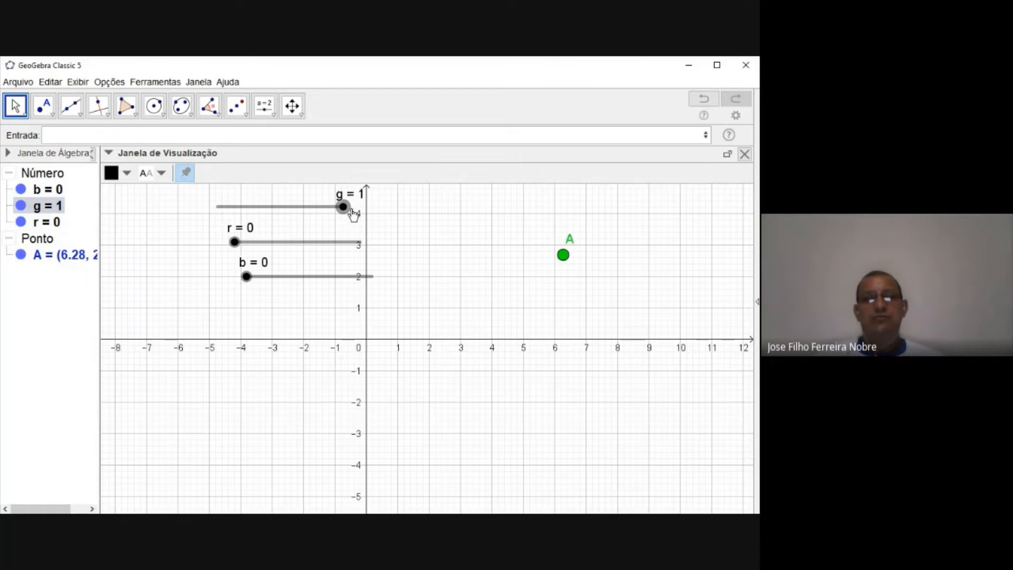
left_click_drag(234, 244, 368, 247)
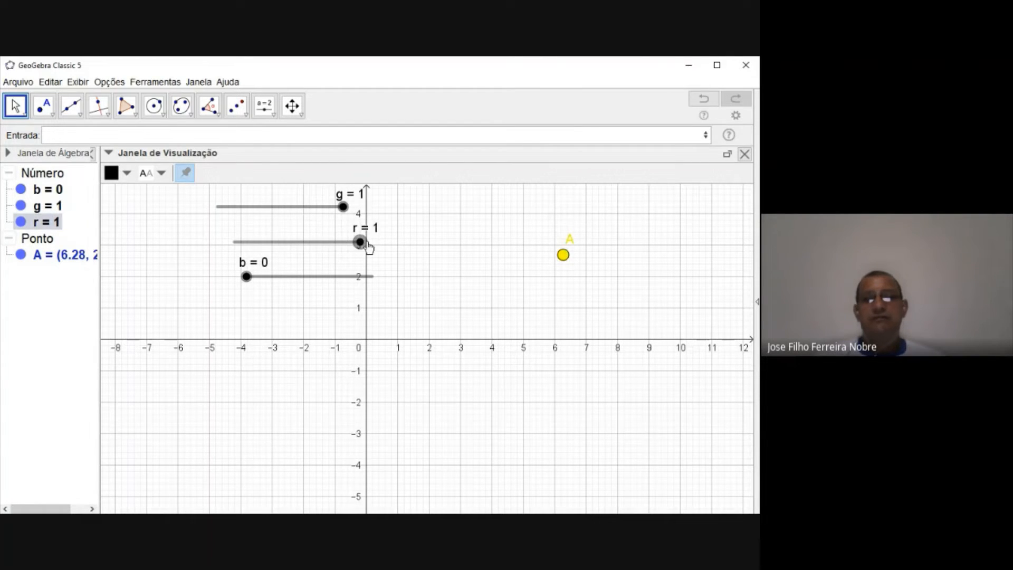
left_click_drag(243, 287, 375, 291)
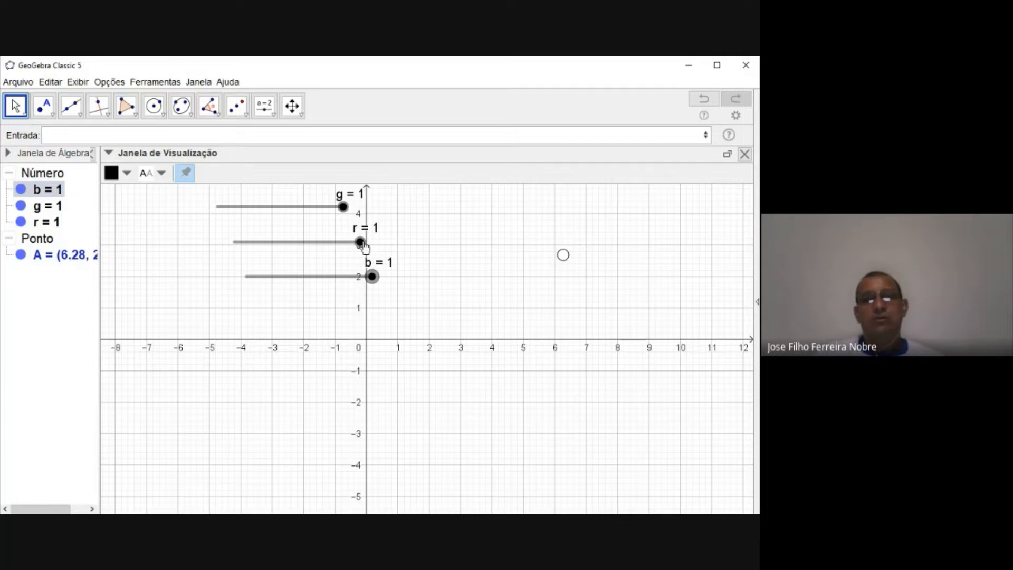
Step: Set slider r to 0.6, slider b to 0.2 and slider g to 0.9
left_click_drag(364, 247, 309, 257)
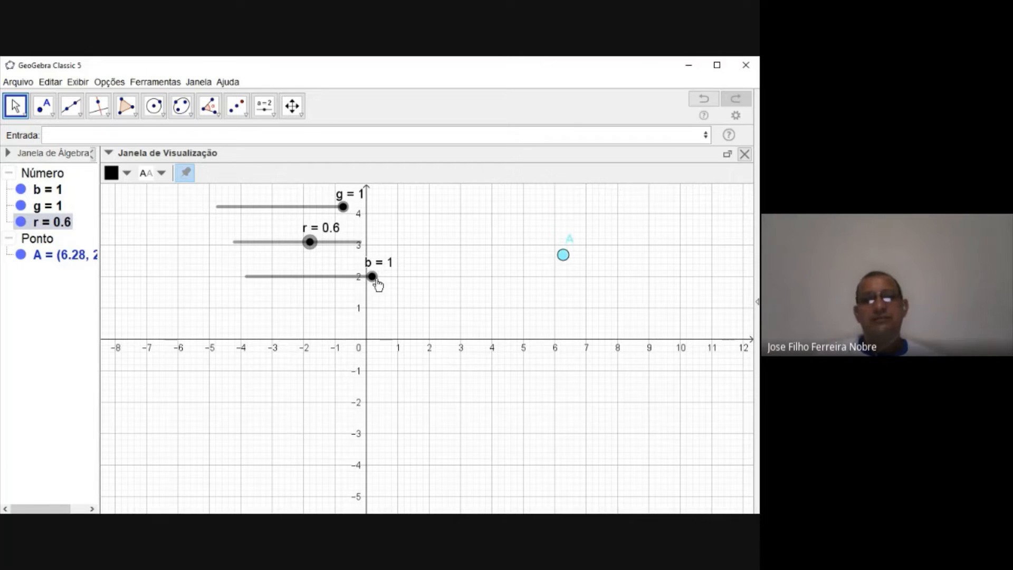
left_click_drag(377, 281, 271, 279)
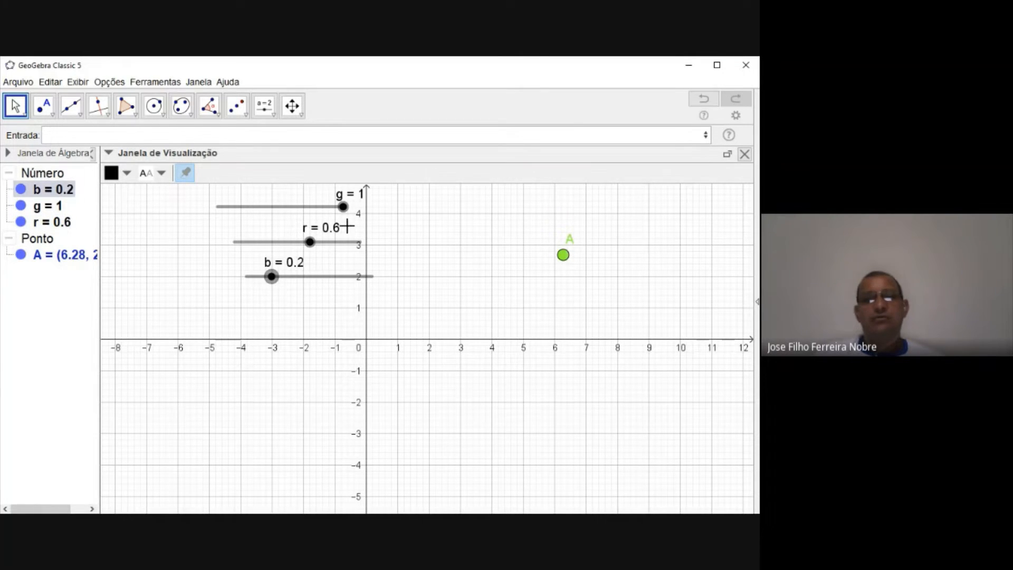
mouse_move(345, 214)
left_mouse_down()
mouse_move(234, 209)
mouse_move(346, 219)
mouse_move(320, 215)
mouse_move(337, 218)
left_mouse_up()
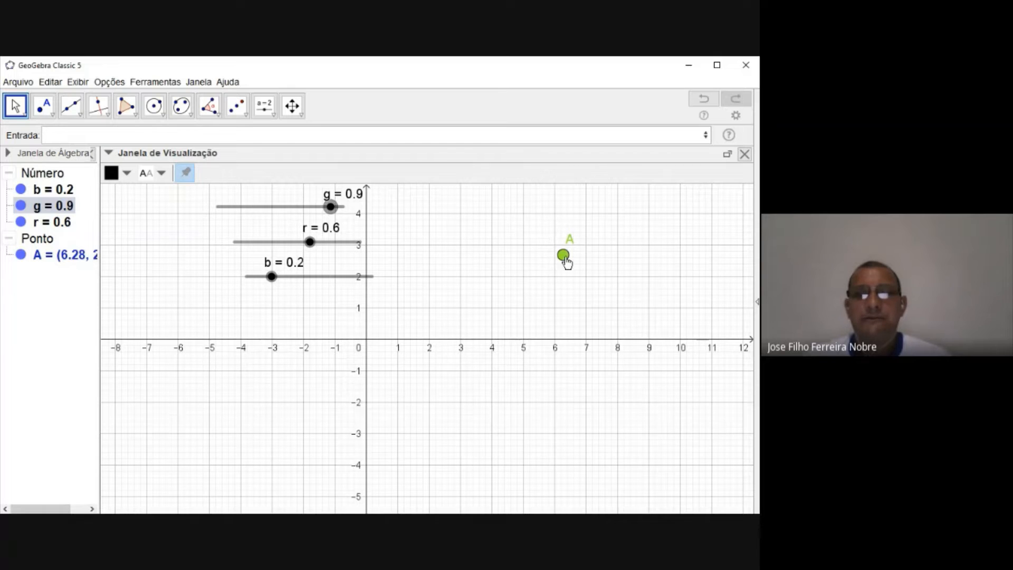
Step: Move point A to about (8.18, 3.28), keeping the original view scale
mouse_move(566, 260)
left_mouse_down()
mouse_move(483, 260)
mouse_move(484, 288)
mouse_move(554, 310)
mouse_move(590, 255)
mouse_move(483, 228)
mouse_move(461, 268)
mouse_move(574, 313)
mouse_move(625, 240)
left_mouse_up()
scroll(623, 247, "down", 1)
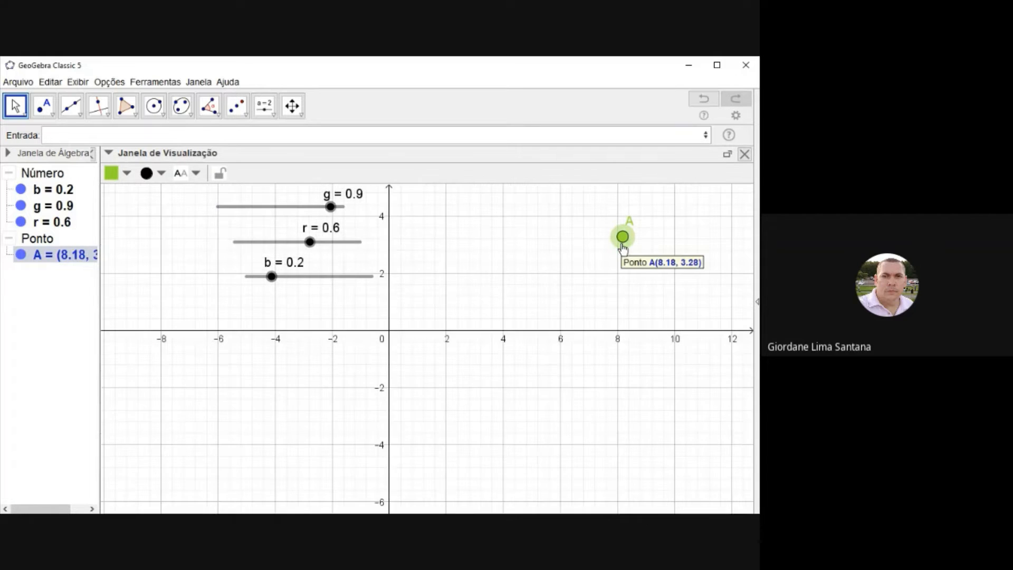
scroll(623, 247, "up", 1)
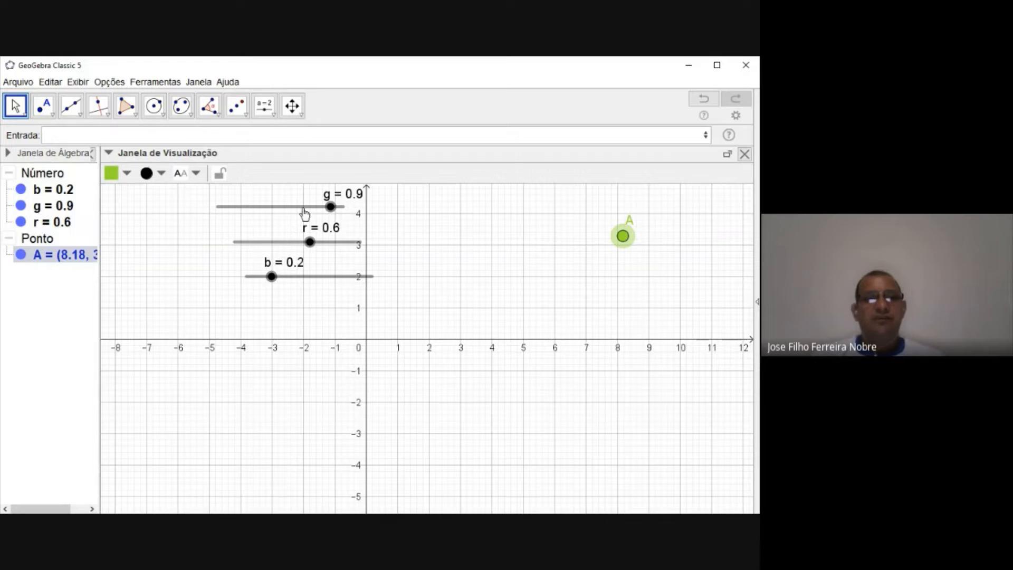
Step: Animate sliders g, r and b, and move point A in wide loops across the canvas to paint a colour-changing trace ending near (2.2, 4.4)
right_click(331, 208)
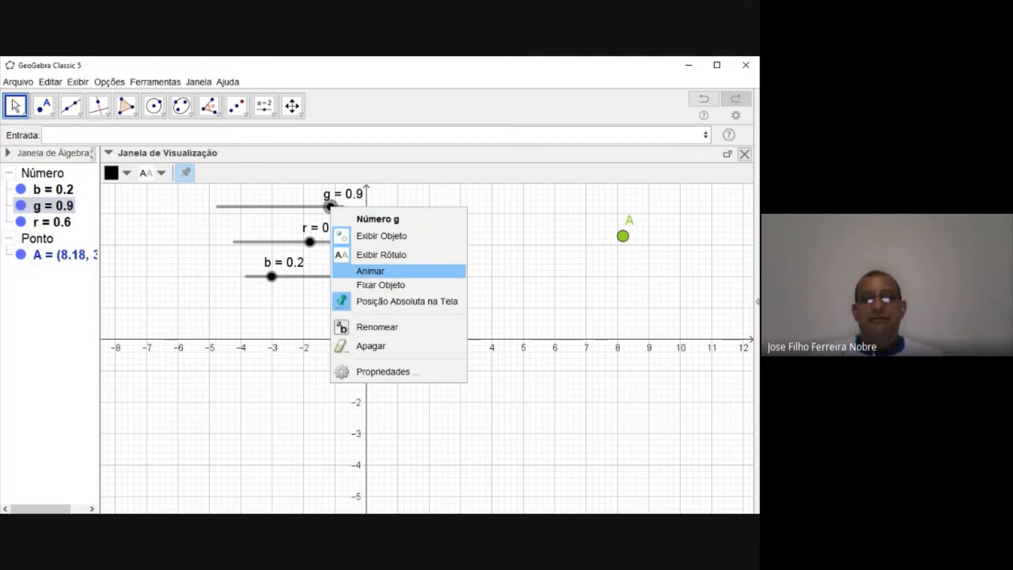
right_click(327, 207)
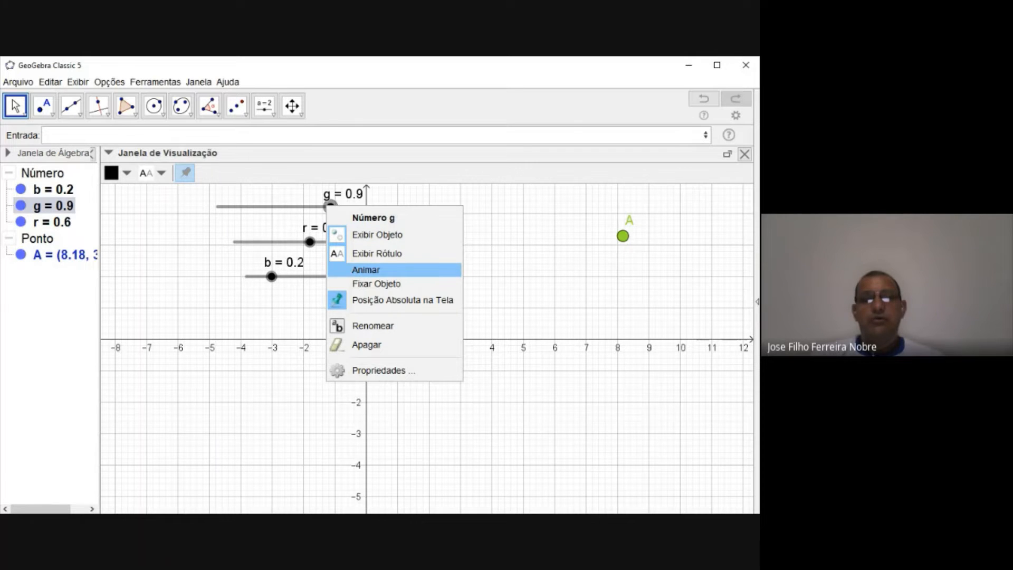
left_click(368, 270)
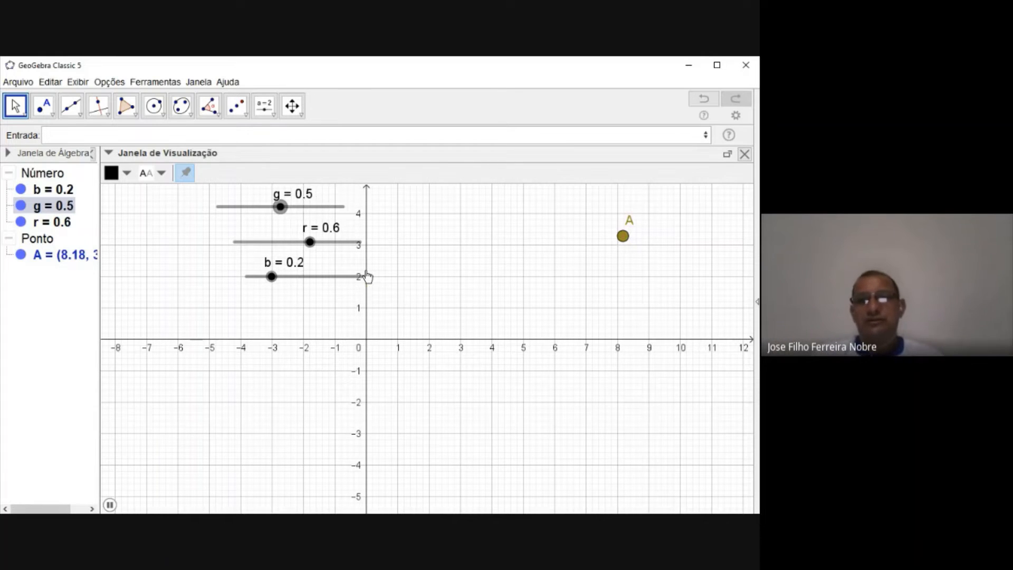
right_click(310, 243)
left_click(324, 303)
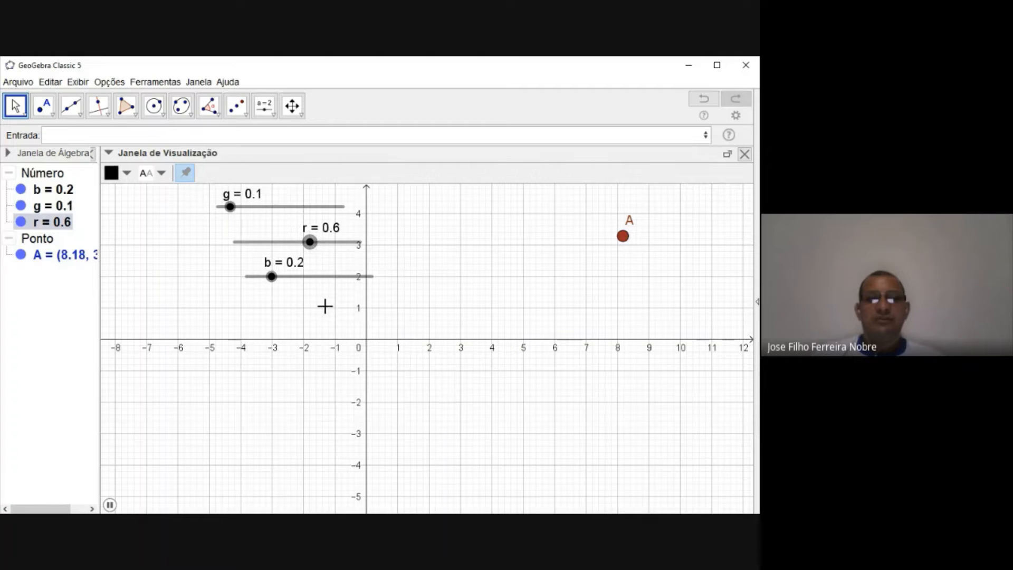
right_click(272, 277)
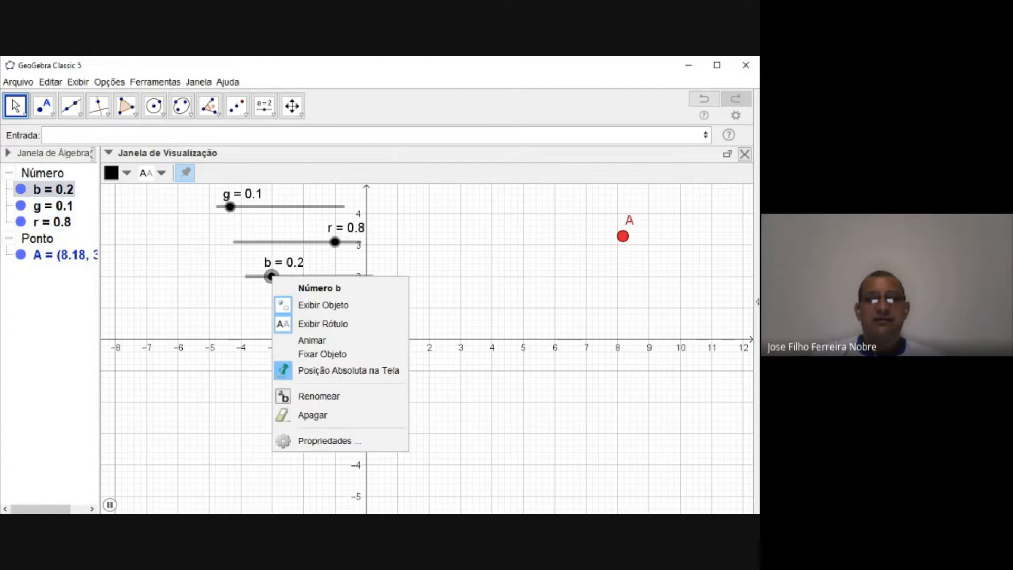
left_click(294, 338)
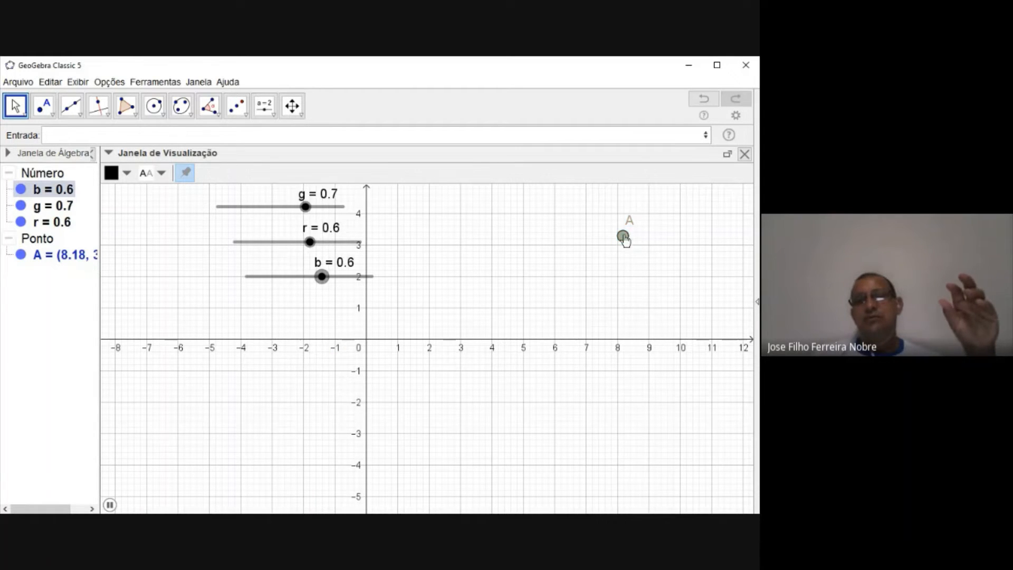
mouse_move(622, 236)
left_mouse_down()
mouse_move(527, 241)
mouse_move(518, 255)
mouse_move(603, 283)
mouse_move(604, 316)
mouse_move(520, 293)
mouse_move(493, 296)
mouse_move(477, 315)
mouse_move(490, 350)
mouse_move(570, 362)
mouse_move(609, 352)
mouse_move(637, 301)
mouse_move(661, 295)
mouse_move(676, 315)
mouse_move(662, 405)
mouse_move(646, 419)
mouse_move(578, 408)
mouse_move(525, 426)
mouse_move(483, 425)
mouse_move(463, 363)
mouse_move(414, 337)
mouse_move(451, 243)
mouse_move(525, 211)
mouse_move(612, 201)
mouse_move(646, 204)
mouse_move(670, 225)
mouse_move(676, 258)
mouse_move(592, 269)
mouse_move(568, 295)
mouse_move(563, 344)
mouse_move(580, 414)
mouse_move(546, 455)
mouse_move(466, 448)
mouse_move(402, 416)
mouse_move(314, 326)
mouse_move(213, 330)
mouse_move(187, 388)
mouse_move(189, 418)
mouse_move(243, 437)
mouse_move(301, 404)
mouse_move(384, 319)
mouse_move(398, 241)
mouse_move(435, 202)
left_mouse_up()
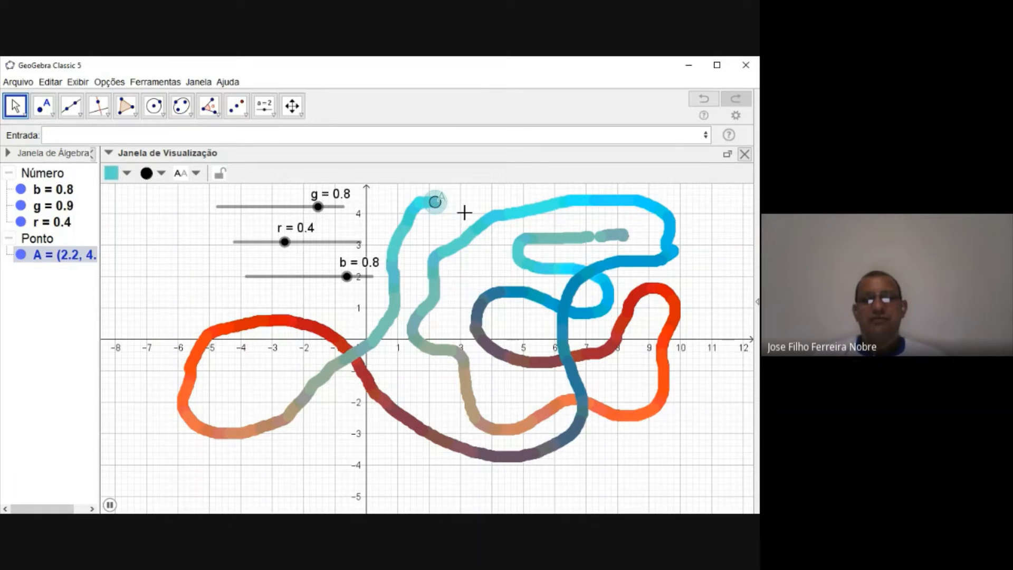
Step: Extend point A's colour-changing trace in wide loops ending near (3.68, -0.9), and clear the painted traces from the canvas
mouse_move(439, 212)
left_mouse_down()
mouse_move(461, 235)
mouse_move(475, 294)
mouse_move(429, 340)
mouse_move(421, 422)
mouse_move(356, 438)
mouse_move(451, 482)
mouse_move(547, 497)
mouse_move(612, 493)
mouse_move(611, 466)
mouse_move(629, 446)
mouse_move(698, 440)
mouse_move(716, 313)
mouse_move(711, 248)
mouse_move(688, 233)
mouse_move(578, 246)
mouse_move(473, 222)
mouse_move(440, 294)
mouse_move(372, 339)
mouse_move(191, 312)
mouse_move(192, 348)
mouse_move(309, 378)
left_mouse_up()
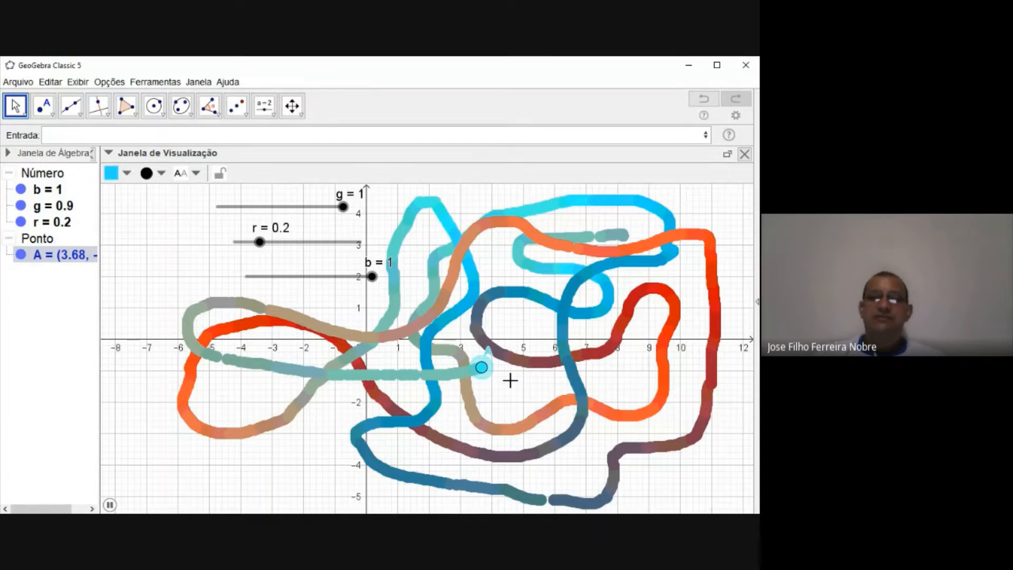
scroll(510, 379, "down", 1)
scroll(514, 374, "up", 1)
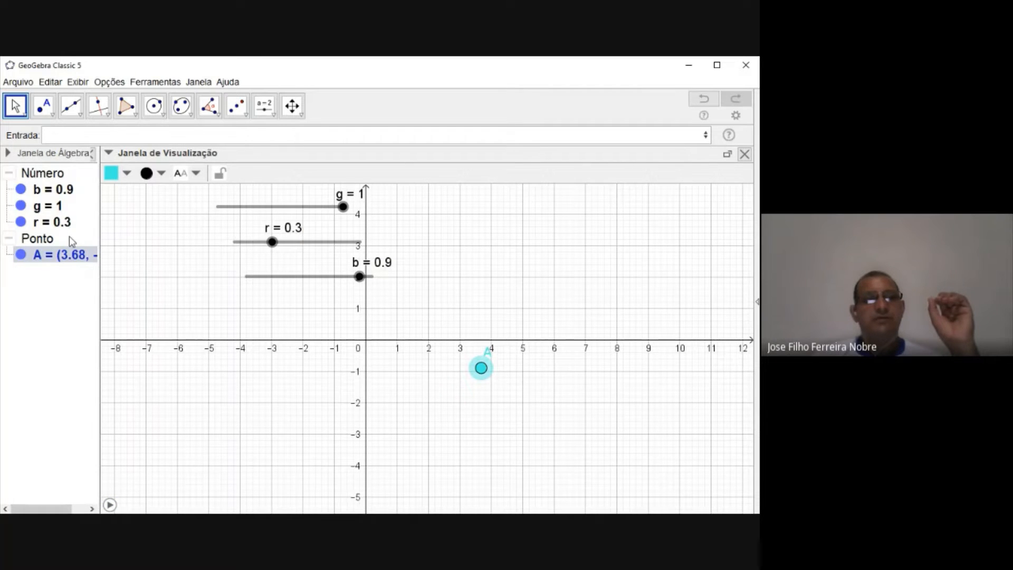
Step: Set the animation speed of sliders b, g and r to 3, keeping the oscillating repeat mode
left_click(43, 176)
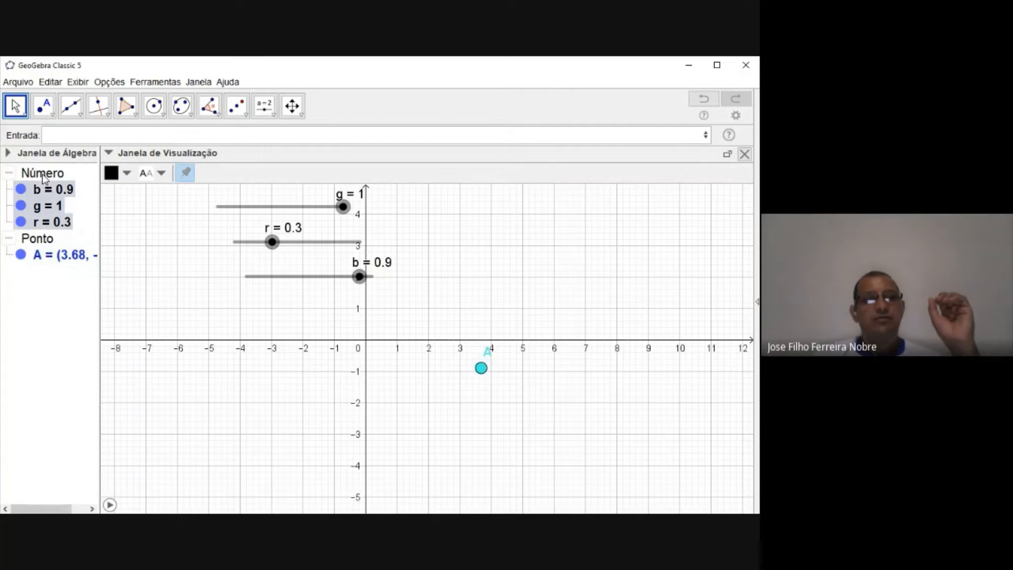
right_click(49, 205)
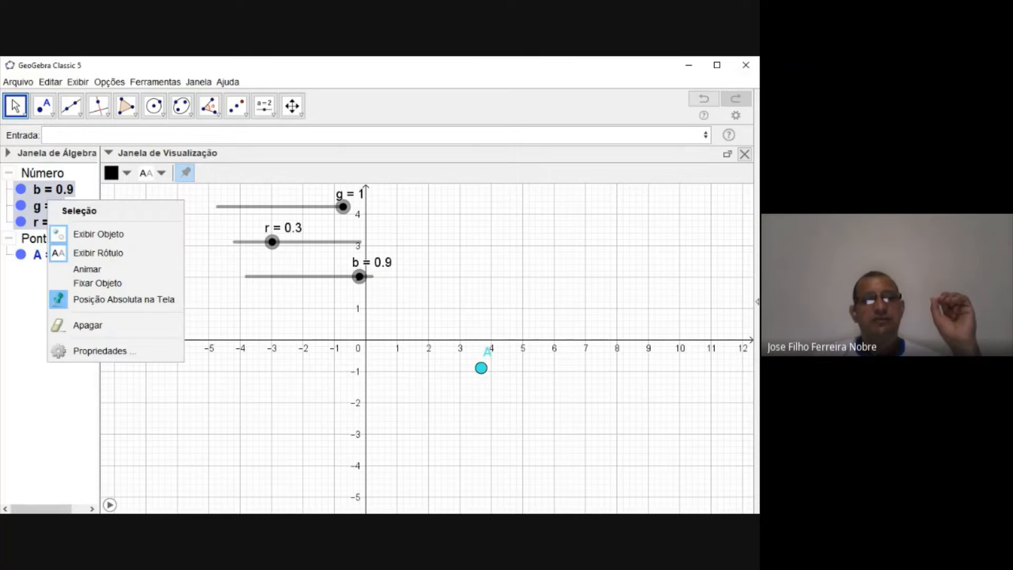
left_click(127, 350)
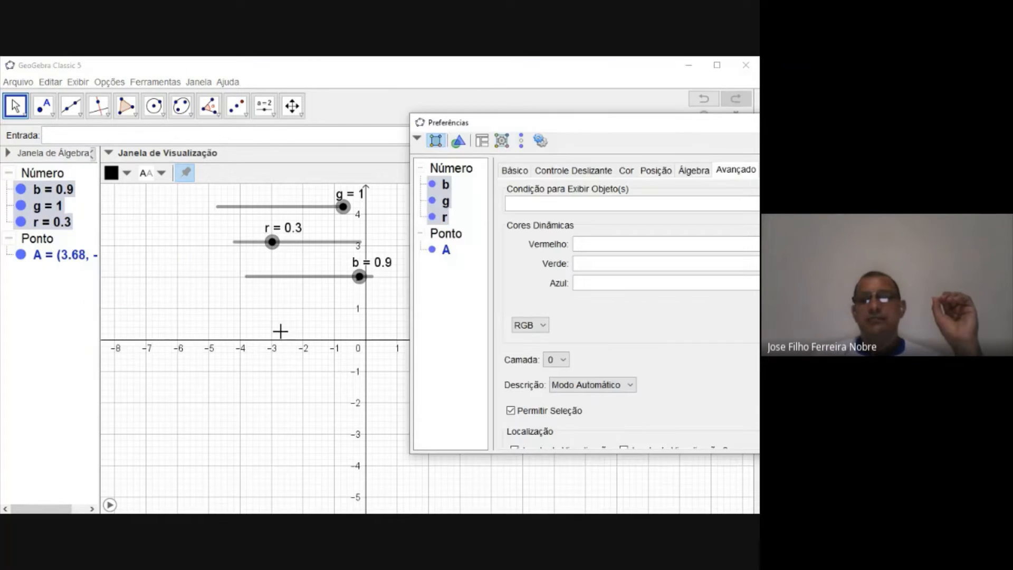
left_click(573, 170)
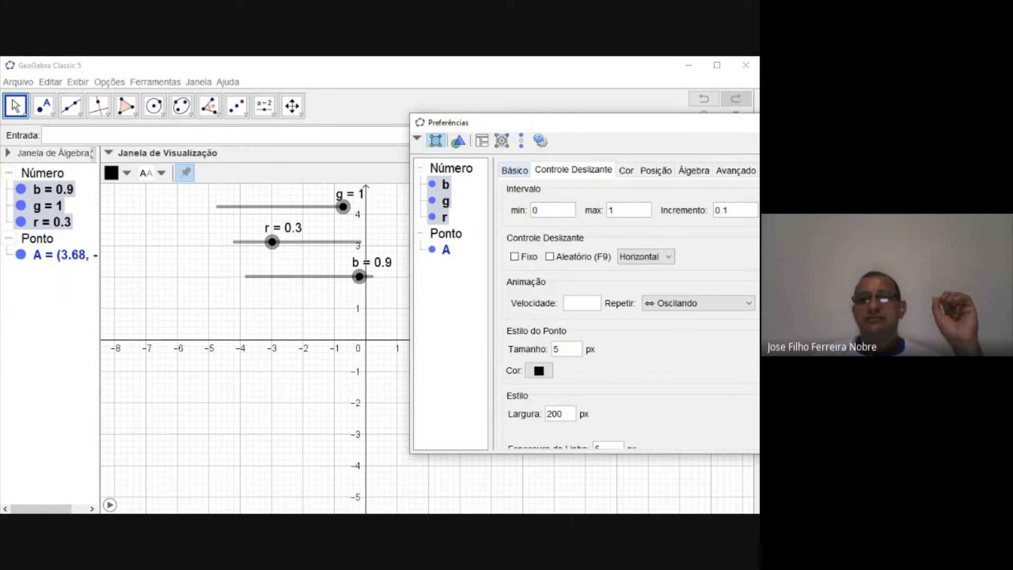
left_click(515, 170)
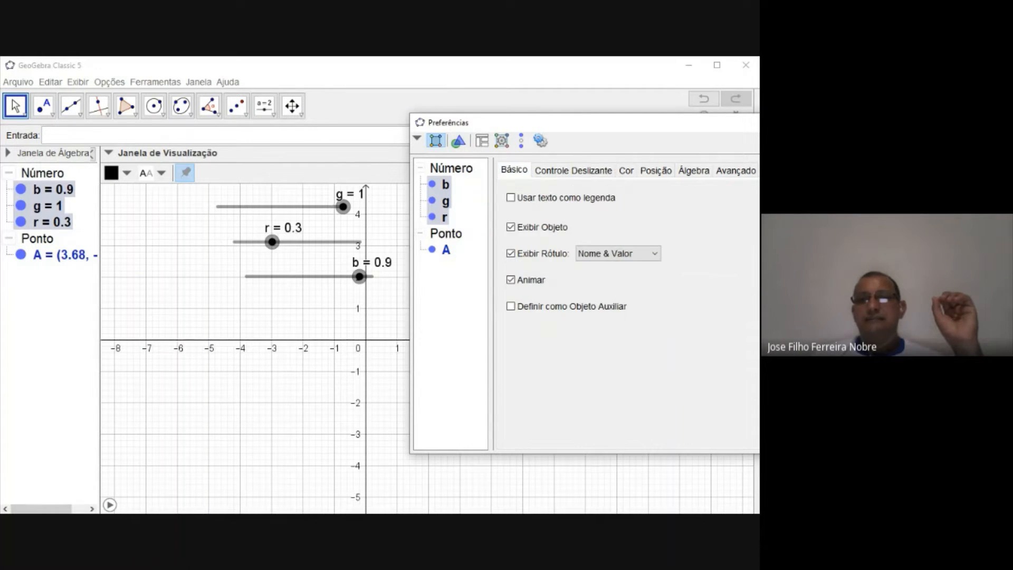
left_click(573, 170)
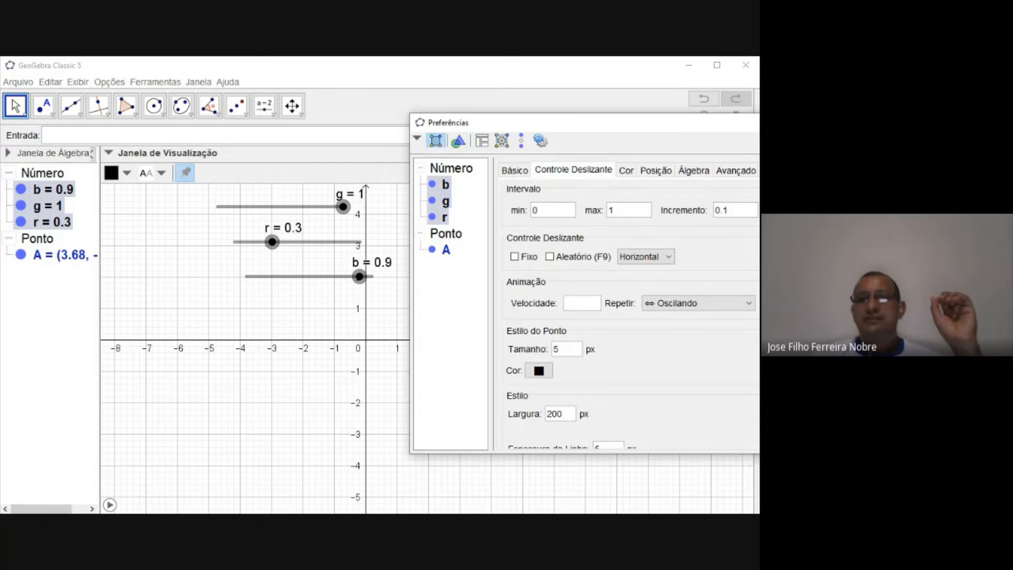
scroll(627, 314, "down", 5)
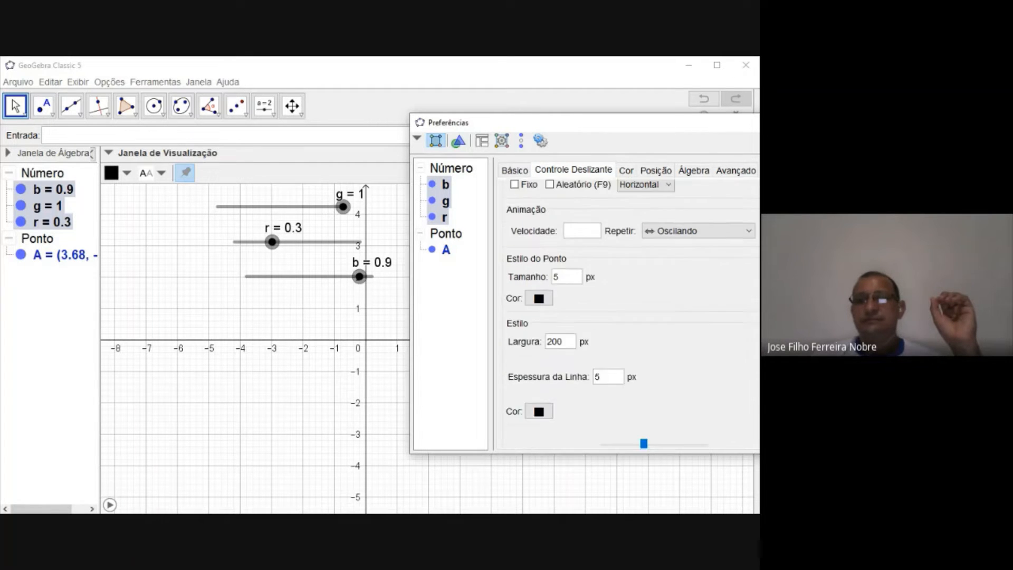
scroll(628, 314, "up", 5)
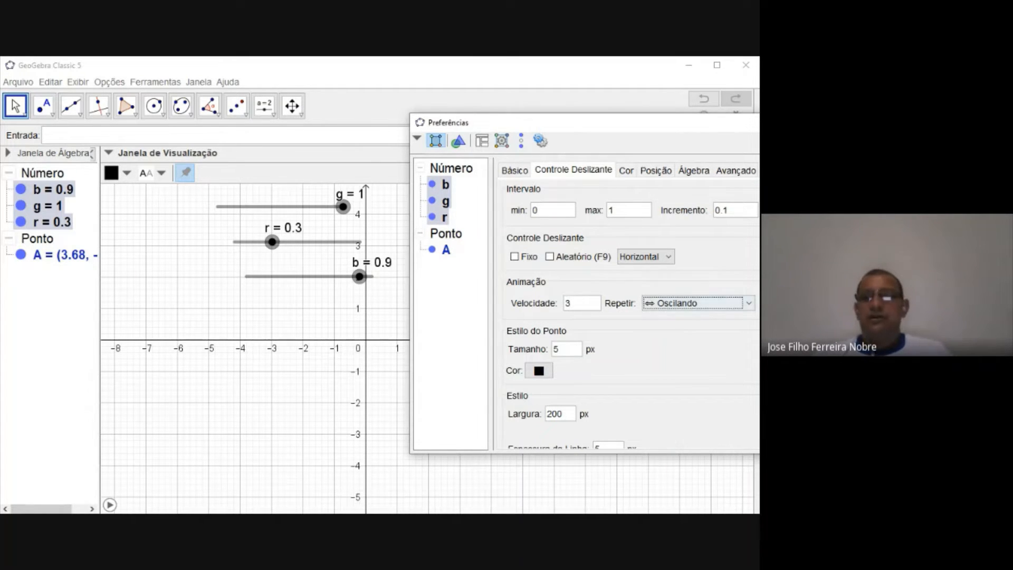
key("Escape")
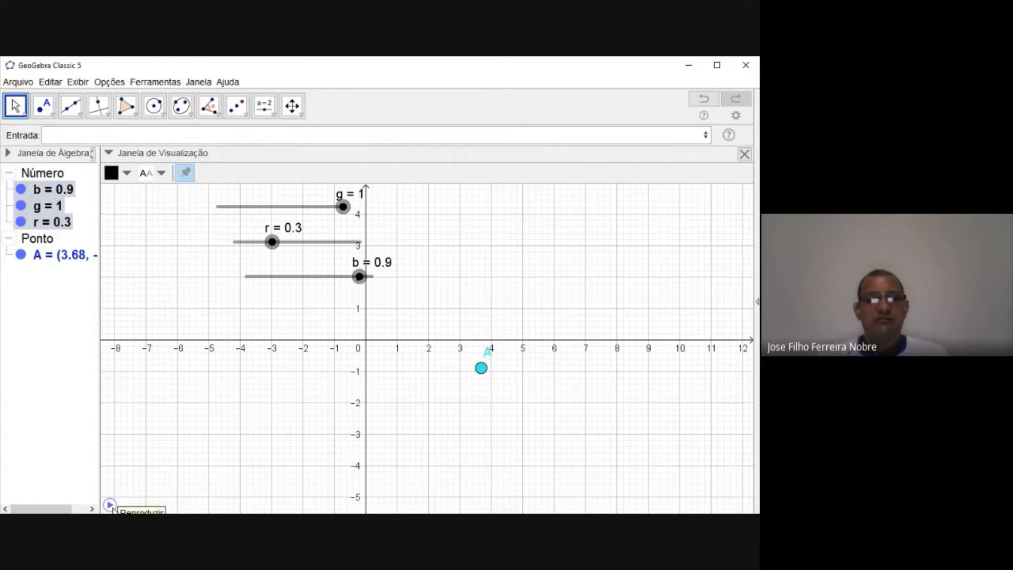
Step: Start the slider animation and draw a circle centred at about (5.75, 2.2) through a point at about (7.61, 1.4)
left_click(109, 506)
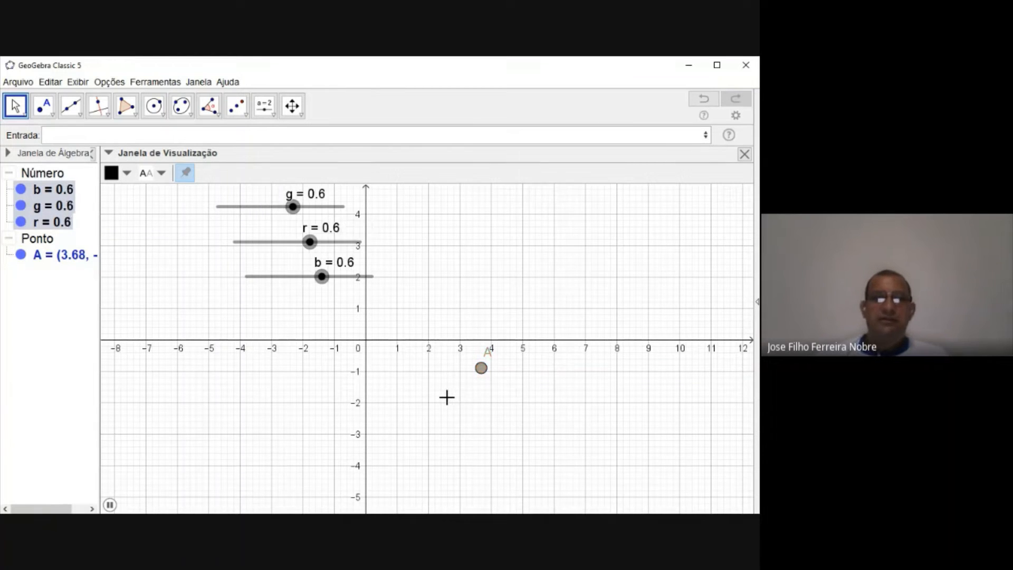
left_click(157, 112)
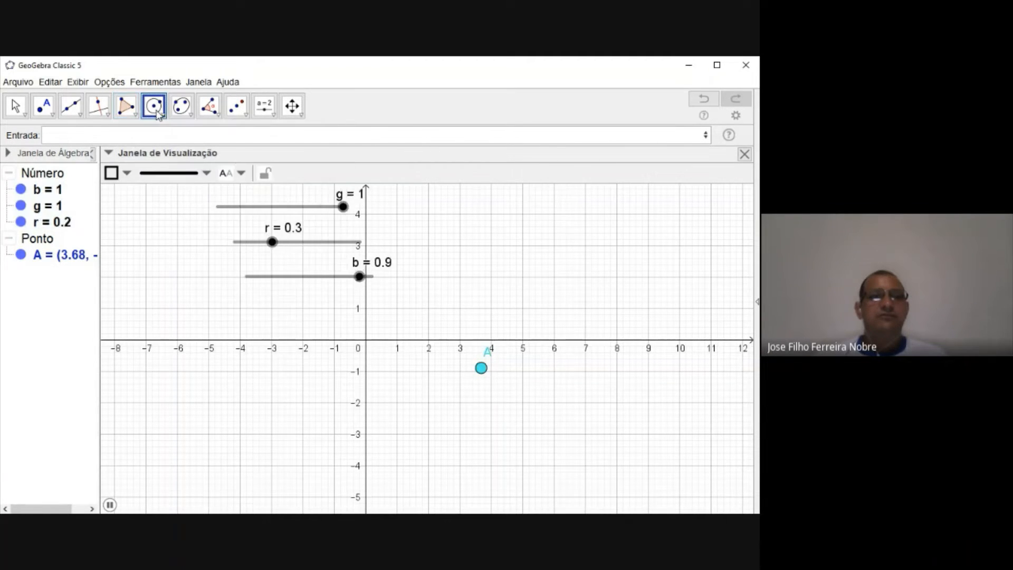
left_click(546, 272)
left_click(604, 294)
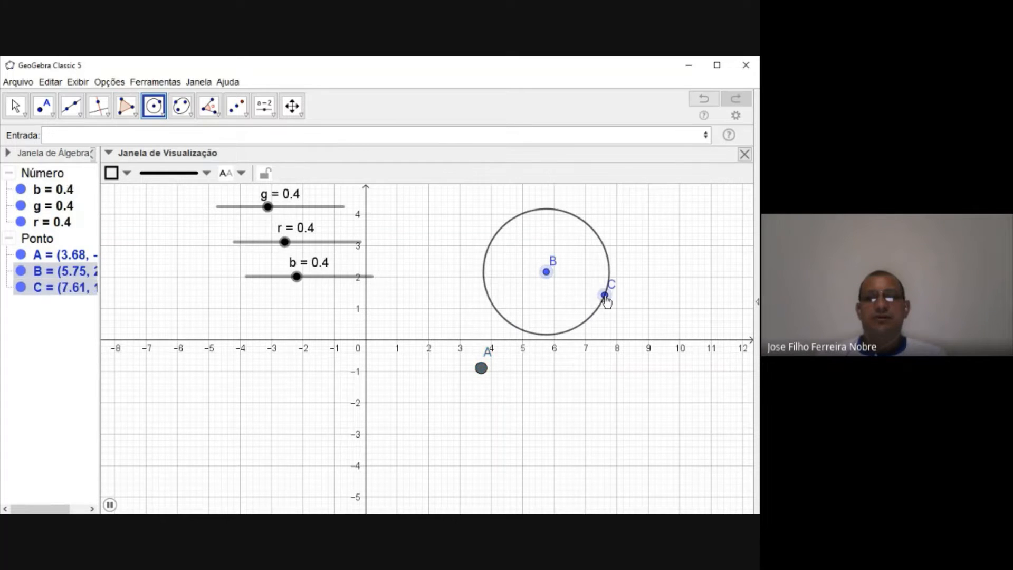
Step: Give the circle a semi-transparent fill of about 50% opacity in its existing dark colour
left_click(14, 106)
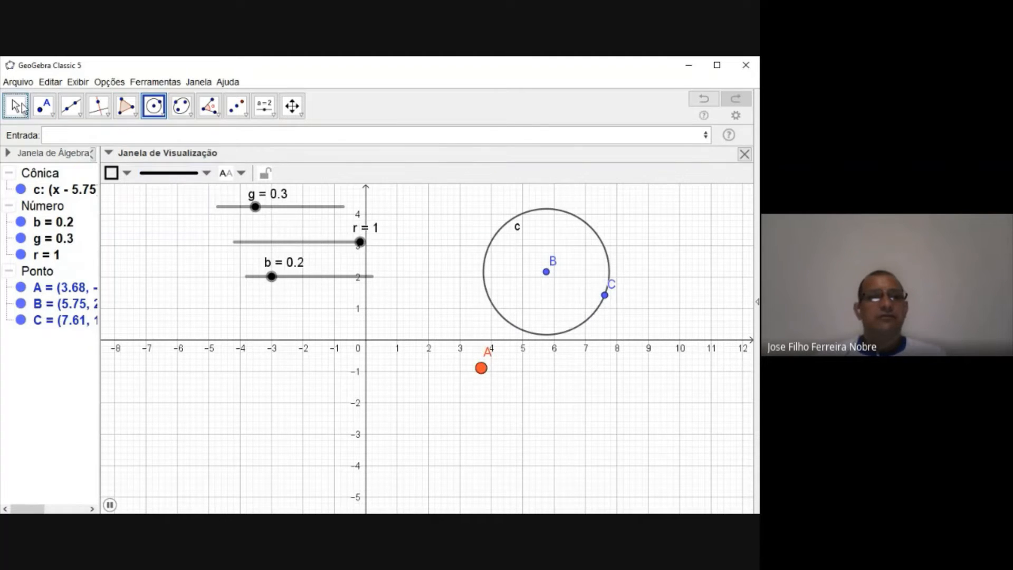
left_click(486, 255)
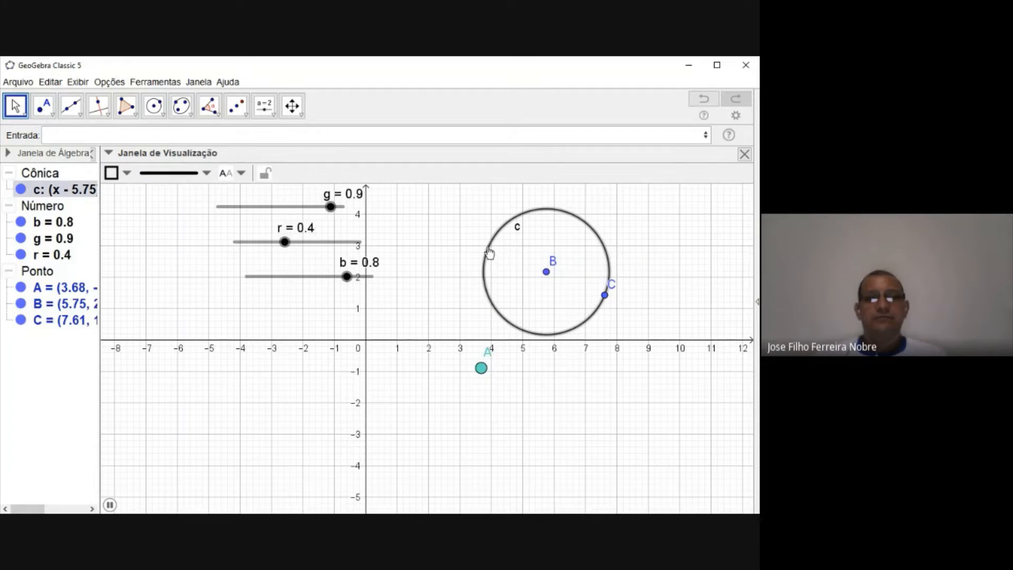
left_click(112, 173)
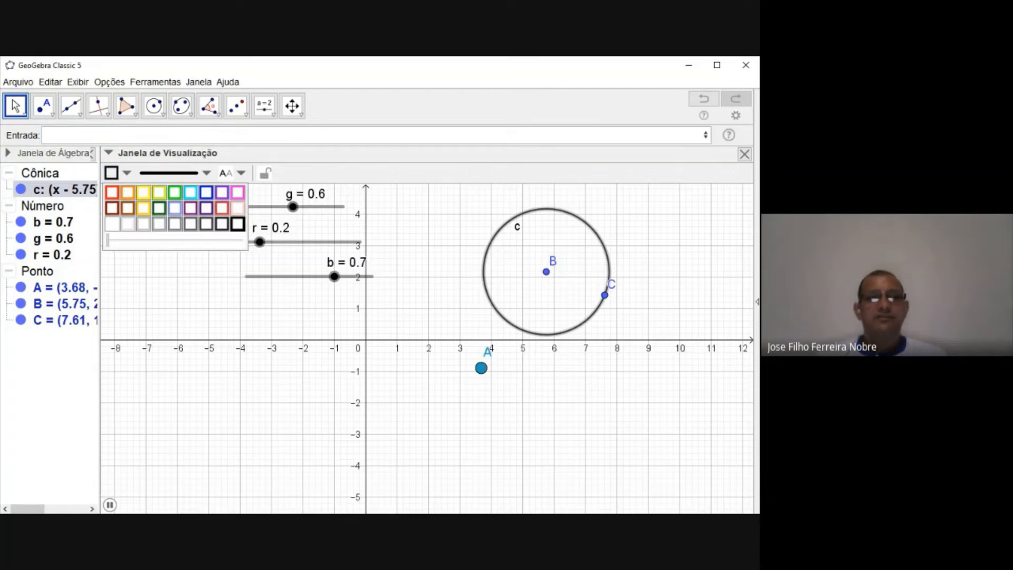
left_click_drag(107, 240, 175, 252)
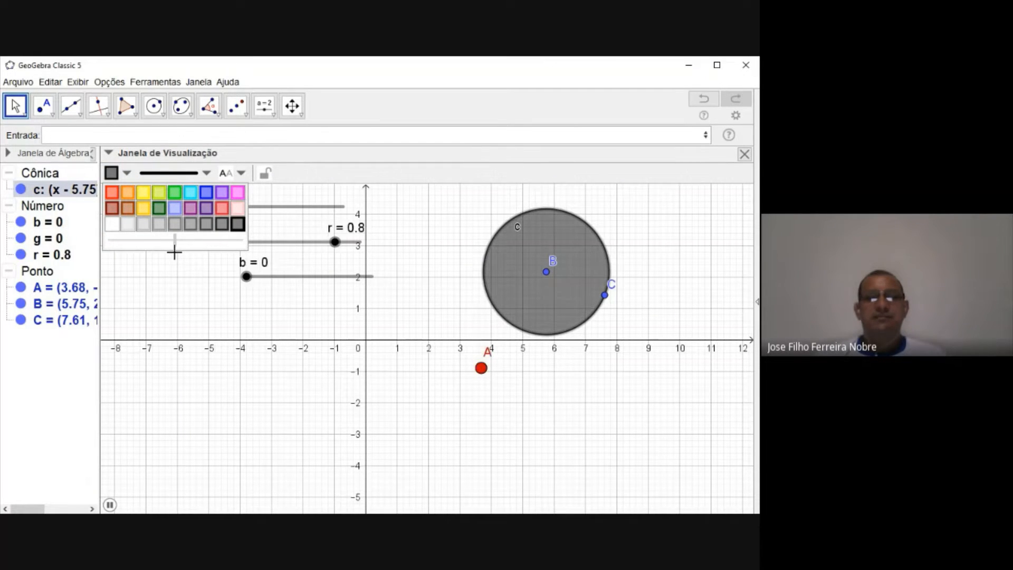
left_click(518, 285)
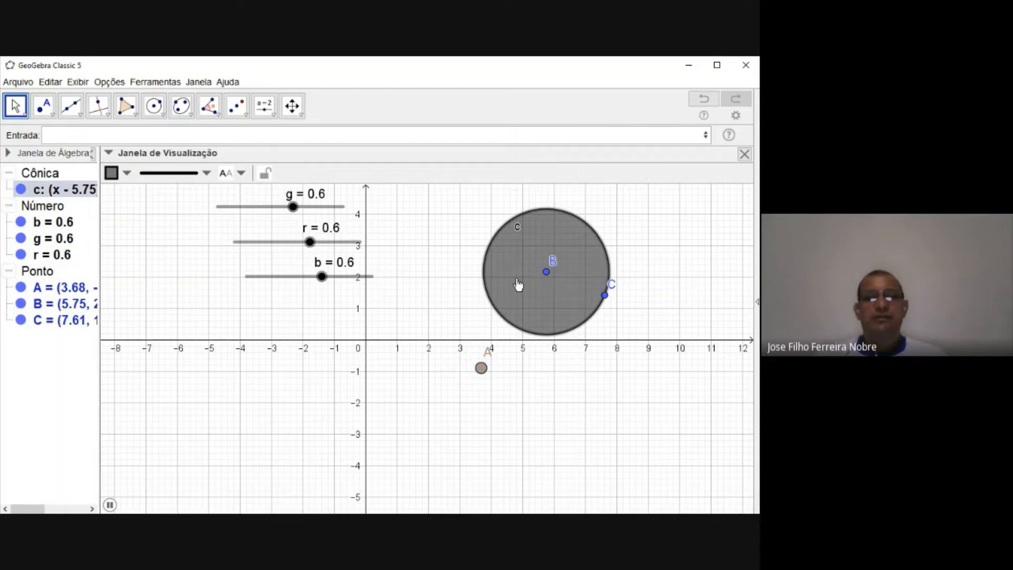
right_click(518, 284)
left_click(522, 428)
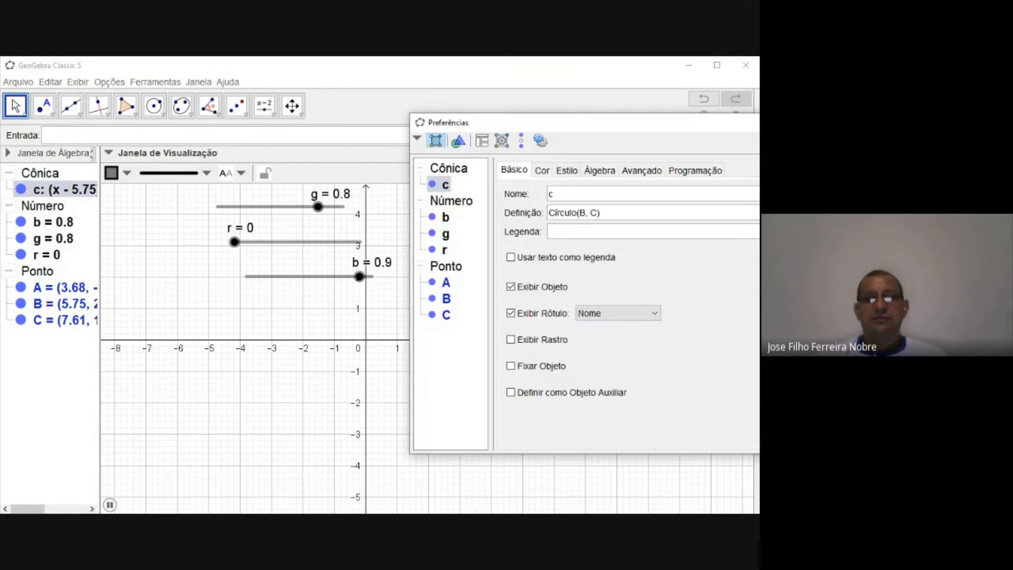
left_click(642, 170)
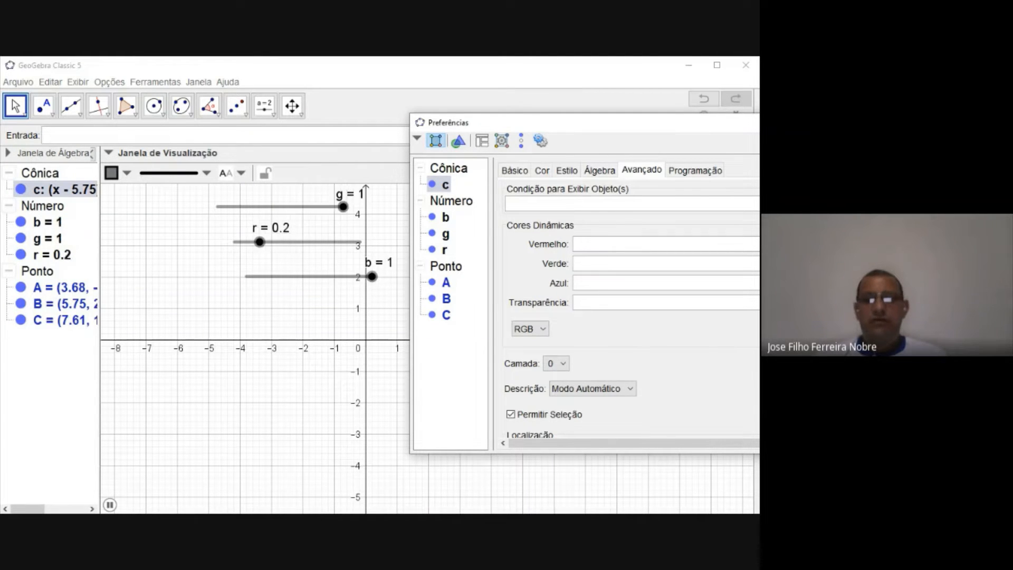
key("r")
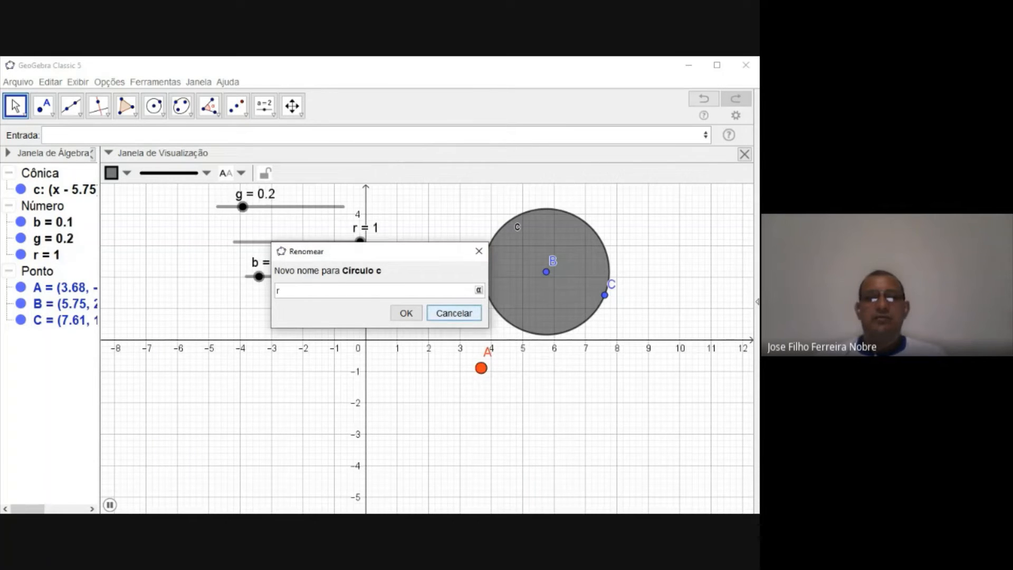
left_click(454, 312)
Step: Pause the animation and set the circle's dynamic colours to r for red, g for green and b for blue
right_click(508, 277)
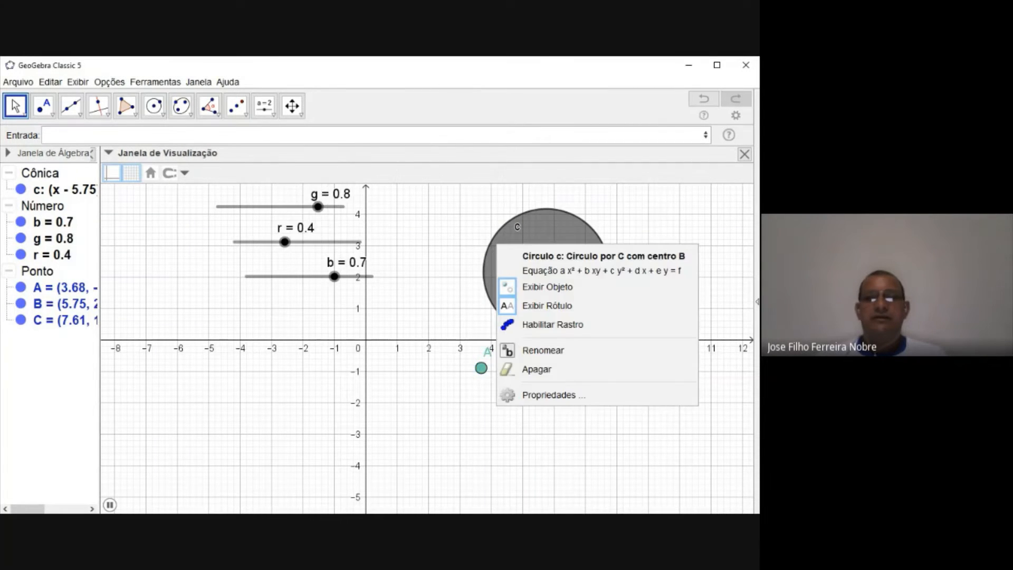
left_click(549, 394)
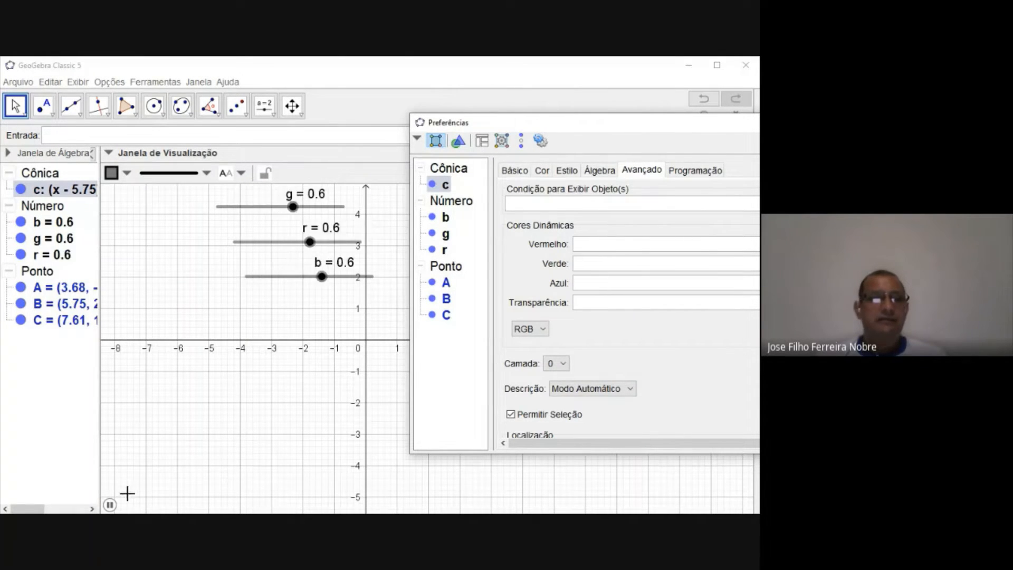
left_click(111, 505)
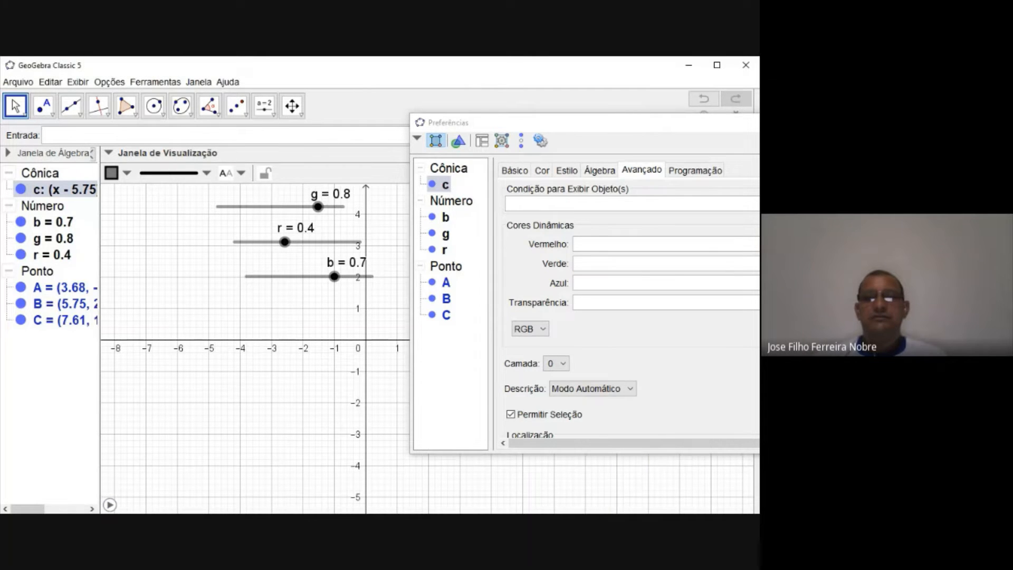
left_click(665, 244)
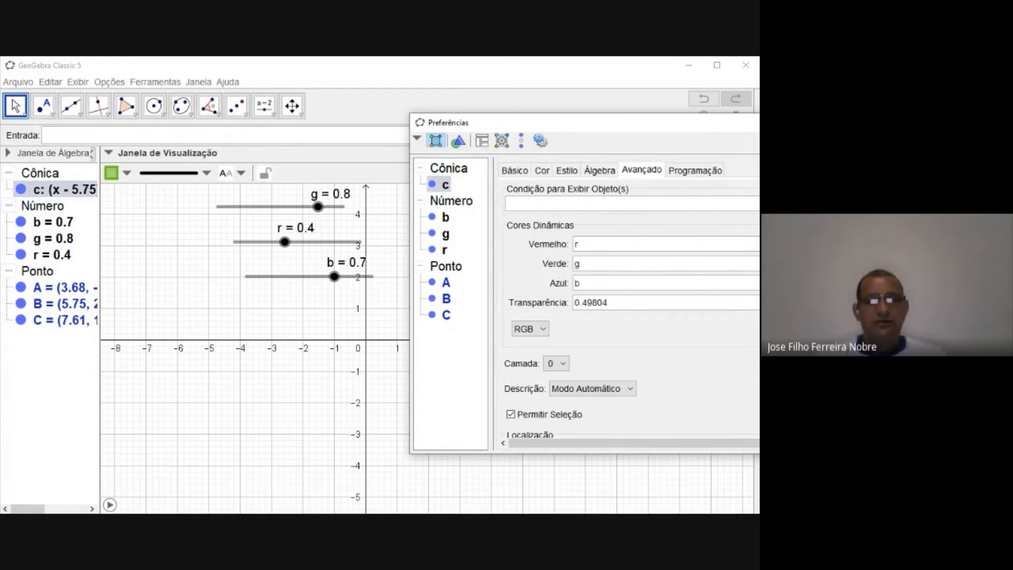
left_click(758, 122)
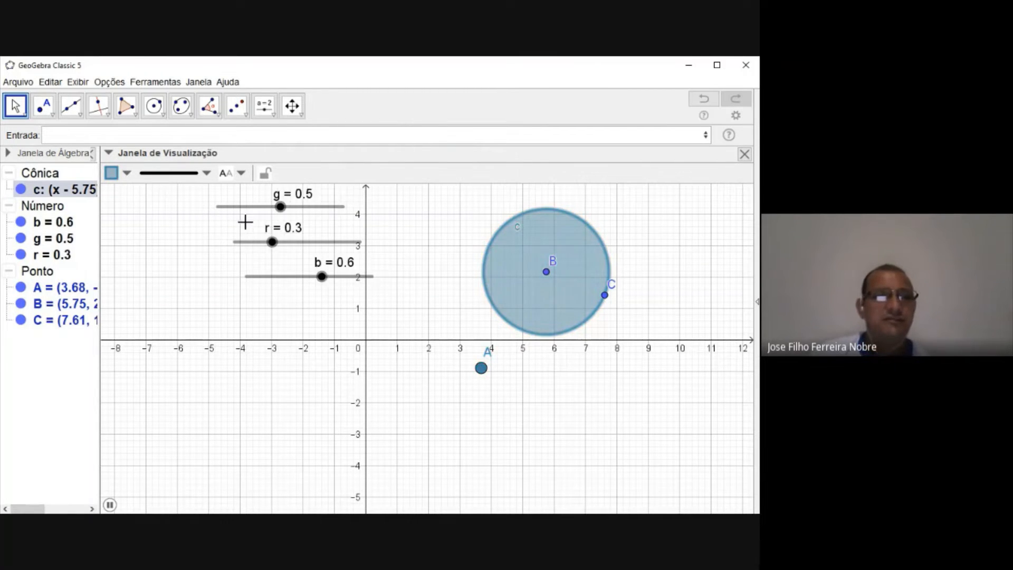
Step: Hide sliders b, g and r while they animate, and move the circle so its centre is at about (2.37, 2.5)
left_click(20, 222)
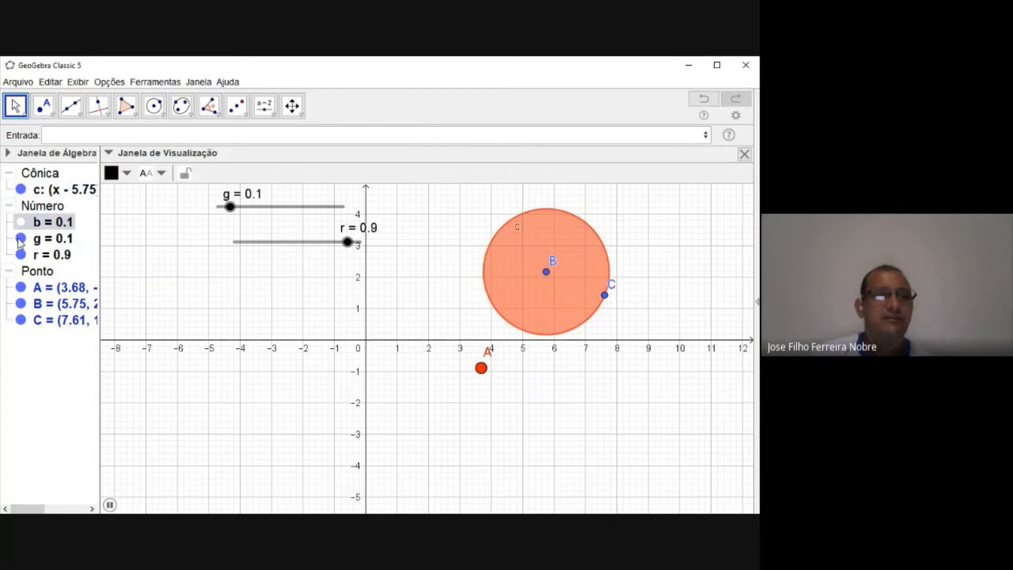
left_click(20, 238)
left_click(22, 256)
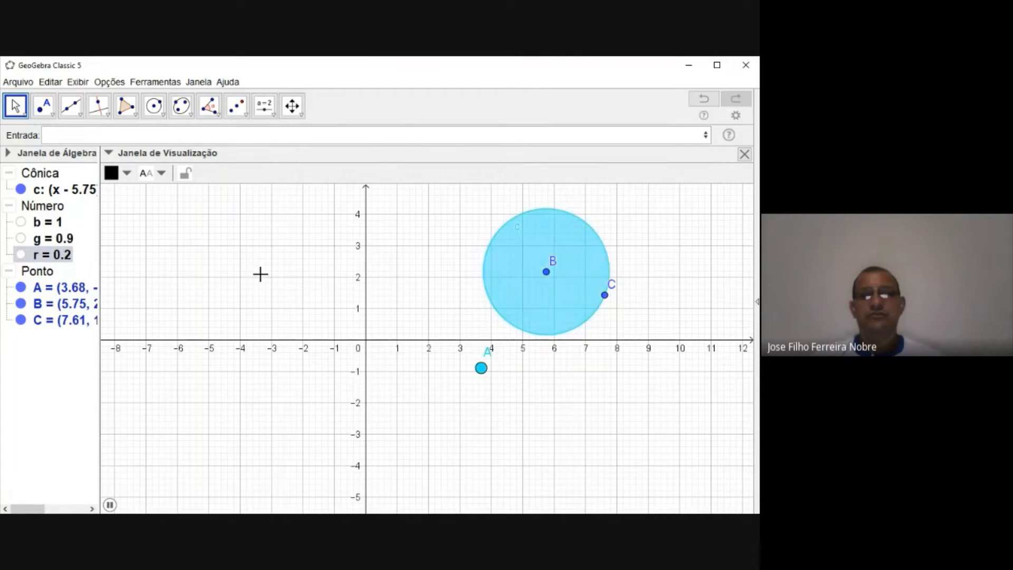
left_click_drag(543, 298, 438, 287)
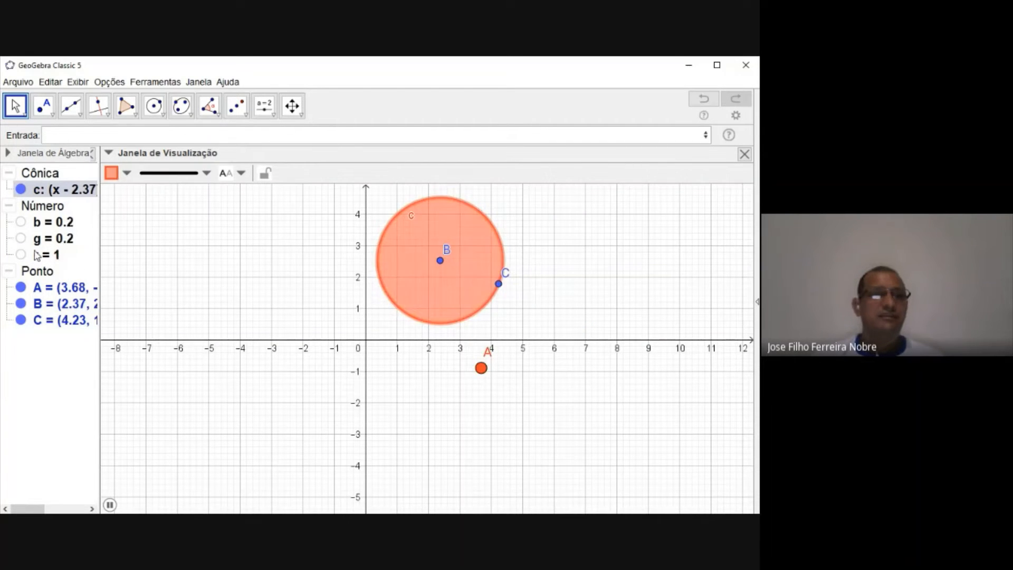
Step: Show sliders b, g and r on the canvas again
left_click(20, 222)
left_click(20, 238)
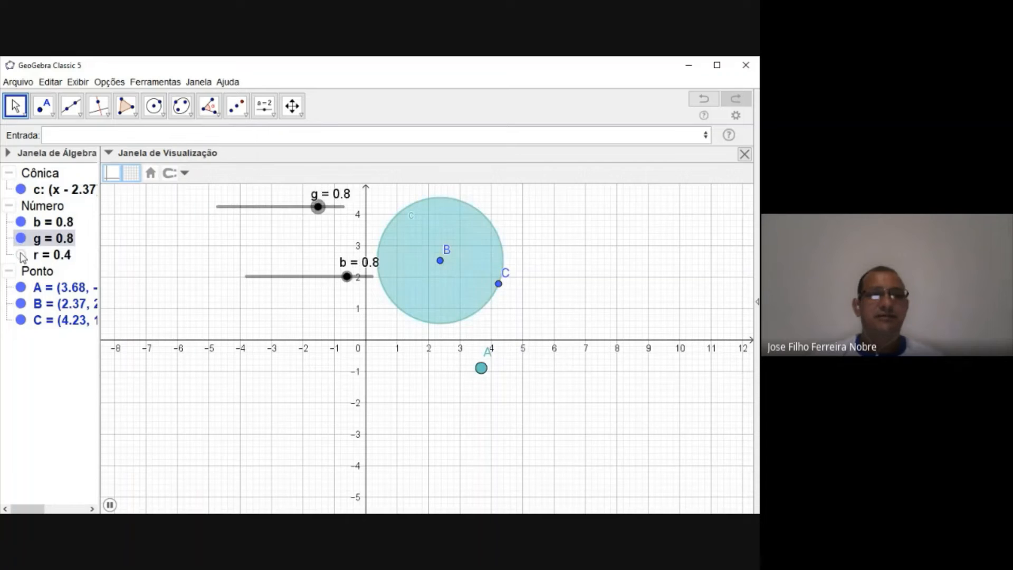
left_click(21, 255)
Step: Move the circle's centre to about (9.57, 2.4), and move point A in wide curves to paint a trace ending near (-0.55, -4.1)
left_click_drag(419, 273, 645, 280)
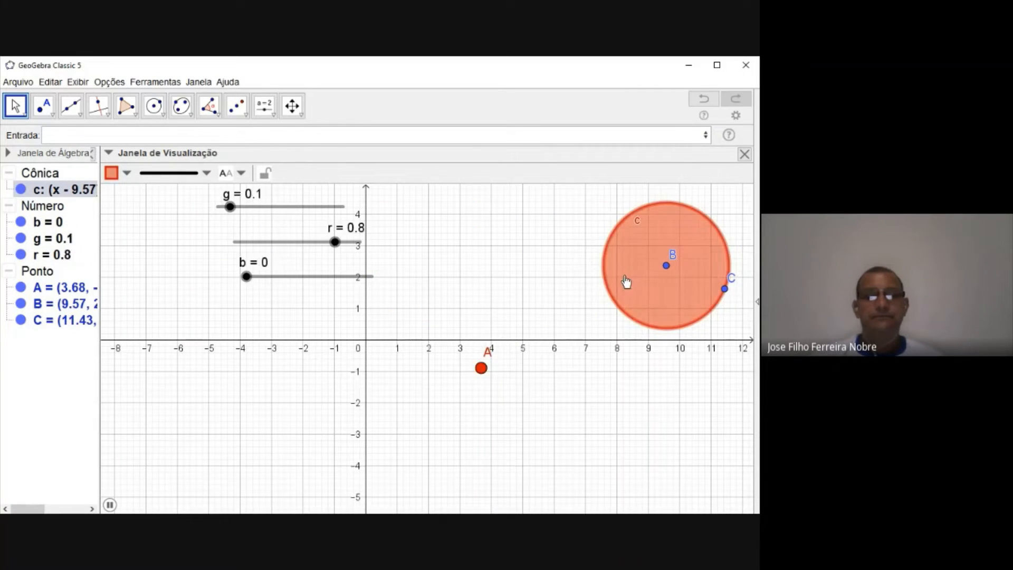
mouse_move(480, 367)
left_mouse_down()
mouse_move(404, 369)
mouse_move(290, 329)
mouse_move(238, 322)
mouse_move(223, 417)
mouse_move(325, 407)
mouse_move(385, 335)
mouse_move(474, 345)
mouse_move(554, 397)
mouse_move(548, 467)
mouse_move(405, 449)
mouse_move(348, 468)
left_mouse_up()
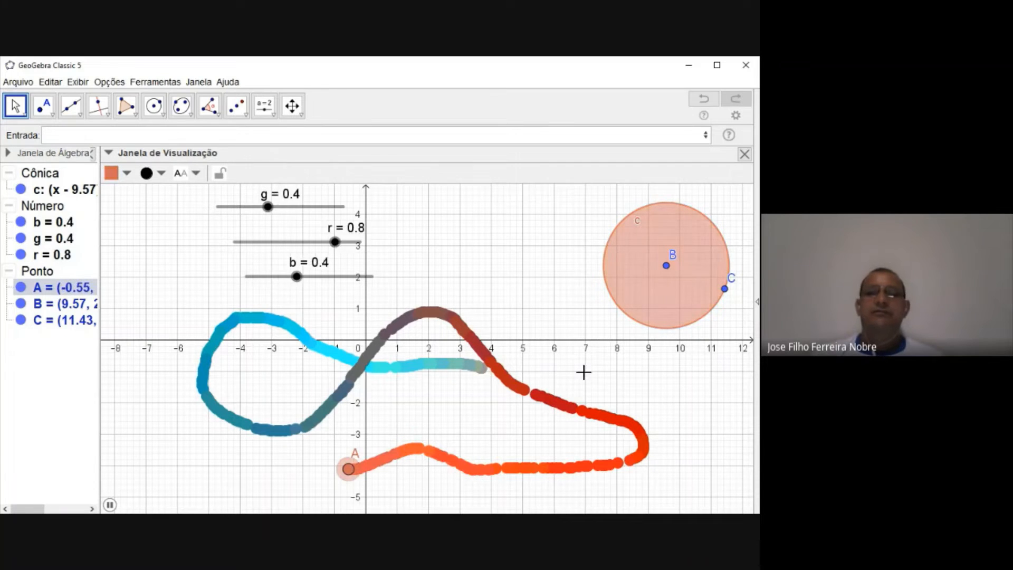
Step: Enable the circle's trace and sweep the circle around the canvas to paint a broad colour-changing band ending with its centre near (10.43, -3.2)
right_click(629, 268)
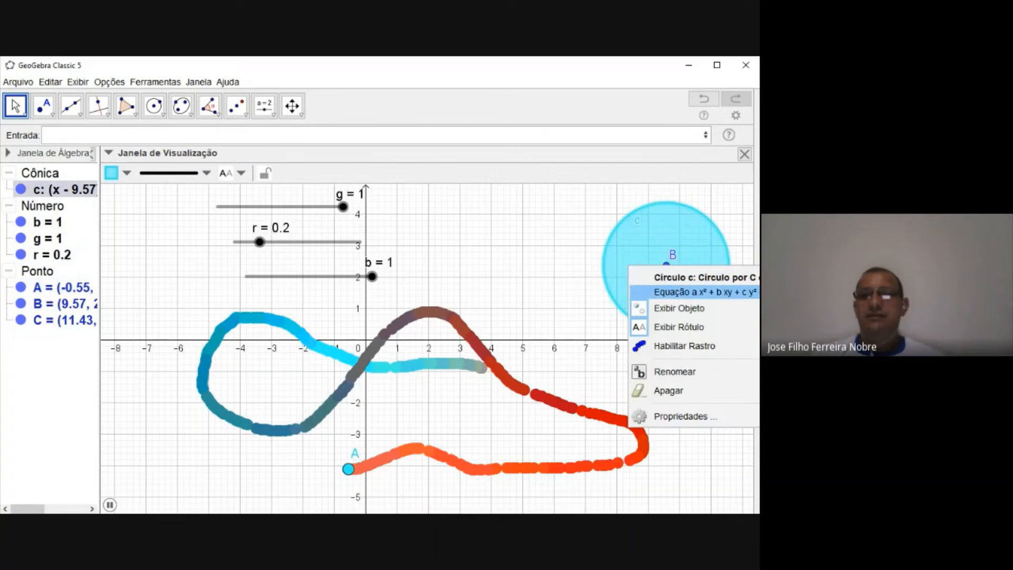
left_click(654, 346)
mouse_move(641, 284)
left_mouse_down()
mouse_move(569, 261)
mouse_move(457, 290)
mouse_move(492, 343)
mouse_move(584, 375)
mouse_move(615, 411)
mouse_move(574, 435)
mouse_move(390, 410)
mouse_move(305, 443)
mouse_move(257, 385)
mouse_move(184, 364)
mouse_move(173, 272)
mouse_move(227, 255)
mouse_move(344, 255)
mouse_move(399, 296)
left_mouse_up()
mouse_move(450, 368)
left_mouse_down()
mouse_move(576, 444)
mouse_move(666, 459)
left_mouse_up()
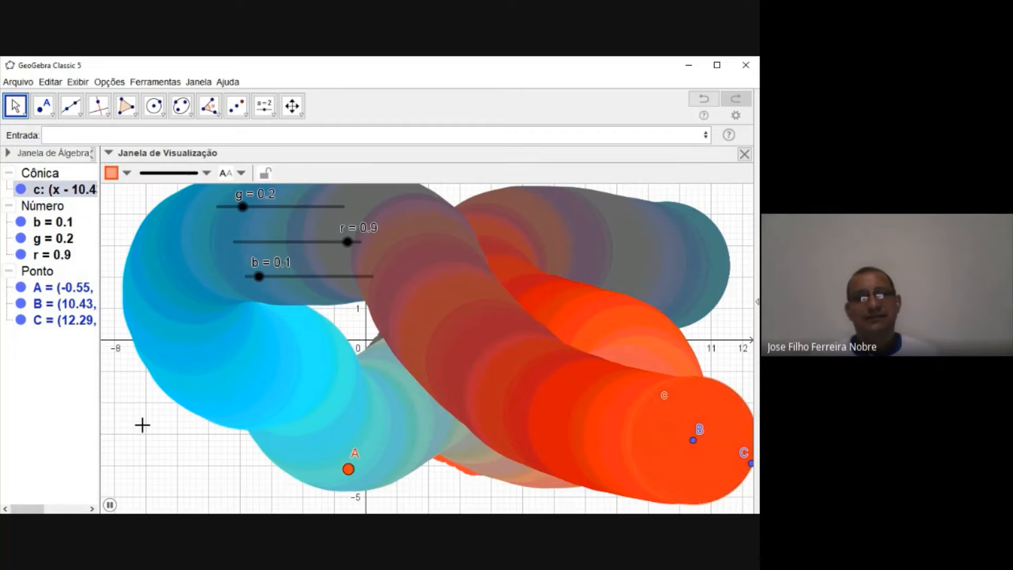
Step: Zoom out and shift the canvas to clear the painted traces, and pause the slider animation
scroll(142, 424, "down", 1)
scroll(142, 424, "down", 3)
scroll(142, 424, "down", 1)
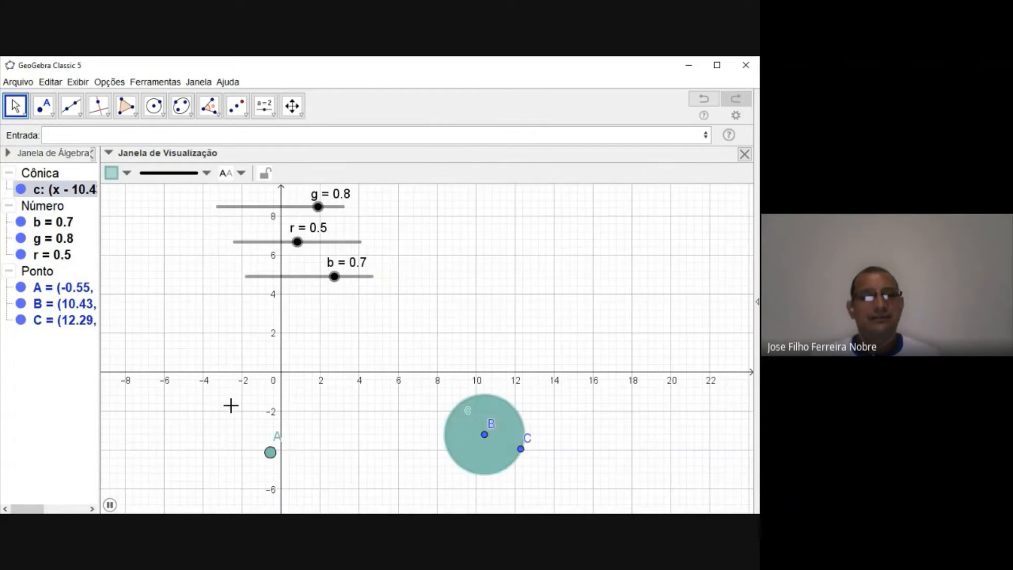
left_click_drag(231, 404, 378, 331)
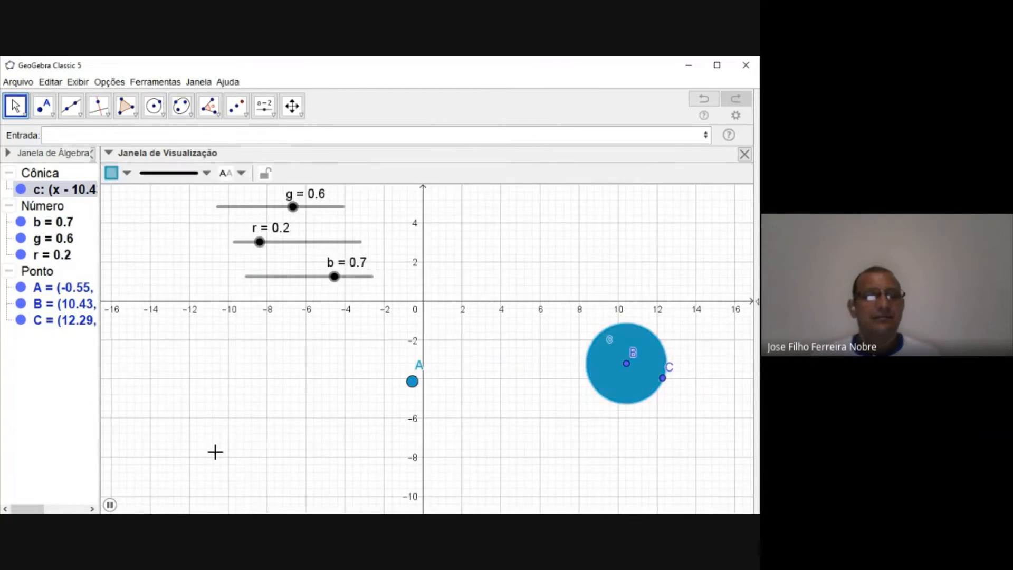
left_click(111, 504)
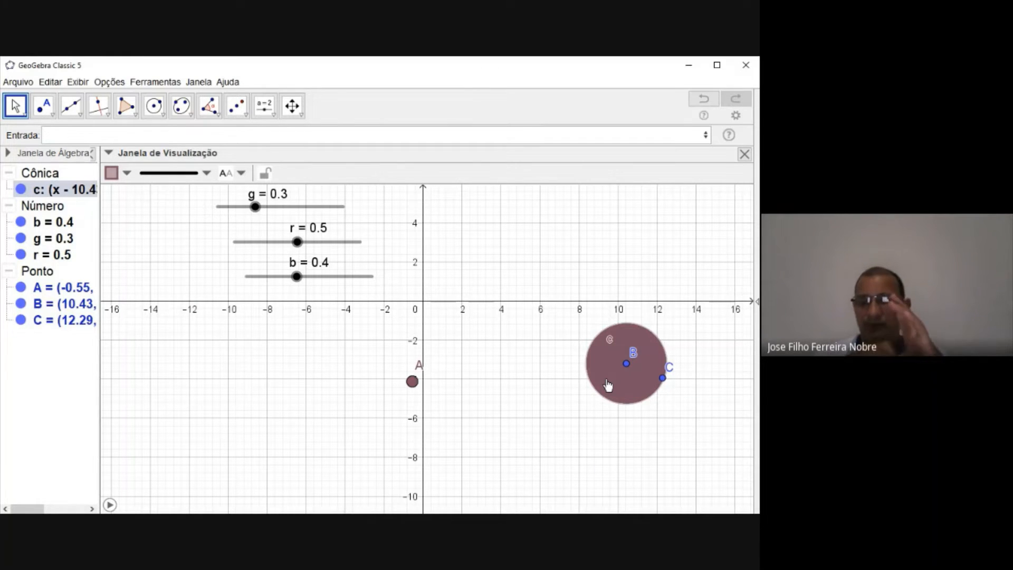
Step: Maximize the window and delete all objects of the construction
left_click(717, 65)
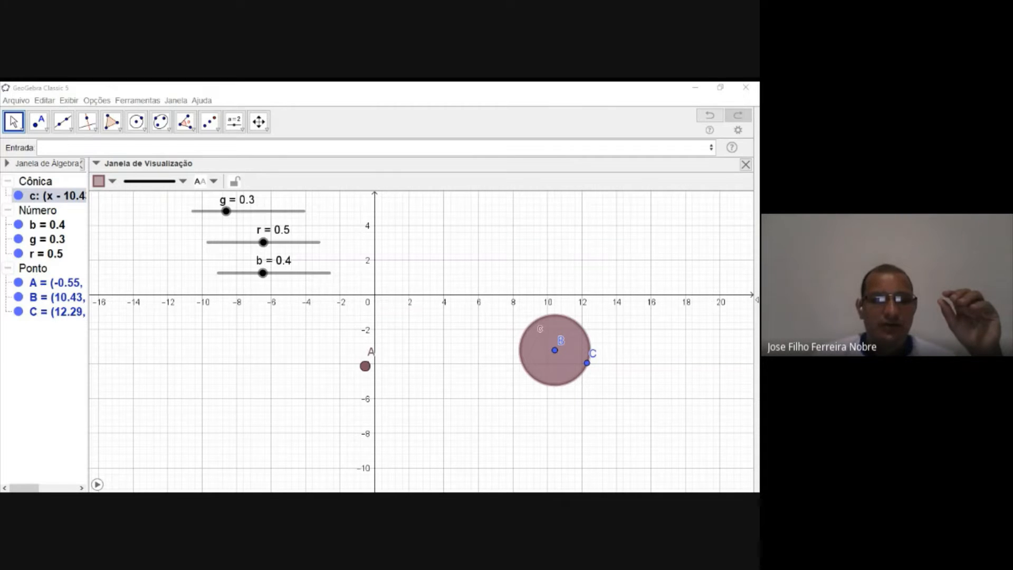
left_click(64, 358)
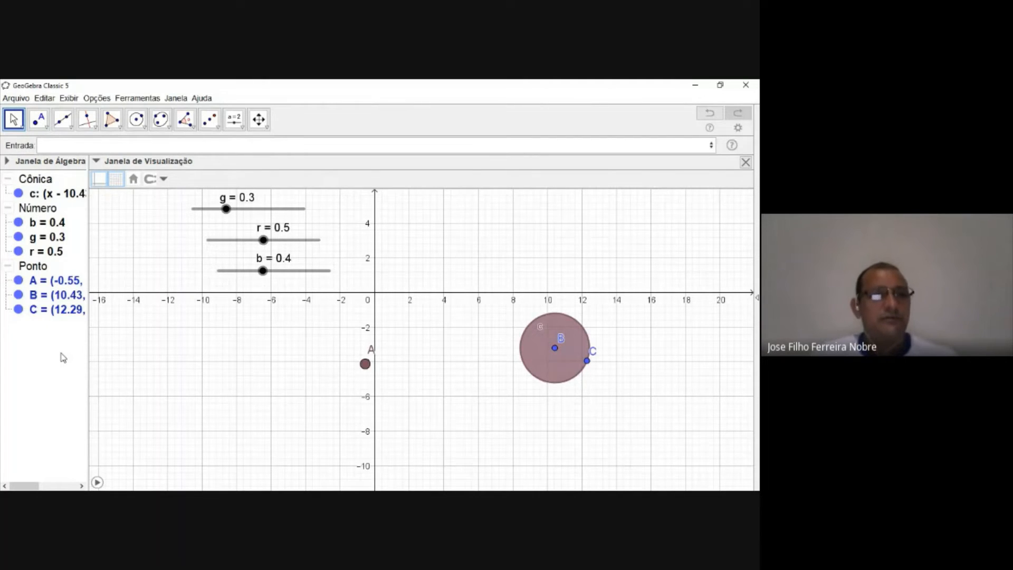
key("ctrl+a")
key("Delete")
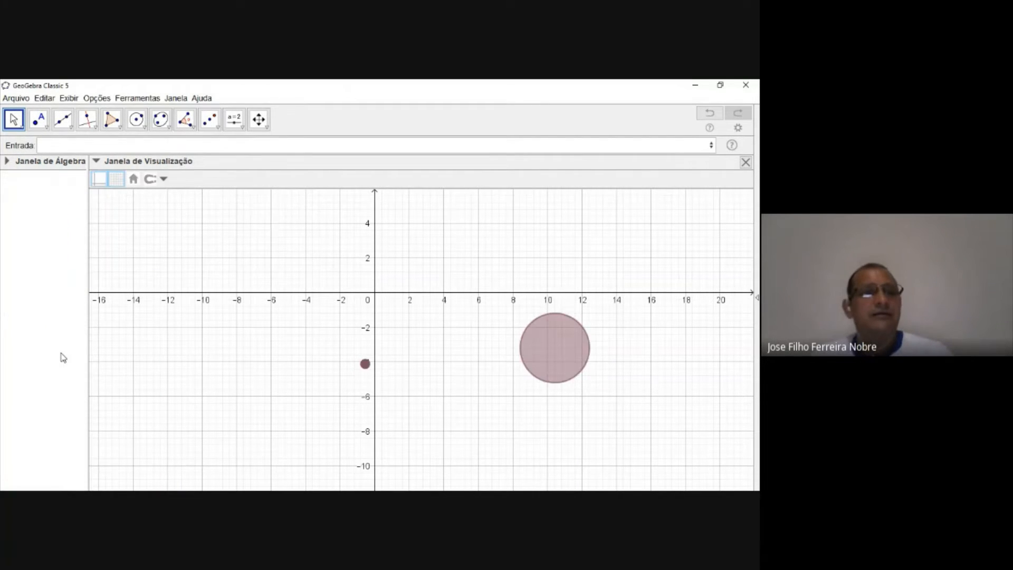
Step: Shift the canvas to clear the leftover circle and point traces with the origin near its centre, and widen the Algebra view
mouse_move(260, 264)
left_mouse_down()
mouse_move(227, 271)
mouse_move(248, 308)
left_mouse_up()
left_click_drag(199, 270, 259, 269)
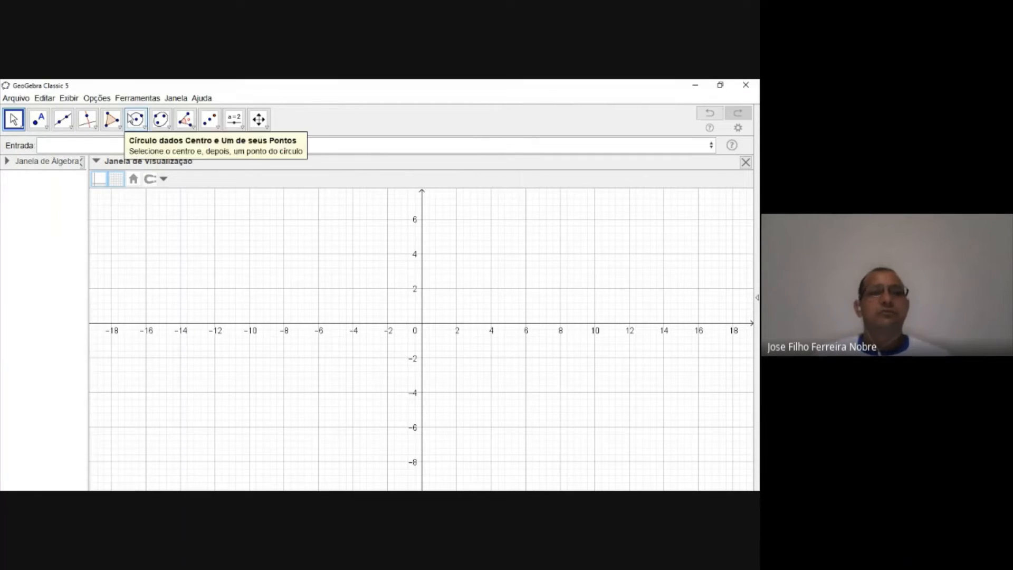
left_click_drag(206, 244, 260, 245)
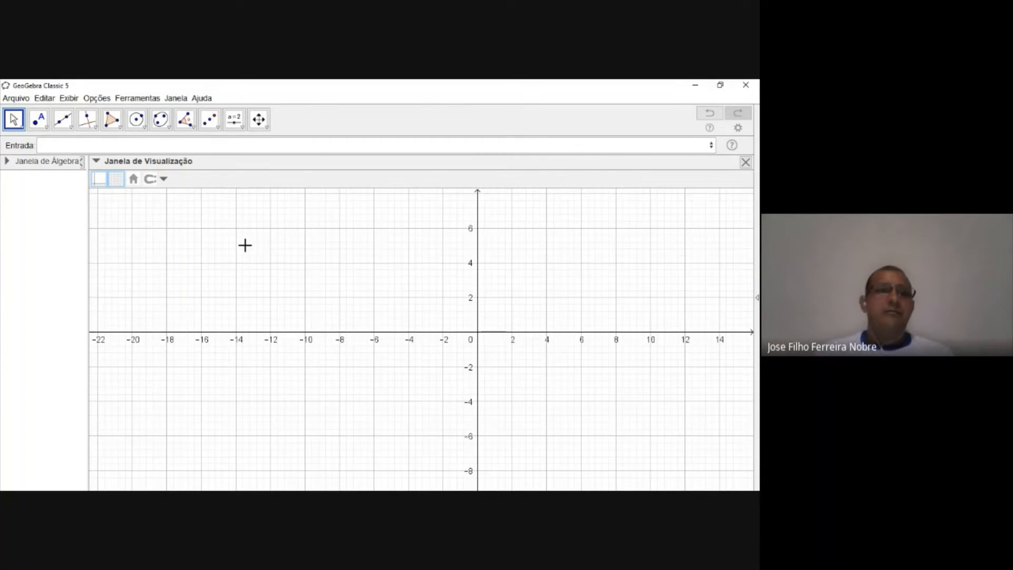
left_click_drag(88, 254, 113, 252)
left_click_drag(179, 248, 224, 255)
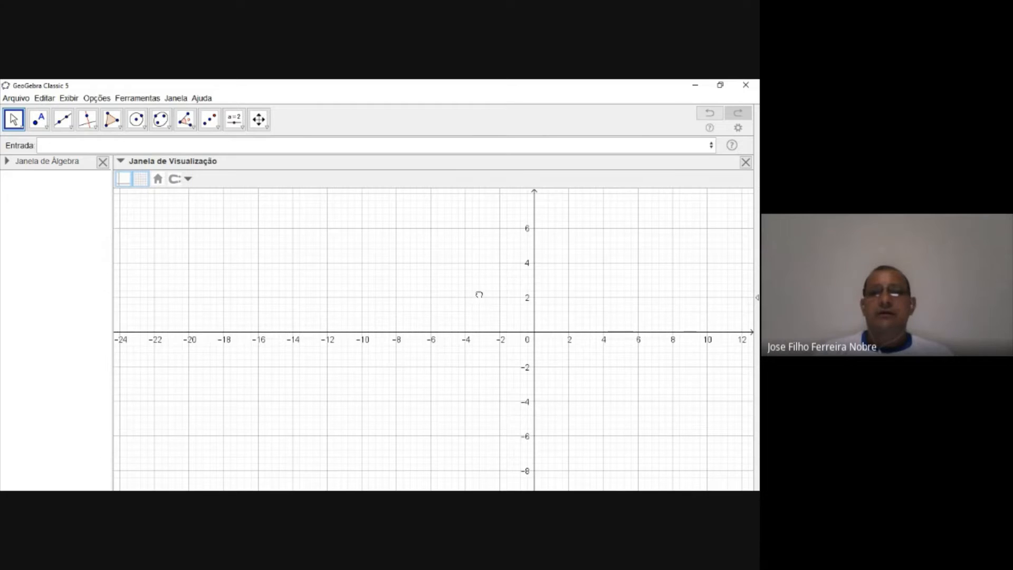
left_click_drag(479, 294, 359, 287)
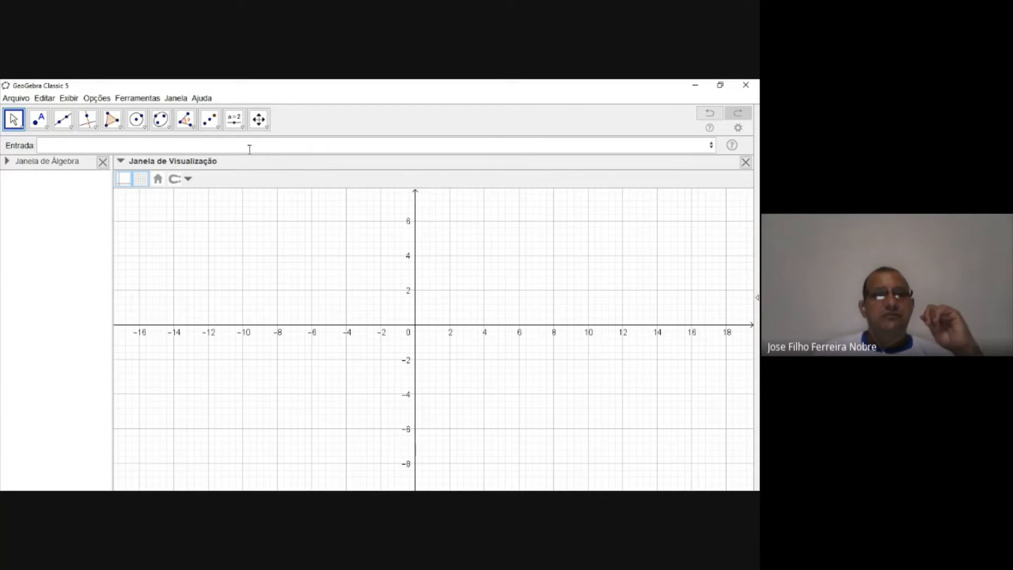
Step: Create a number slider named a ranging from -5 to 5 with increment 1
left_click(234, 126)
left_click(235, 141)
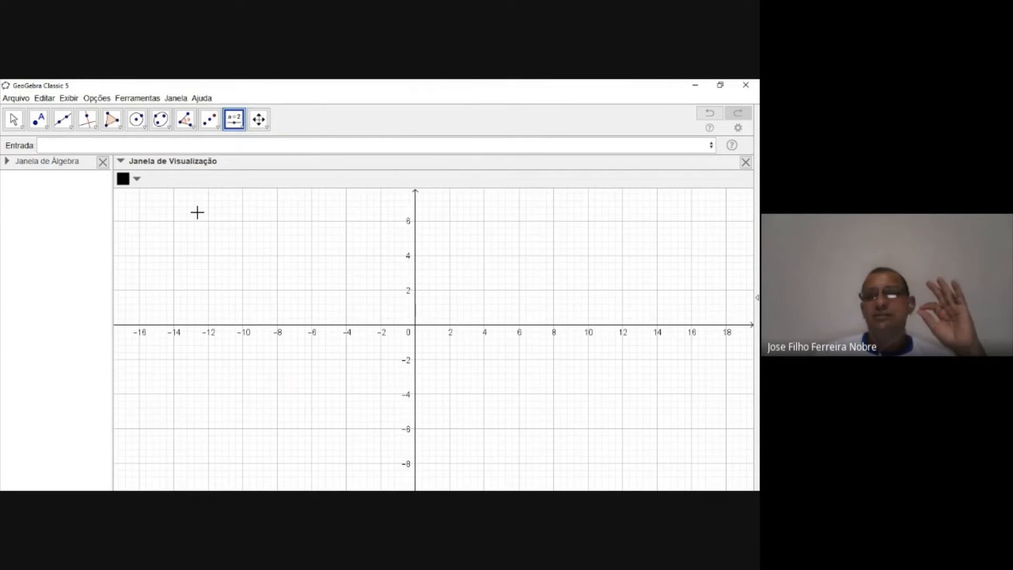
left_click(158, 218)
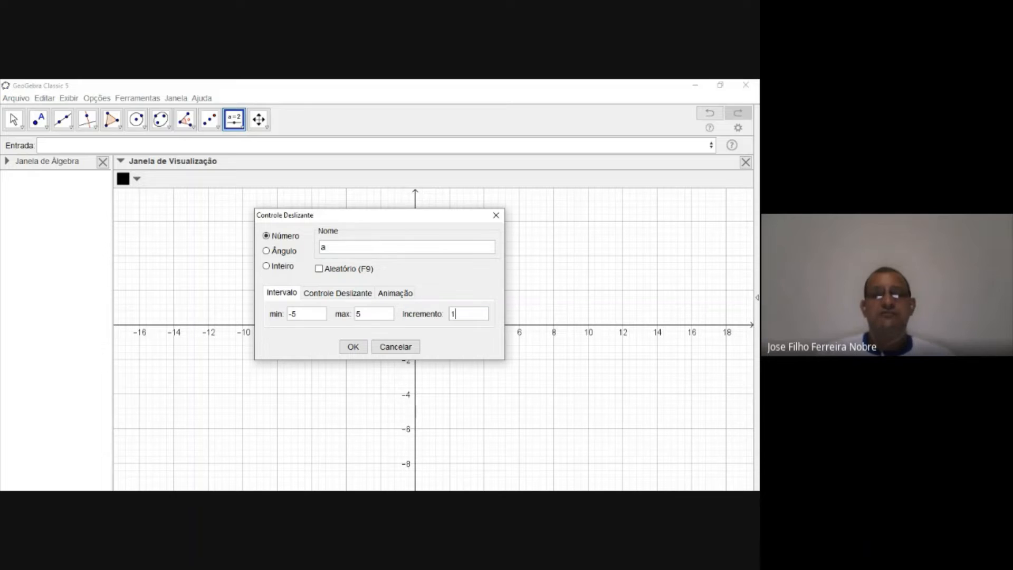
left_click(353, 346)
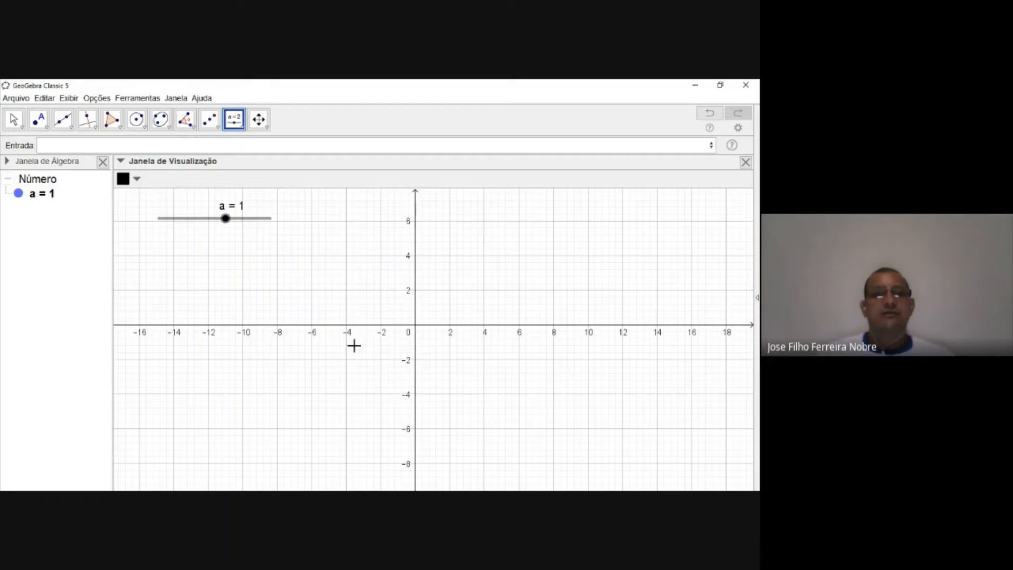
Step: Create an integer slider named n ranging from -5 to 5 with increment 1 below slider a
left_click(177, 243)
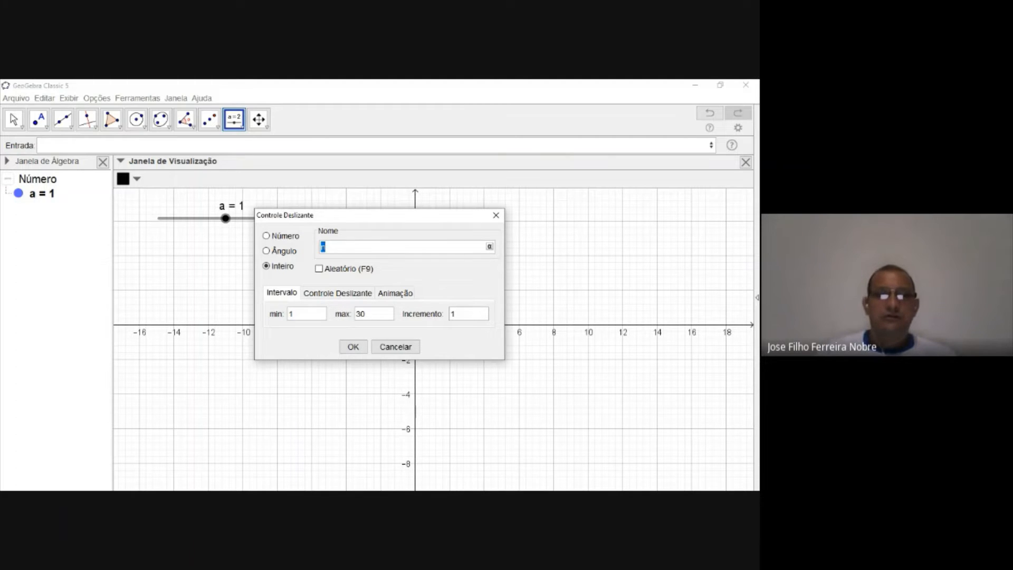
double_click(291, 314)
type("-5")
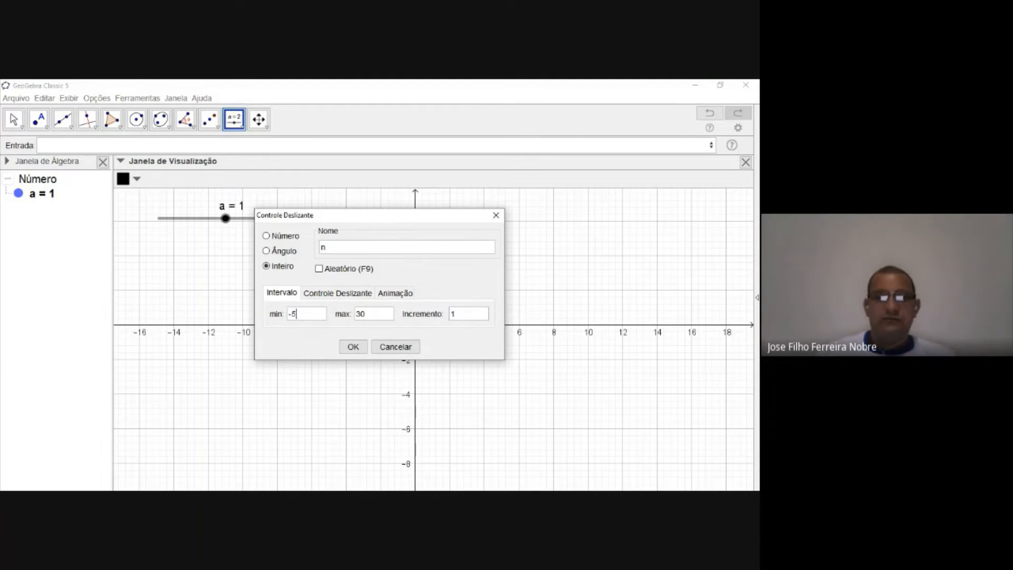
key("BackSpace")
key("BackSpace")
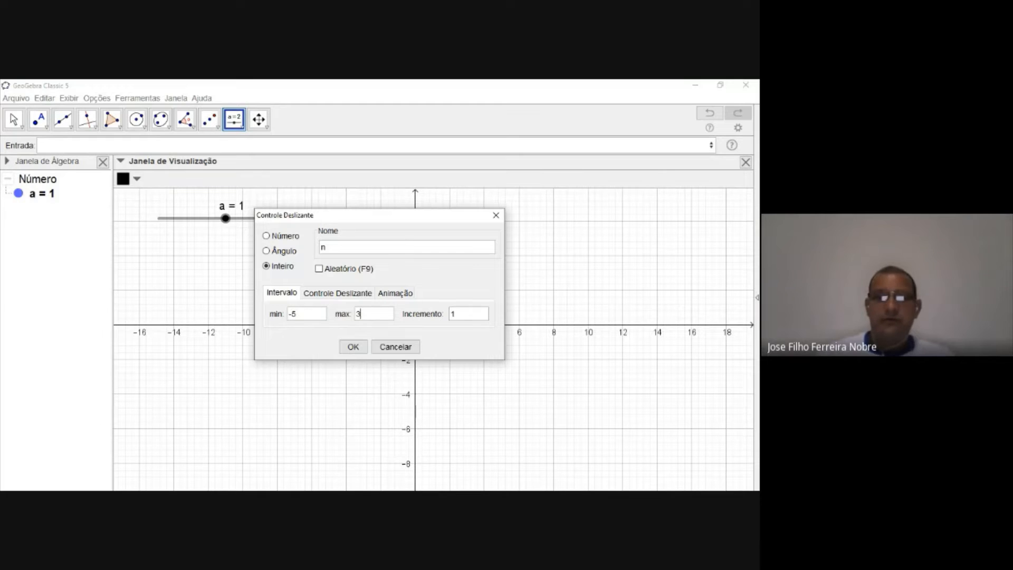
type("5")
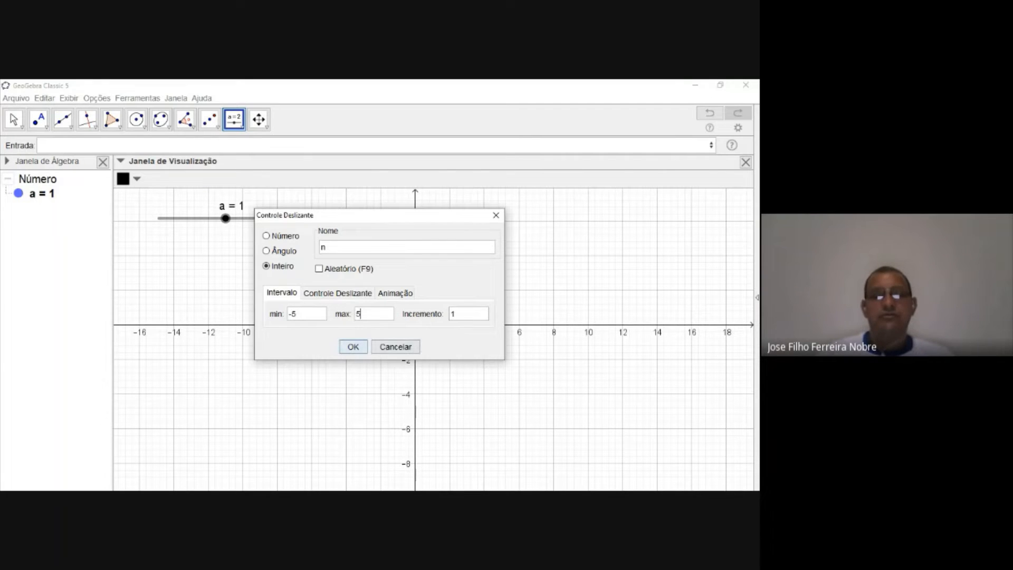
left_click(352, 346)
Step: Create an integer slider named c ranging from -5 to 5 with increment 1 below slider n
left_click(204, 269)
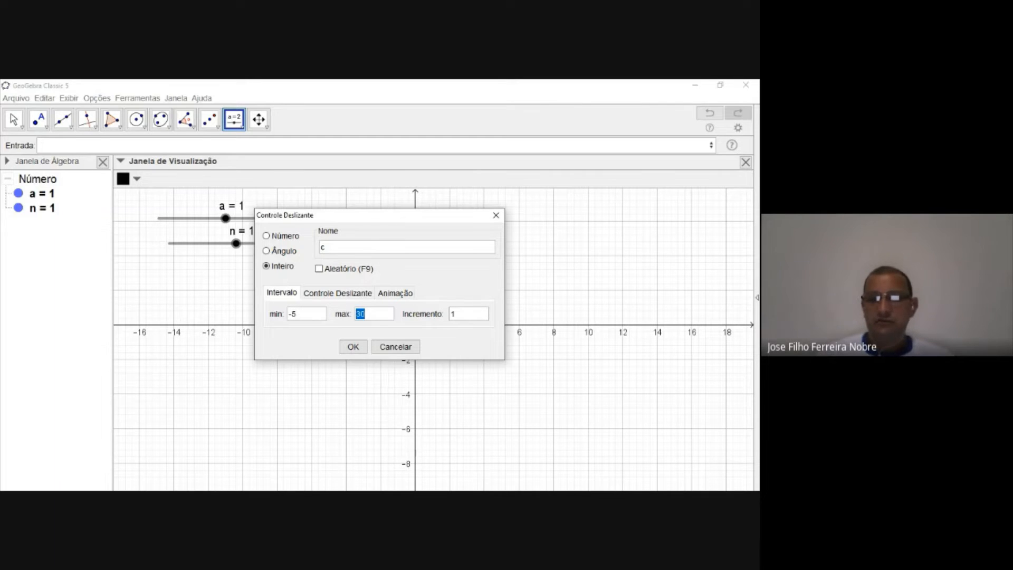
type("5")
left_click(353, 346)
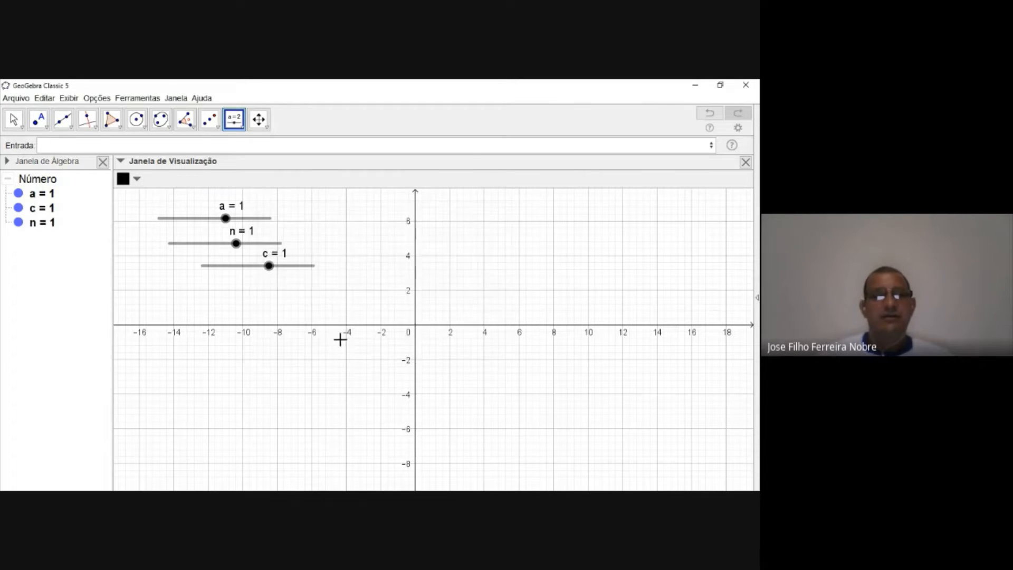
Step: Create an integer slider named i ranging from -5 to 5 with increment 1 below slider c
left_click(210, 296)
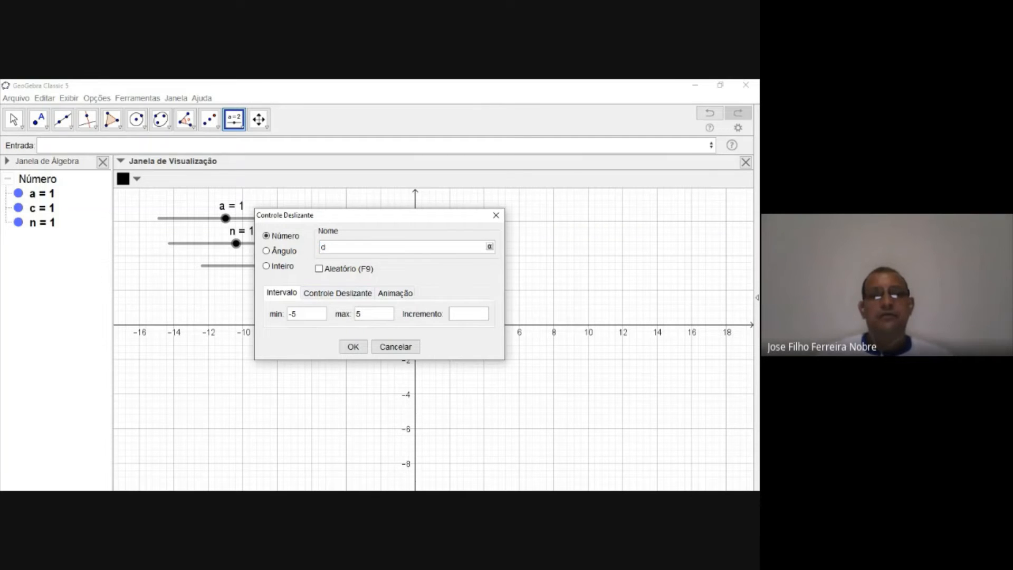
key("Tab")
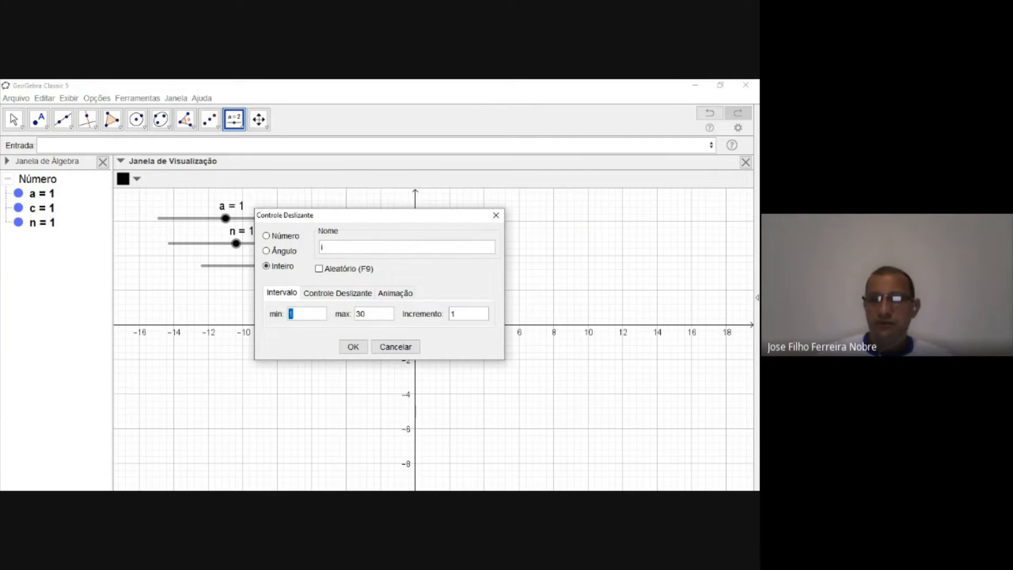
type("-5")
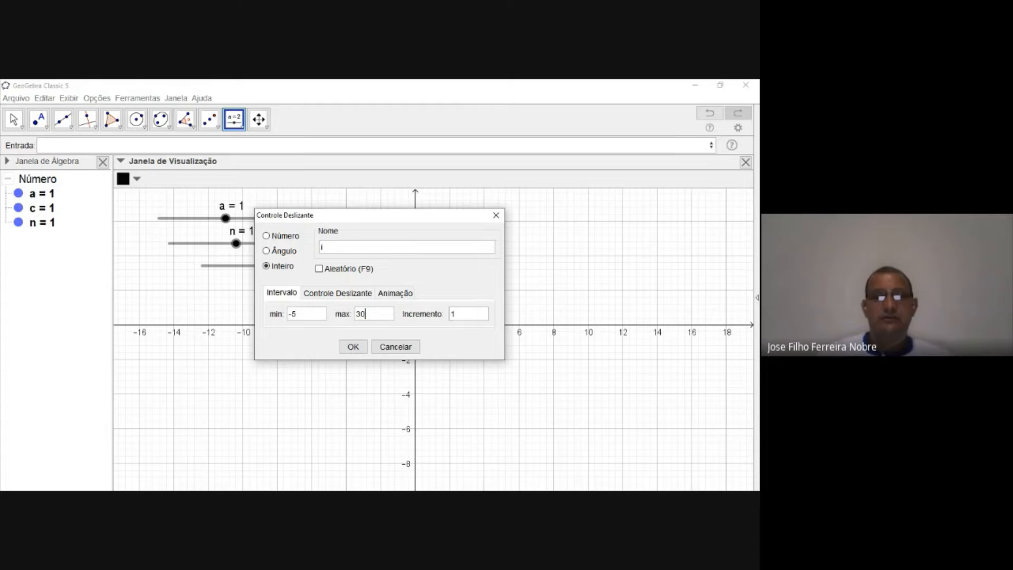
key("shift+Home")
type("5")
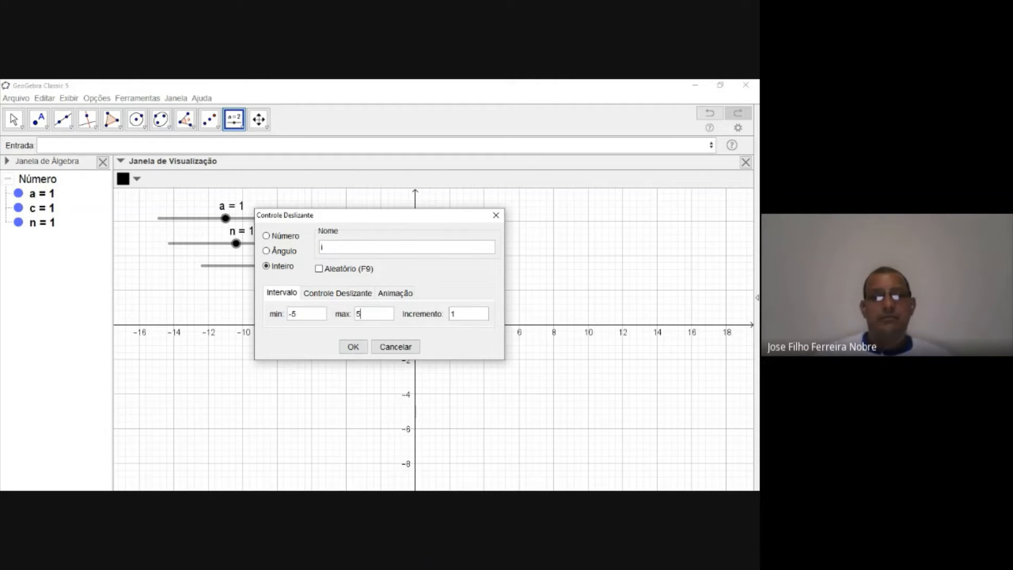
left_click(353, 347)
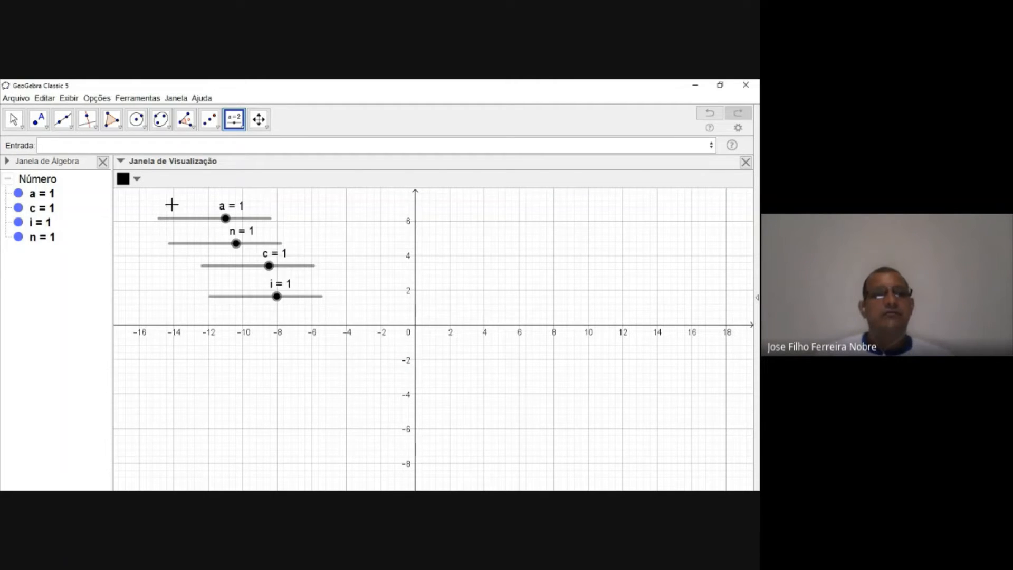
Step: Delete the number slider a
left_click(13, 120)
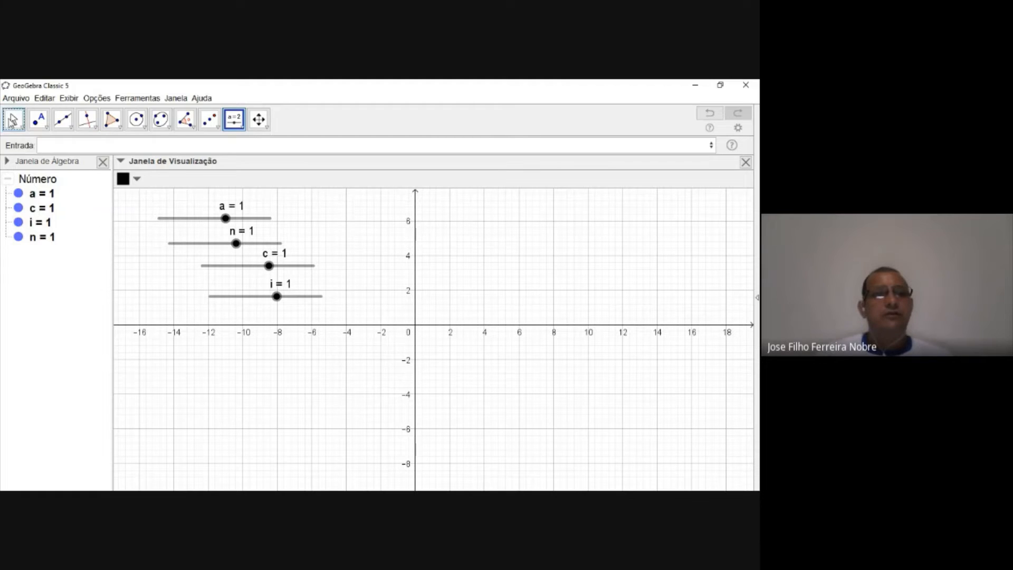
right_click(213, 223)
left_click(210, 224)
left_click(210, 218)
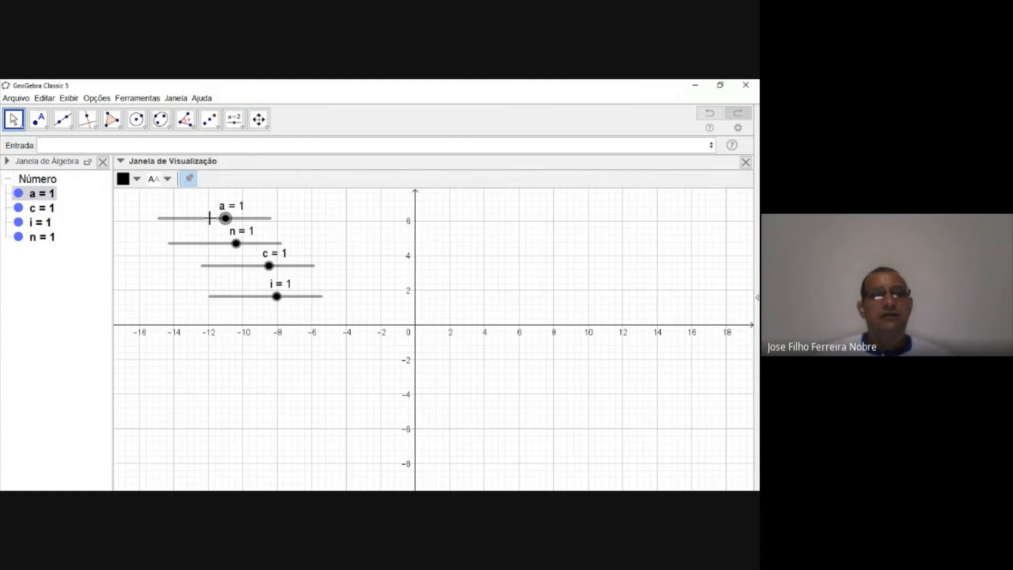
key("Delete")
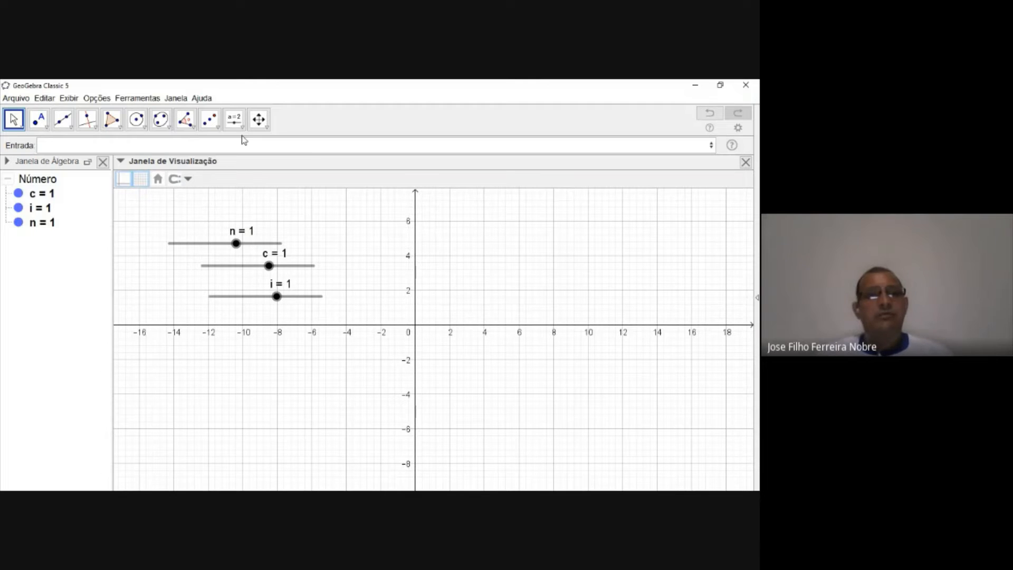
Step: Create an integer slider named a ranging from -5 to 5 with increment 1 above slider n
left_click(234, 119)
left_click(187, 223)
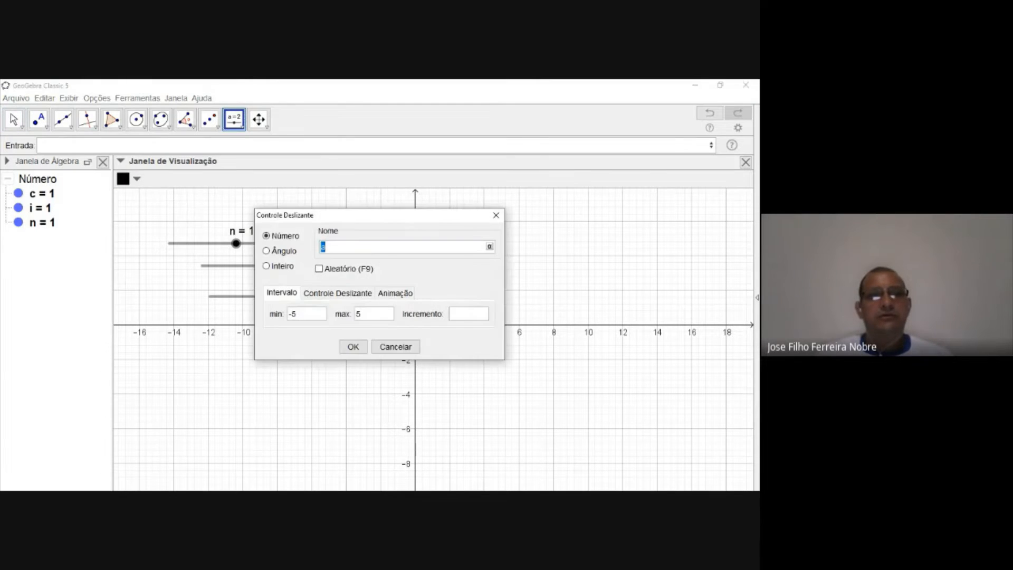
type("a")
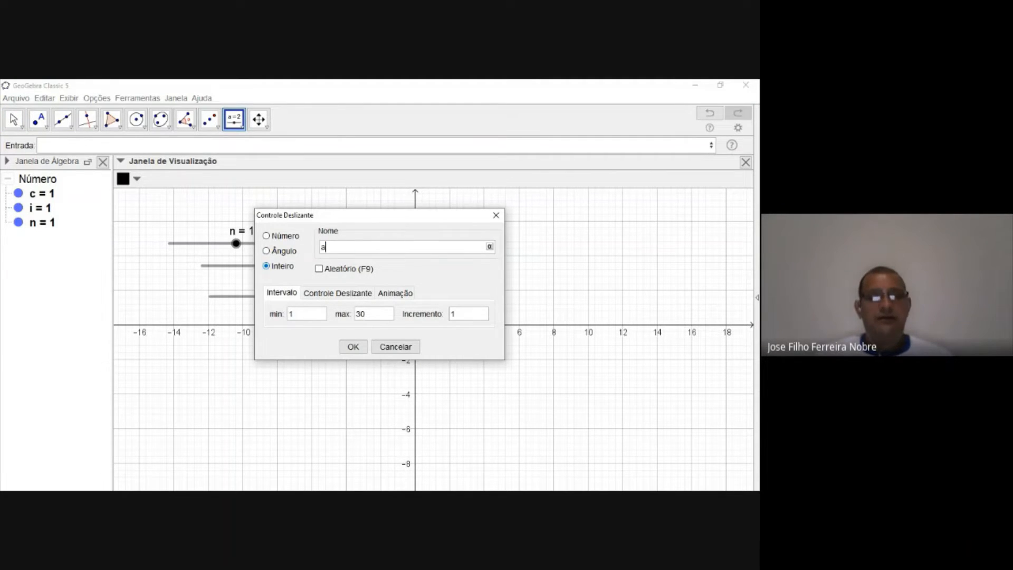
double_click(290, 314)
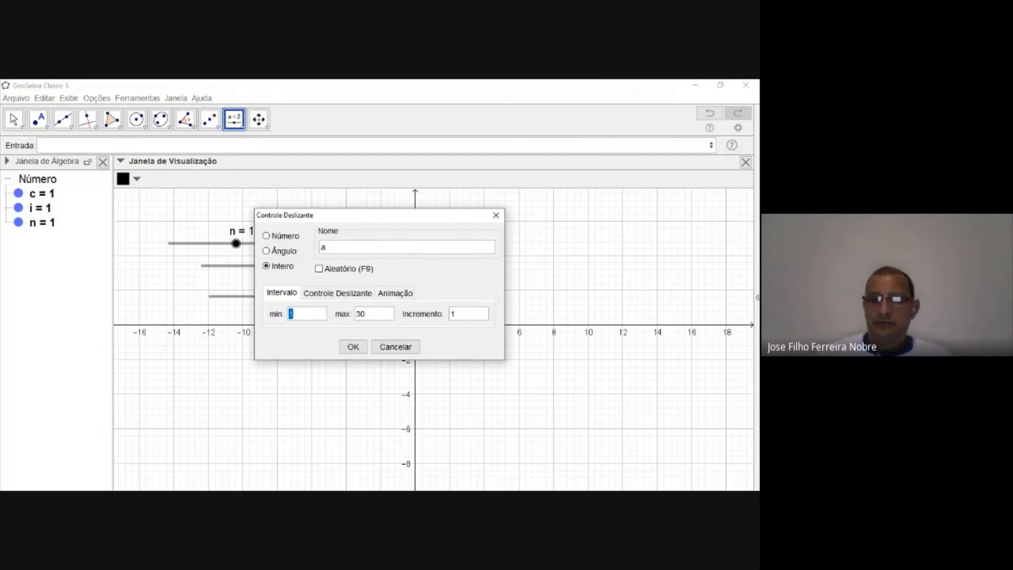
type("-5")
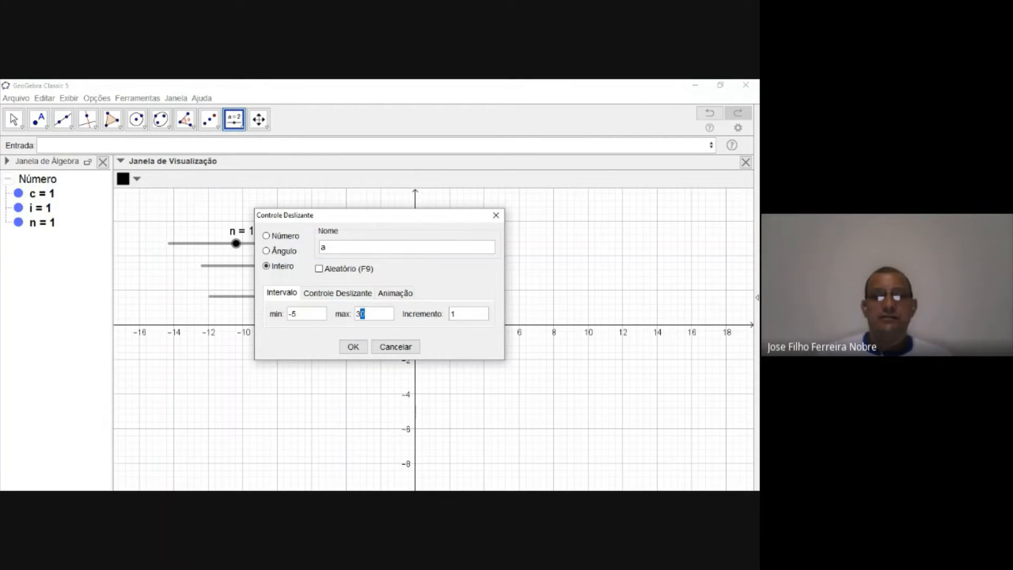
type("5")
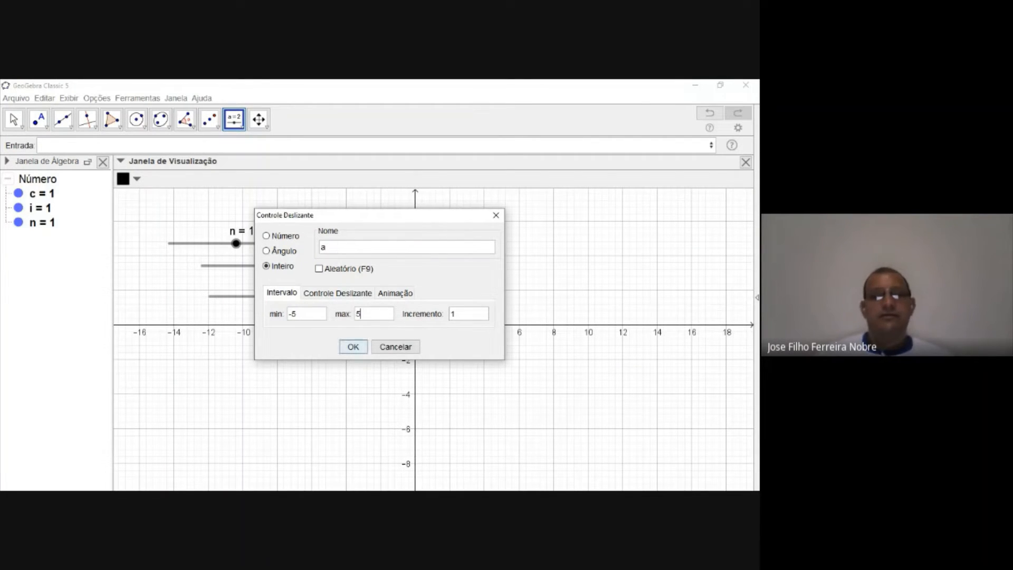
left_click(353, 347)
Step: Set slider a to -5 and slider n to 5, and arrange sliders a, n, c and i in an evenly spaced, aligned column
left_click(13, 119)
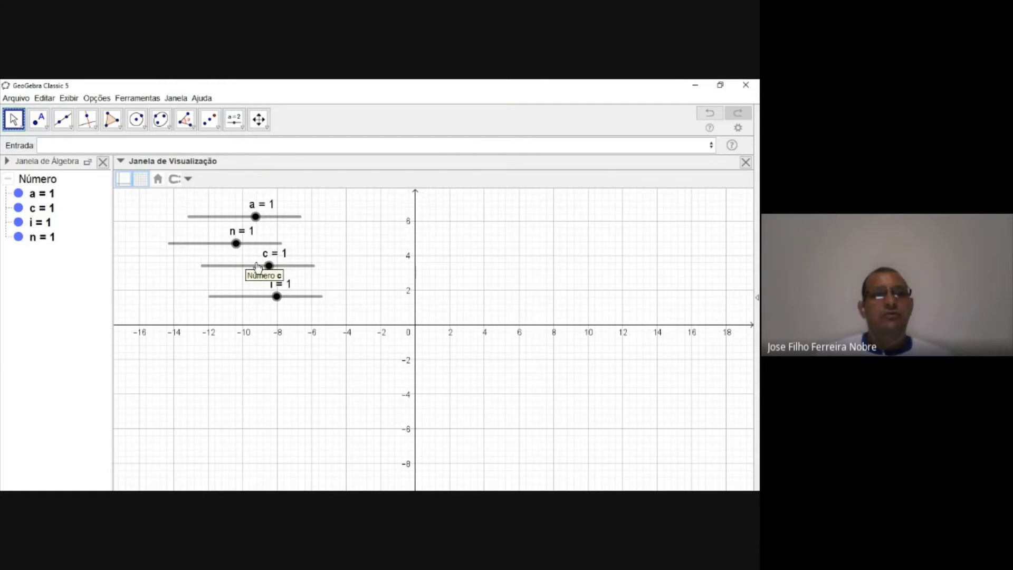
left_click_drag(258, 267, 292, 250)
left_click_drag(256, 217, 185, 223)
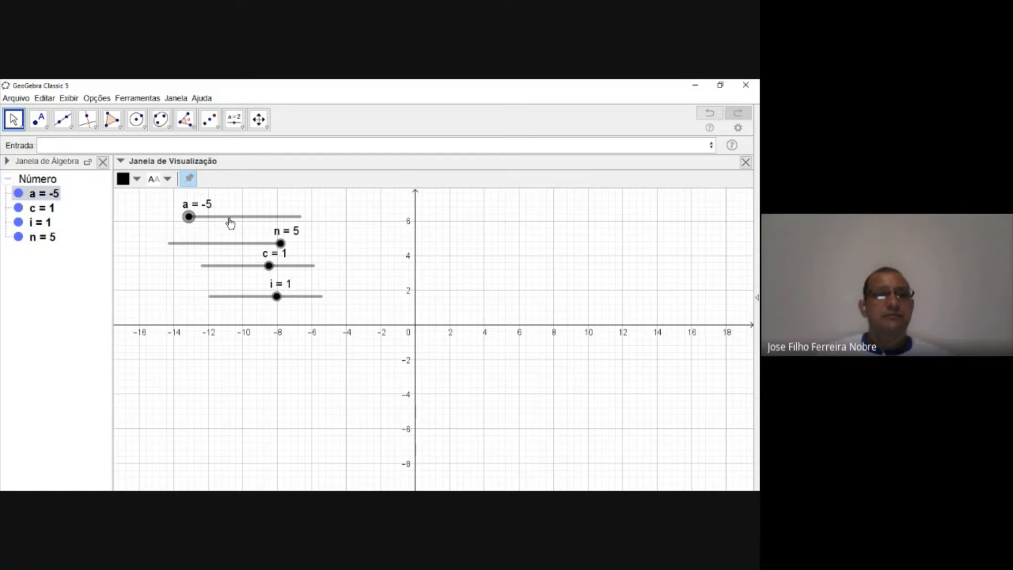
left_click_drag(226, 220, 163, 294)
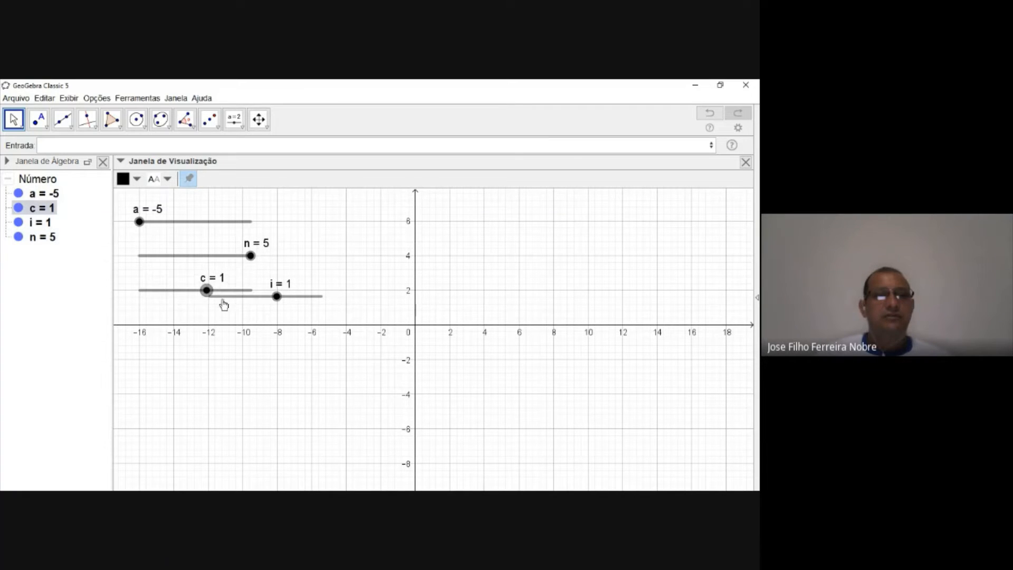
left_click_drag(244, 298, 225, 330)
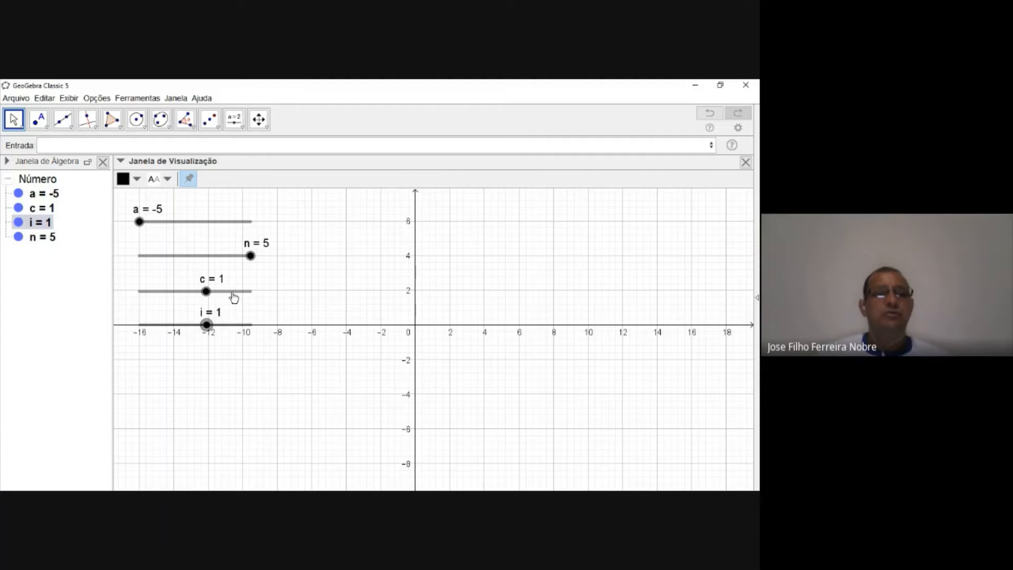
Step: Hide the grid and the coordinate axes in the graphics view
left_click(298, 209)
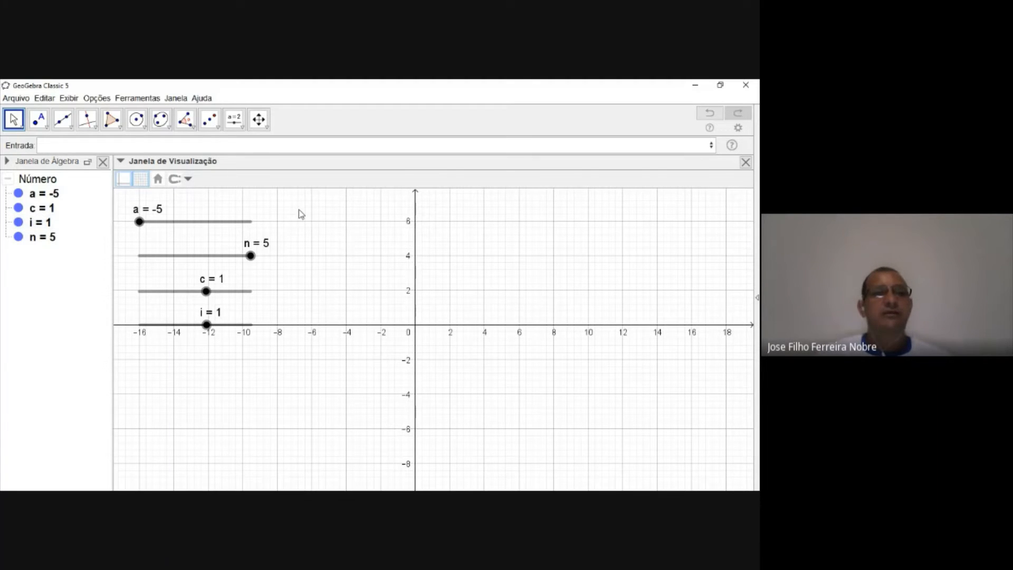
left_click(140, 178)
left_click(127, 180)
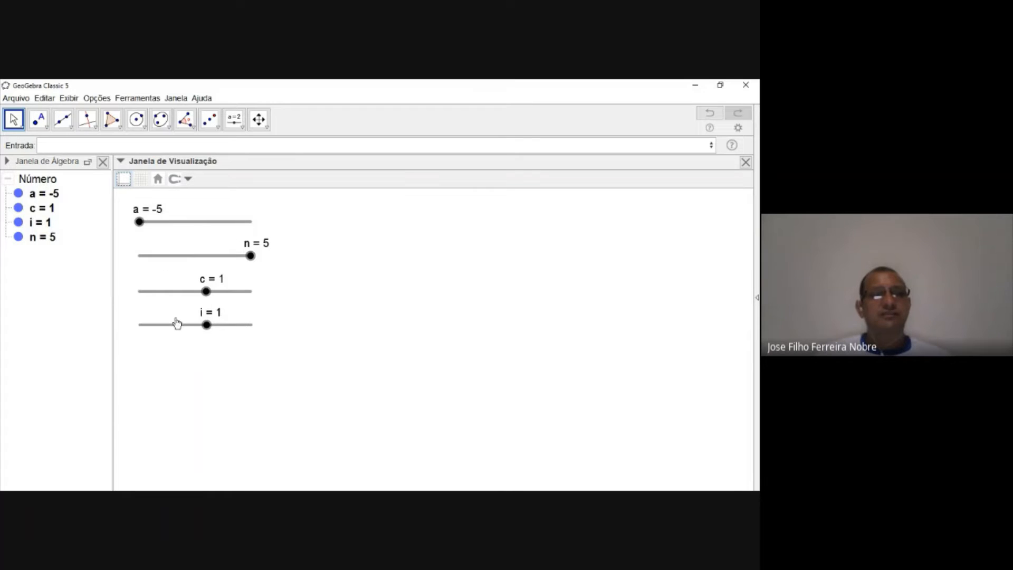
Step: Set the width of all four sliders to 50 px together
left_click(44, 181)
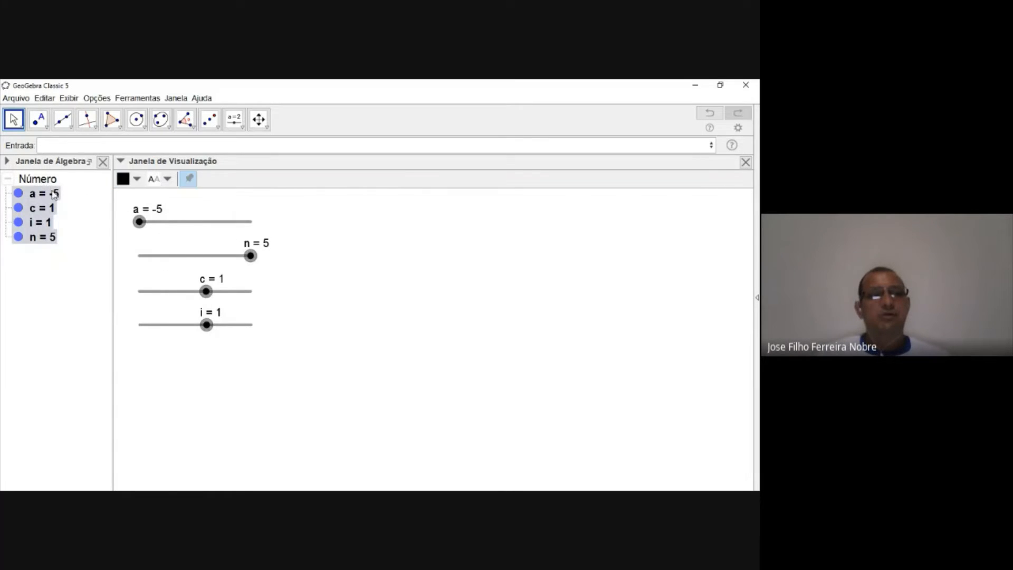
right_click(48, 204)
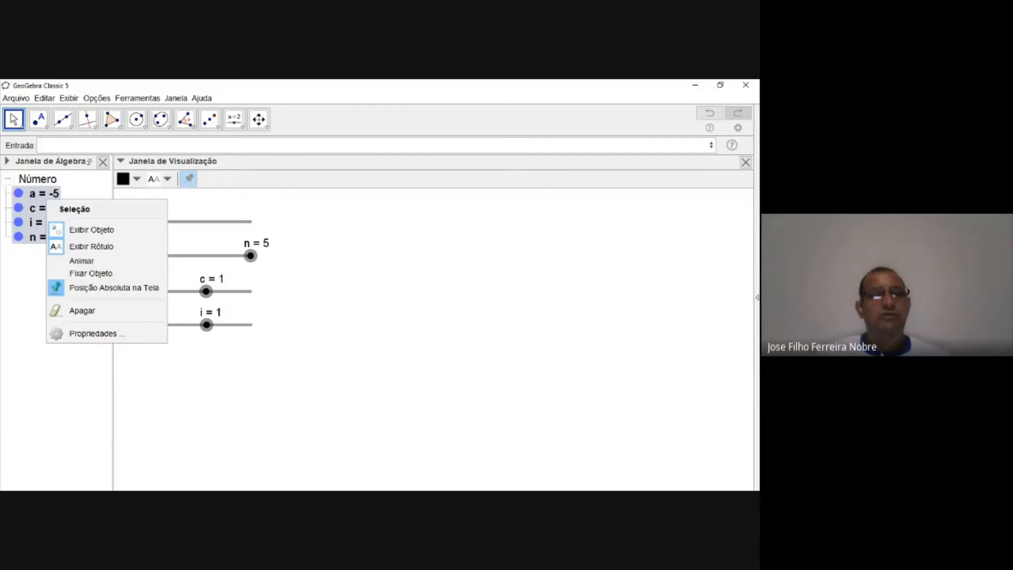
left_click(120, 332)
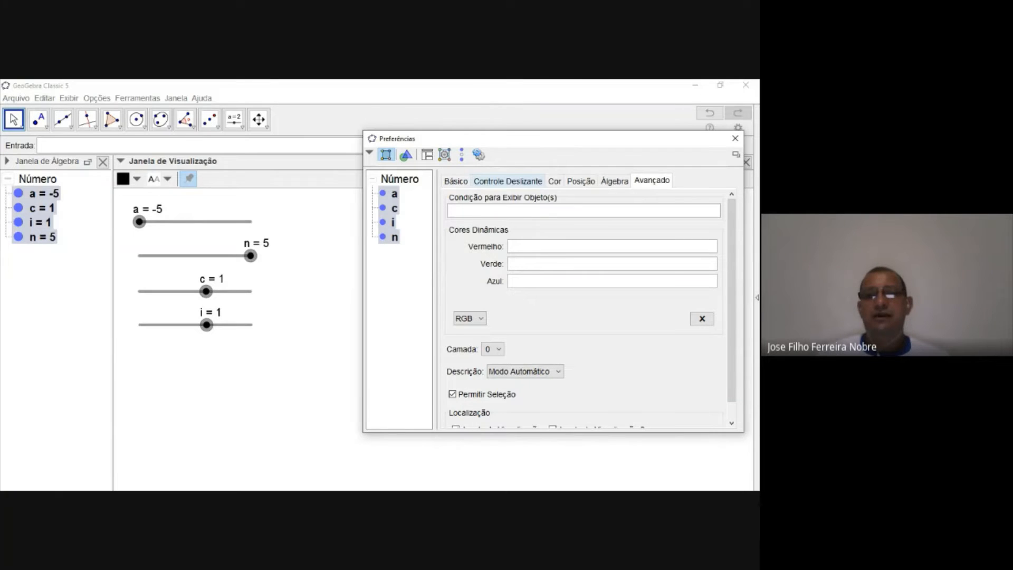
left_click(508, 181)
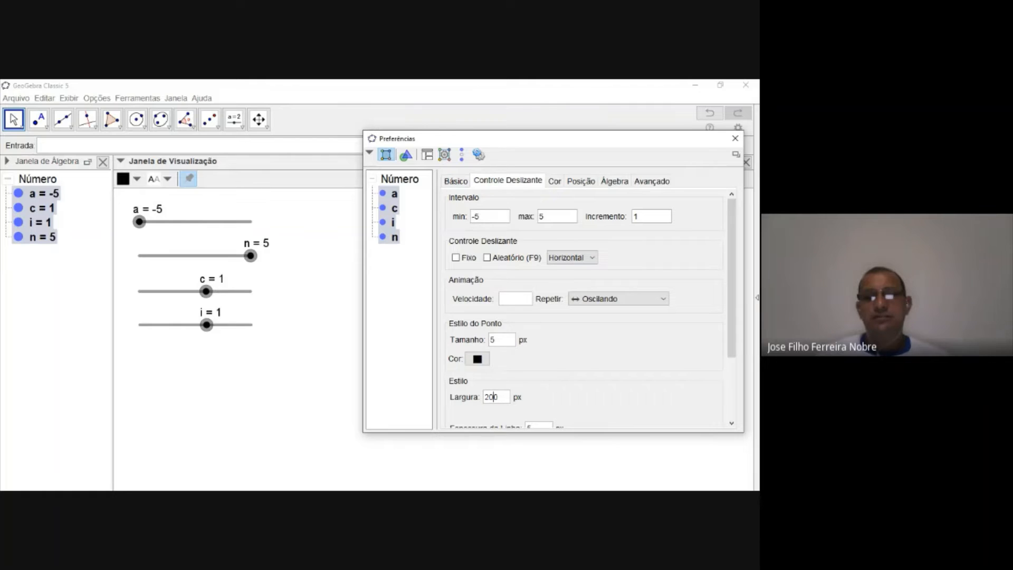
key("BackSpace")
key("BackSpace")
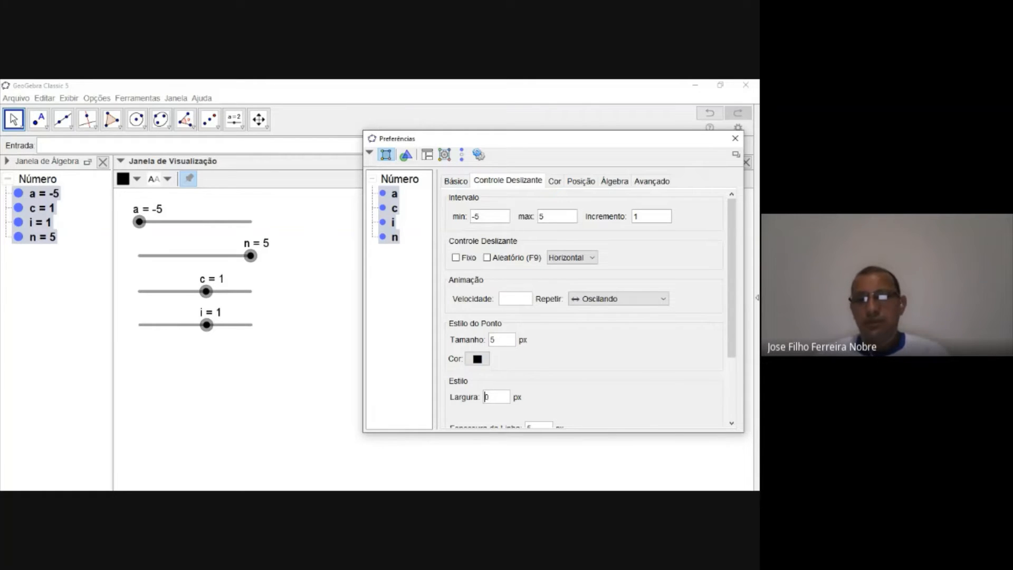
type("5")
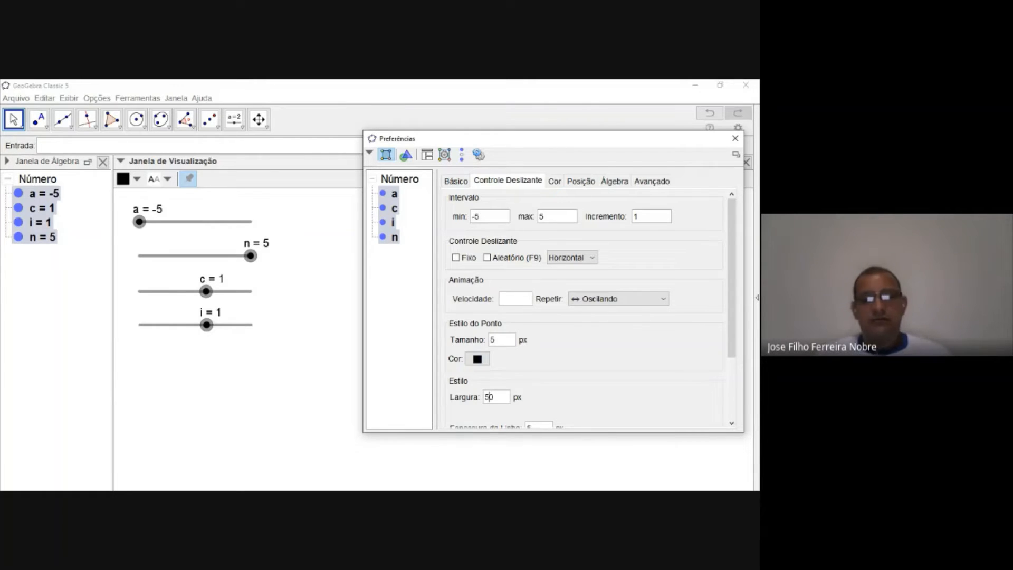
key("Return")
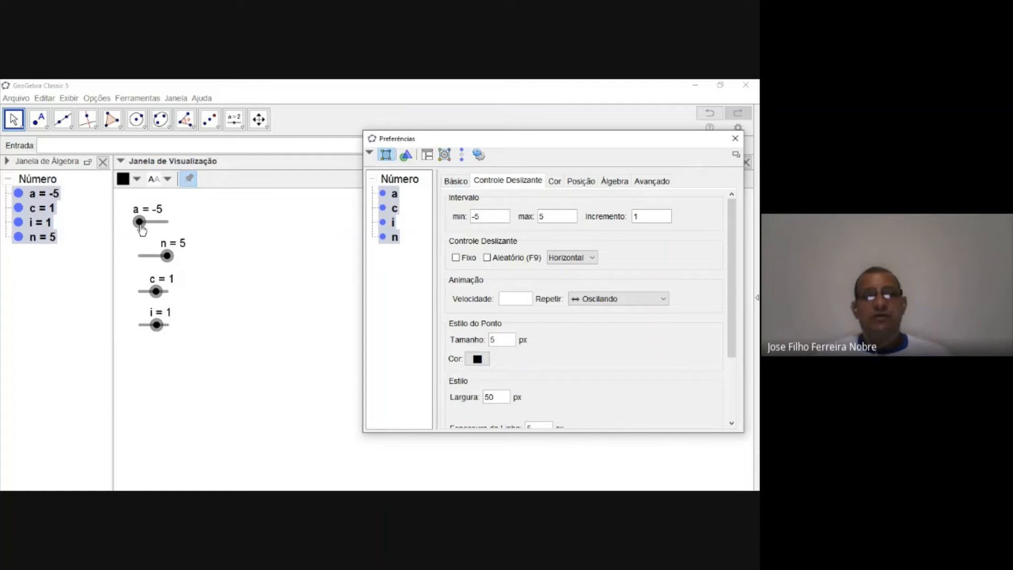
left_click(735, 138)
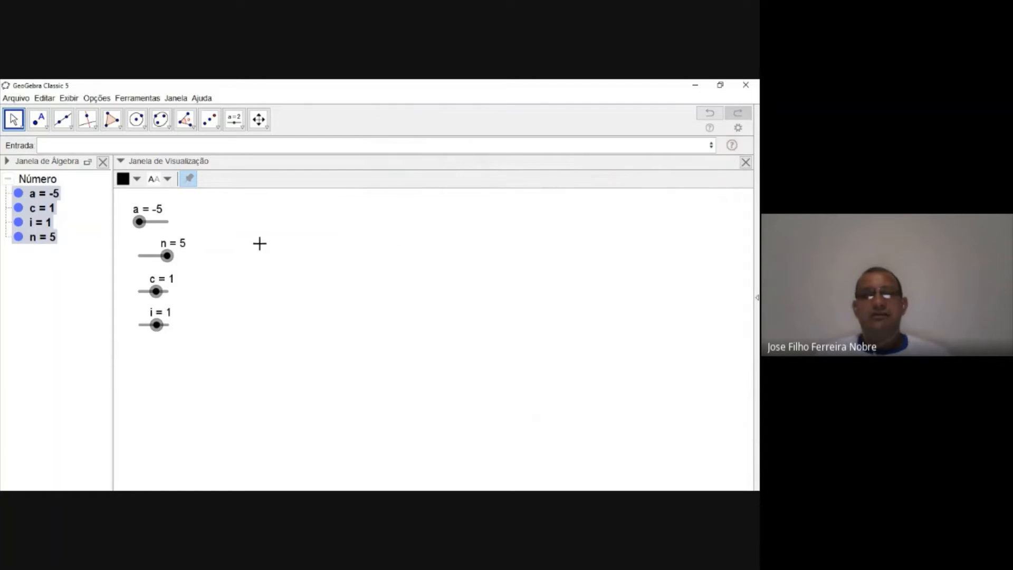
Step: Set slider n to 2, slider c to 5 and slider i to 2
left_click(226, 226)
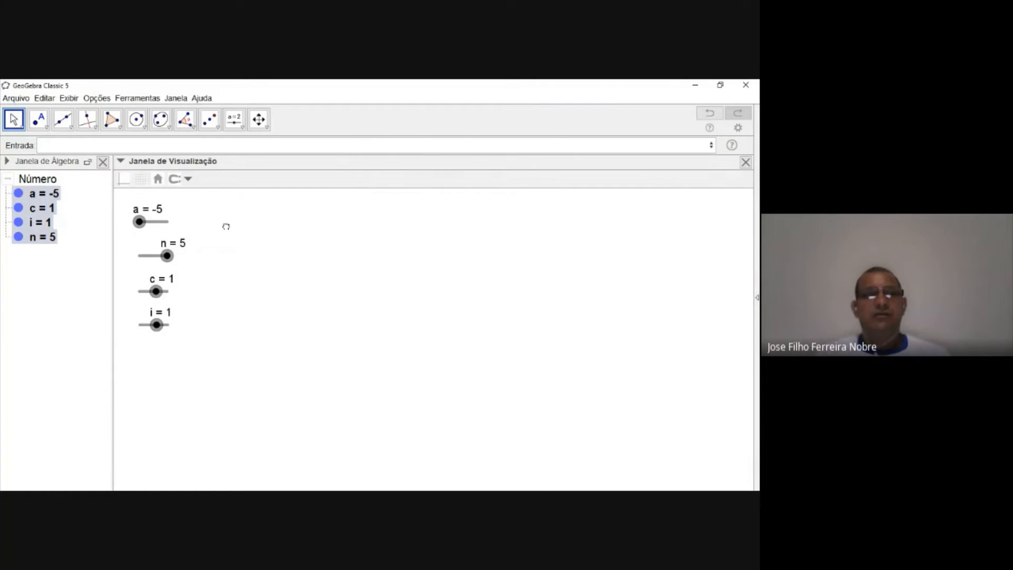
left_click(138, 222)
left_click_drag(165, 262, 158, 326)
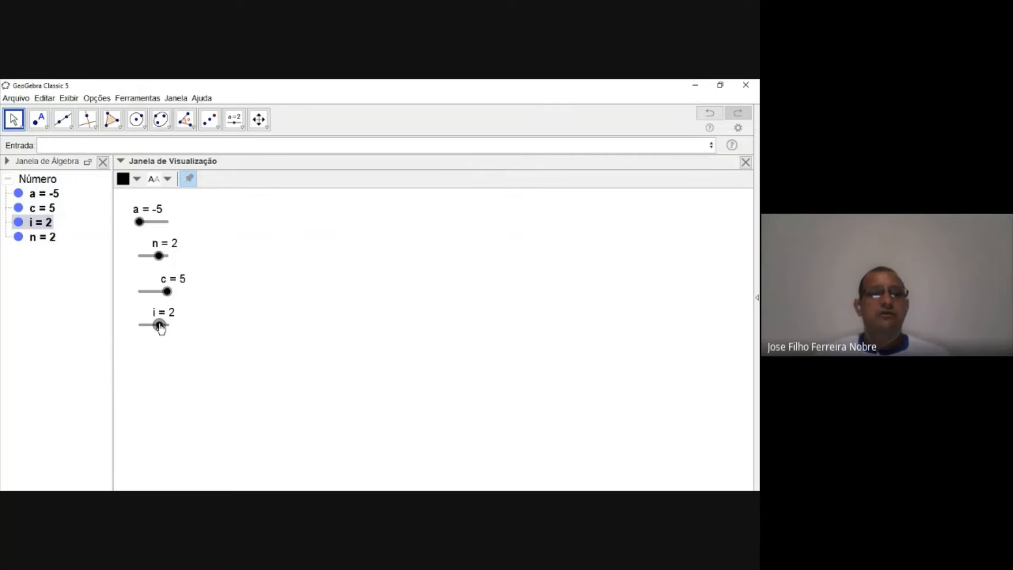
Step: Rename slider n to b
right_click(159, 255)
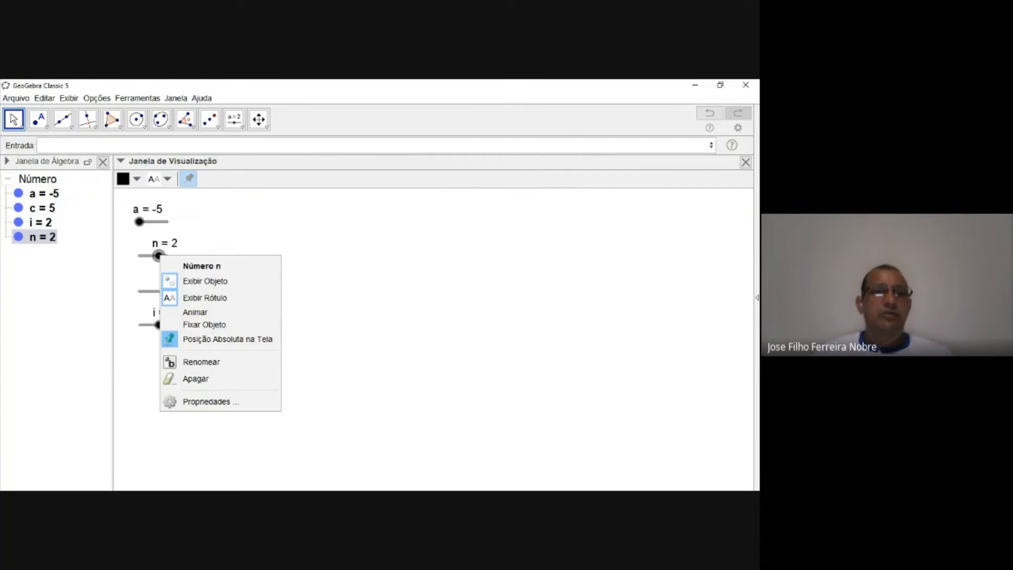
left_click(194, 361)
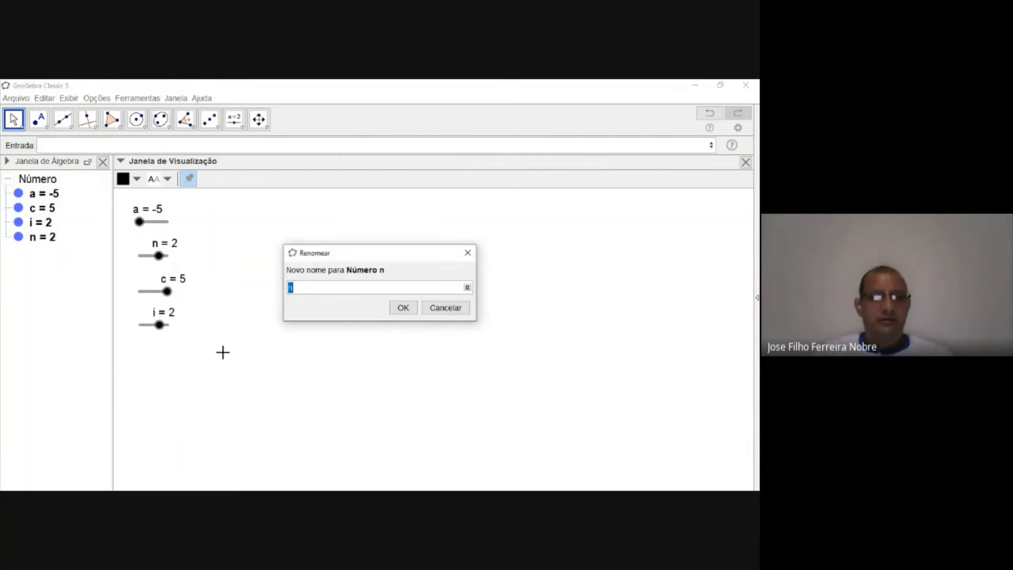
type("b")
left_click(403, 307)
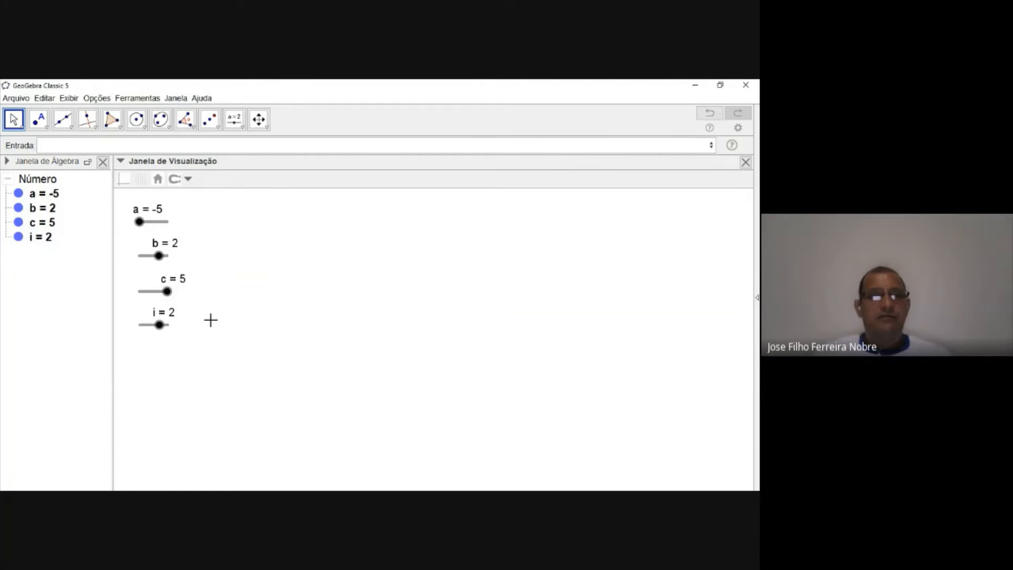
Step: Rename slider i to d
right_click(160, 326)
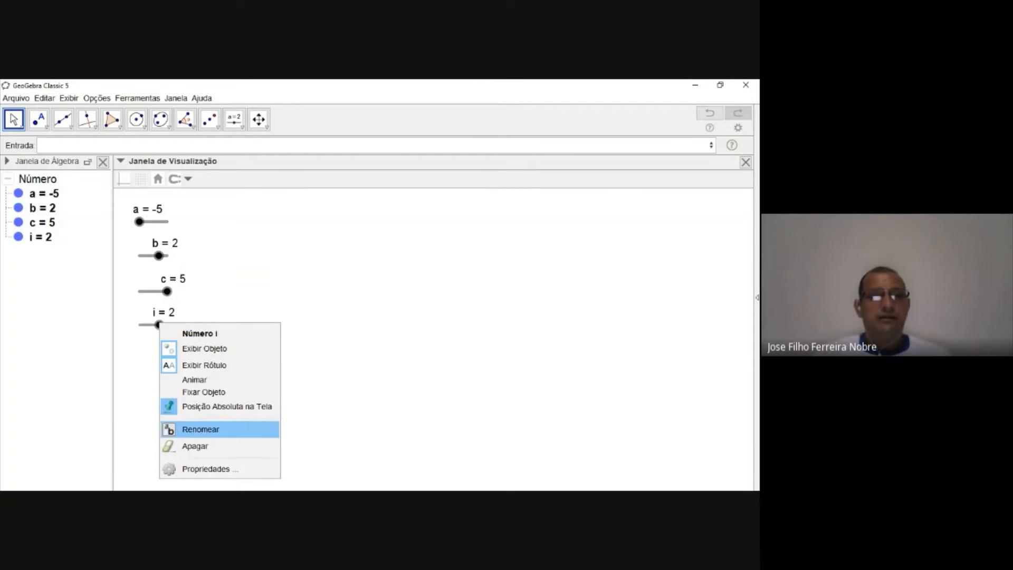
left_click(198, 429)
type("d")
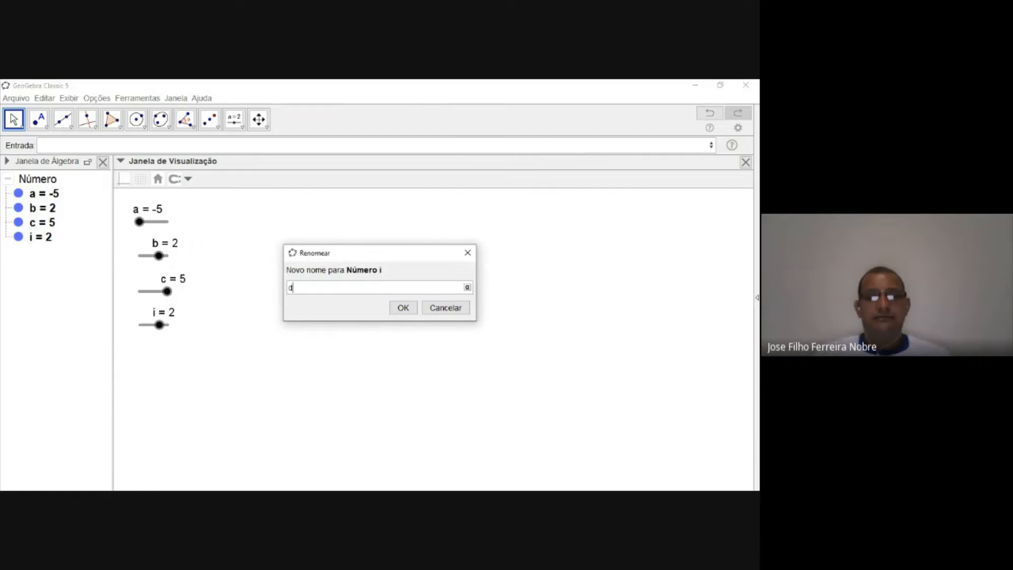
left_click(403, 307)
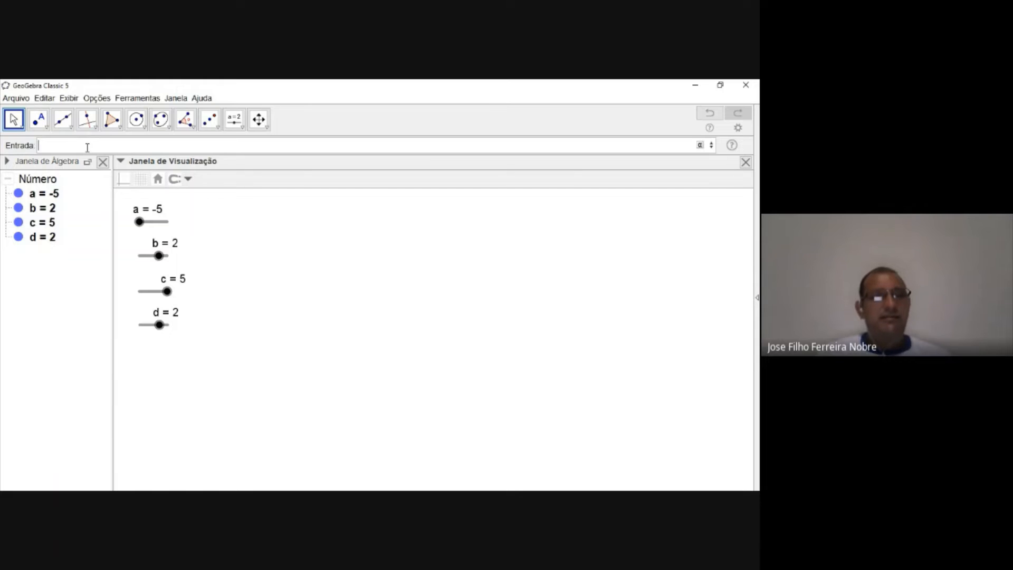
Step: Start the definition of a matrix A in nested braces, with {a, b} as its first row
type("A")
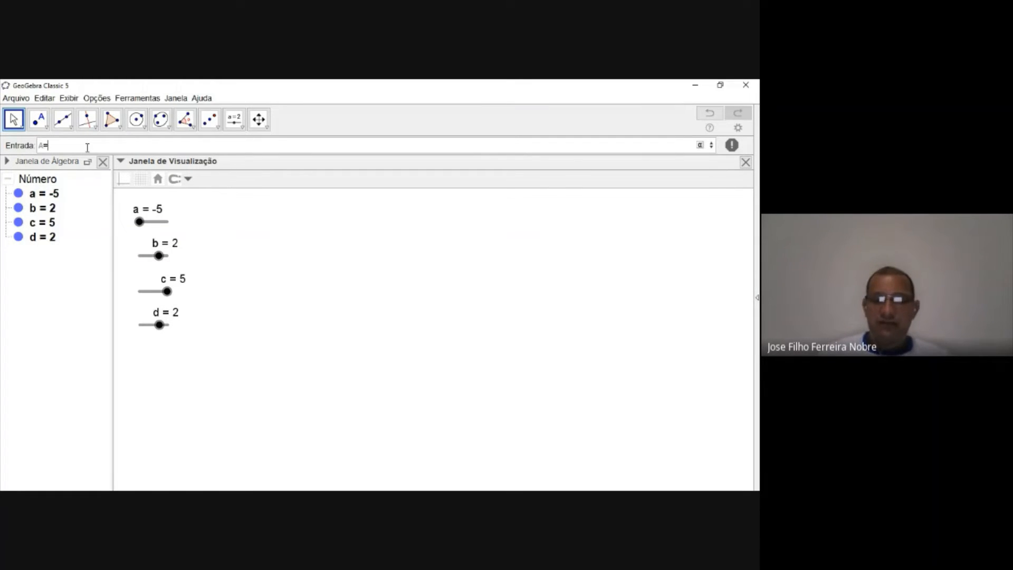
type("=(")
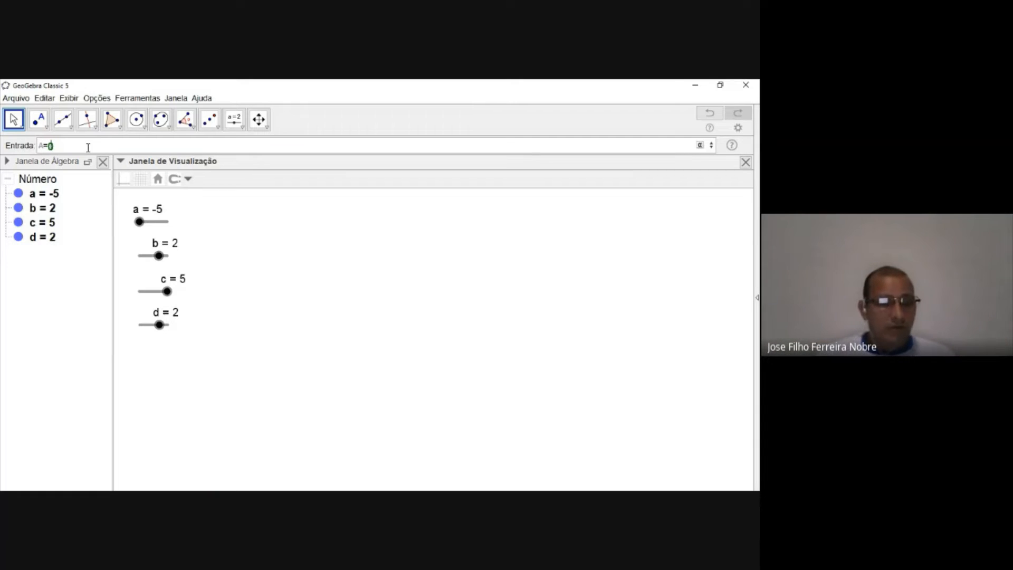
type("(")
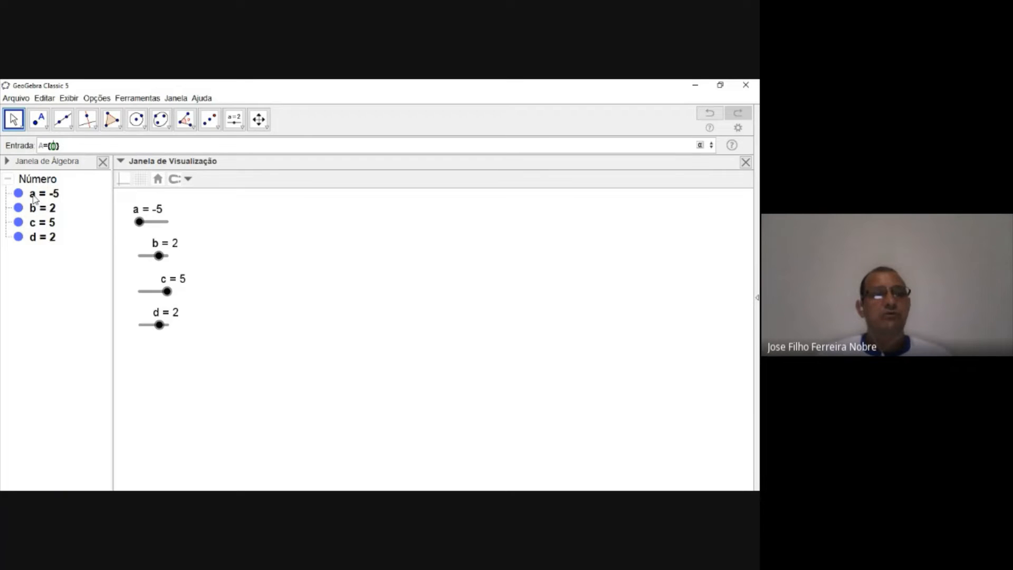
type("a")
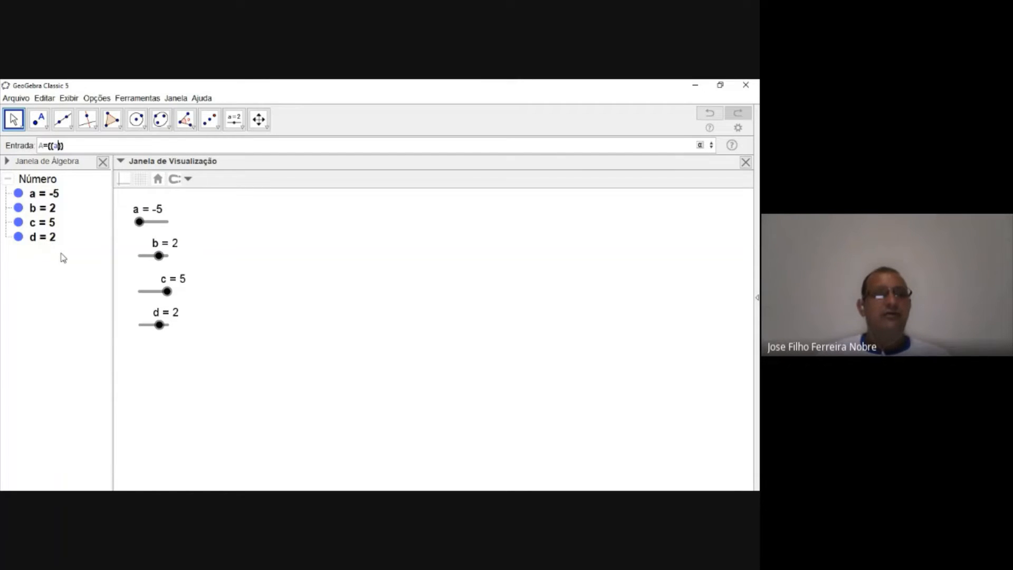
type("e")
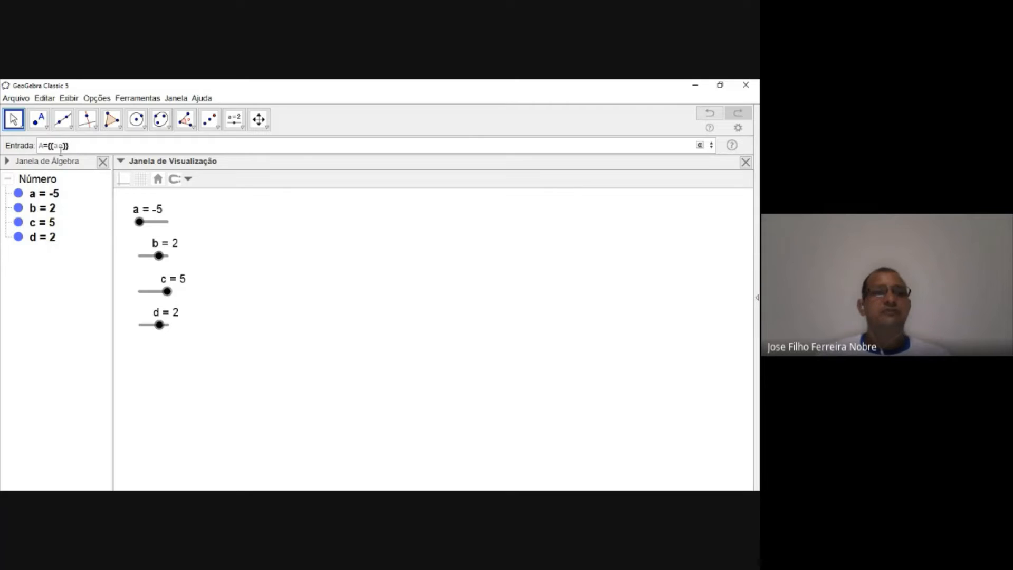
left_click(59, 145)
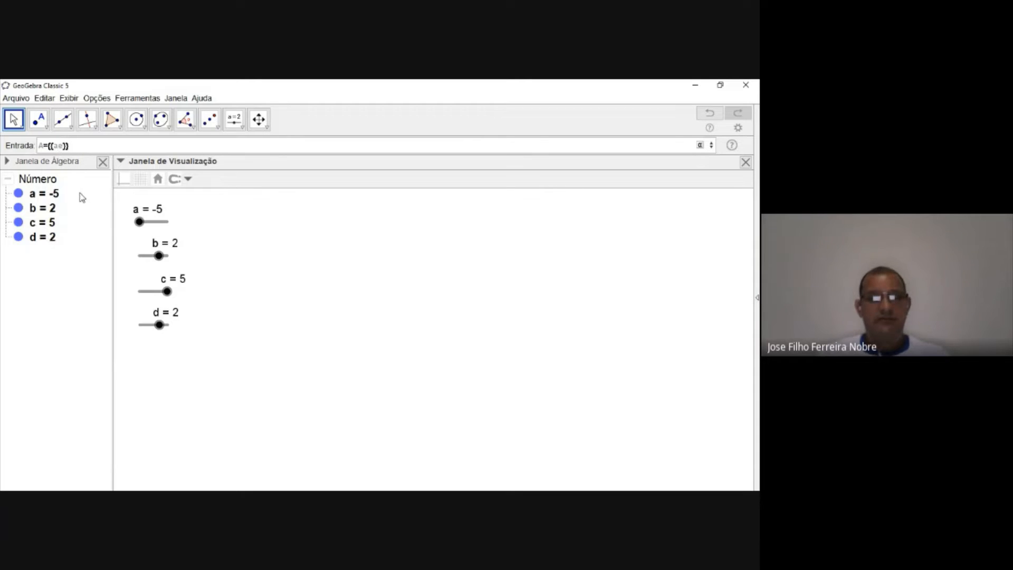
type(",")
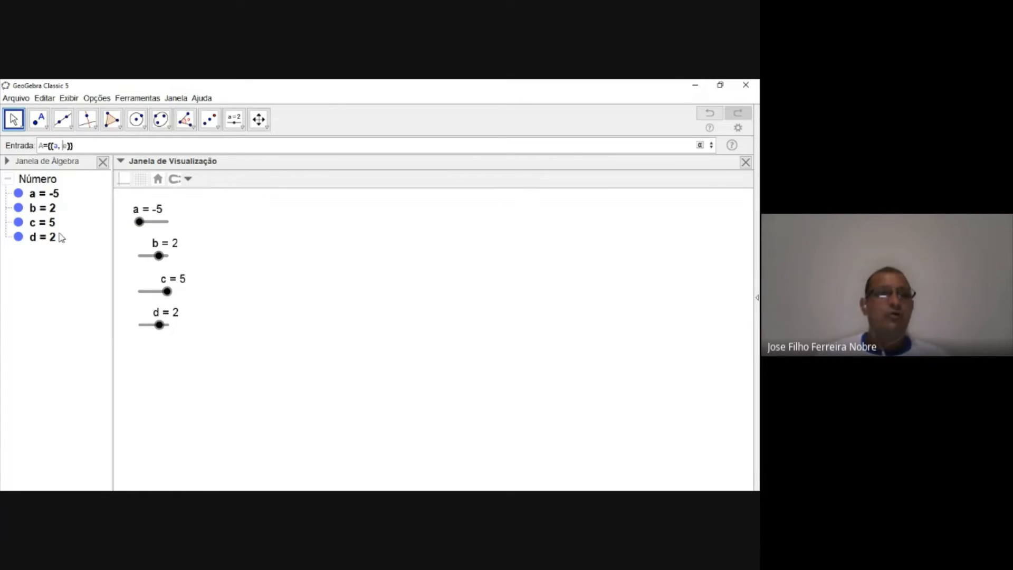
key("Delete")
type("b")
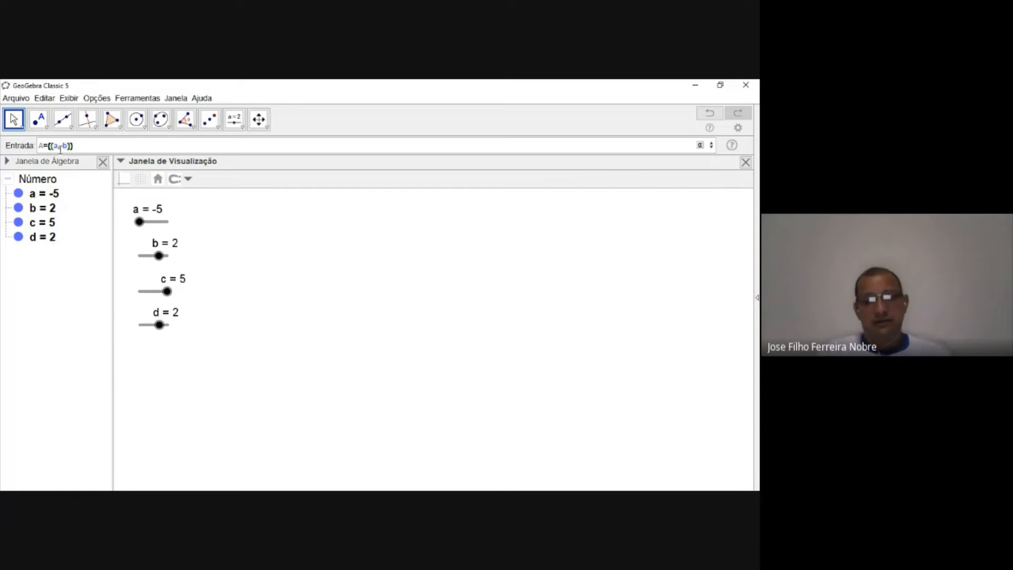
Step: Complete matrix A with second row {c, d}, create A={{a, b},{c, d}}, and widen the Algebra view to fit it
type(",")
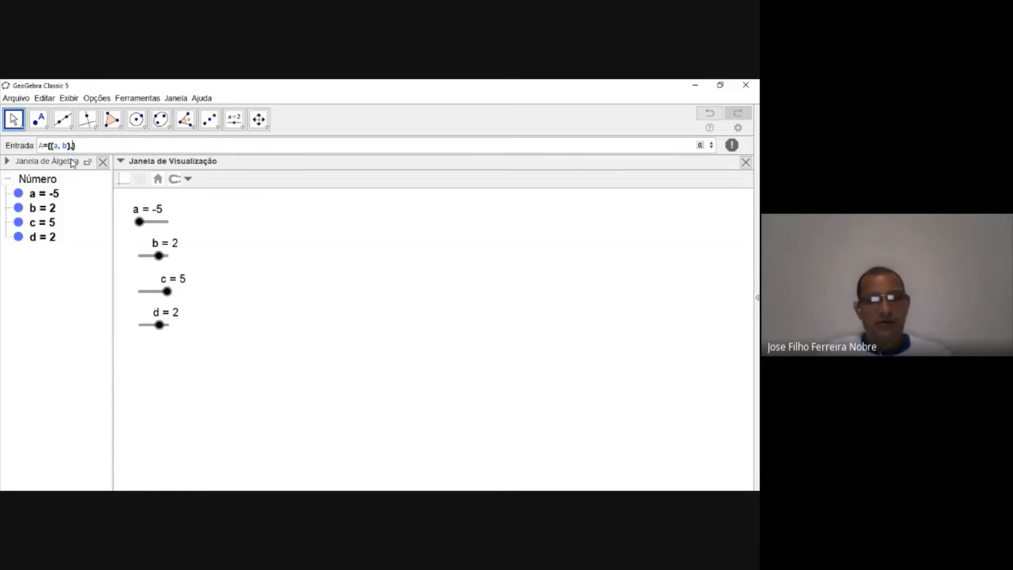
type("(")
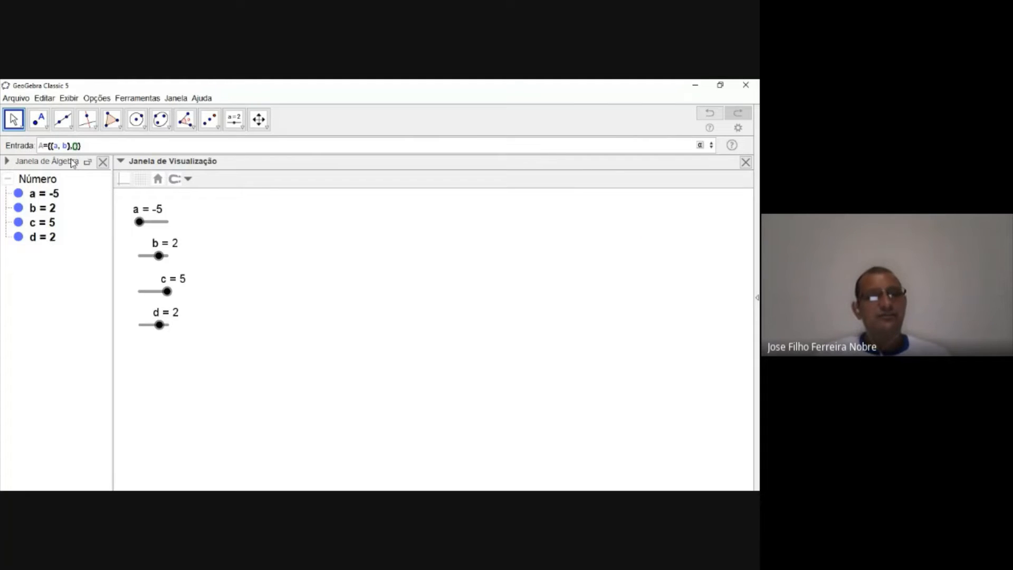
type("c, ")
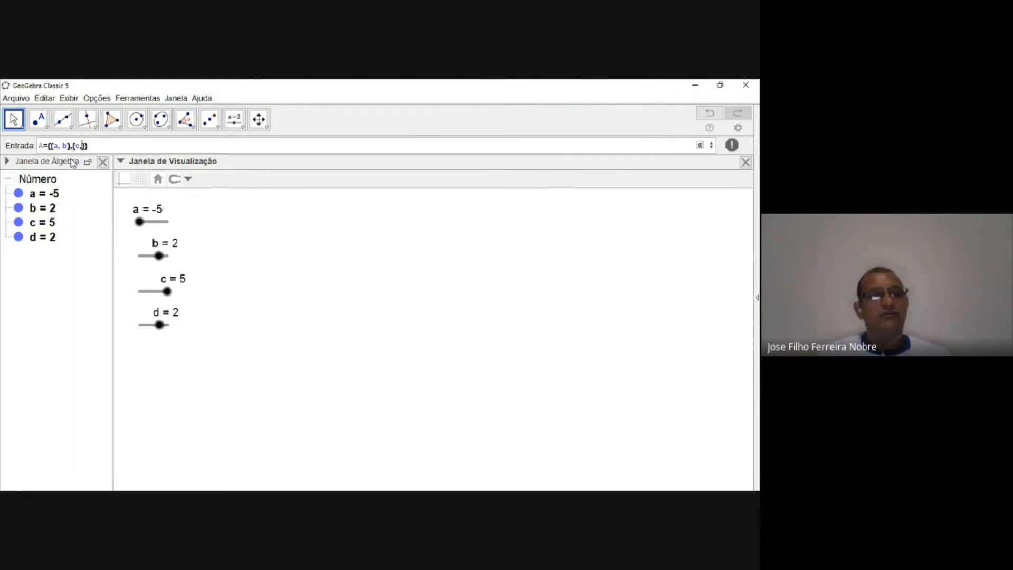
type("d")
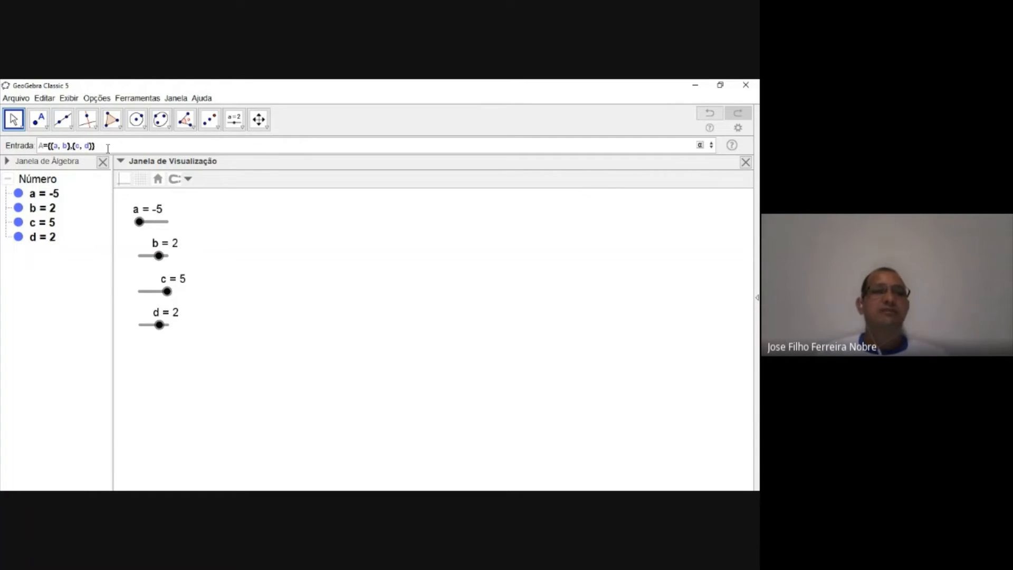
left_click_drag(109, 147, 37, 146)
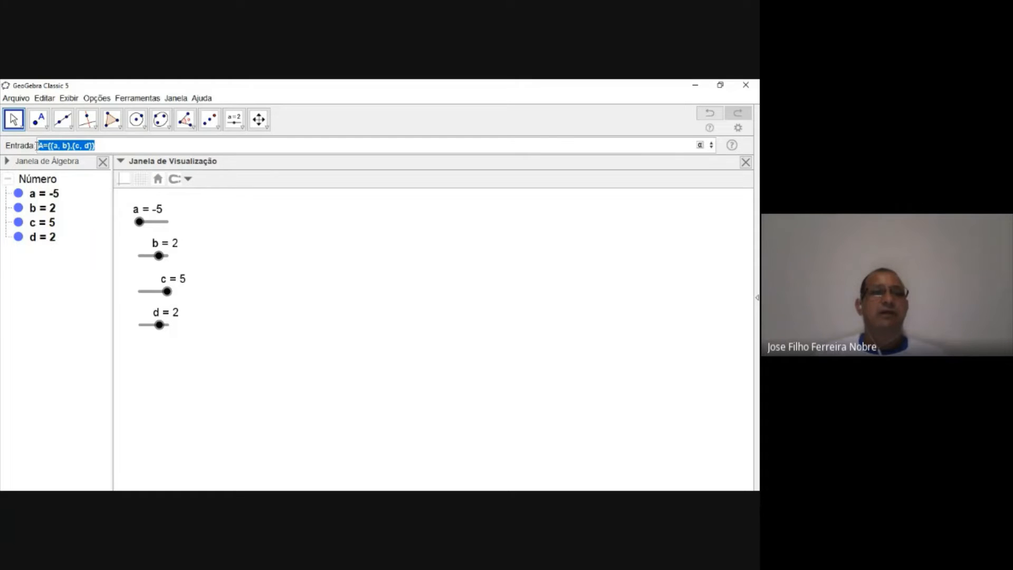
left_click(106, 146)
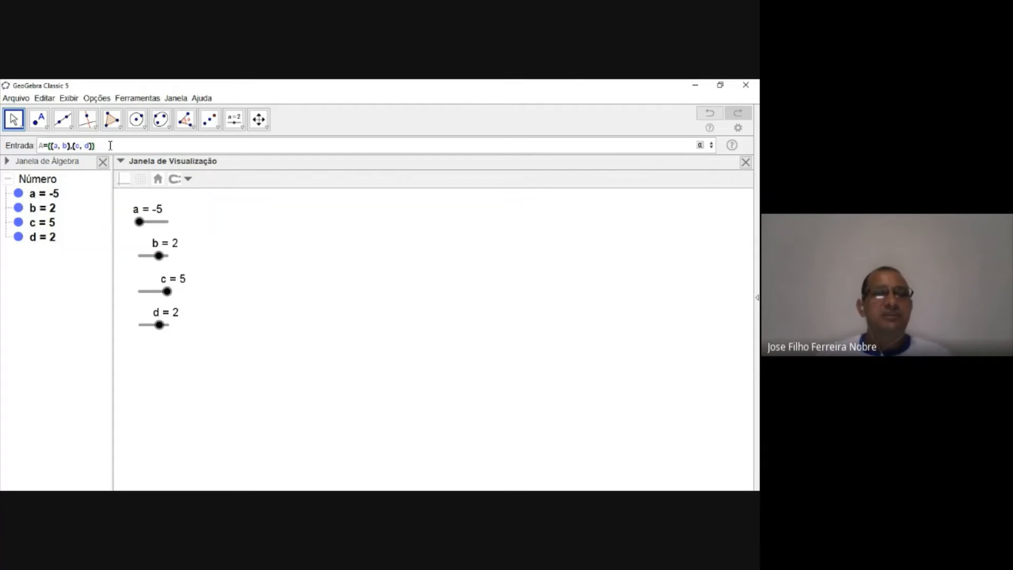
key("Return")
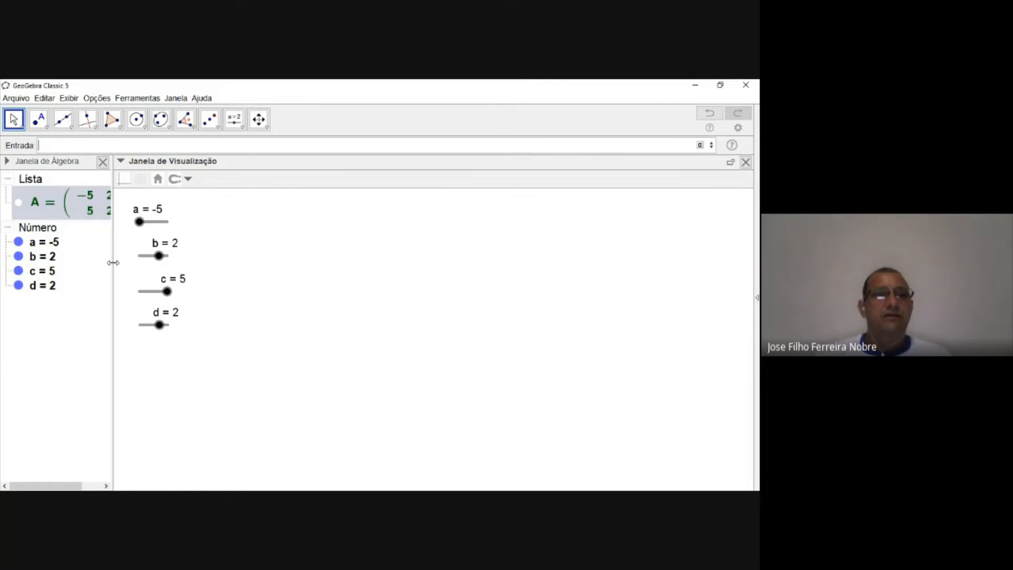
left_click_drag(113, 263, 162, 268)
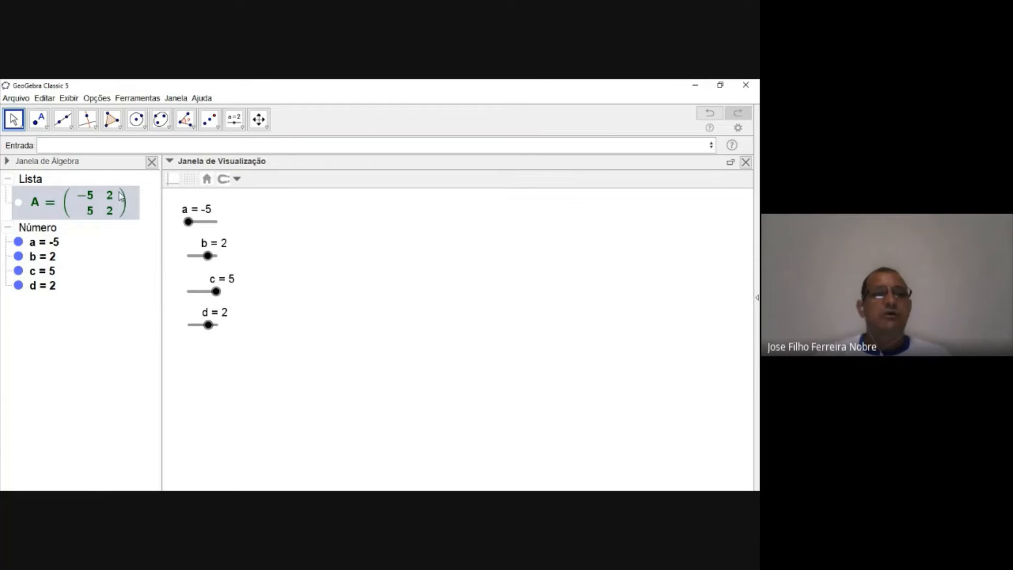
Step: Place matrix A from the Algebra view as a text object in the graphics area beside the sliders
left_click(105, 242)
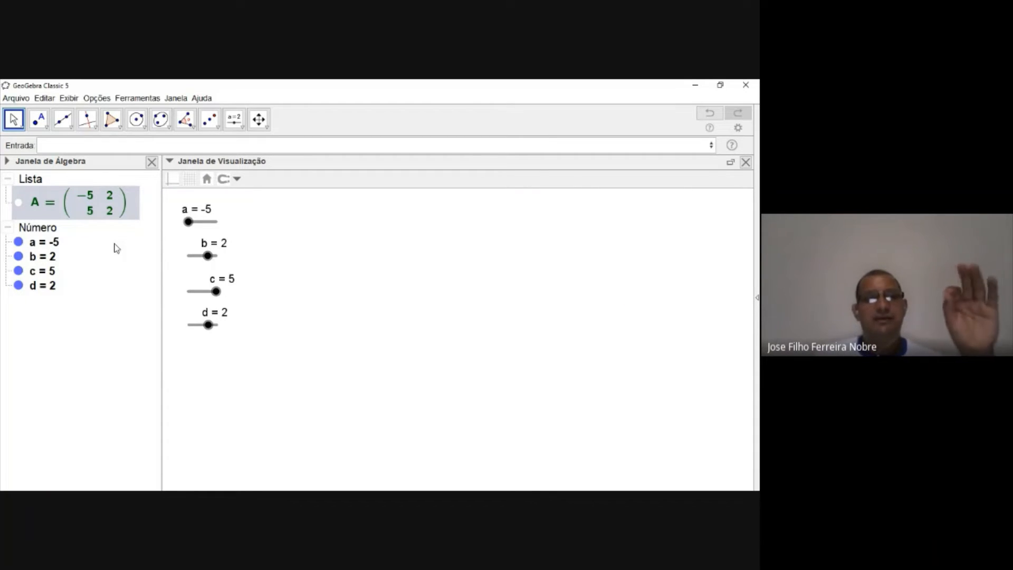
mouse_move(126, 219)
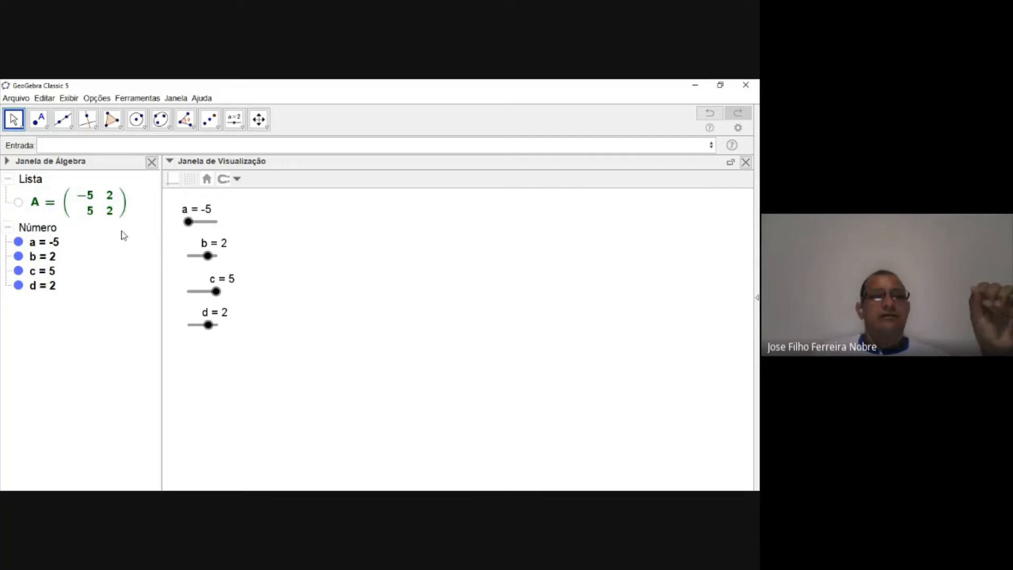
left_click(110, 207)
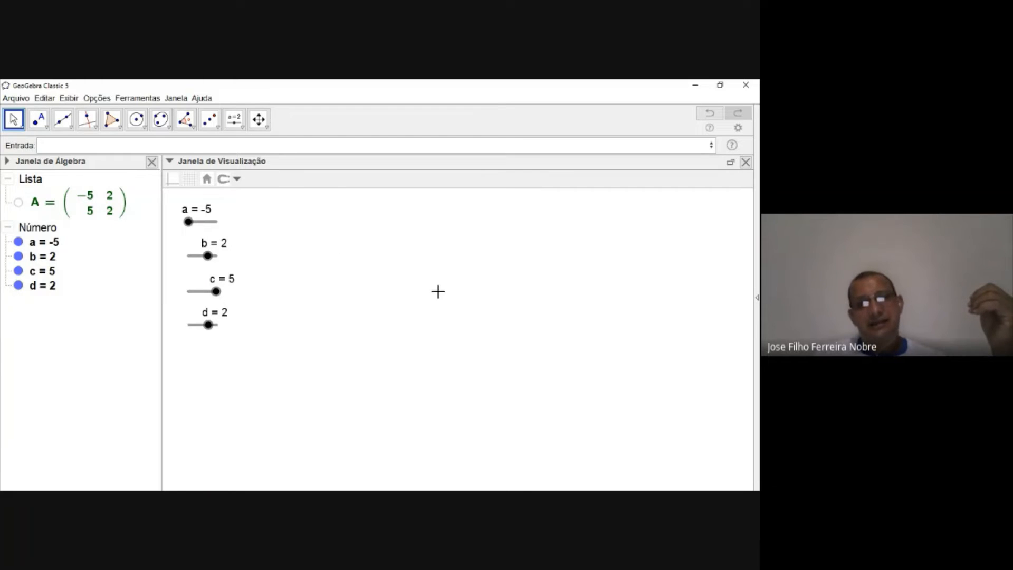
left_click(95, 205)
left_click_drag(100, 208, 399, 265)
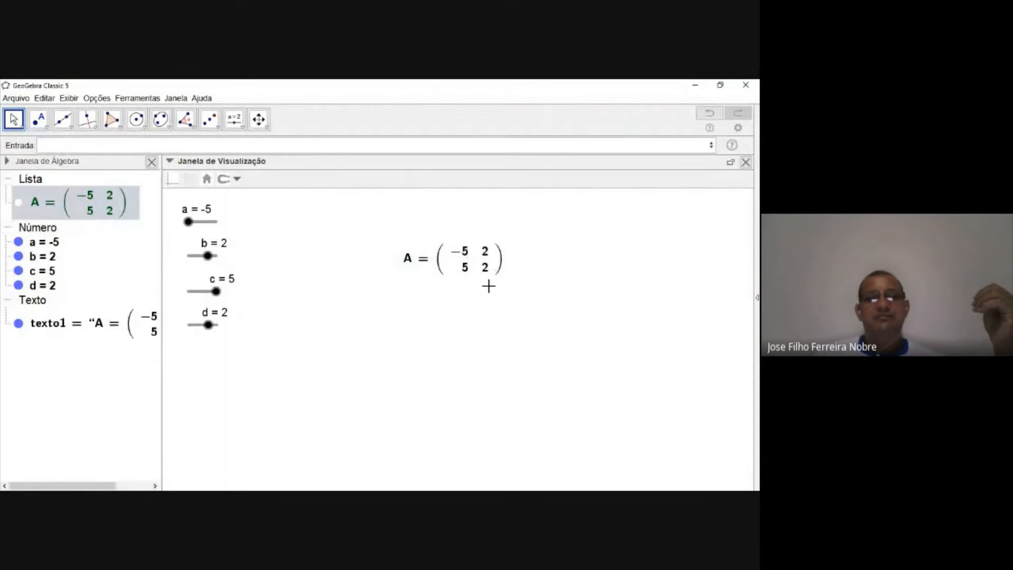
Step: Set the matrix A text size to Muito Grande and reposition it beside the sliders
left_click(467, 272)
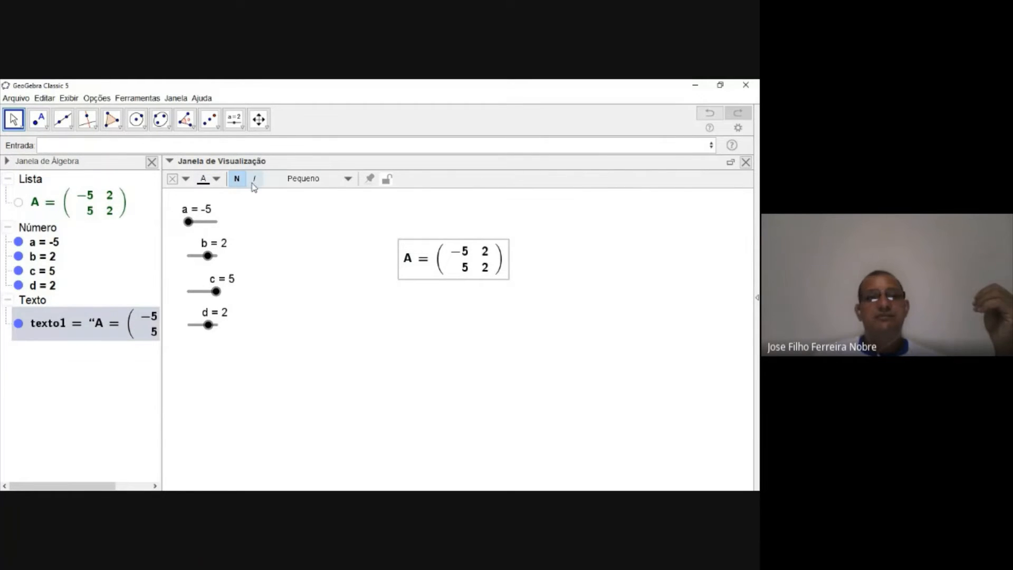
left_click(346, 180)
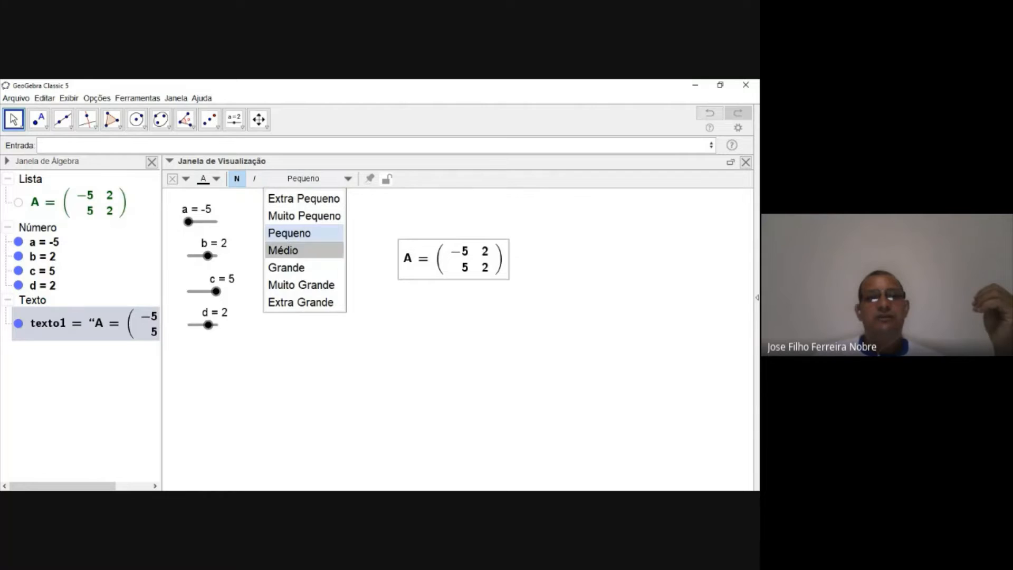
left_click(311, 285)
left_click_drag(577, 332, 477, 338)
Step: Give the matrix A text a lime-green background and red lettering
left_click(184, 178)
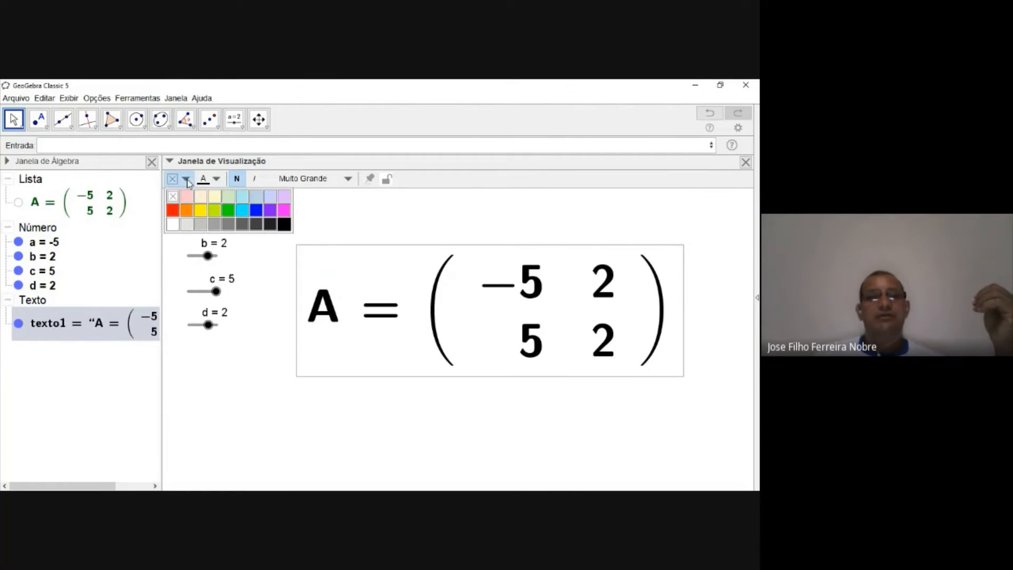
left_click(214, 210)
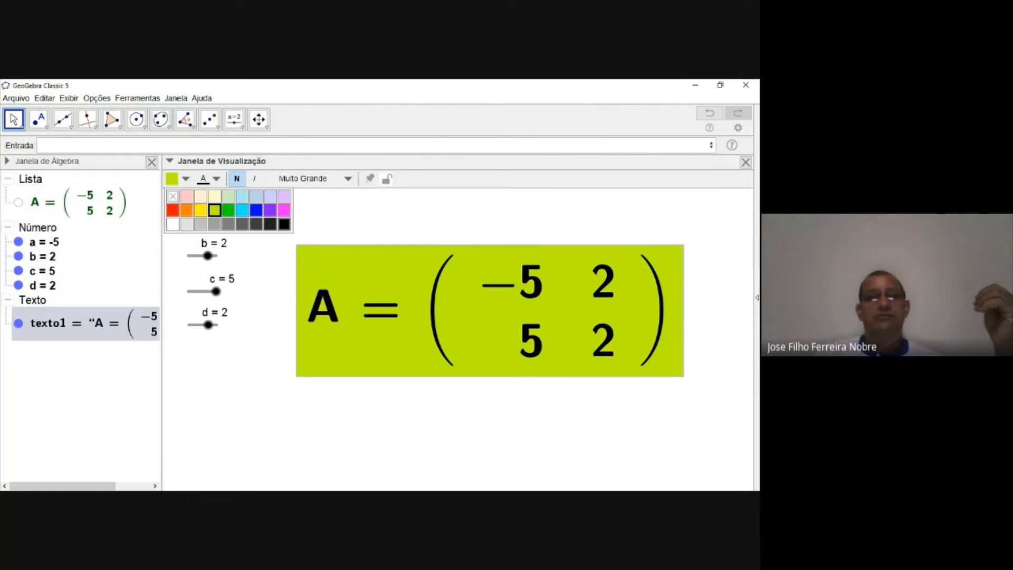
left_click(217, 178)
left_click(216, 178)
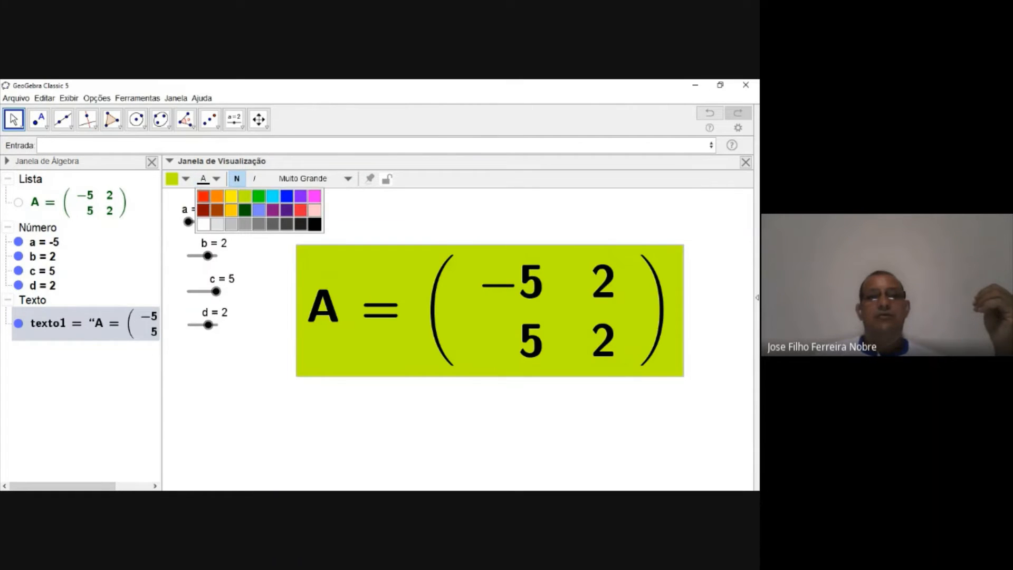
left_click(203, 196)
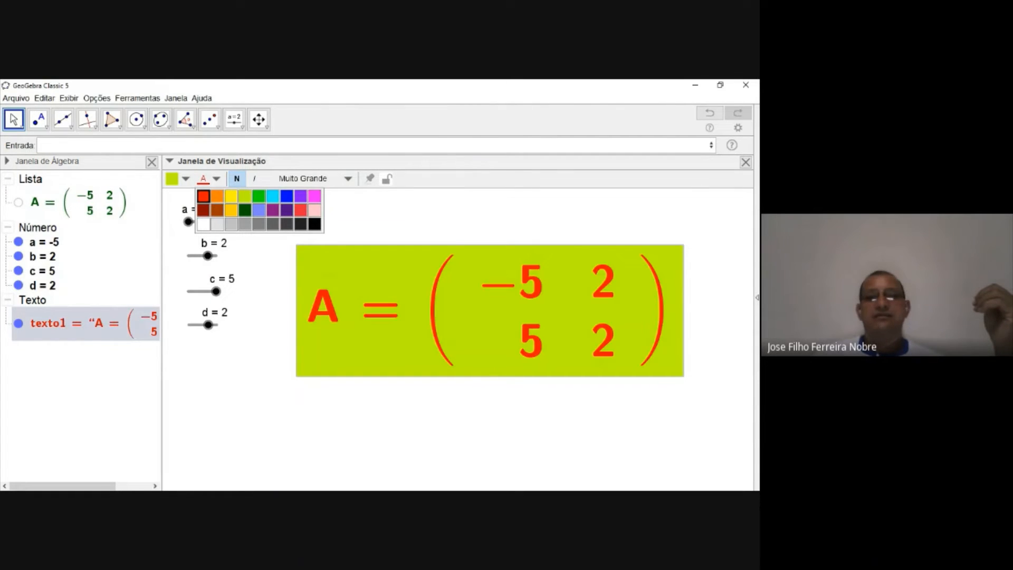
left_click(354, 207)
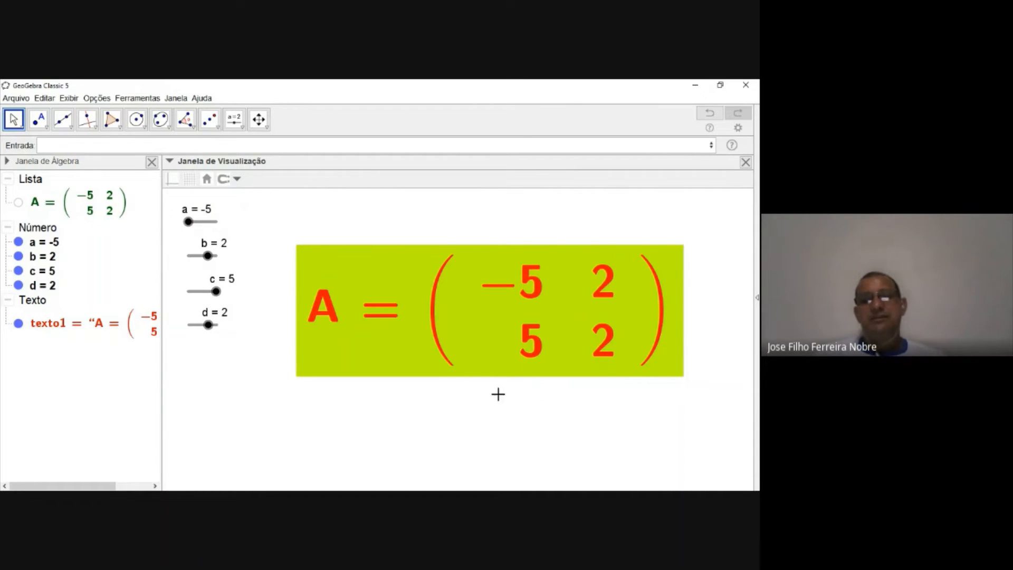
Step: Move the matrix A text slightly upward and set slider a to -4
left_click_drag(485, 369, 477, 343)
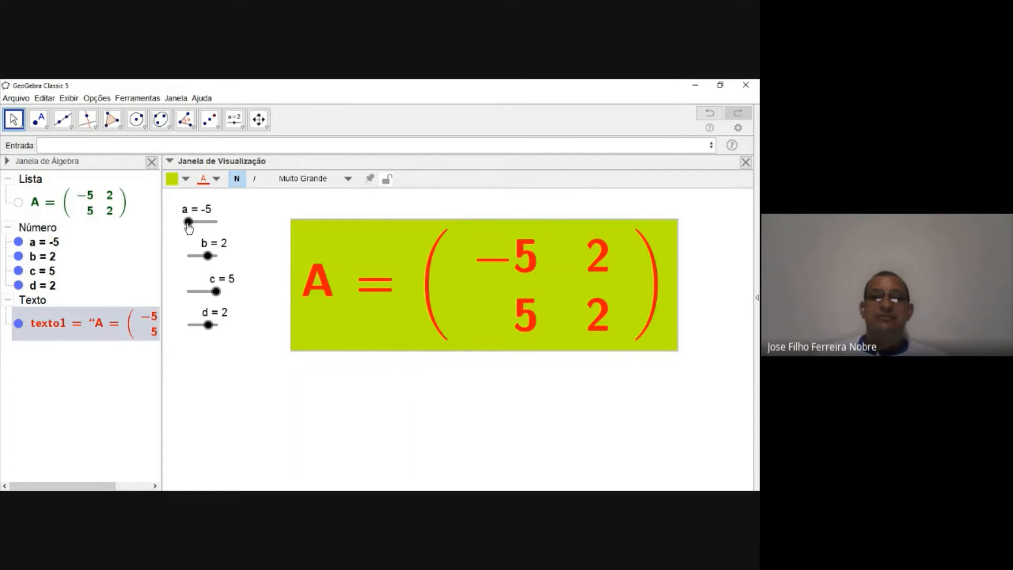
mouse_move(189, 226)
left_mouse_down()
mouse_move(210, 228)
mouse_move(192, 229)
left_mouse_up()
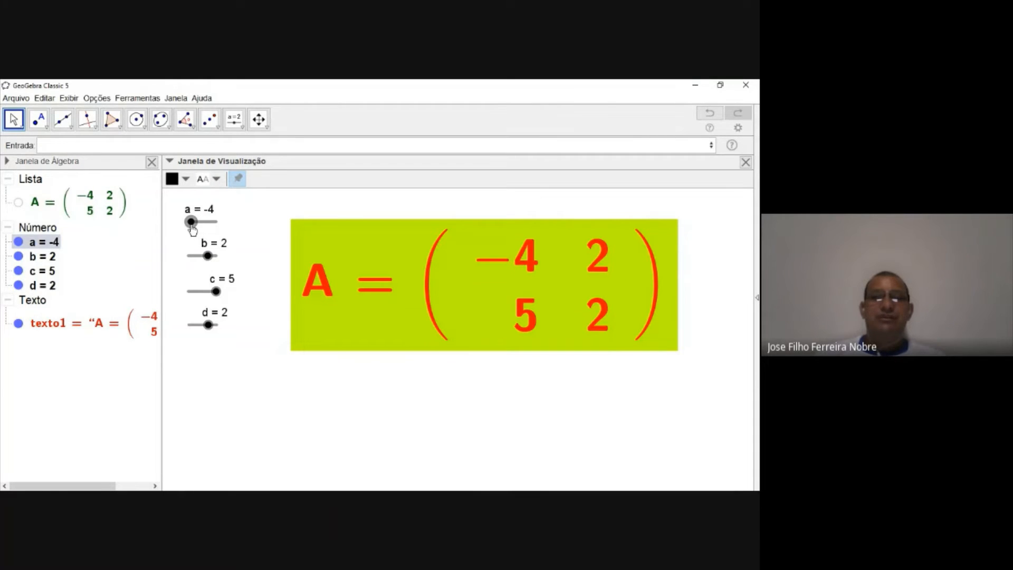
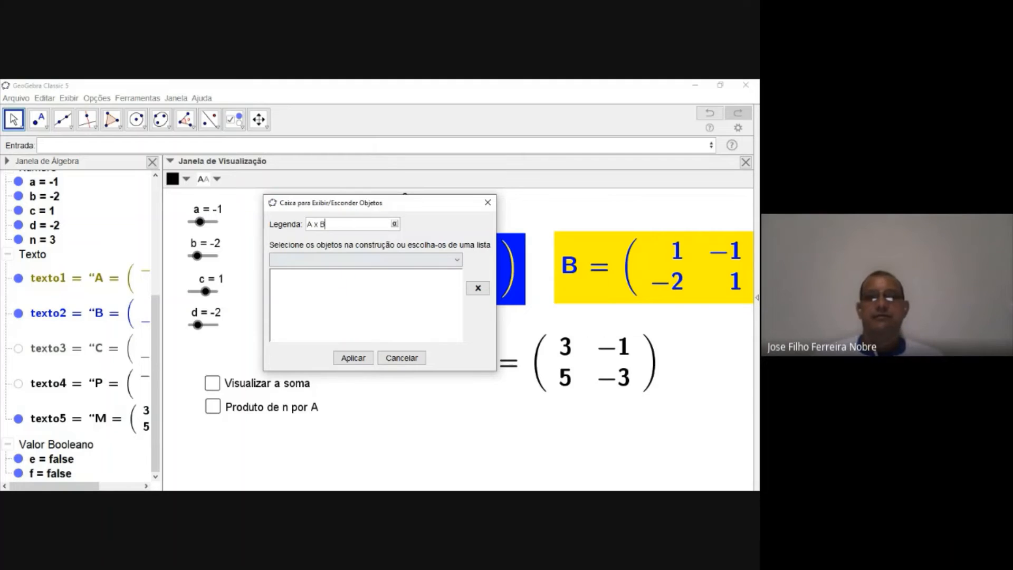
Step: Link the A x B checkbox to texto5 and create it
left_click(457, 259)
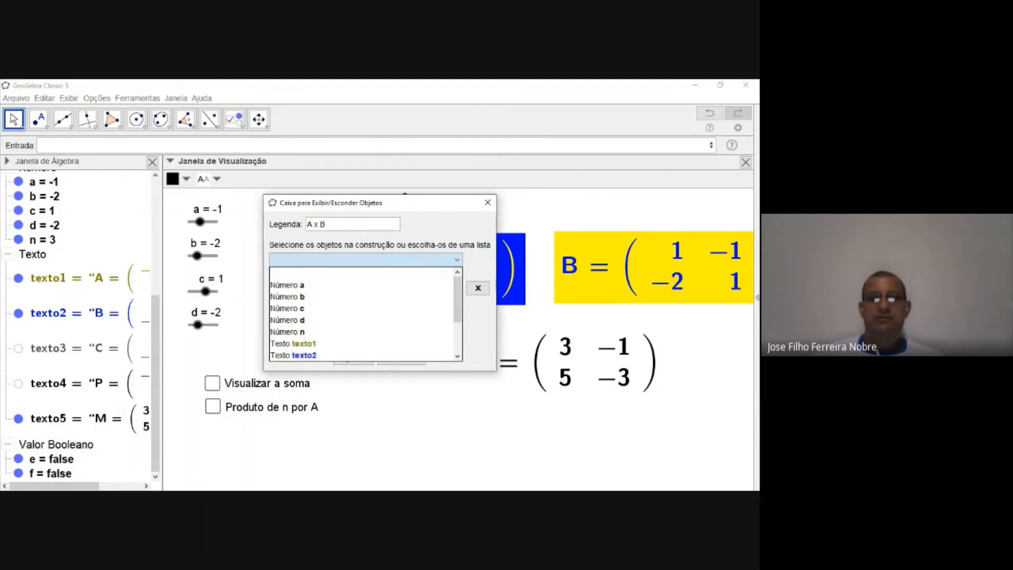
left_click_drag(458, 299, 458, 328)
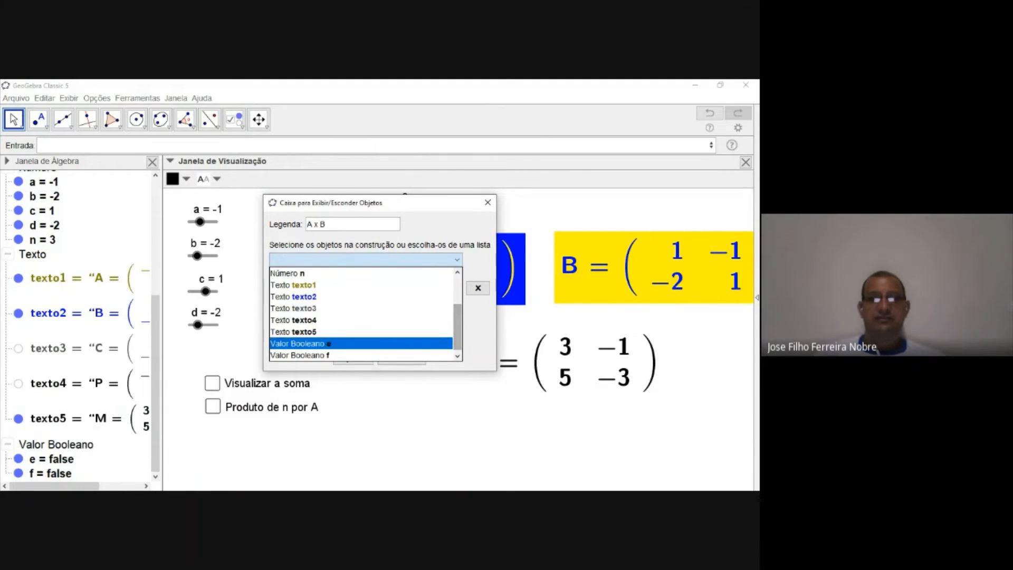
left_click(294, 332)
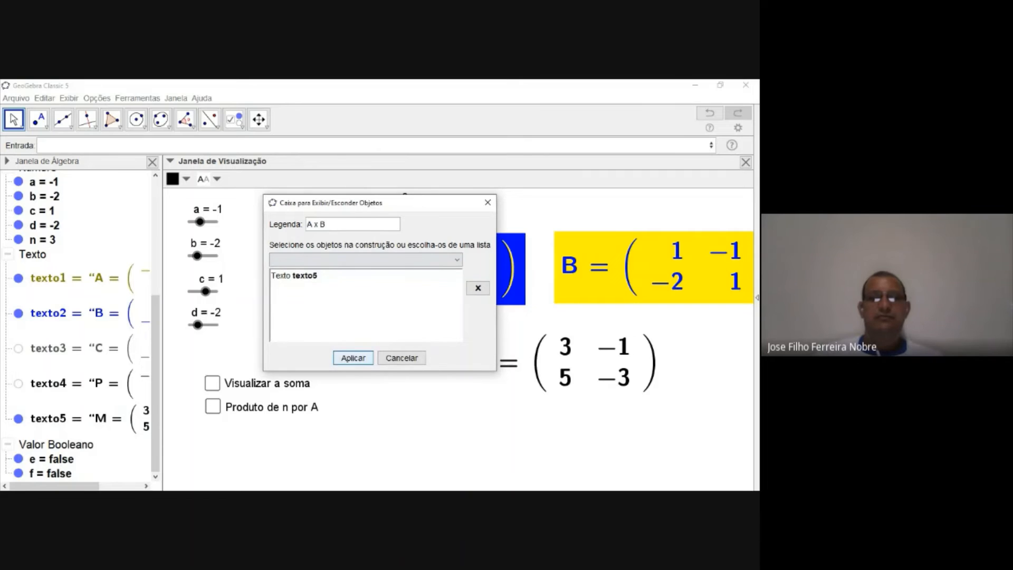
left_click(354, 358)
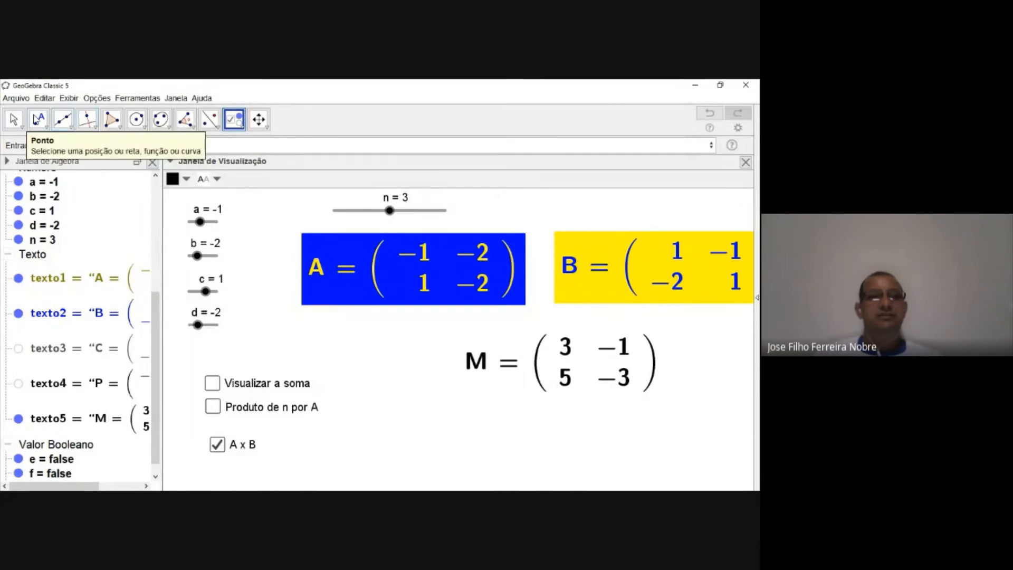
Step: Align the A x B checkbox directly beneath the Produto de n por A checkbox
left_click(13, 119)
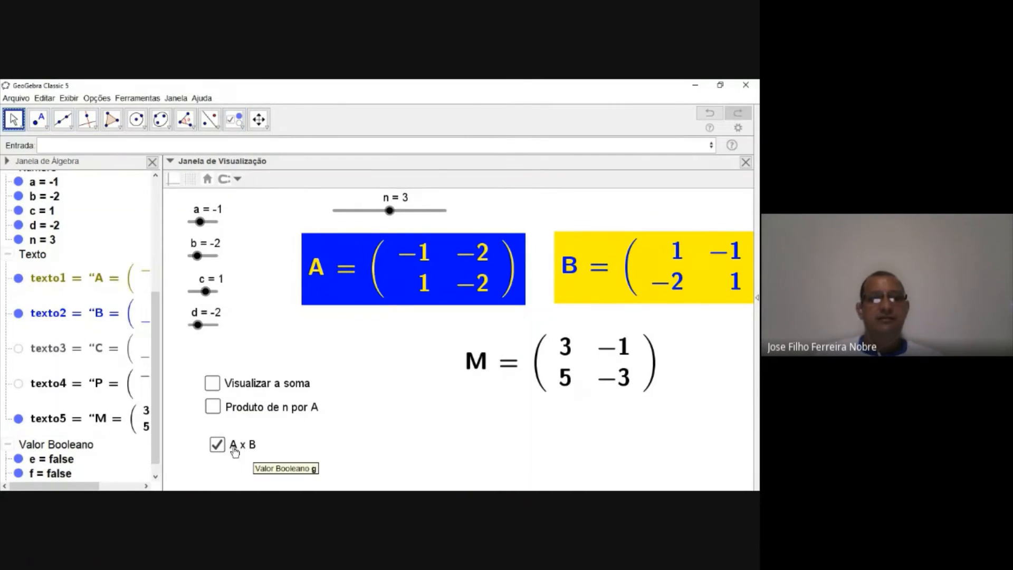
left_click_drag(235, 449, 230, 434)
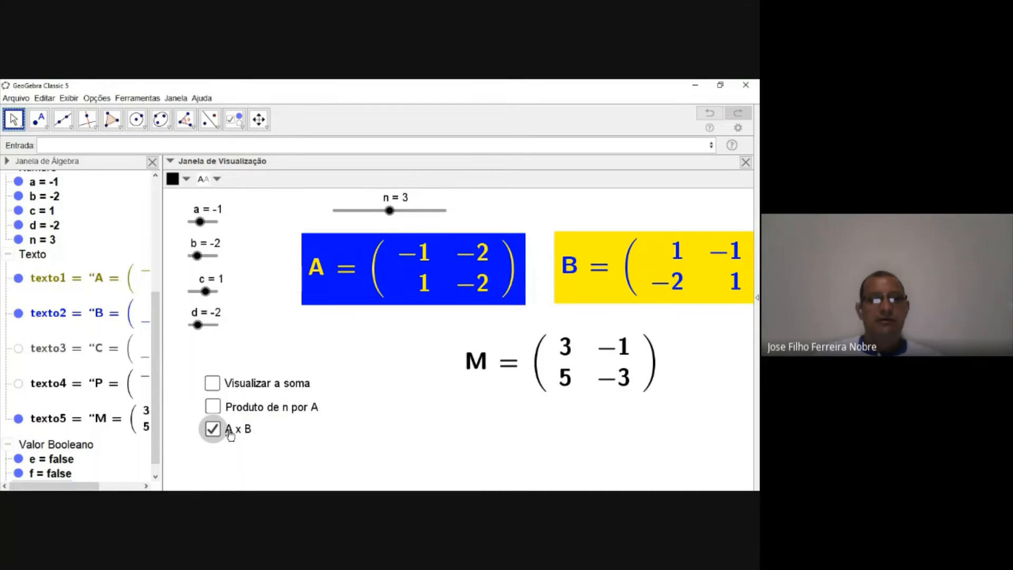
left_click(267, 428)
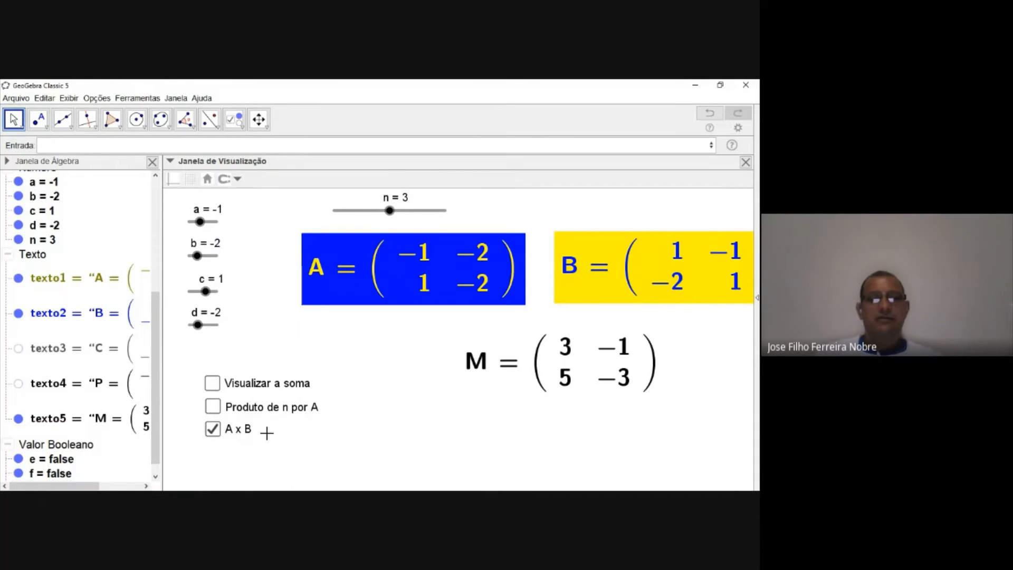
Step: Uncheck the A x B checkbox to hide the product matrix M
left_click(212, 437)
left_click(213, 433)
left_click(213, 430)
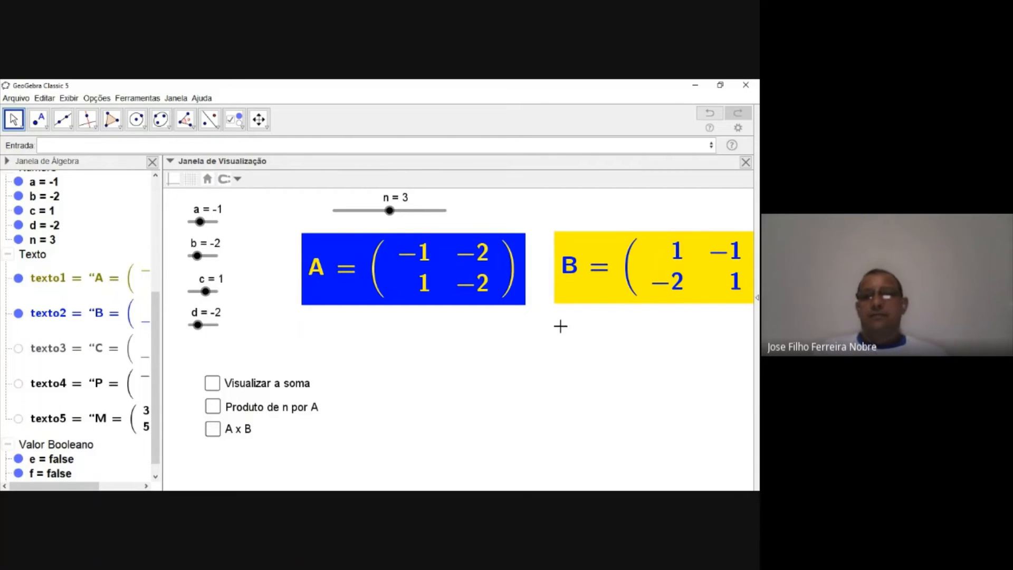
Step: Move the matrix A and B texts closer to the sliders so that they sit side by side
left_click_drag(610, 285, 585, 287)
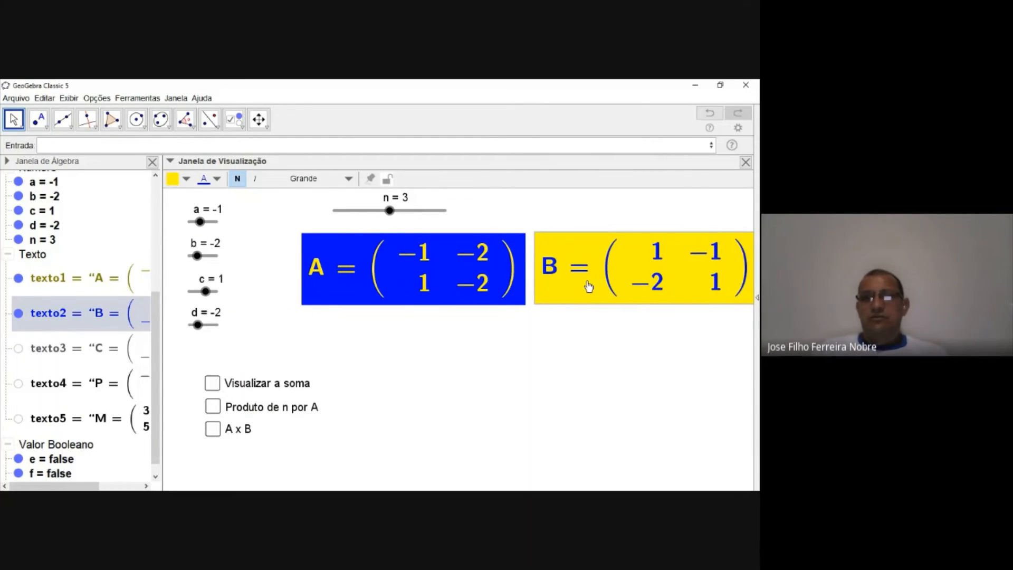
left_click_drag(463, 301, 405, 293)
left_click_drag(553, 294, 495, 289)
left_click(513, 325)
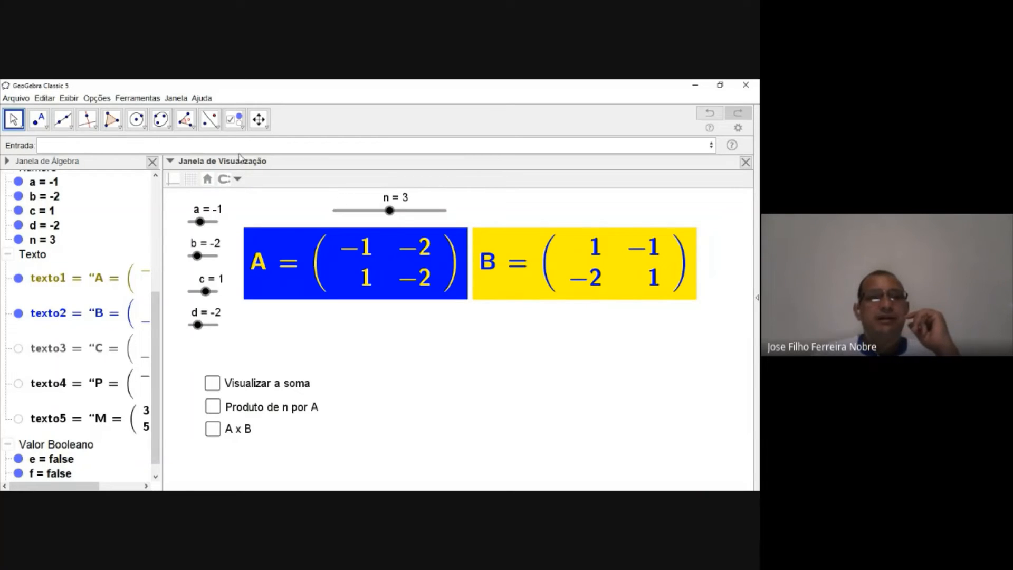
Step: Close the Algebra view and set slider a to 0
left_click(152, 162)
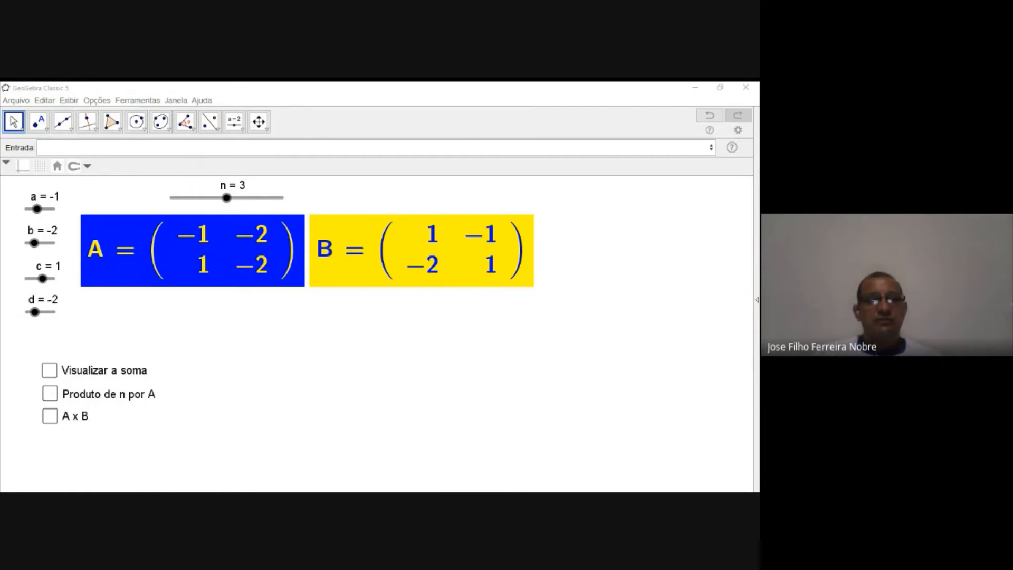
left_click(208, 479)
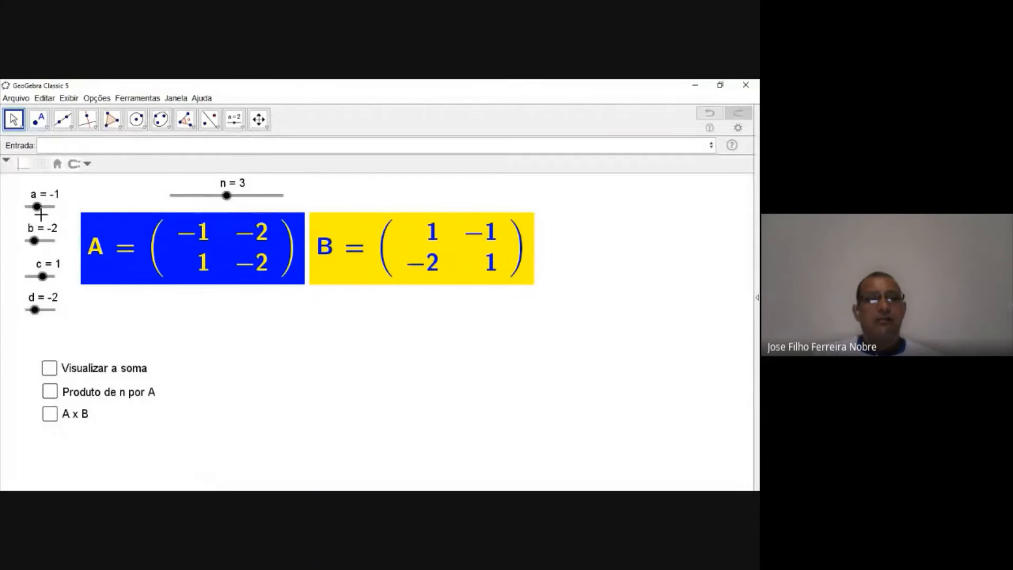
left_click_drag(38, 208, 40, 206)
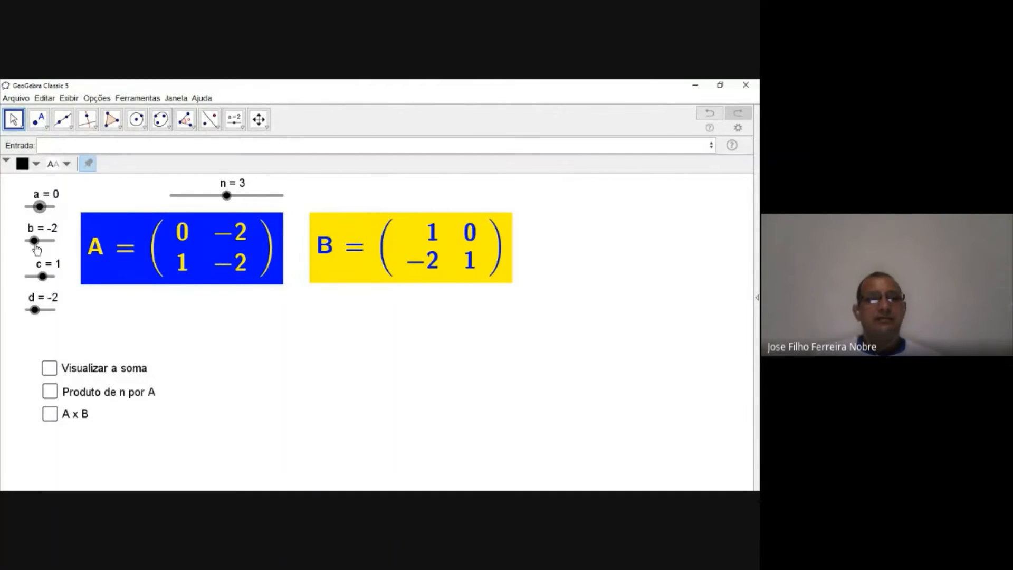
Step: Set slider b to 0 and slider c to -3, and reposition slider n above matrix A
left_click_drag(34, 241, 40, 240)
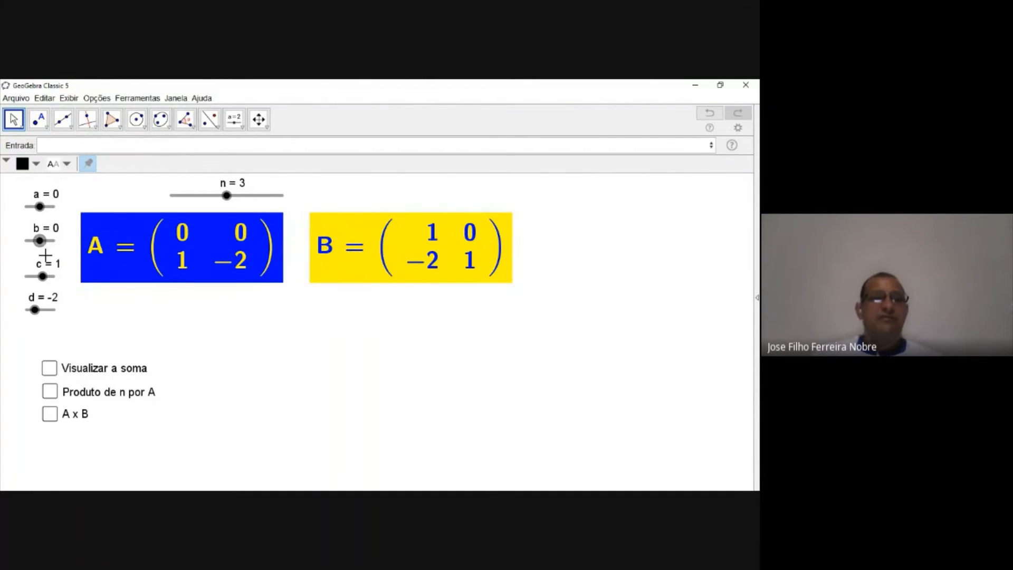
left_click_drag(43, 276, 32, 276)
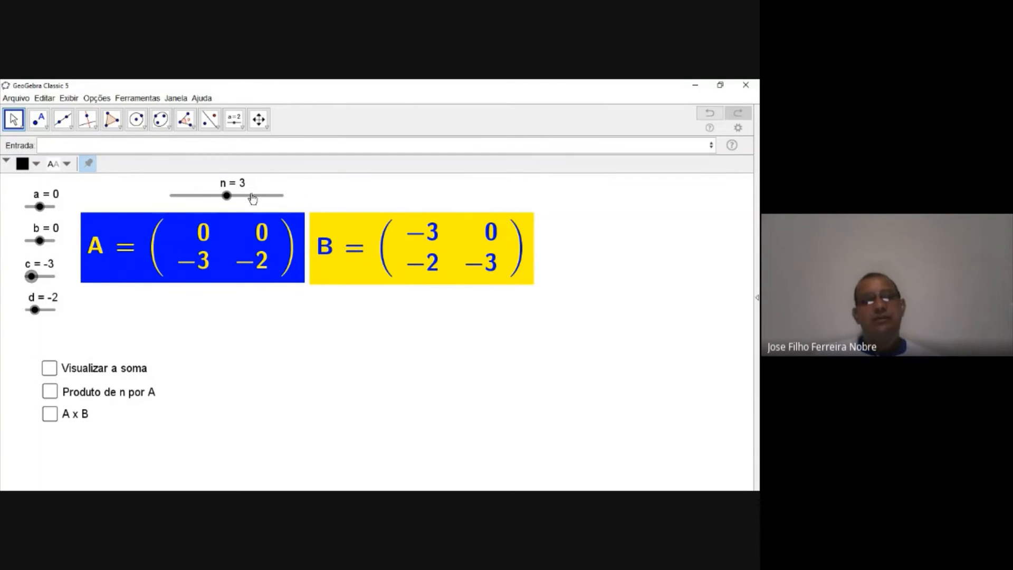
left_click_drag(249, 201, 201, 197)
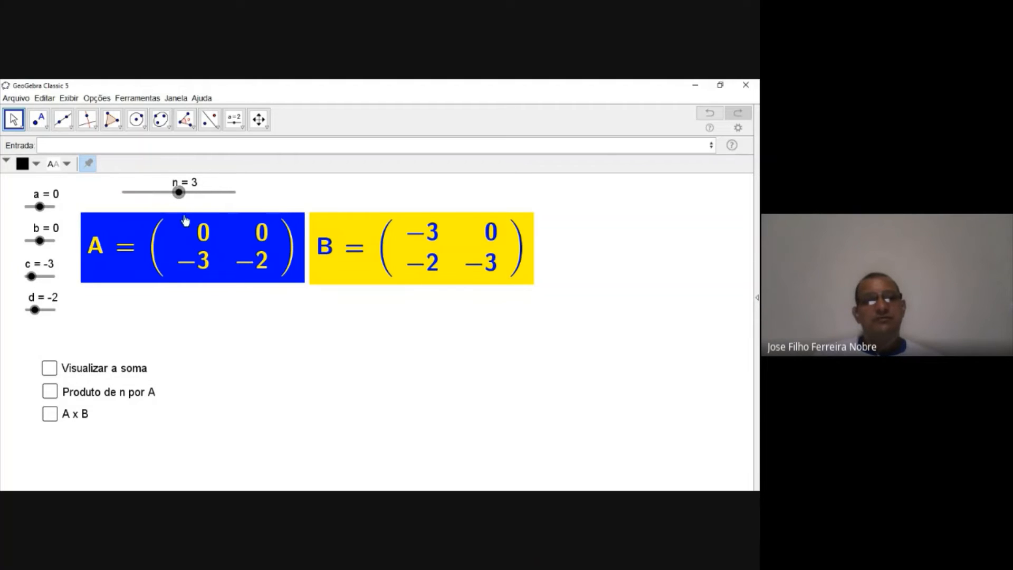
Step: Set slider n to 4 and check the sum and n·A matrices by showing and hiding each with its checkbox
left_click(50, 369)
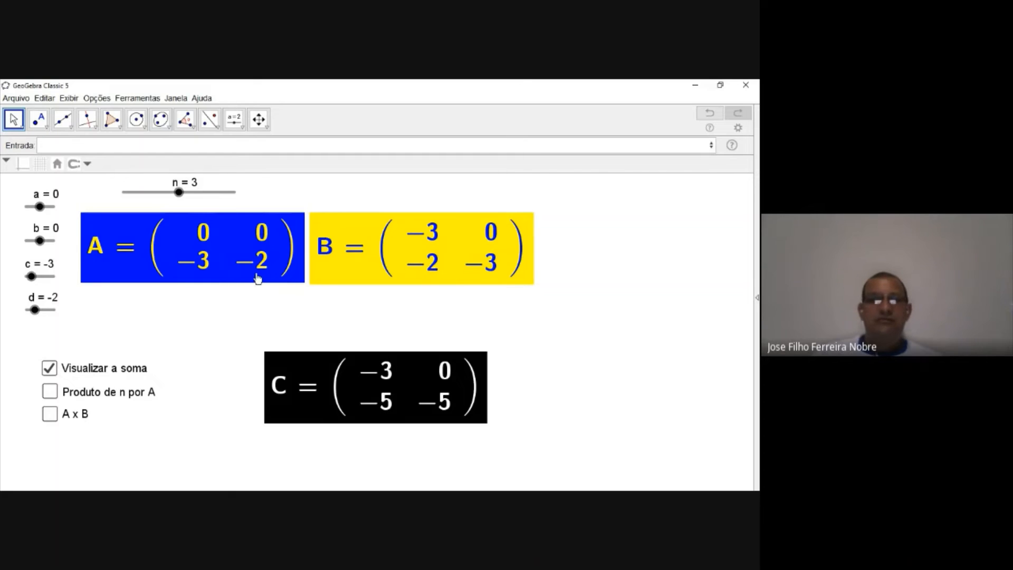
left_click(49, 369)
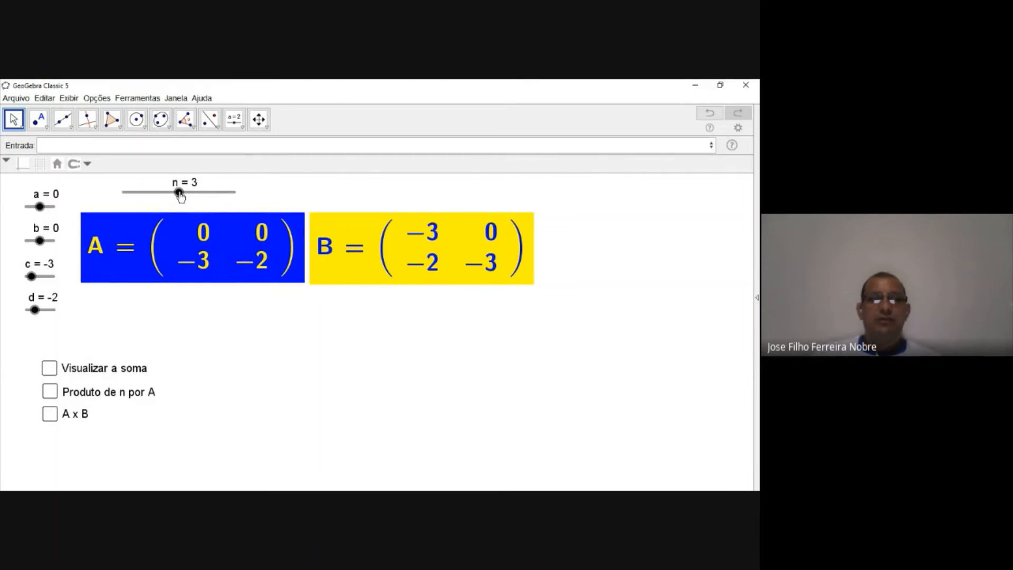
left_click_drag(179, 192, 210, 196)
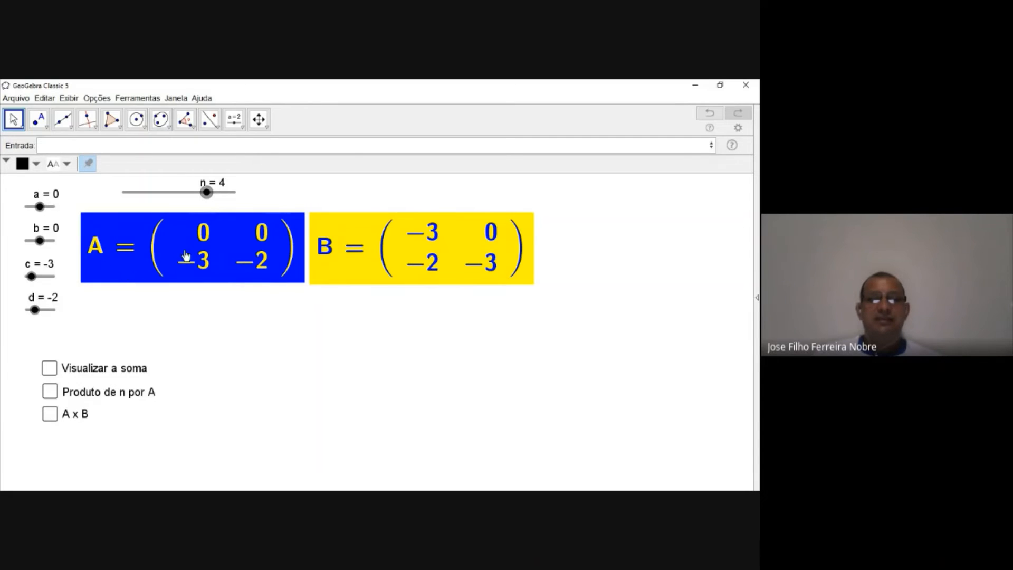
left_click(50, 392)
left_click(333, 384)
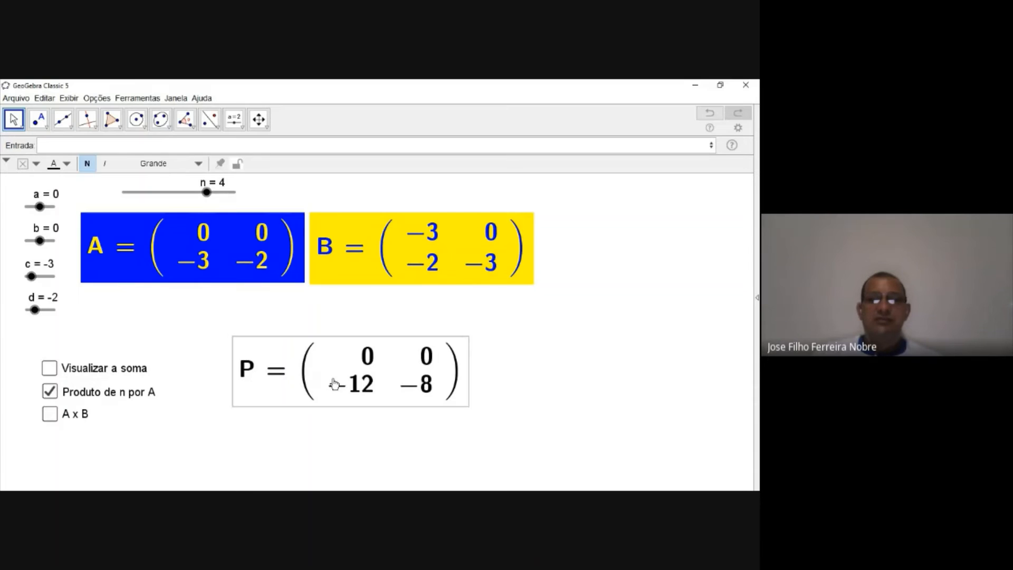
left_click(53, 396)
left_click(53, 395)
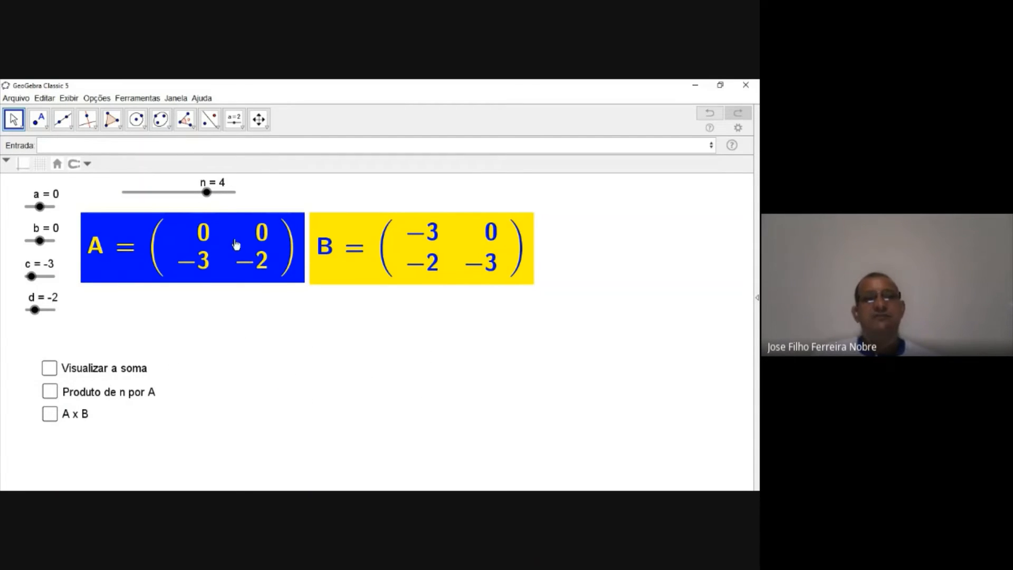
Step: Show the A x B product, move the matrix M text nearer the checkboxes, and hide it again
left_click(50, 415)
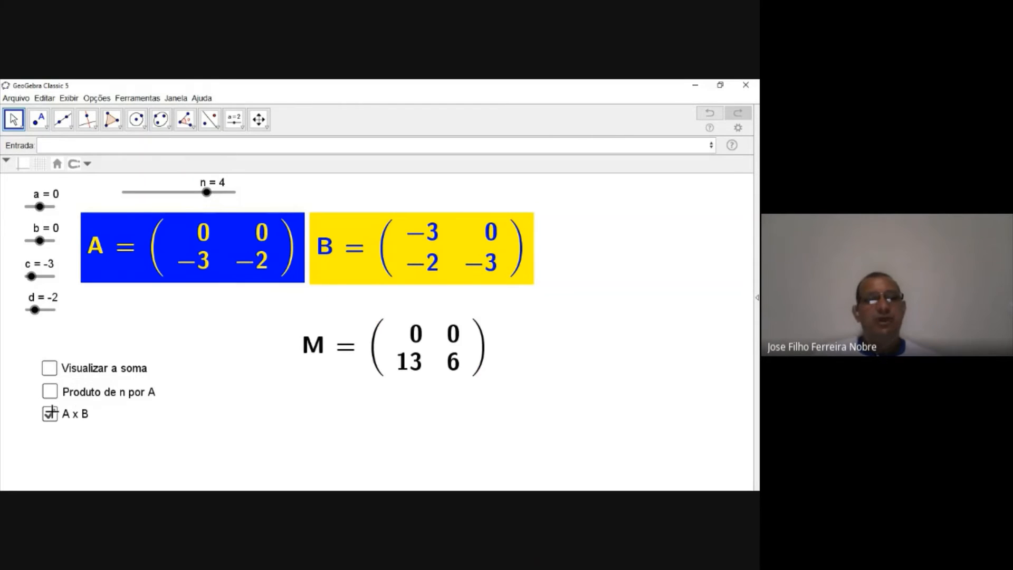
left_click_drag(425, 357, 382, 368)
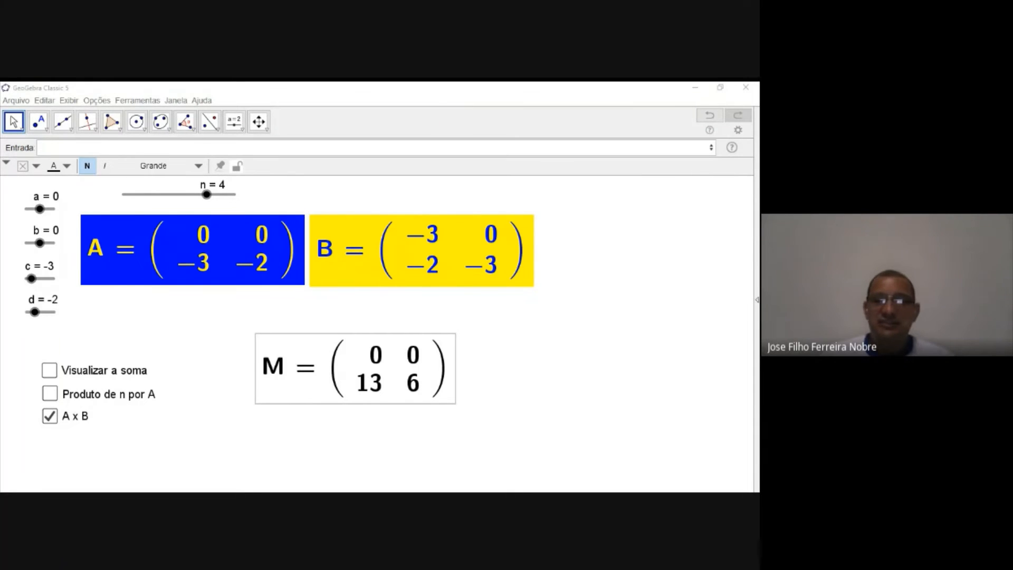
key("alt+Tab")
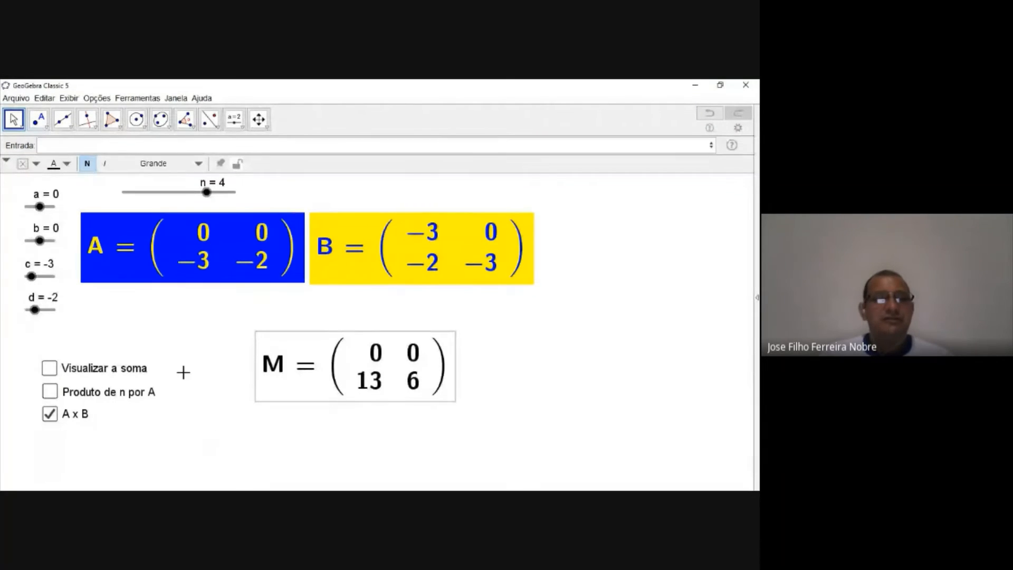
left_click(50, 416)
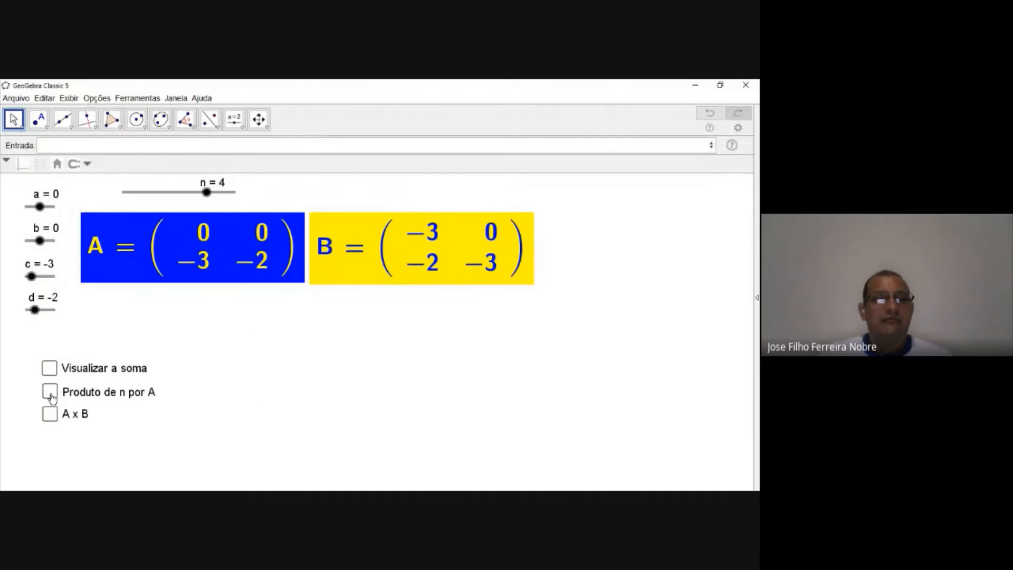
Step: Toggle the Produto de n por A and Visualizar a soma checkboxes on and off to check them
left_click(50, 392)
left_click(49, 393)
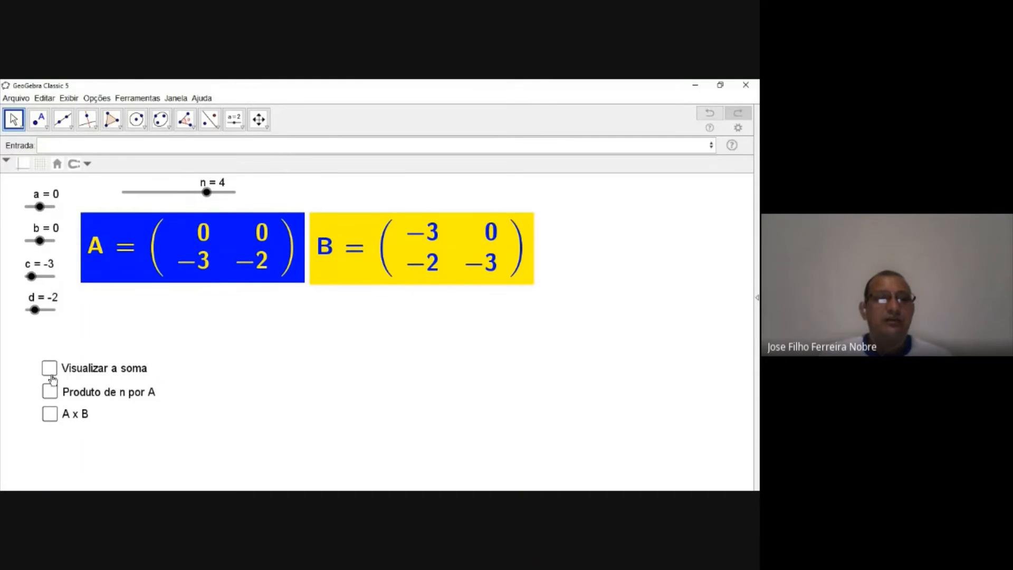
left_click(50, 372)
left_click(50, 372)
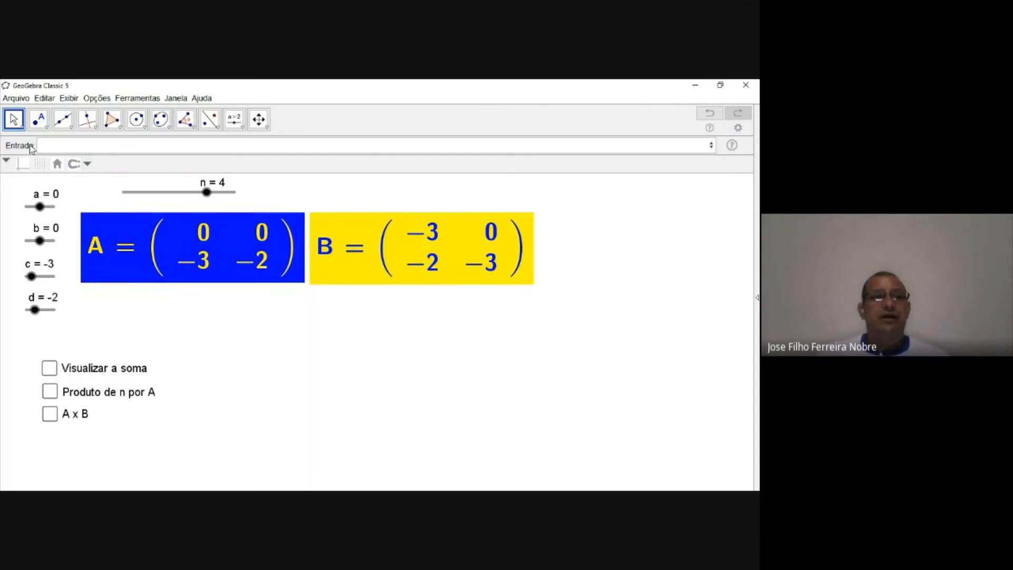
Step: Reopen the Algebra view and delete all five matrix text objects together
left_click(50, 144)
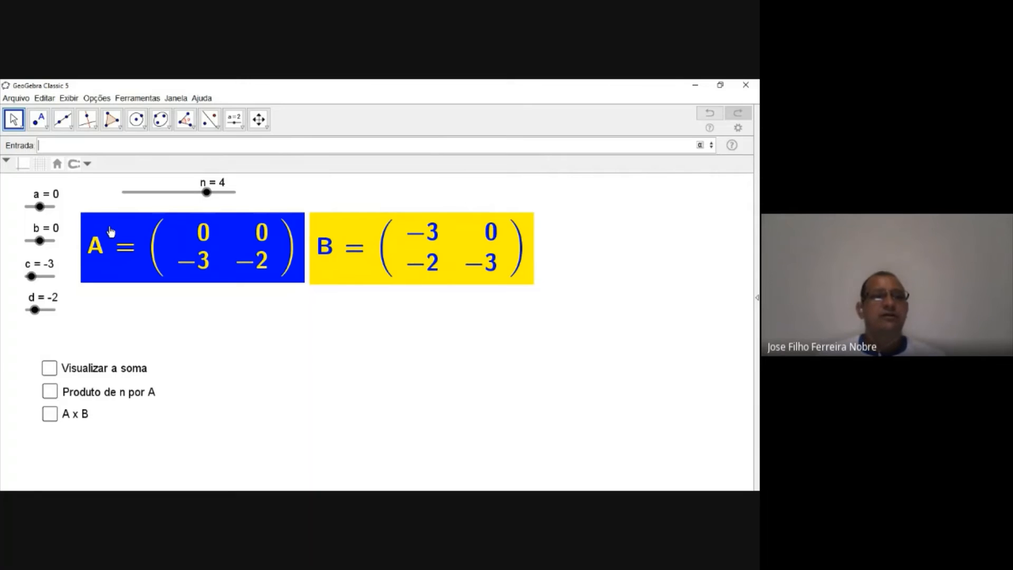
left_click(69, 98)
left_click(97, 113)
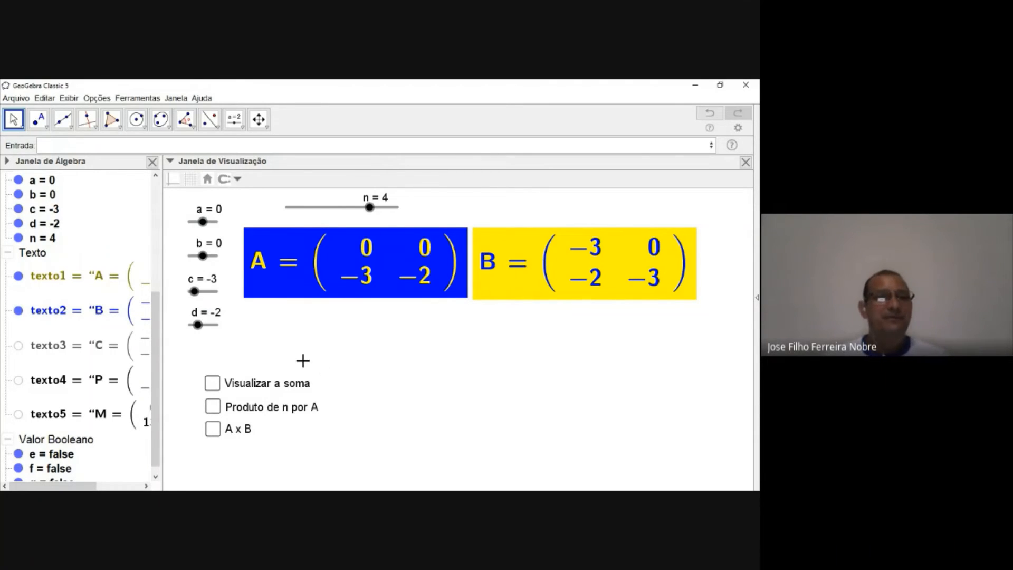
left_click(33, 254)
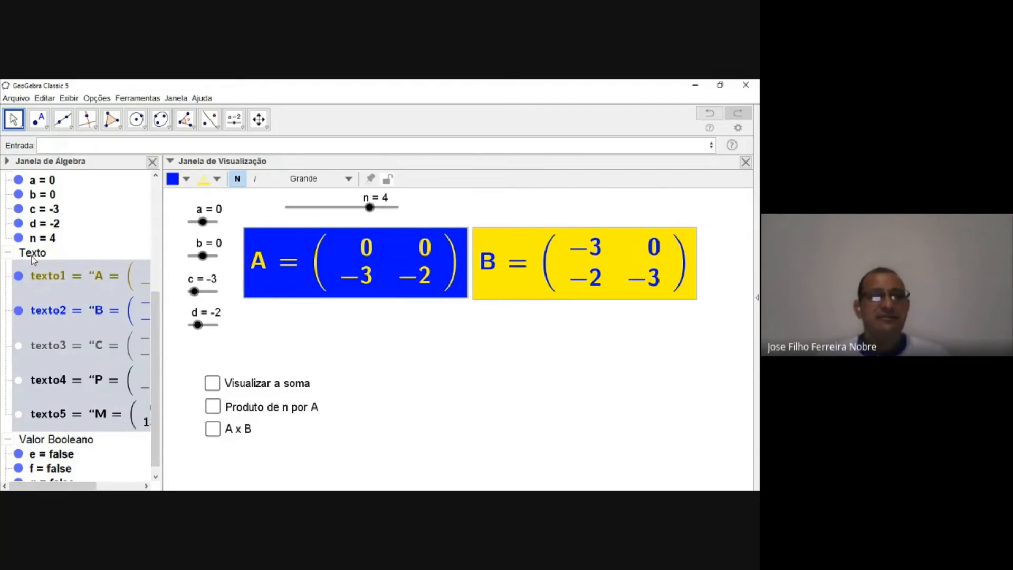
key("Delete")
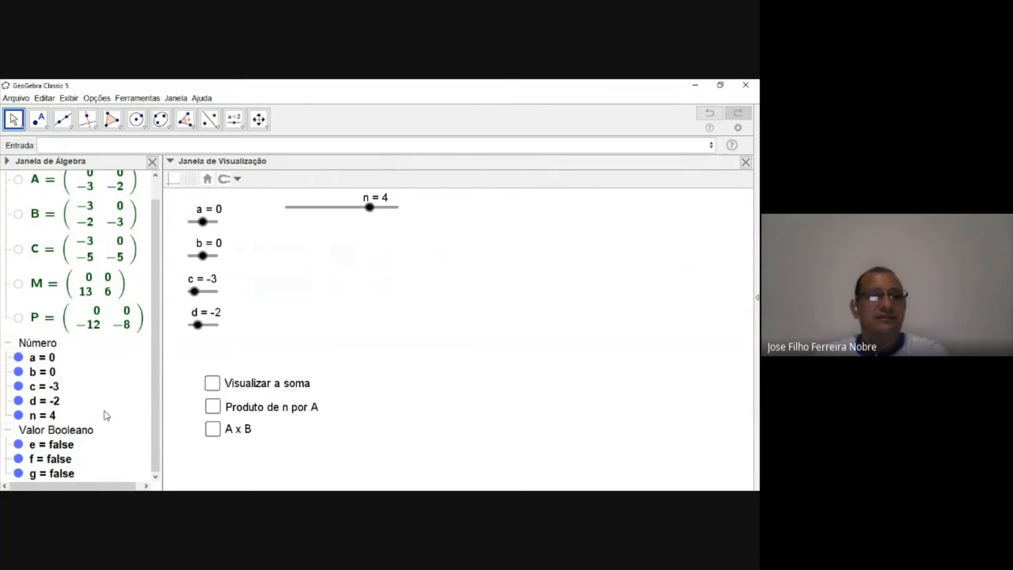
Step: Delete the three checkbox Boolean values and all the matrices A, B, C, M and P, keeping the sliders
left_click(70, 432)
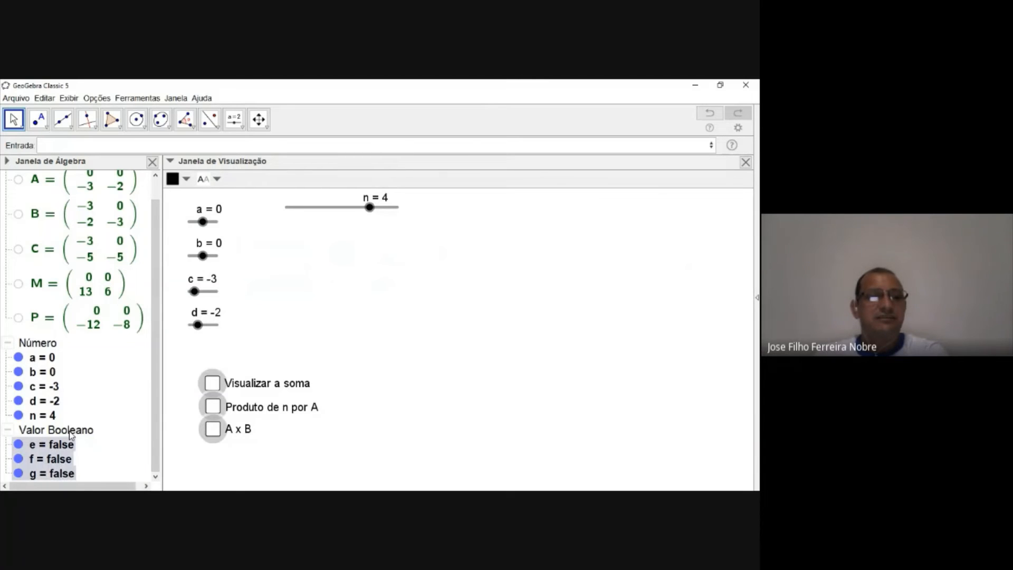
key("Delete")
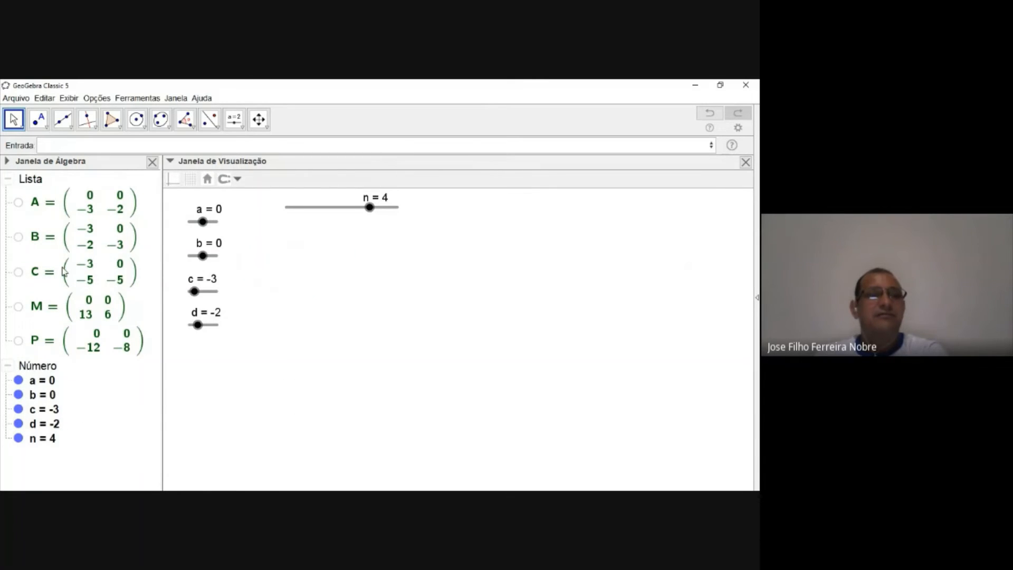
left_click(40, 182)
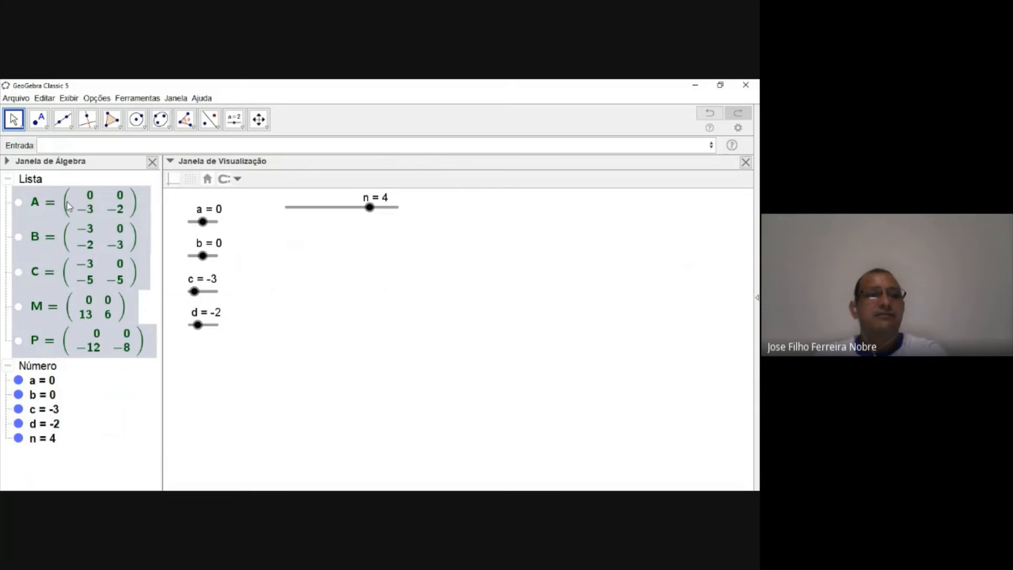
key("Delete")
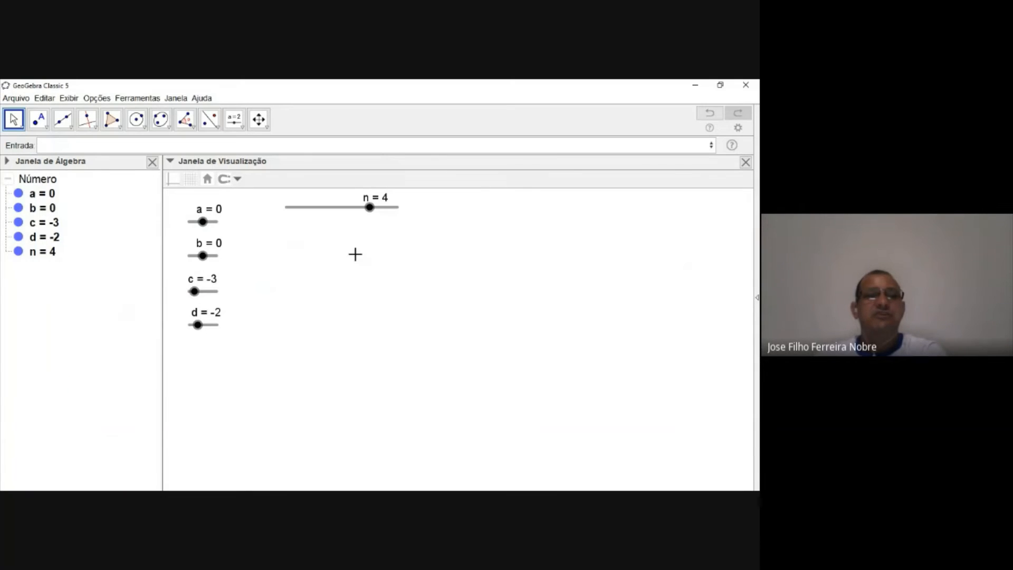
Step: Set slider n to 2 and narrow the Algebra view to give the graphics area more room
left_click(315, 207)
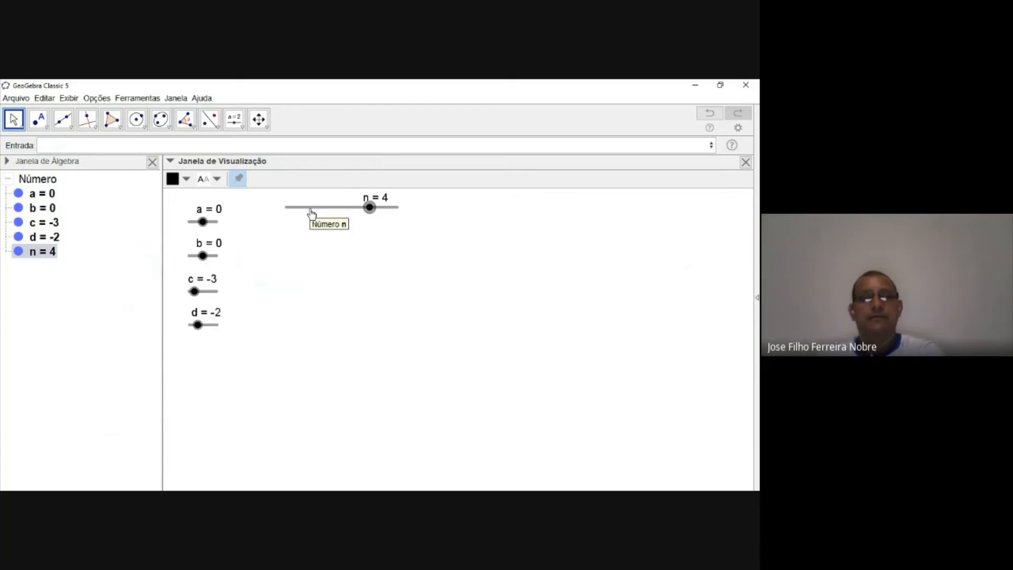
left_click(370, 250)
left_click_drag(369, 206, 310, 217)
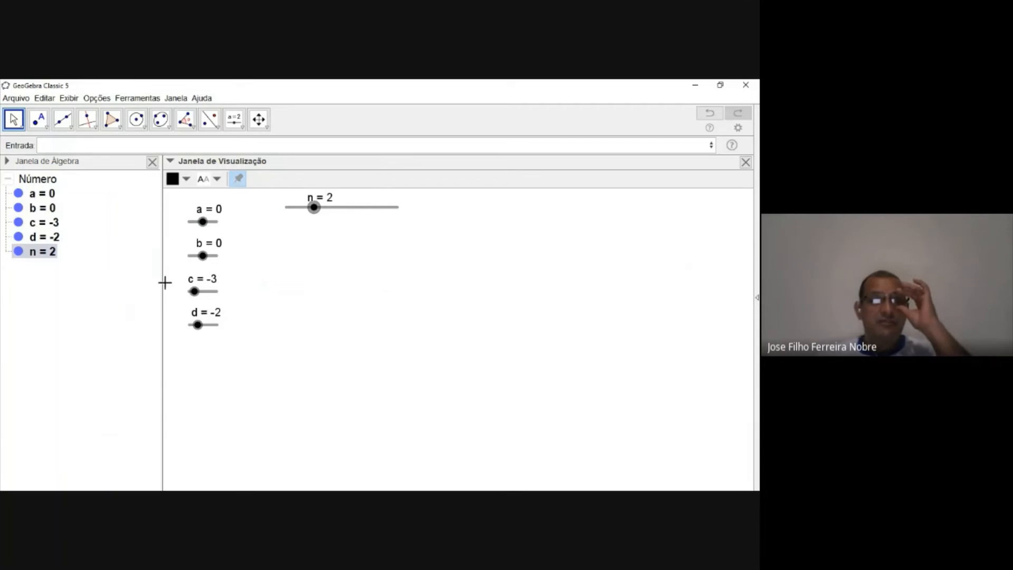
left_click_drag(162, 285, 83, 295)
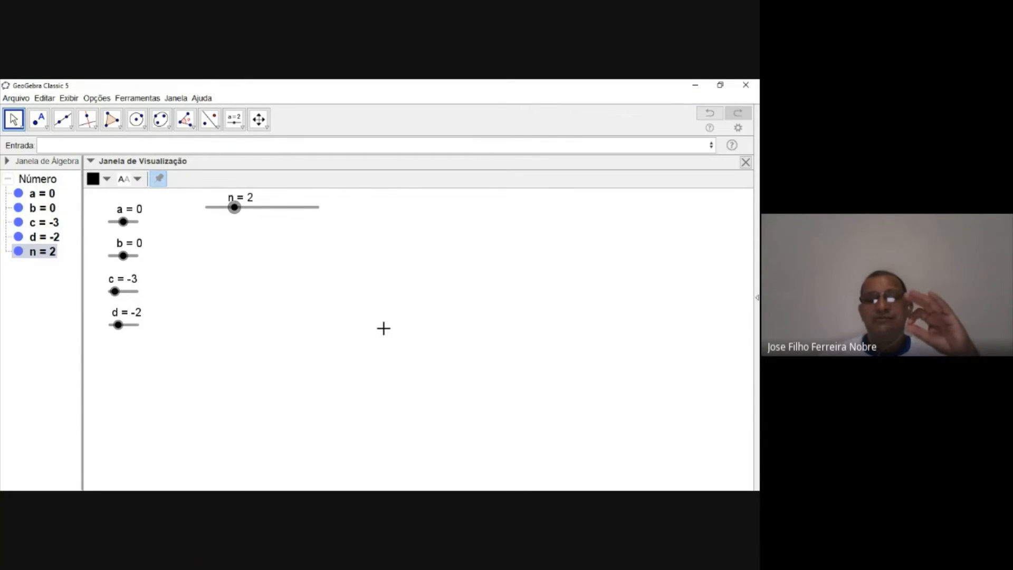
left_click(338, 298)
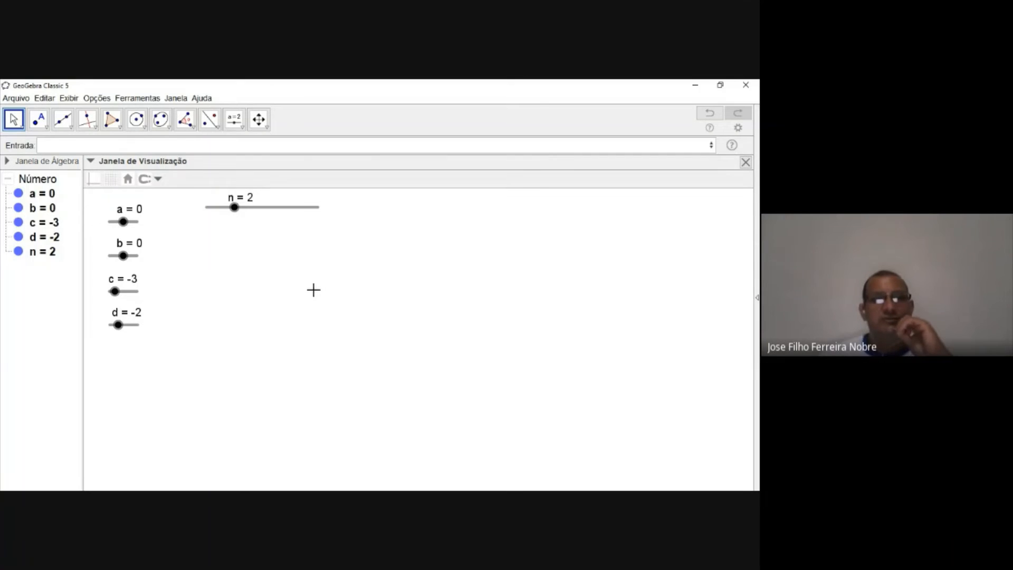
Step: Start a new text object below slider n and move its dialog clear of the sliders
left_click(243, 128)
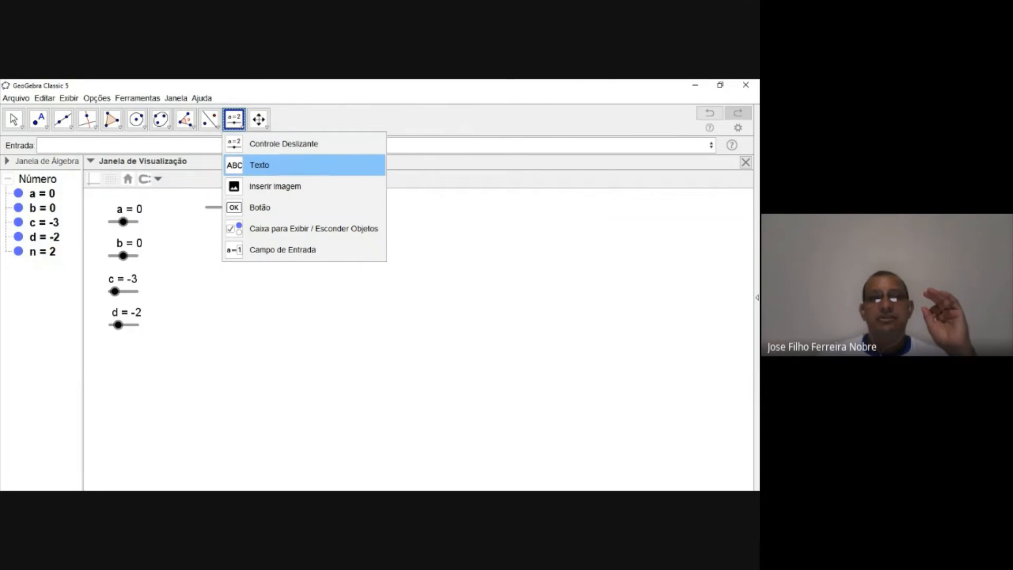
left_click(261, 164)
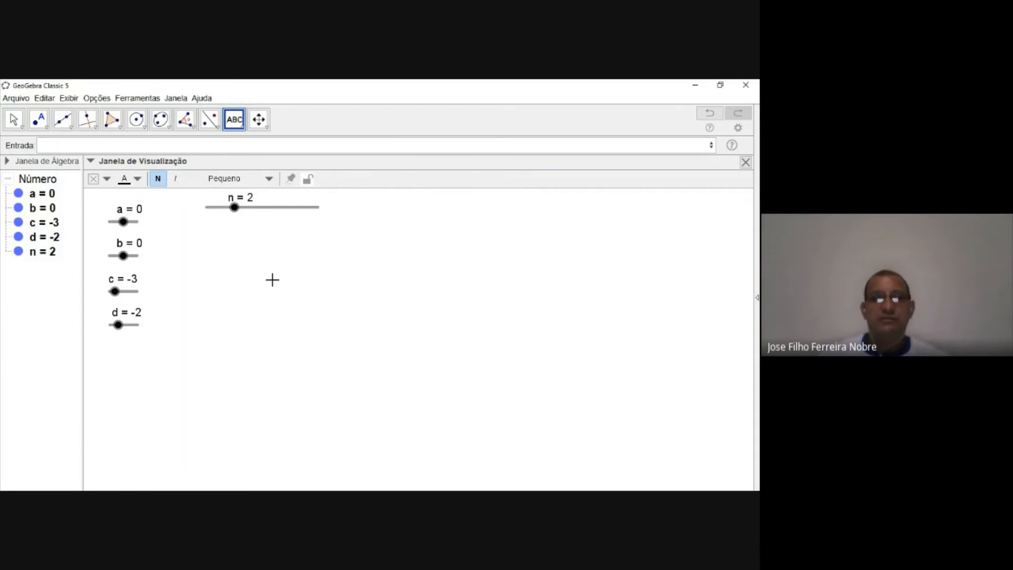
left_click(233, 258)
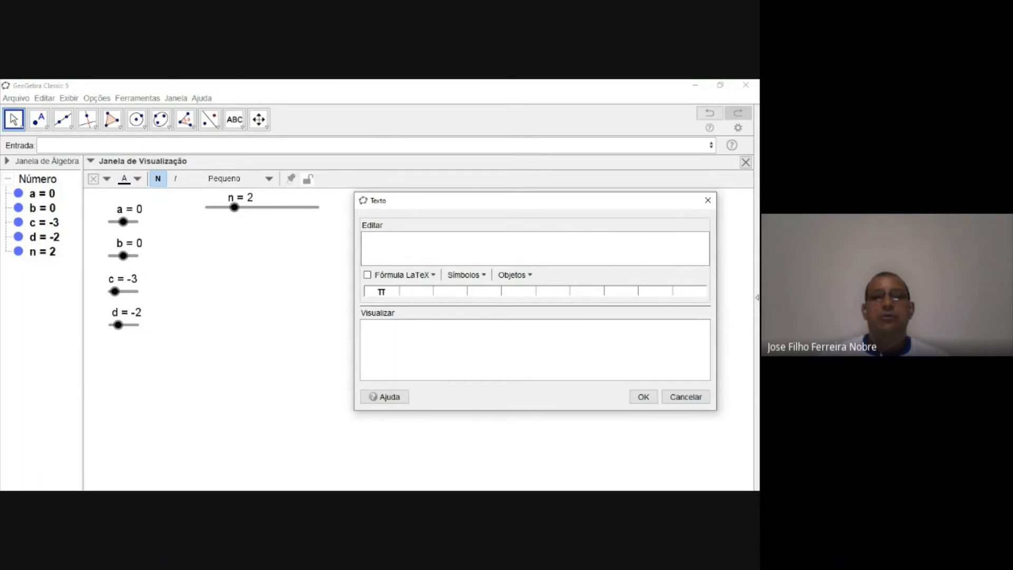
left_click_drag(419, 203, 286, 236)
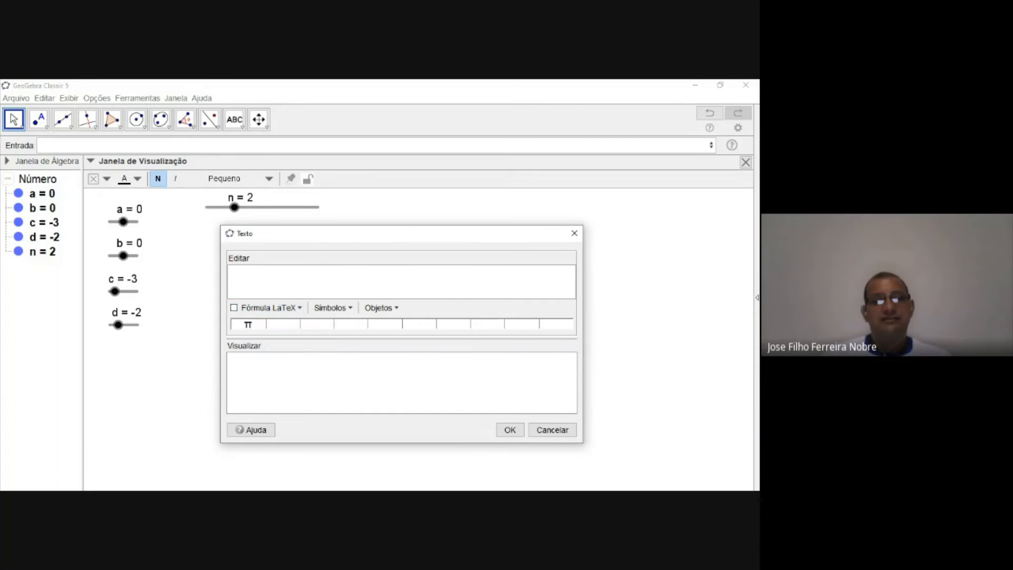
Step: Try the word "Soma" as text with the LaTeX formula option on and off, and clear the entry
left_click(233, 308)
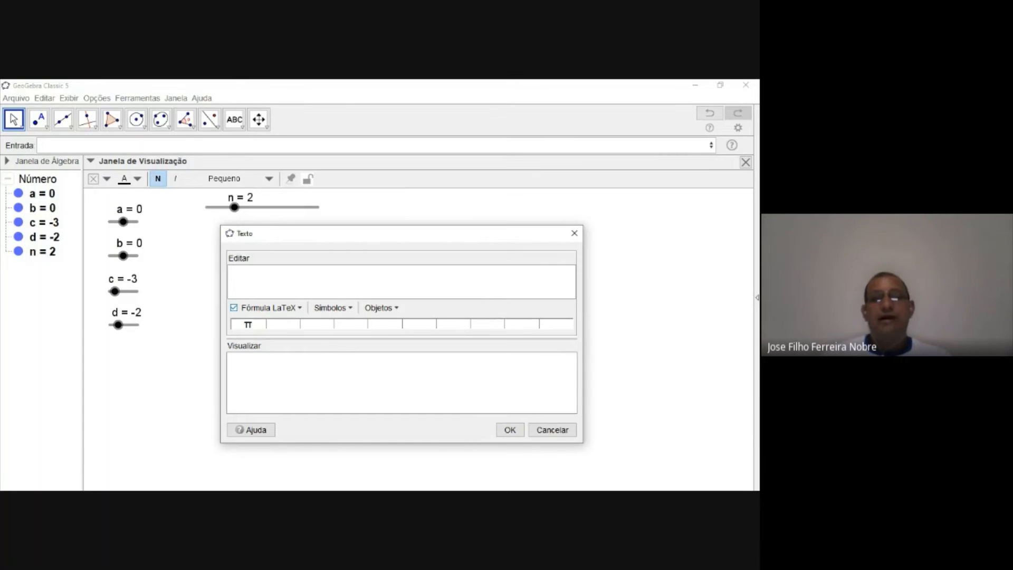
left_click(234, 307)
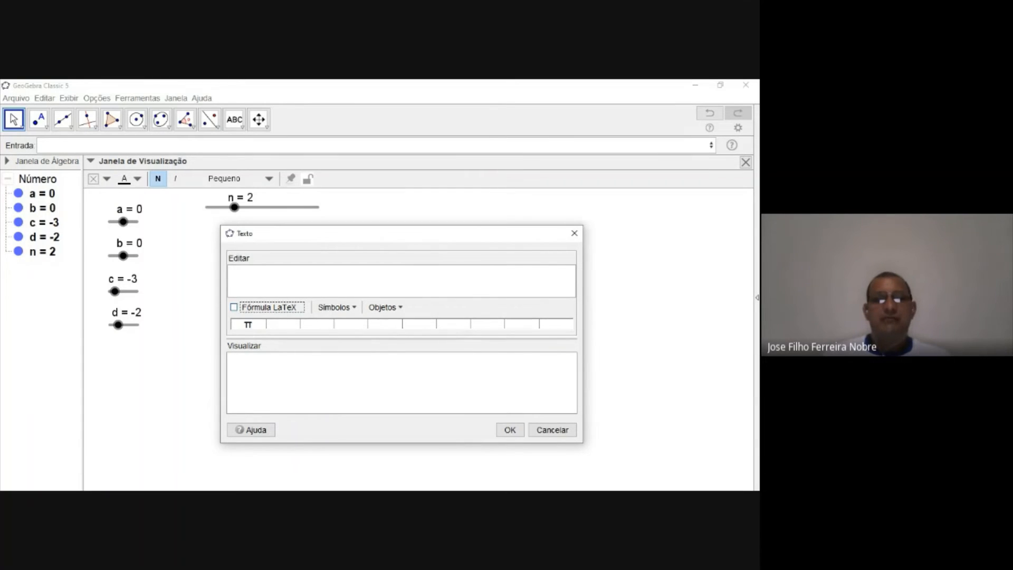
left_click(239, 276)
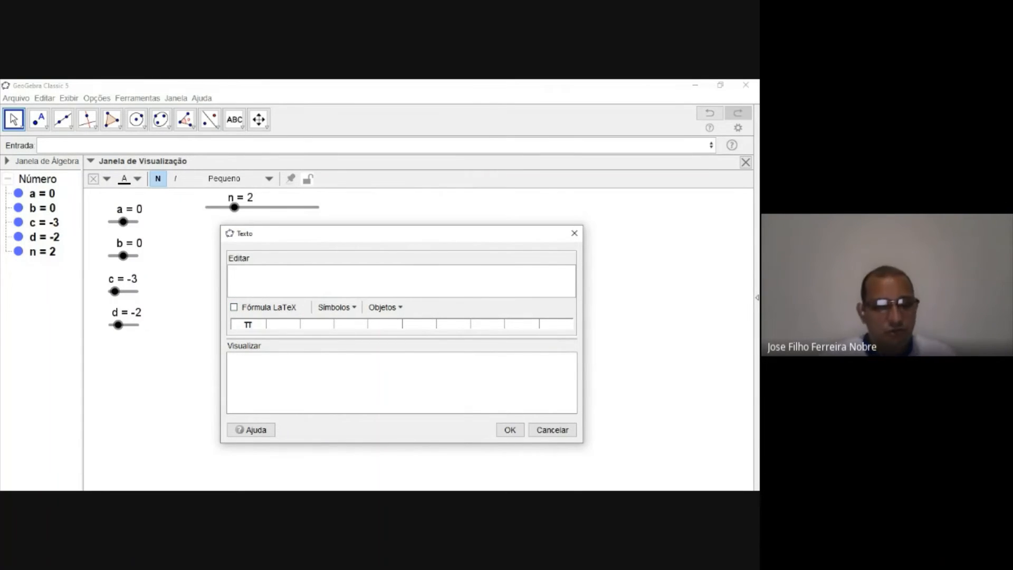
type("Som")
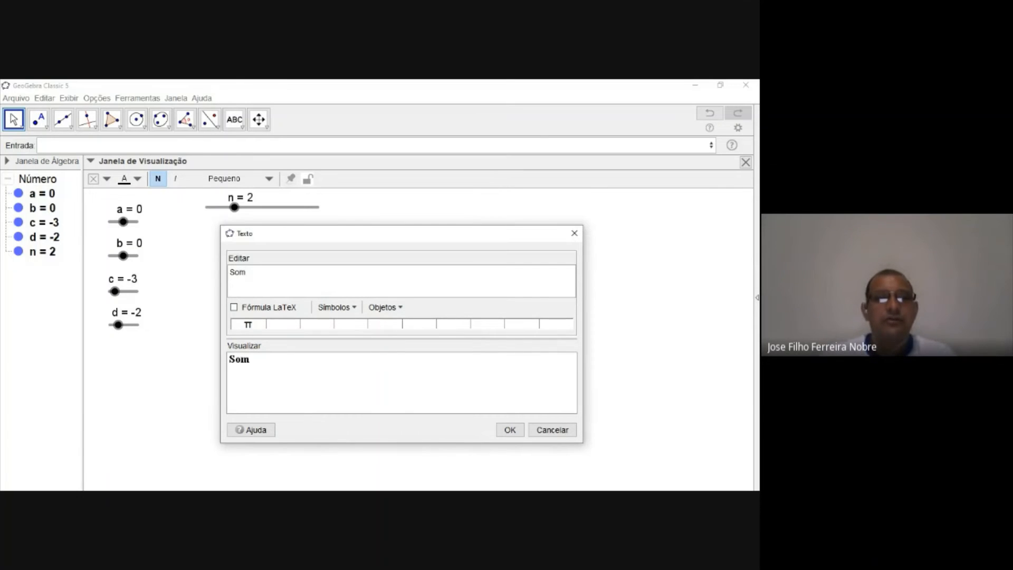
type("a")
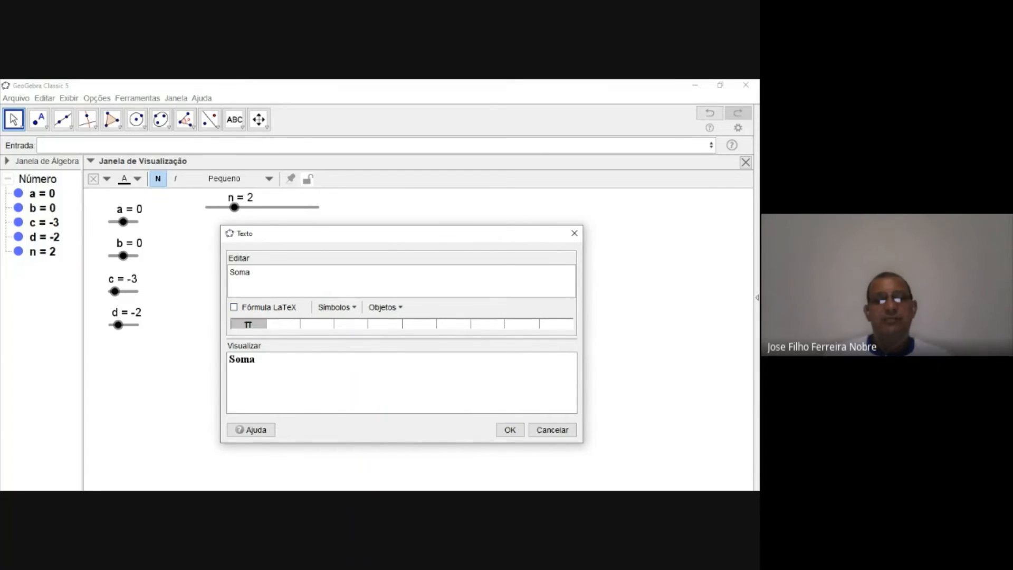
left_click(234, 307)
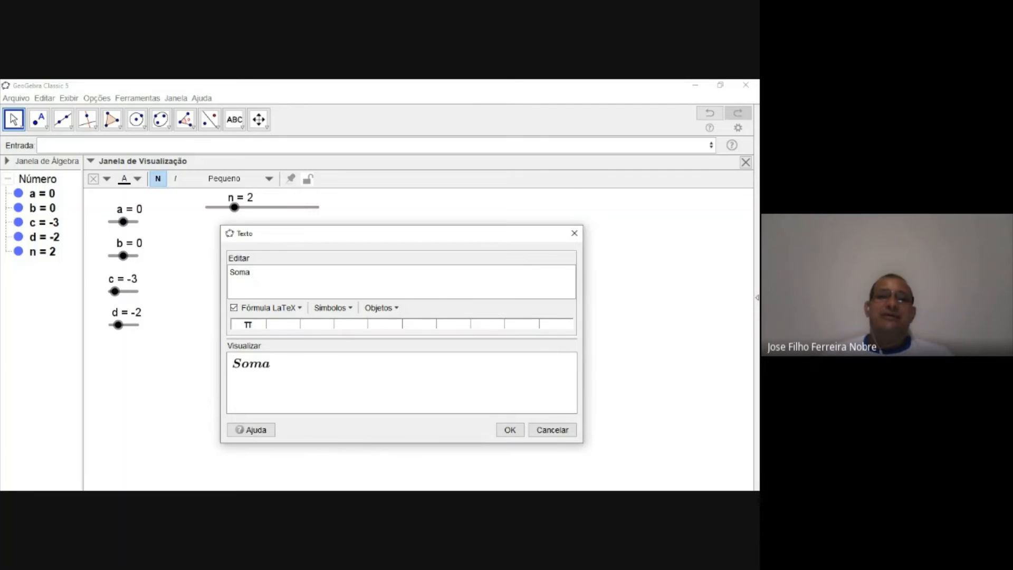
left_click(234, 307)
left_click(251, 272)
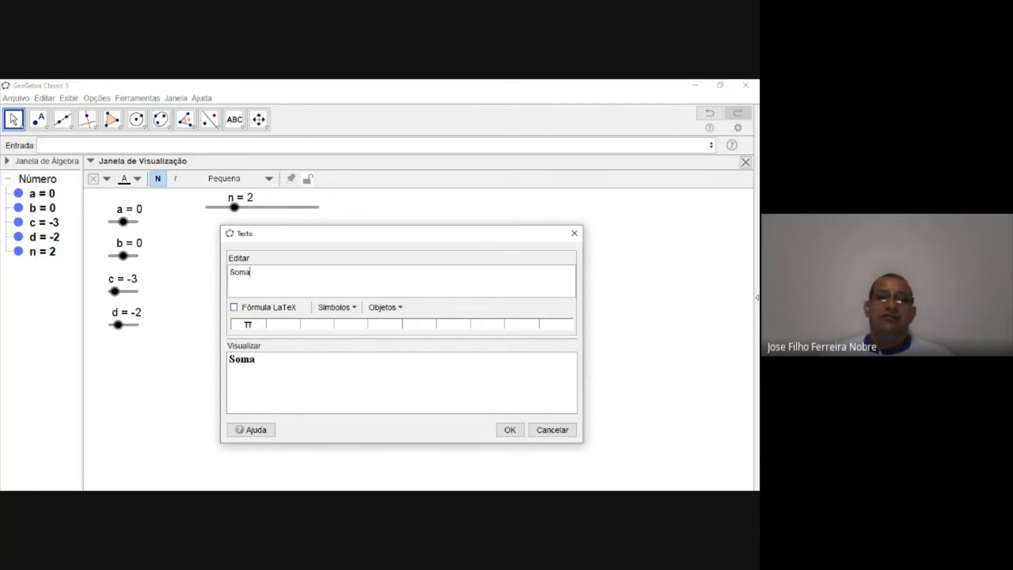
key("BackSpace")
key("BackSpace")
key("BackSpace")
key("BackSpace")
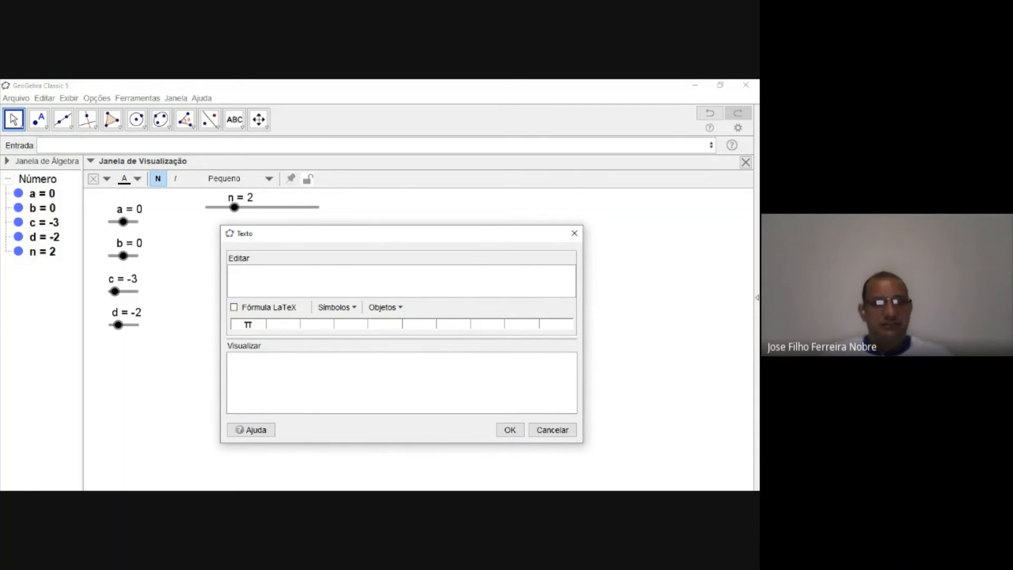
type("x")
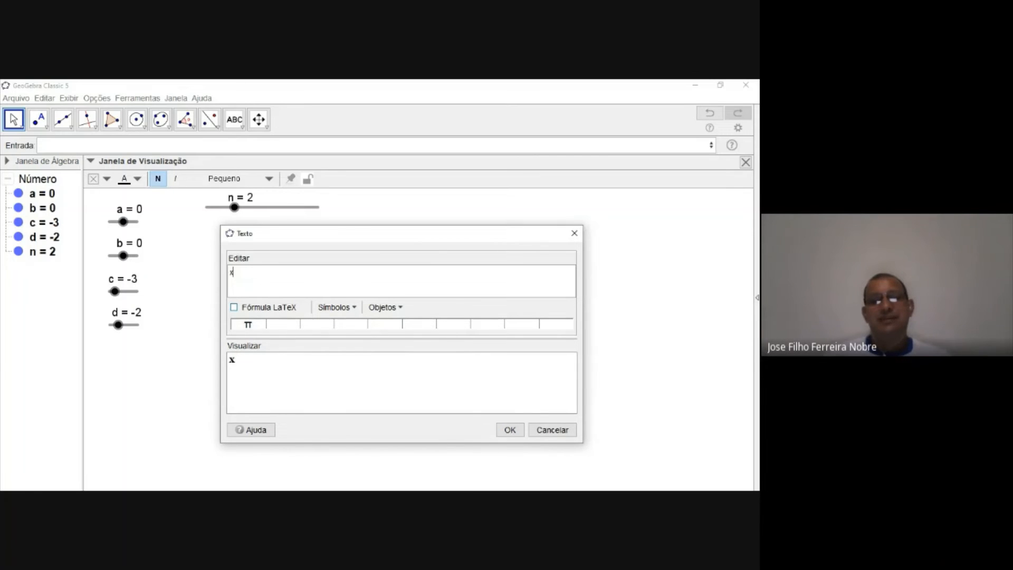
left_click(233, 307)
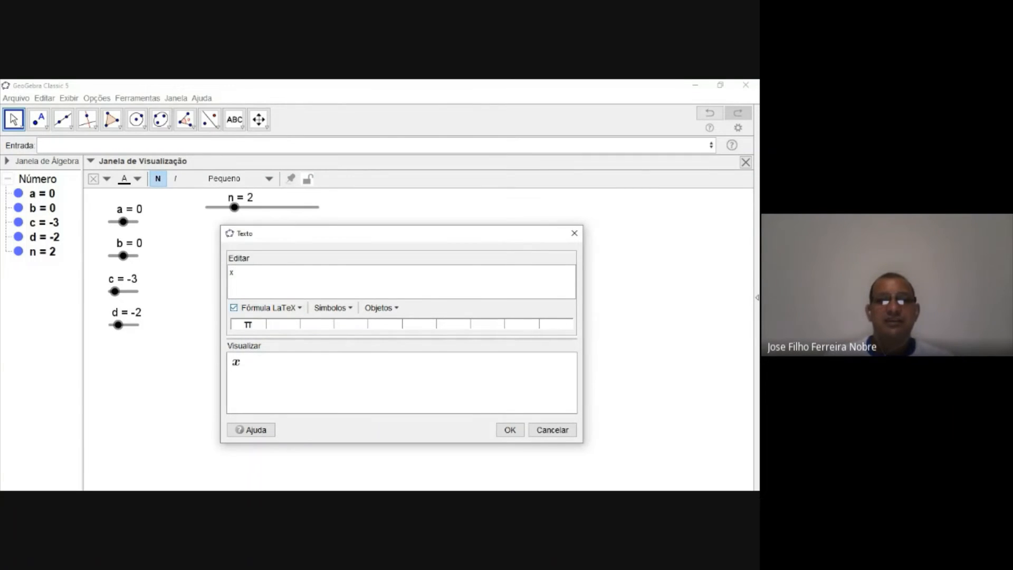
left_click(234, 308)
left_click(234, 307)
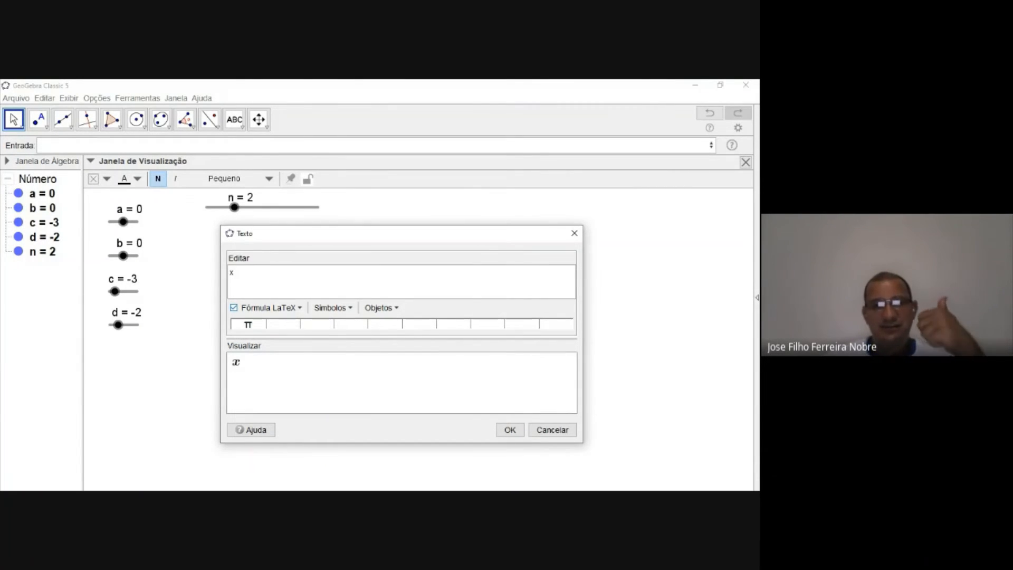
left_click_drag(401, 233, 450, 228)
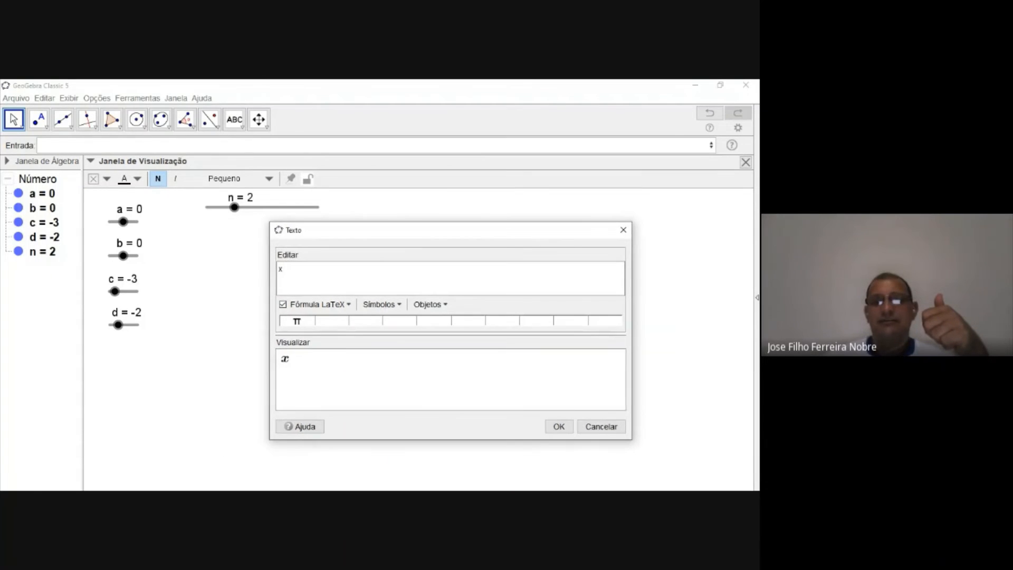
left_click(623, 229)
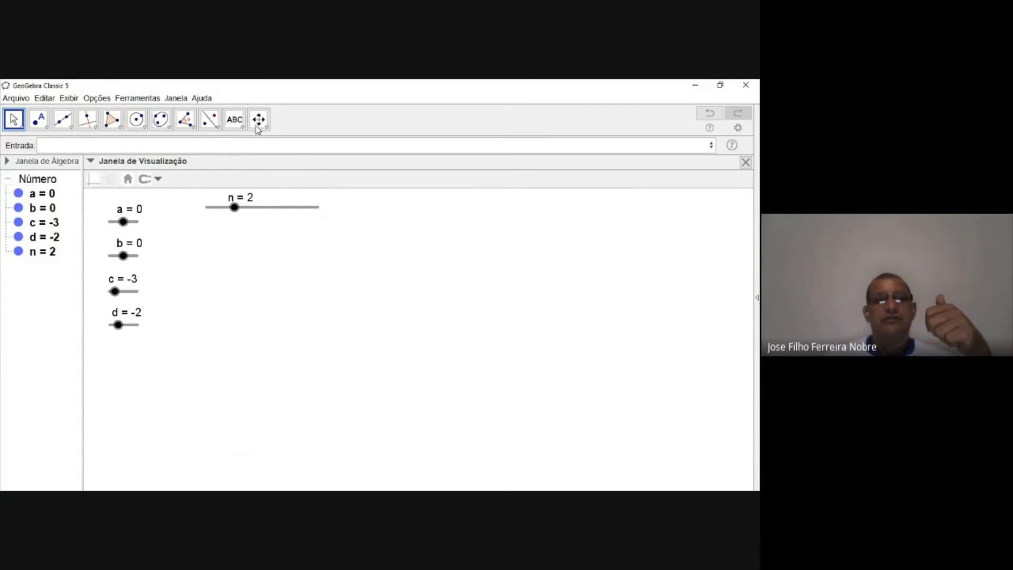
Step: Start a new text object in the graphics view, enter "Texto Comum" and turn on LaTeX formula rendering
left_click(234, 120)
mouse_move(256, 127)
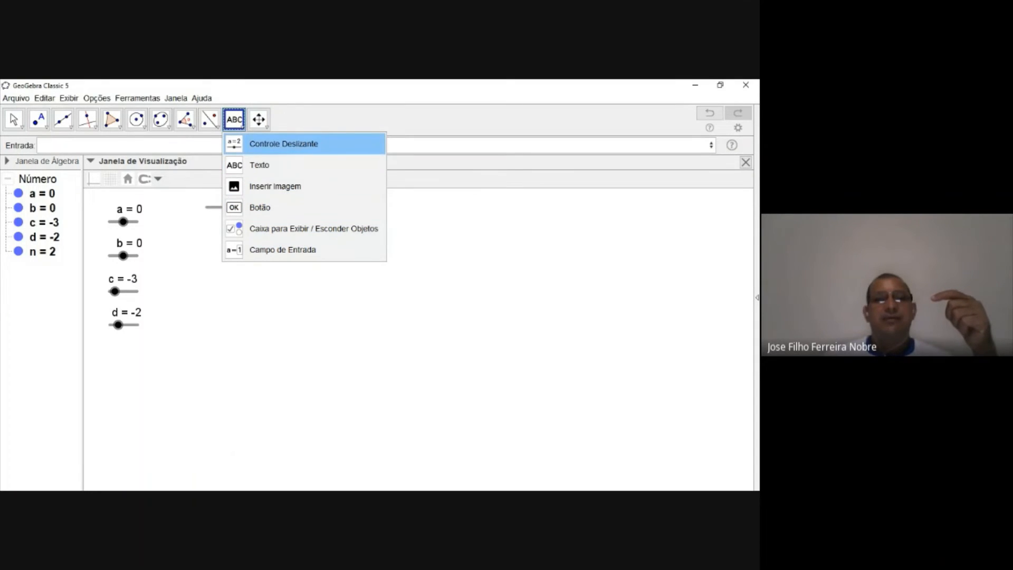
left_click(235, 164)
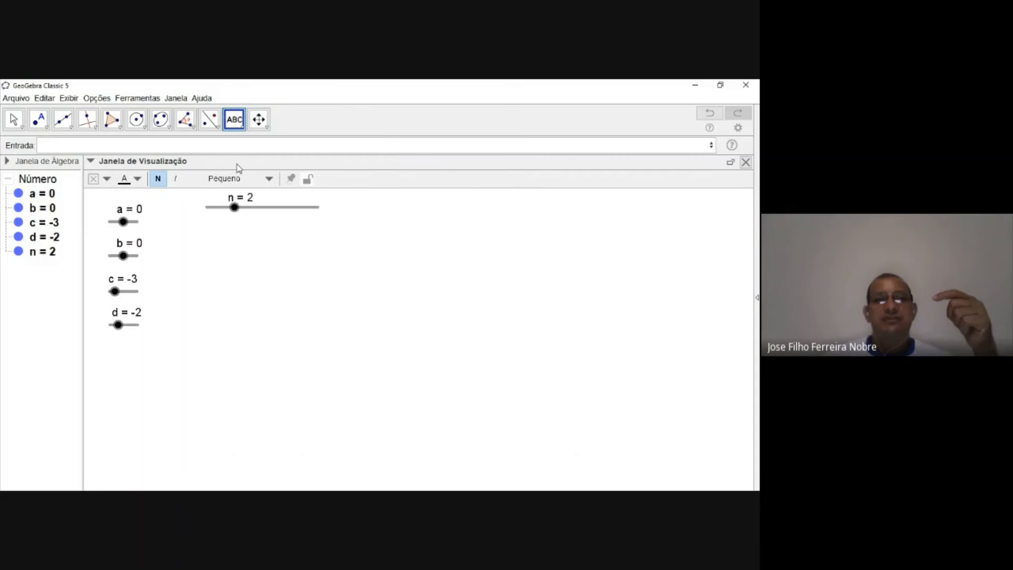
left_click(342, 251)
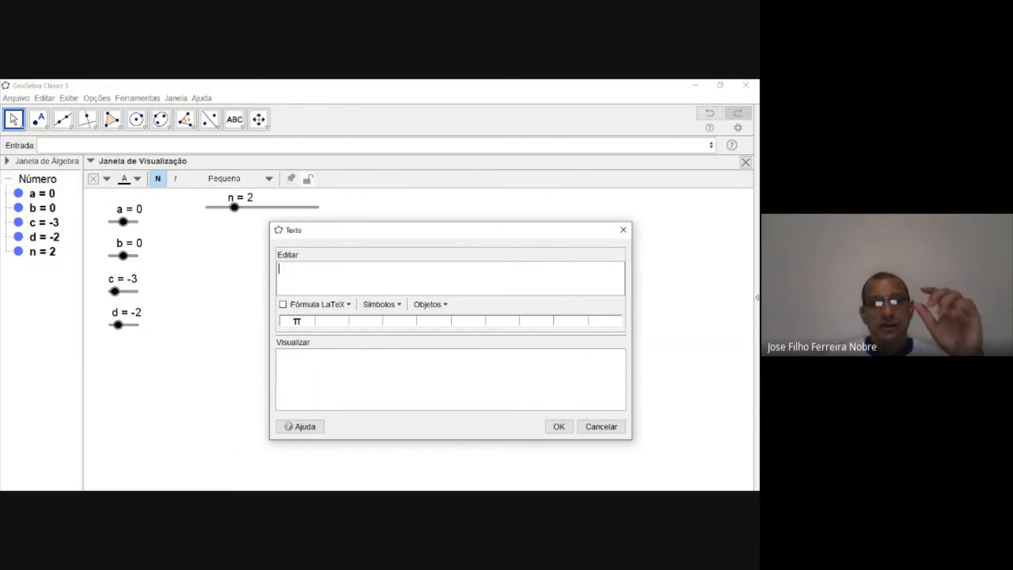
type("Texto")
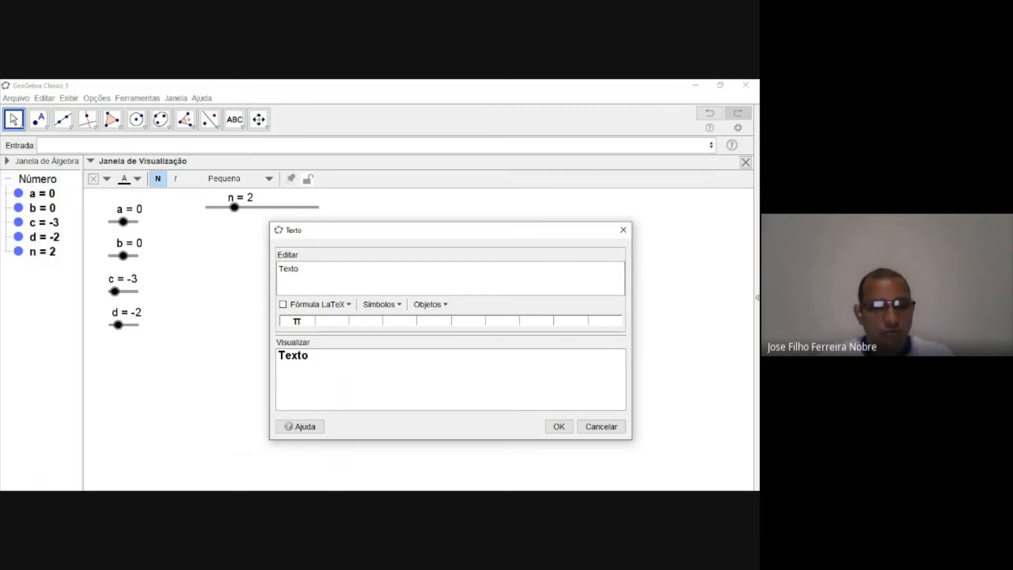
type(" Comum")
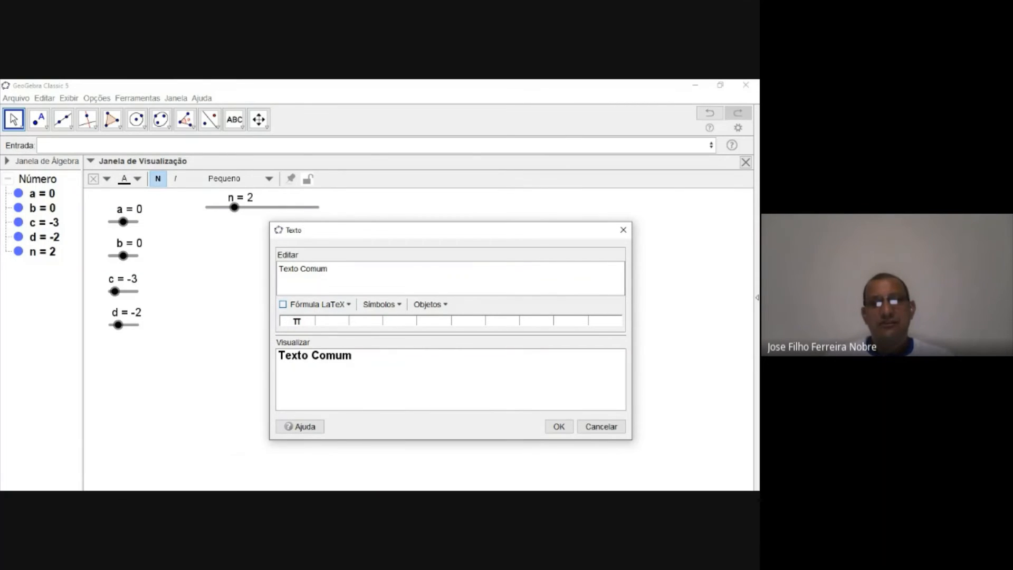
left_click(283, 304)
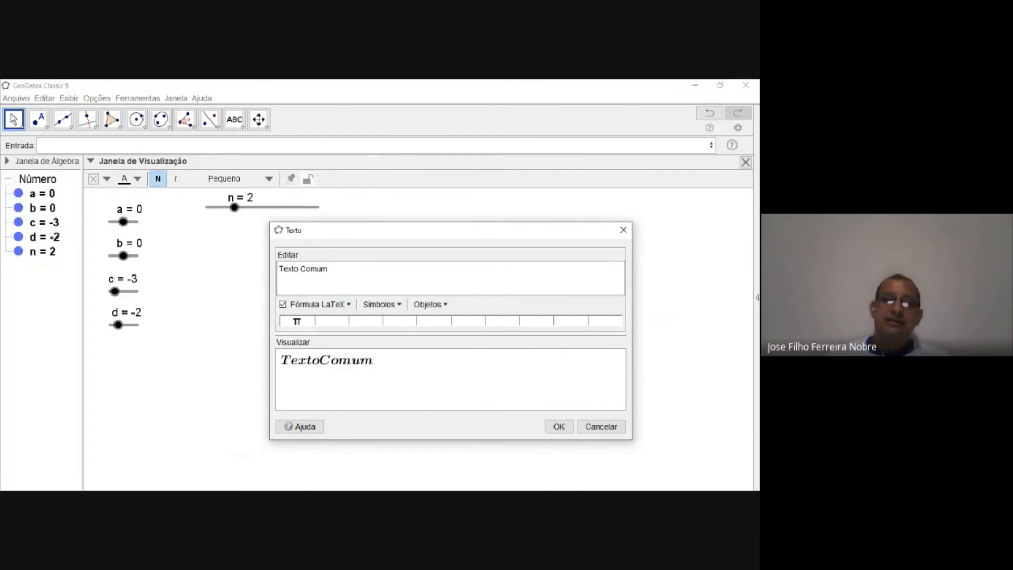
Step: Insert a LaTeX space with a backslash between the words Texto and Comum
key("shift+Left")
key("shift+Left")
key("shift+Left")
key("shift+Left")
key("shift+Left")
key("shift+Left")
key("shift+Left")
key("shift+Left")
key("shift+Left")
key("shift+Left")
key("shift+Left")
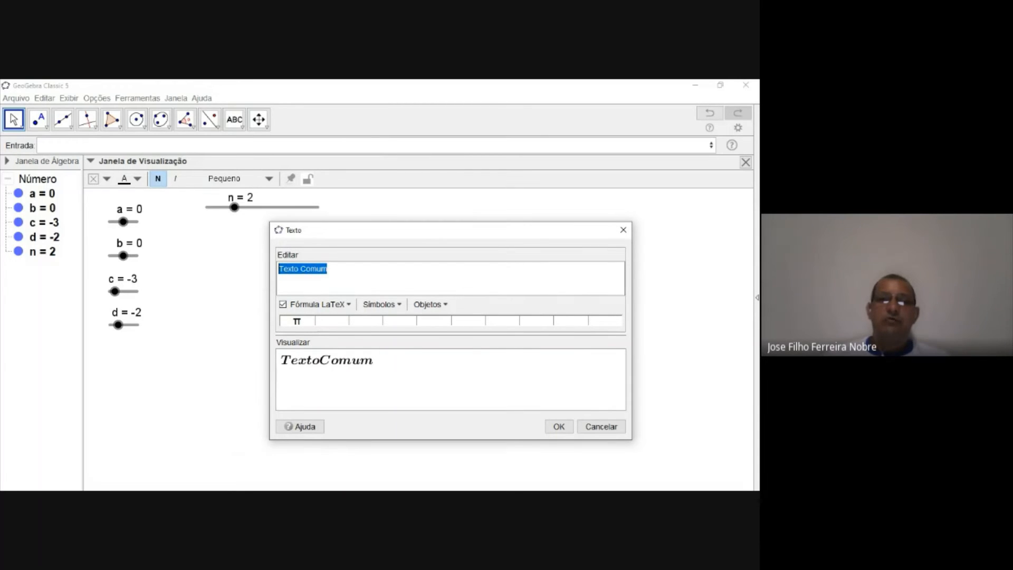
left_click(327, 269)
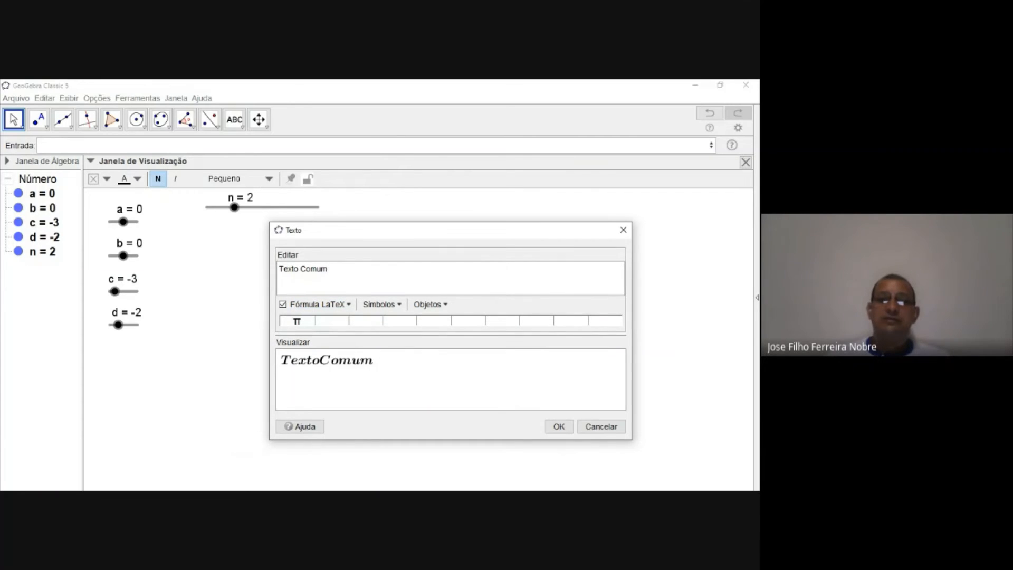
left_click_drag(300, 269, 298, 269)
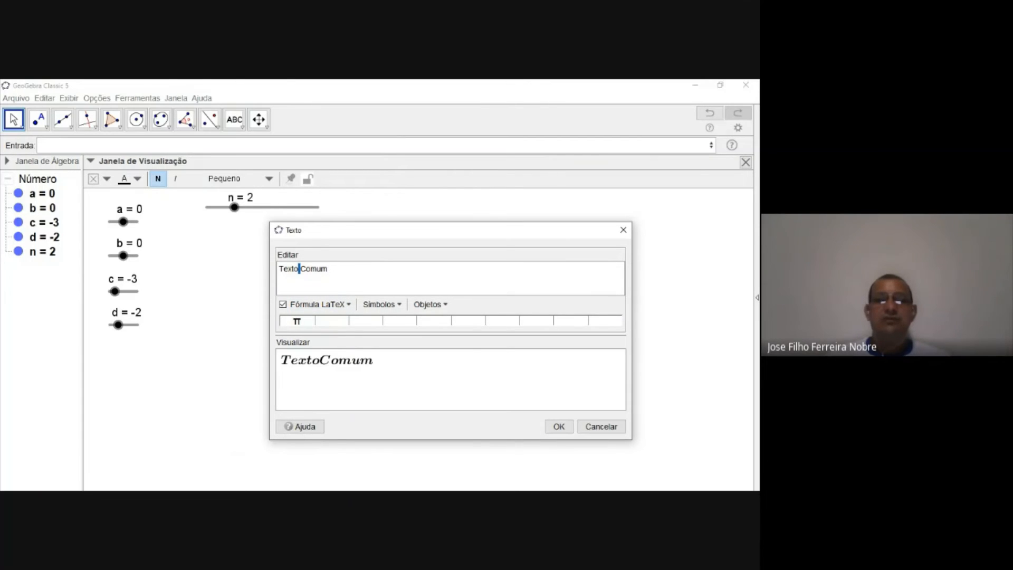
left_click(328, 269)
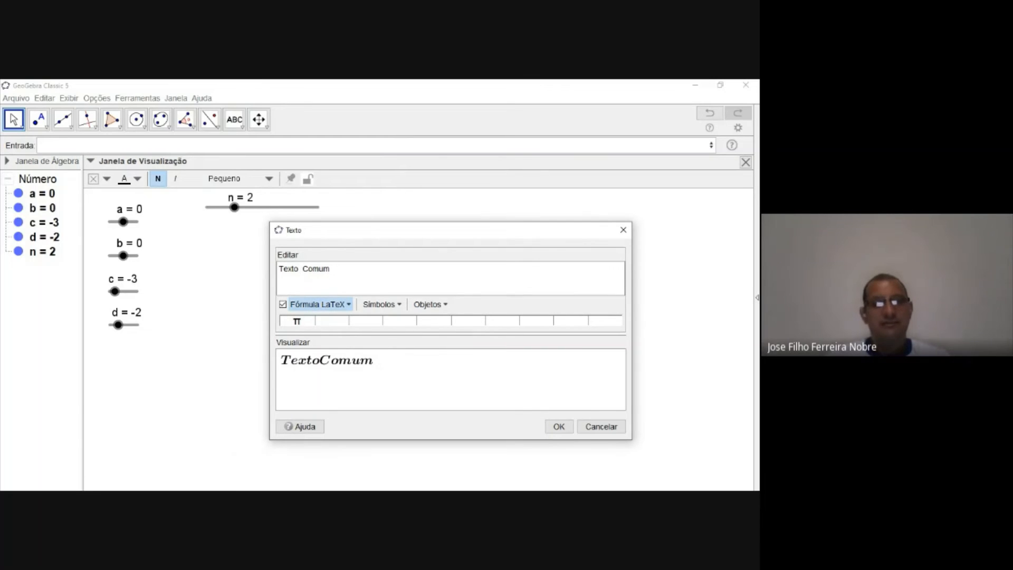
type("\\")
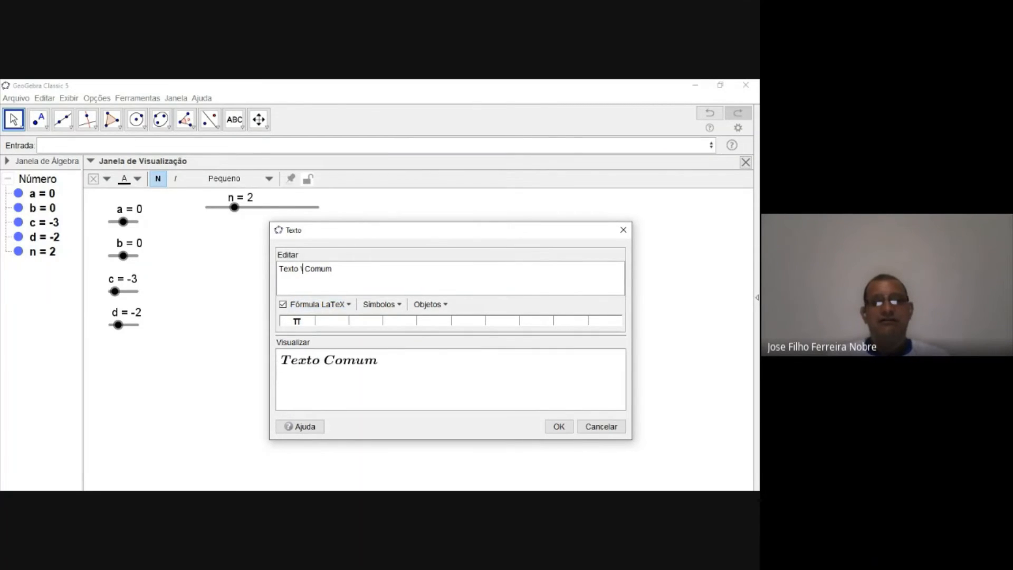
key("shift+Left")
Step: Add a second line reading "Texto dois" below the first line of the text
left_click(332, 269)
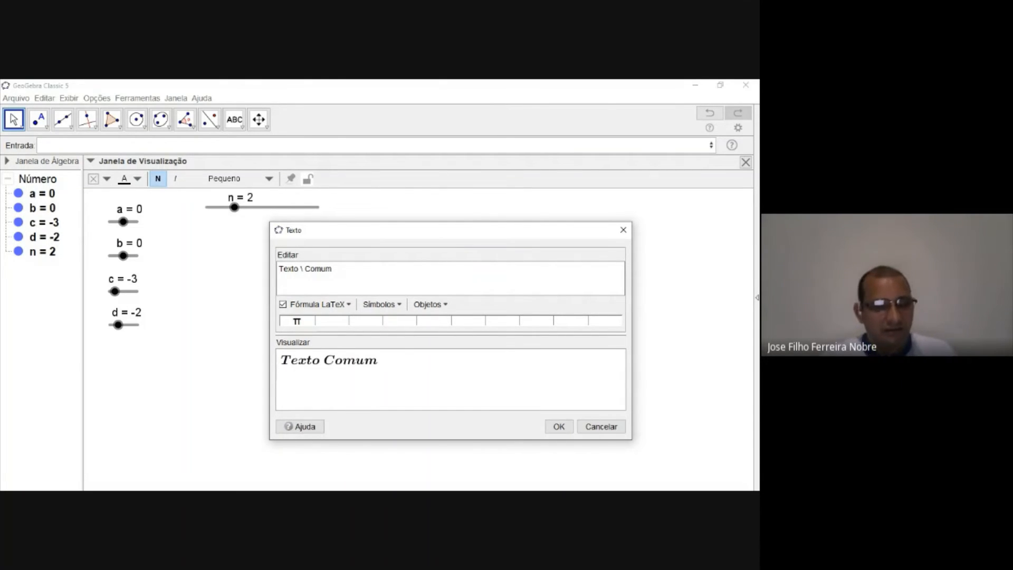
type("Texto ")
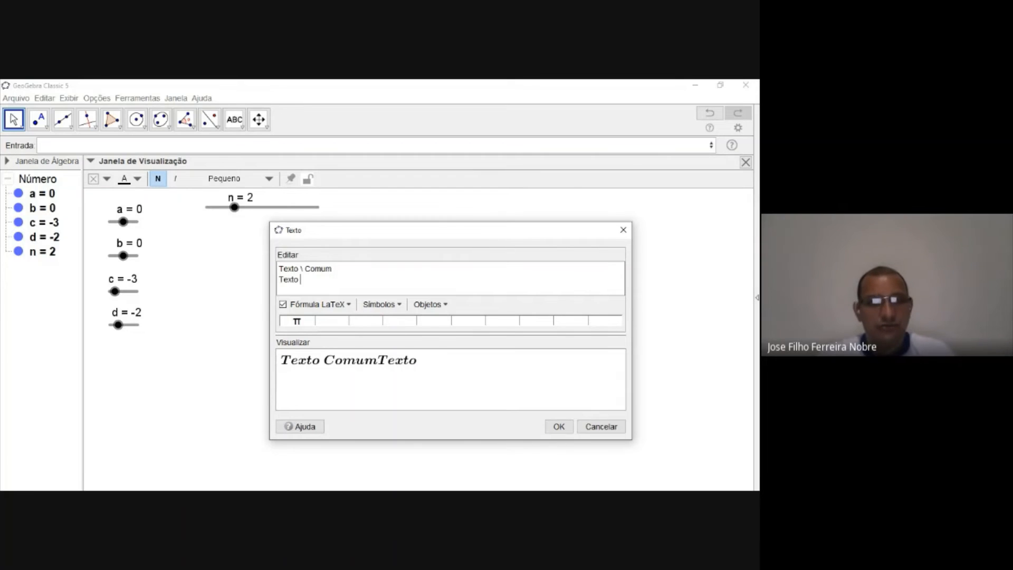
type("dois")
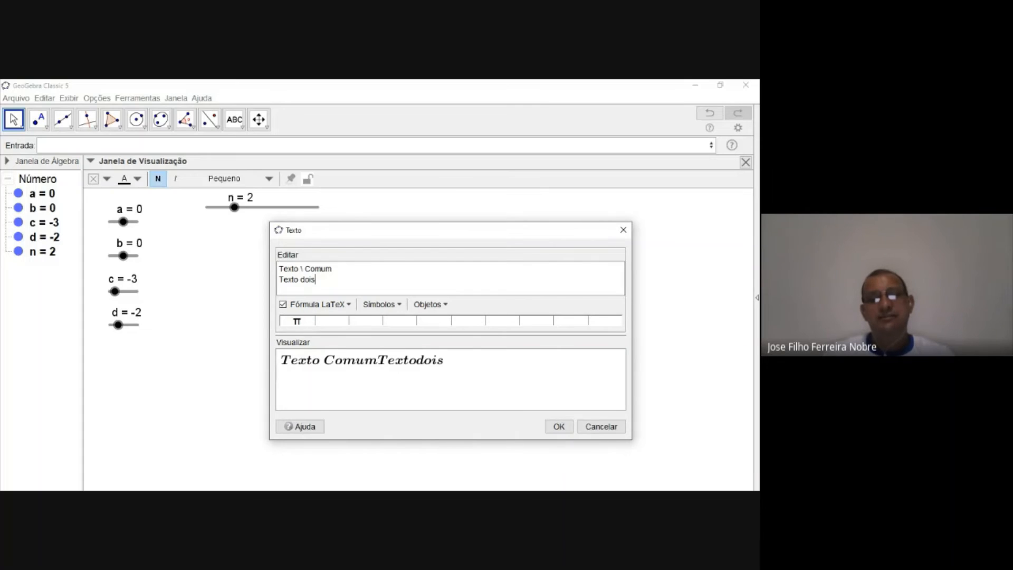
Step: Add a LaTeX line break \\ after Comum and a backslash space between Texto and dois
key("shift+Left")
key("shift+Left")
key("shift+Left")
key("shift+Left")
key("shift+Left")
key("shift+Left")
key("shift+Left")
key("shift+Left")
key("shift+Left")
key("shift+Left")
left_click(316, 280)
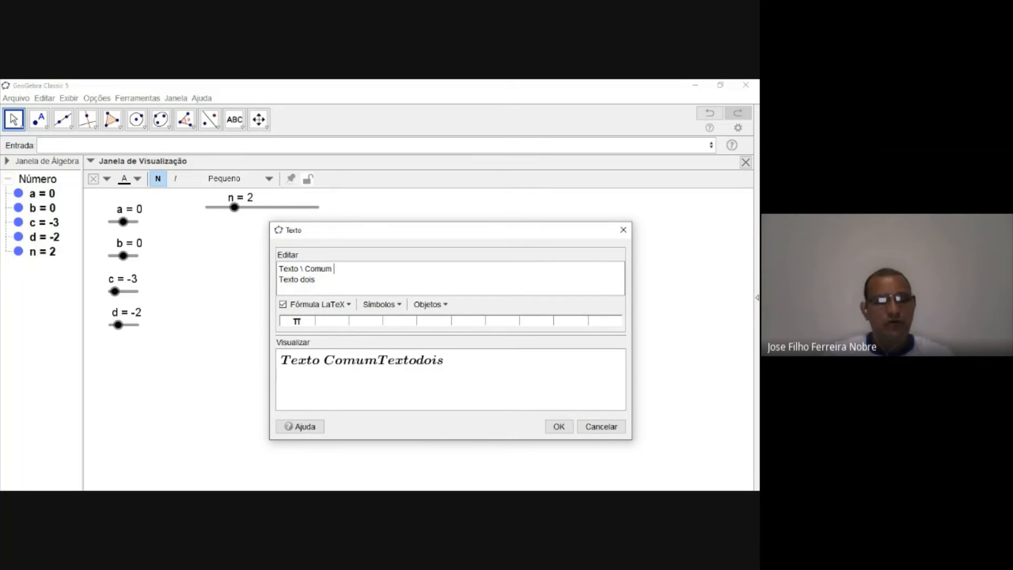
type("\\")
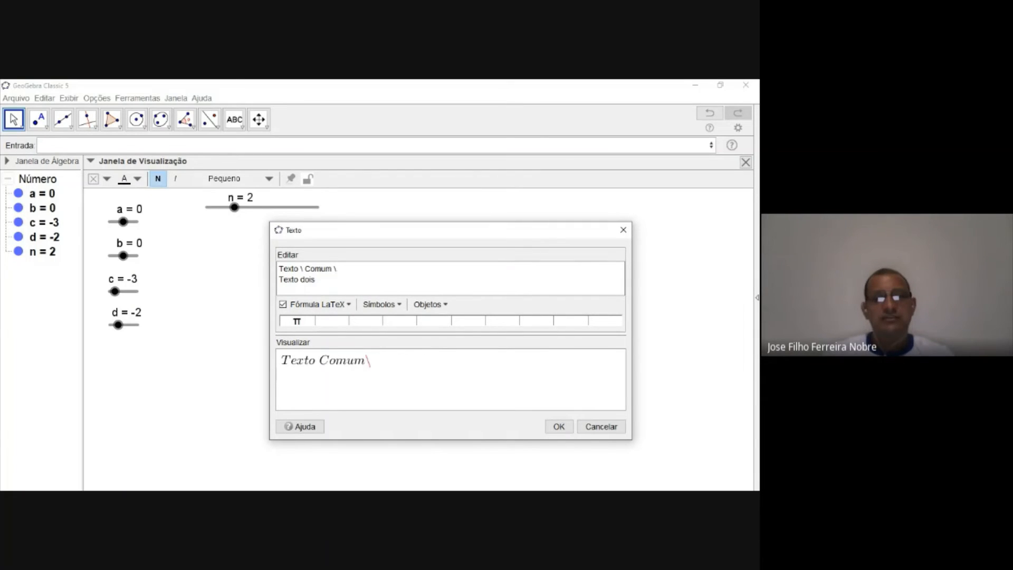
type("\\")
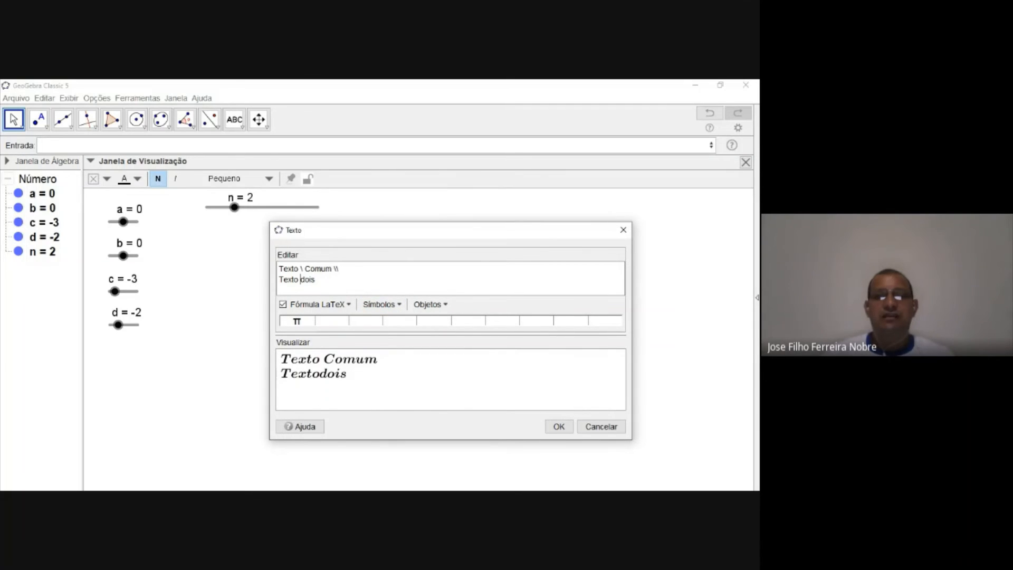
type("\\")
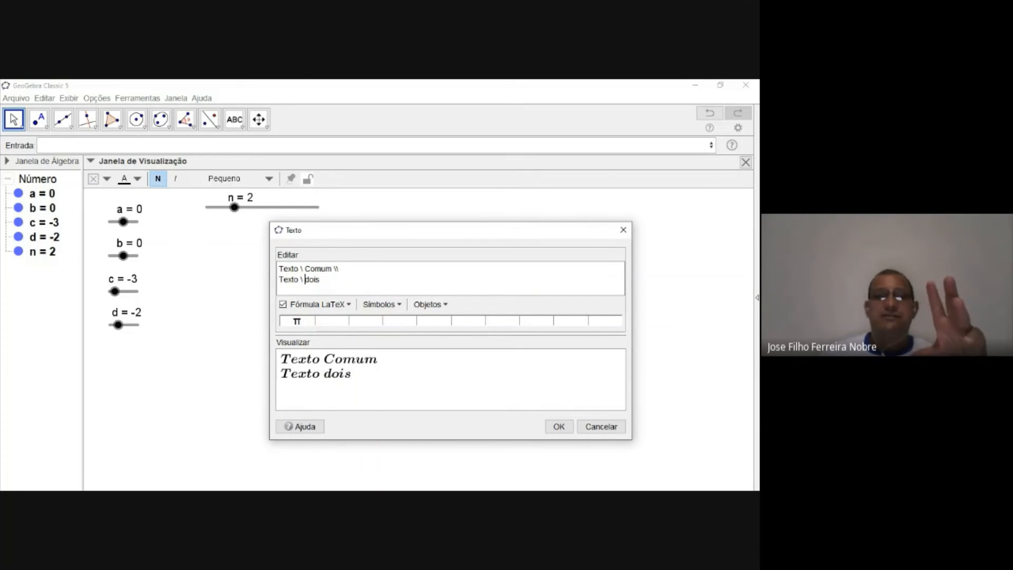
Step: Replace the entire sample text with the start of a matrix formula, "A="
left_click_drag(321, 279, 279, 269)
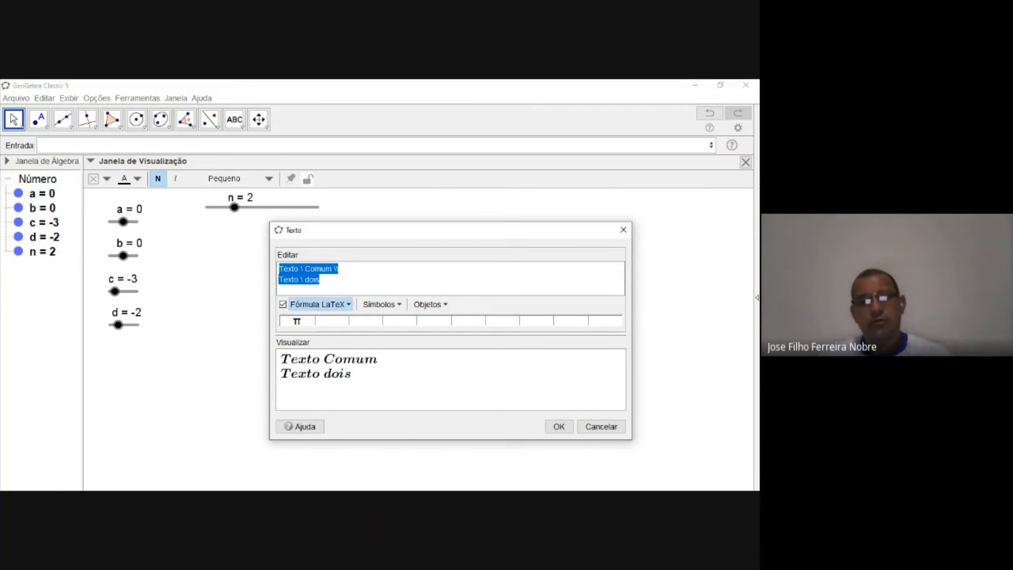
key("BackSpace")
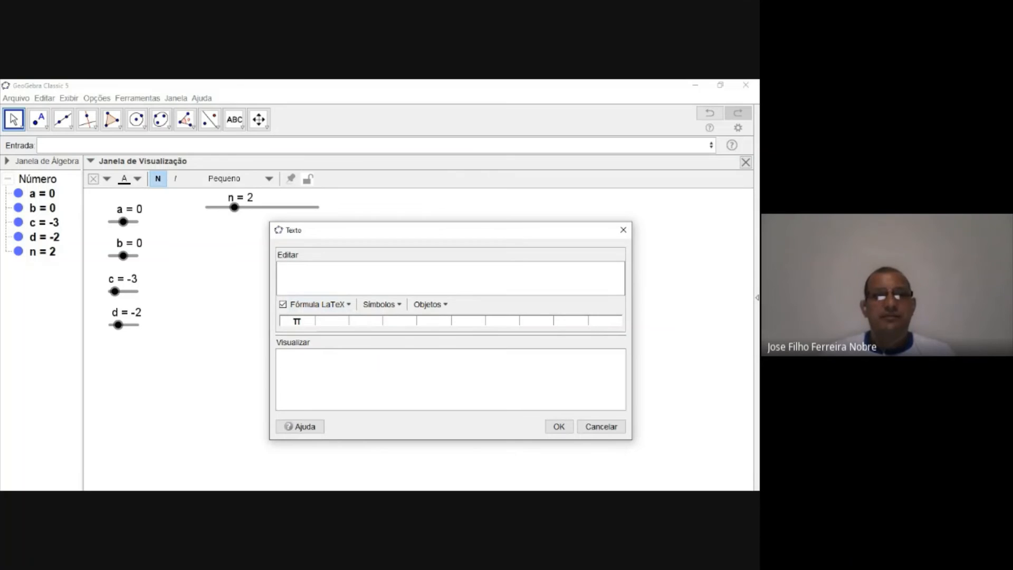
mouse_move(353, 234)
left_mouse_down()
mouse_move(350, 255)
mouse_move(354, 243)
left_mouse_up()
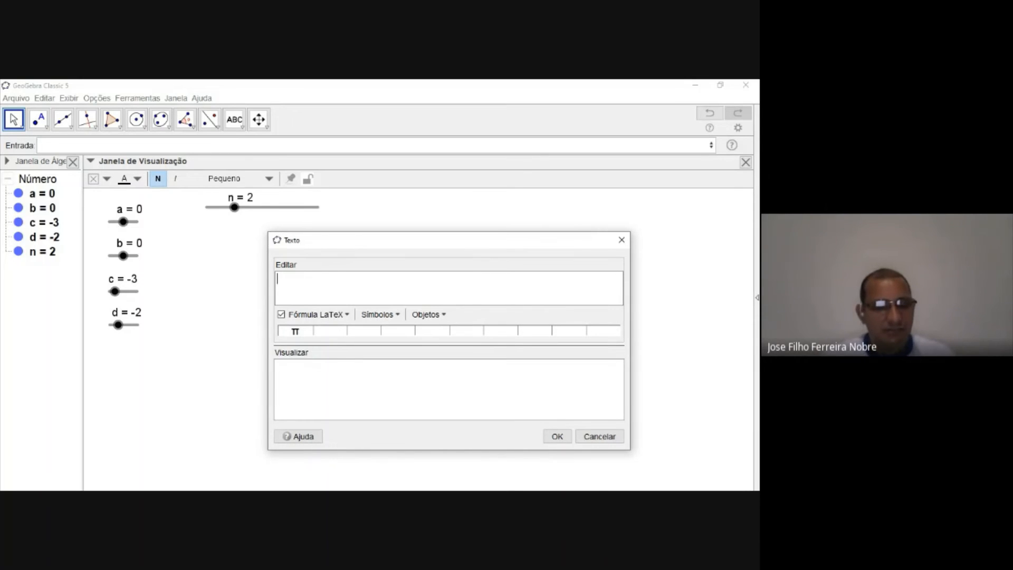
type("A")
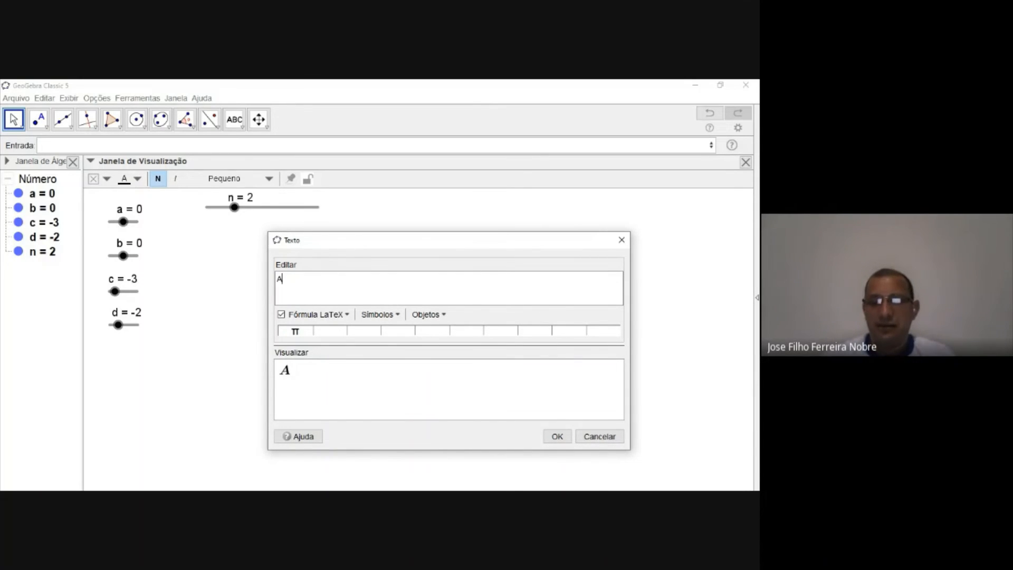
type("=")
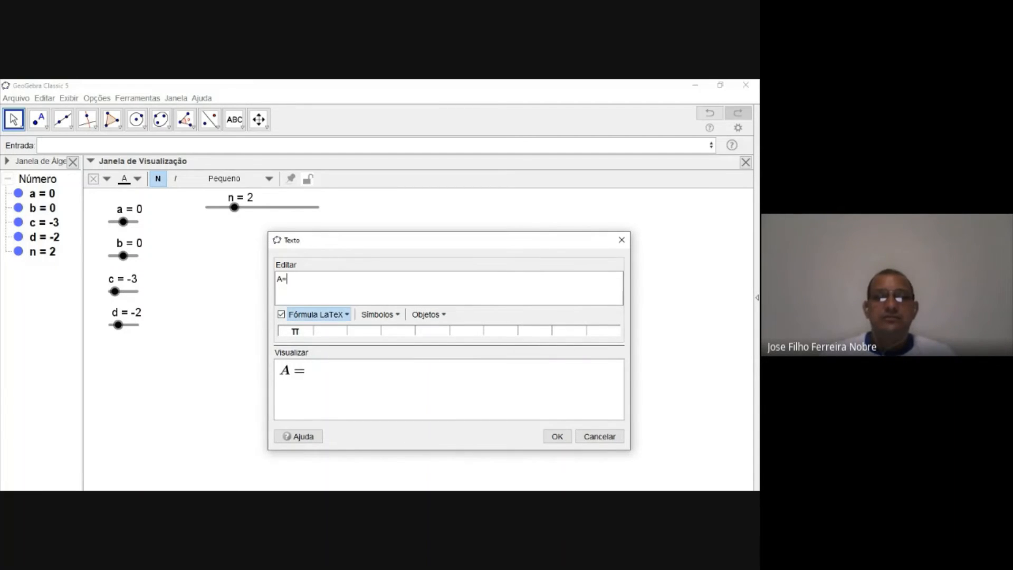
left_click(318, 315)
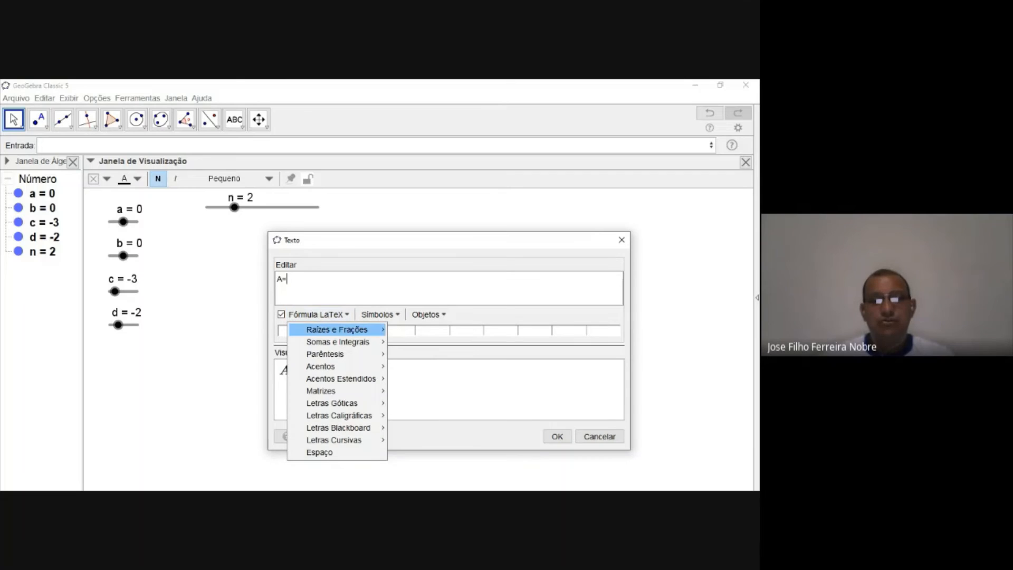
mouse_move(336, 330)
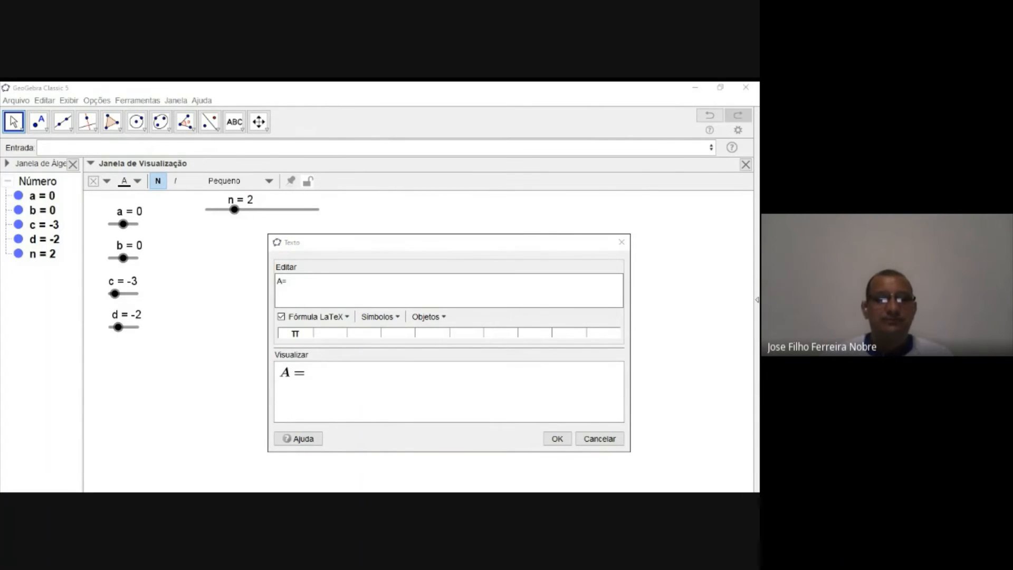
key("alt+Tab")
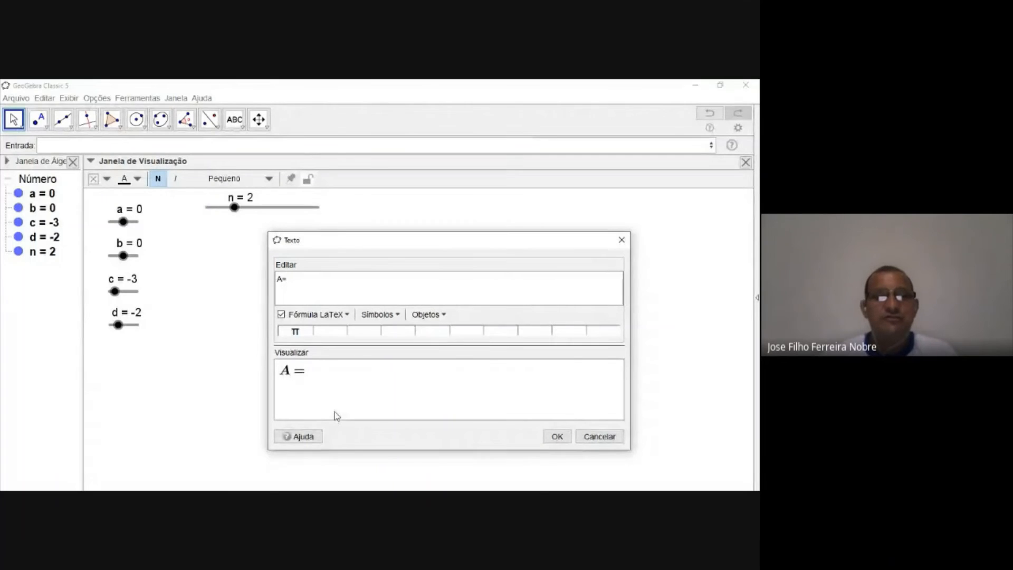
key("alt+Tab")
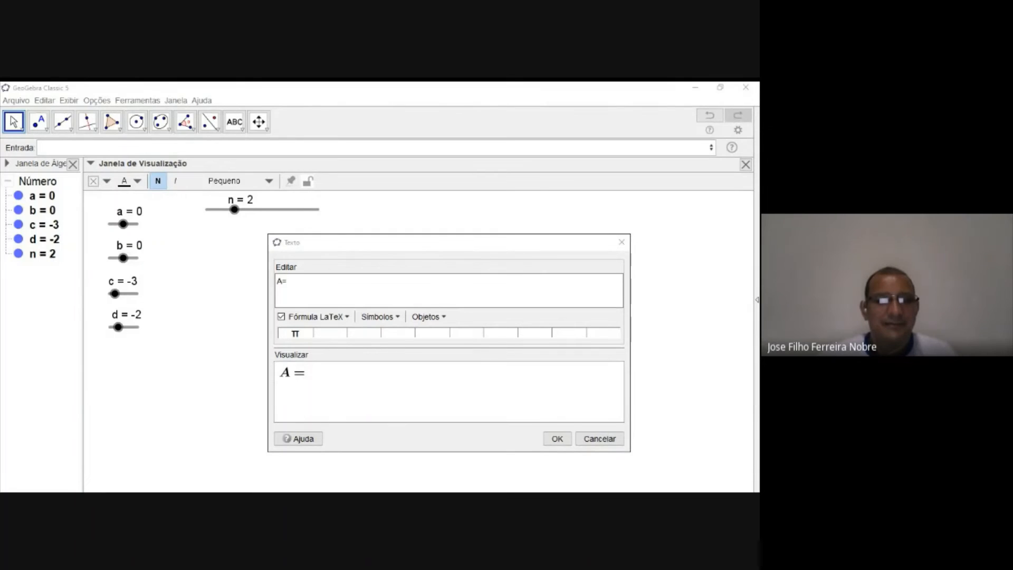
key("alt+Tab")
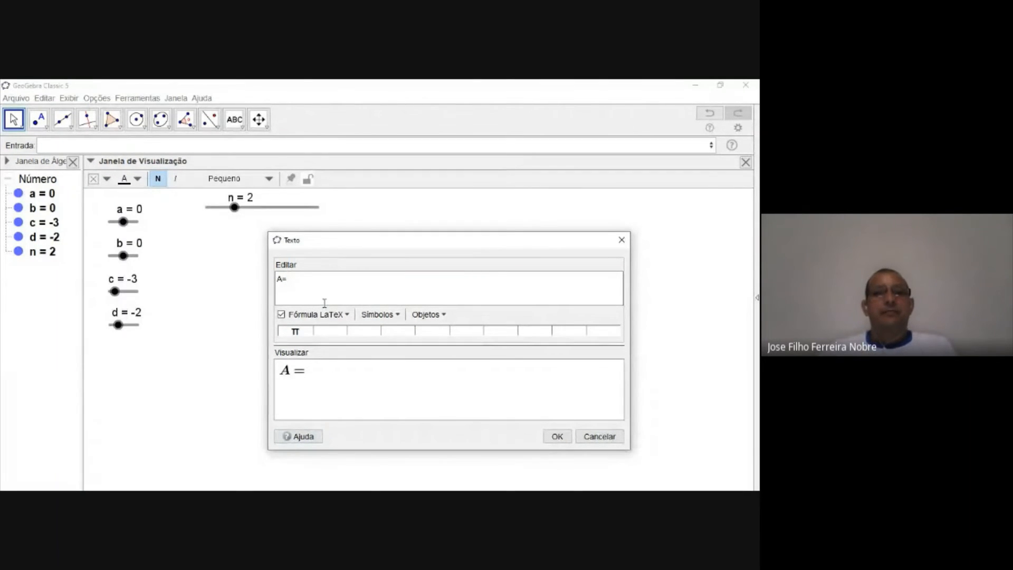
Step: Insert a pair of LaTeX vertical bars after "A=" and position the insertion point between \left| and \right|
left_click(300, 280)
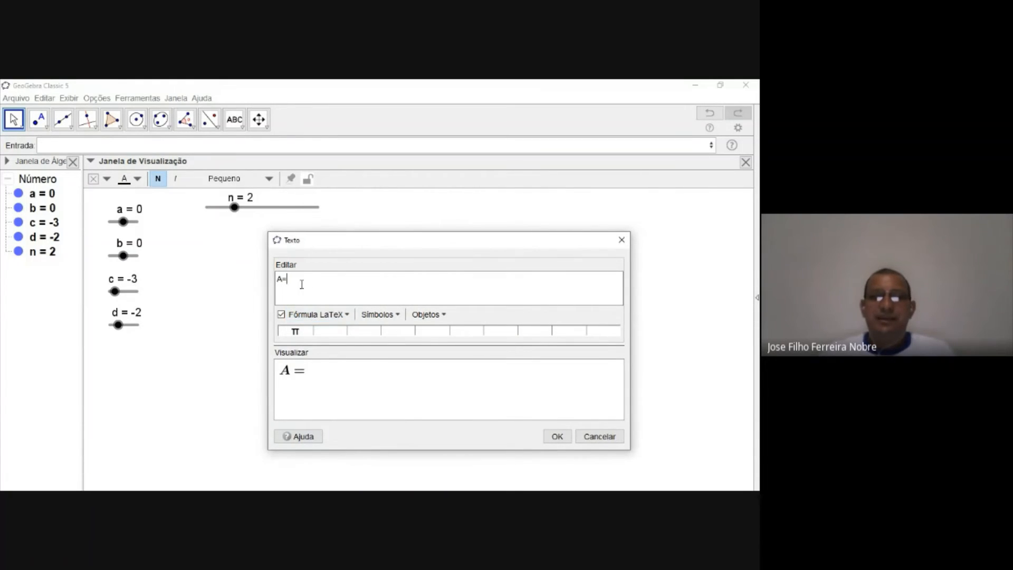
left_click(347, 316)
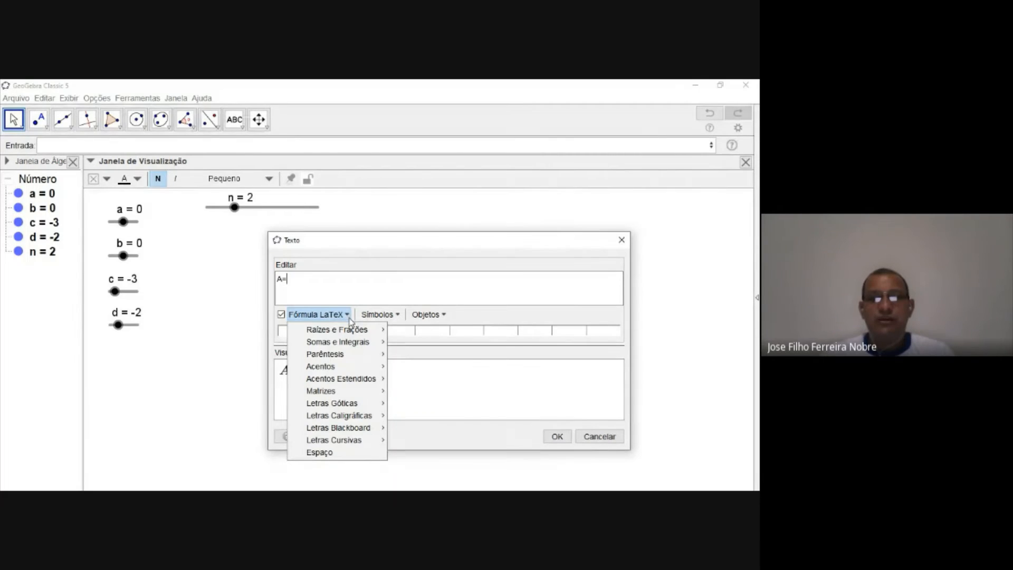
mouse_move(349, 330)
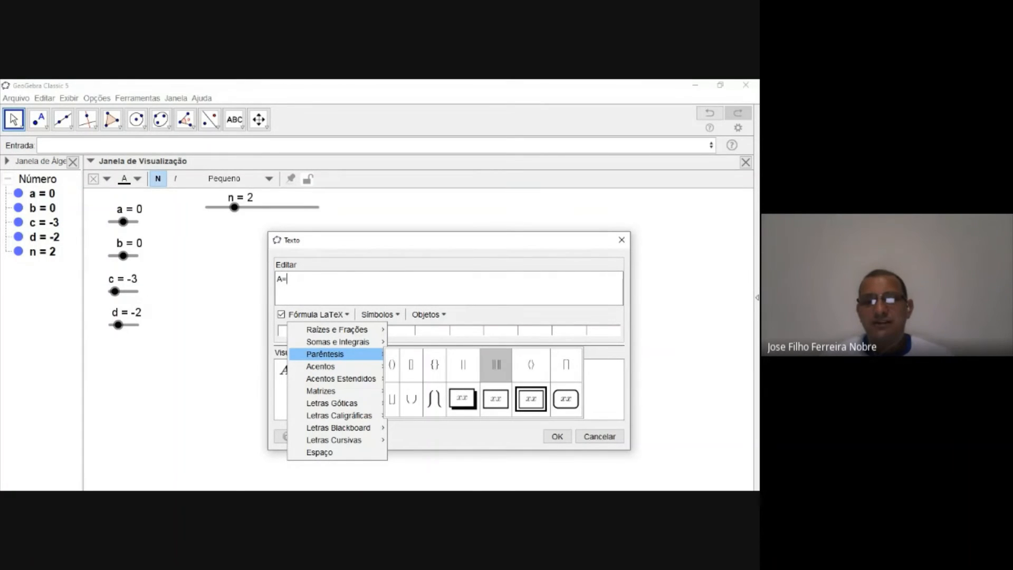
left_click(462, 364)
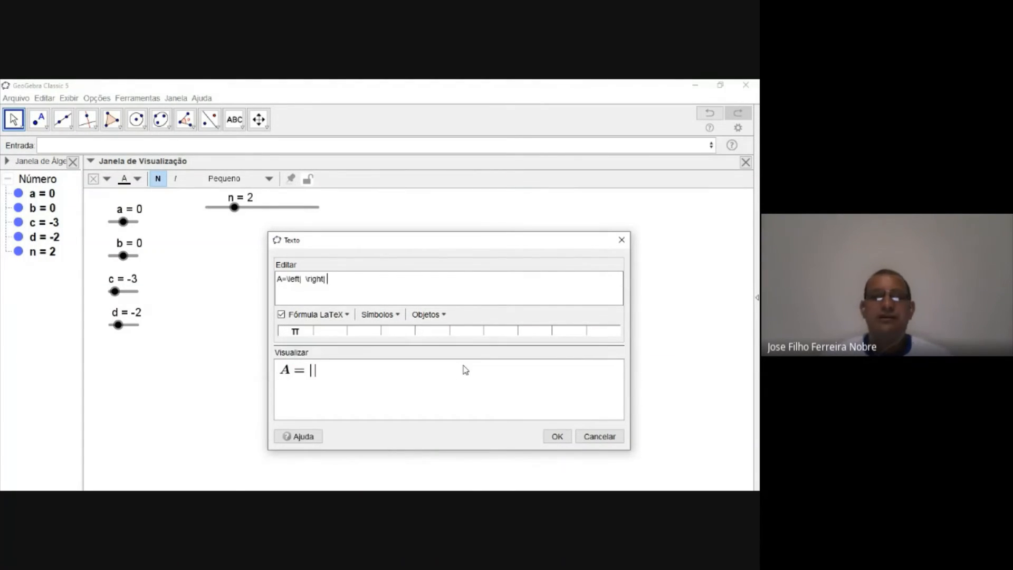
left_click(302, 280)
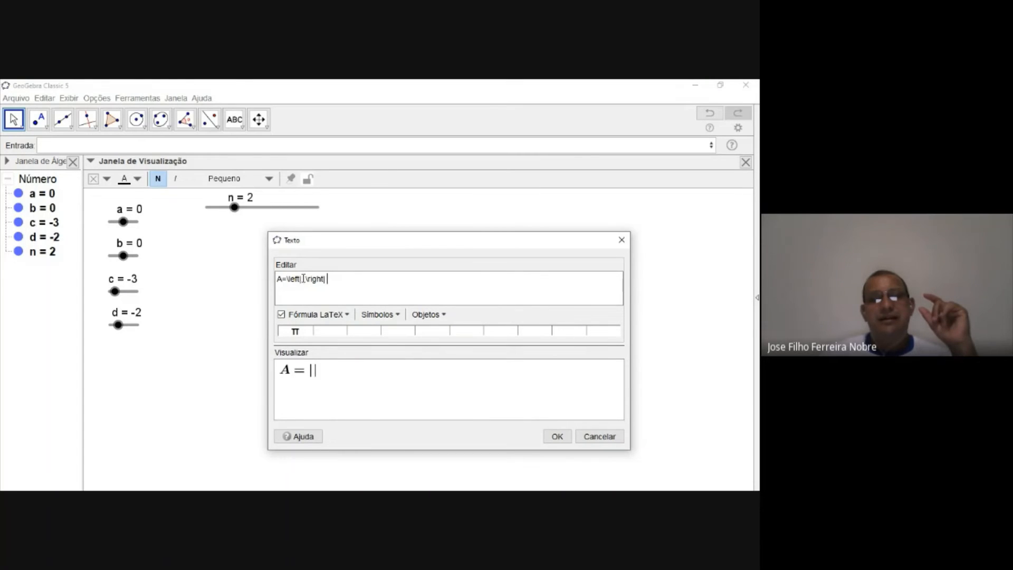
left_click_drag(304, 280, 294, 279)
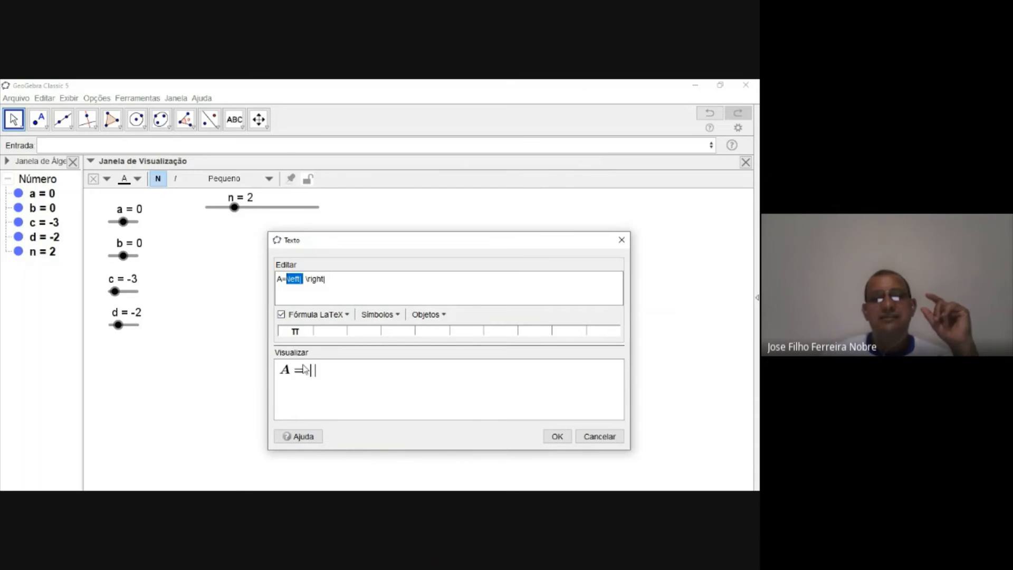
left_click(310, 285)
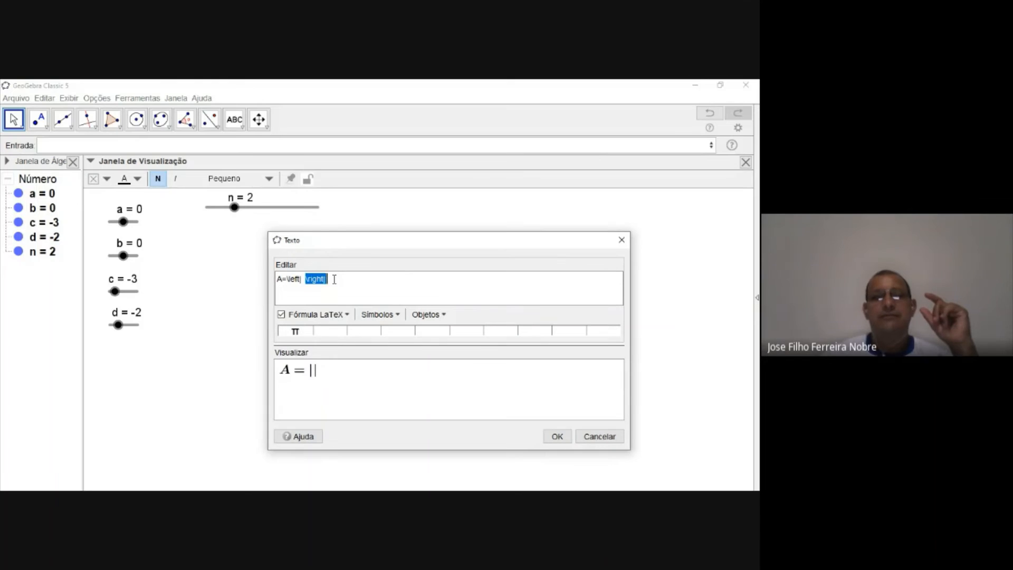
left_click(309, 290)
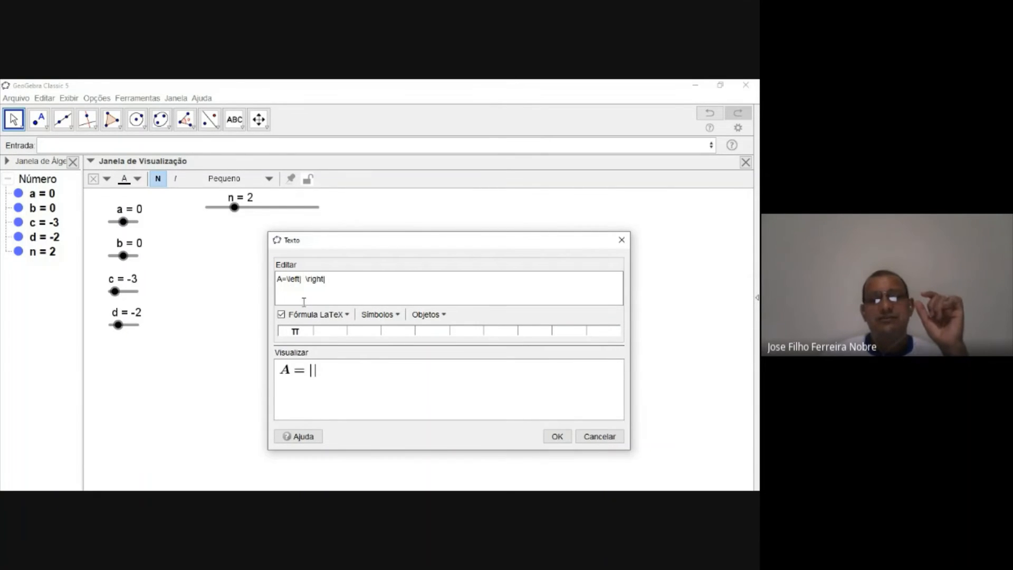
Step: Try the plain entries "a, b" between the vertical bars and clear them again
type("a")
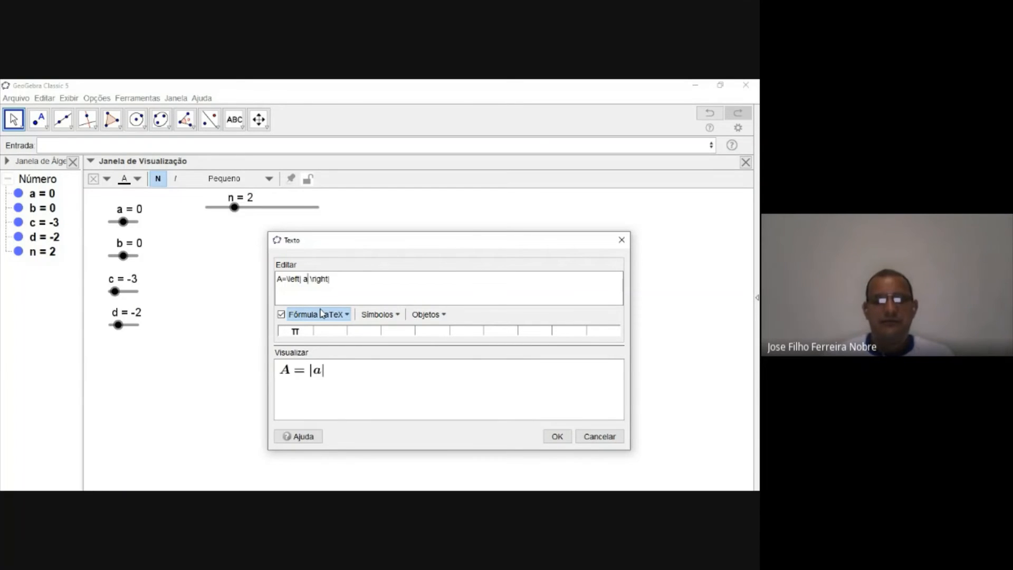
type(", ")
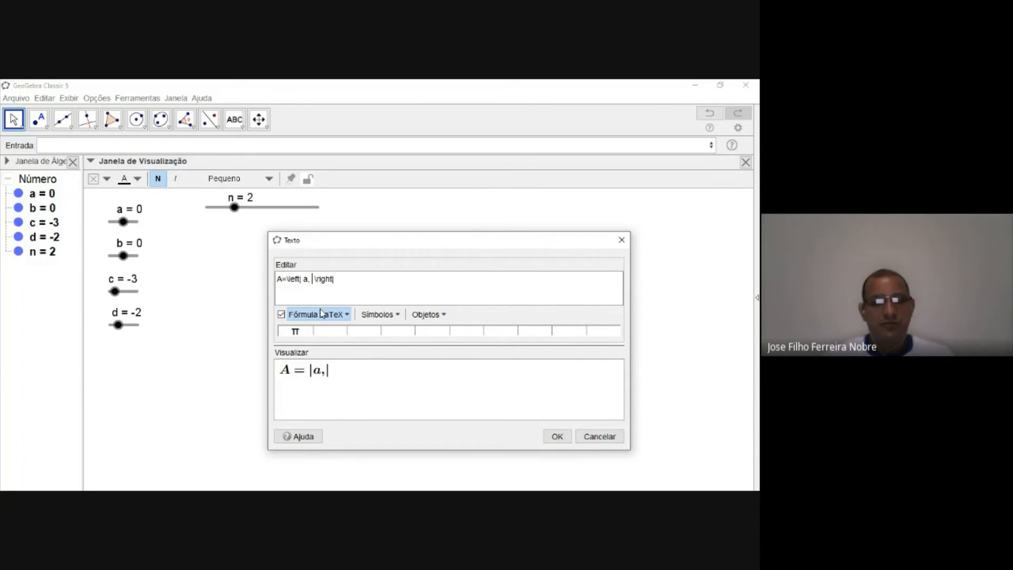
type("b")
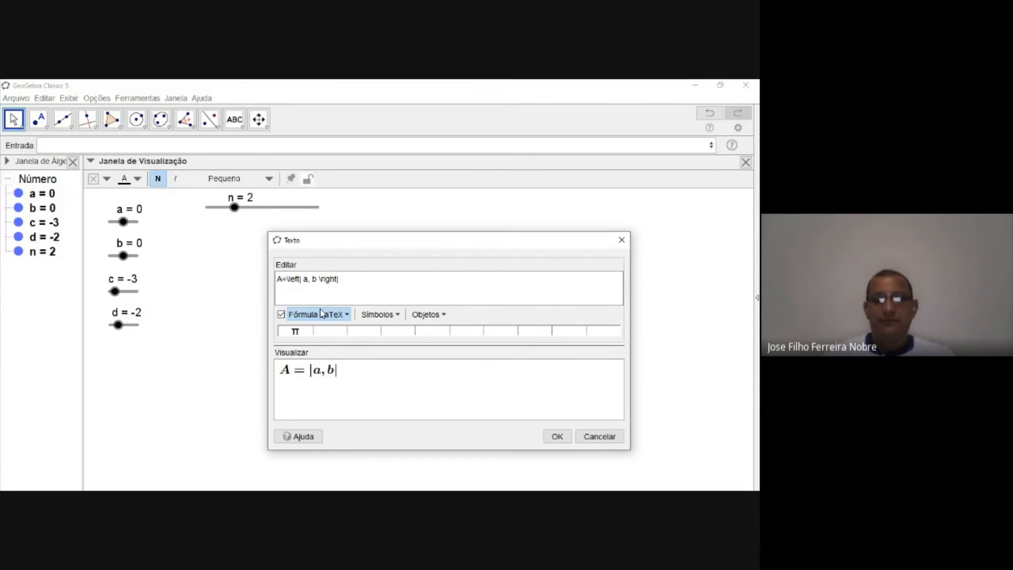
key("BackSpace")
key("BackSpace")
key("BackSpace")
key("BackSpace")
key("BackSpace")
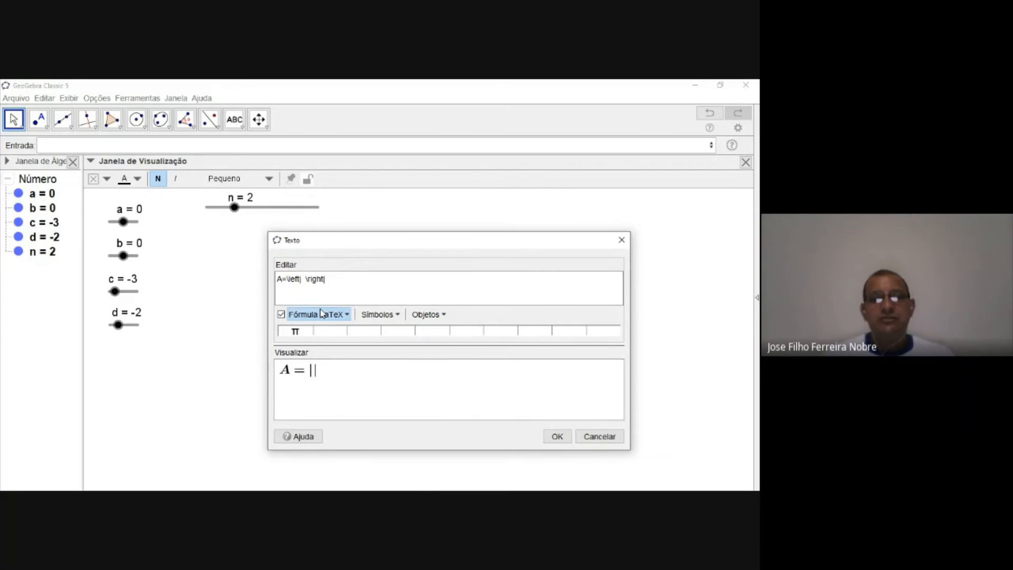
Step: Insert the 2×2 matrix template with entries a, b, c, d between the vertical bars
left_click(348, 316)
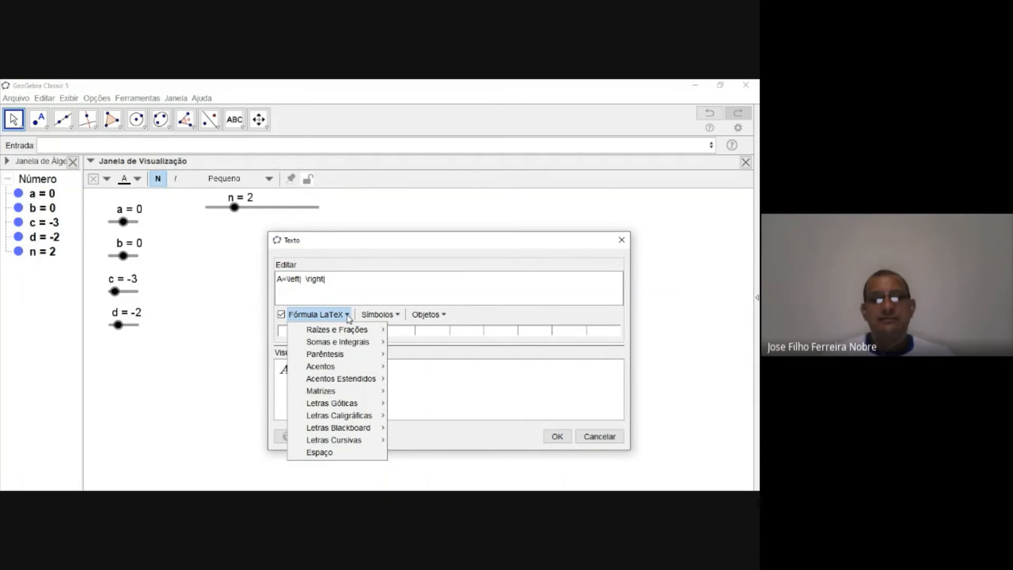
mouse_move(333, 391)
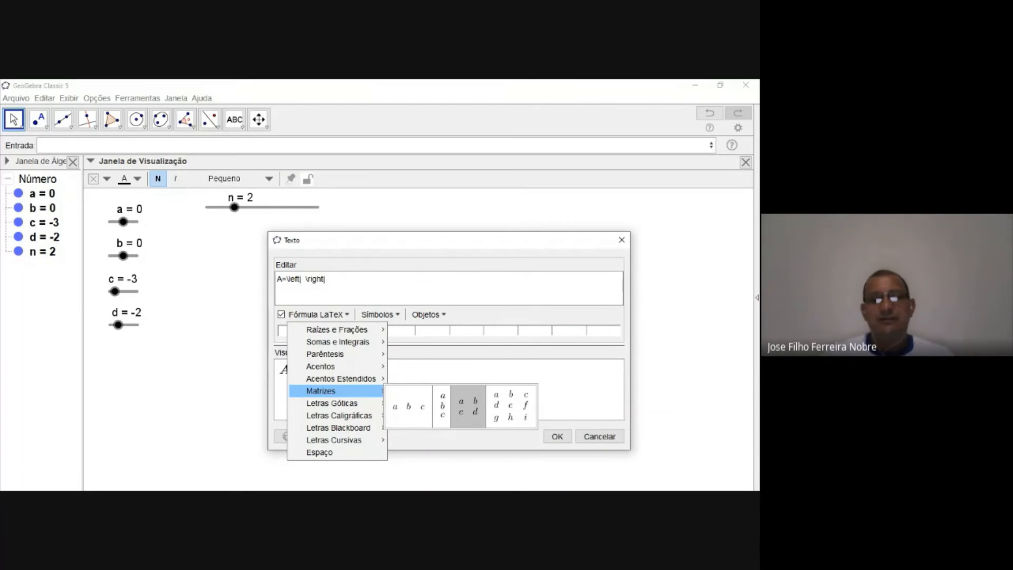
left_click(468, 406)
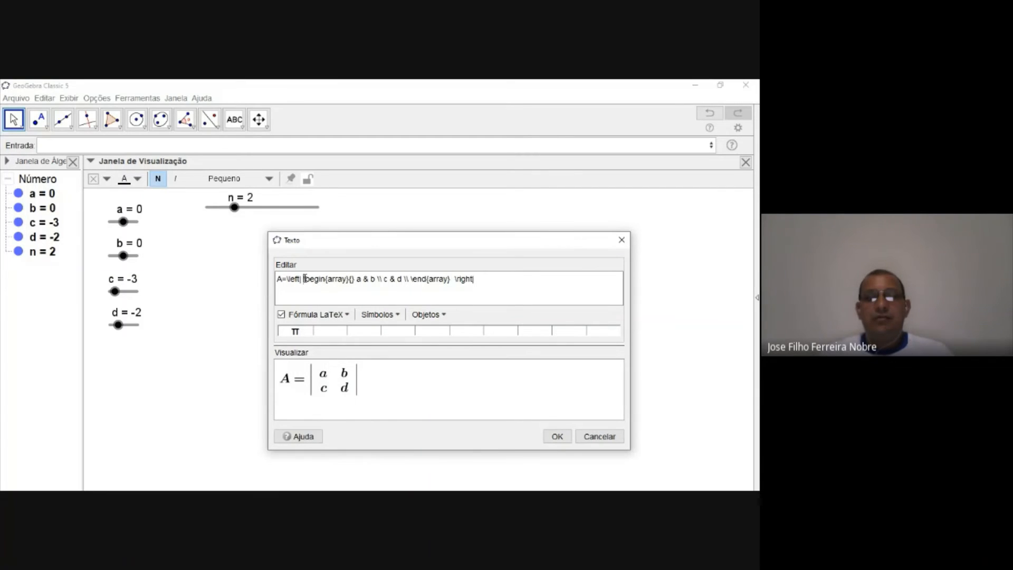
left_click_drag(304, 278, 453, 278)
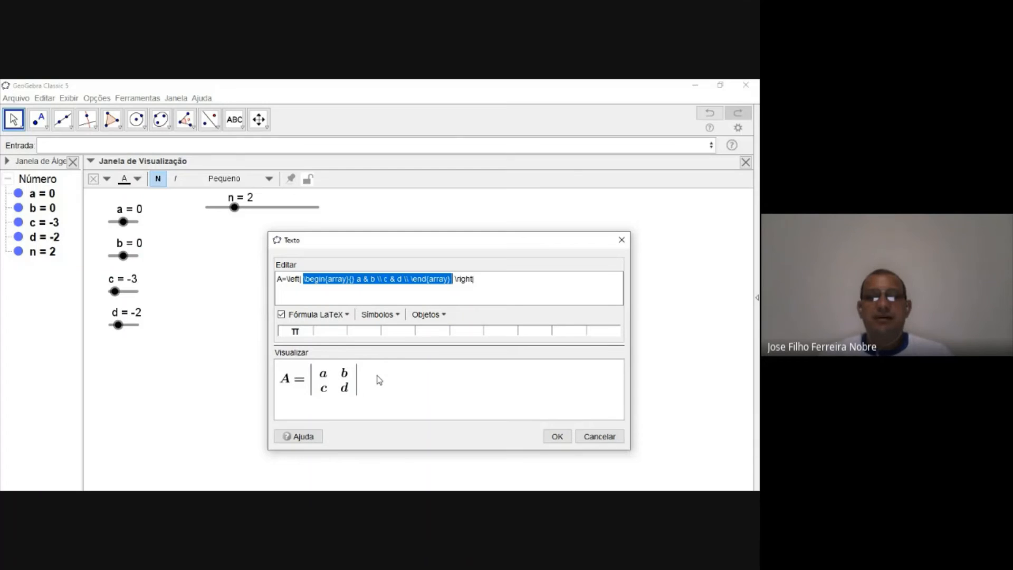
Step: Replace the matrix's first-row letters a and b with linked references to the slider objects a and b
left_click(376, 292)
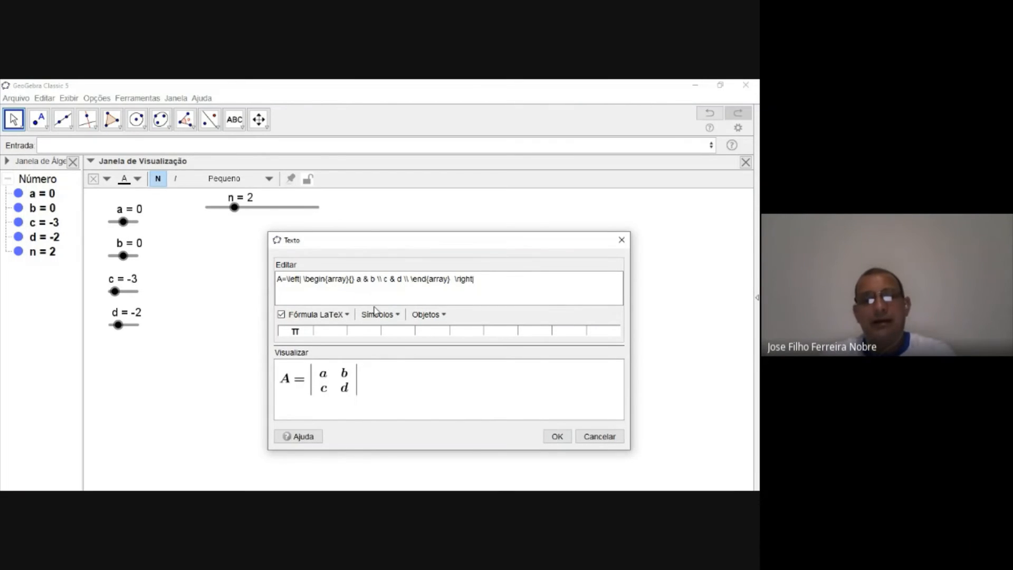
key("BackSpace")
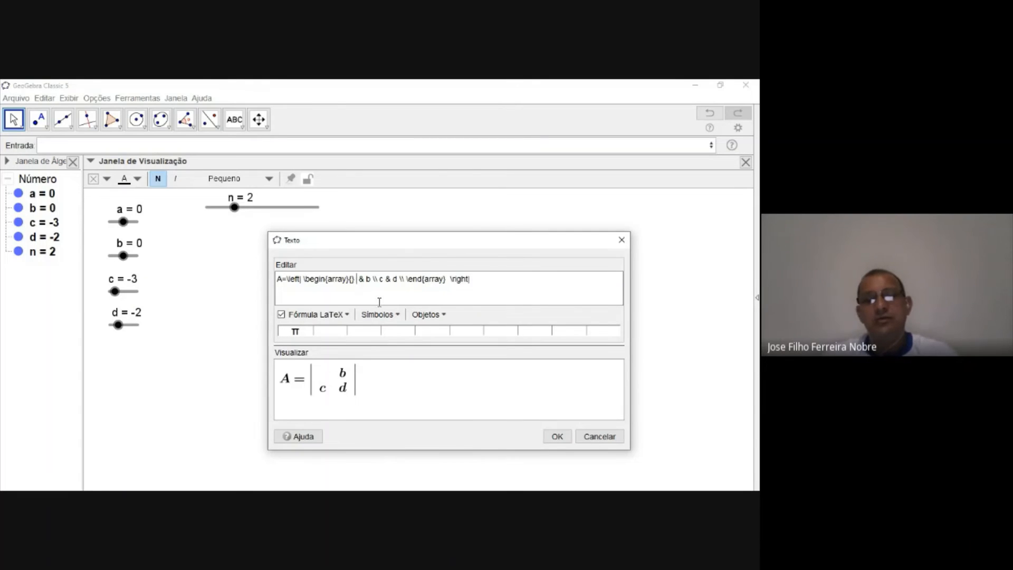
left_click(445, 316)
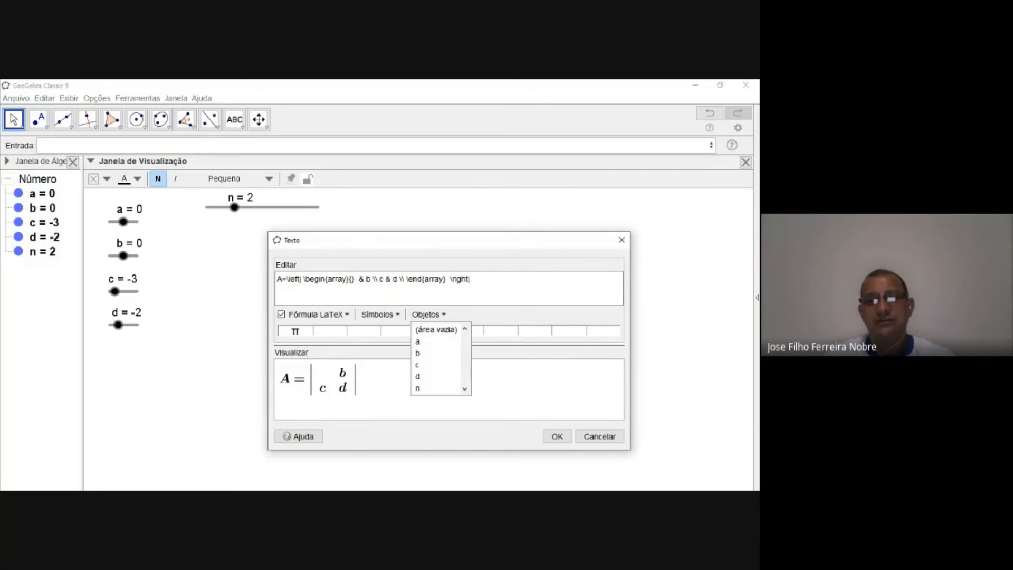
left_click(419, 342)
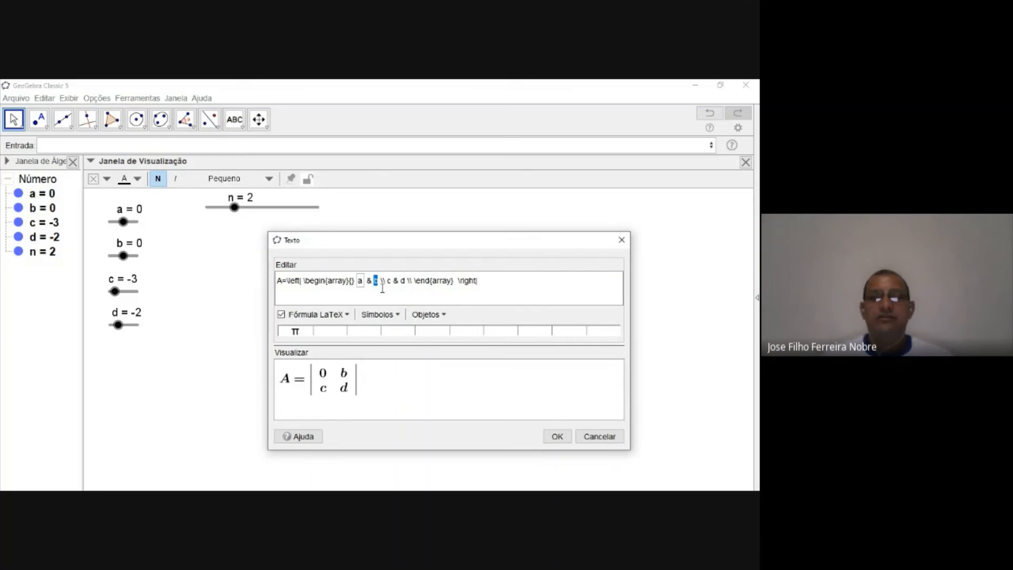
left_click(386, 293)
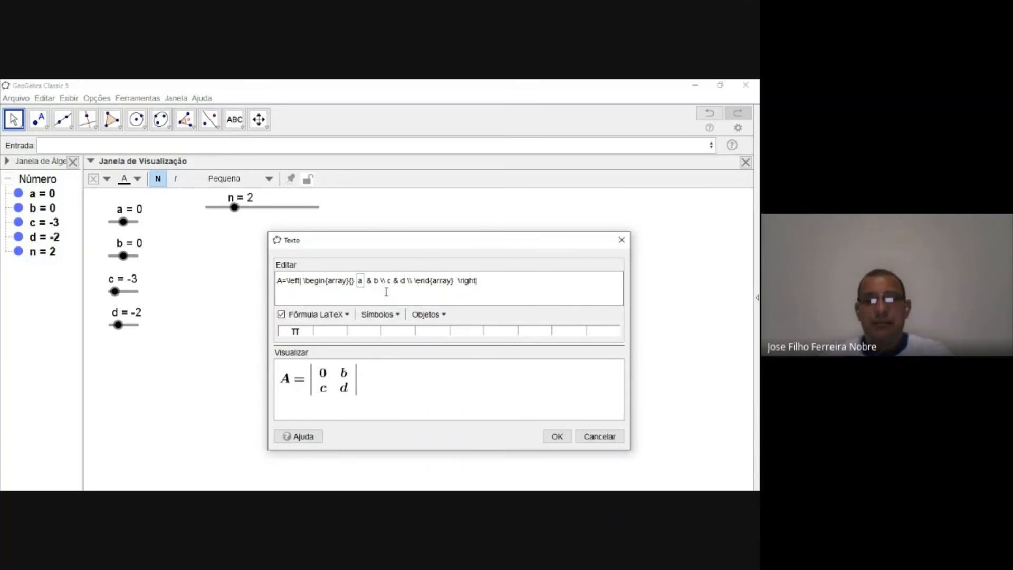
key("BackSpace")
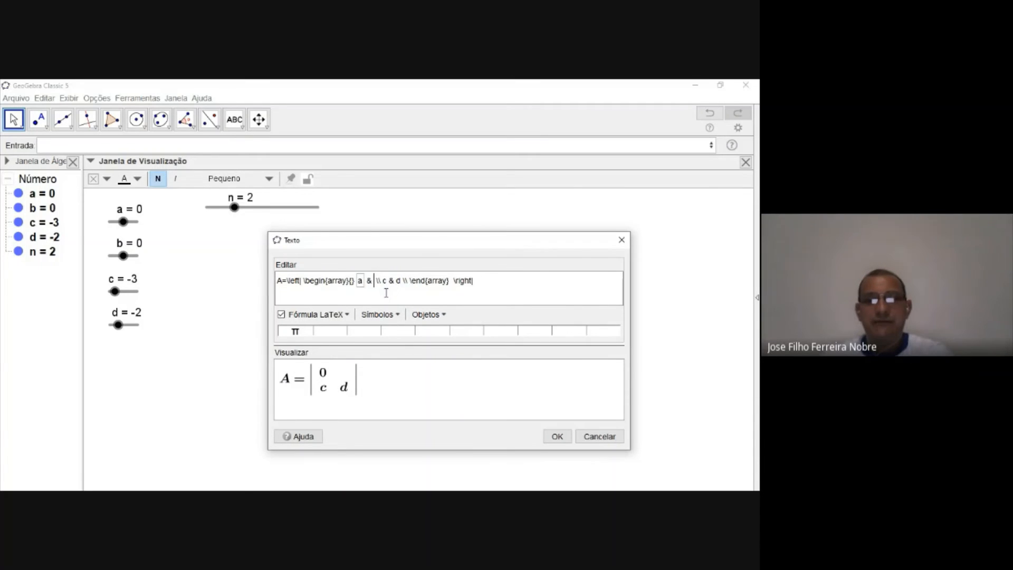
left_click(443, 315)
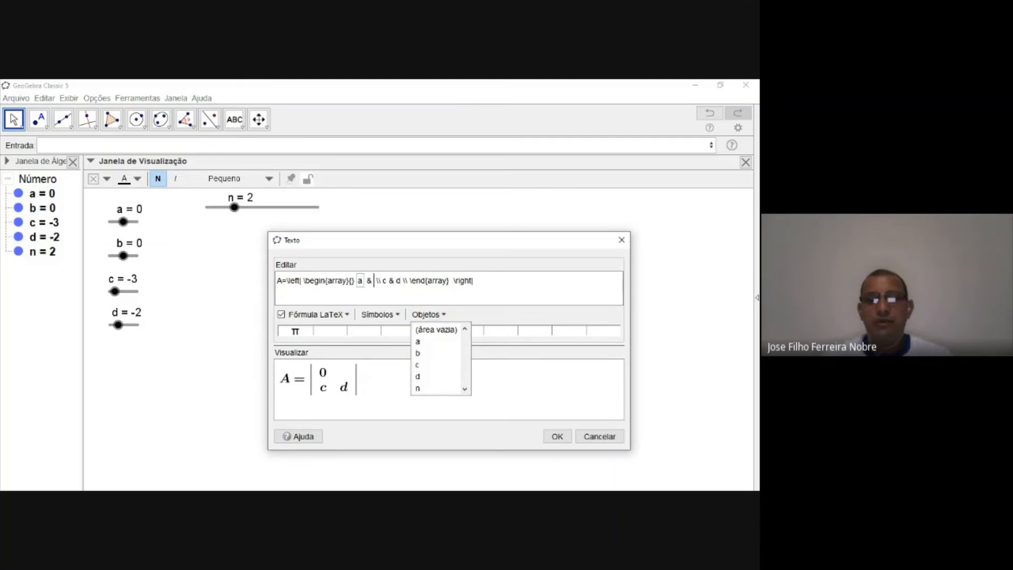
left_click(419, 353)
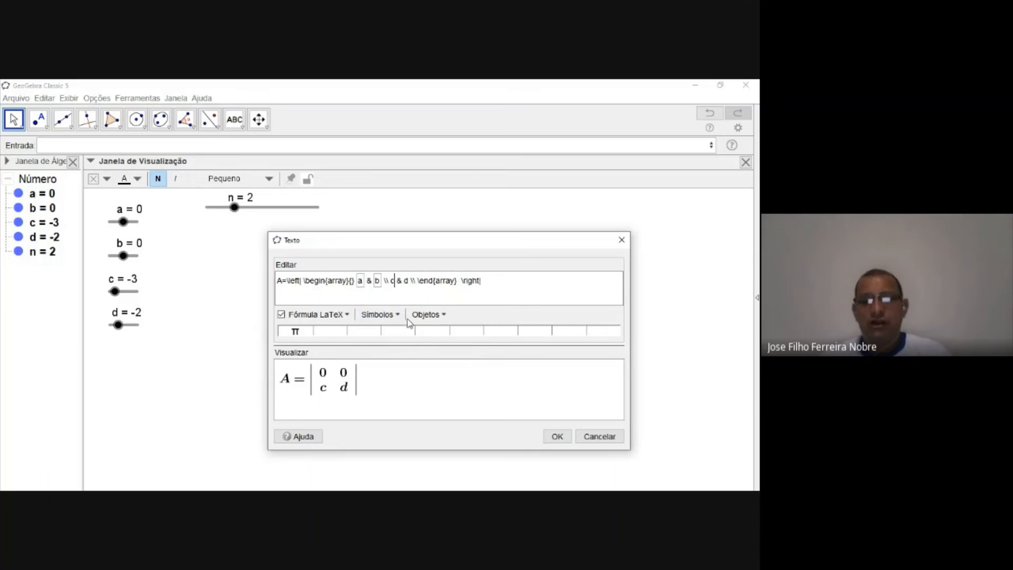
Step: Replace the second-row letters c and d with linked slider objects c and d, and create the text
key("BackSpace")
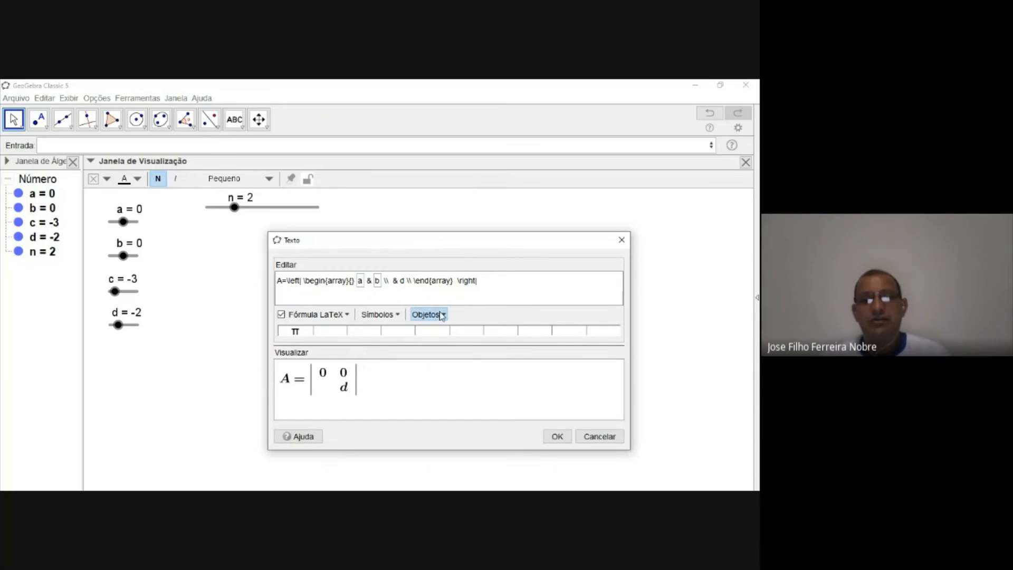
left_click(427, 314)
left_click(417, 365)
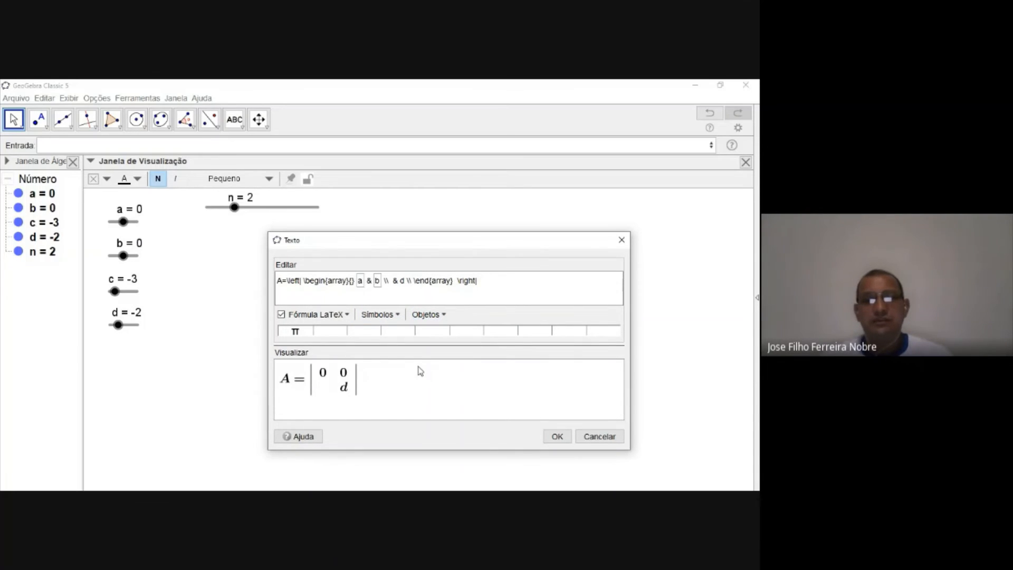
key("BackSpace")
left_click(443, 316)
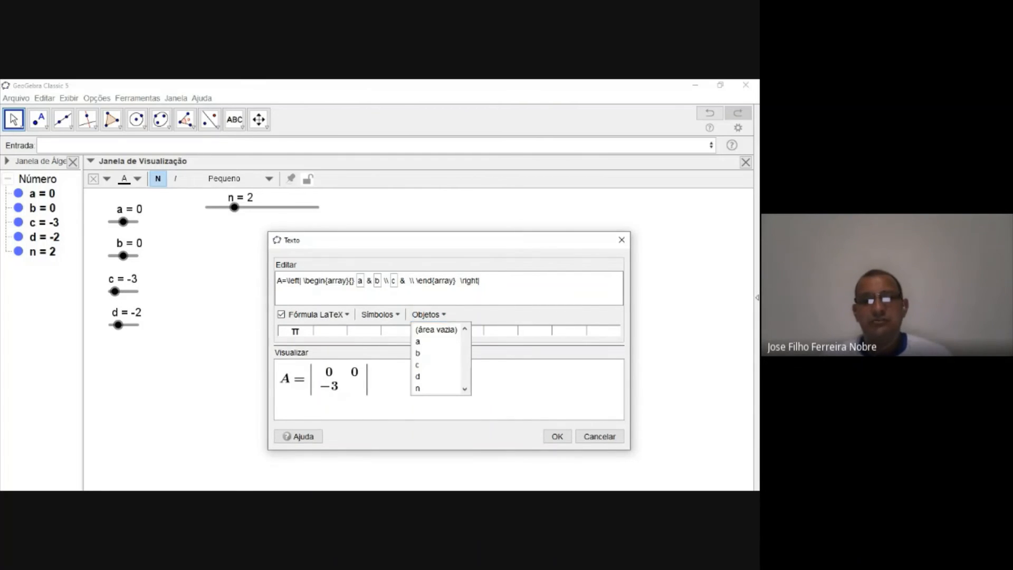
left_click(422, 376)
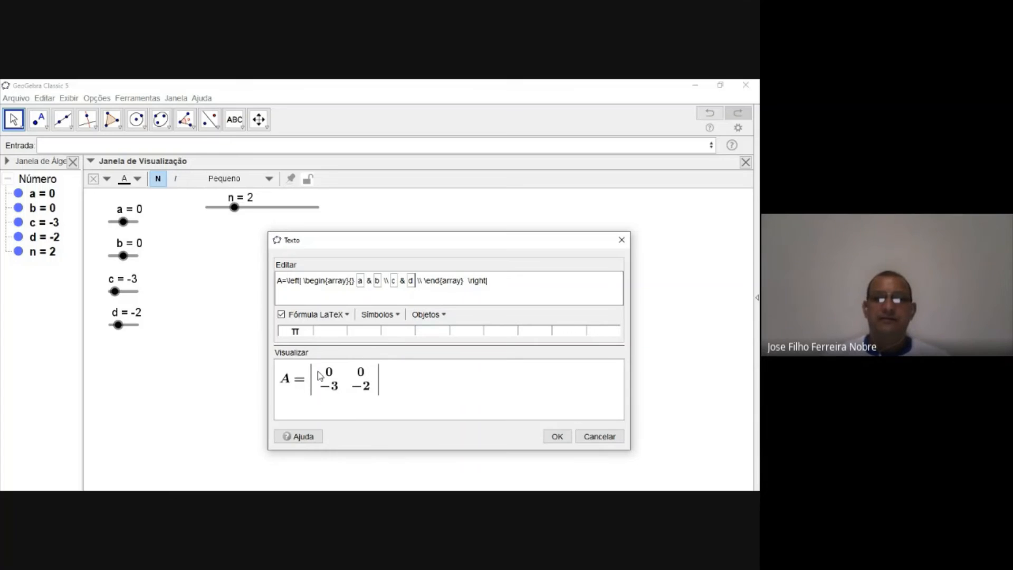
left_click(556, 435)
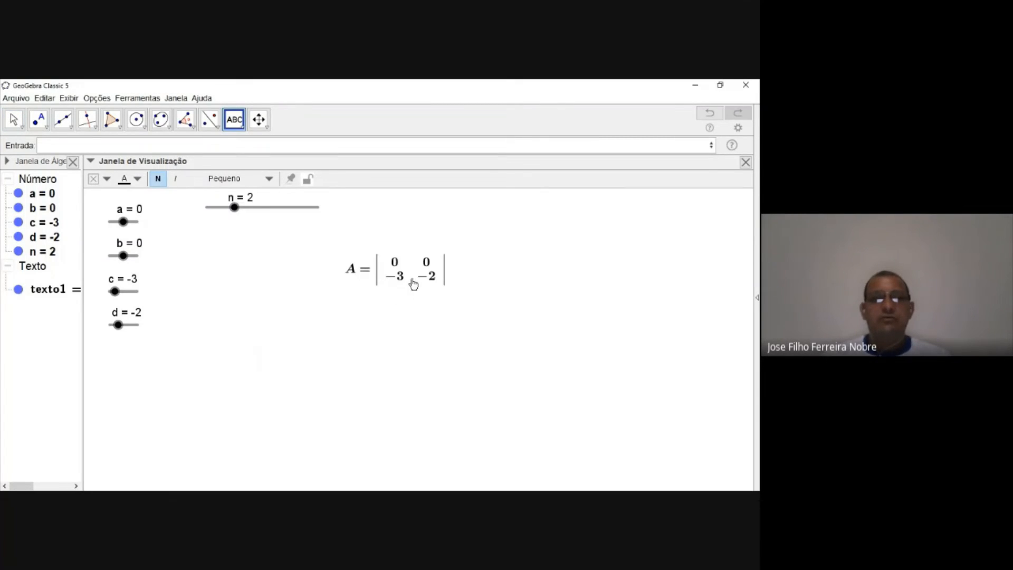
Step: Reposition the matrix text slightly and set the sliders to a = 3, b = 2, c = 3 and d = 4
left_click(15, 121)
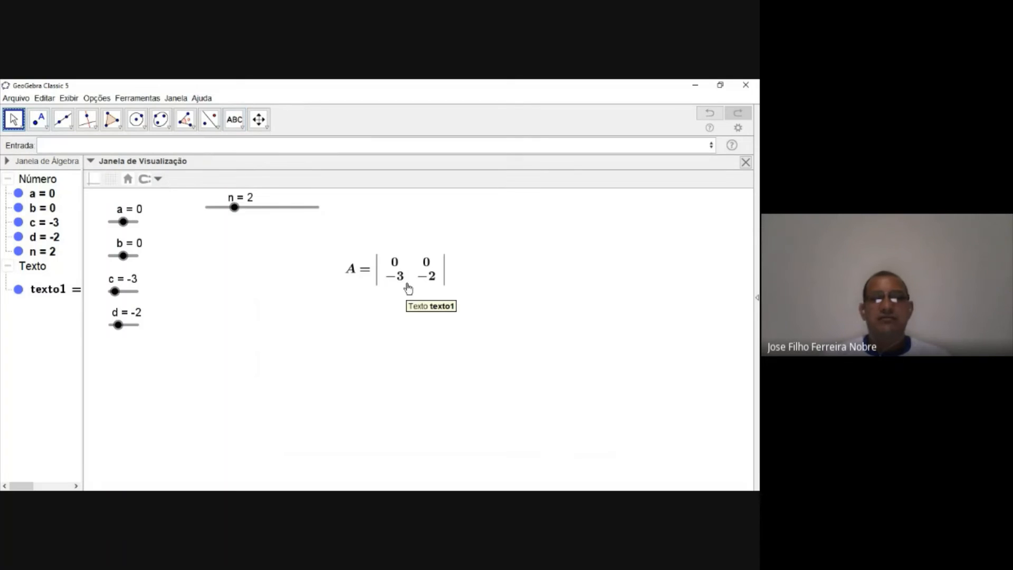
left_click_drag(406, 278, 435, 296)
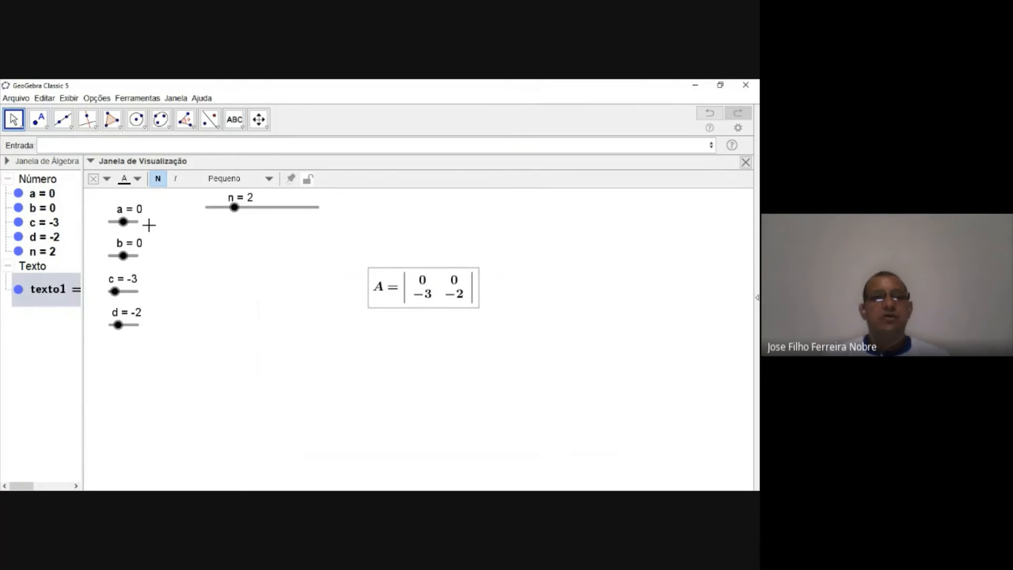
left_click_drag(124, 222, 128, 256)
left_click_drag(117, 292, 135, 332)
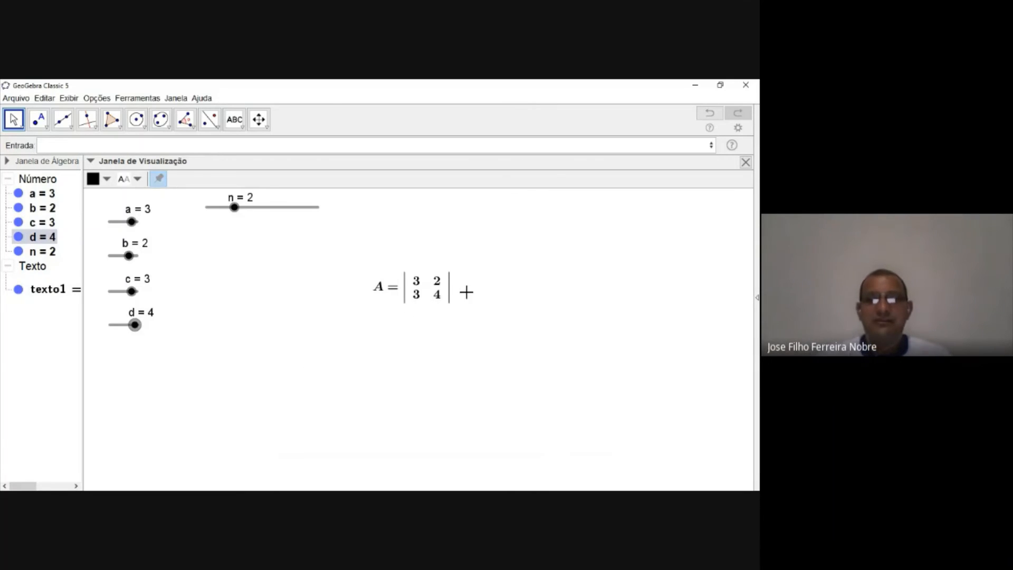
Step: Set the matrix text's font size to Muito Grande and reposition the enlarged text below slider n
left_click(431, 299)
left_click(211, 178)
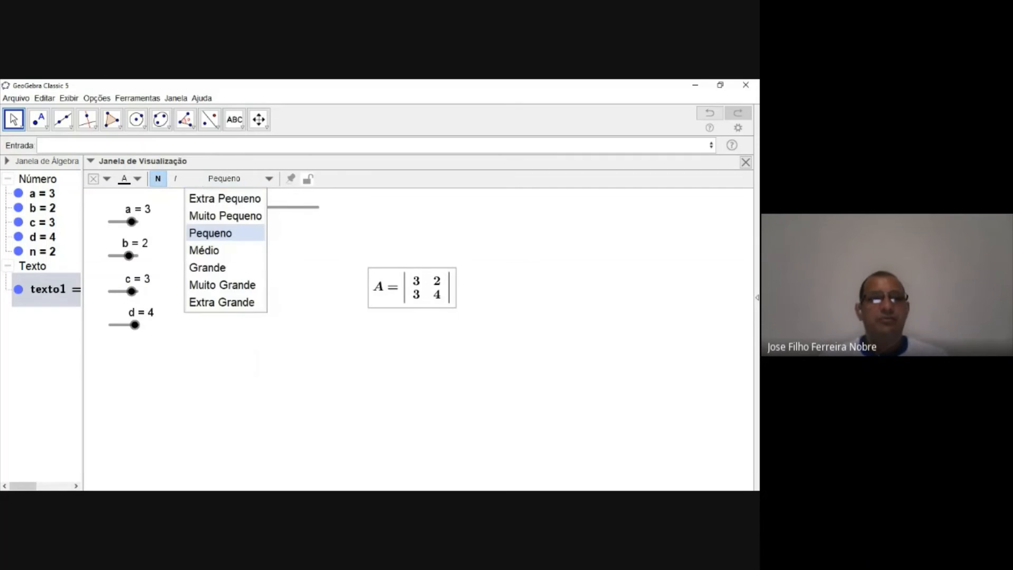
left_click(228, 284)
left_click_drag(495, 341, 429, 343)
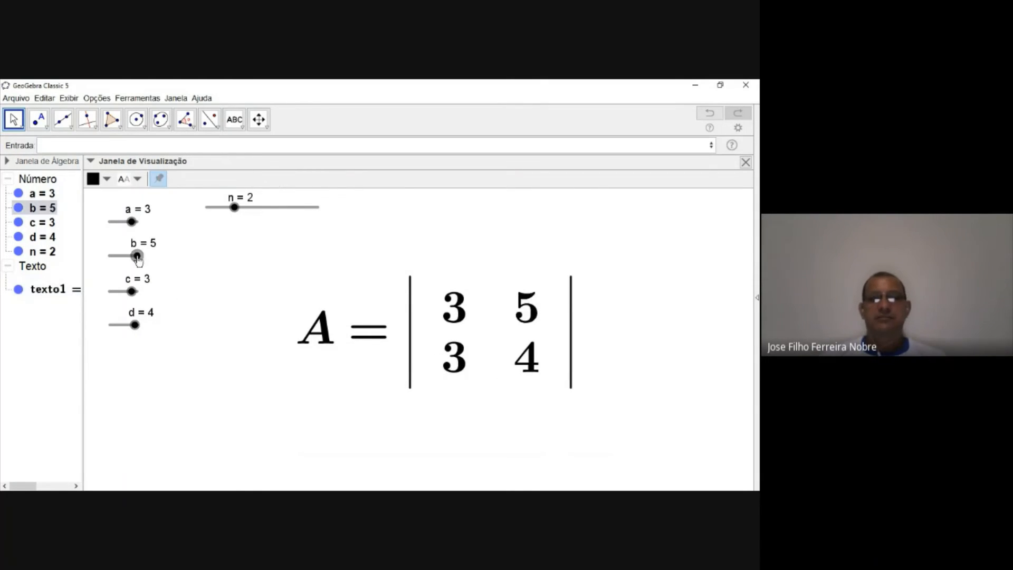
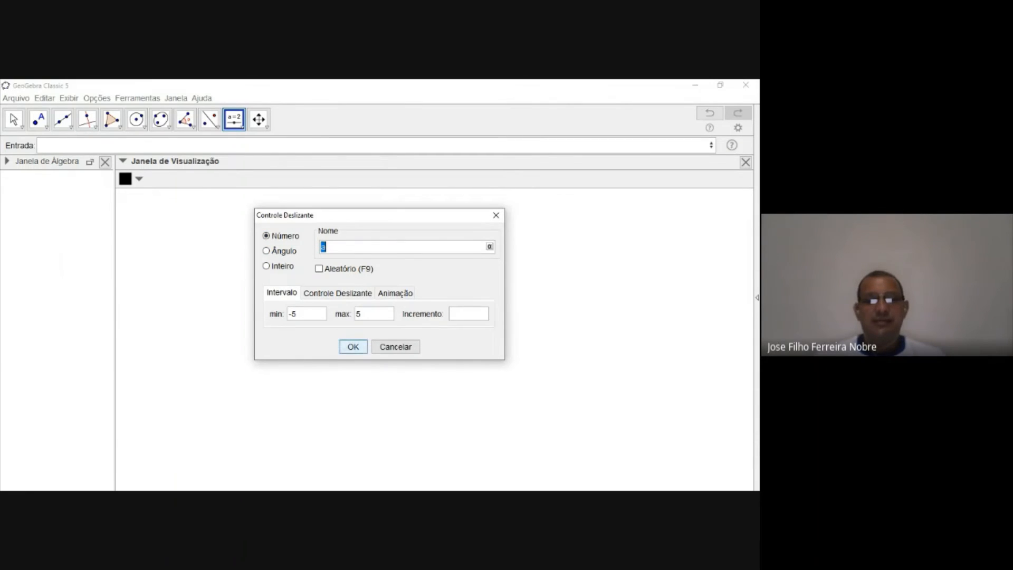
left_click(353, 347)
left_click(14, 119)
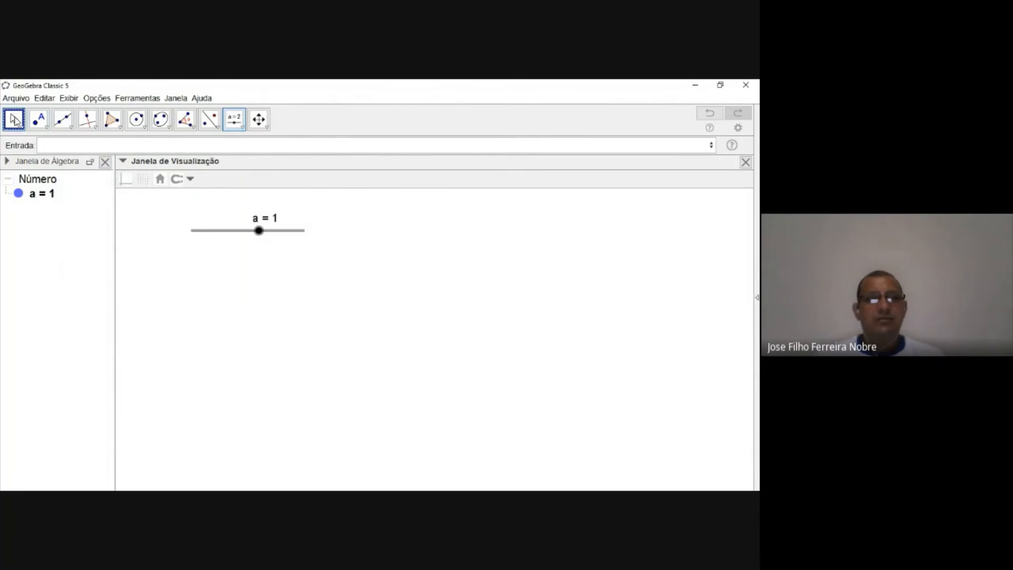
left_click(259, 231)
mouse_move(258, 232)
left_mouse_down()
mouse_move(204, 230)
mouse_move(285, 237)
mouse_move(266, 235)
left_mouse_up()
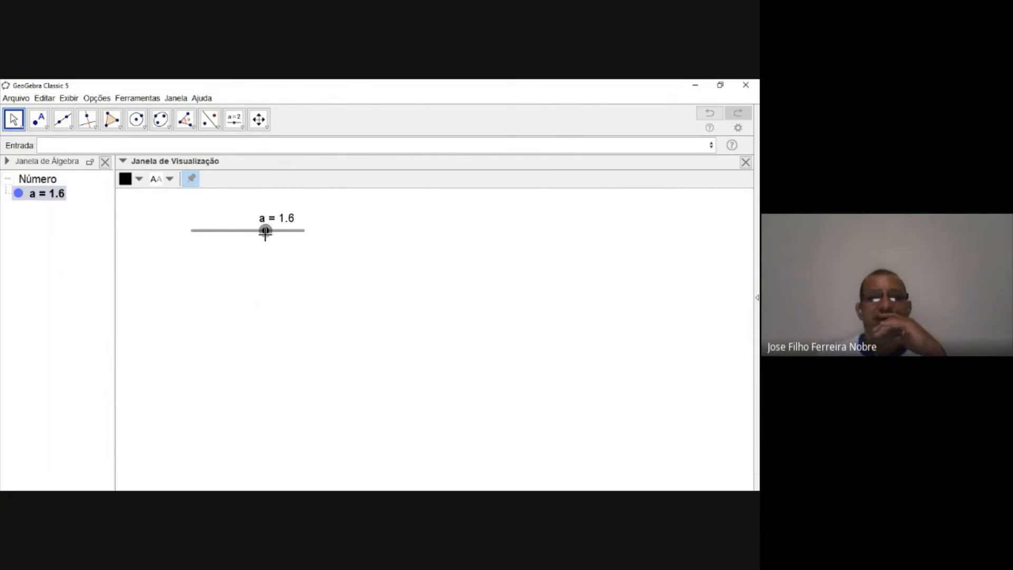
left_click_drag(267, 237, 243, 236)
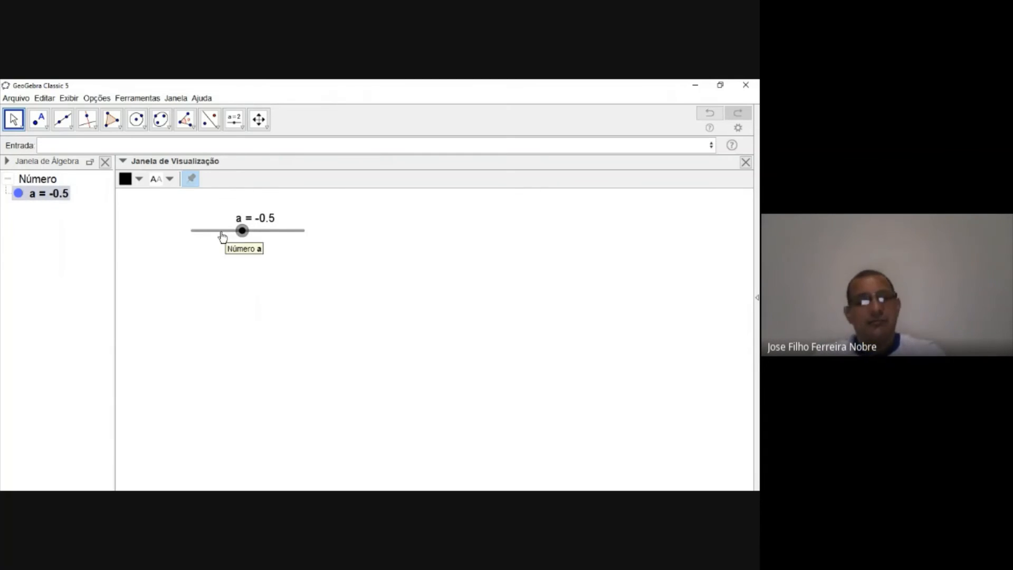
key("Delete")
Step: Create a number slider a ranging from -5 to 5 with an increment of 0.1 in the graphics view's upper-left area
left_click(233, 120)
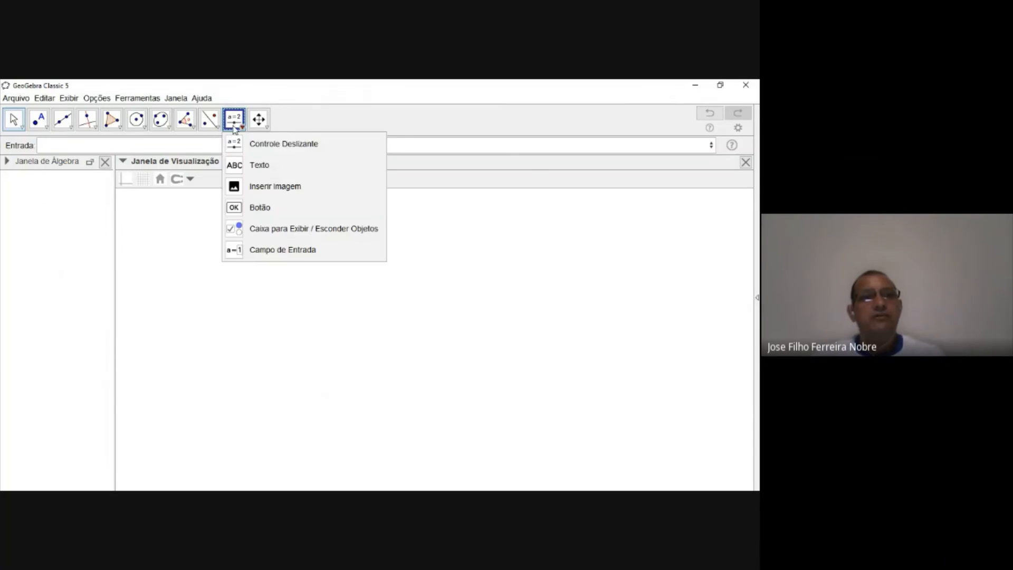
left_click(280, 143)
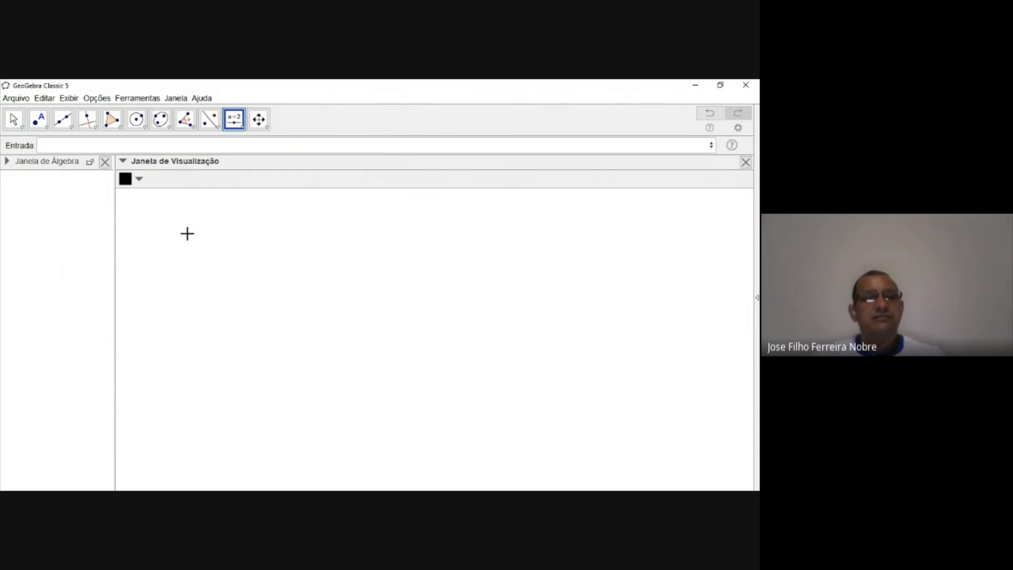
left_click(186, 234)
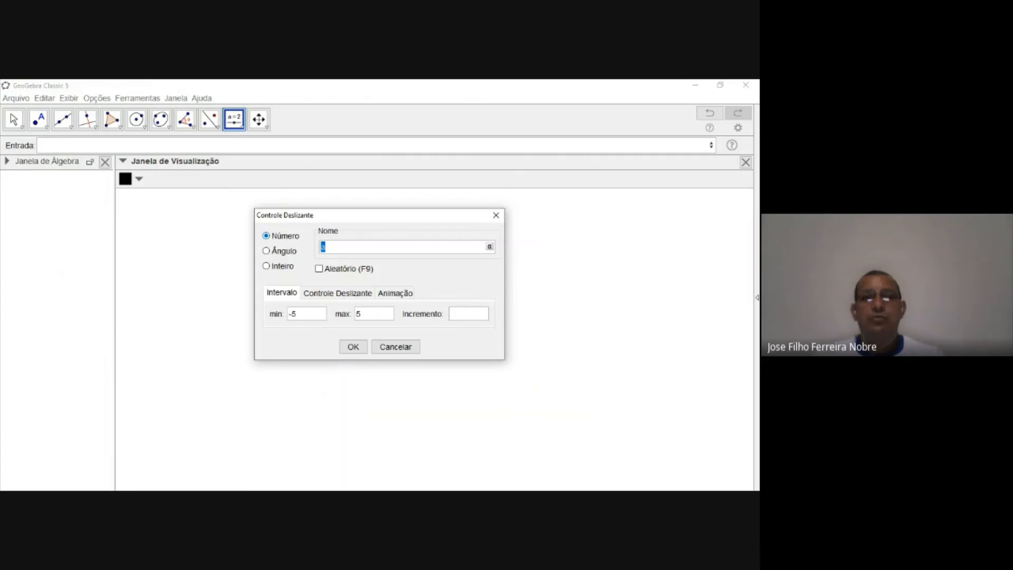
left_click_drag(297, 314, 292, 314)
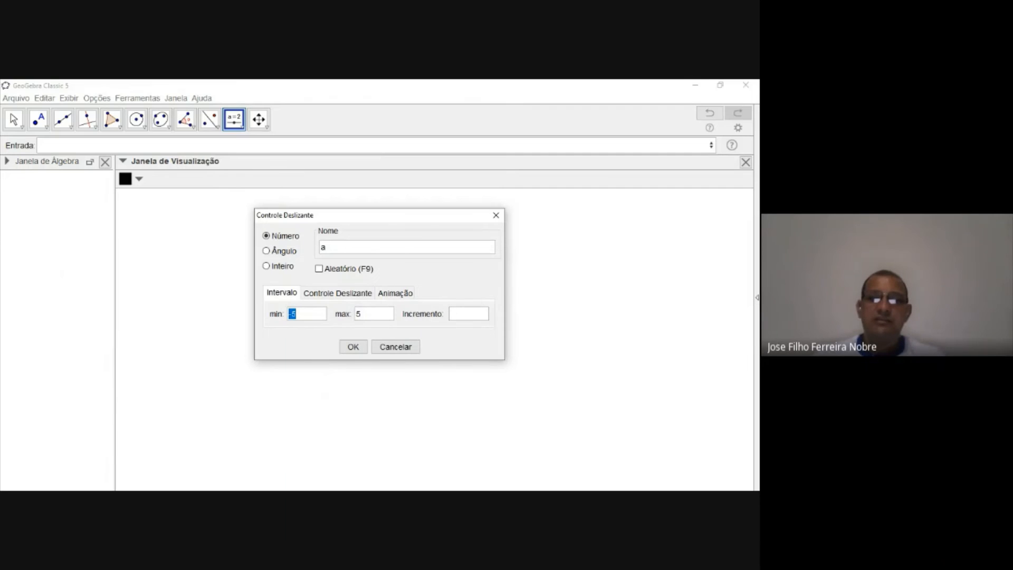
left_click(298, 314)
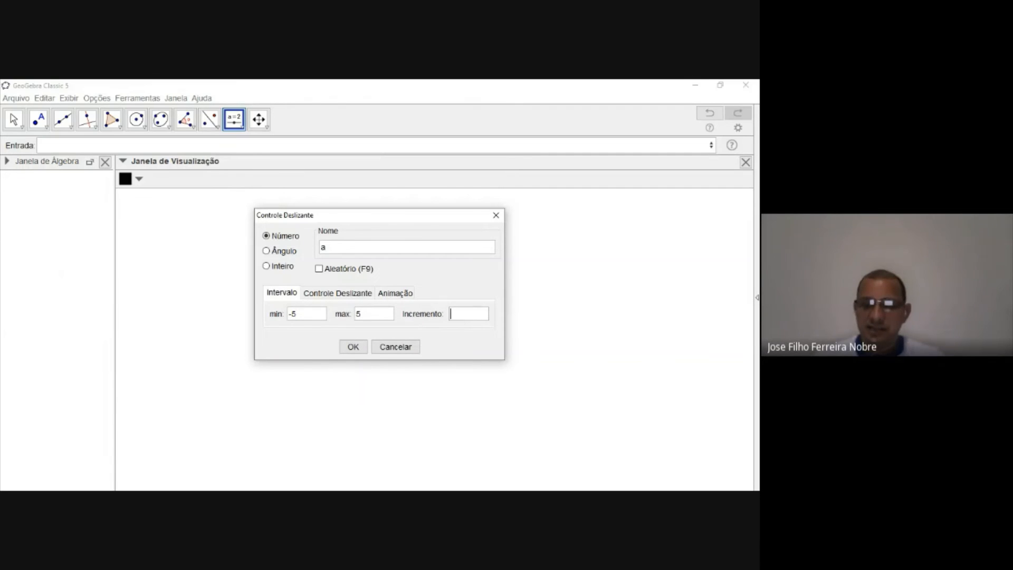
type("1")
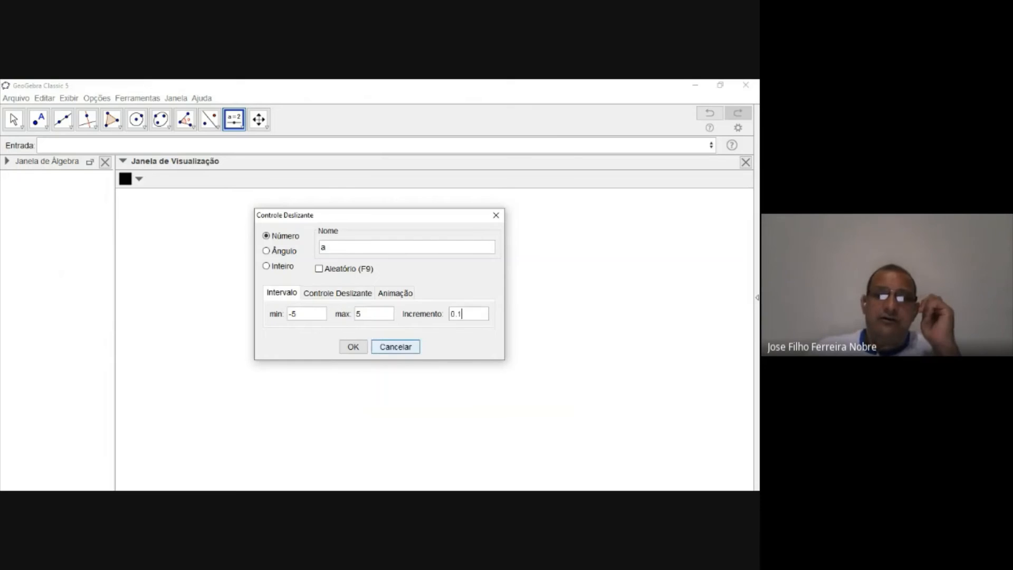
left_click(352, 347)
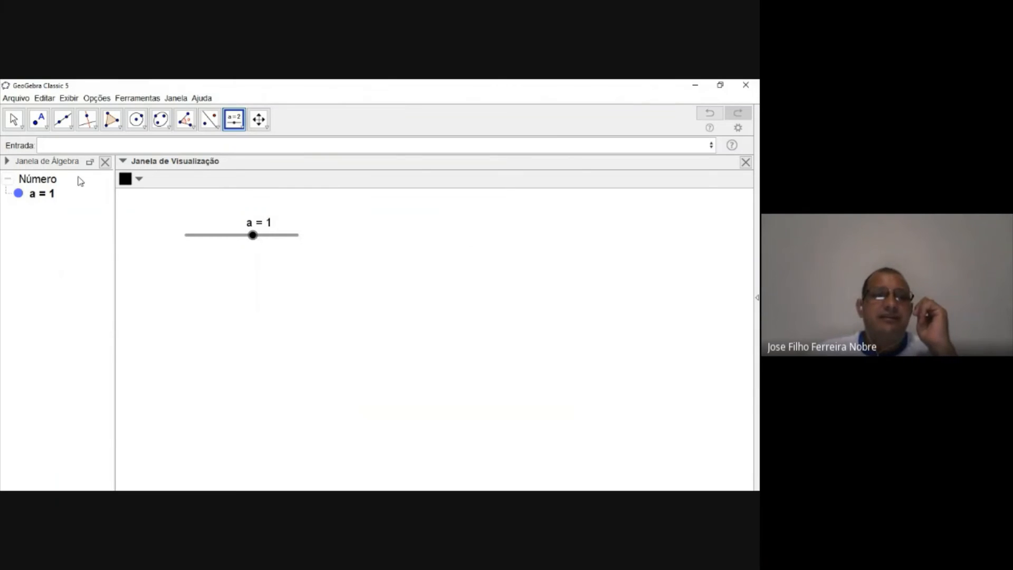
Step: Create a number slider b below slider a, ranging from -5 to 5 with an increment of 0.1
left_click(189, 298)
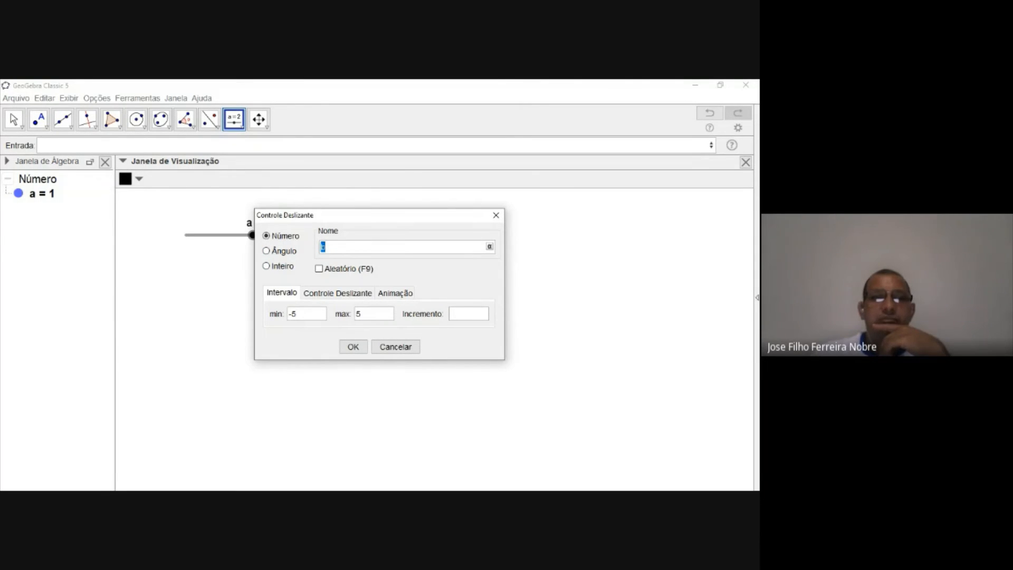
left_click(468, 314)
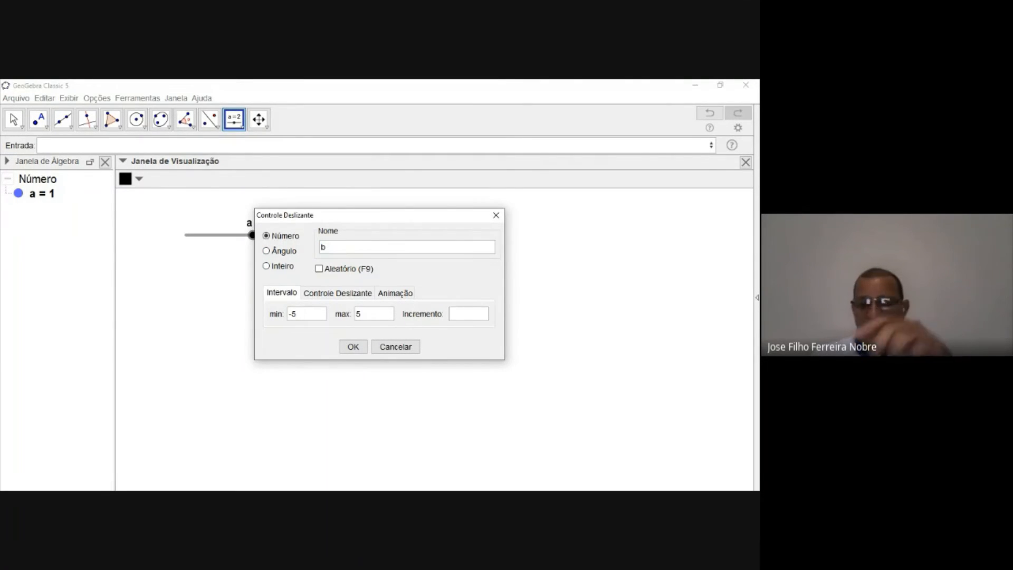
type("0.1")
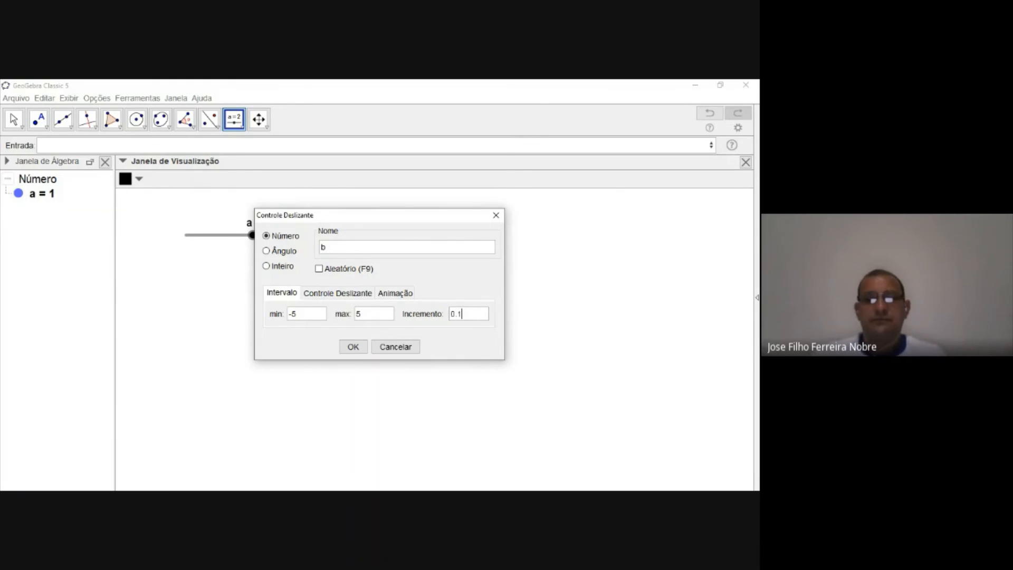
left_click(353, 346)
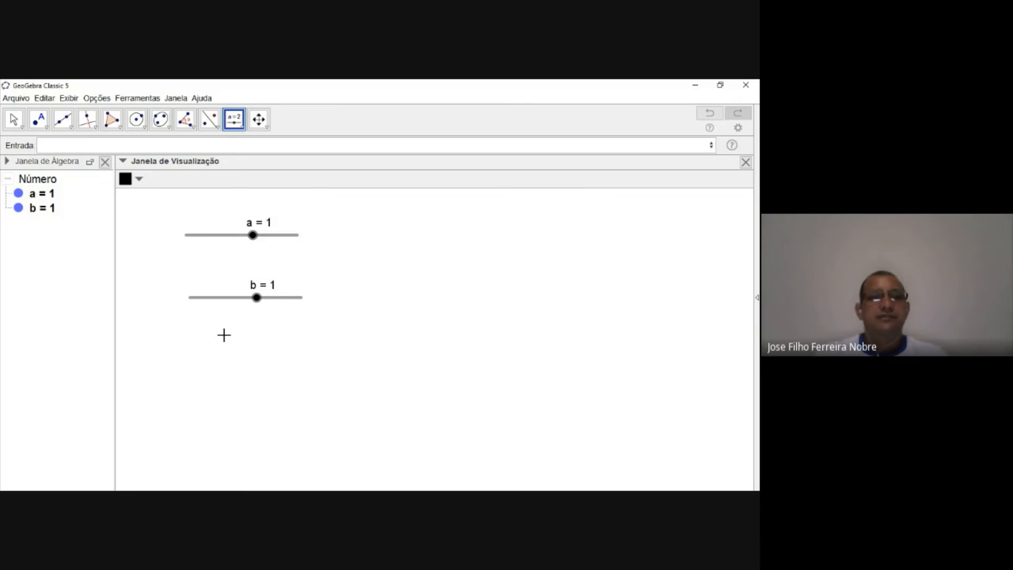
Step: Create number sliders c beside a and d beside b, each ranging from -5 to 5 with an increment of 0.1
left_click(365, 231)
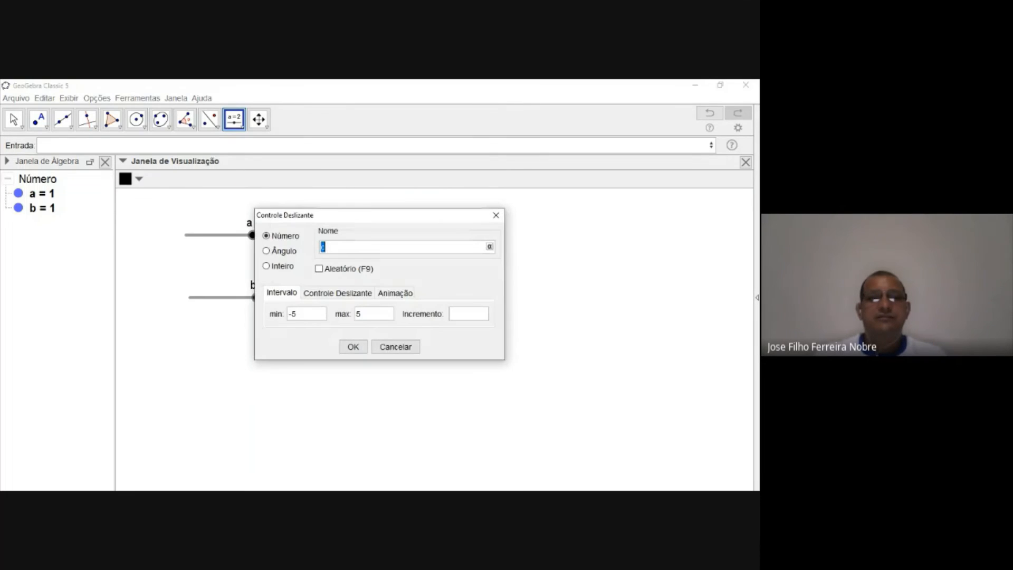
left_click(468, 313)
type("0.1")
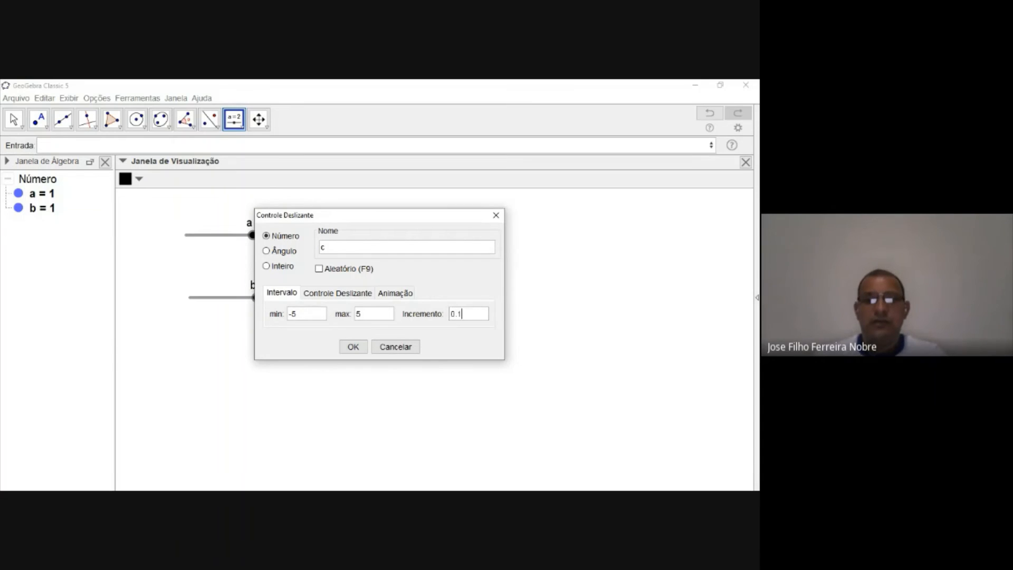
left_click(353, 347)
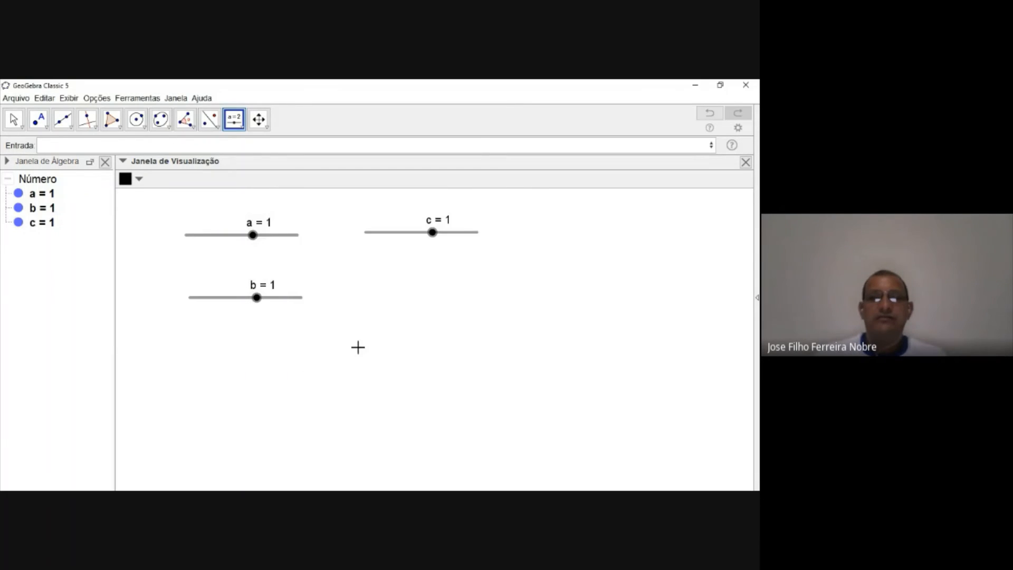
left_click(382, 295)
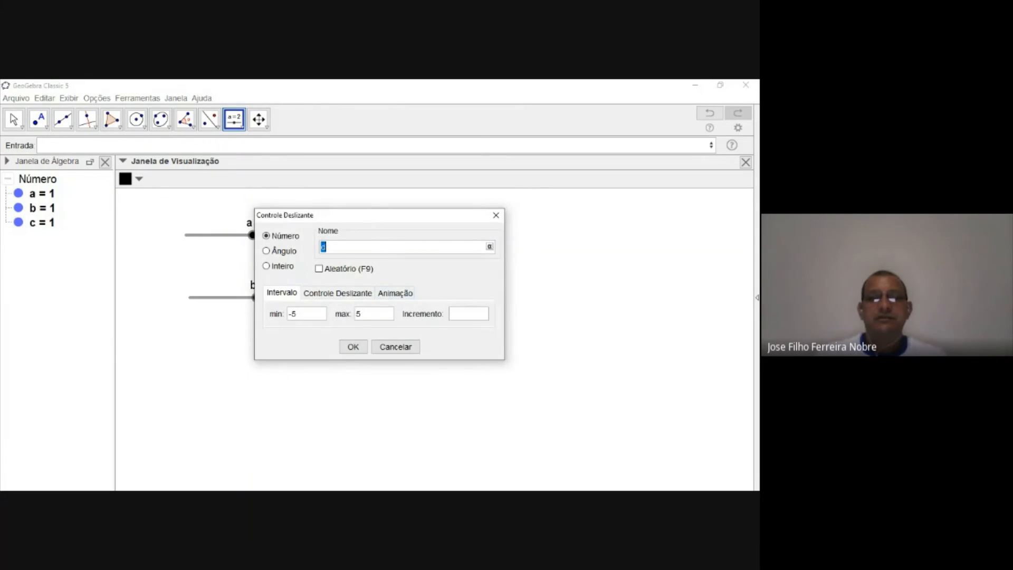
left_click(469, 314)
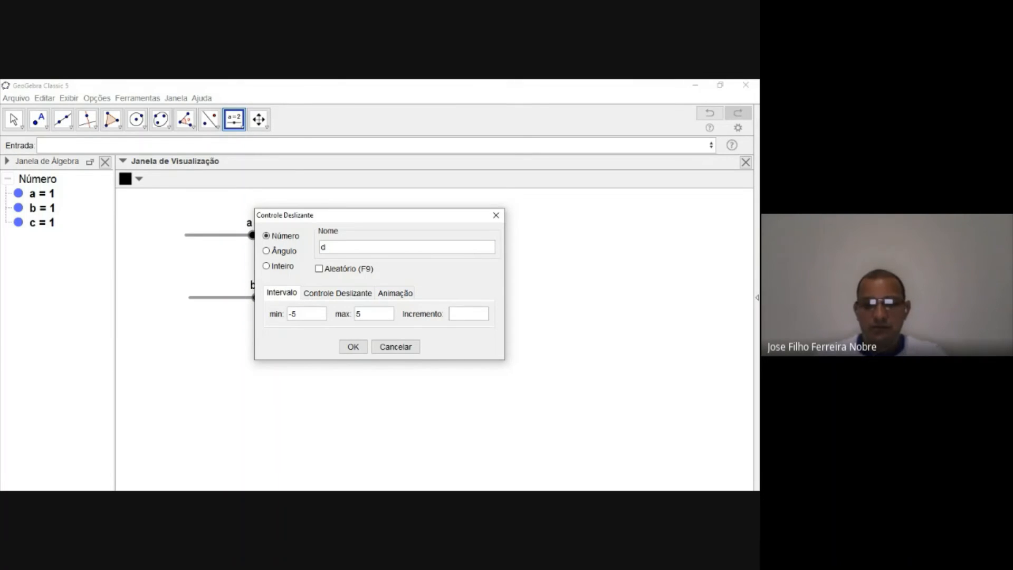
type("0.01")
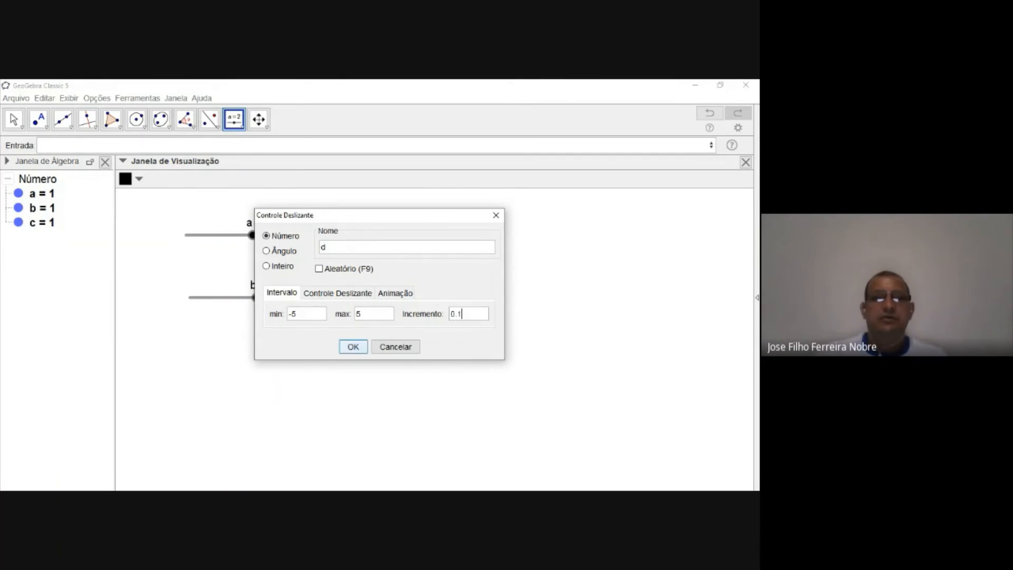
left_click(353, 347)
Step: Set the sliders to a = -1.1, b = -1.1, c = -0.7 and d = -0.9, and move c and d closer to a and b
left_click(13, 119)
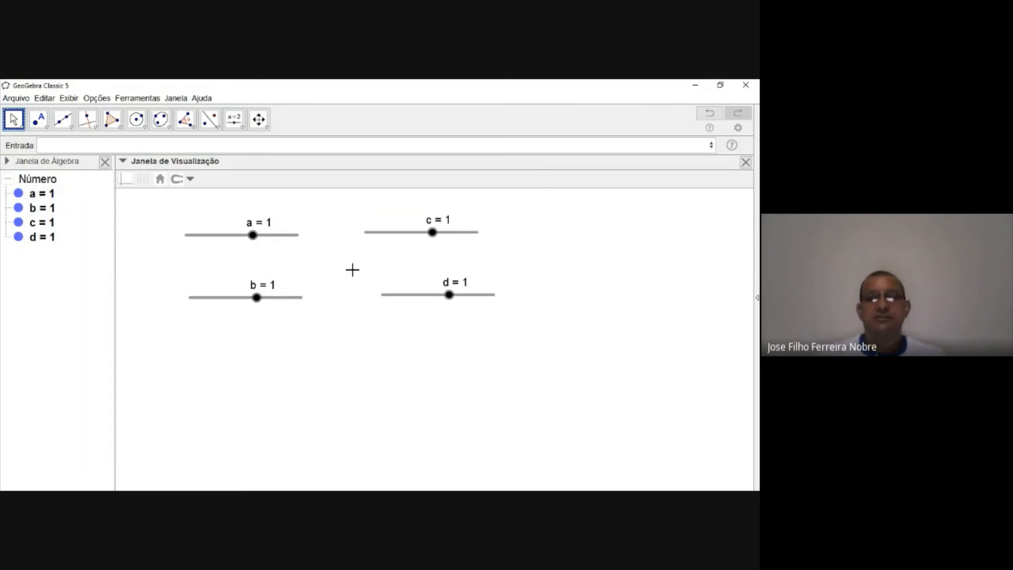
mouse_move(432, 236)
left_mouse_down()
mouse_move(399, 235)
mouse_move(446, 237)
mouse_move(414, 232)
left_mouse_up()
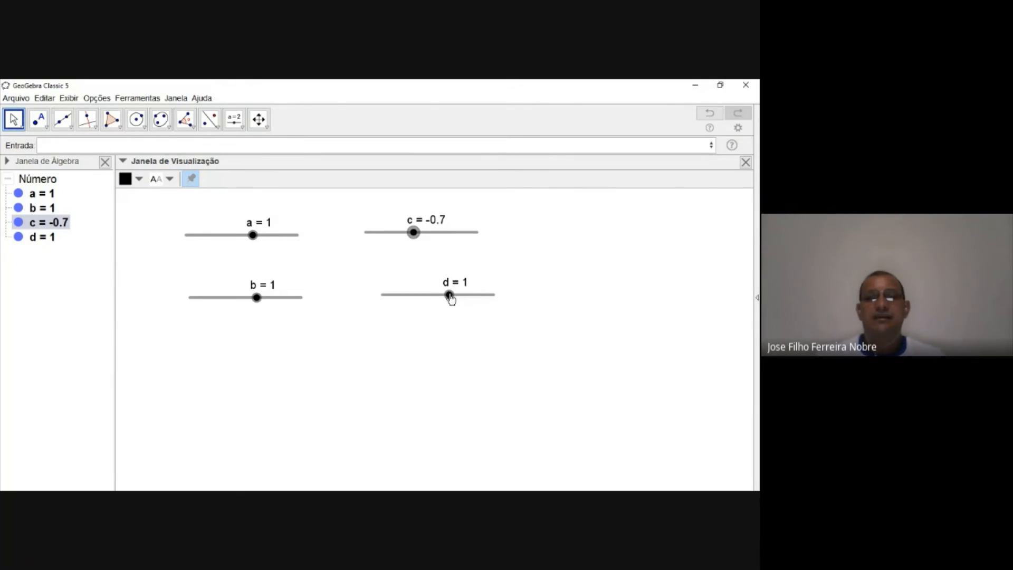
mouse_move(448, 296)
left_mouse_down()
mouse_move(417, 298)
mouse_move(428, 296)
left_mouse_up()
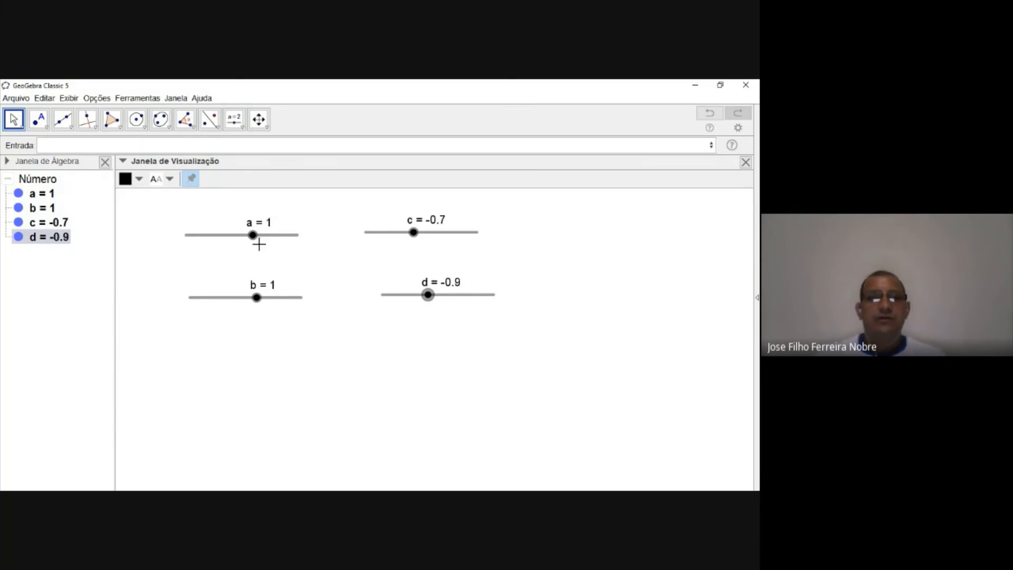
left_click_drag(258, 242, 226, 249)
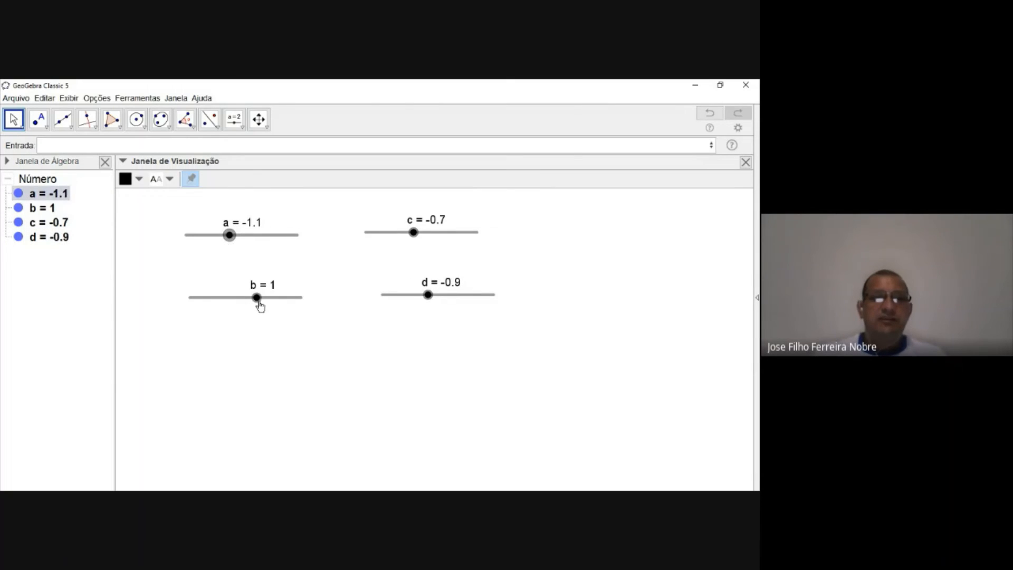
left_click_drag(258, 302, 233, 298)
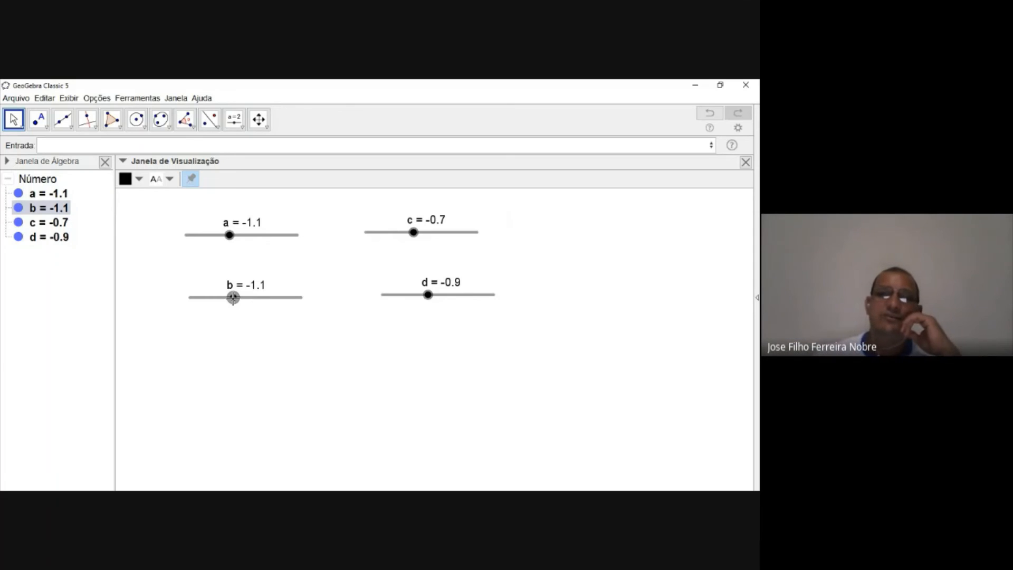
left_click_drag(384, 235, 339, 238)
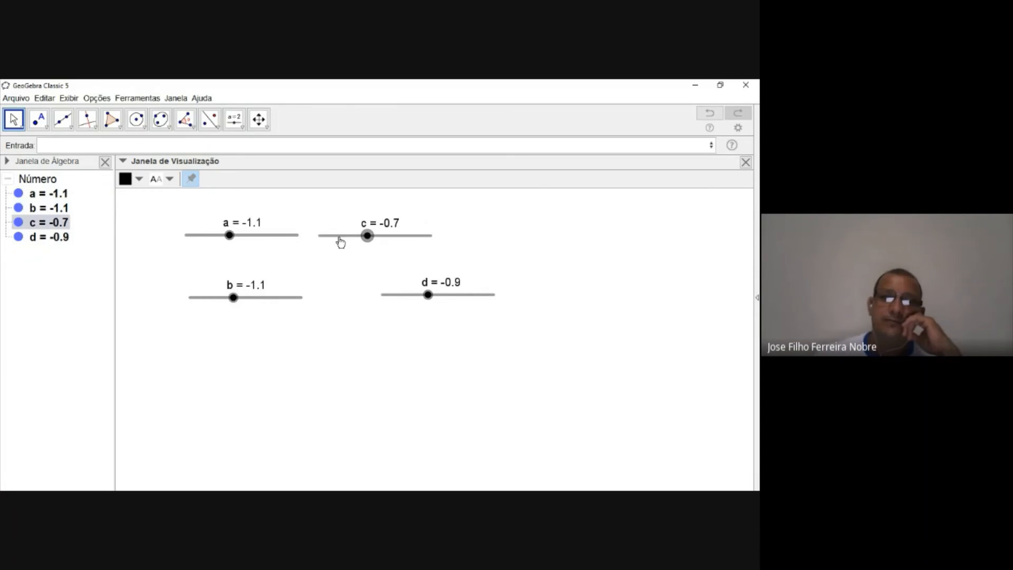
left_click_drag(398, 299, 349, 300)
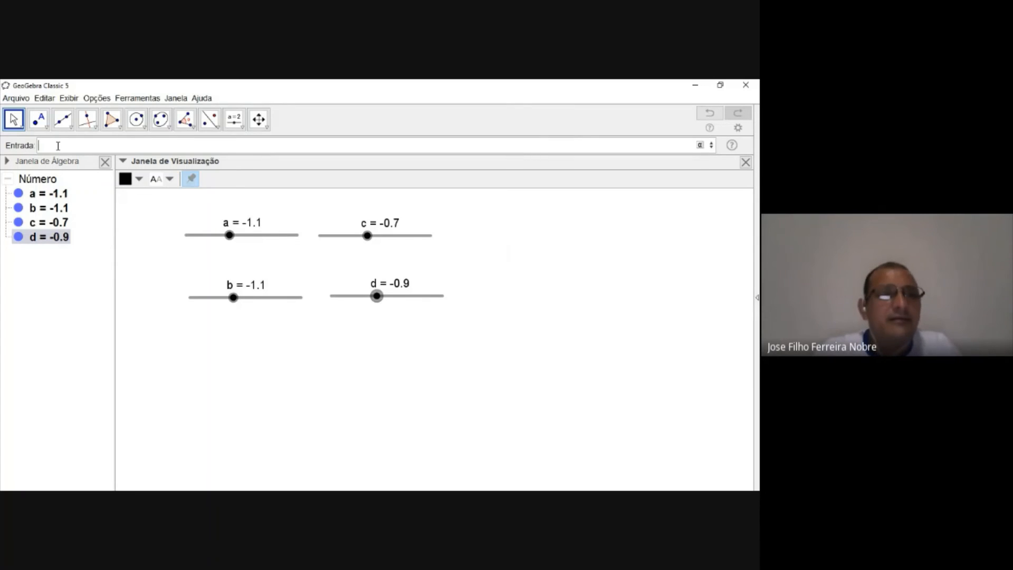
Step: Define N_a as the numerator of slider a with N_a=Numerador(a)
type("n")
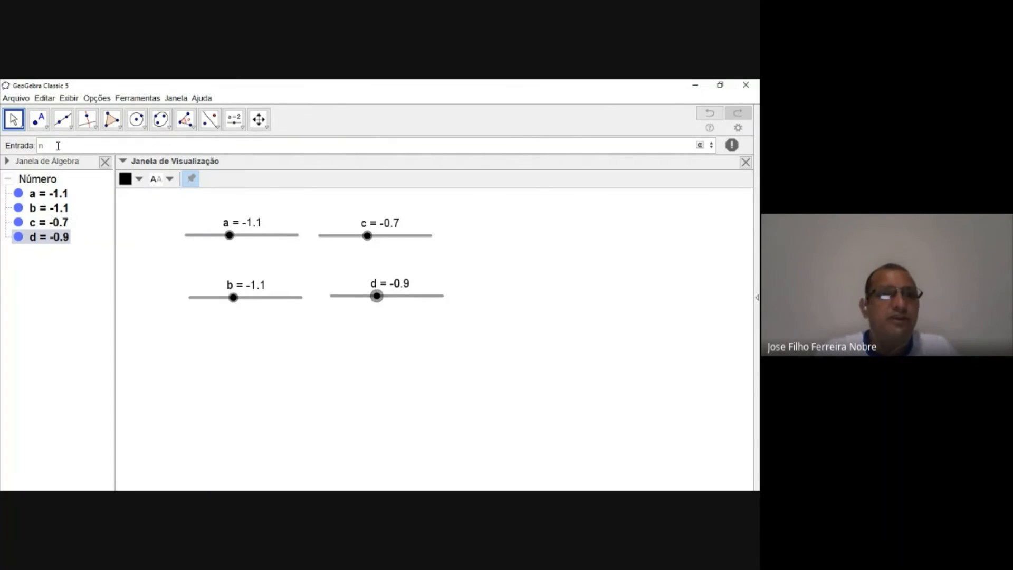
key("BackSpace")
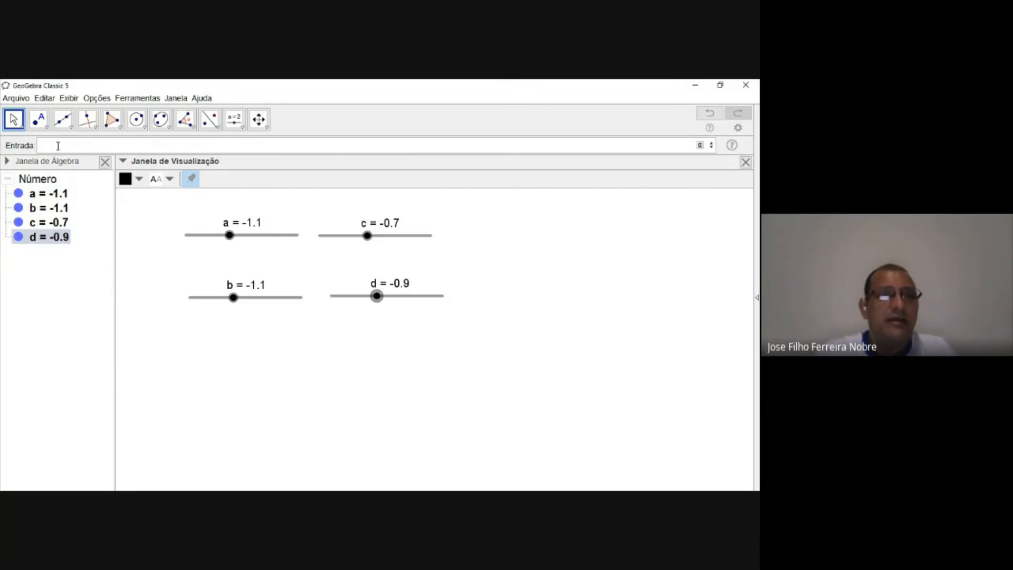
type("N_a=")
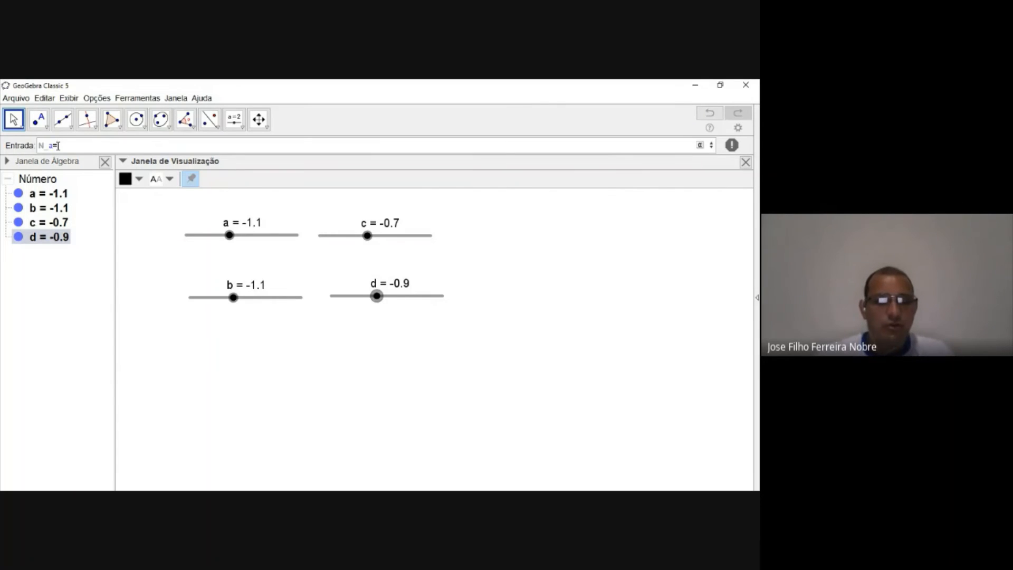
type("num")
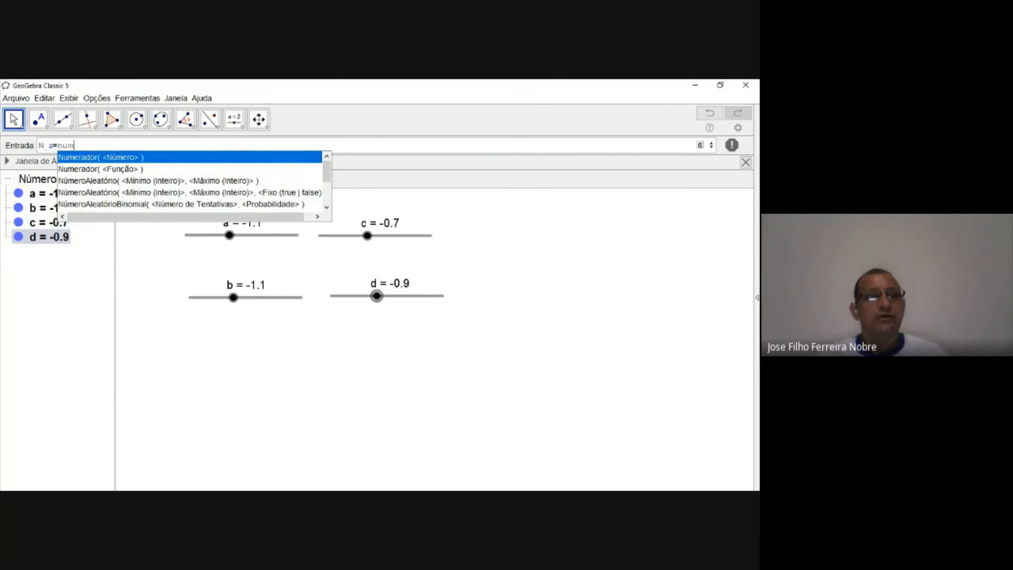
key("Return")
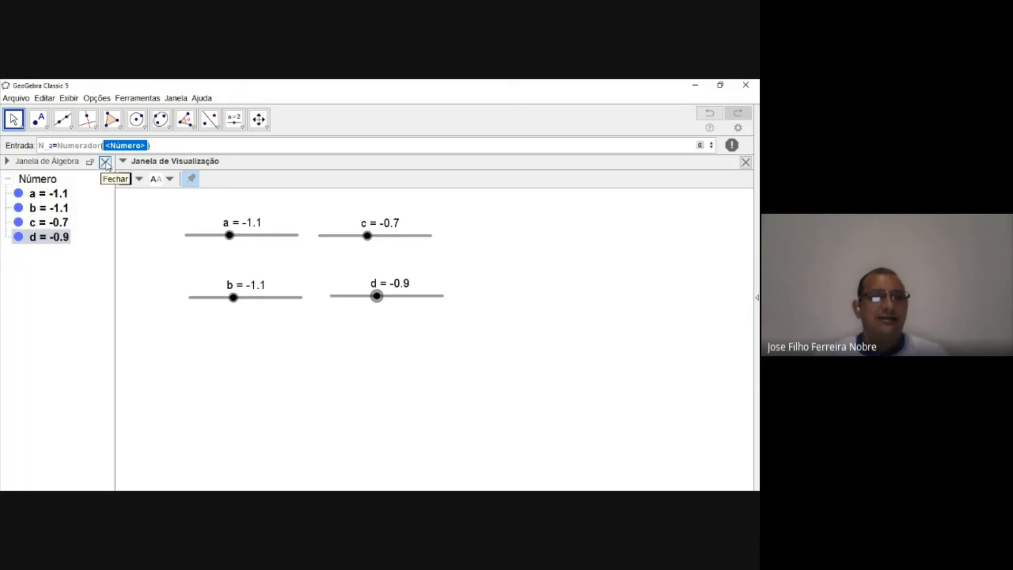
type("a")
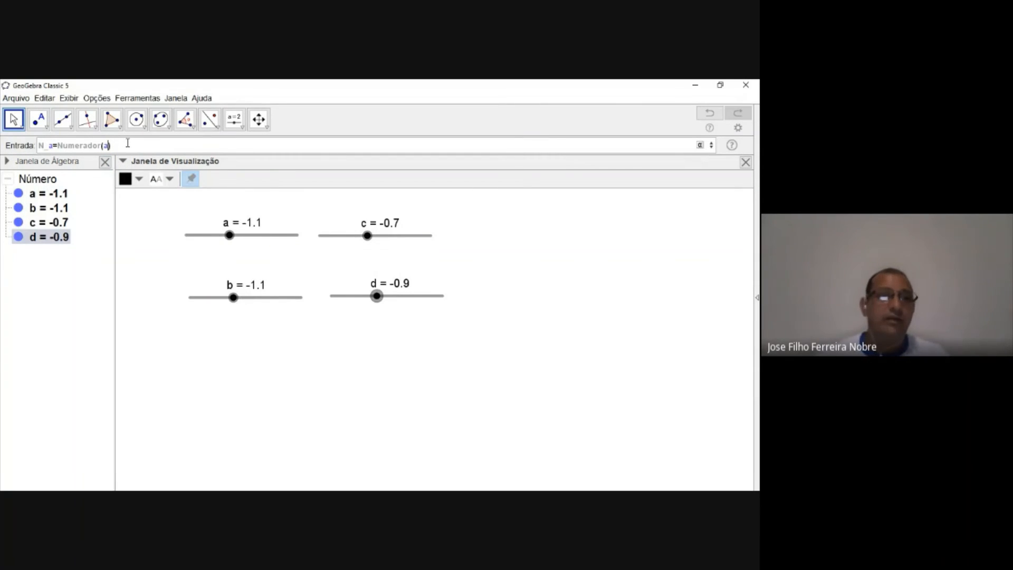
key("Return")
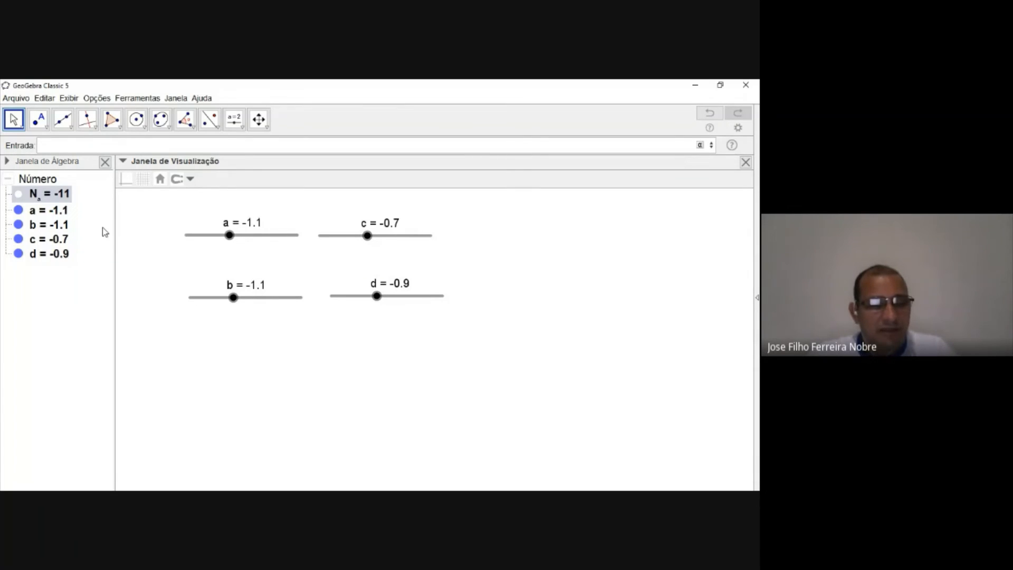
Step: Define D_a as the denominator of slider a with D_a=Denominador(a)
type("D_a=")
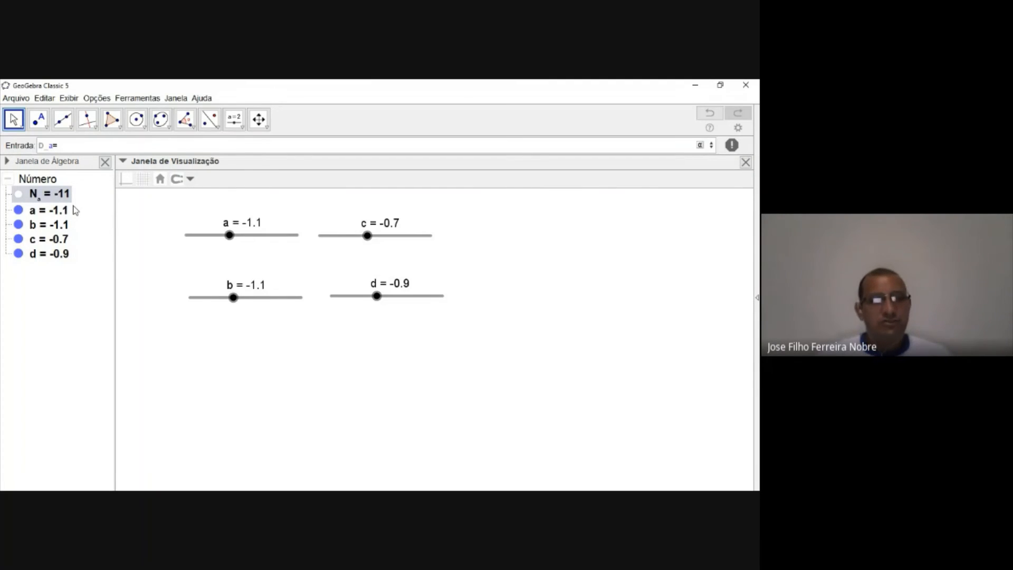
type("den")
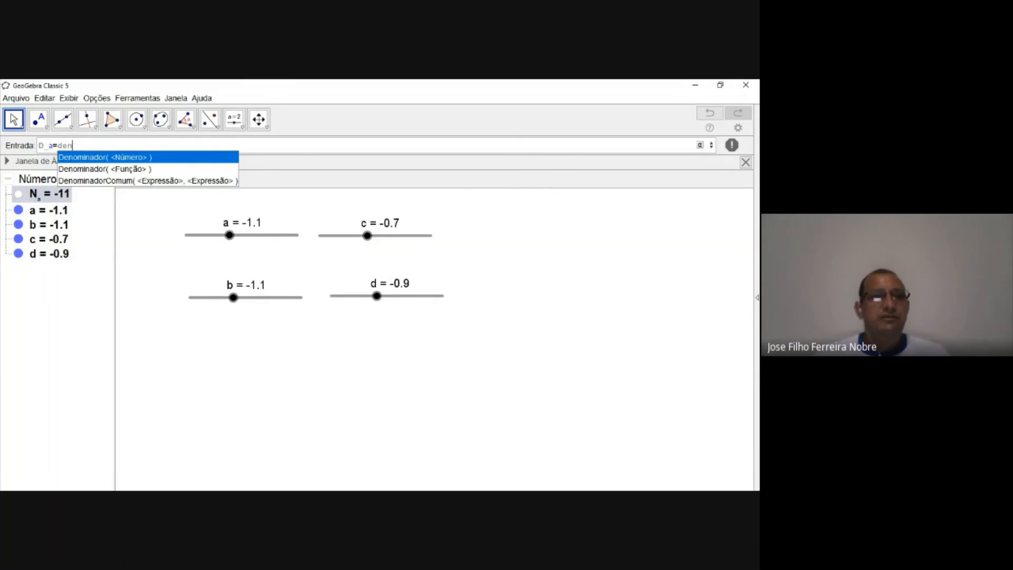
left_click(100, 157)
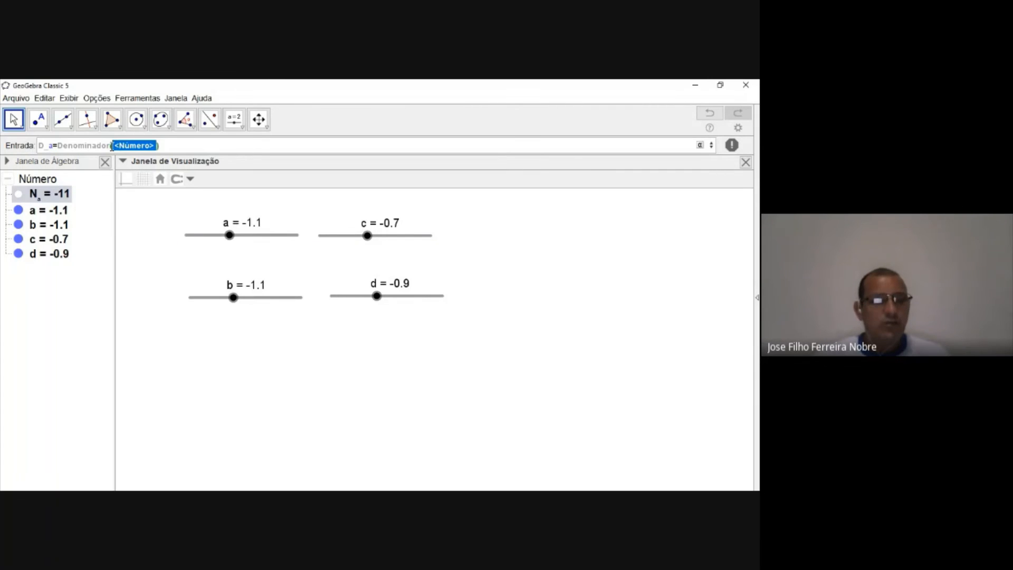
type("a")
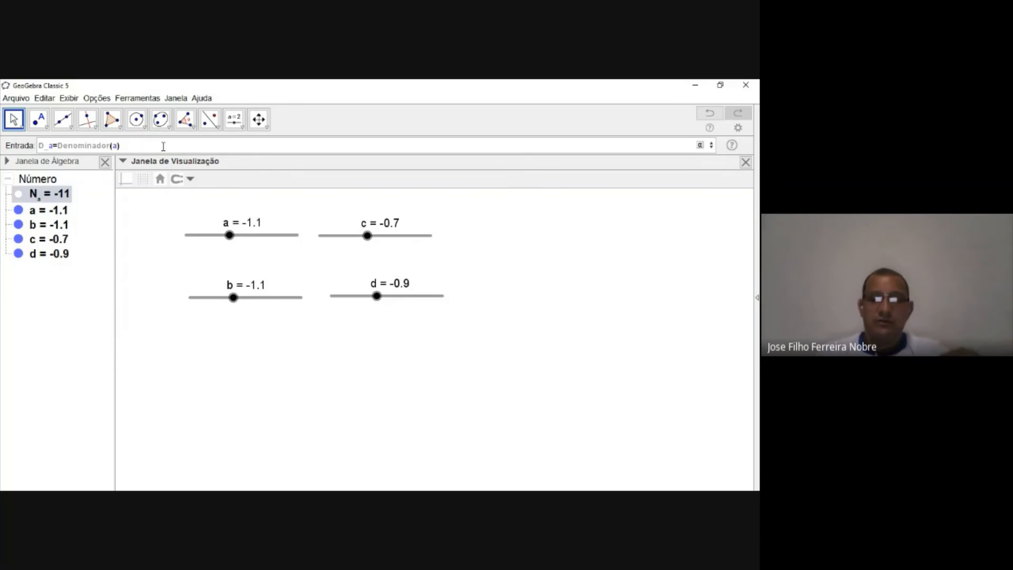
key("Return")
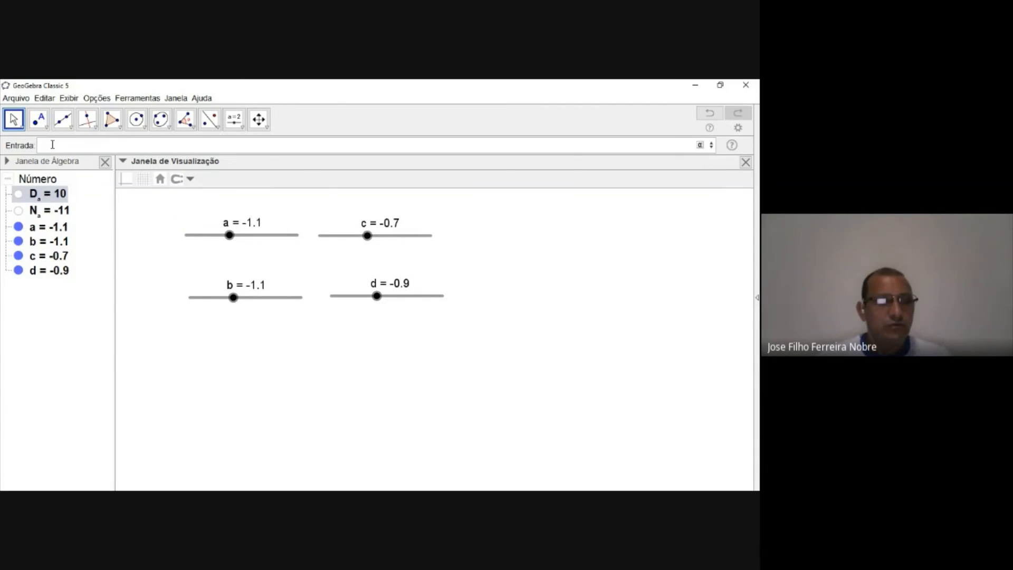
Step: Define D_c as the denominator of slider c with D_c=Denominador(c)
type("D_c=")
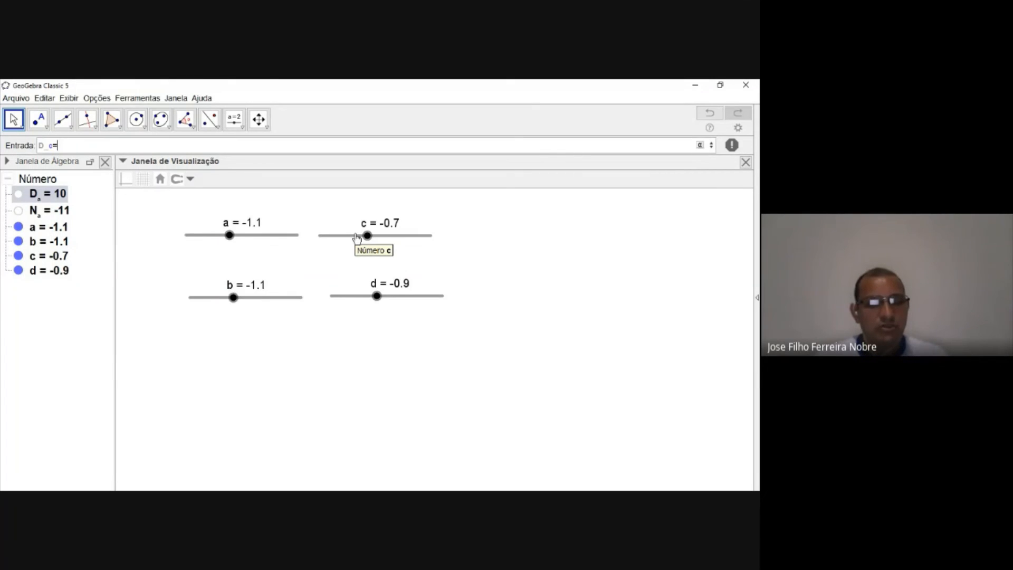
type("den")
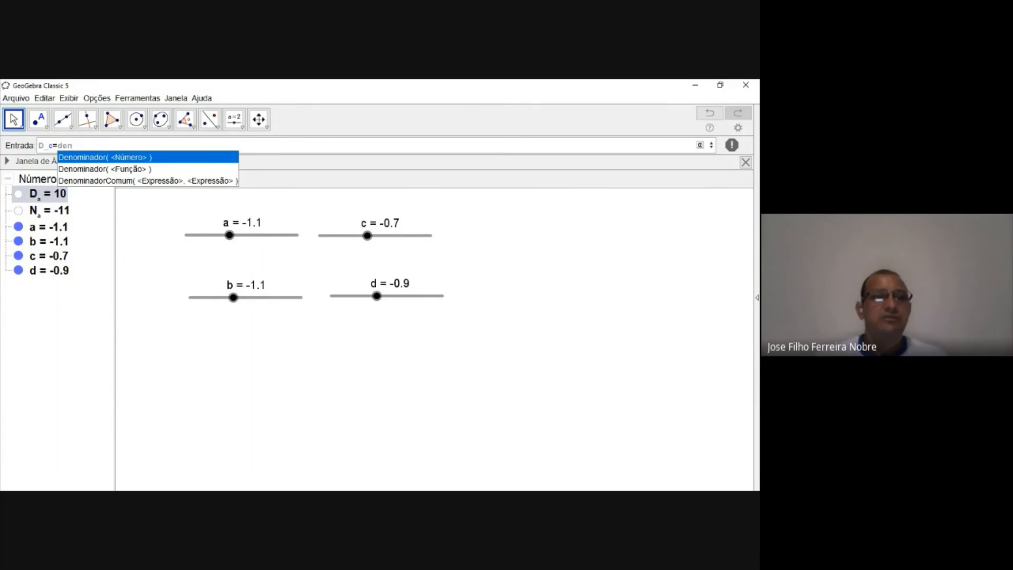
left_click(89, 157)
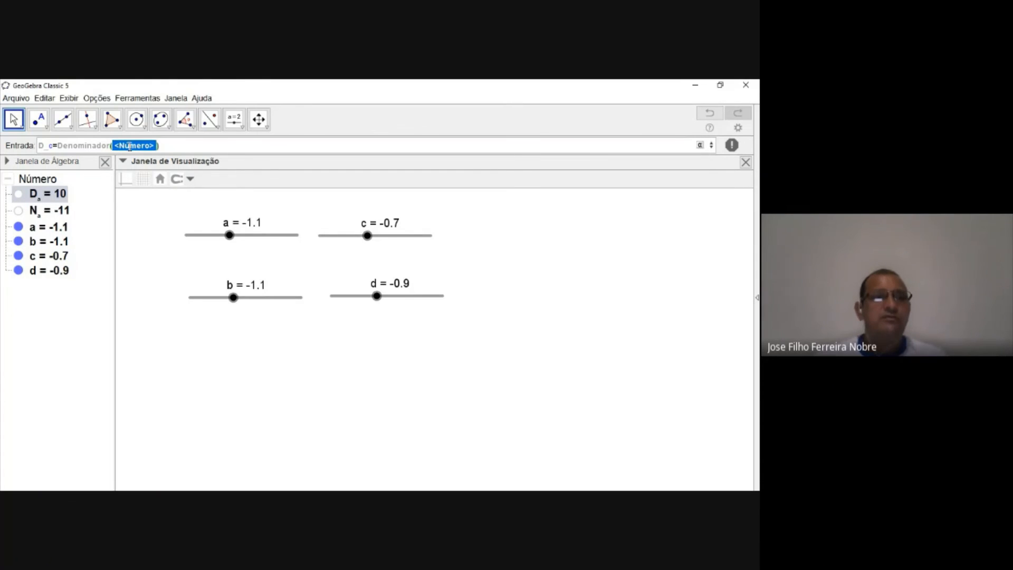
type("c")
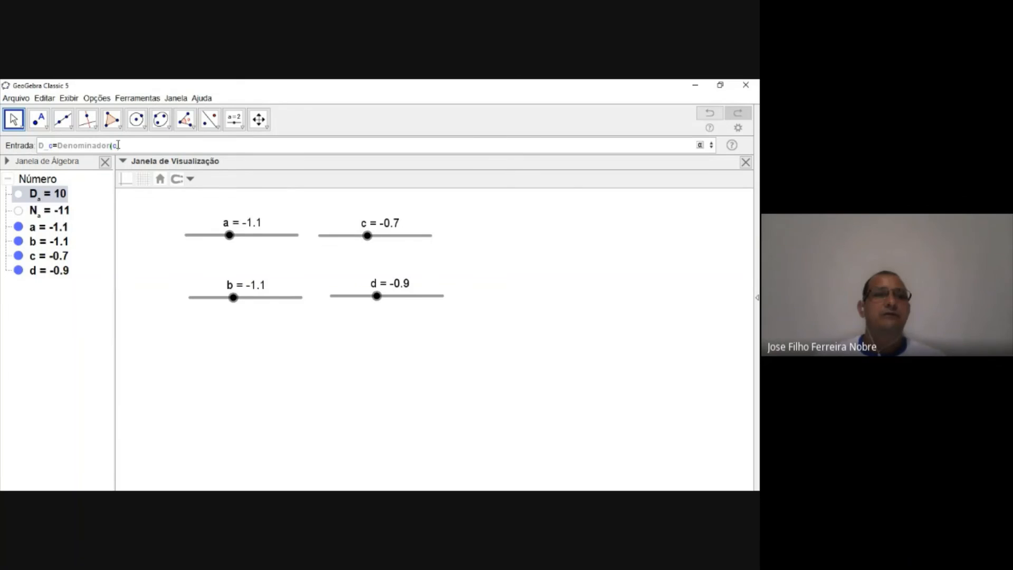
key("Return")
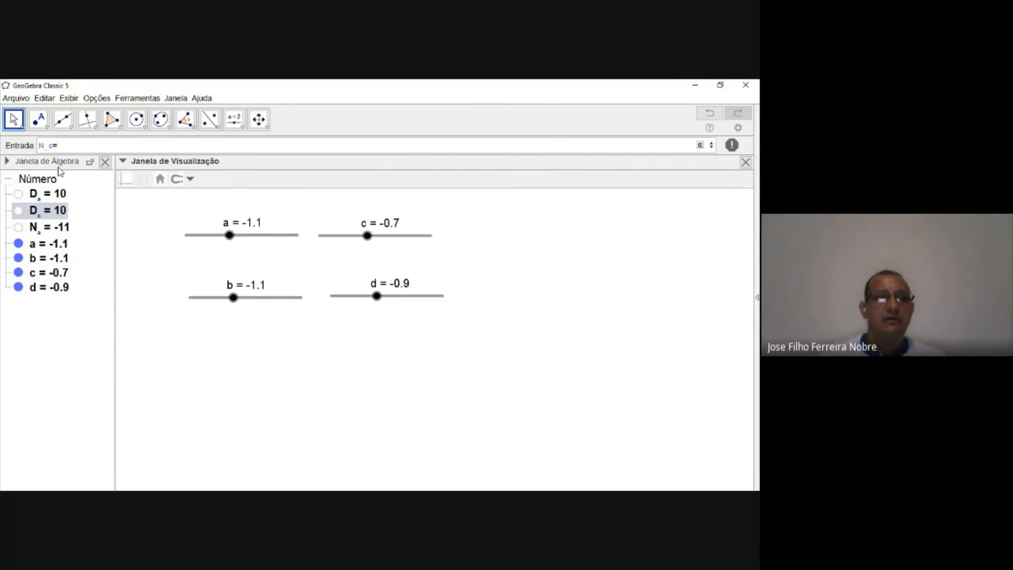
Step: Define N_c as the numerator of slider c with N_c=Numerador(c)
type("me")
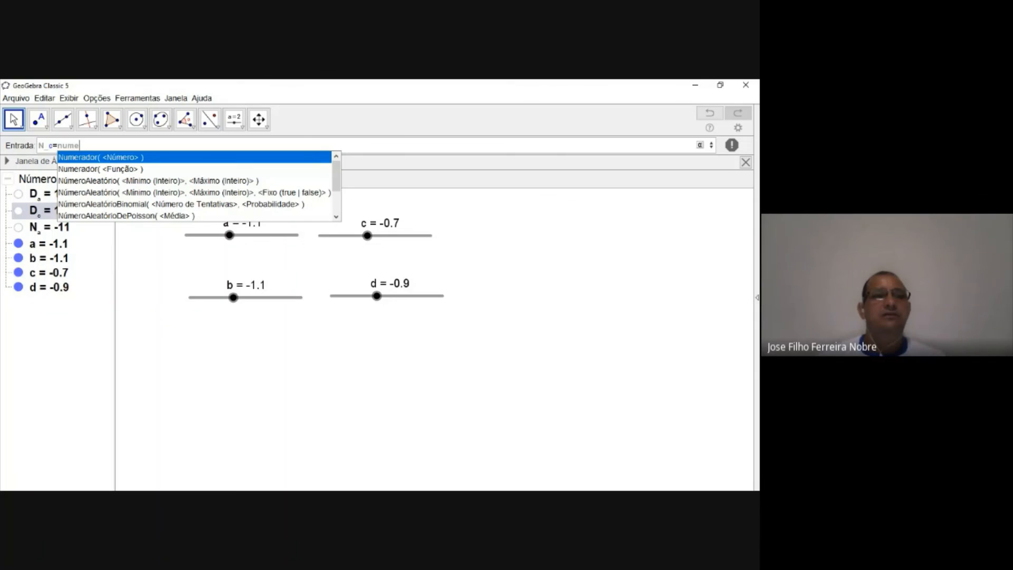
left_click(84, 158)
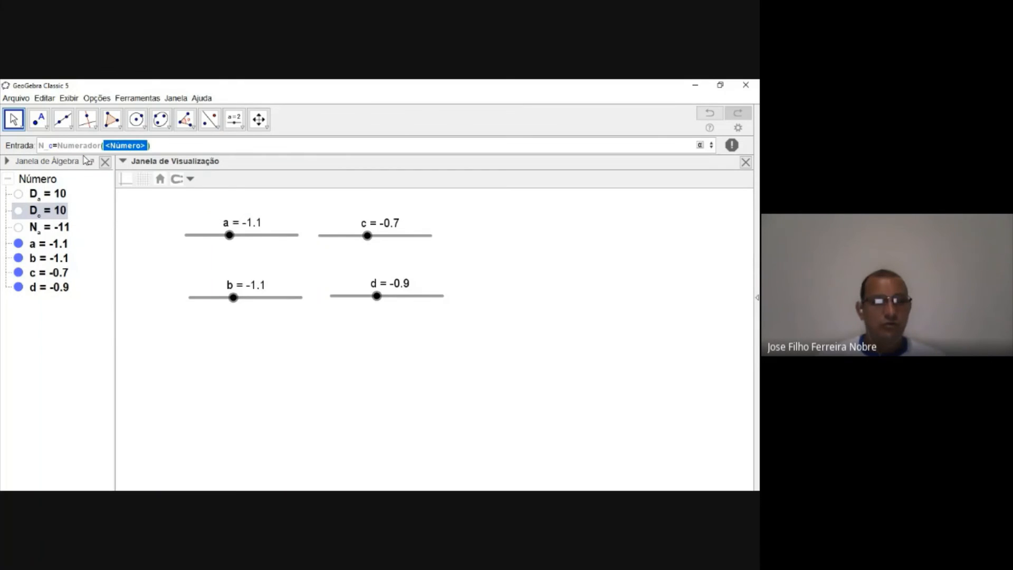
type("c")
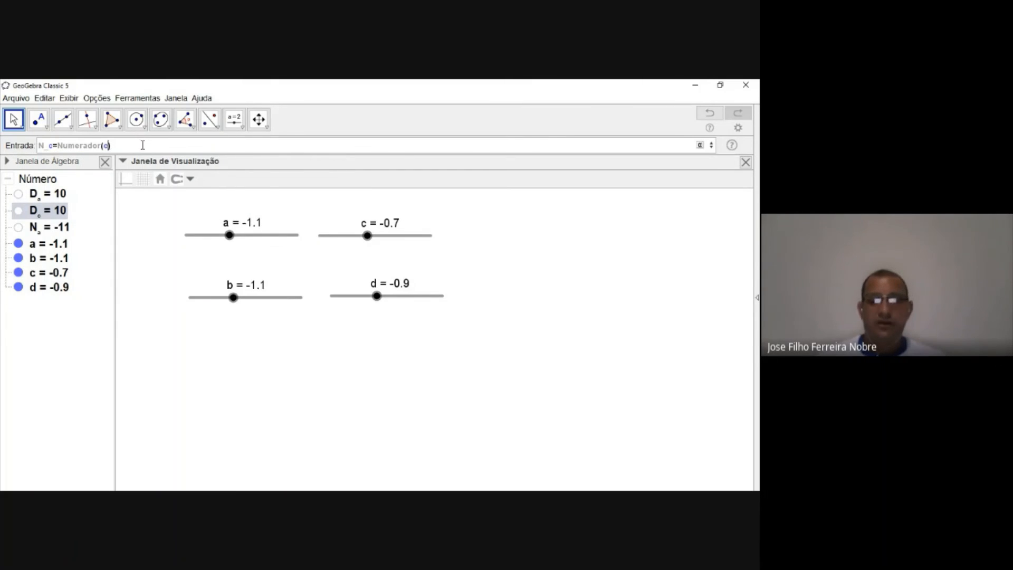
key("Return")
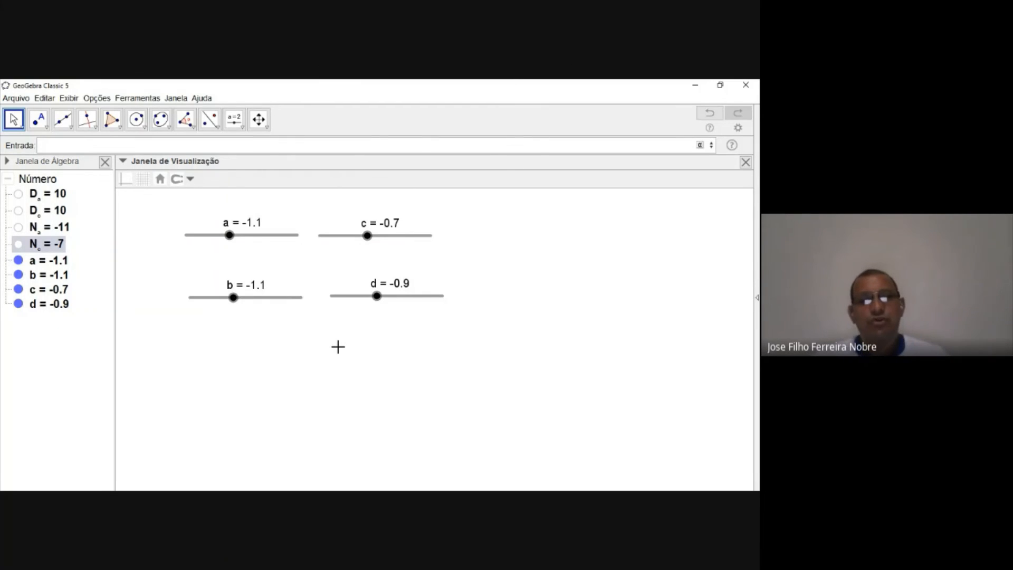
Step: Set the width of sliders a, b, c and d together to 50 px in their slider properties
left_click(501, 280)
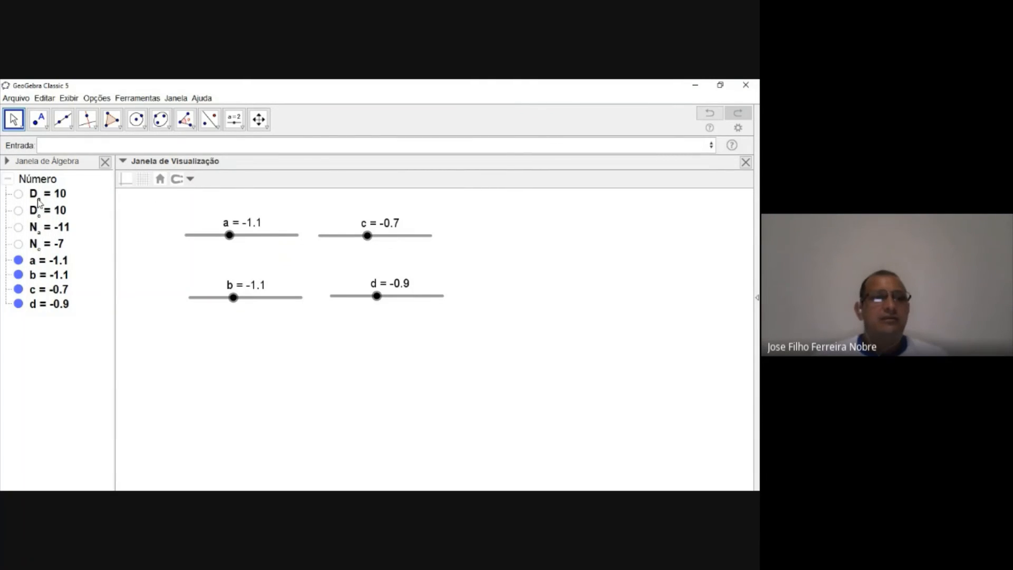
right_click(249, 238)
left_click(246, 240)
left_click(254, 235)
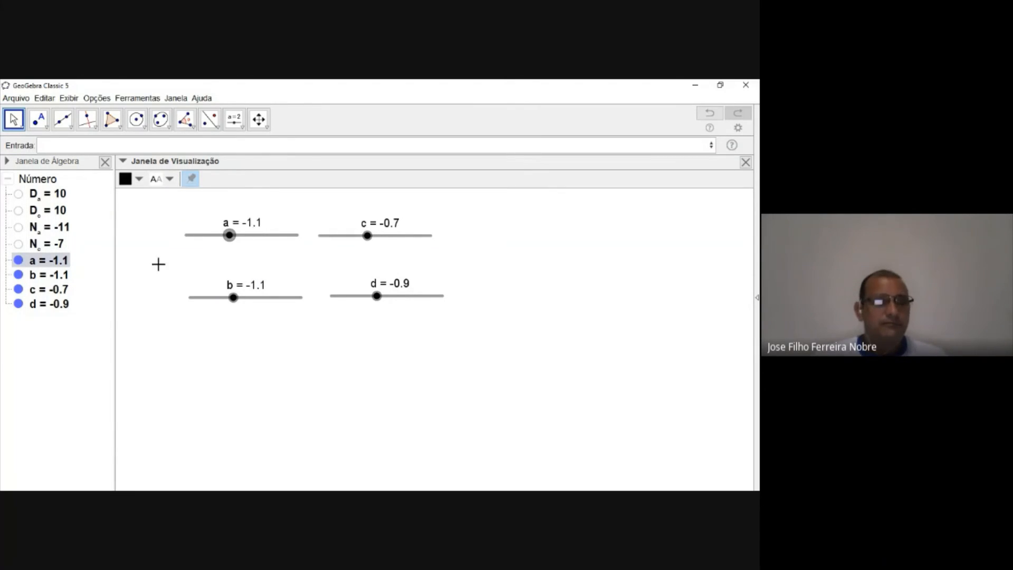
left_click(62, 303, "ctrl")
left_click(60, 289, "ctrl")
left_click(60, 275, "ctrl")
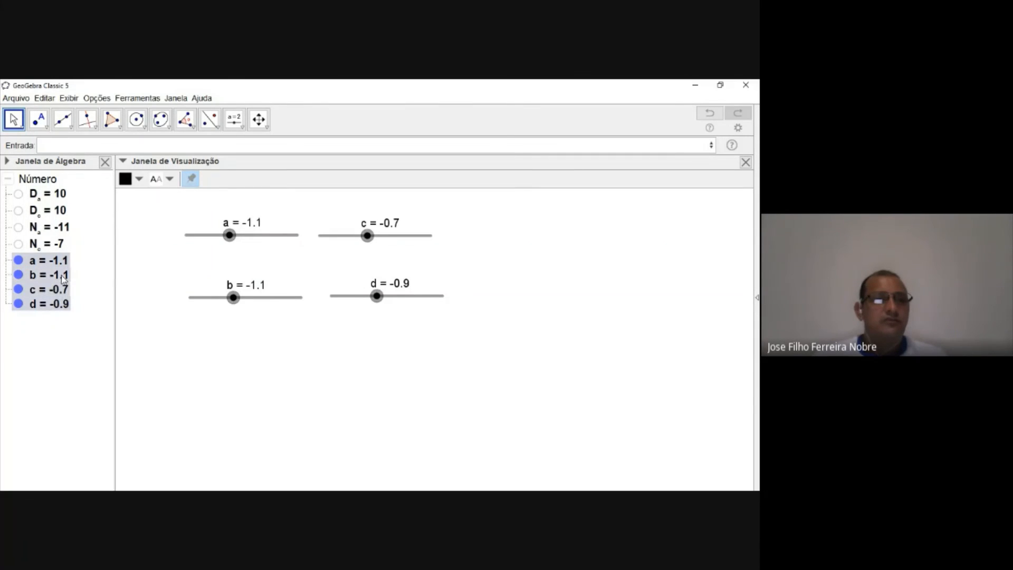
right_click(62, 275)
left_click(122, 408)
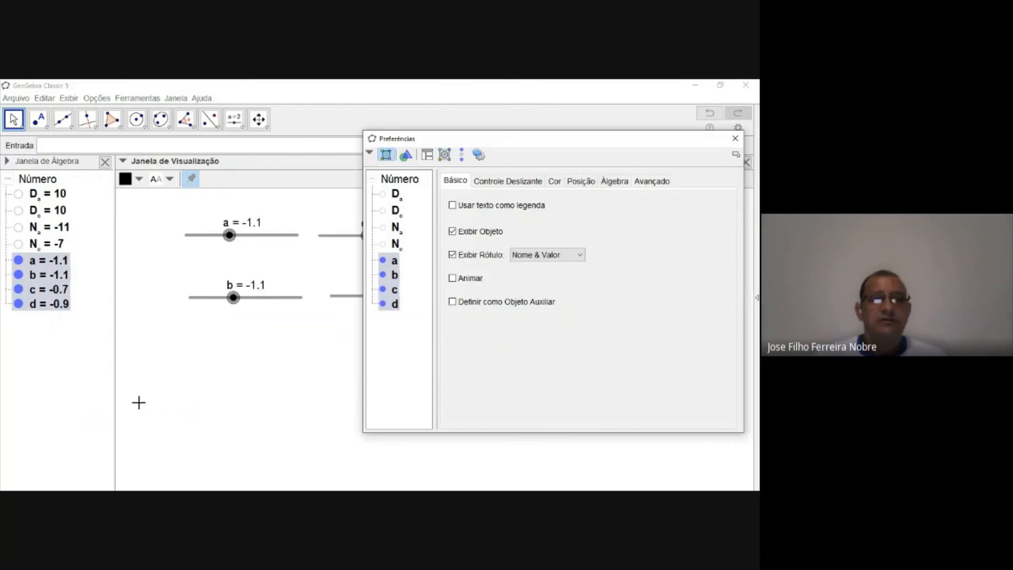
left_click(507, 181)
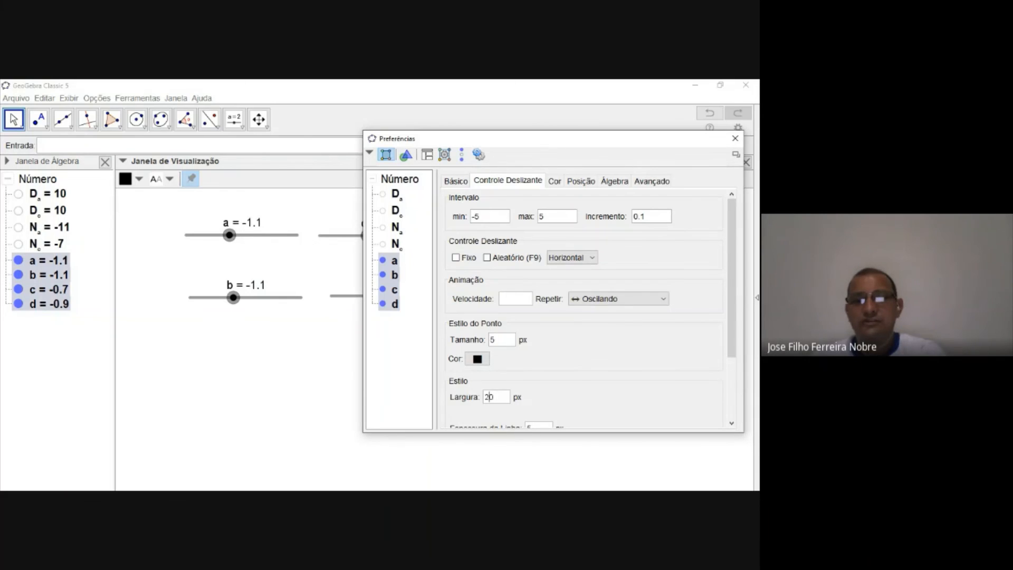
key("BackSpace")
type("5")
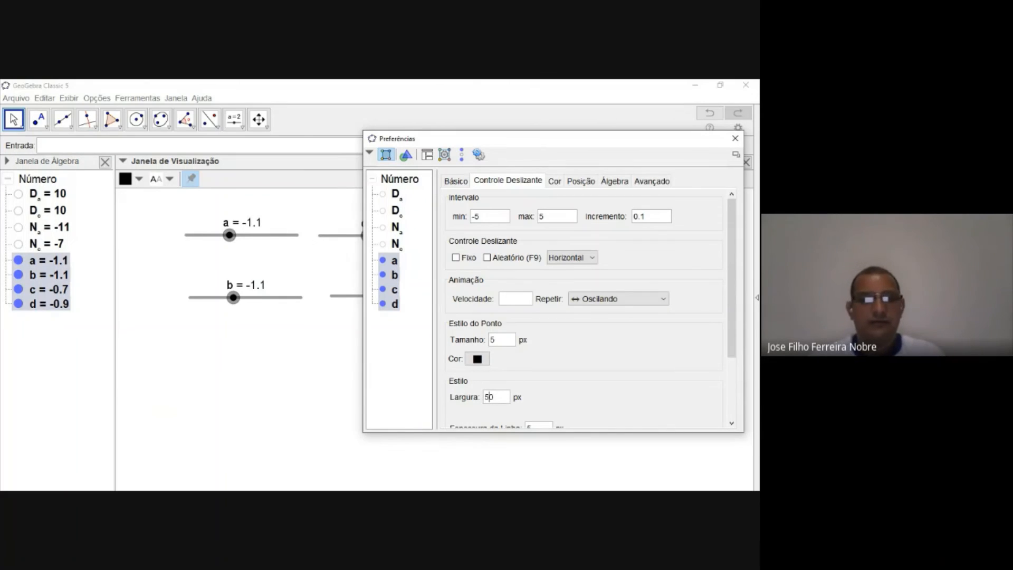
key("Return")
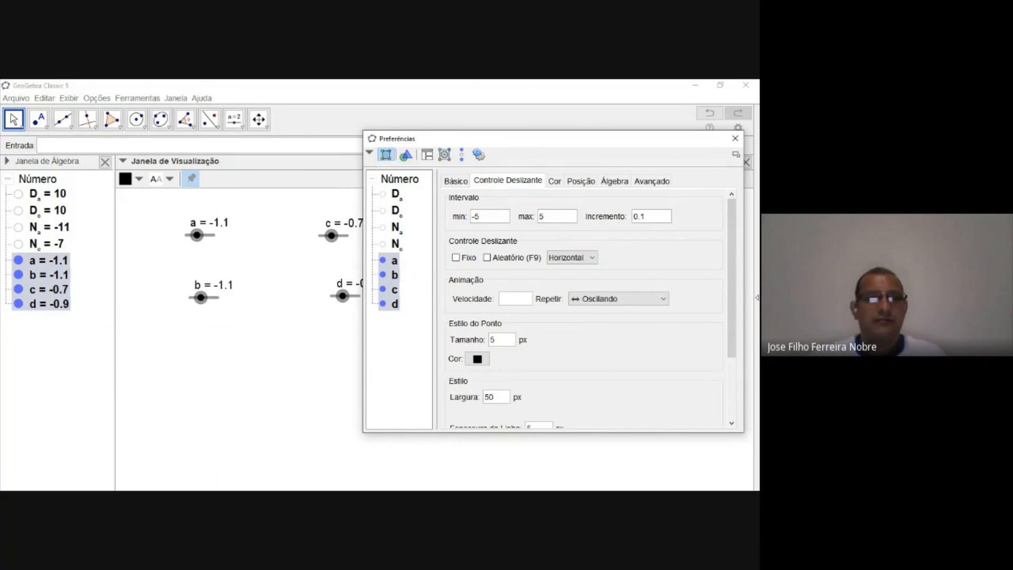
left_click(735, 139)
Step: Arrange the four sliders as a compact block in the graphics view's upper-left corner, c beside a and d beside b, with b set to 3
left_click(351, 357)
left_click_drag(170, 203, 160, 287)
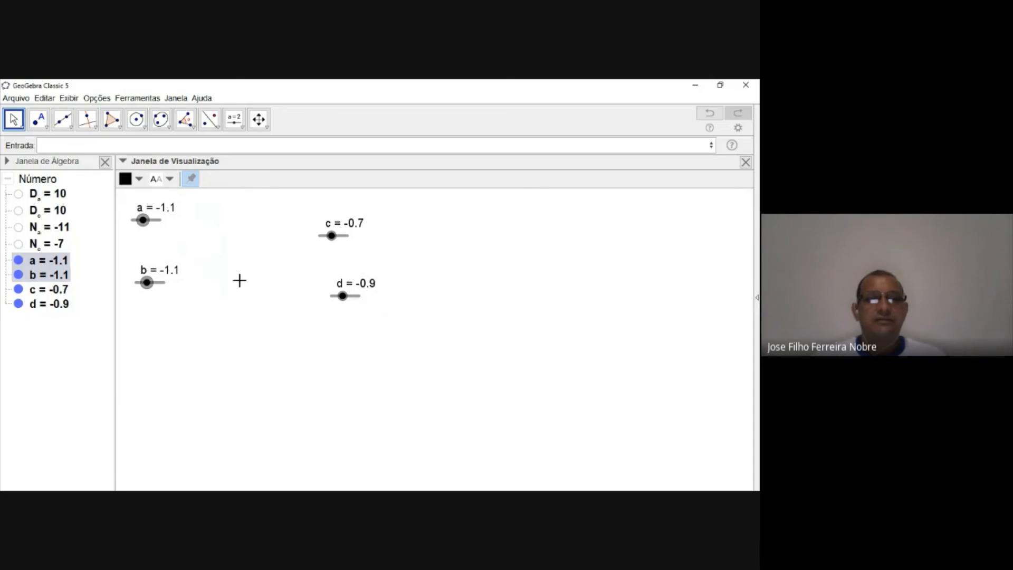
left_click_drag(310, 202, 213, 254)
left_click(312, 282)
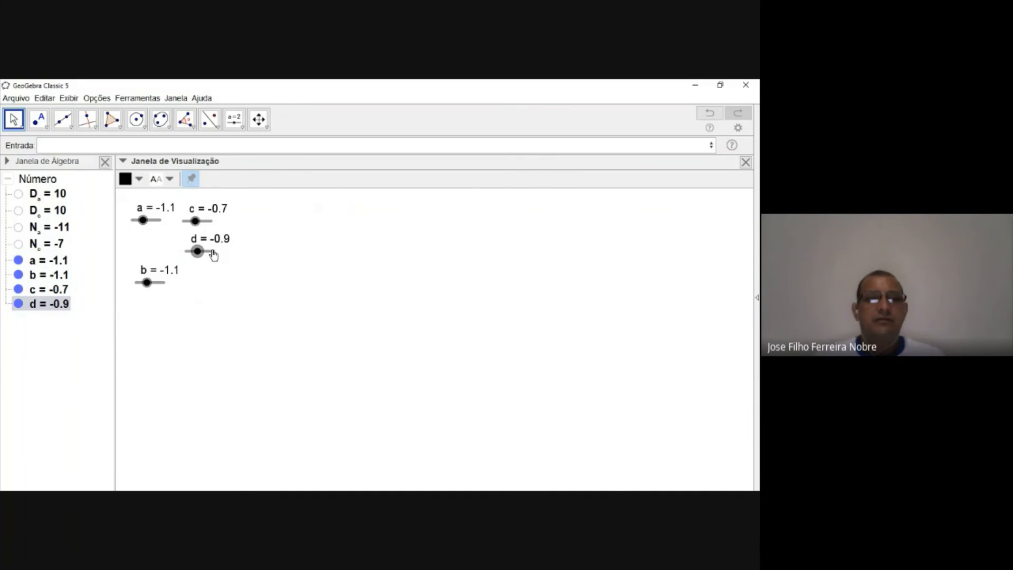
left_click(157, 284)
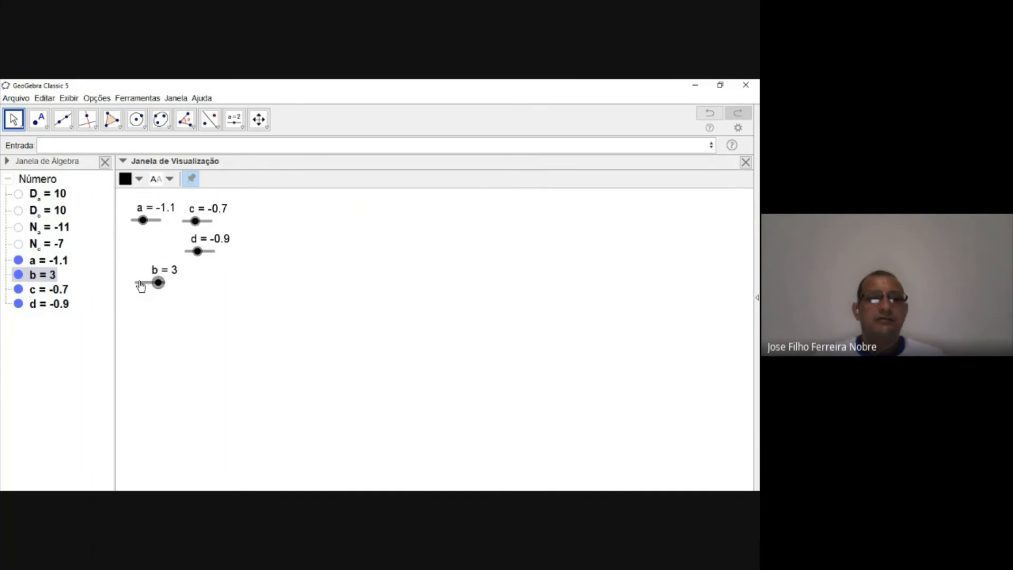
left_click_drag(140, 285, 136, 252)
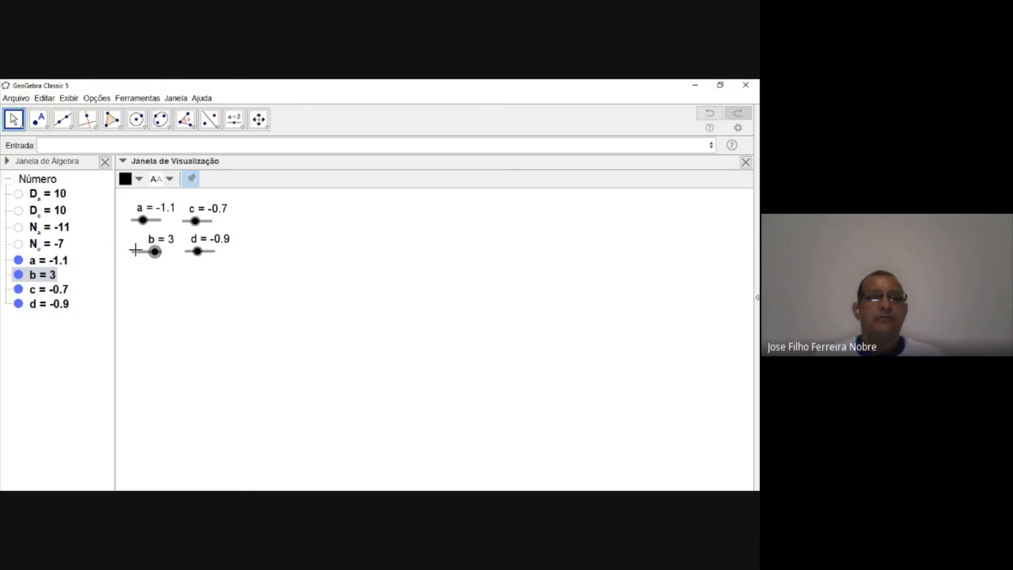
left_click(261, 272)
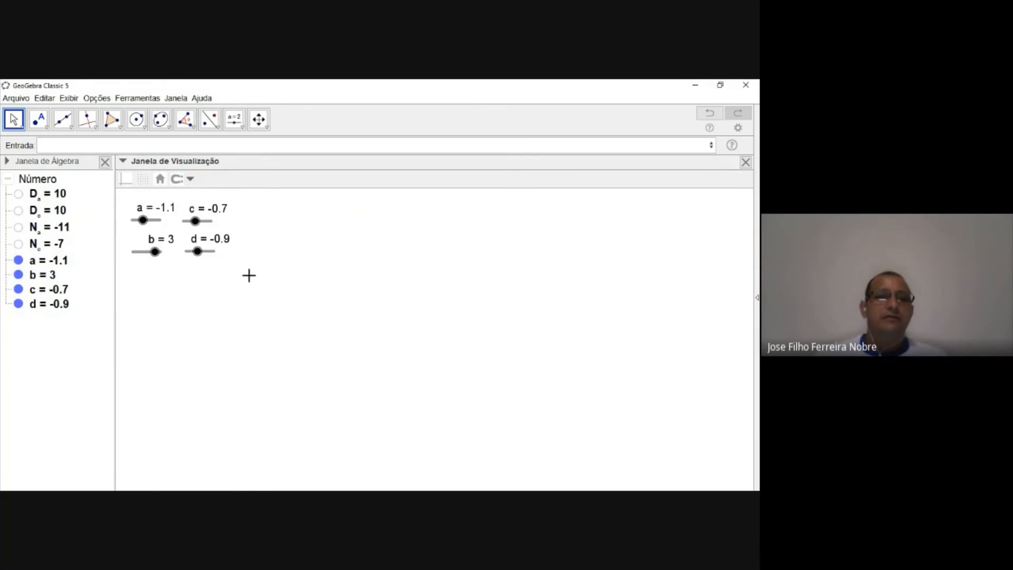
left_click_drag(248, 276, 242, 245)
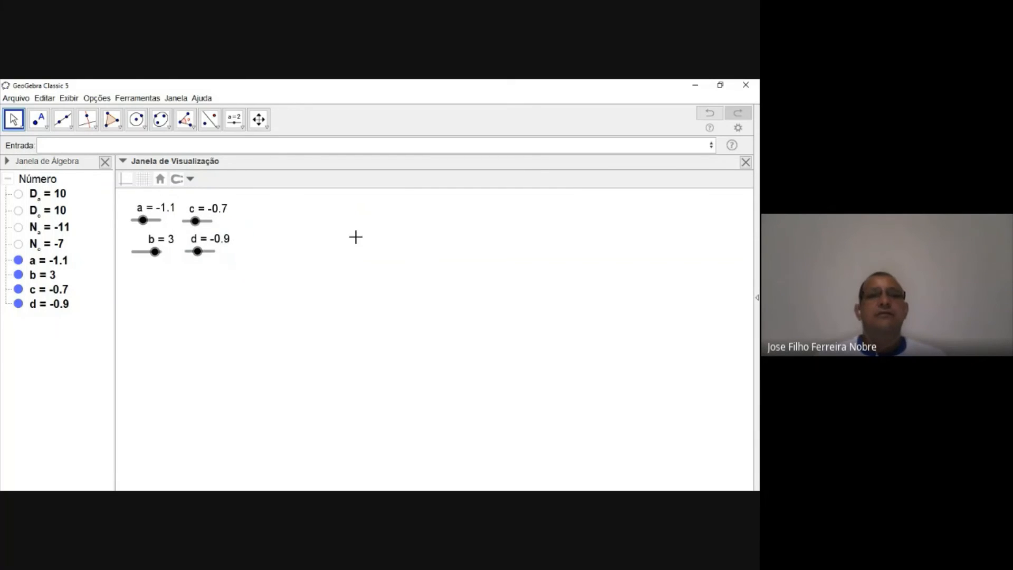
Step: Start a new text object beside the sliders containing A= followed by the LaTeX round parentheses \left( \right)
left_click(234, 119)
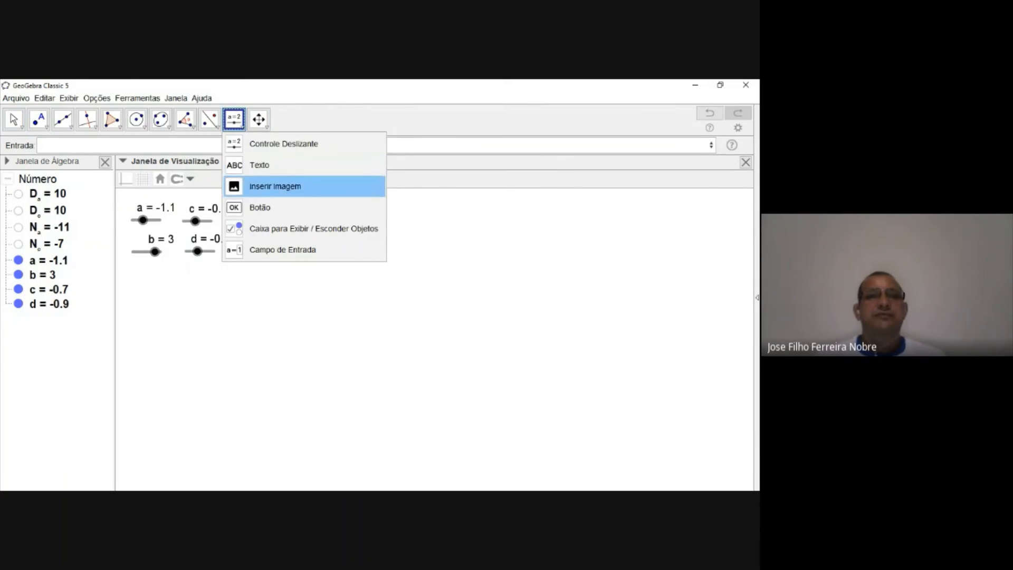
left_click(238, 165)
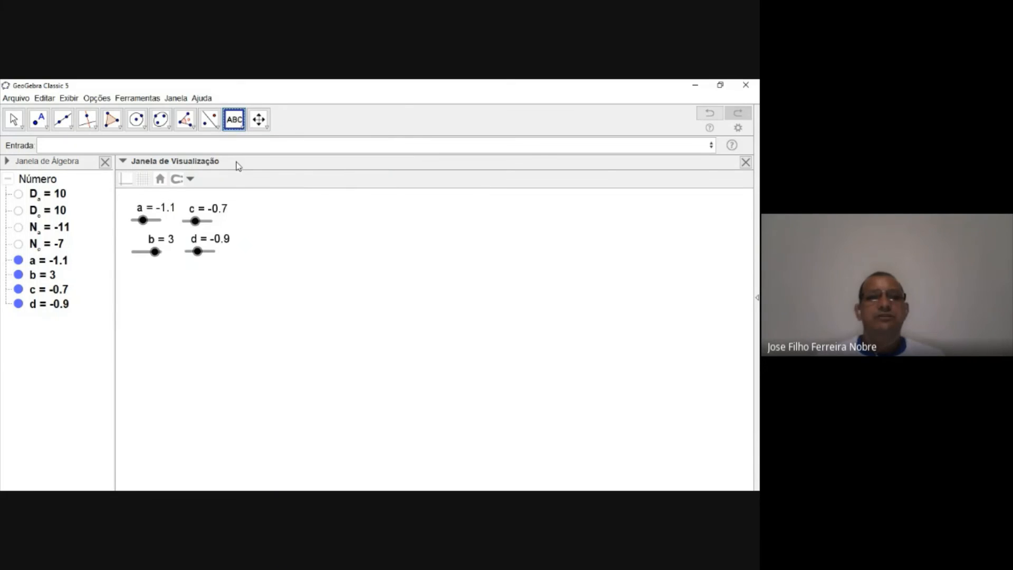
left_click(390, 231)
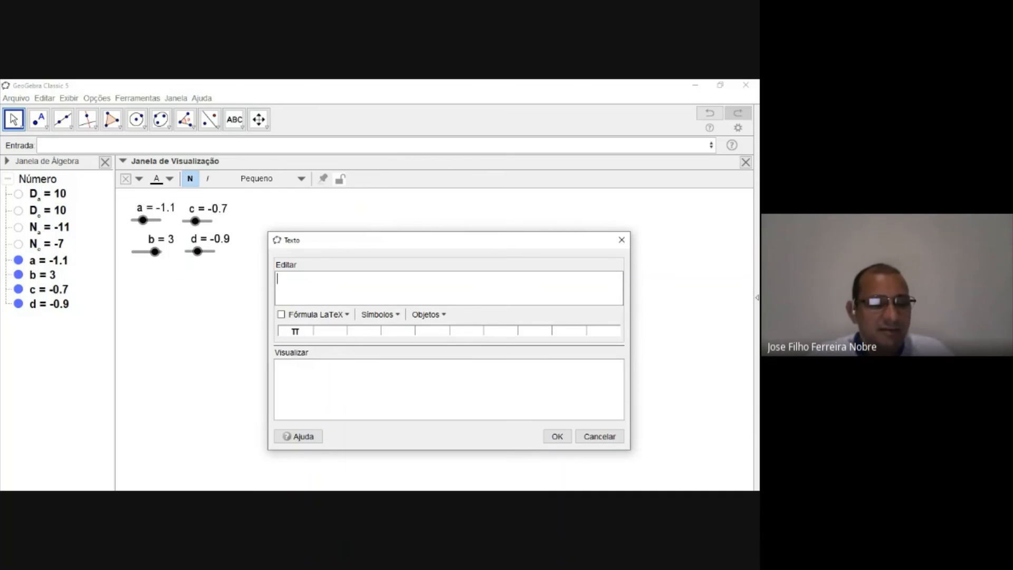
type("A")
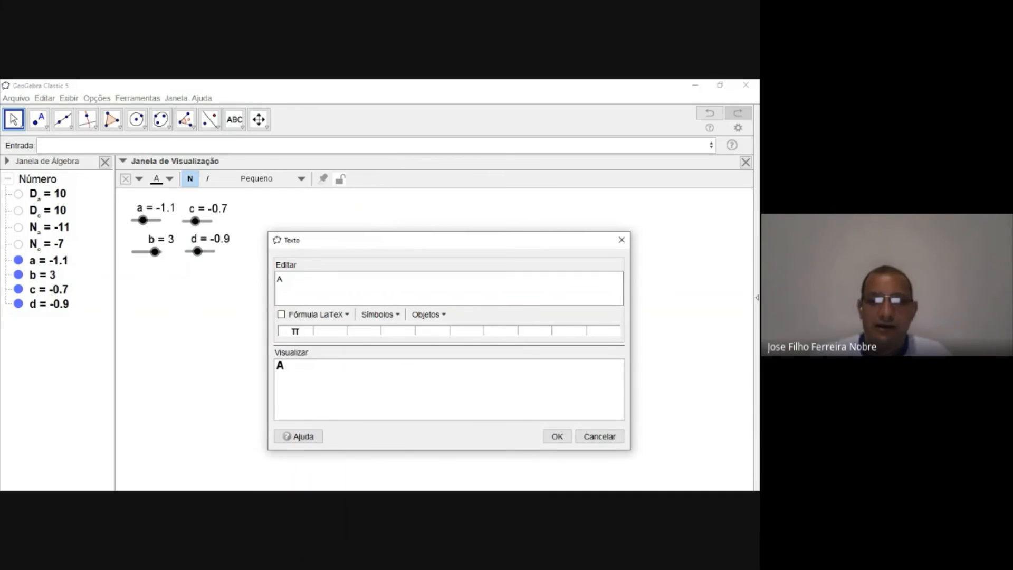
type("=")
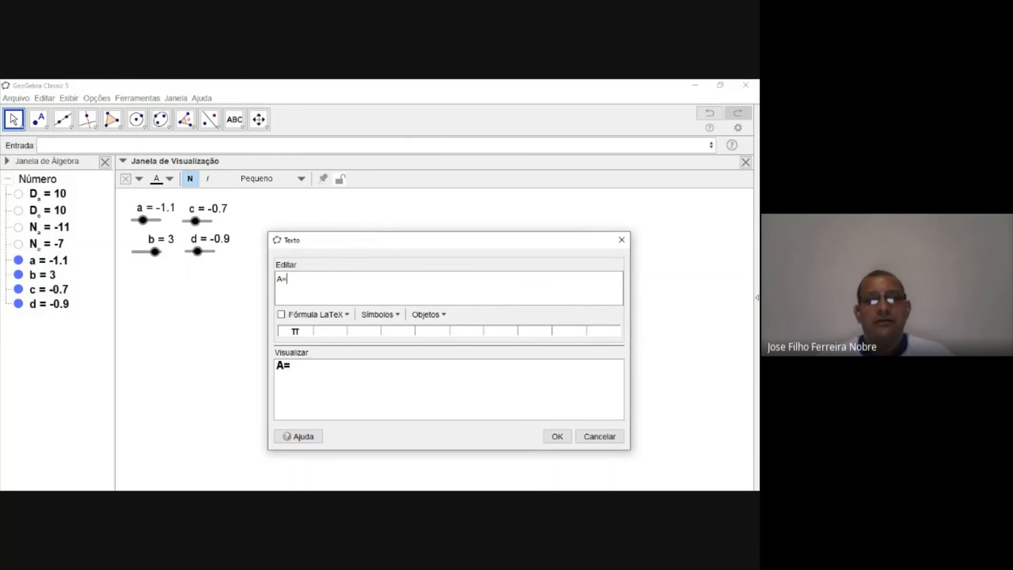
left_click(316, 315)
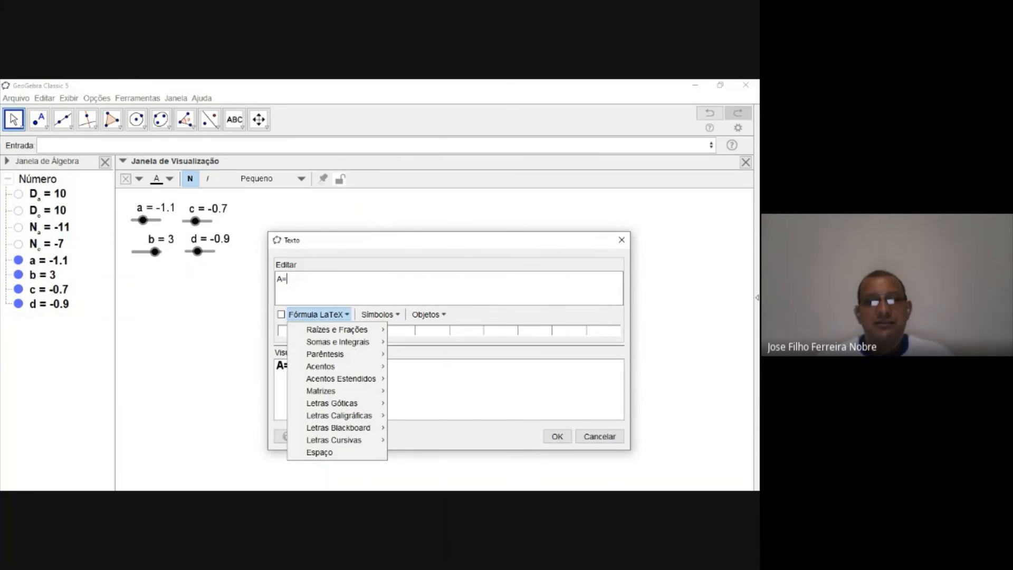
mouse_move(338, 354)
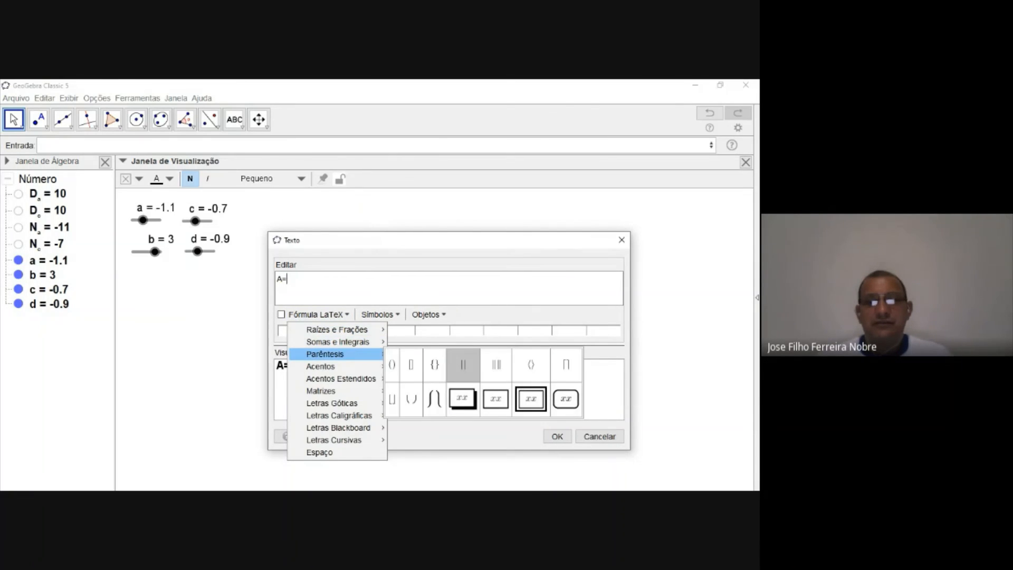
left_click(392, 364)
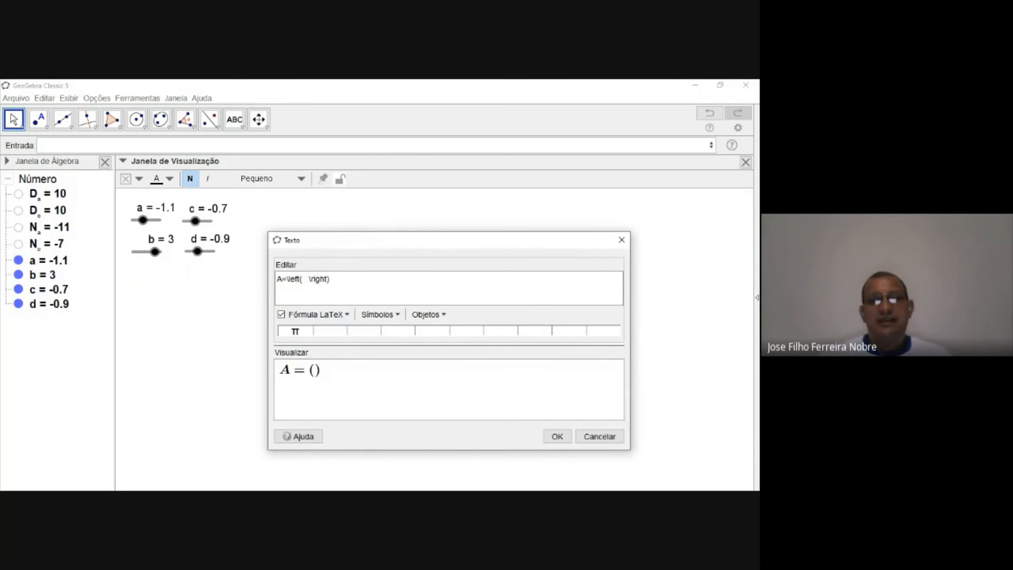
Step: Set slider a to -3.4 and insert a LaTeX fraction template inside the parentheses of the text A
left_click_drag(325, 279, 294, 279)
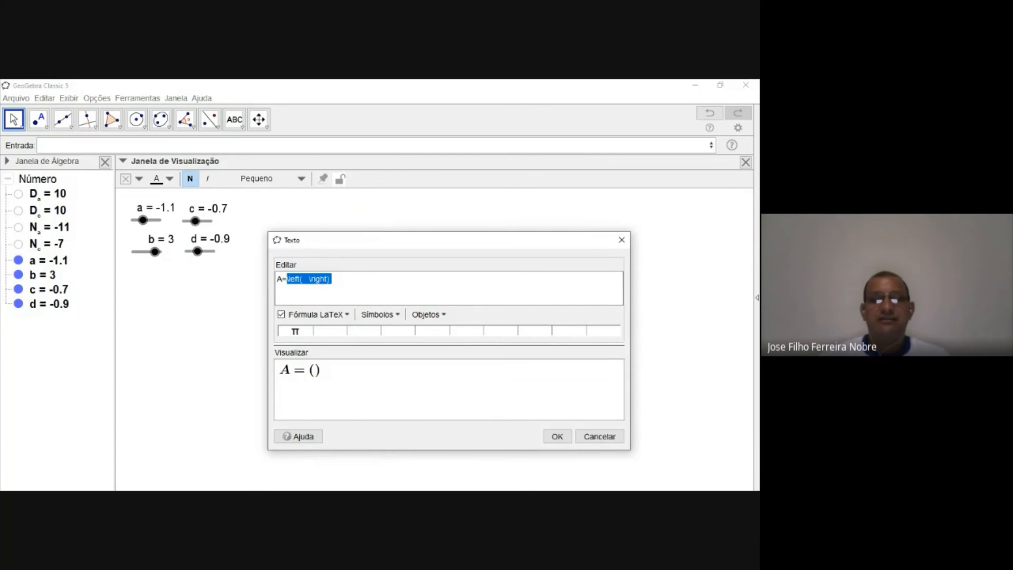
left_click(306, 279)
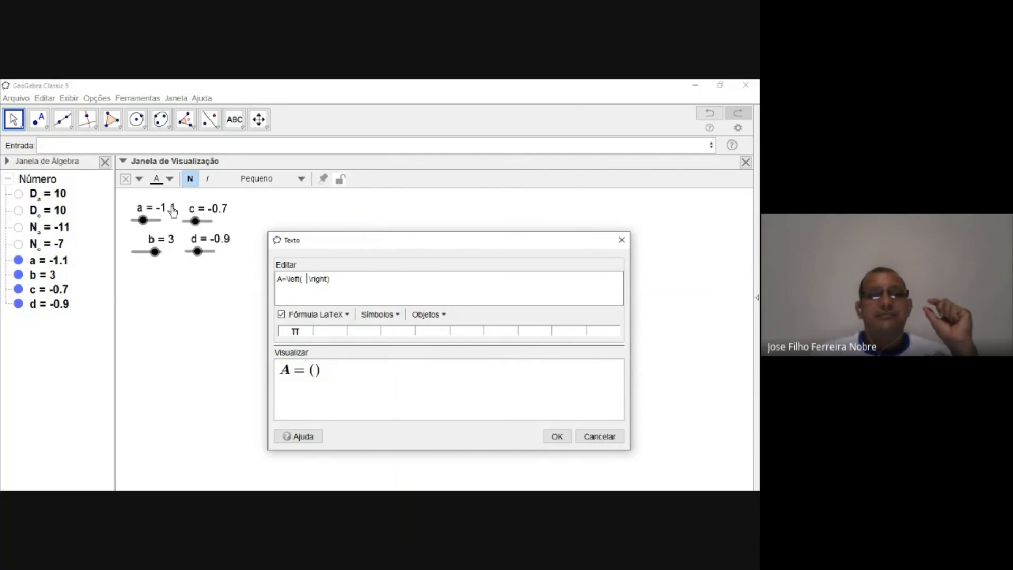
mouse_move(142, 221)
left_mouse_down()
mouse_move(153, 221)
mouse_move(137, 224)
left_mouse_up()
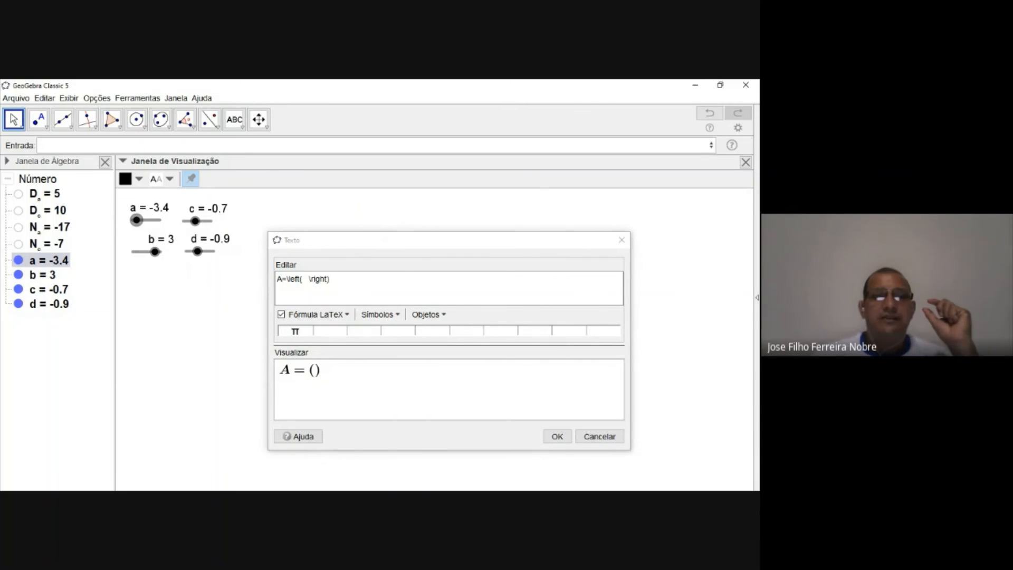
left_click(310, 279)
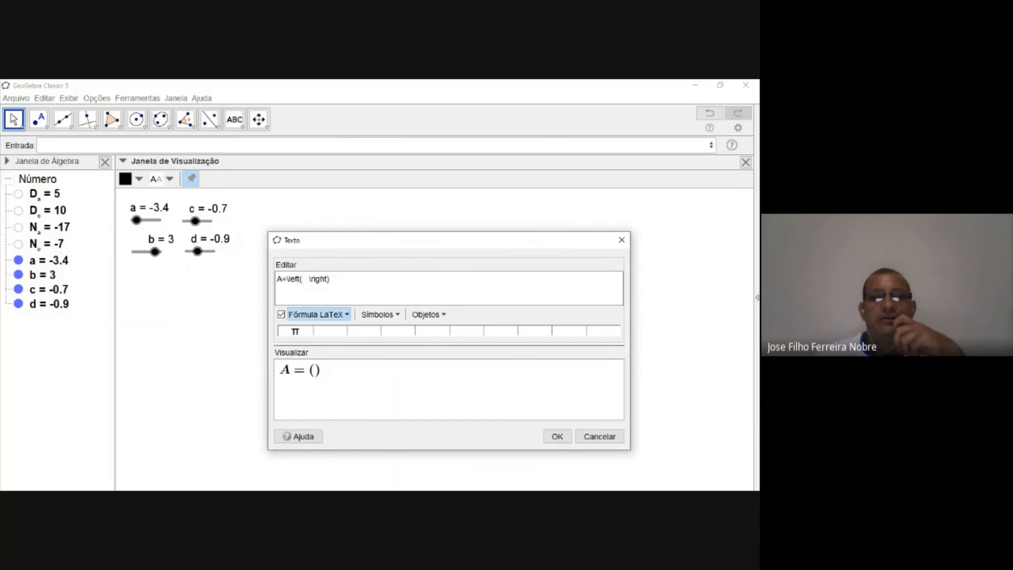
left_click(316, 314)
mouse_move(336, 329)
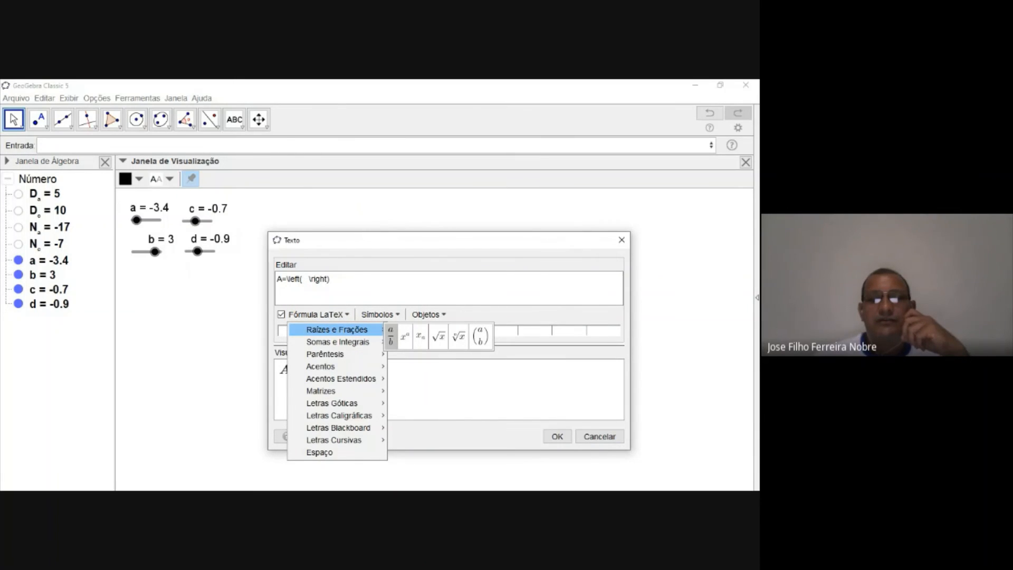
left_click(391, 335)
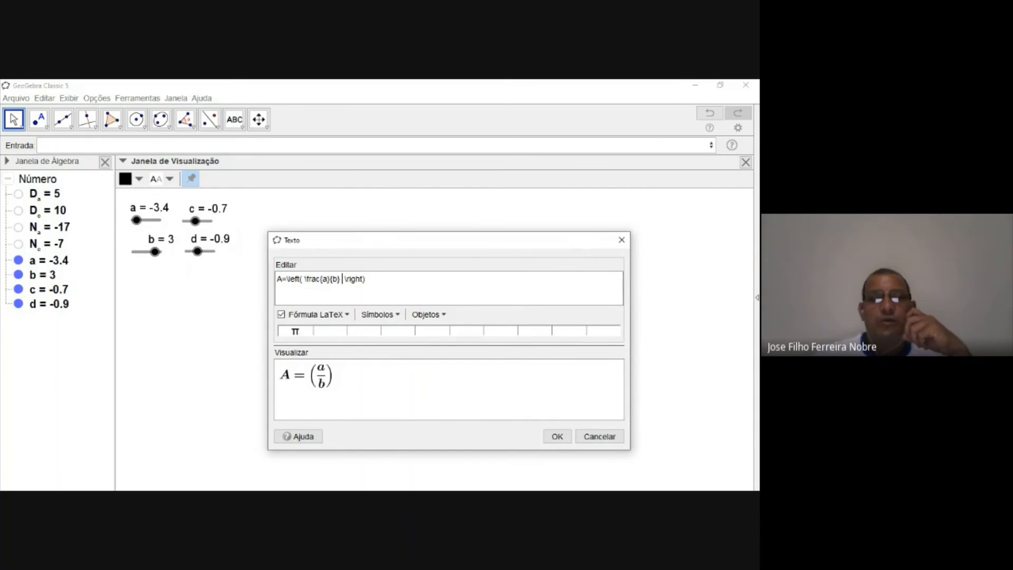
Step: Fill the fraction with the object N_a as numerator and D_a as denominator, and set slider a to -1
left_click_drag(342, 279, 304, 279)
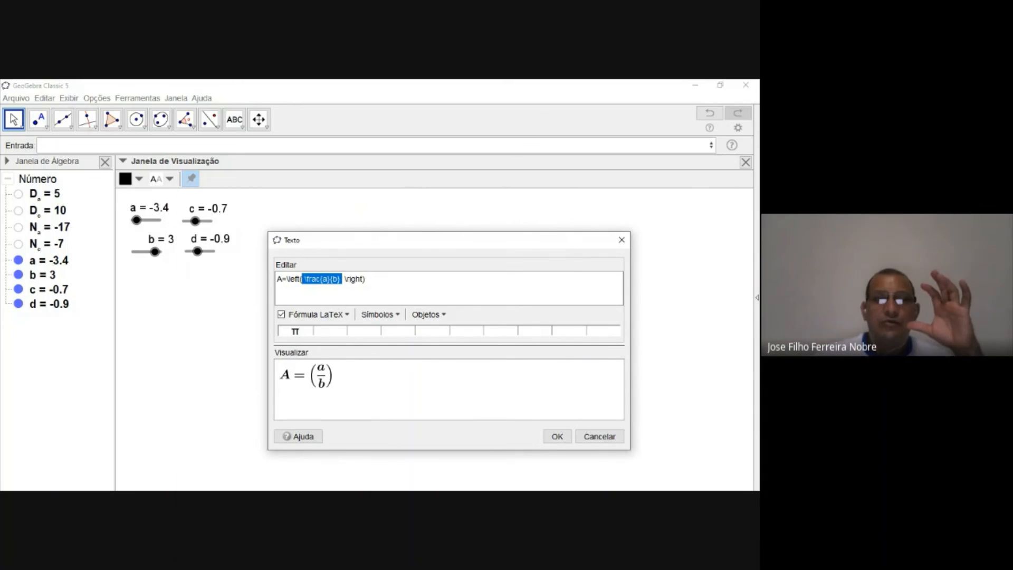
left_click(328, 279)
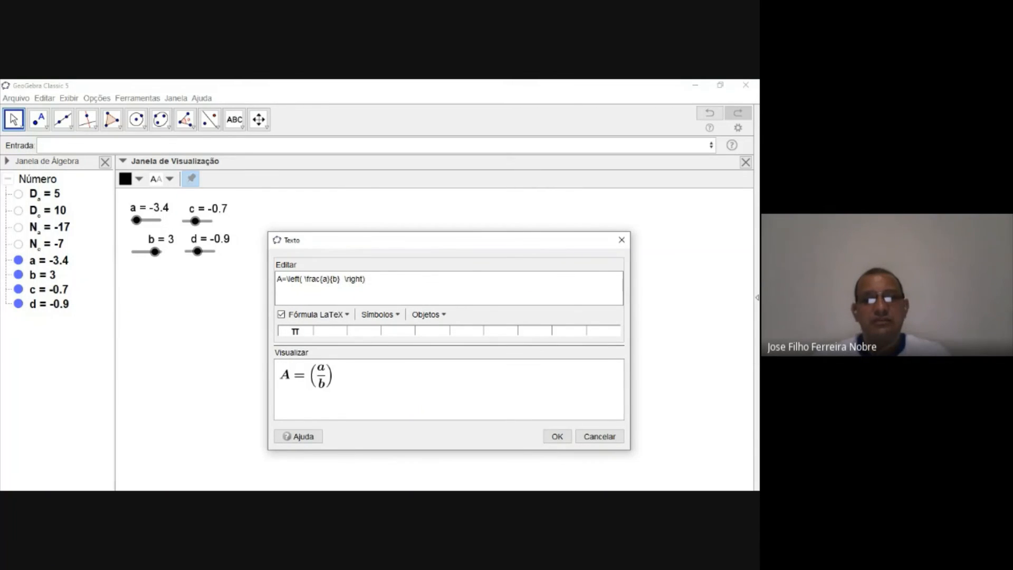
key("BackSpace")
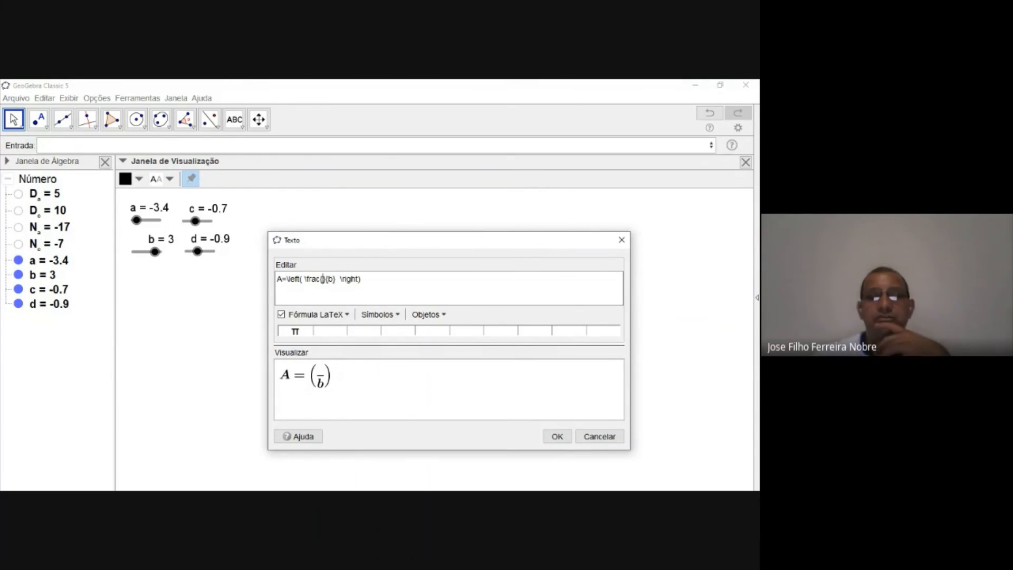
left_click(429, 314)
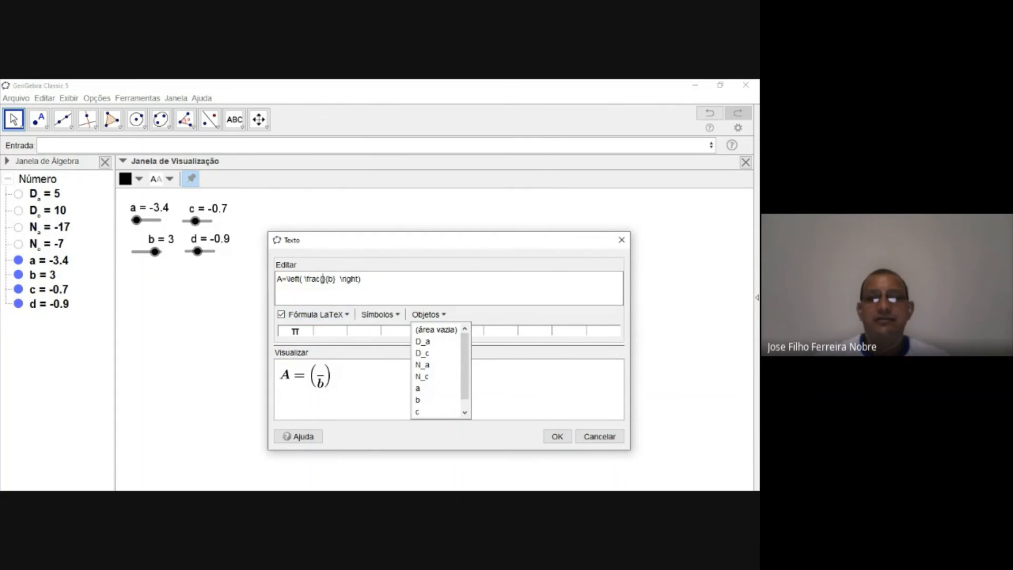
left_click(422, 365)
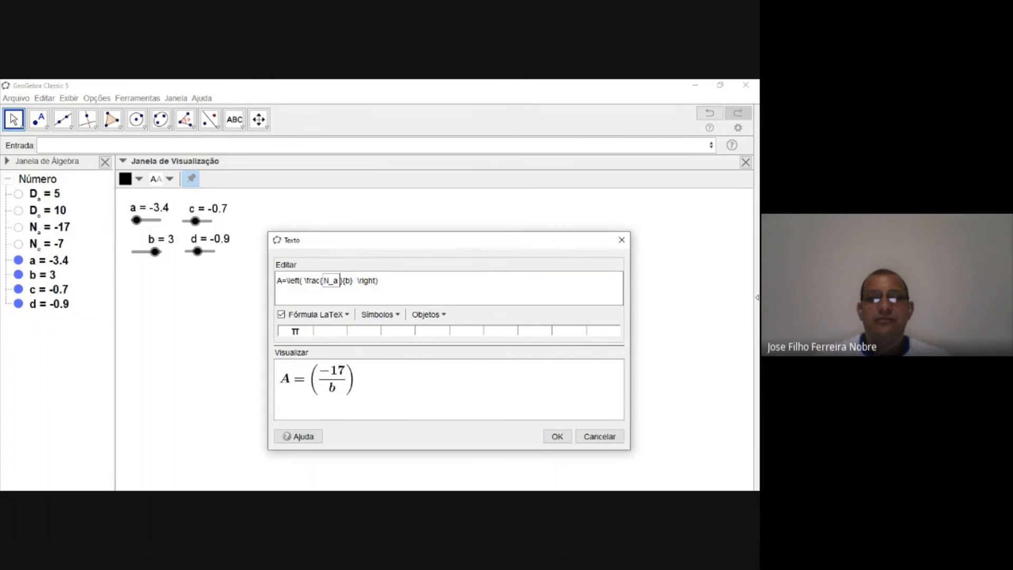
left_click(350, 281)
key("BackSpace")
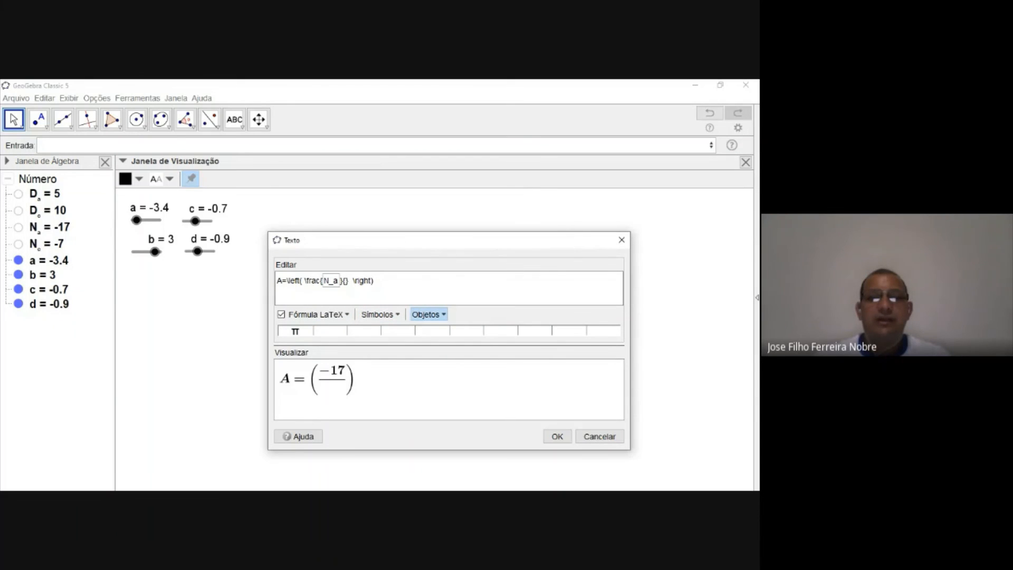
left_click(427, 314)
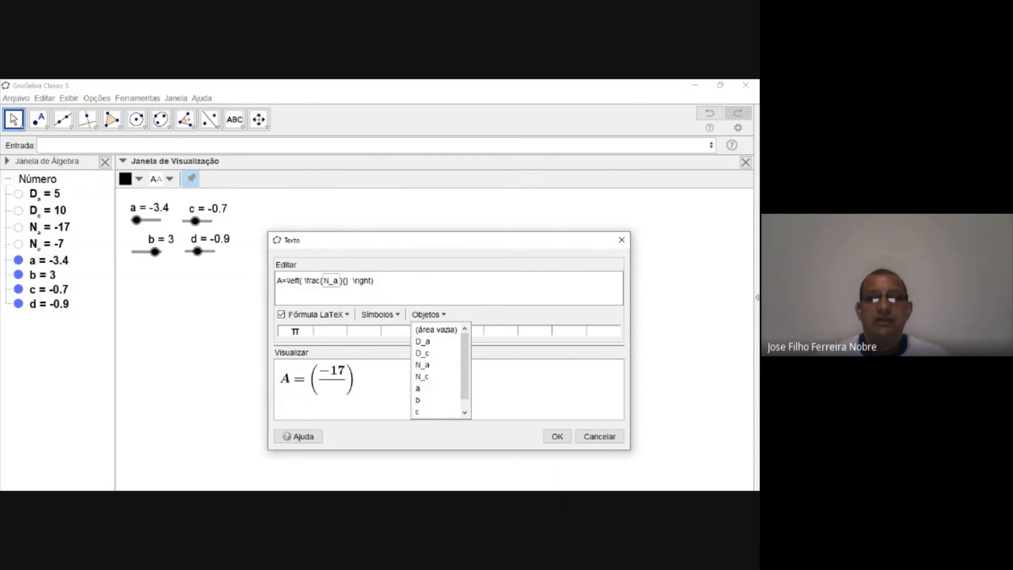
left_click(422, 341)
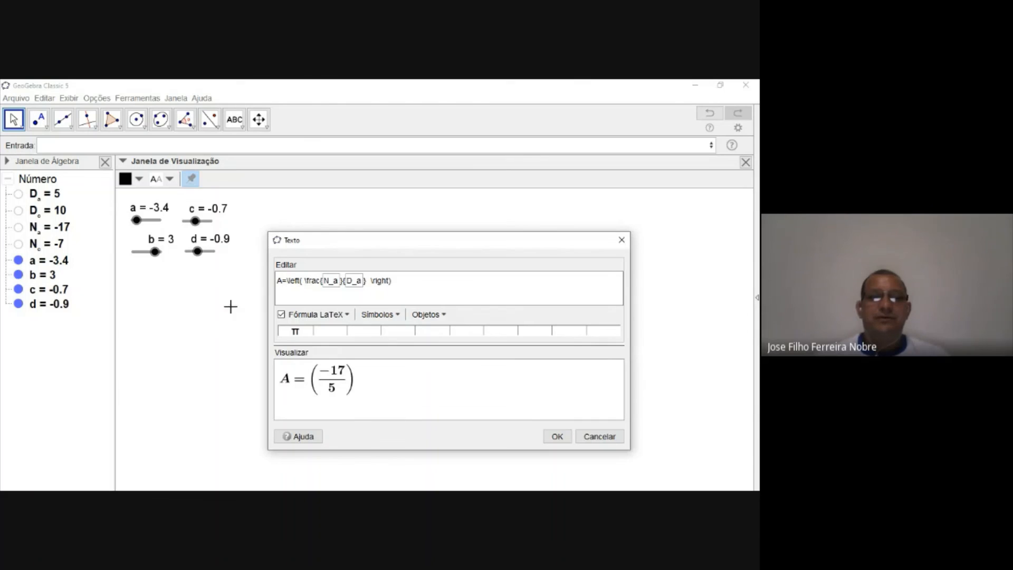
left_click_drag(137, 221, 143, 226)
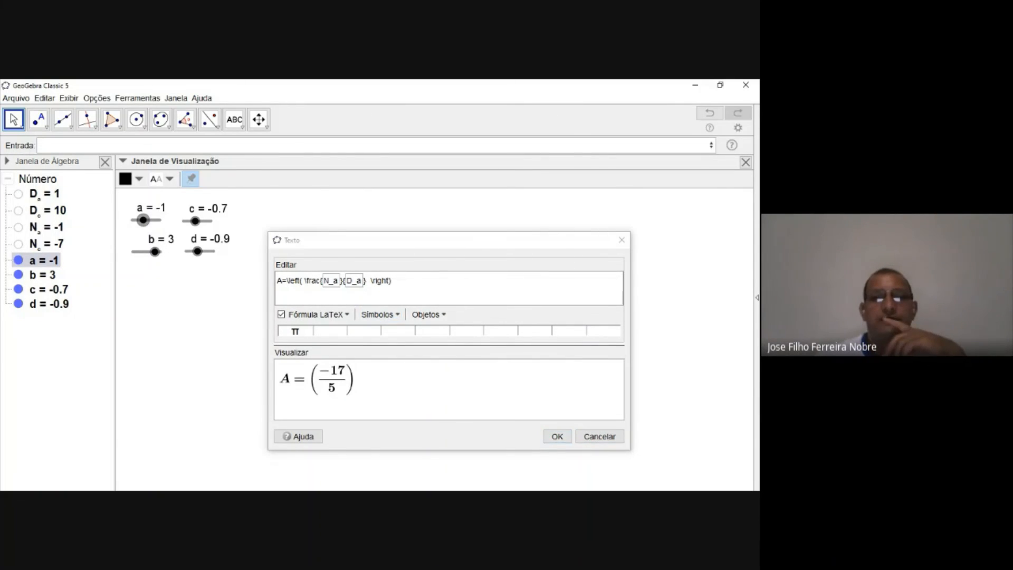
left_click(366, 280)
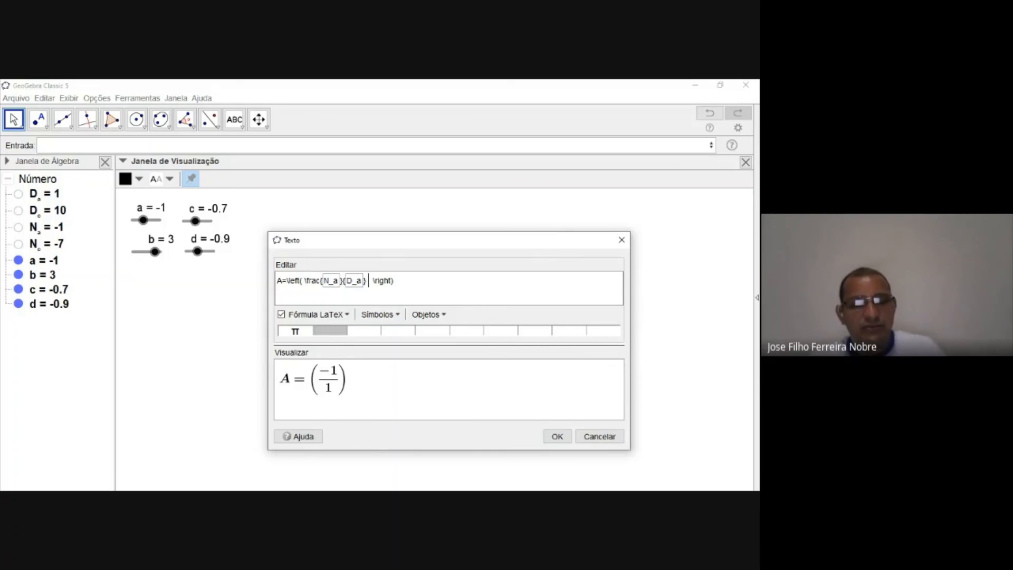
Step: Try to add a second entry b after the fraction using the & column separator
type("&")
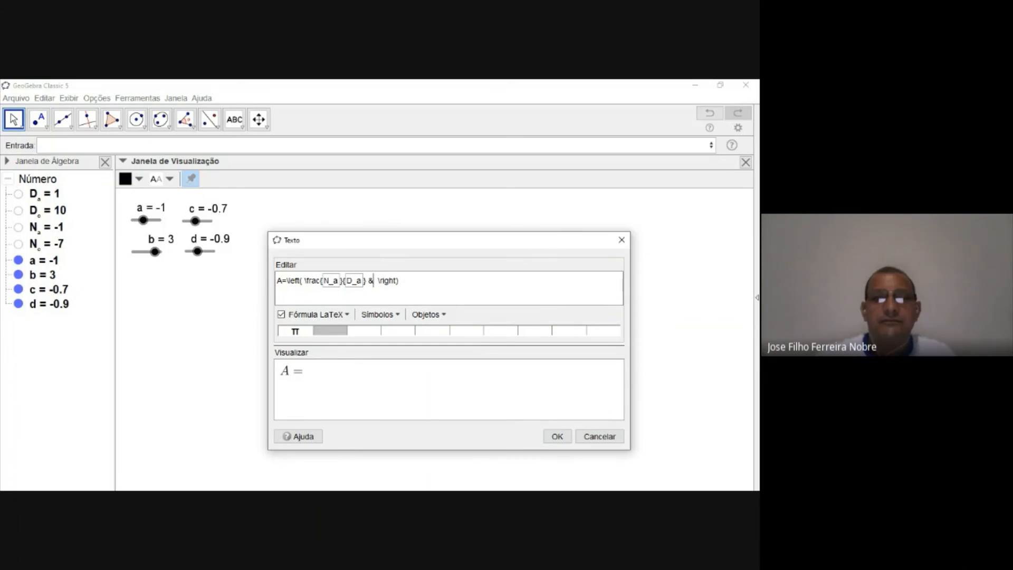
key("BackSpace")
key("BackSpace")
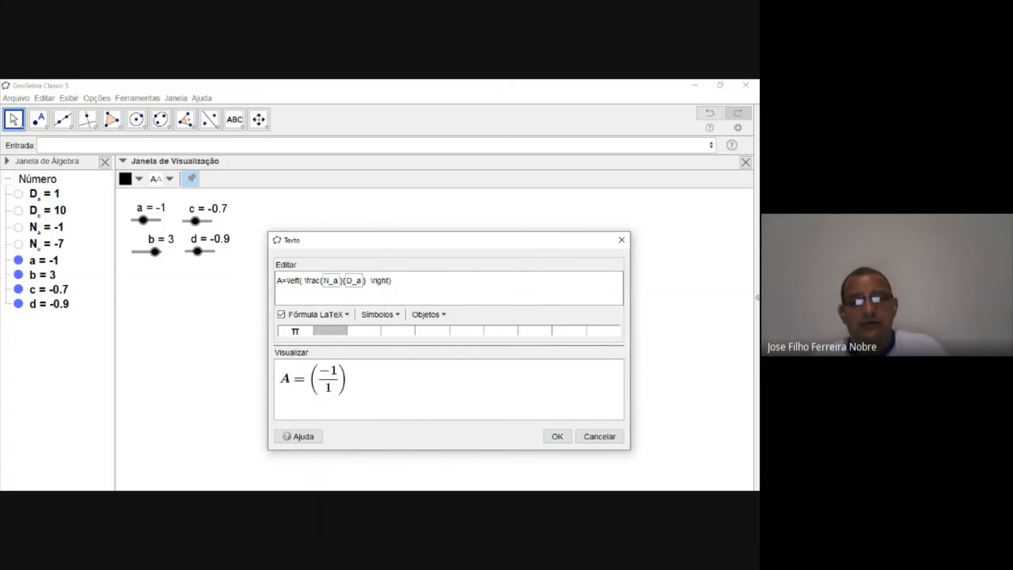
type("&")
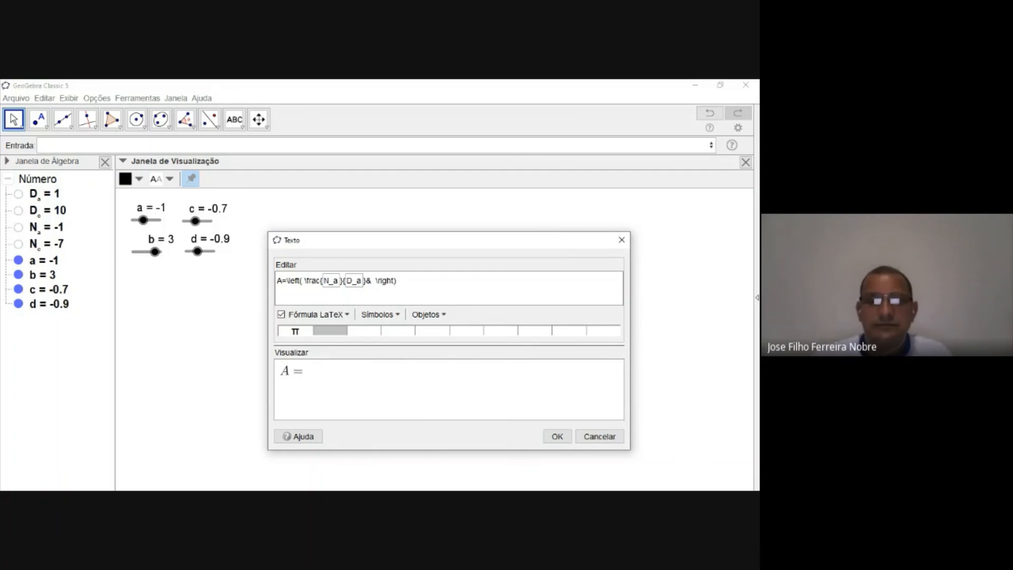
key("BackSpace")
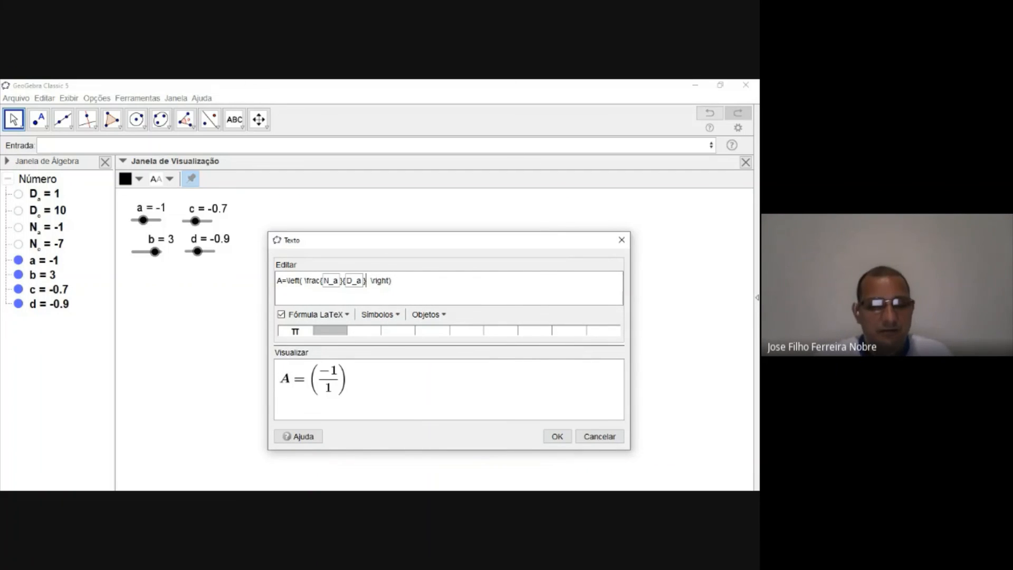
type("\\")
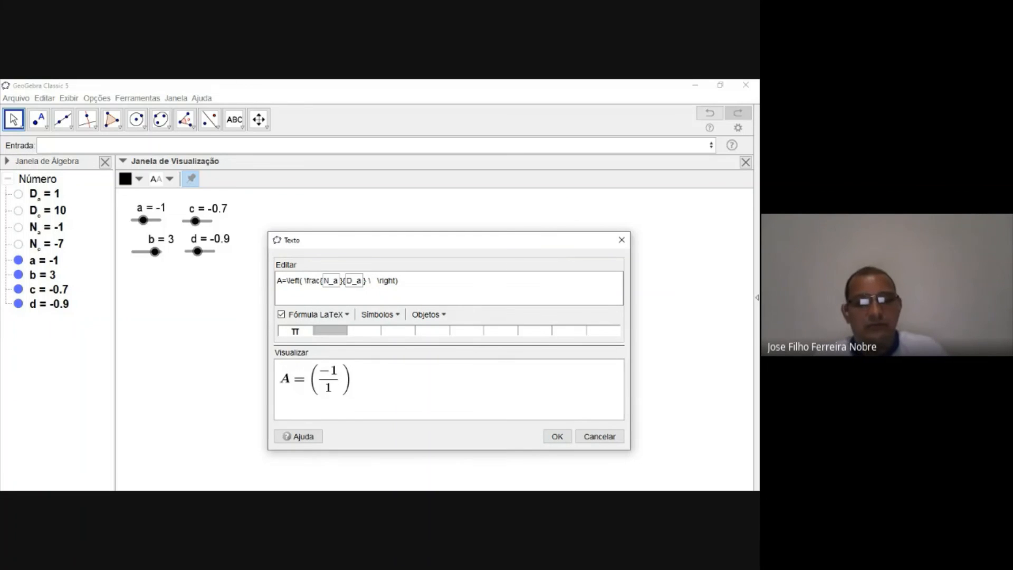
type(" &")
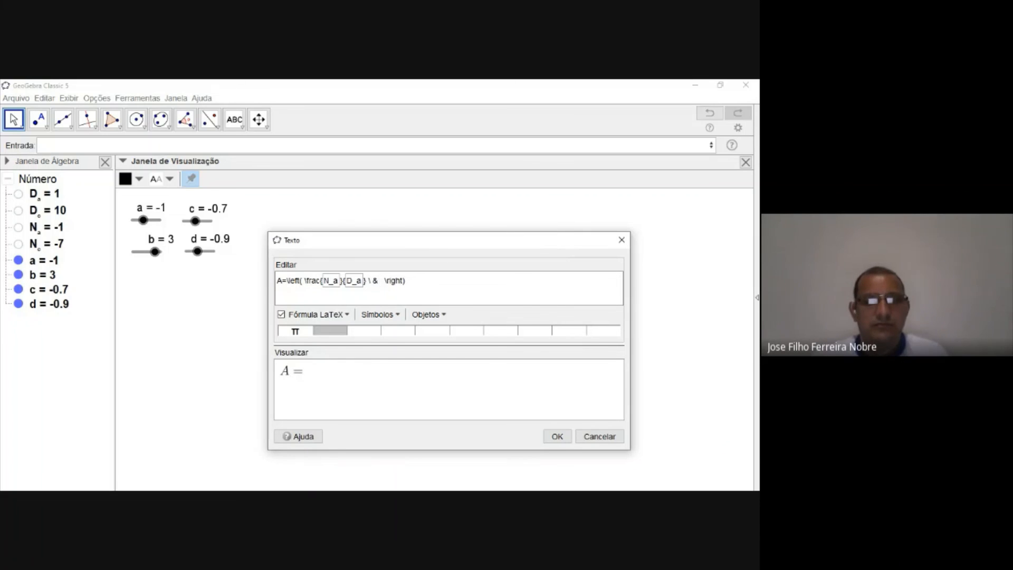
type(" b")
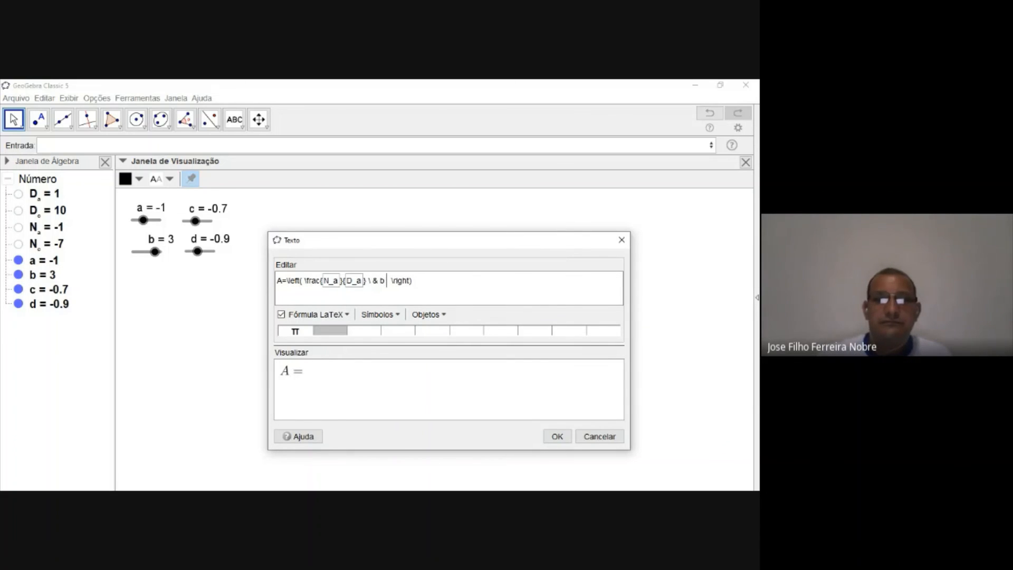
key("BackSpace")
key("BackSpace")
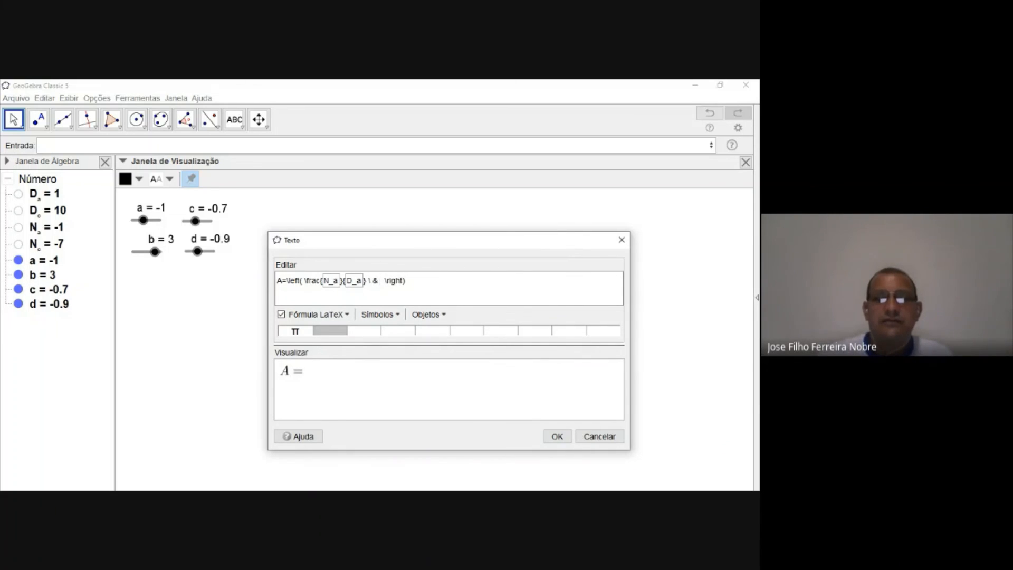
key("BackSpace")
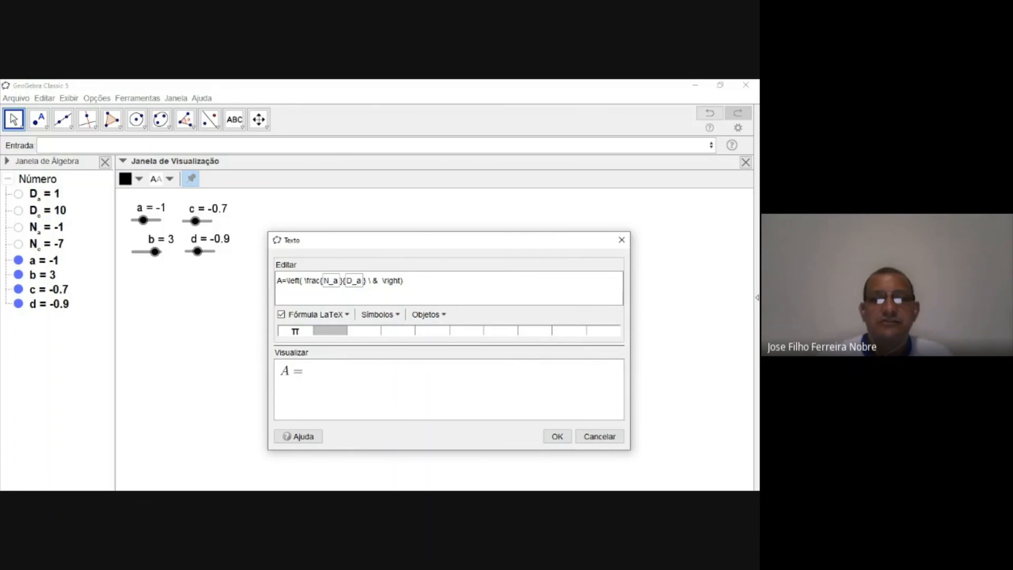
key("BackSpace")
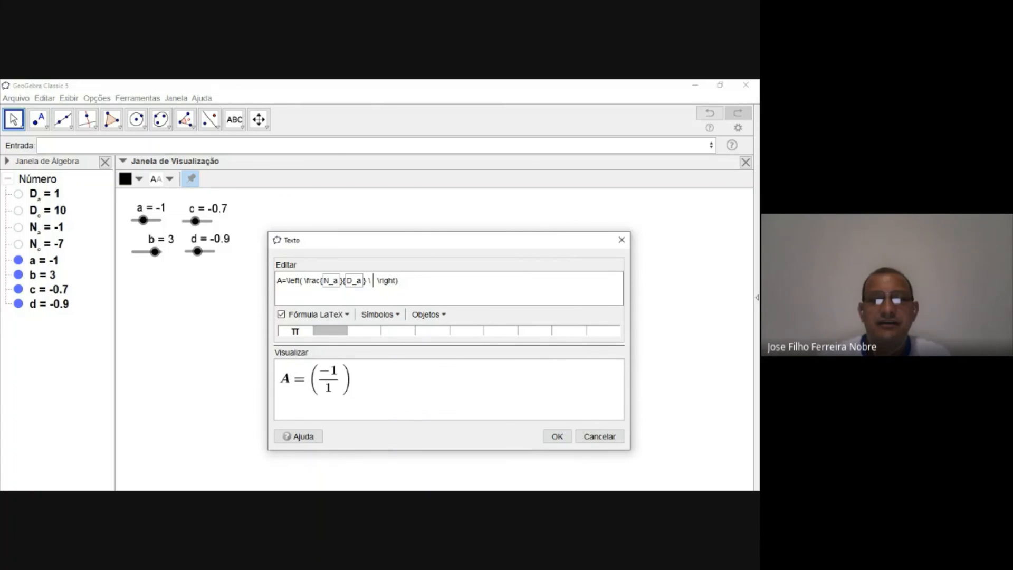
key("BackSpace")
key("BackSpace")
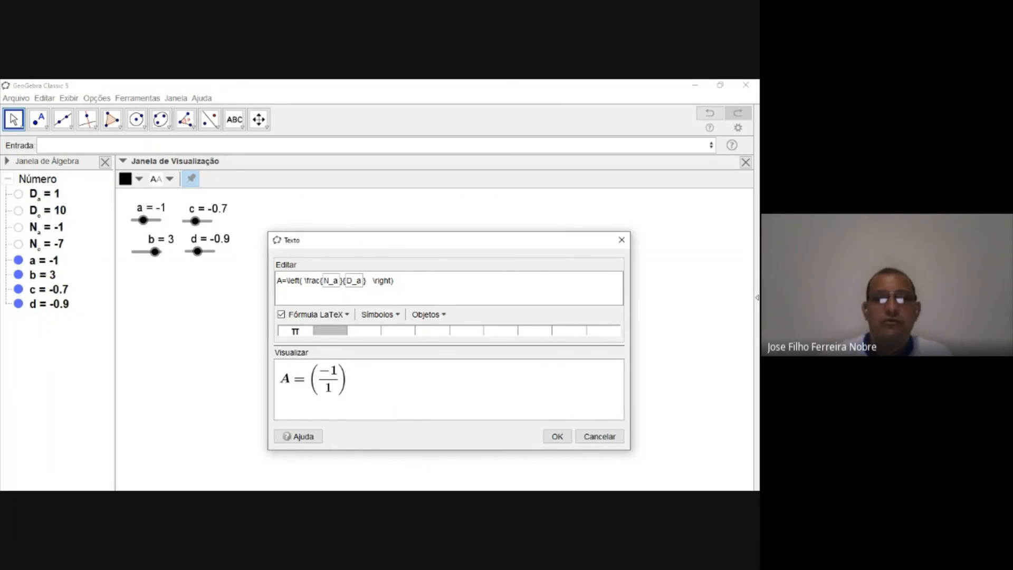
Step: Add the object D_c after the fraction, separated by the LaTeX space "\ ", and end the row with the line break \\ before \right)
left_click(427, 314)
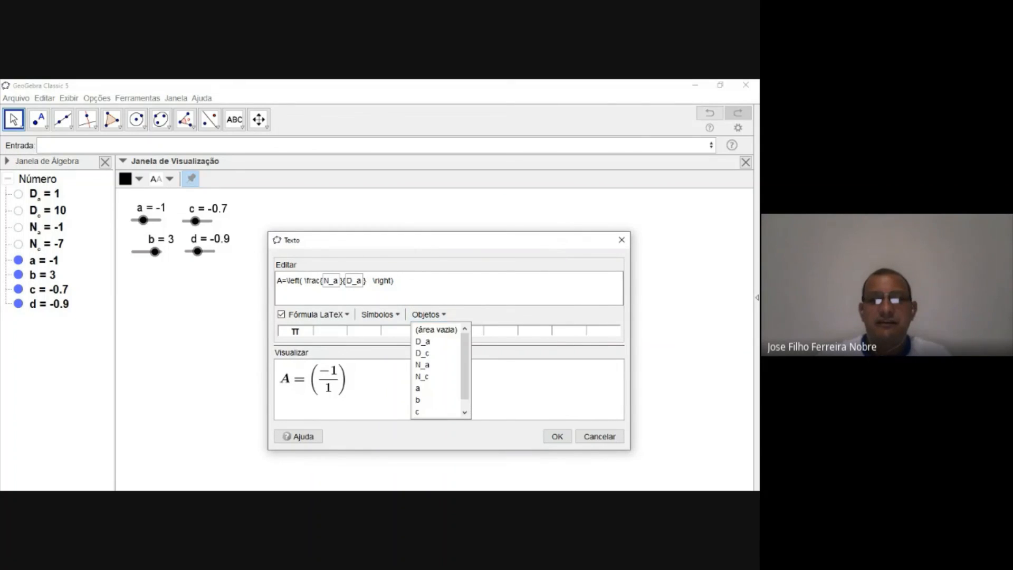
left_click(422, 355)
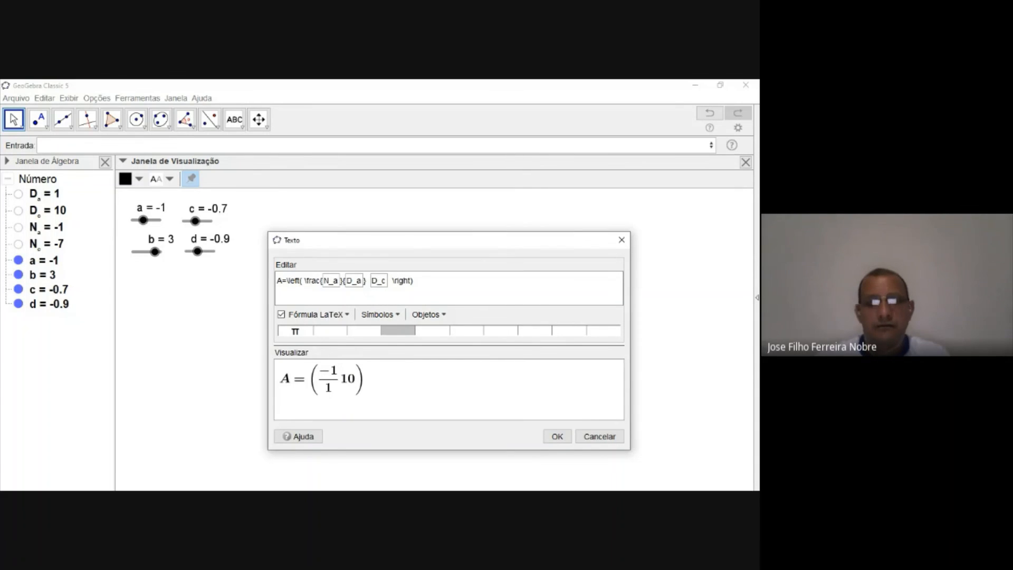
type(",")
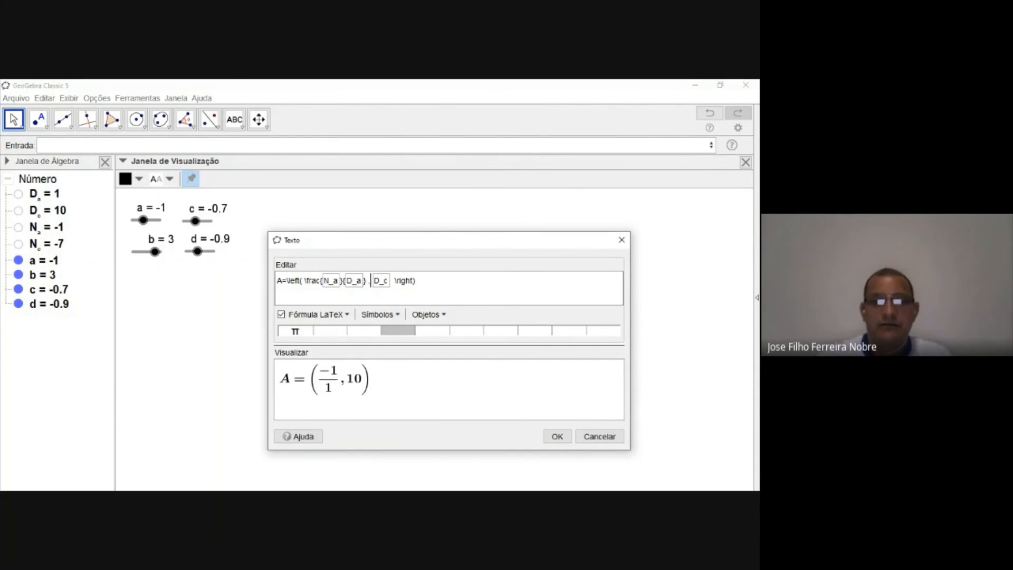
key("BackSpace")
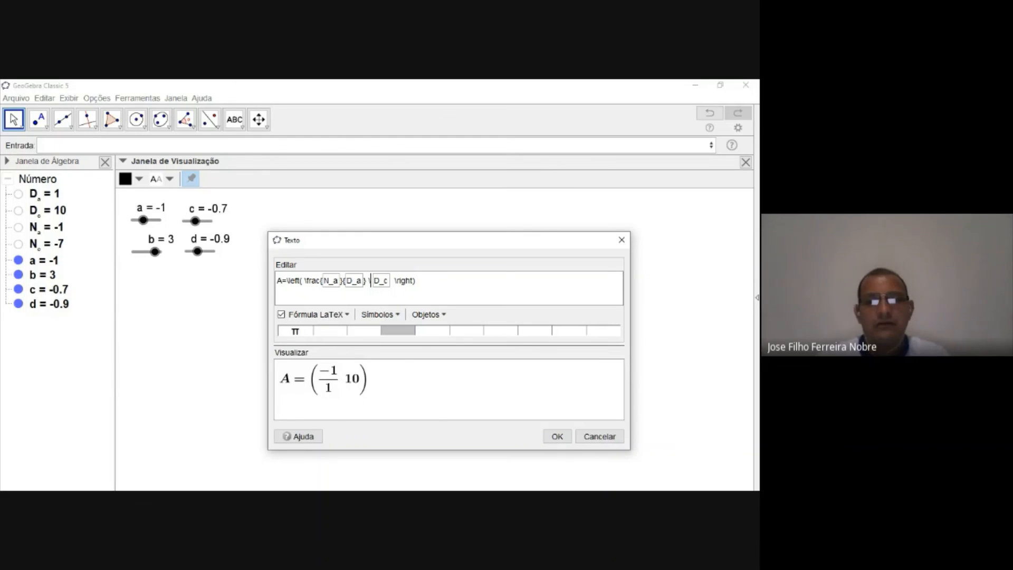
type("\\")
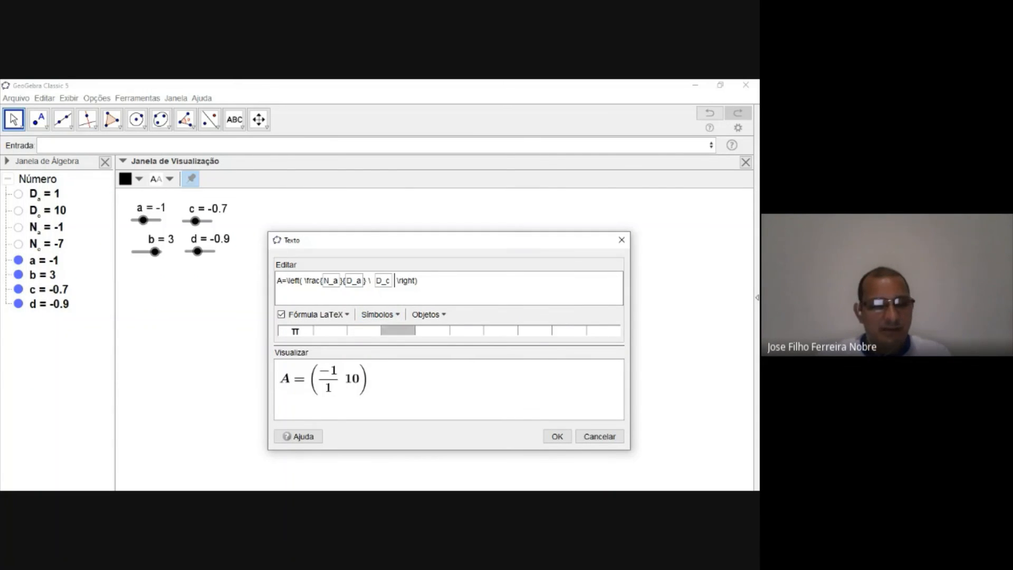
type("\\\\")
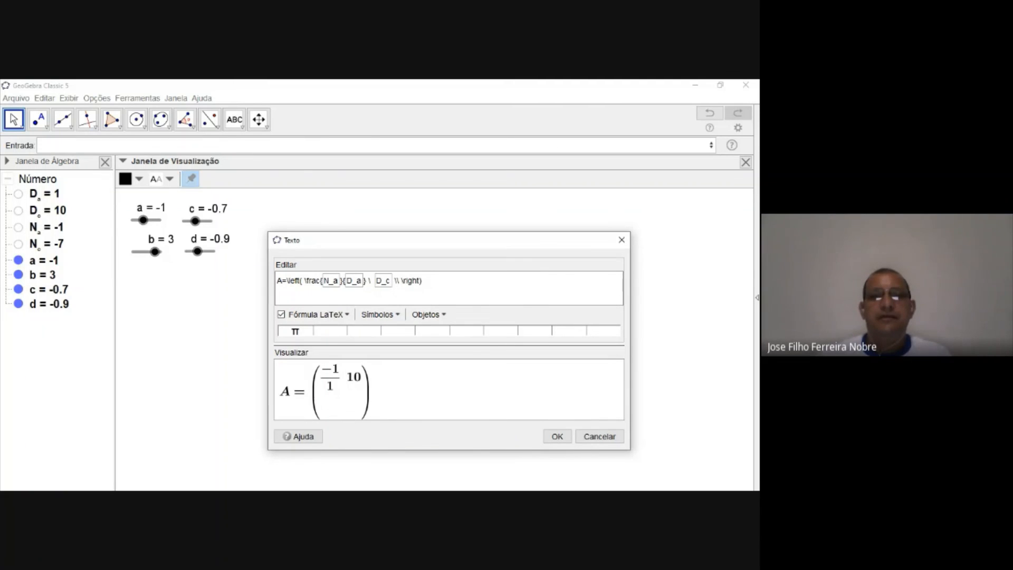
key("shift+End")
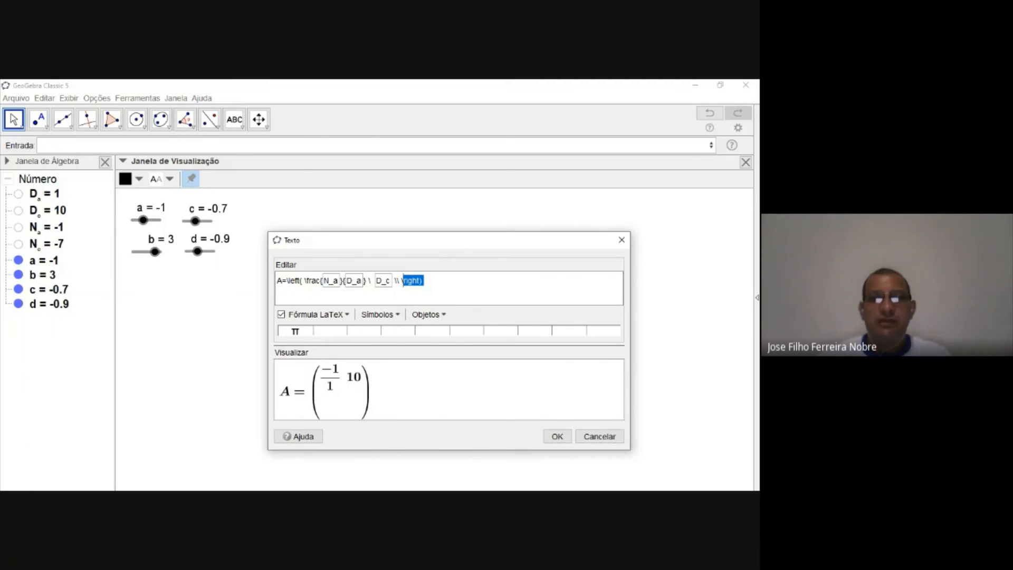
key("Left")
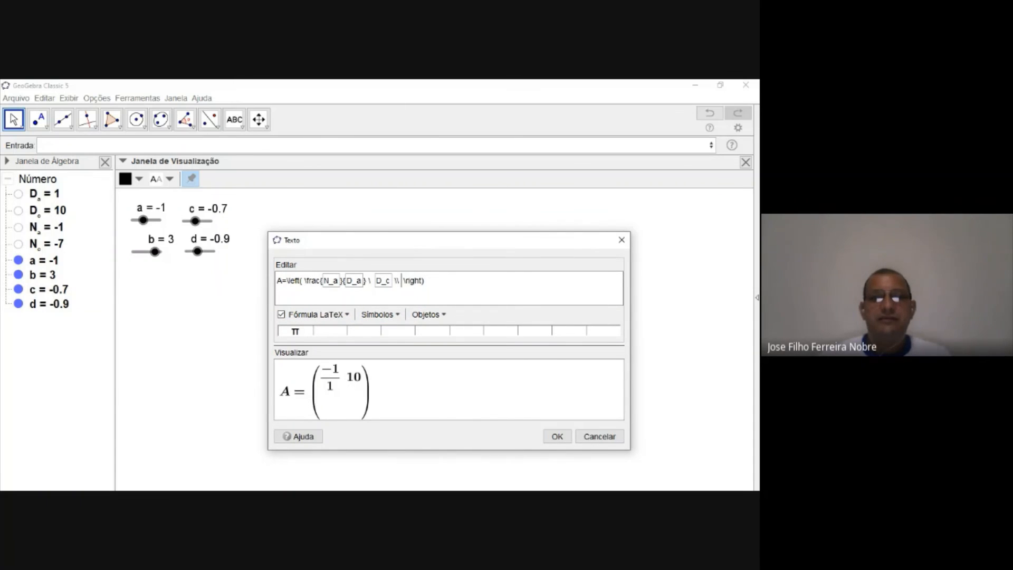
Step: Replace the D_c entry after the fraction in text A with the object c
key("BackSpace")
key("BackSpace")
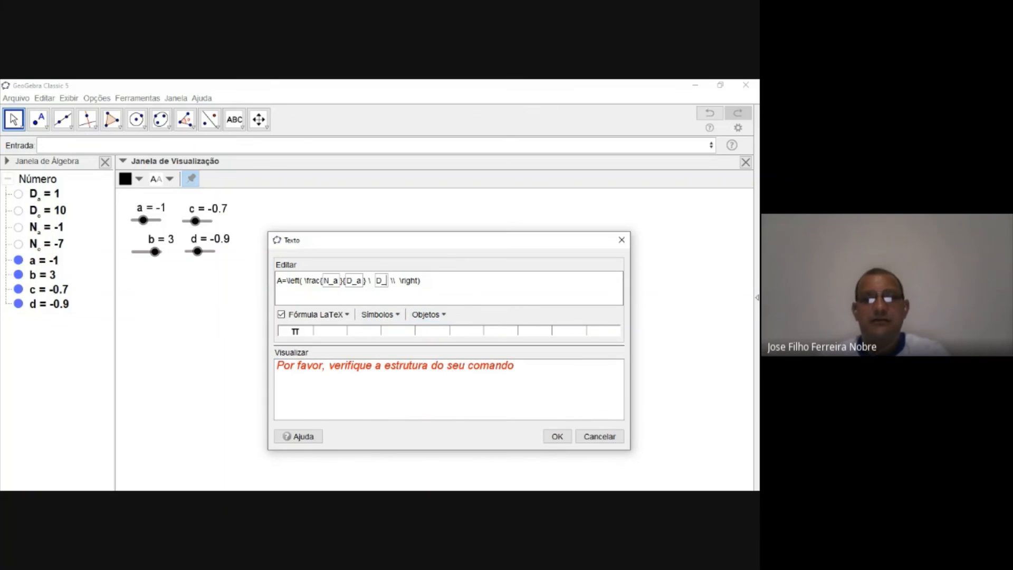
key("BackSpace")
key("BackSpace")
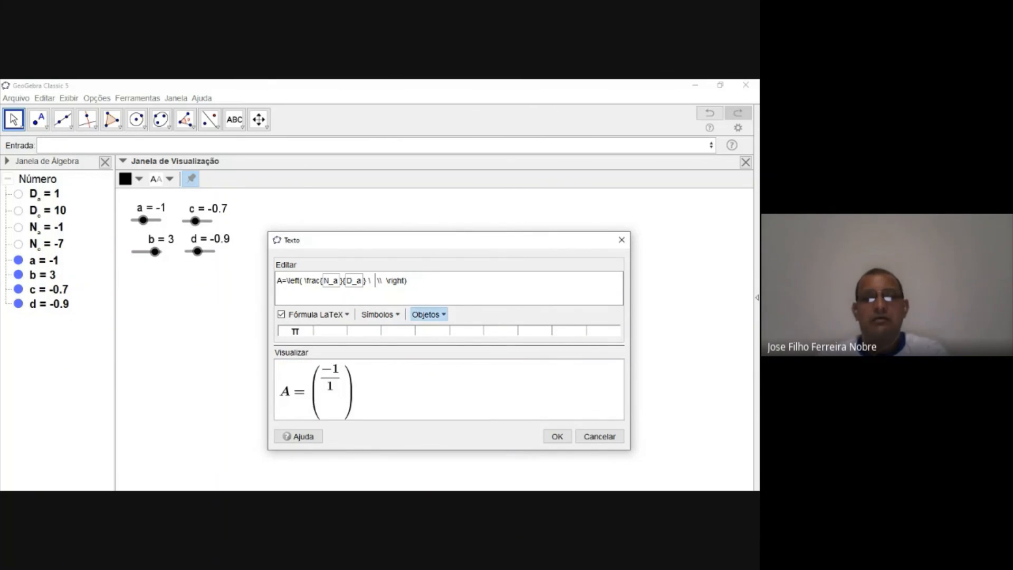
left_click(429, 314)
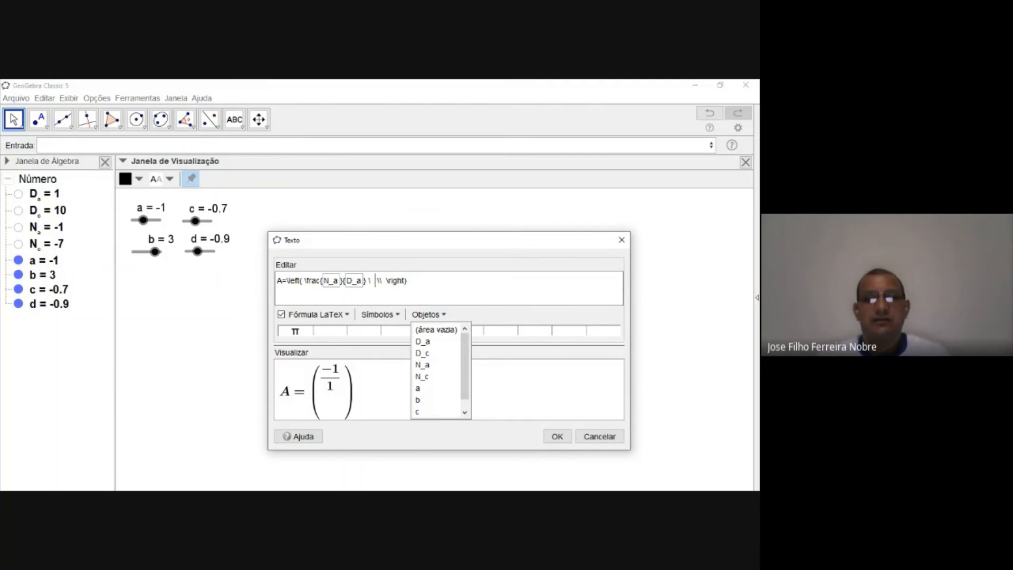
left_click(417, 412)
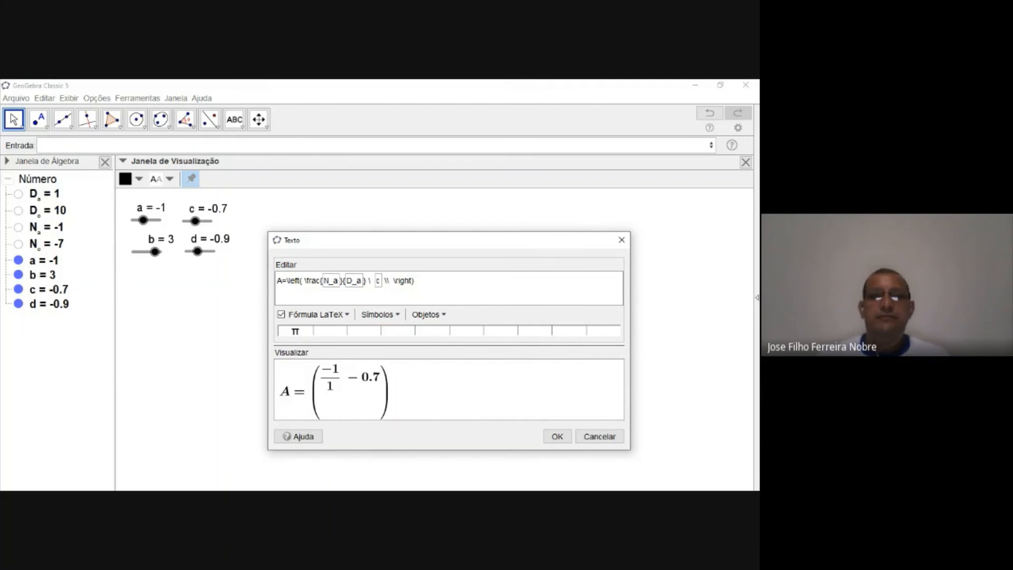
Step: Insert the object b after the \\ line break, and move and enlarge the text dialog for a taller preview
left_click_drag(389, 280, 384, 281)
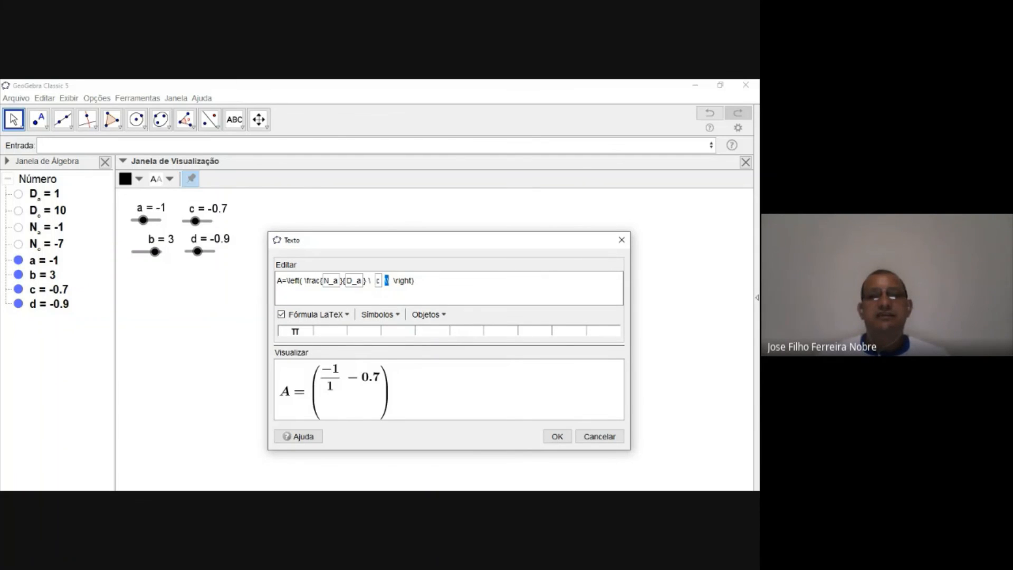
left_click_drag(437, 239, 457, 180)
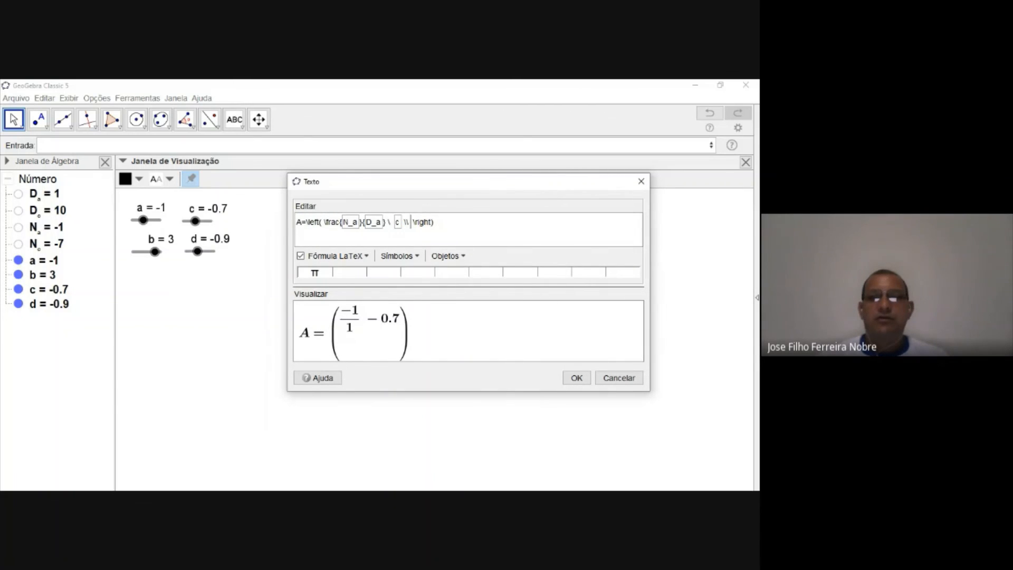
left_click(447, 256)
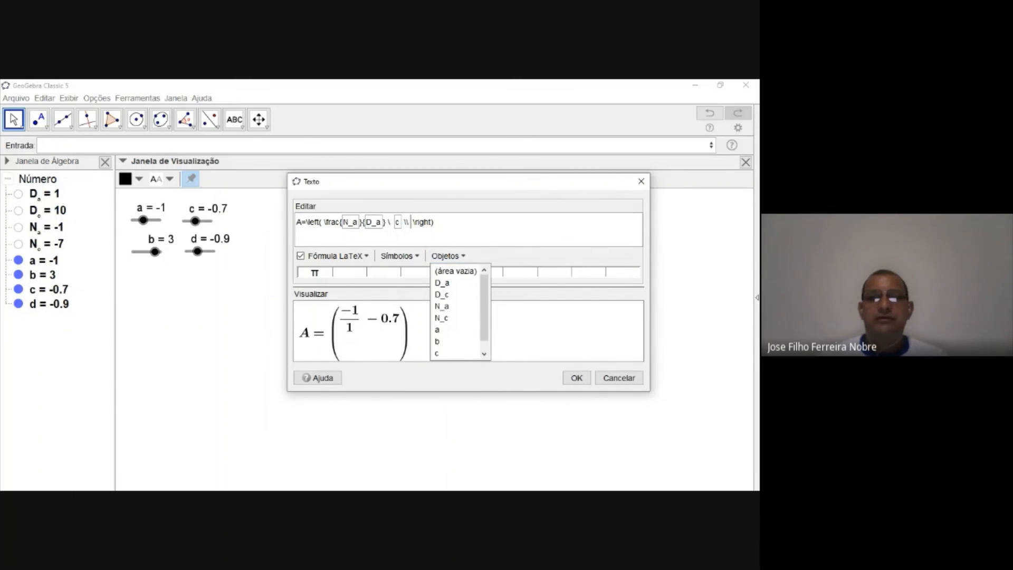
left_click(438, 342)
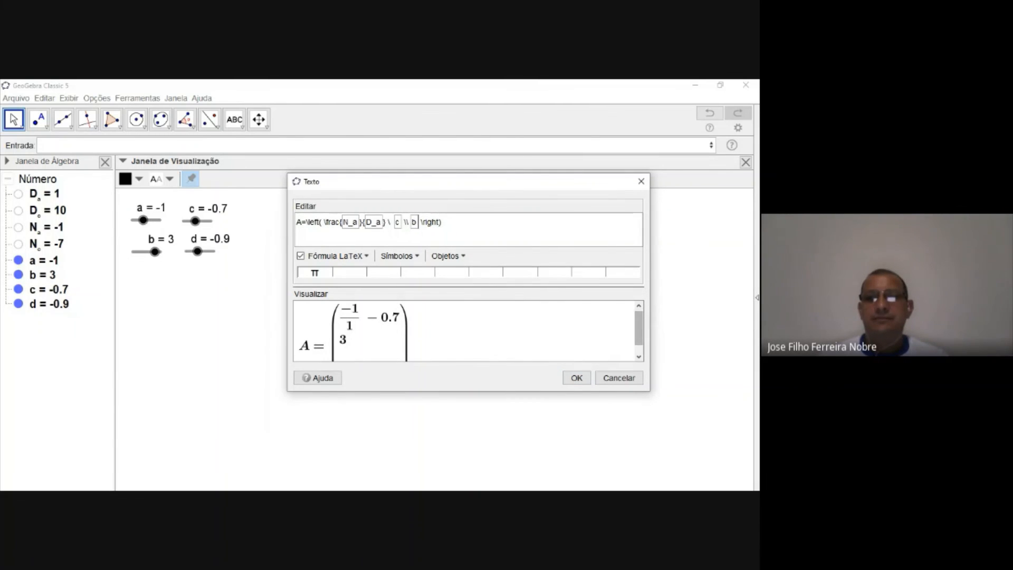
left_click_drag(543, 391, 543, 438)
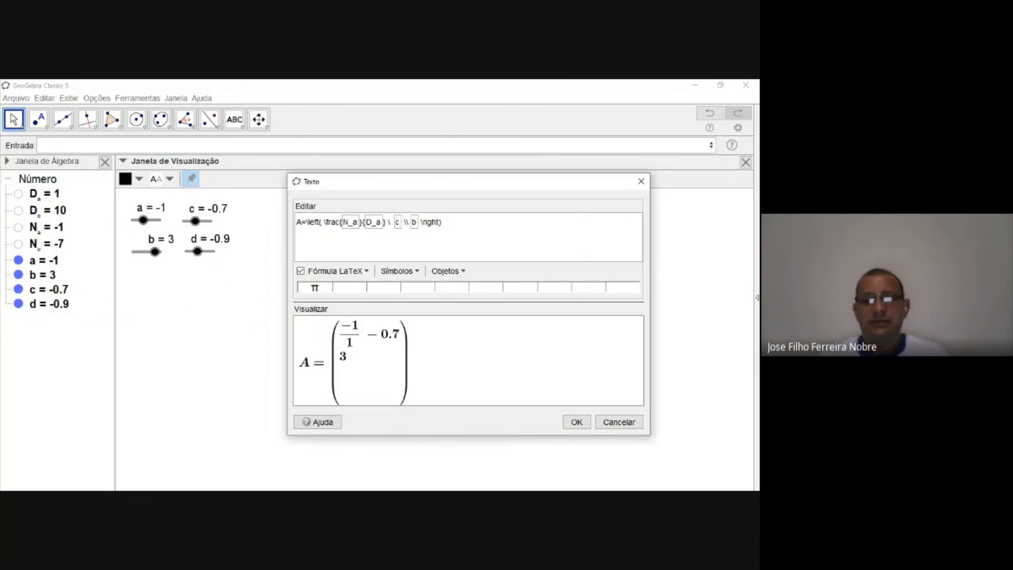
Step: Replace c with the object b in the matrix's first row and remove b from the second row
key("BackSpace")
left_click(447, 270)
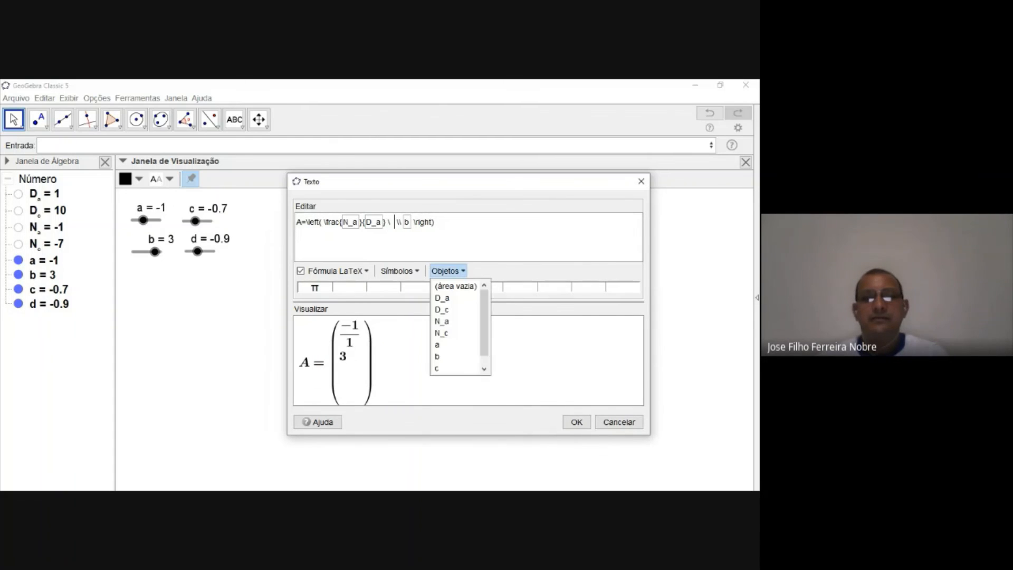
left_click(437, 356)
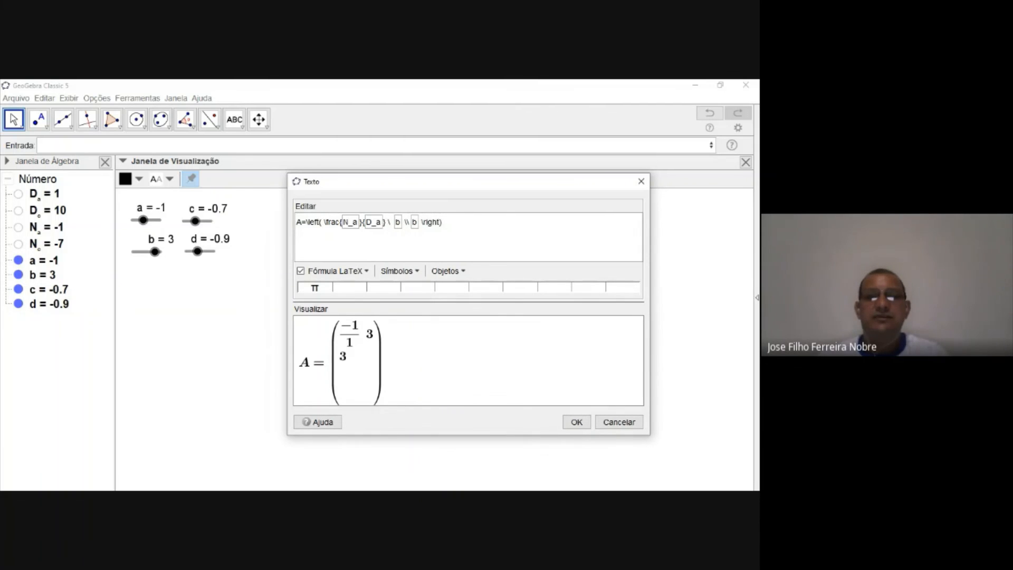
key("BackSpace")
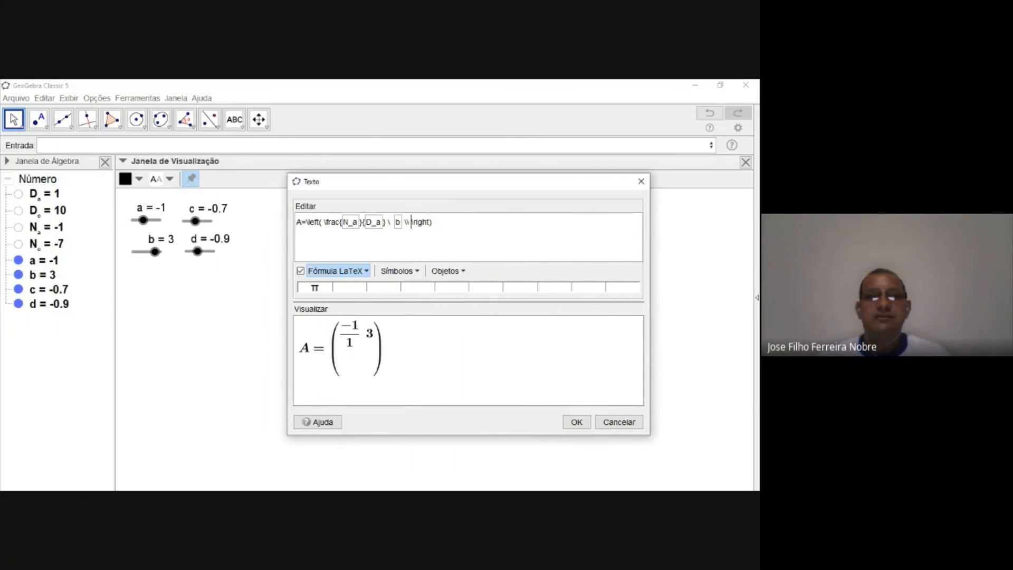
Step: Add a LaTeX fraction to the second row with the object N_c as numerator and D_c as denominator
left_click(338, 271)
mouse_move(356, 286)
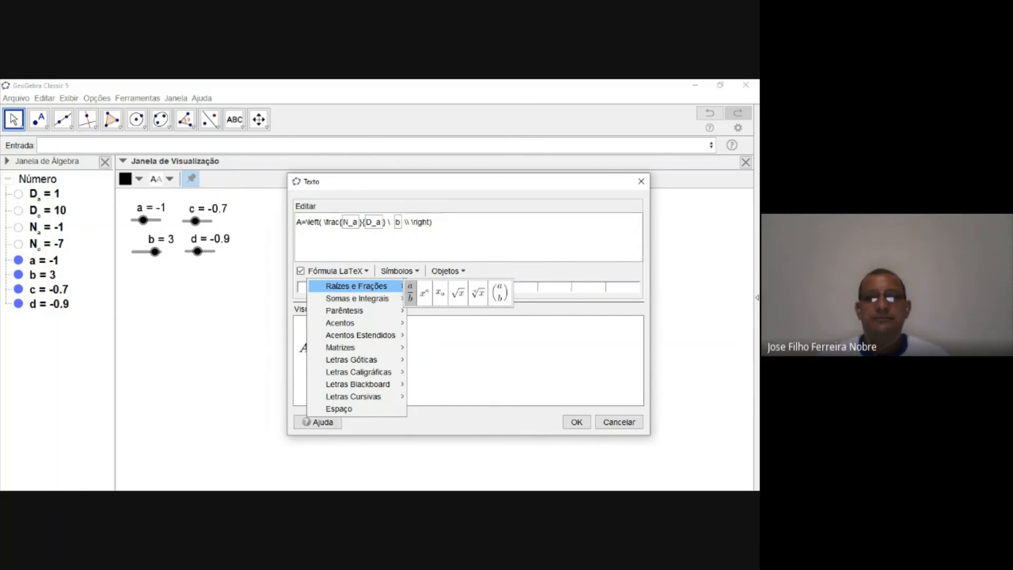
left_click(409, 292)
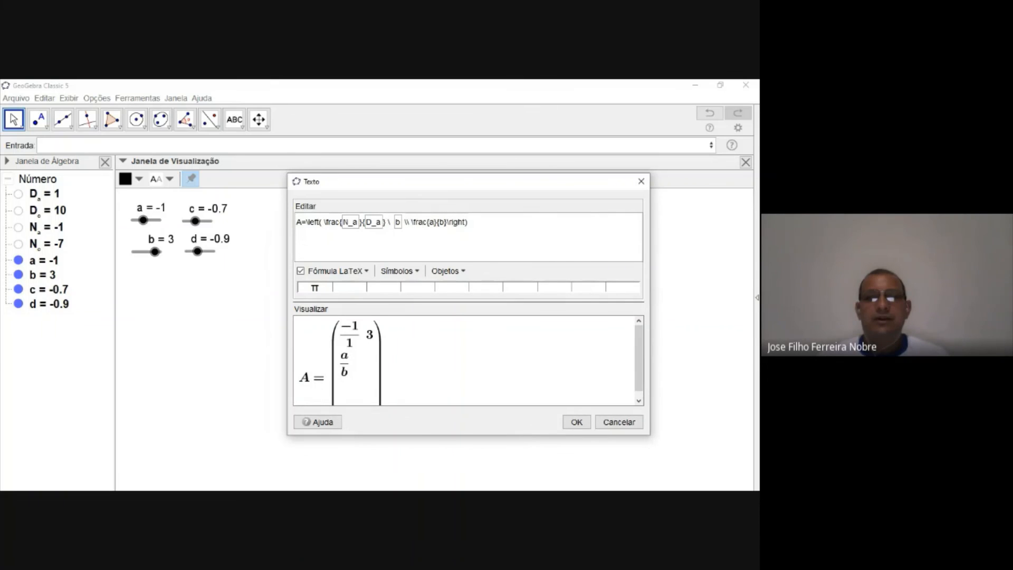
key("BackSpace")
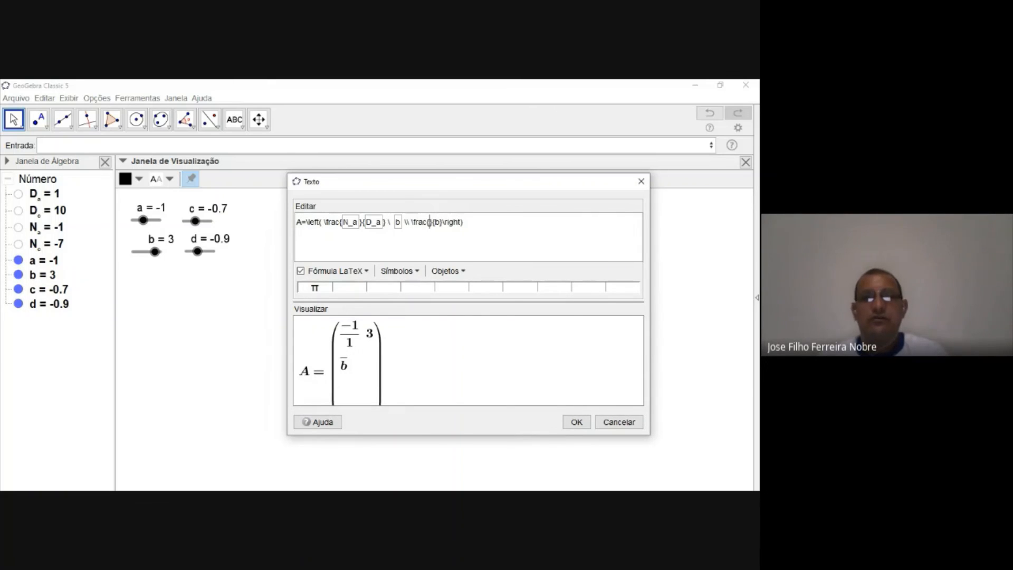
left_click(448, 270)
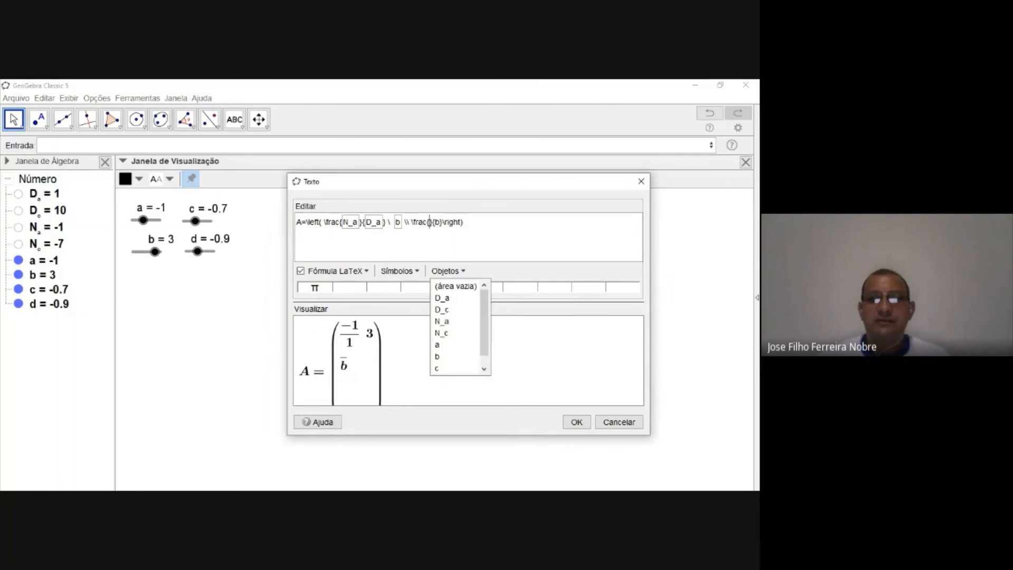
left_click(441, 333)
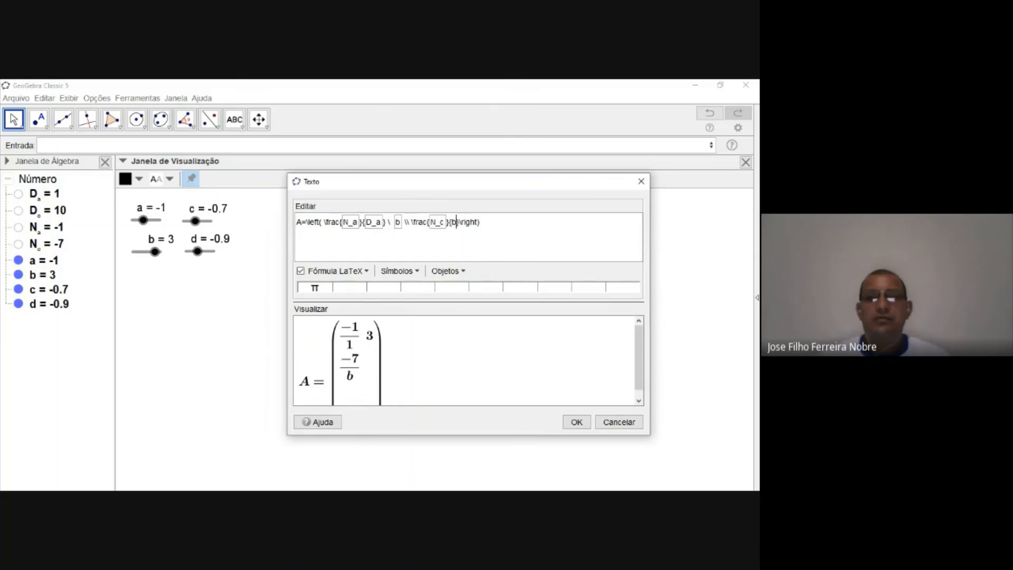
key("BackSpace")
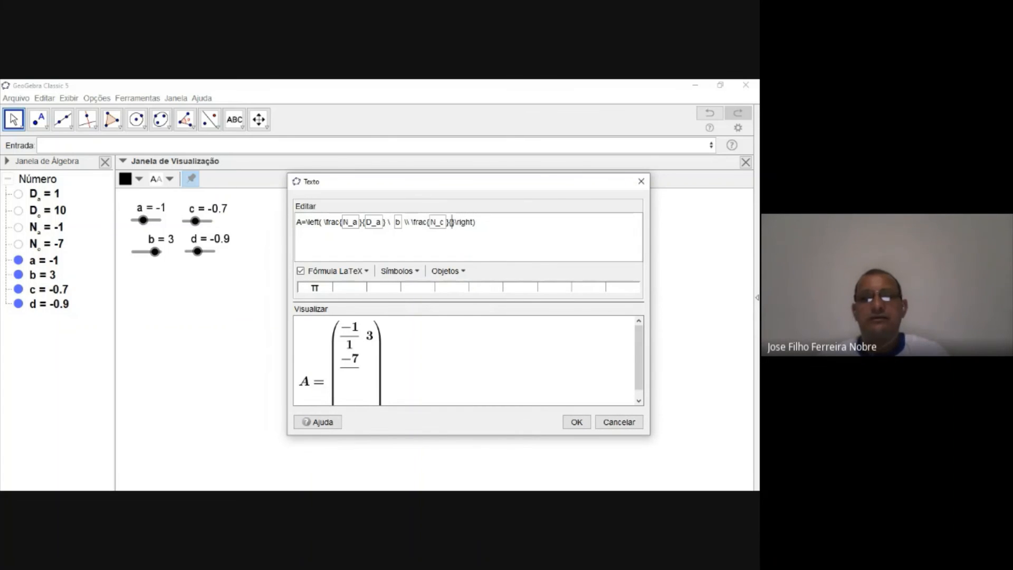
left_click(449, 271)
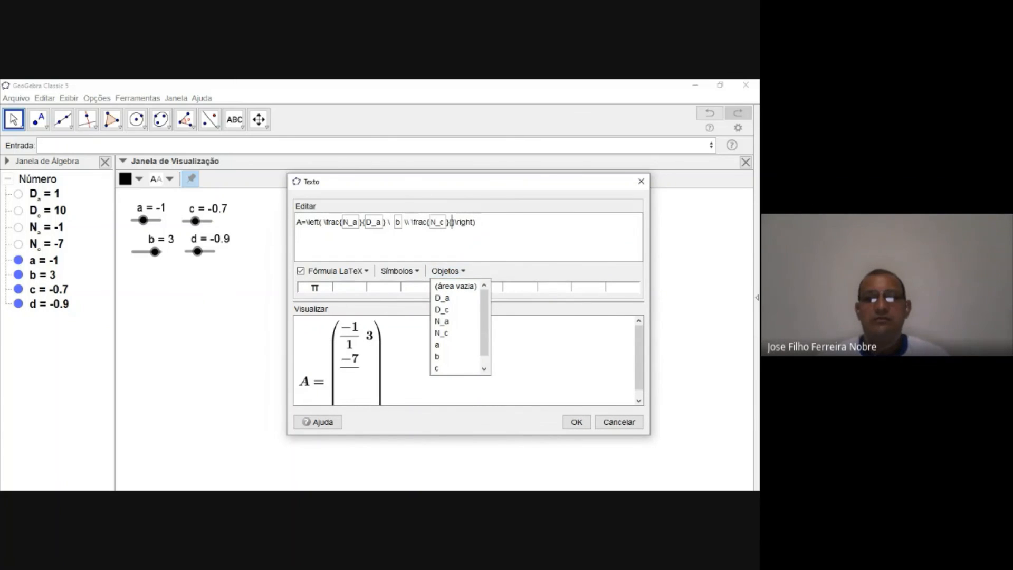
left_click(442, 310)
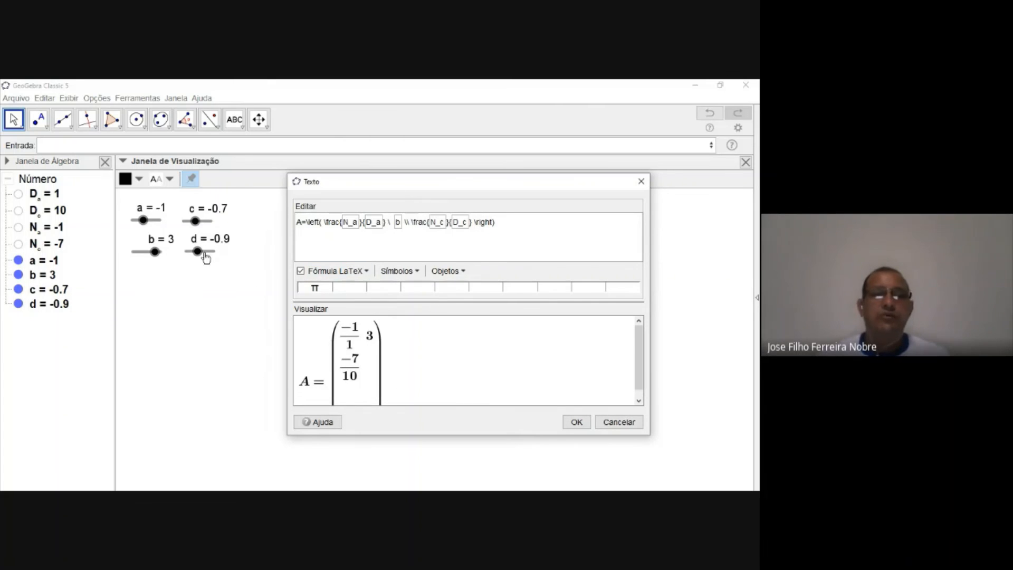
Step: Add the object d after the second-row fraction, separated by the LaTeX space "\ ", and place the finished text A
left_click(448, 271)
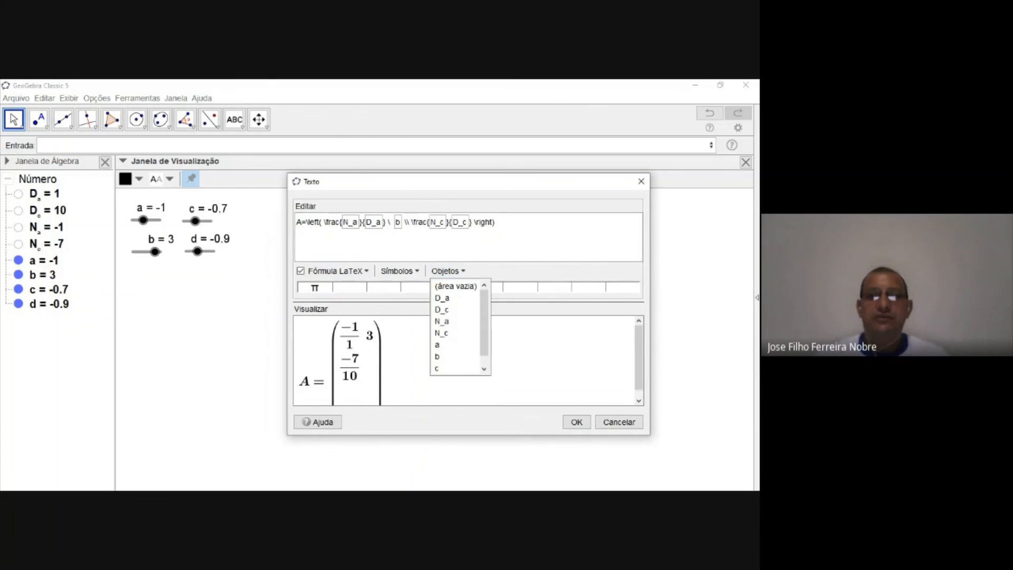
left_click_drag(484, 327, 484, 337)
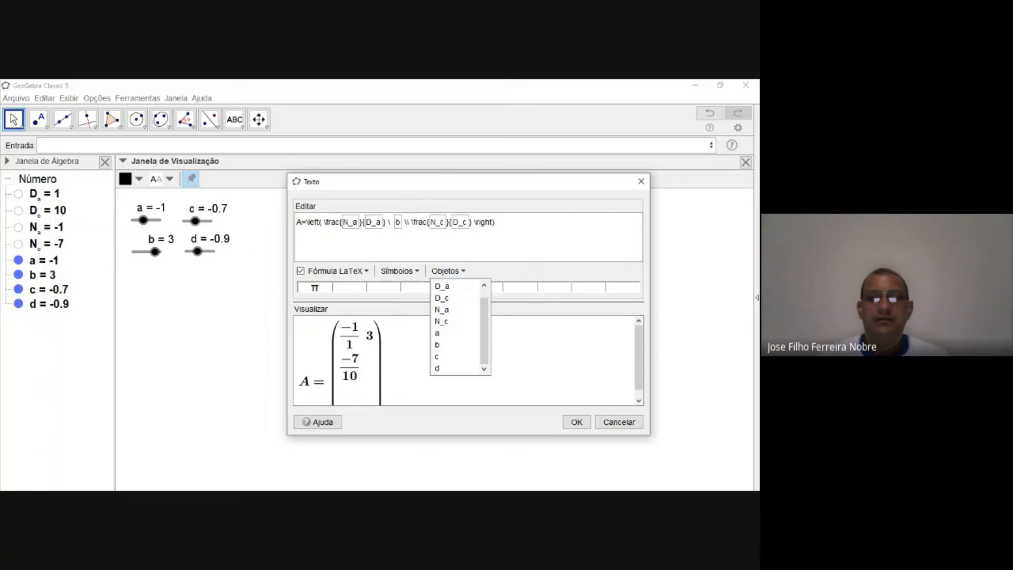
left_click(437, 368)
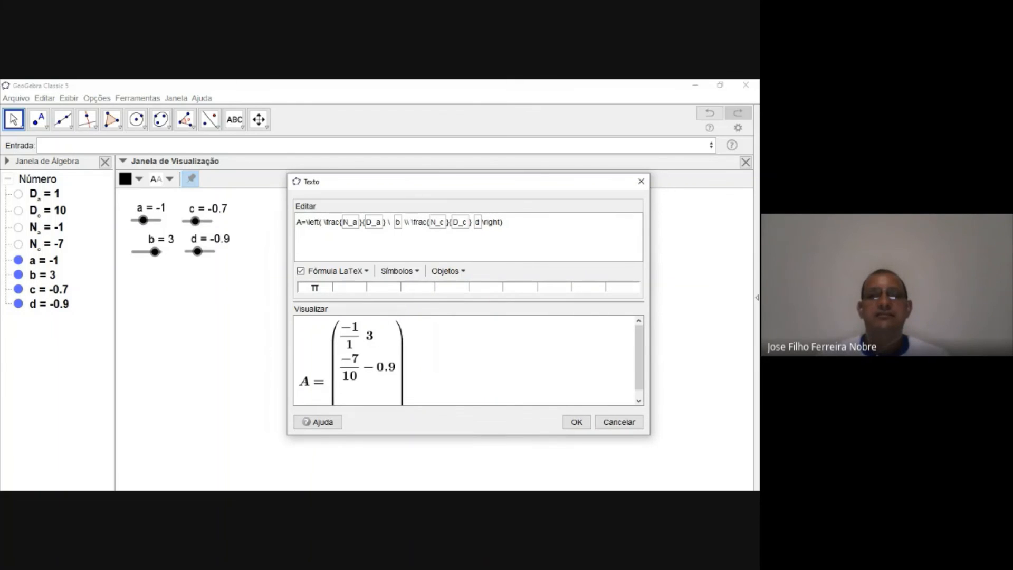
scroll(443, 362, "down", 5)
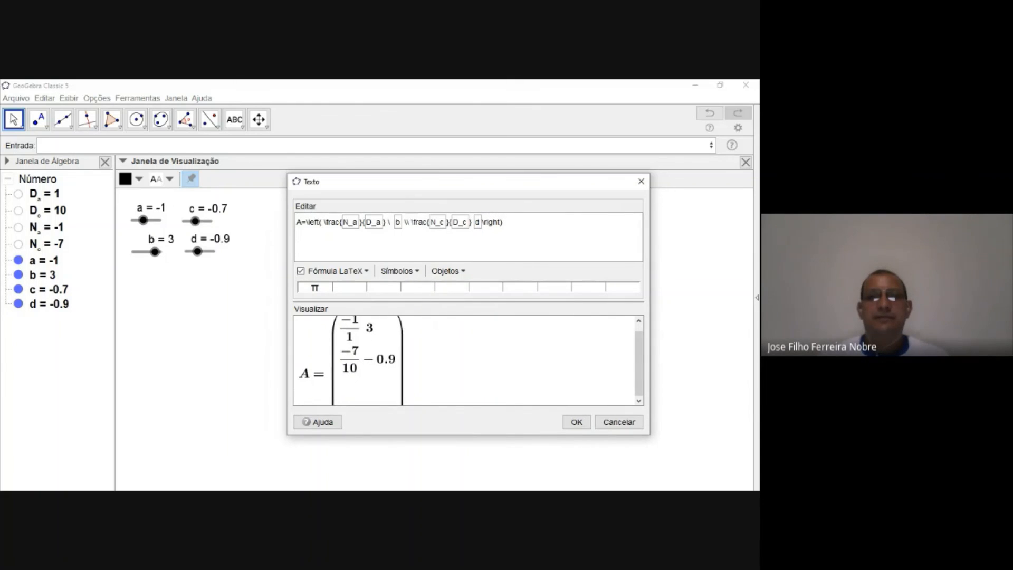
scroll(443, 361, "up", 1)
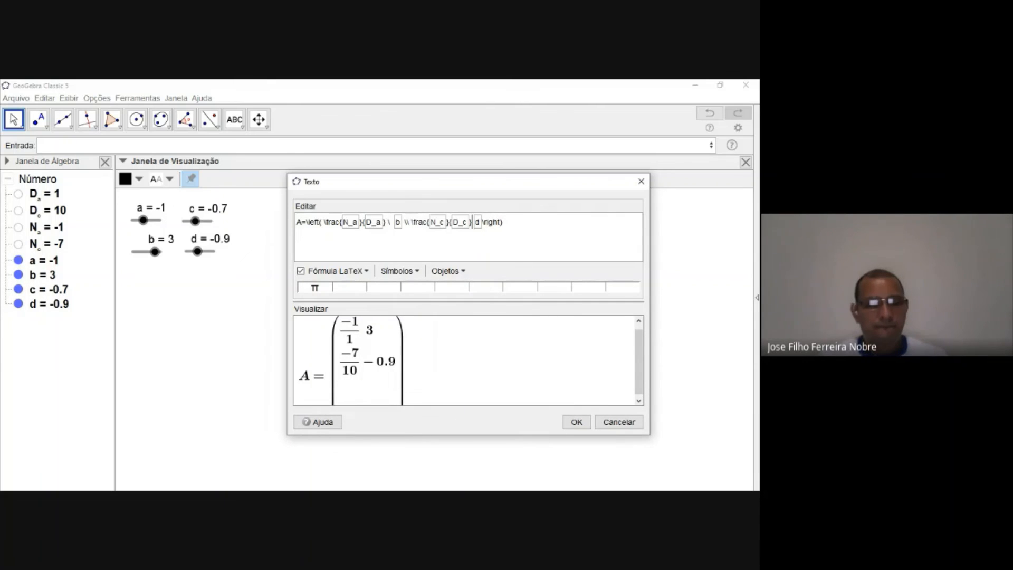
type("\\")
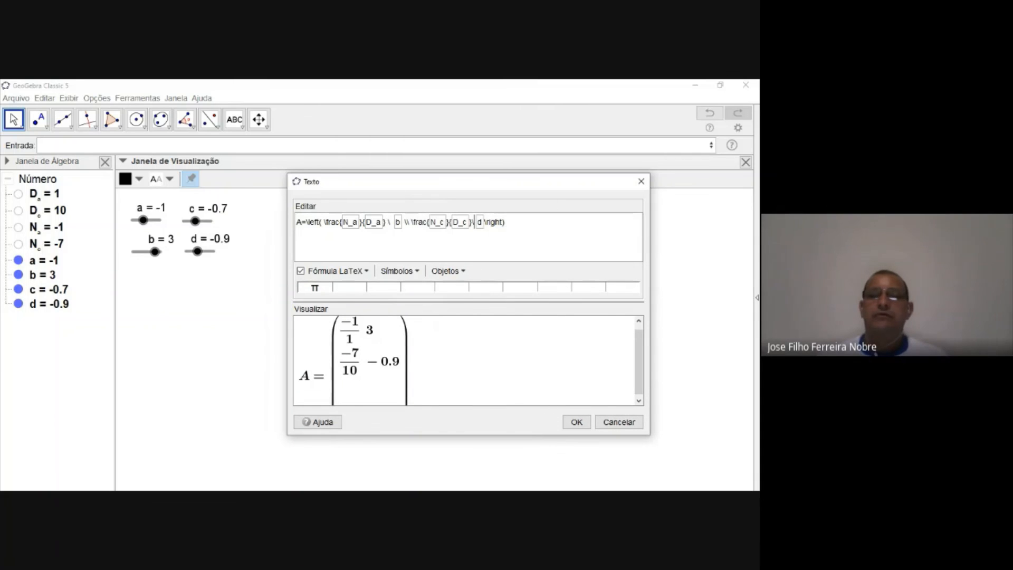
left_click(575, 422)
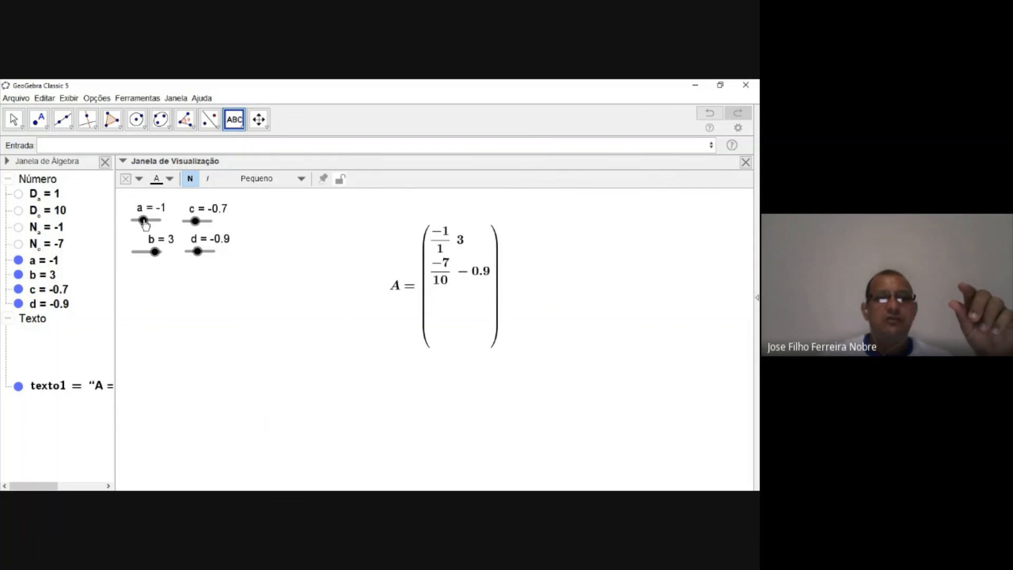
key("Escape")
Step: Test matrix A by changing the sliders to a = 1, b = -1.8, c = 2.8 and d = -0.2
left_click_drag(144, 222, 153, 225)
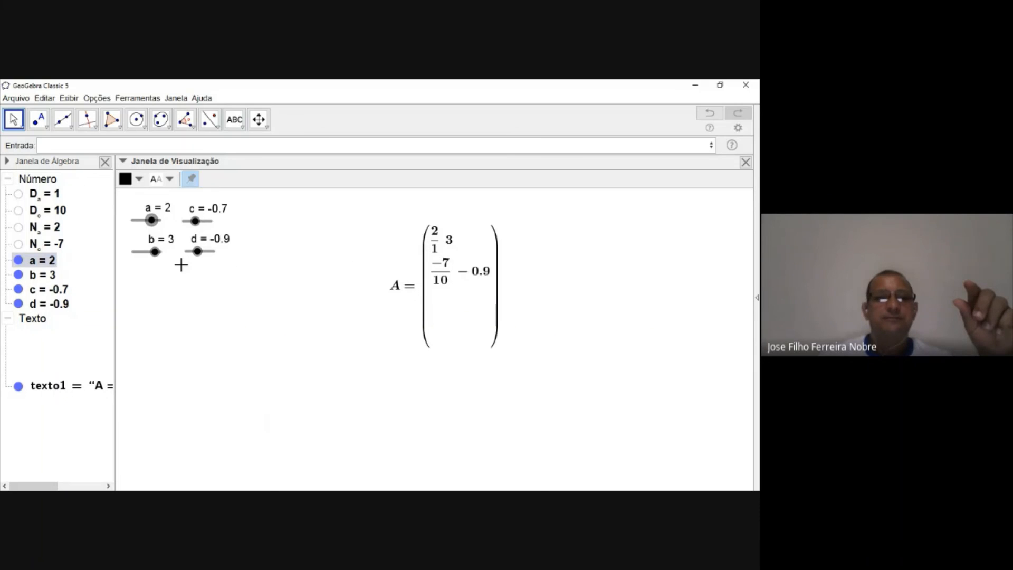
left_click_drag(156, 257, 203, 230)
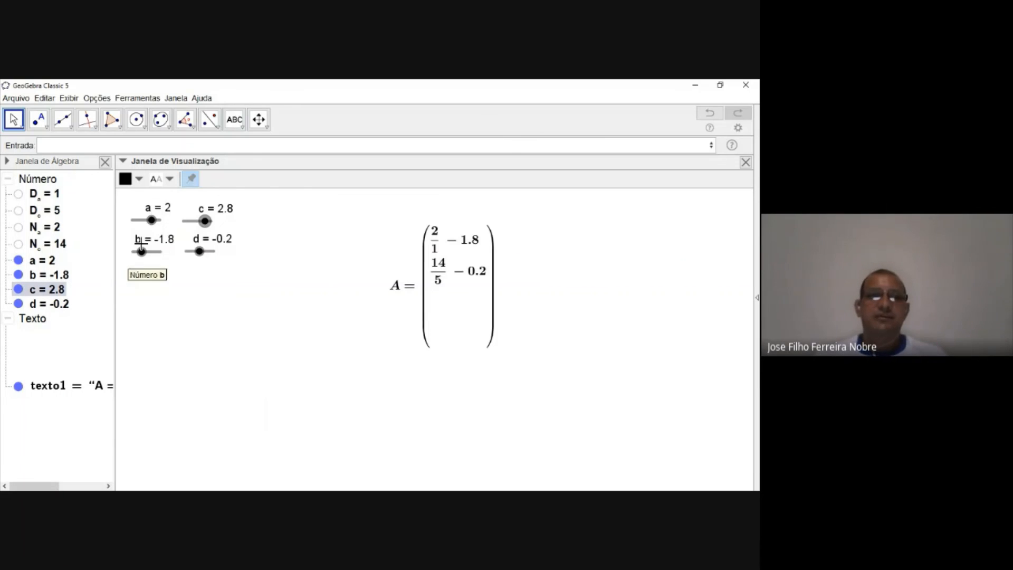
mouse_move(152, 220)
left_mouse_down()
mouse_move(140, 220)
mouse_move(149, 225)
left_mouse_up()
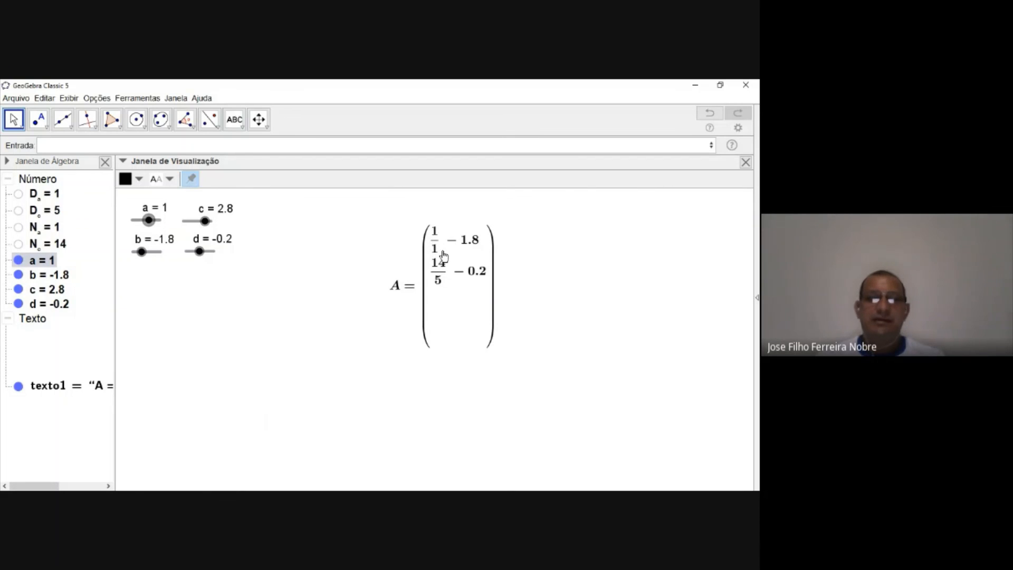
left_click(312, 318)
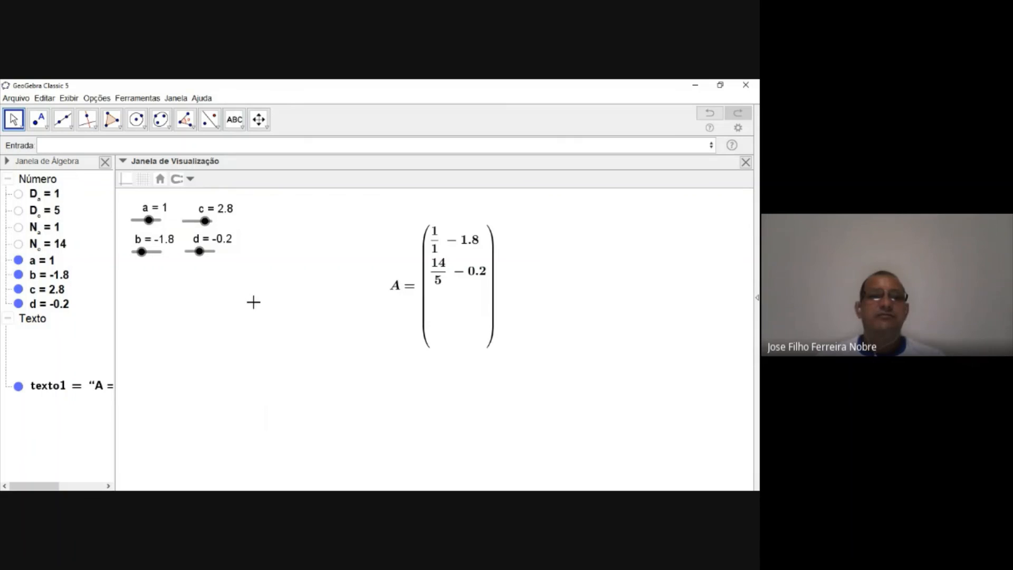
Step: Start a new text below the sliders with "B=" followed by the LaTeX 2×2 matrix template with entries a, b, c, d
left_click(234, 120)
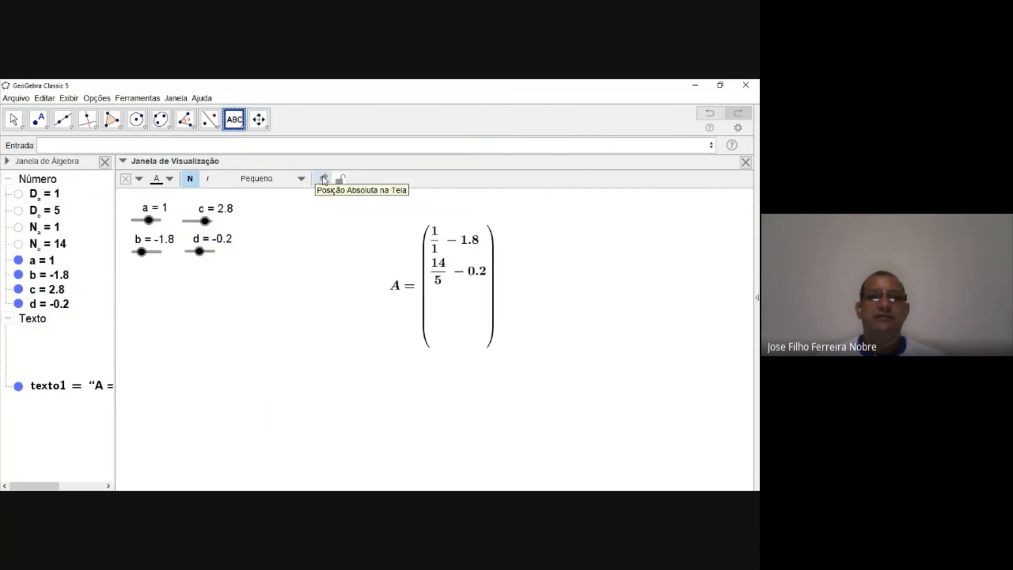
left_click(190, 386)
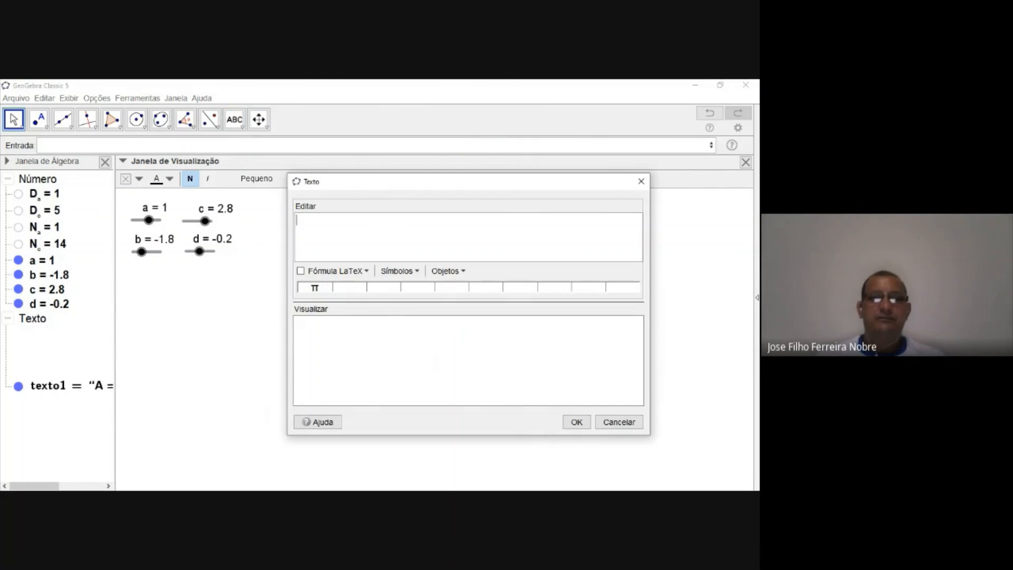
type("B")
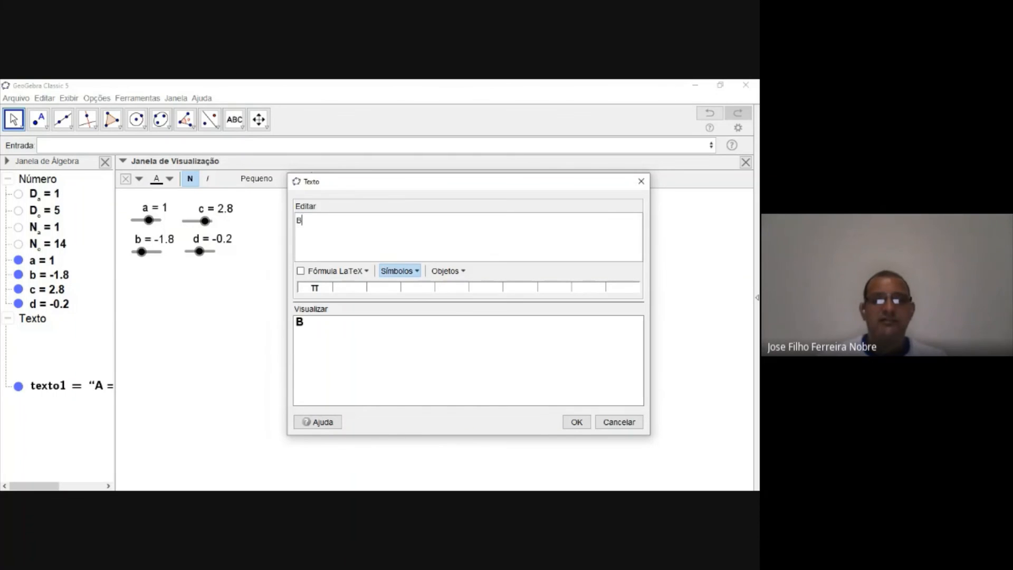
type("=")
left_click(448, 271)
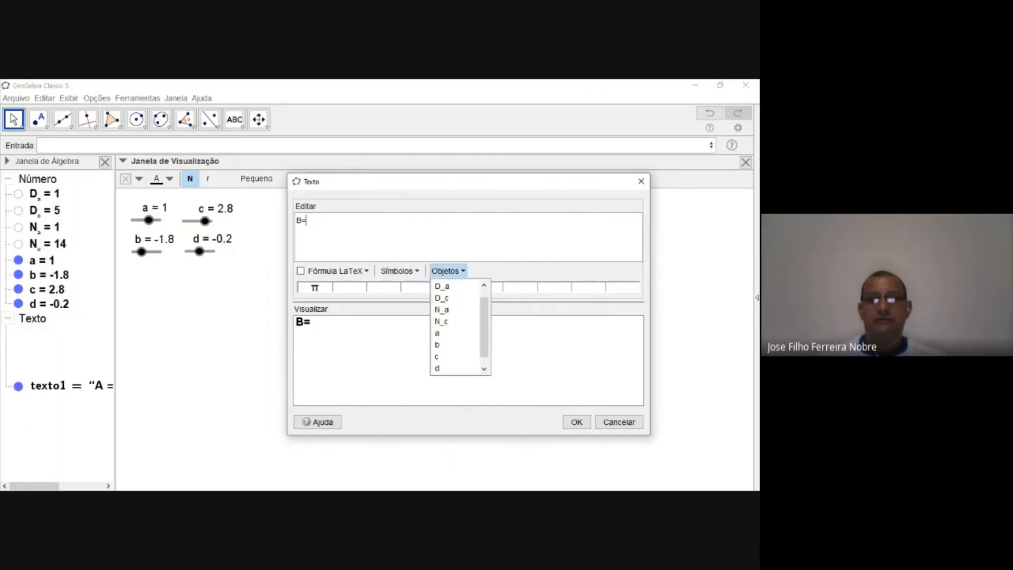
left_click(338, 271)
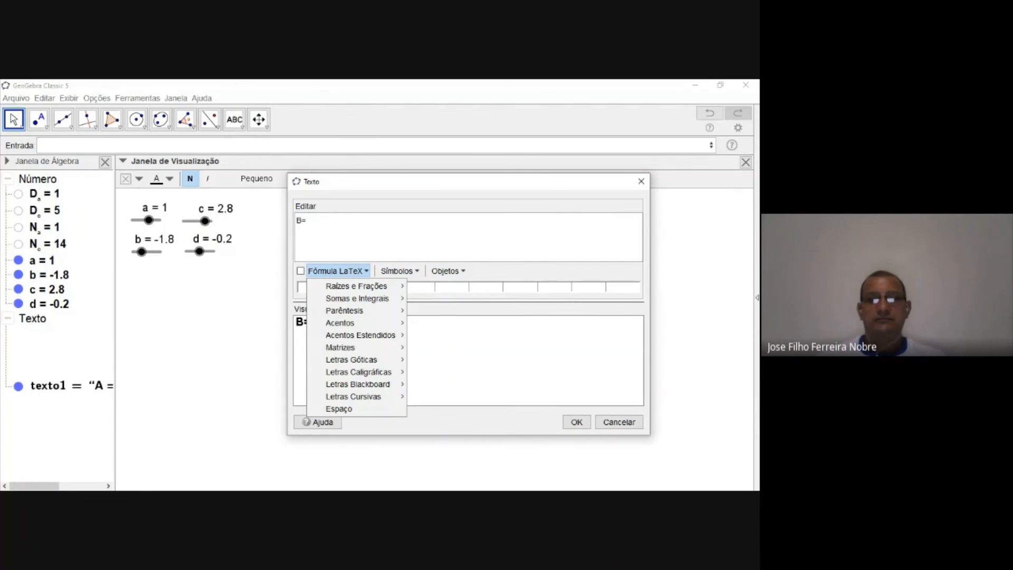
mouse_move(348, 347)
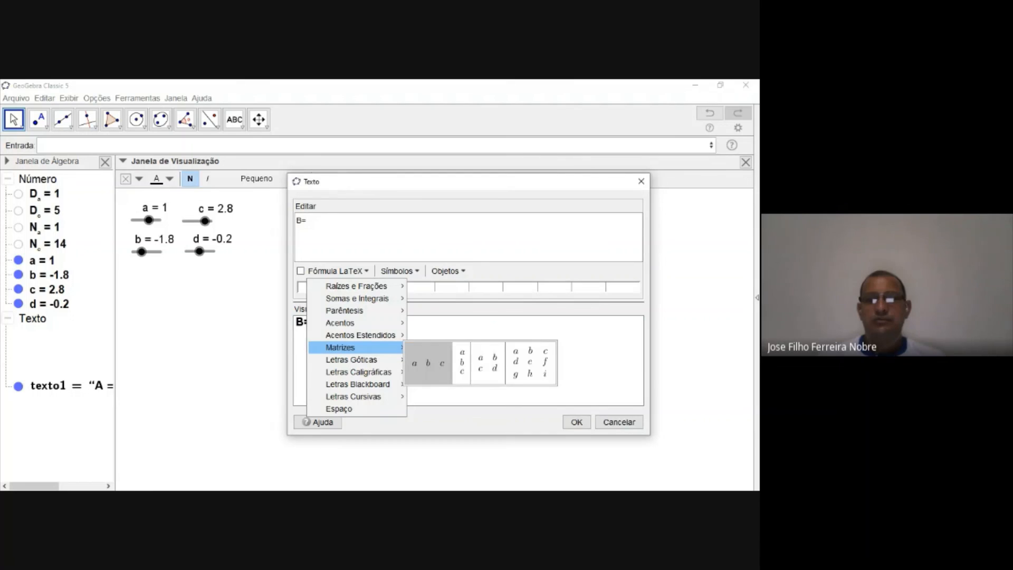
left_click(488, 363)
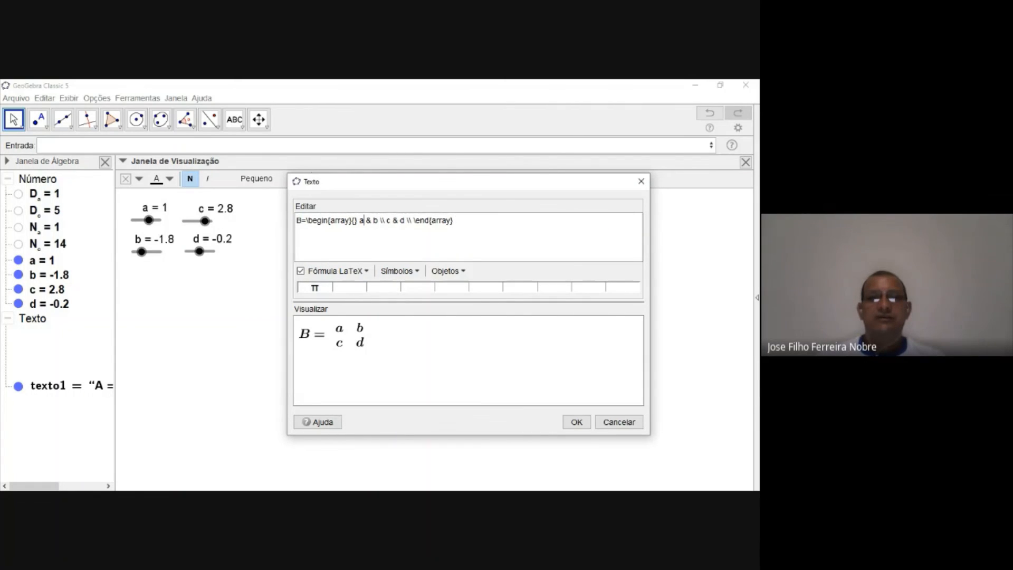
Step: Replace the matrix entry a with a LaTeX fraction using the object N_a as numerator and D_a as denominator
mouse_move(362, 221)
left_mouse_down()
mouse_move(453, 220)
mouse_move(358, 220)
left_mouse_up()
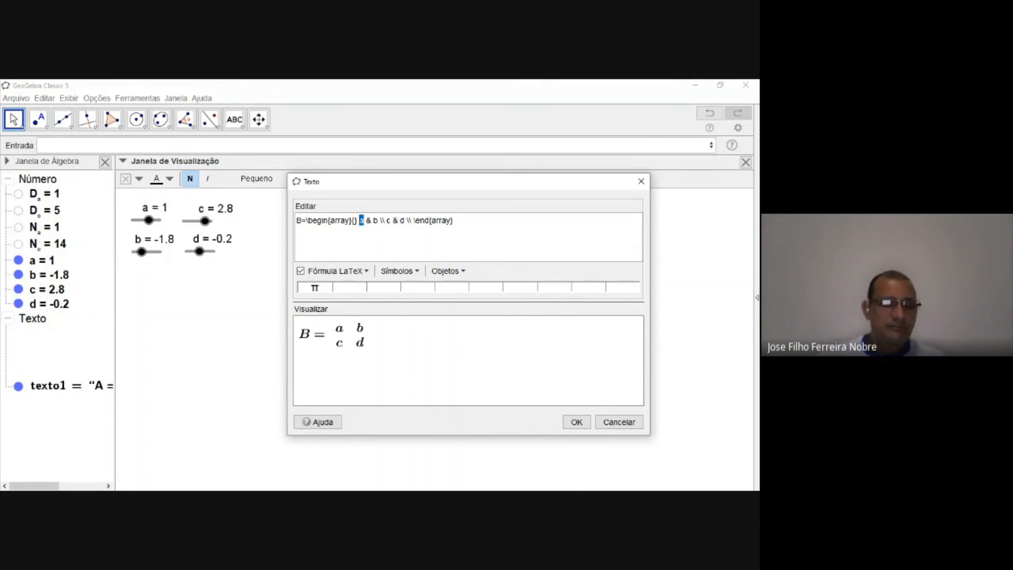
key("Delete")
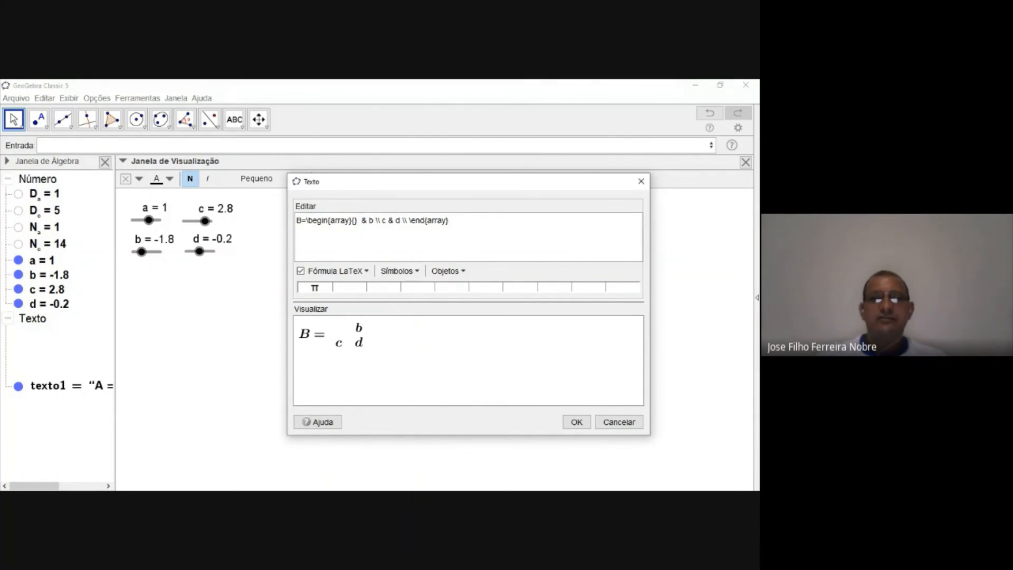
left_click(338, 270)
mouse_move(356, 286)
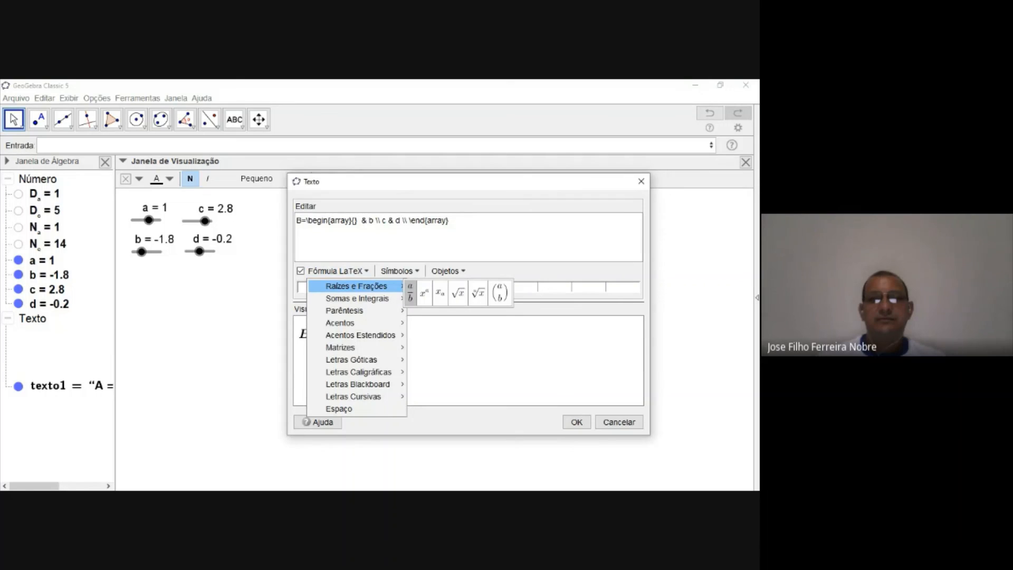
left_click(410, 291)
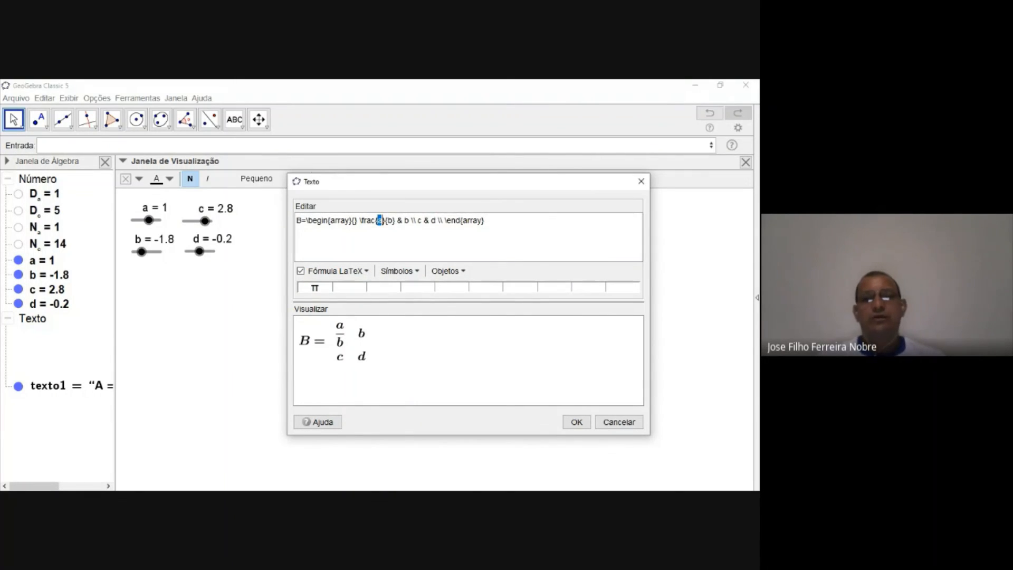
key("BackSpace")
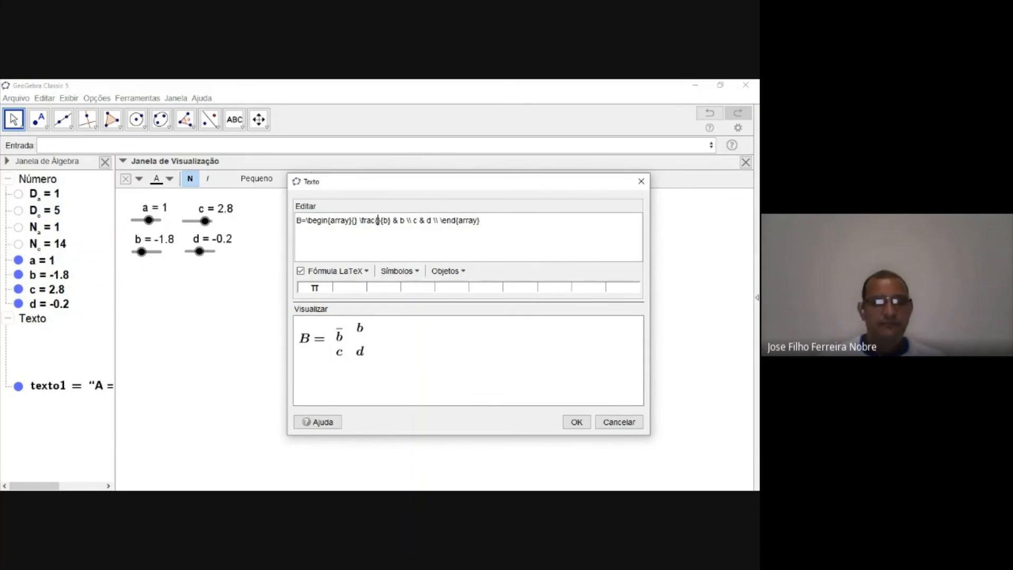
left_click(448, 270)
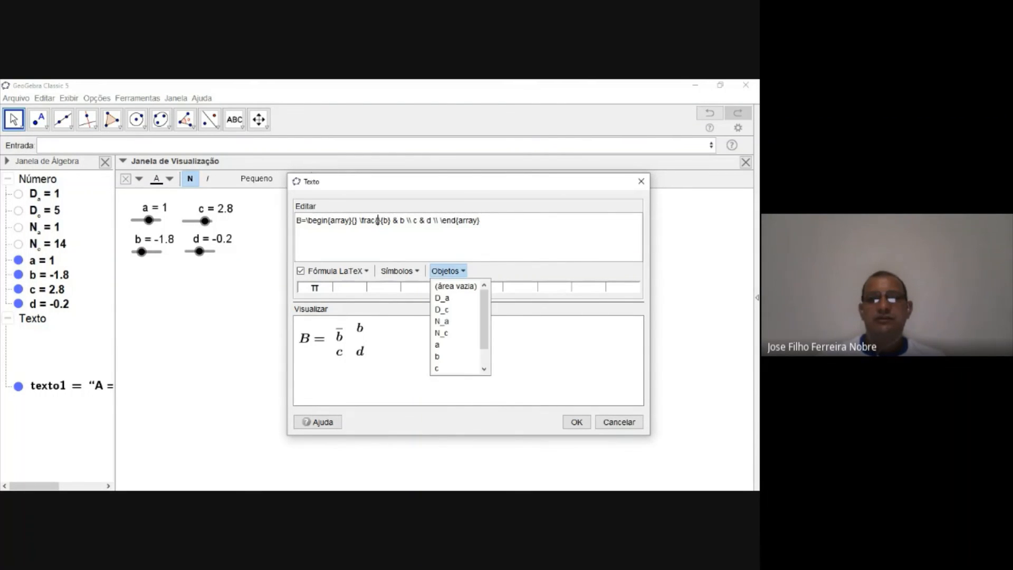
left_click(441, 321)
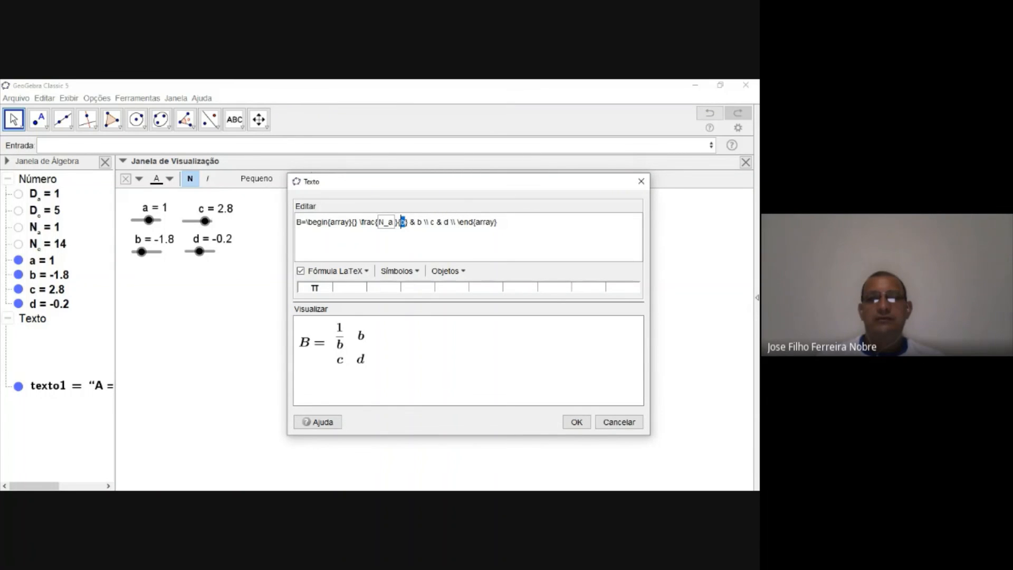
key("BackSpace")
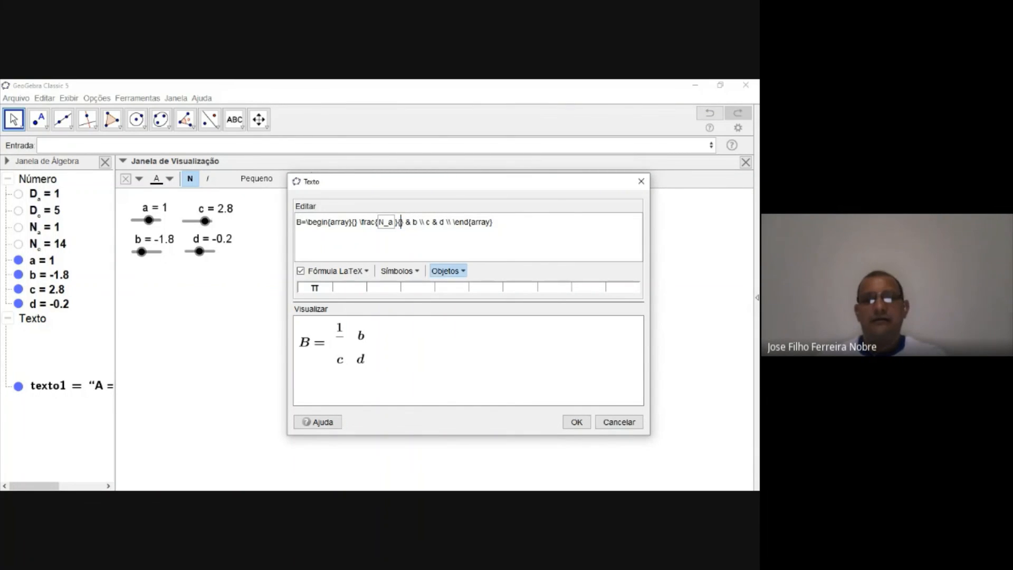
left_click(448, 271)
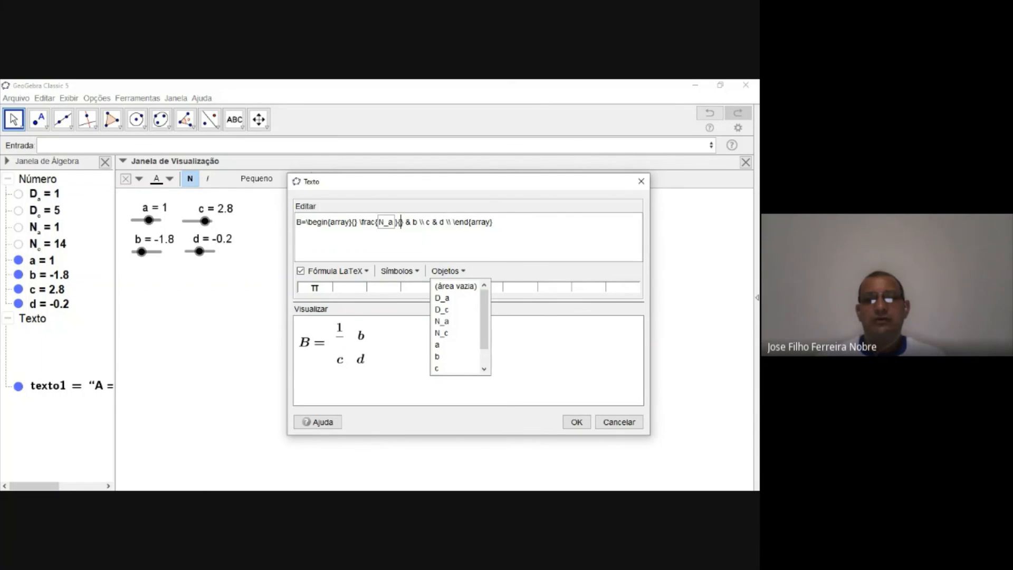
left_click(442, 298)
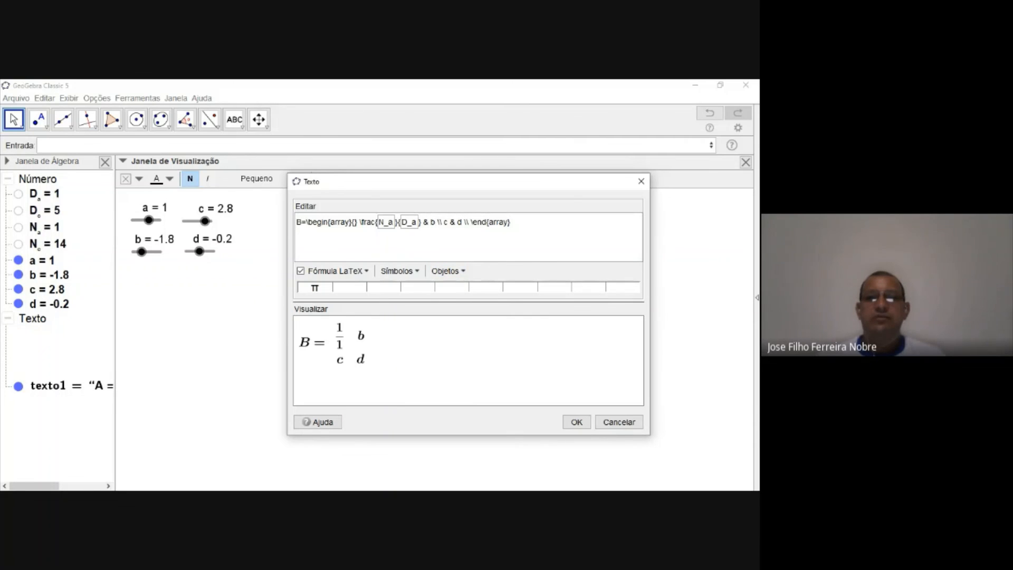
Step: Replace the literal b in the matrix's first row with the linked object b
key("BackSpace")
left_click(447, 270)
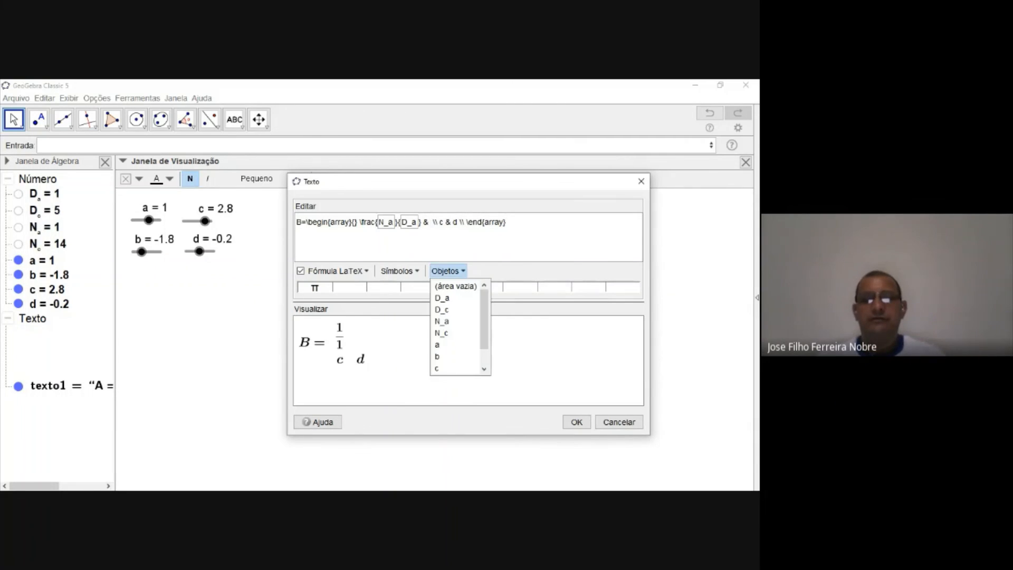
left_click(437, 356)
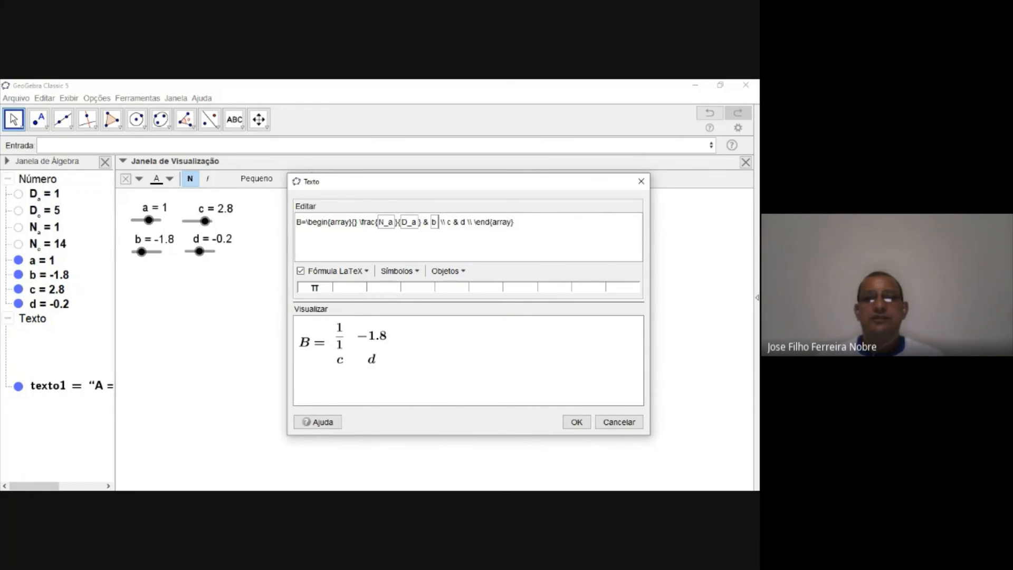
Step: Replace the matrix entry c with a LaTeX fraction using the object N_c as numerator and D_c as denominator
key("BackSpace")
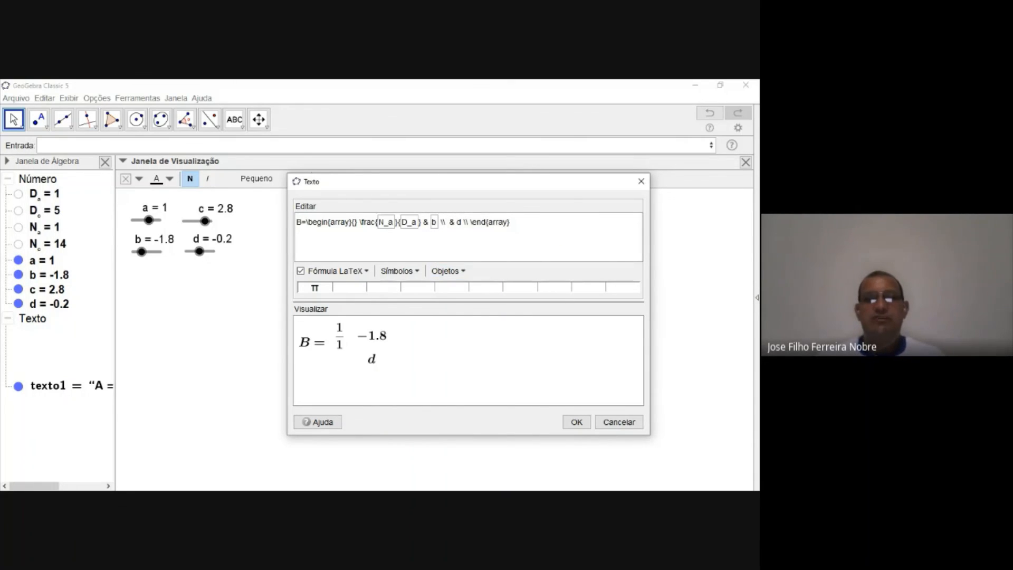
left_click(337, 271)
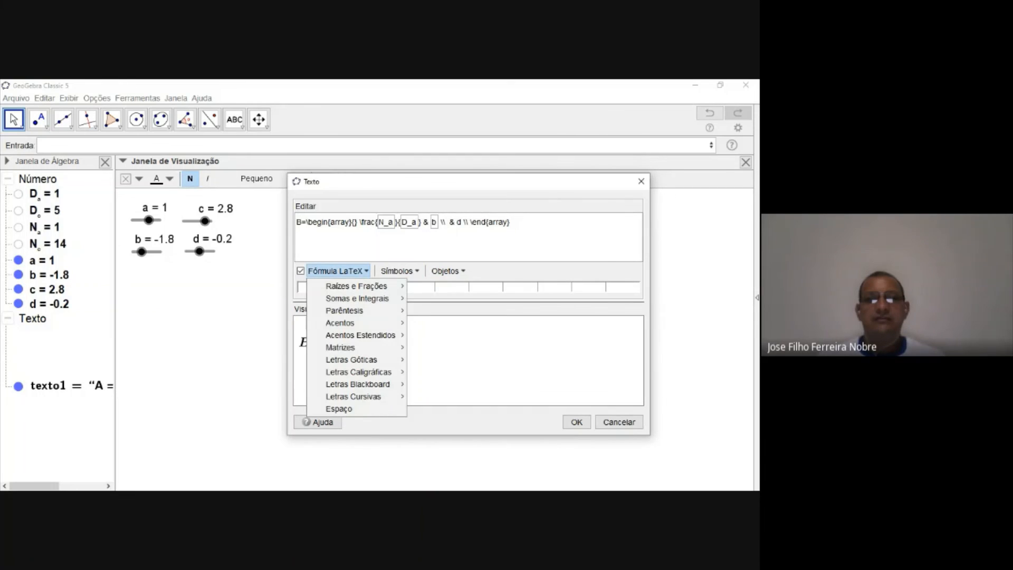
mouse_move(356, 286)
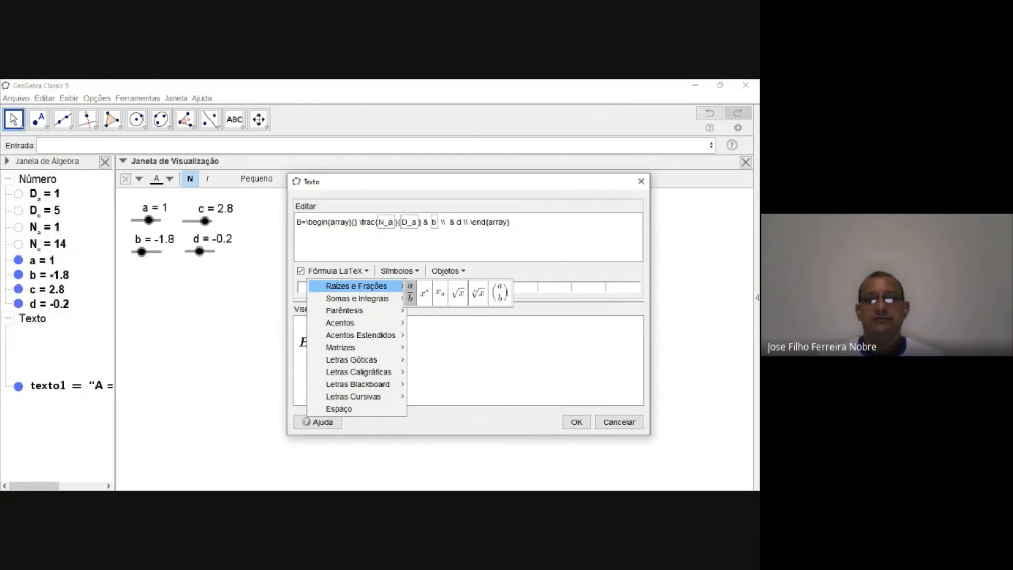
left_click(410, 291)
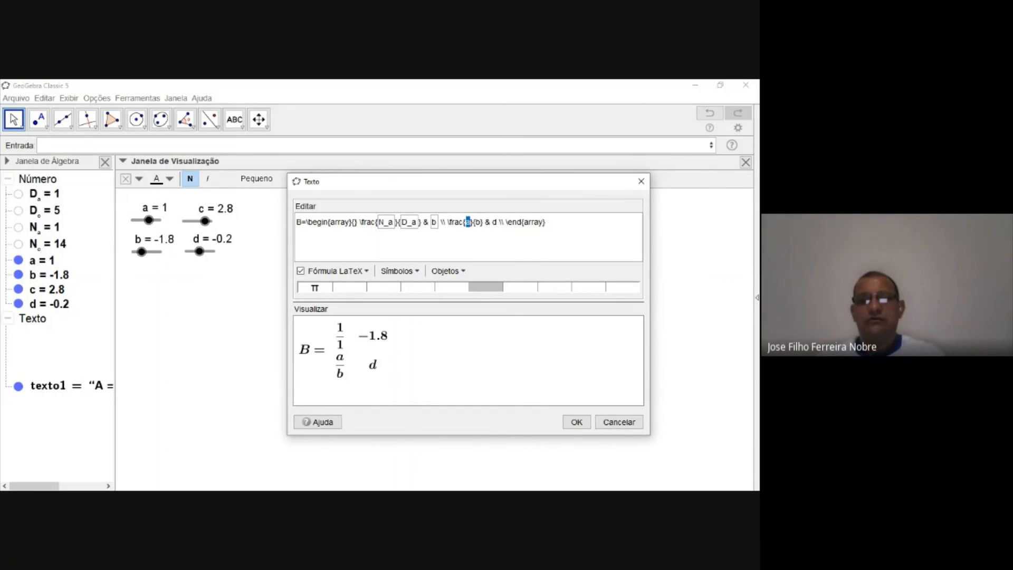
key("BackSpace")
left_click(447, 271)
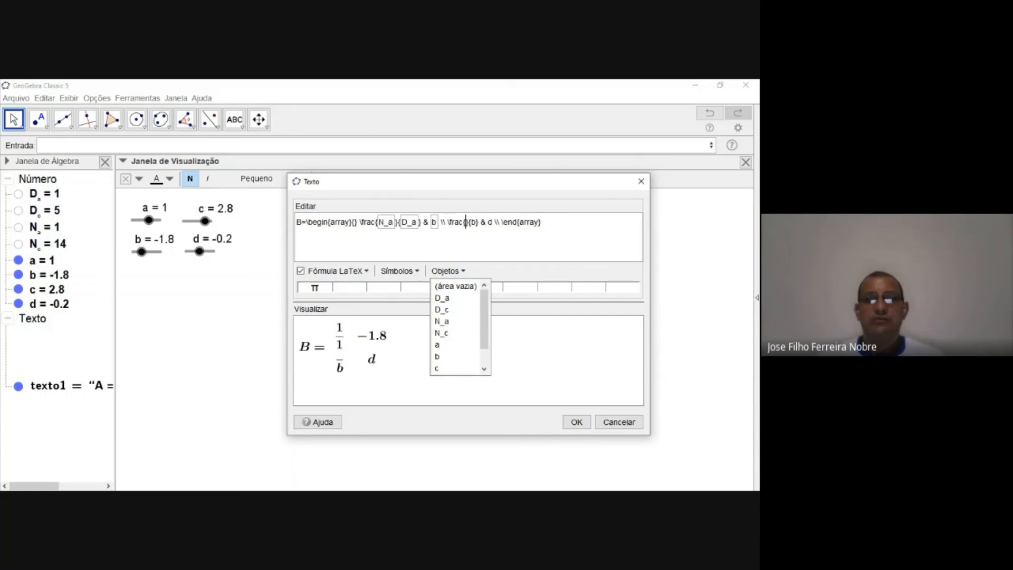
left_click(441, 333)
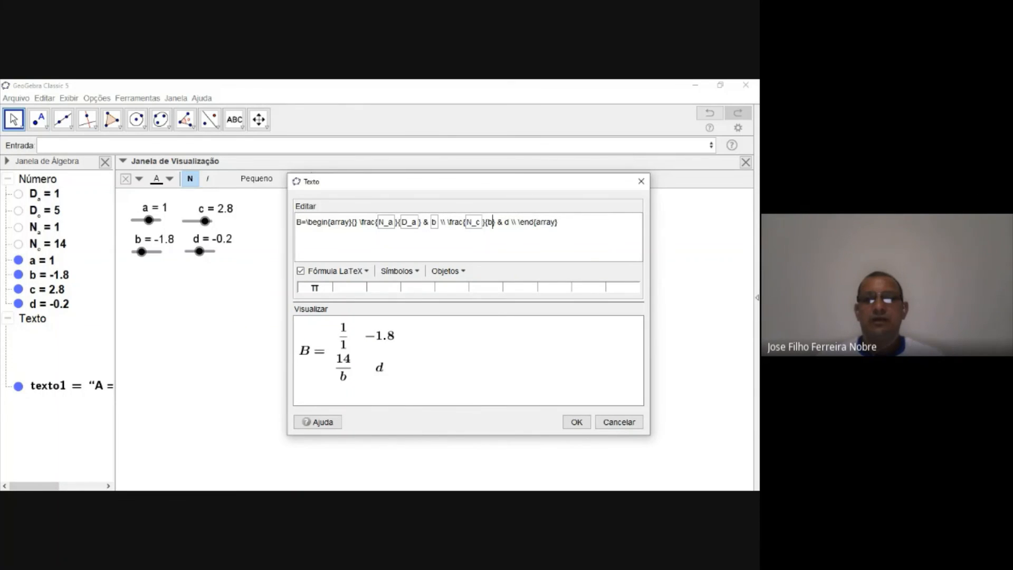
key("BackSpace")
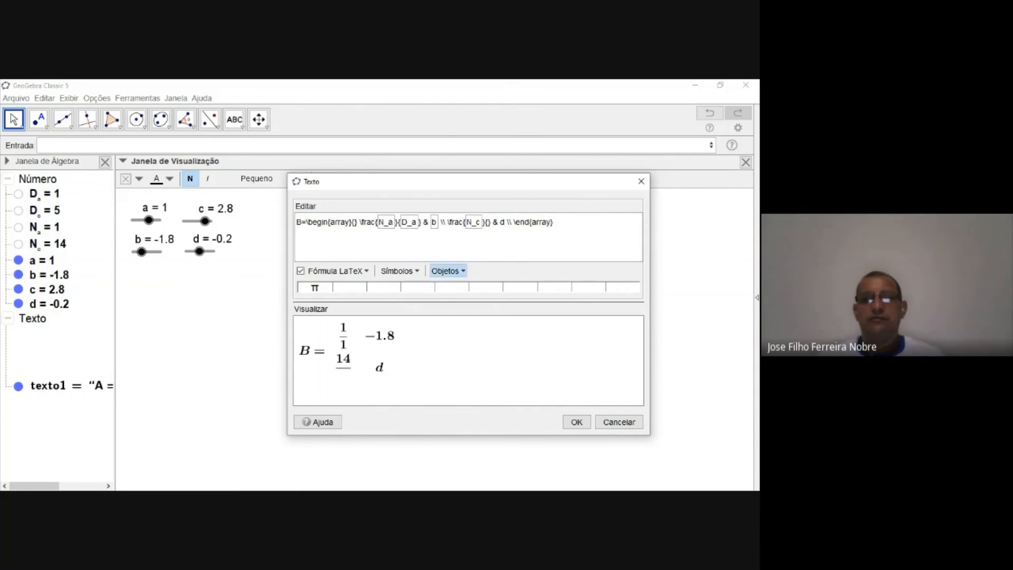
left_click(447, 271)
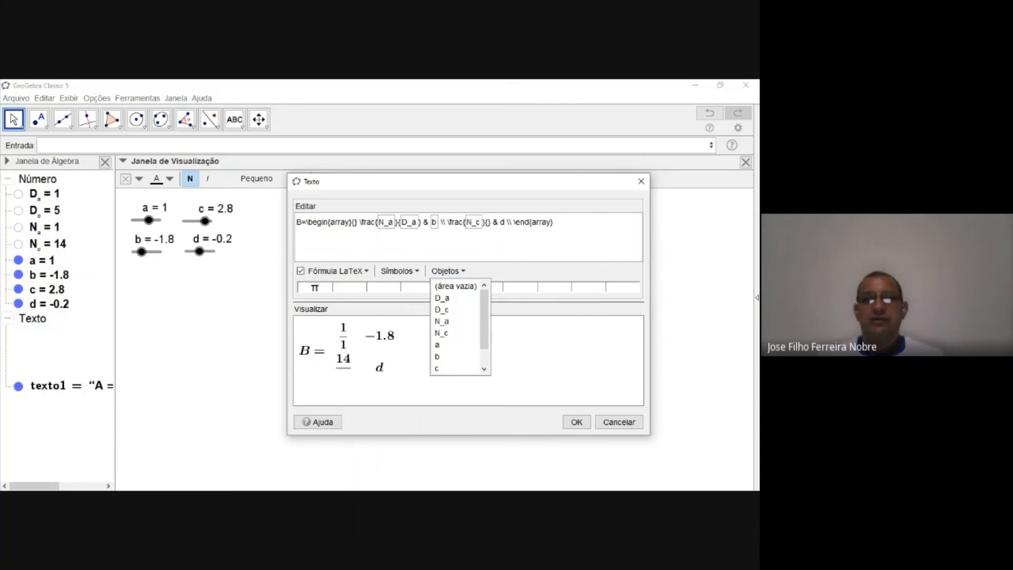
left_click(442, 310)
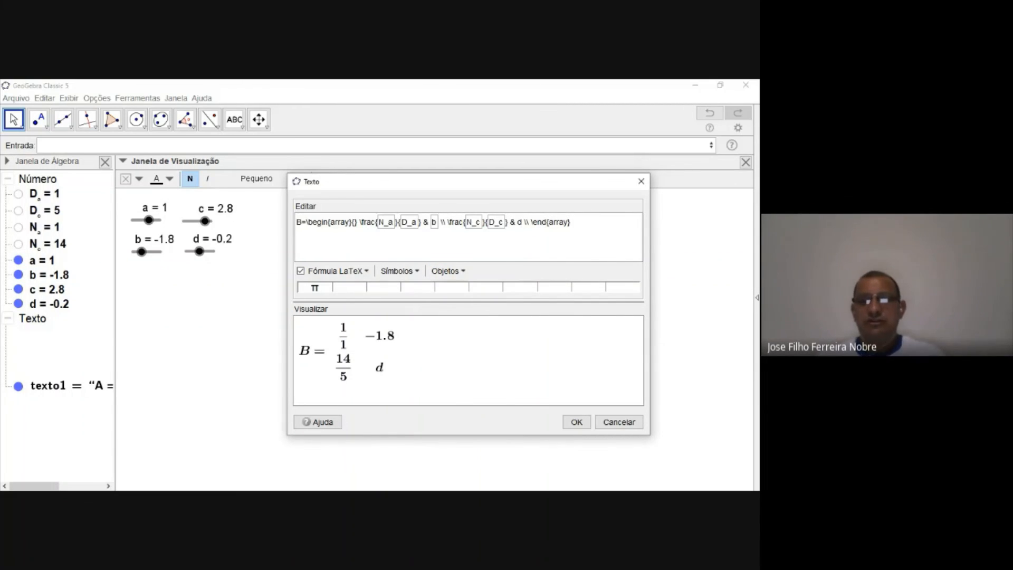
Step: Replace the literal d in the second row with the linked object d and place the finished text B
key("BackSpace")
left_click(448, 270)
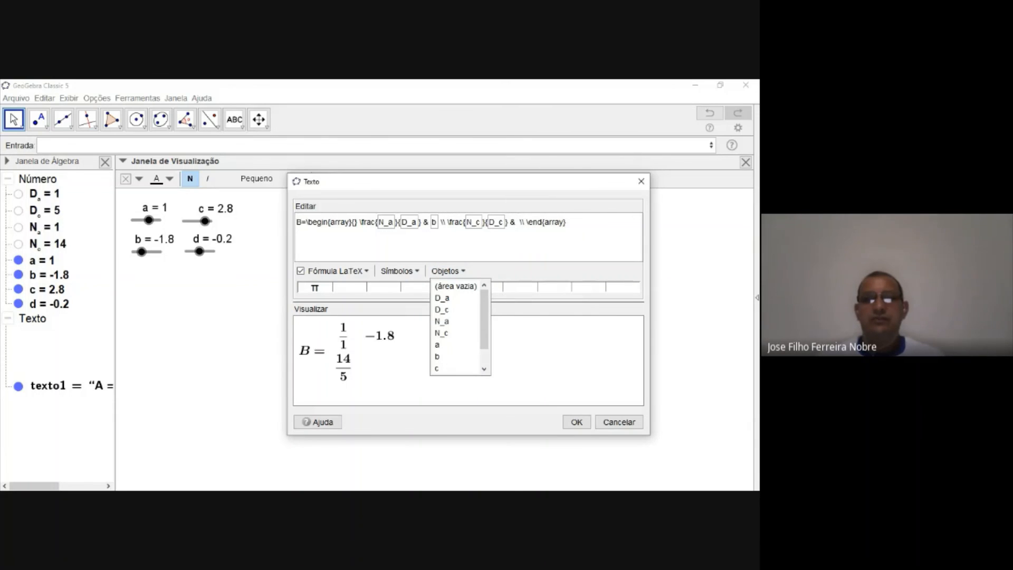
scroll(456, 327, "down", 2)
left_click(436, 356)
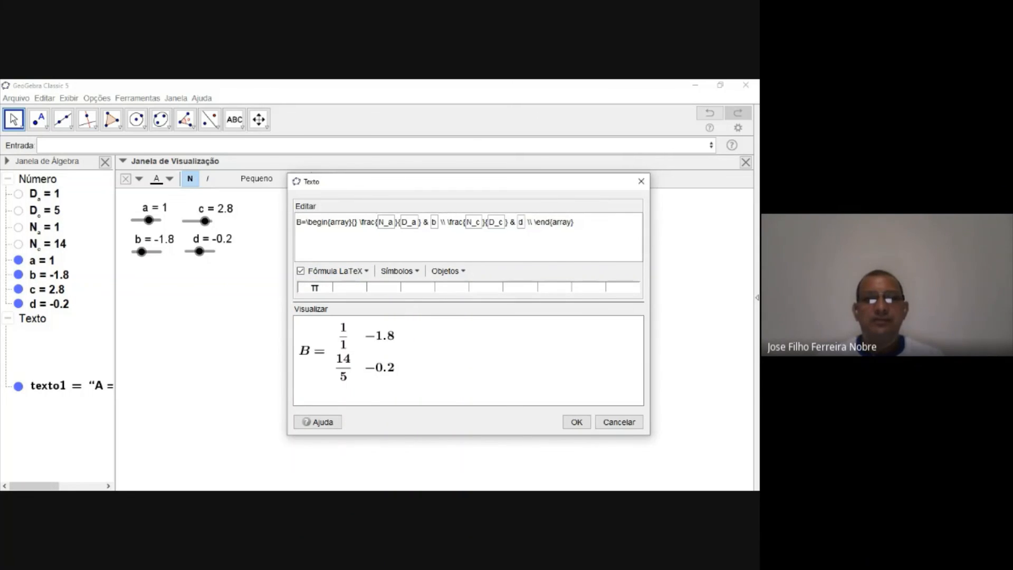
mouse_move(306, 221)
left_mouse_down()
mouse_move(575, 221)
mouse_move(304, 222)
left_mouse_up()
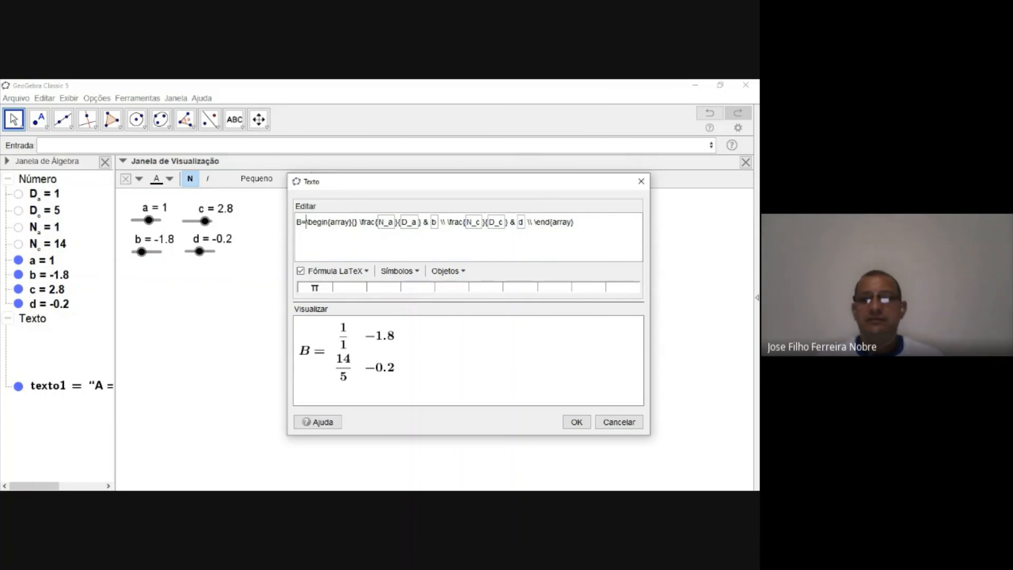
left_click(566, 423)
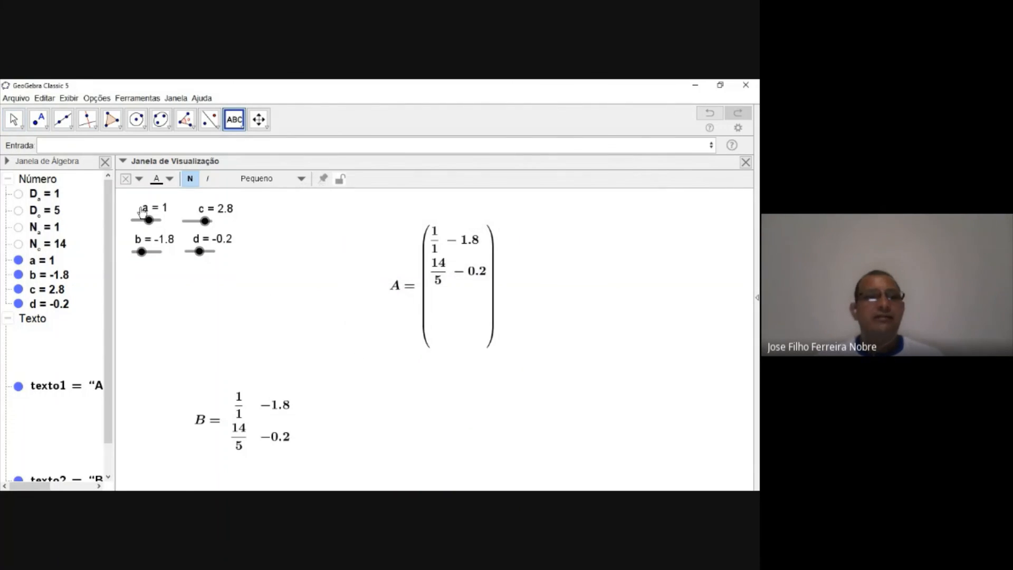
Step: Delete the text of matrix A and move matrix B up to the middle of the graphics view
left_click(13, 119)
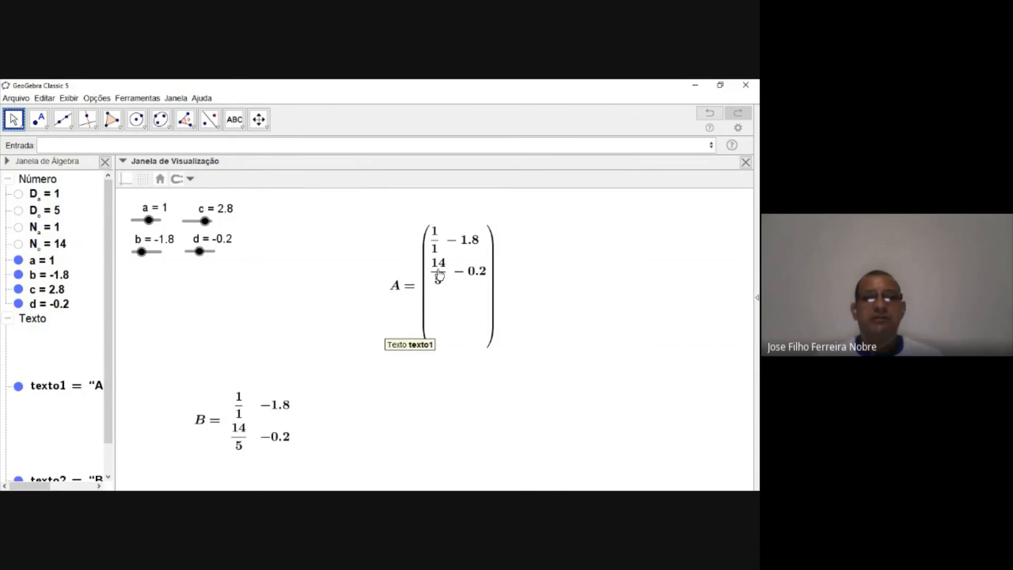
left_click_drag(439, 276, 471, 306)
key("Delete")
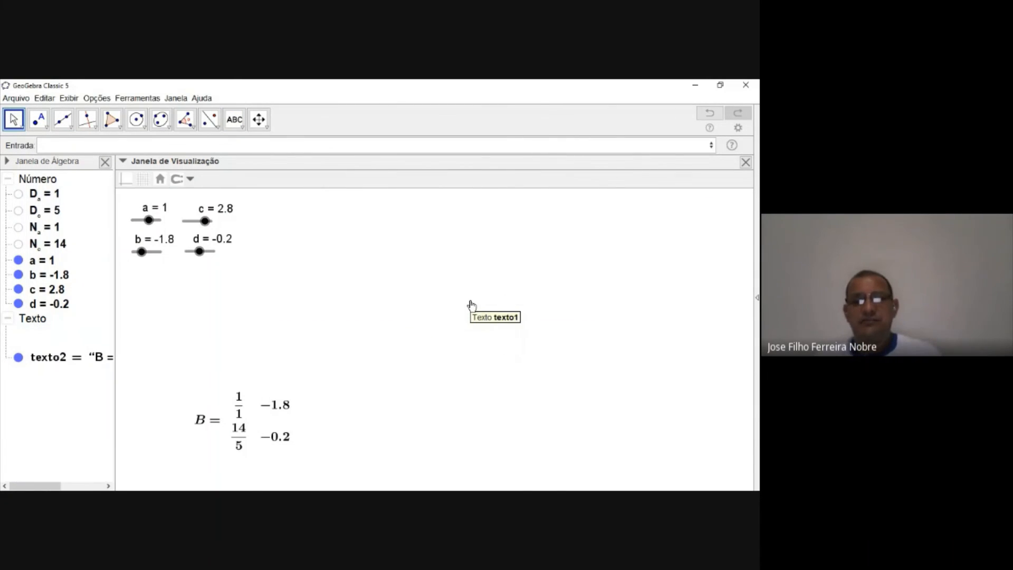
left_click_drag(266, 413, 433, 309)
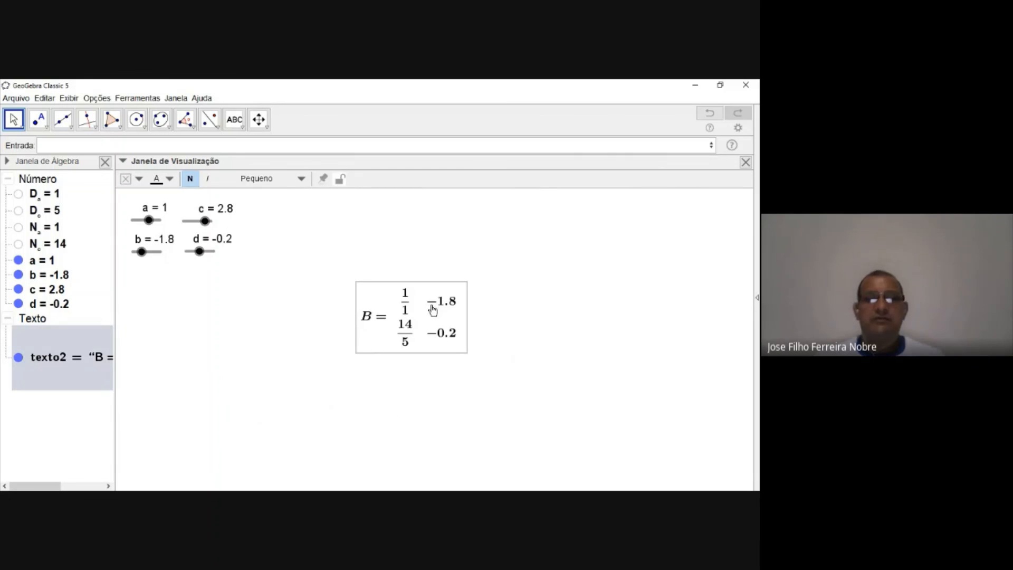
Step: Move the sliders to a = 3.6, b = -0.2 and c = 1.2 to test the linked entries of matrix B
left_click_drag(148, 220, 145, 253)
left_click_drag(207, 227, 157, 227)
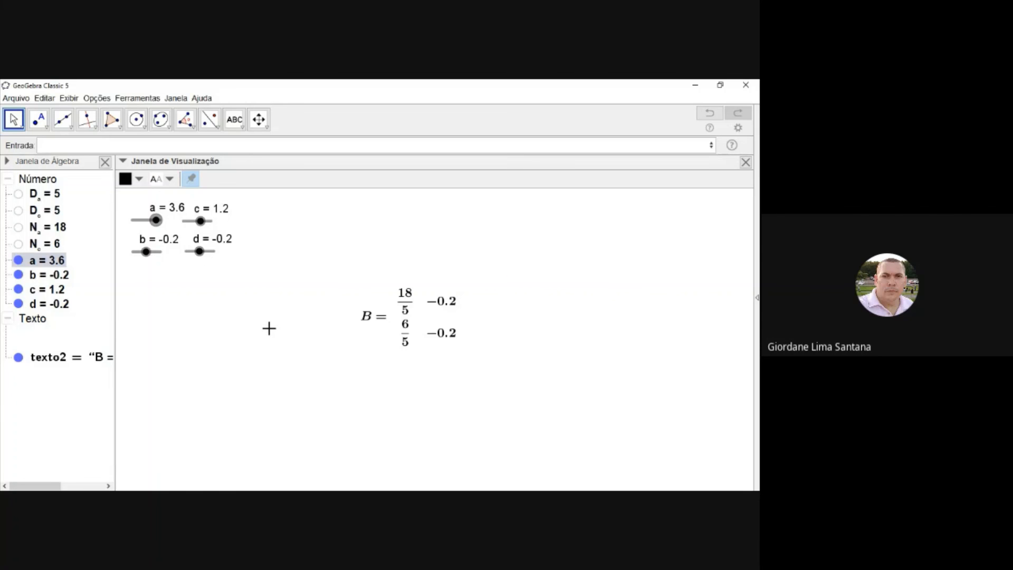
Step: Try to add an opening parenthesis to matrix B by inserting \left( before \begin{array} in its LaTeX code
left_click(393, 318)
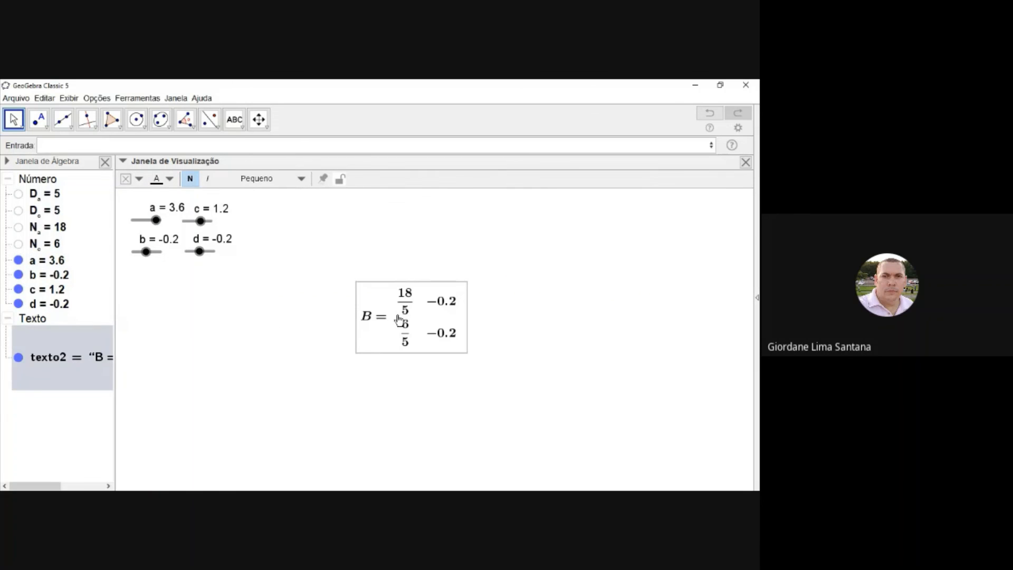
right_click(398, 318)
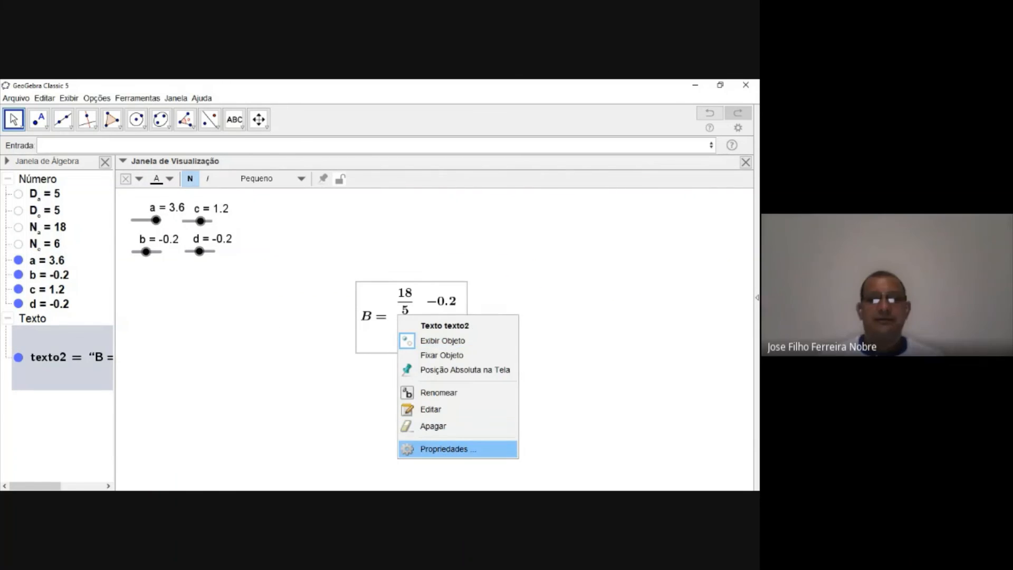
left_click(429, 448)
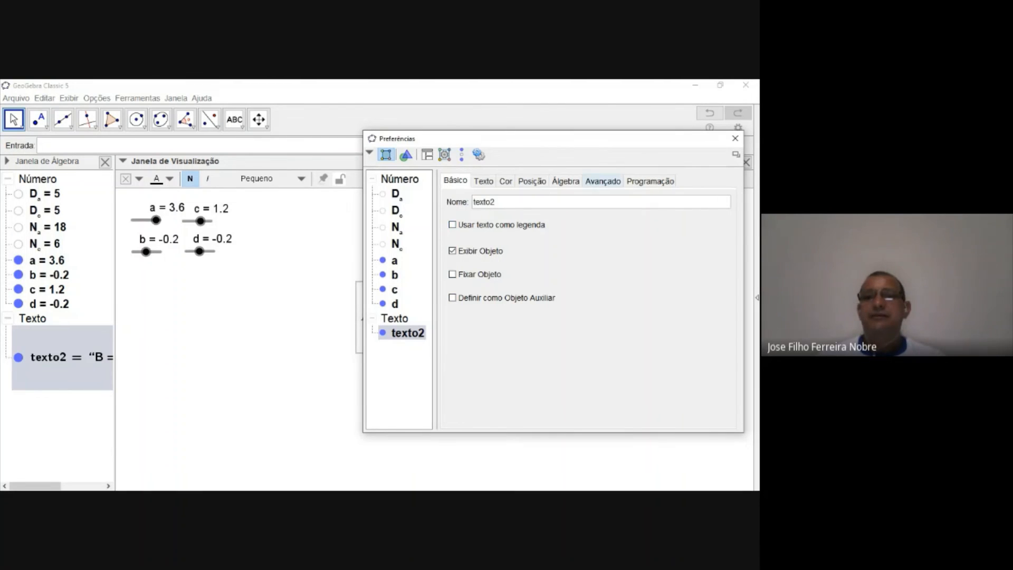
left_click(603, 181)
left_click(483, 181)
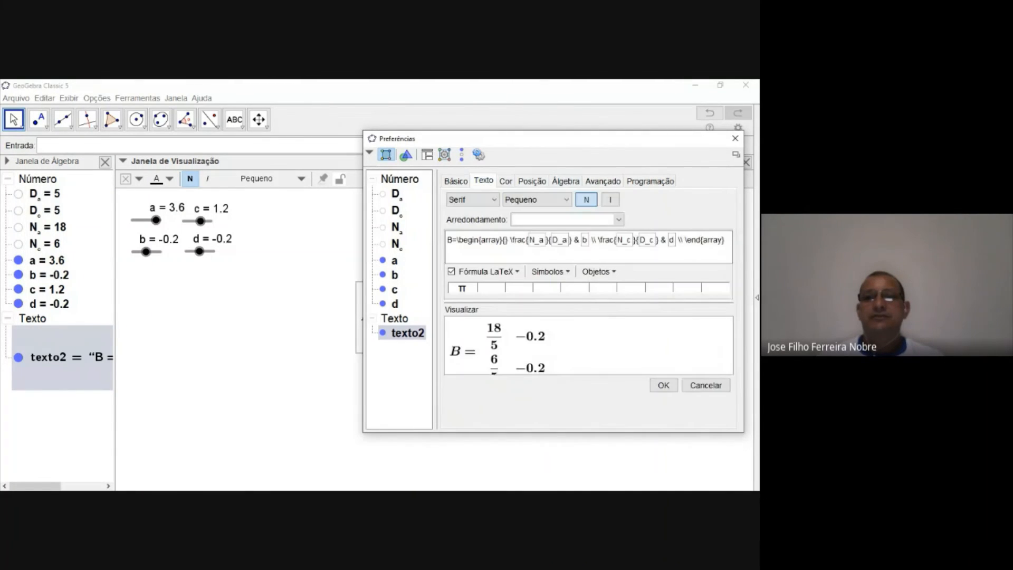
left_click(457, 240)
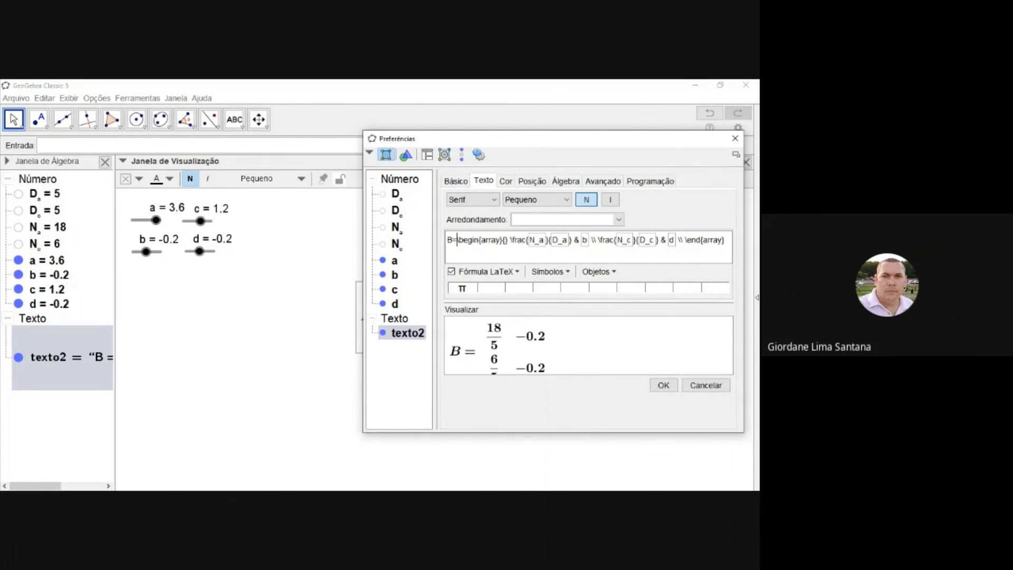
type("\\left")
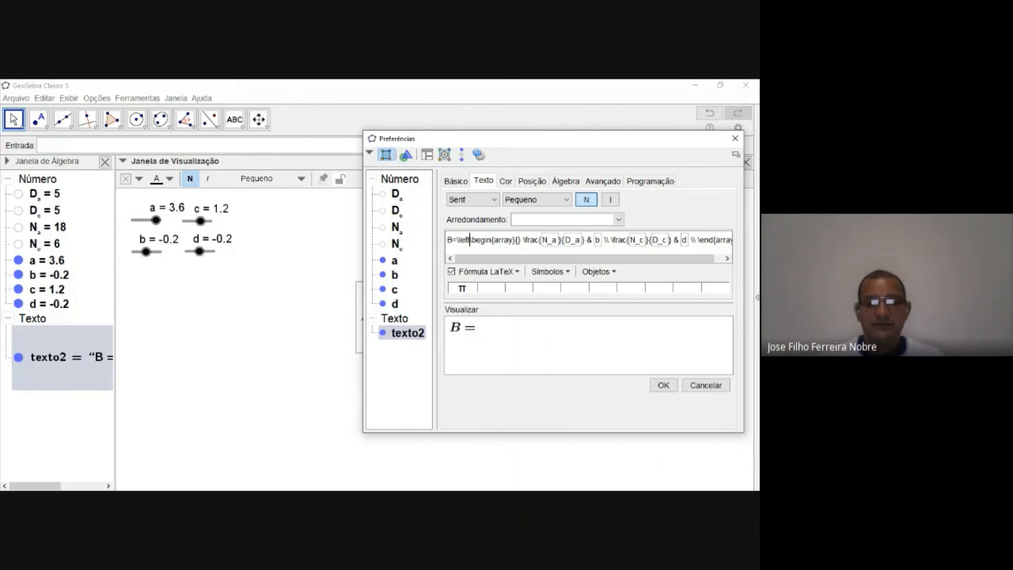
type("(")
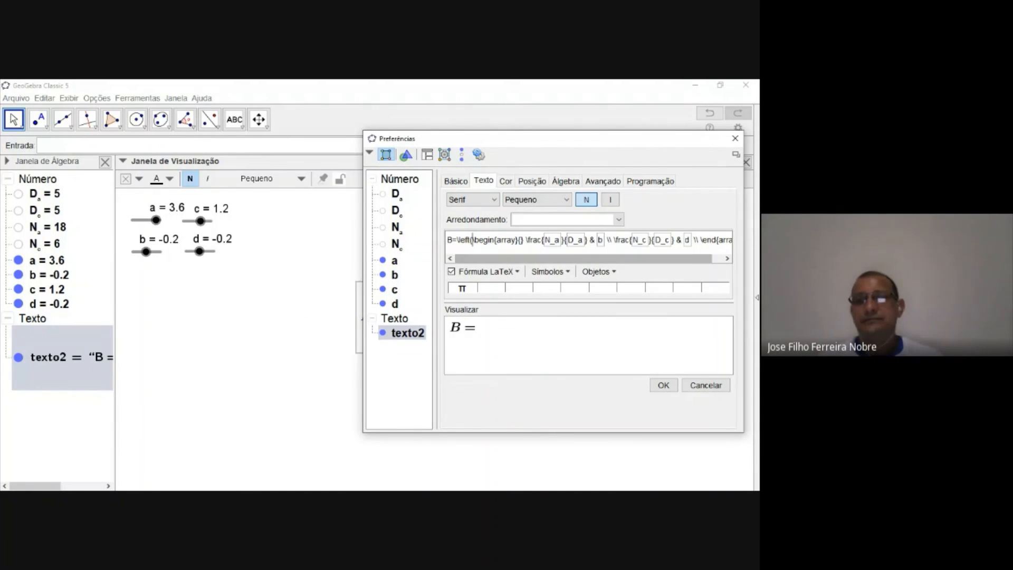
Step: Try to close the matrix's parenthesis by adding \rith) after \end{array}, and apply the edited text
left_click_drag(583, 258, 594, 258)
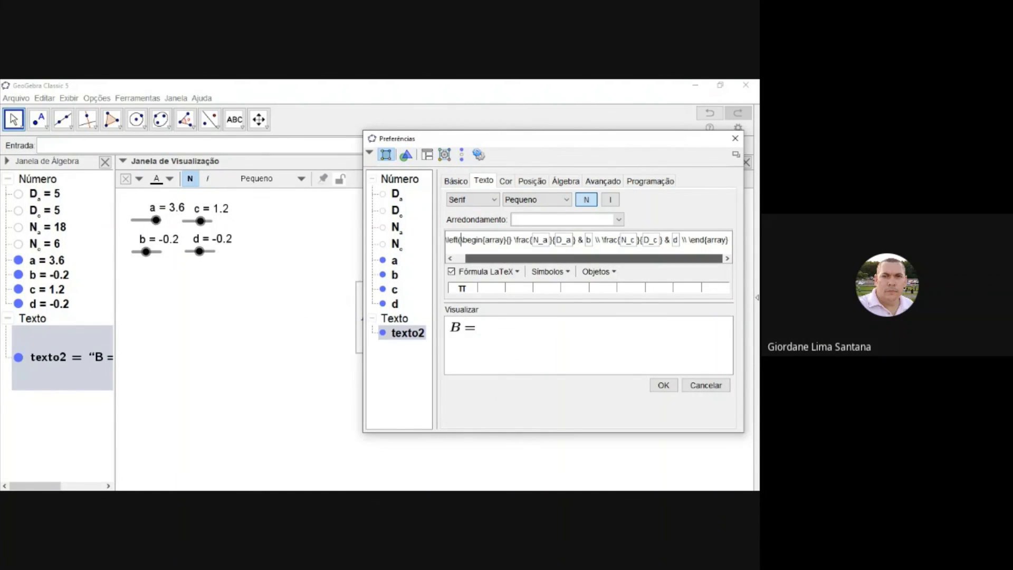
left_click(728, 240)
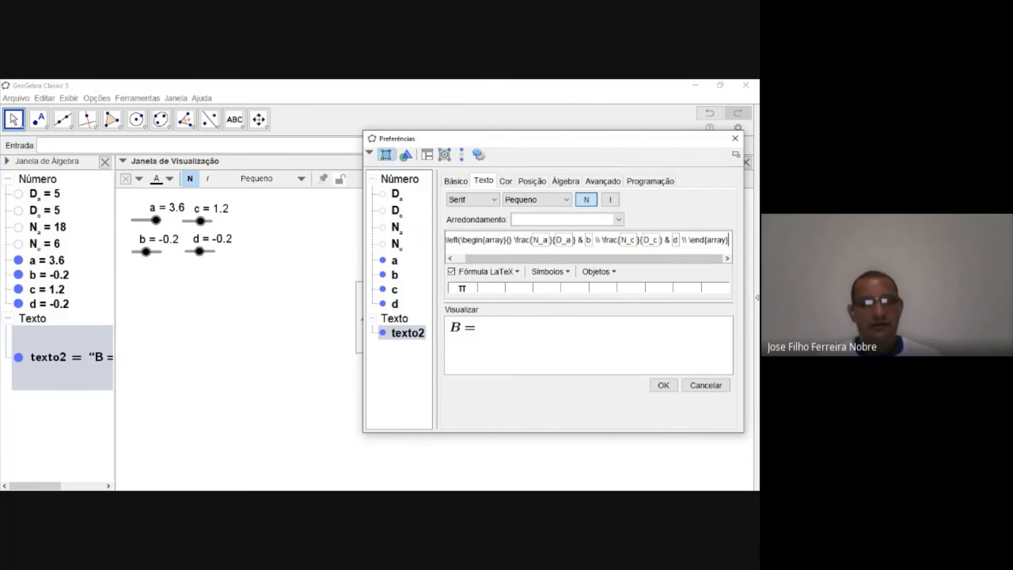
type("\\")
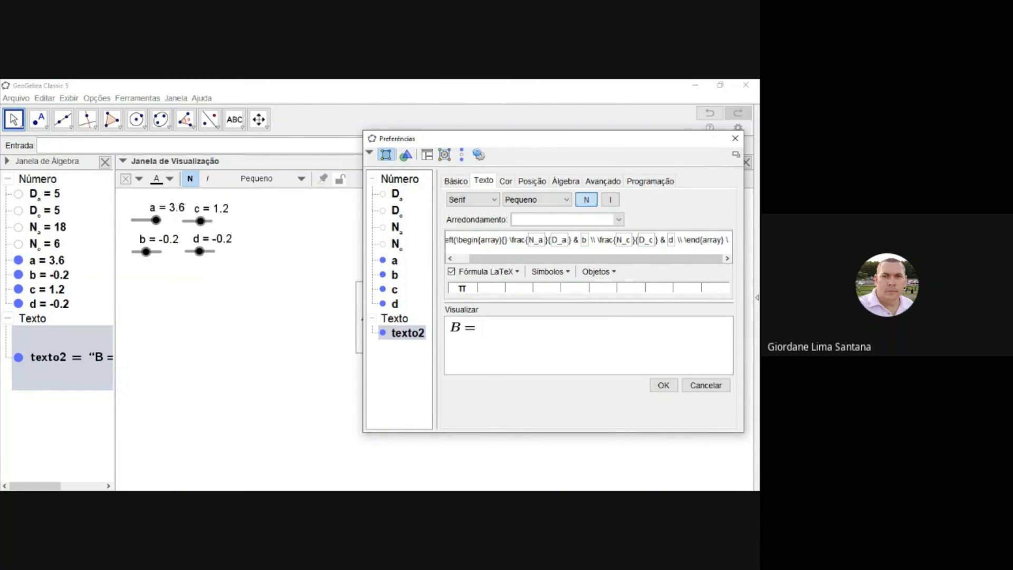
type("rig")
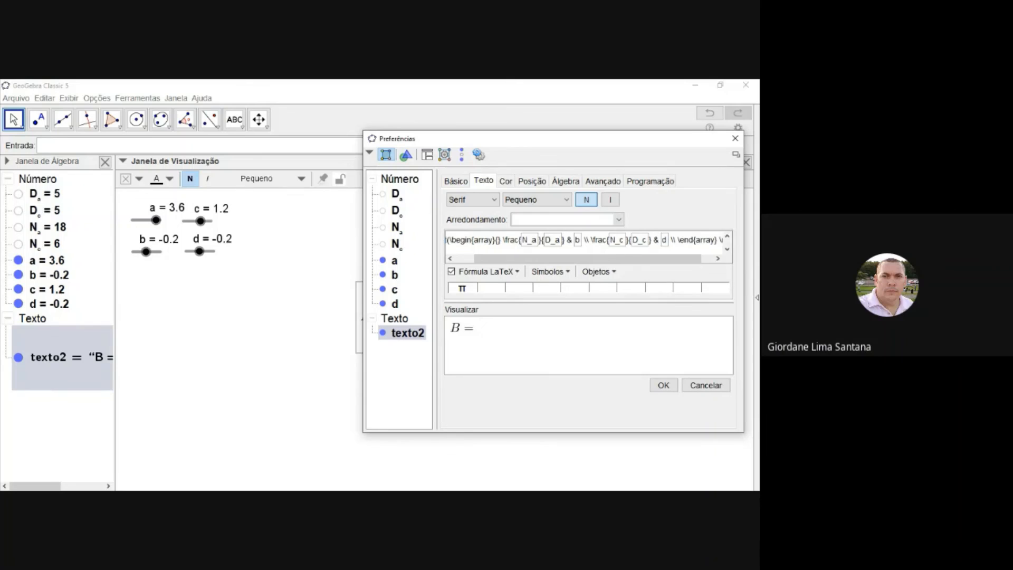
type("h")
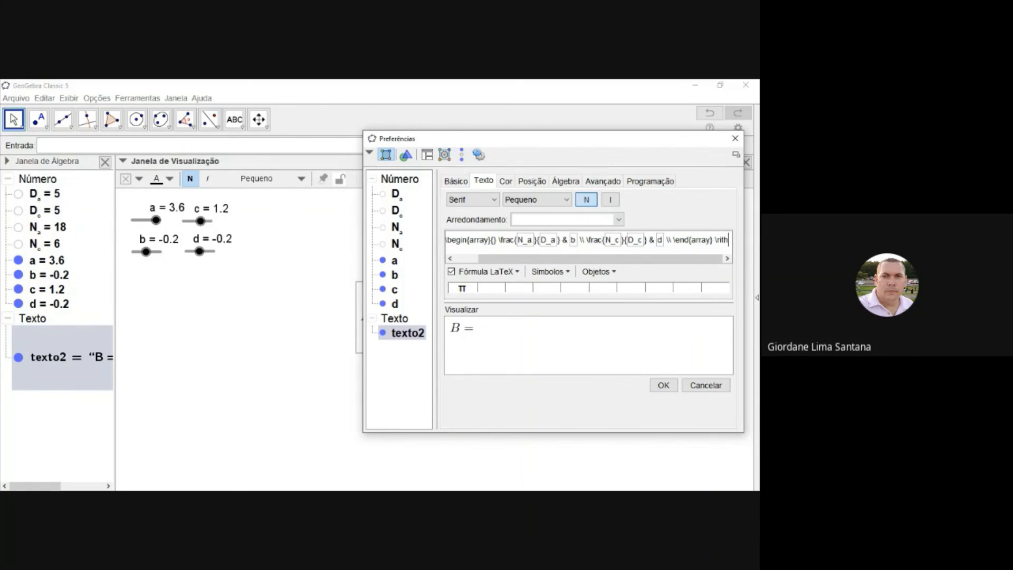
type("t")
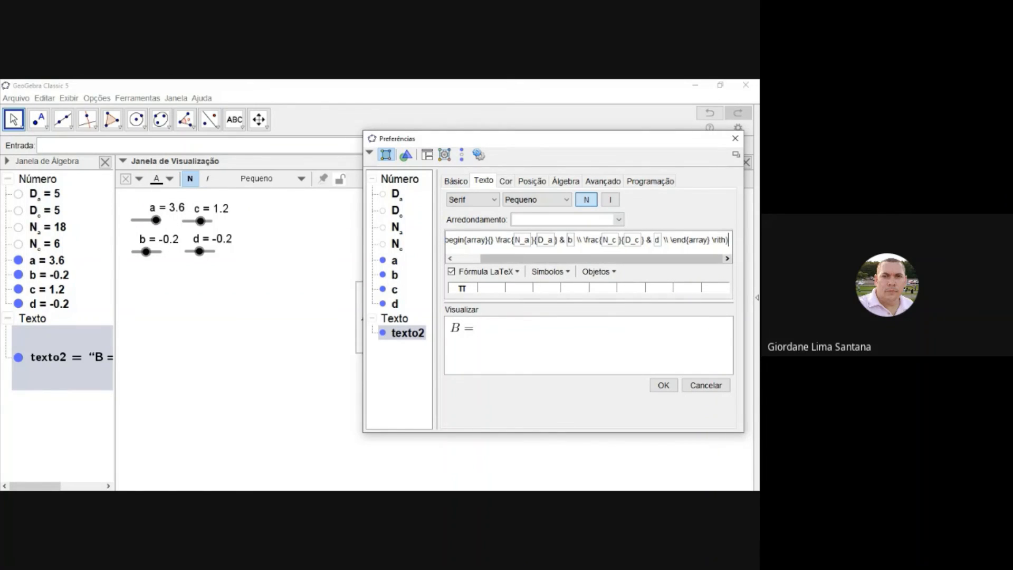
left_click(663, 385)
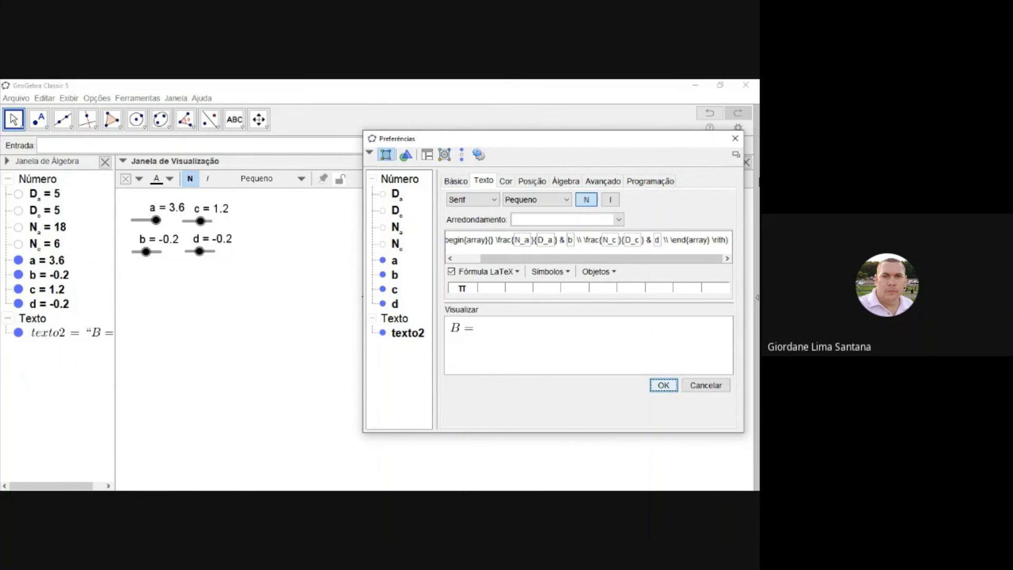
left_click(735, 139)
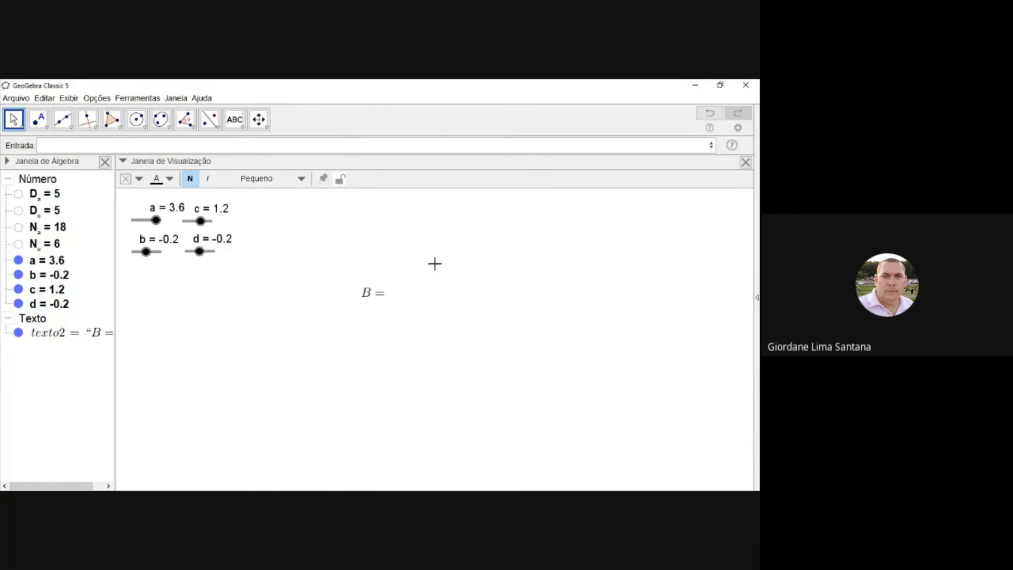
Step: Reopen matrix B's text properties and try different spacing around \left( in the LaTeX code
right_click(379, 293)
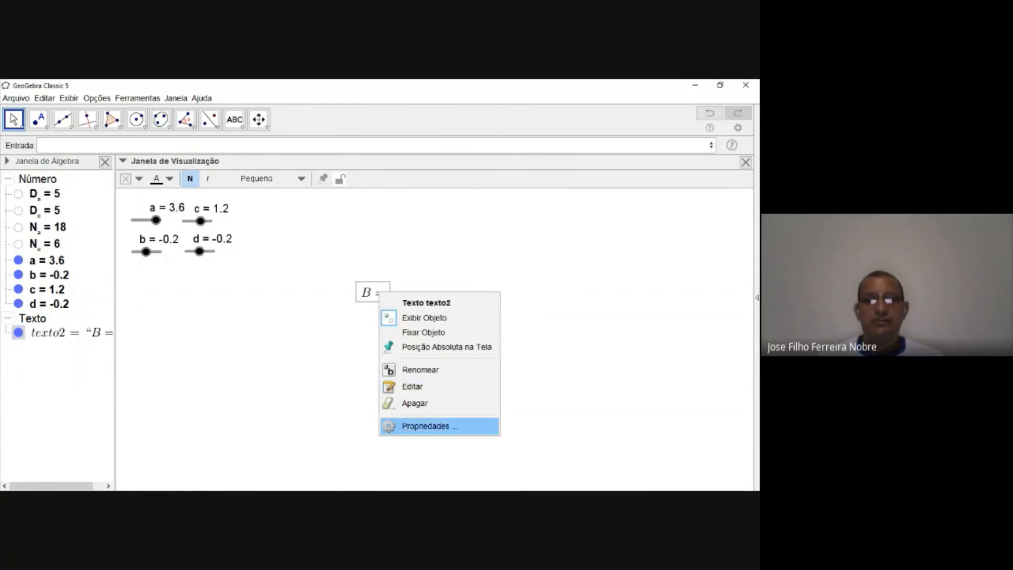
left_click(422, 427)
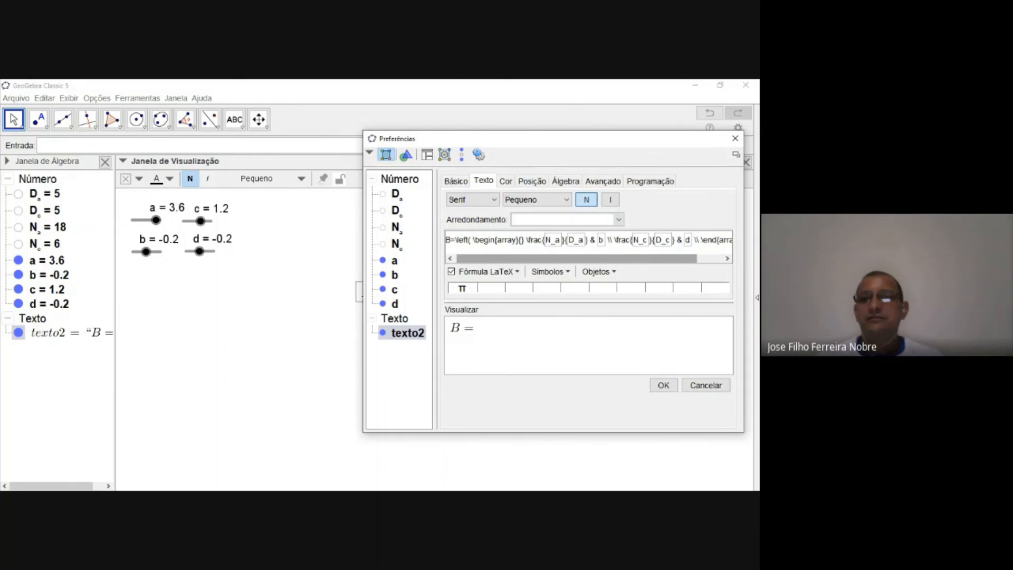
left_click_drag(581, 258, 607, 258)
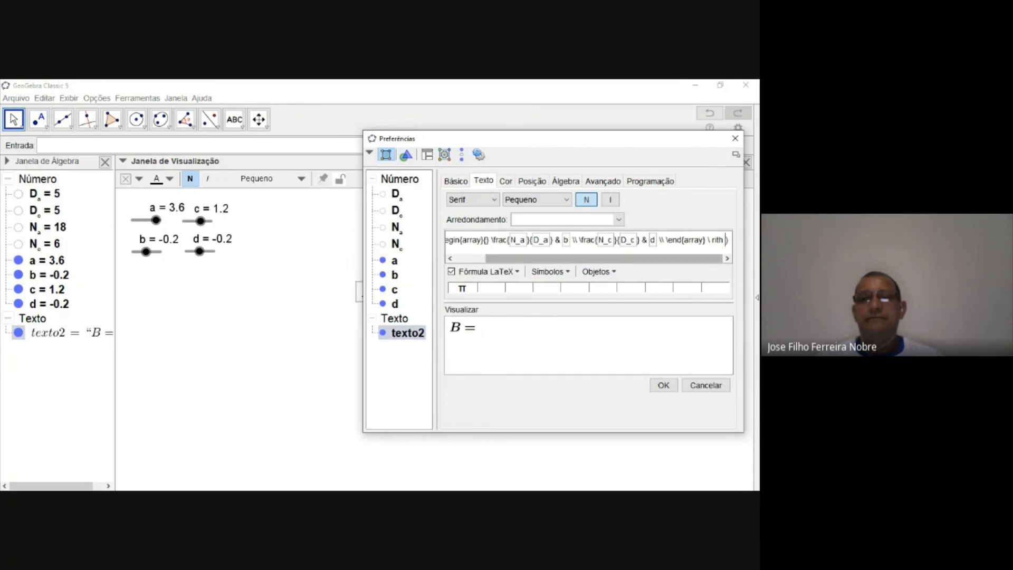
left_click_drag(597, 258, 565, 258)
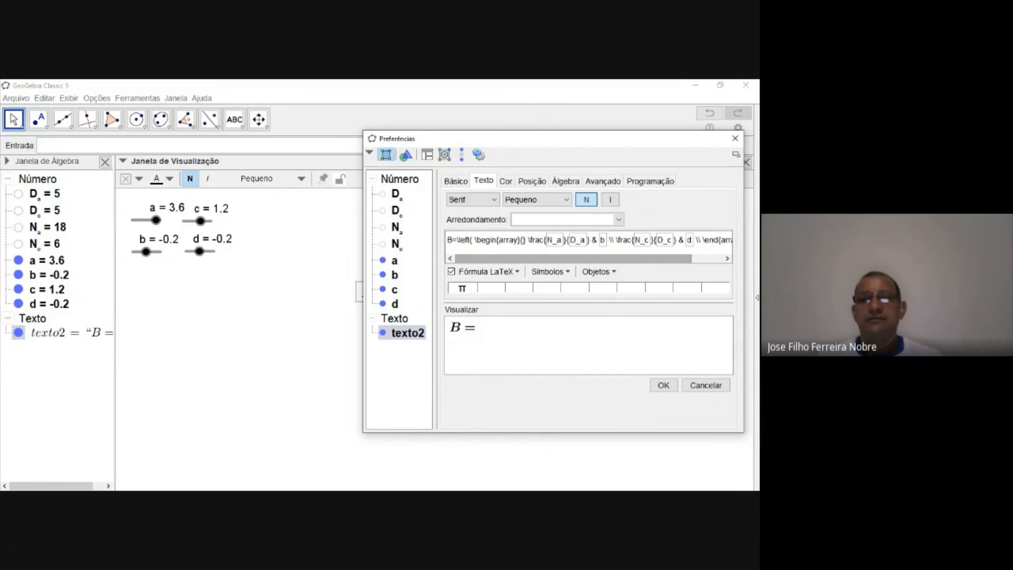
left_click(472, 240)
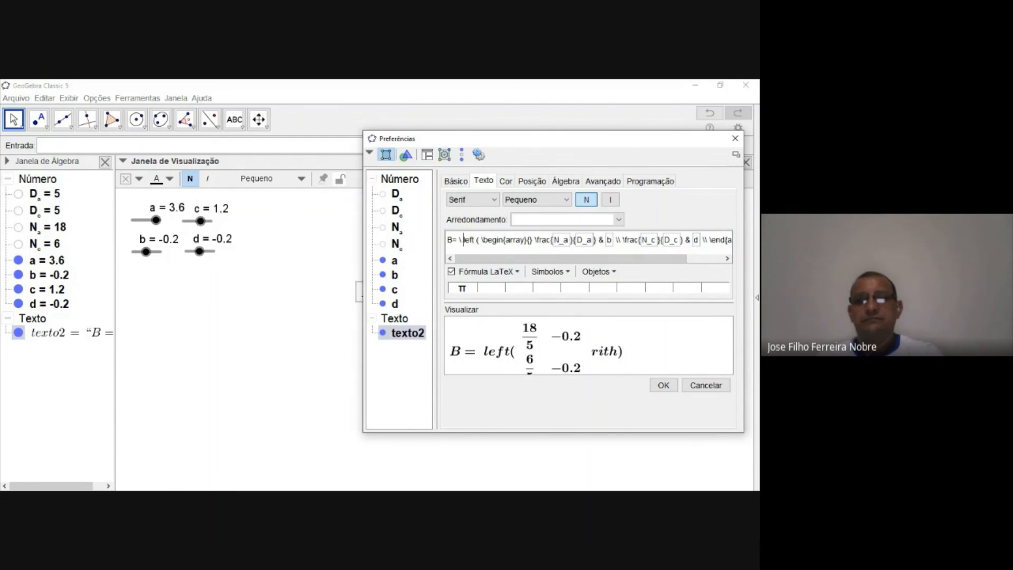
key("BackSpace")
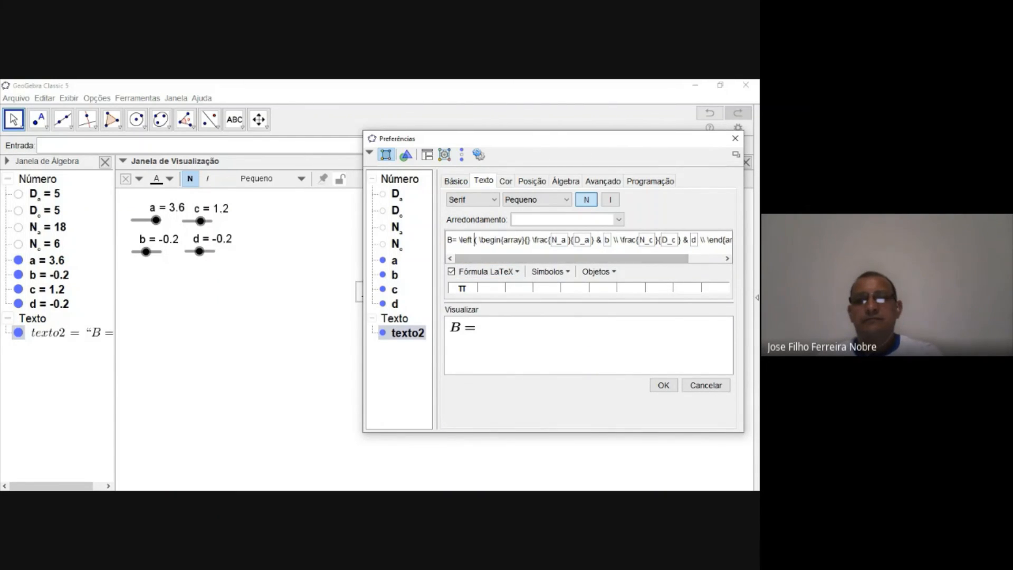
key("BackSpace")
key("BackSpace")
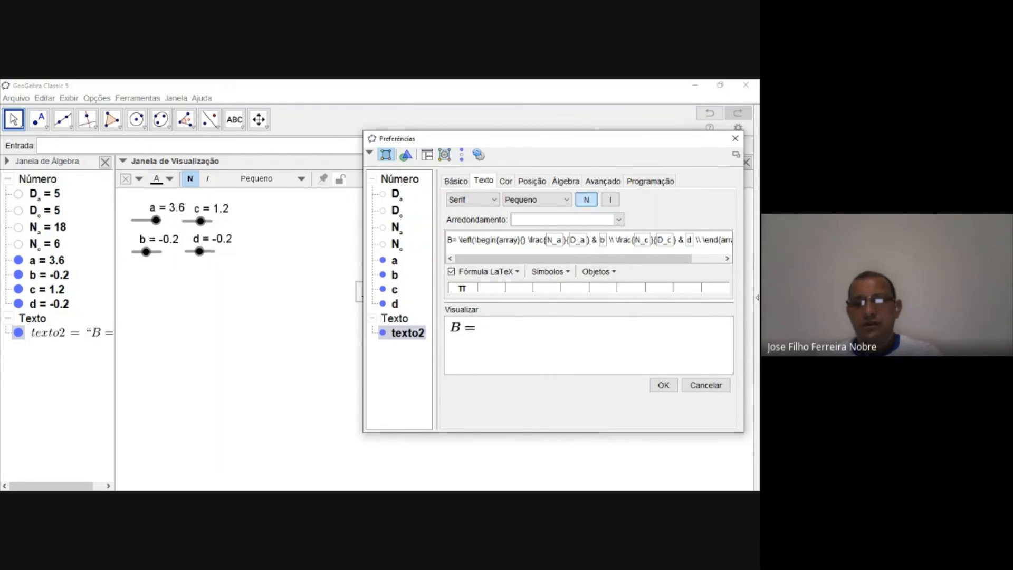
key("BackSpace")
Step: Remove the extra spaces inside \rith) at the end of the LaTeX code and apply the text
mouse_move(497, 259)
left_mouse_down()
mouse_move(528, 259)
mouse_move(499, 258)
left_mouse_up()
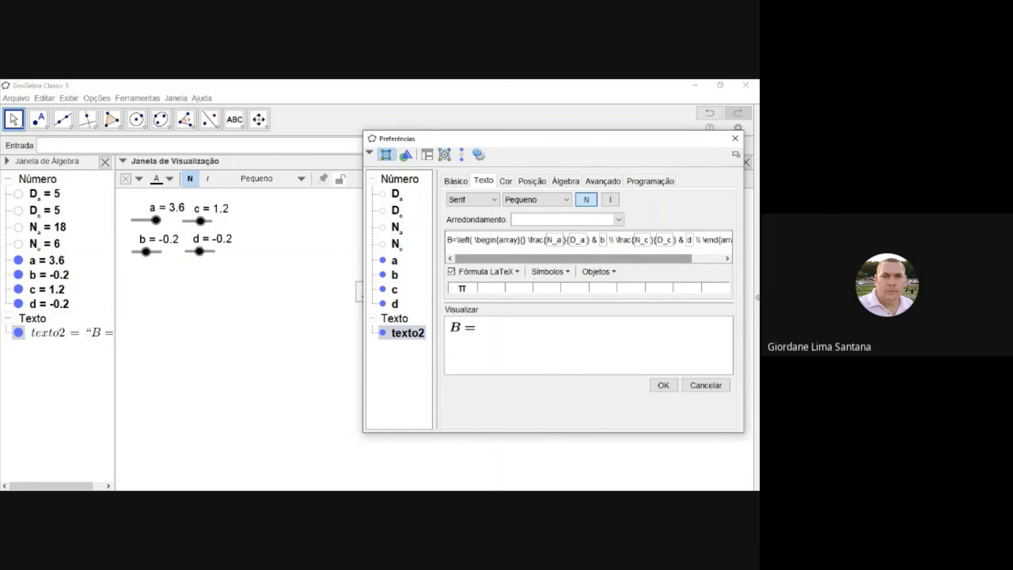
left_click_drag(573, 258, 603, 258)
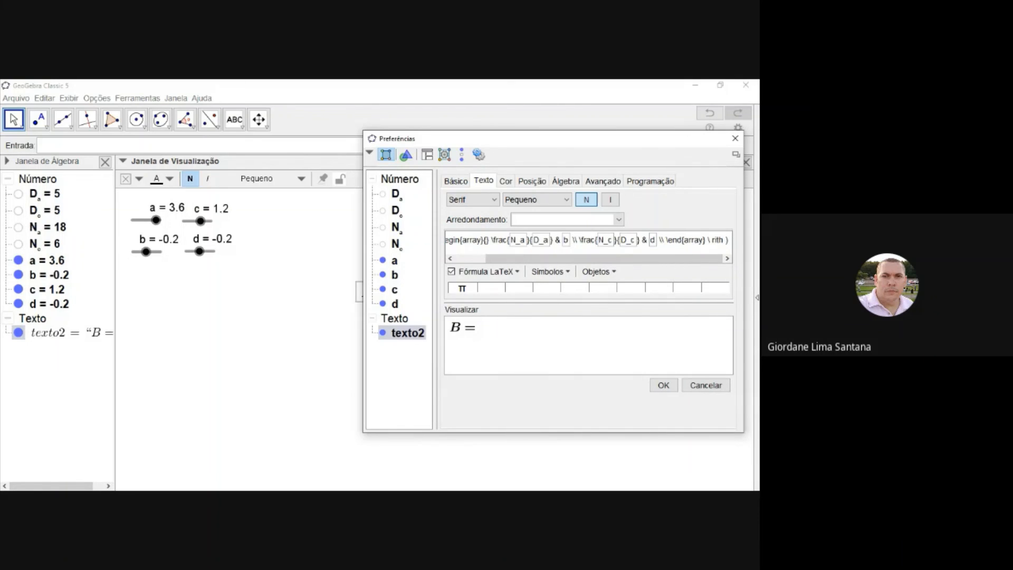
key("BackSpace")
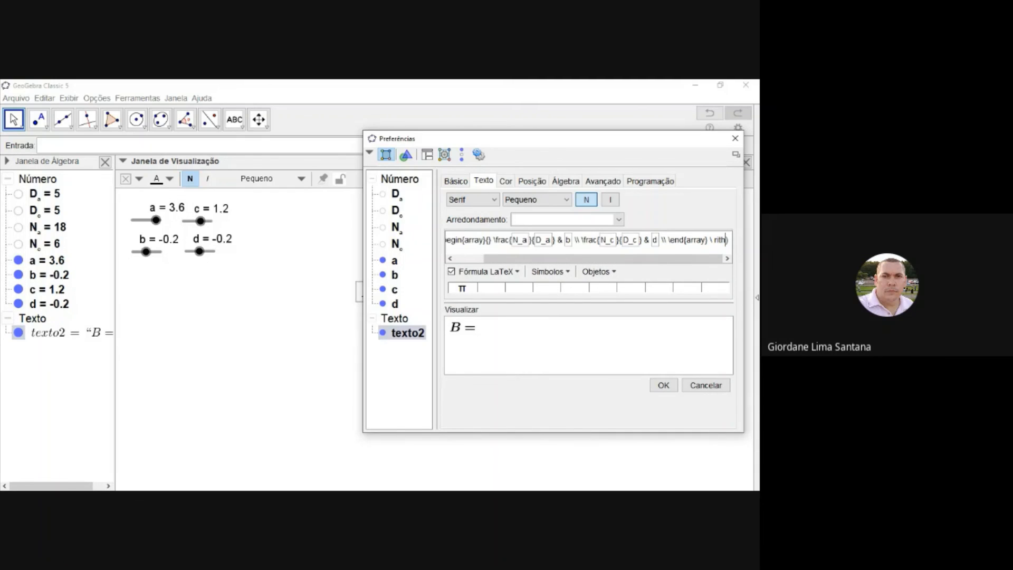
key("BackSpace")
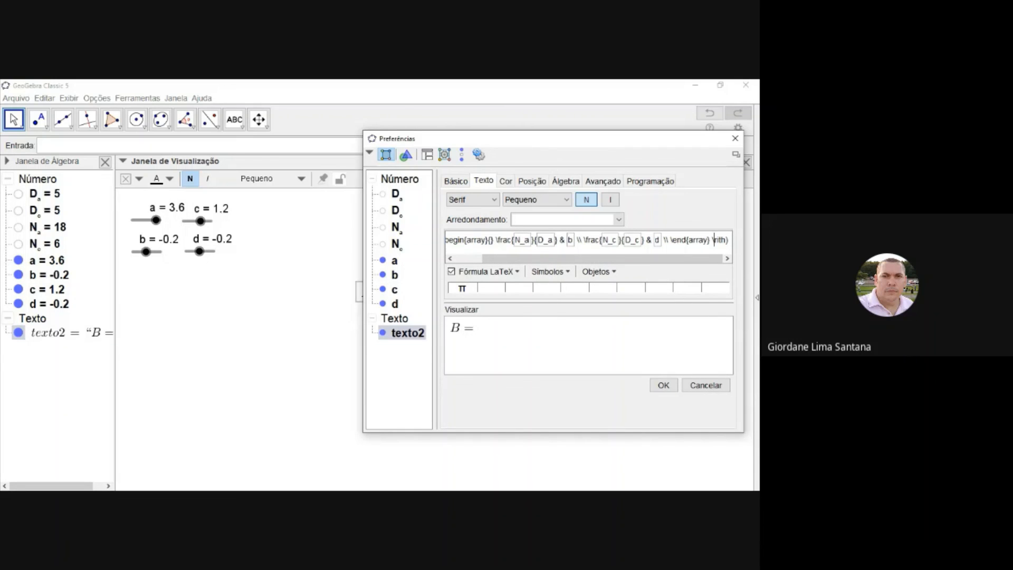
key("Home")
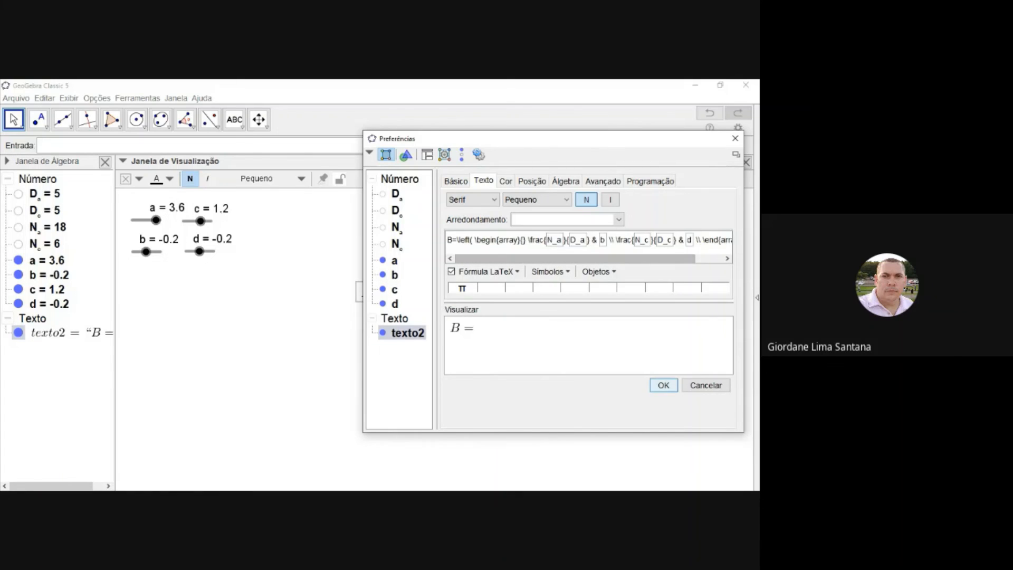
left_click(663, 385)
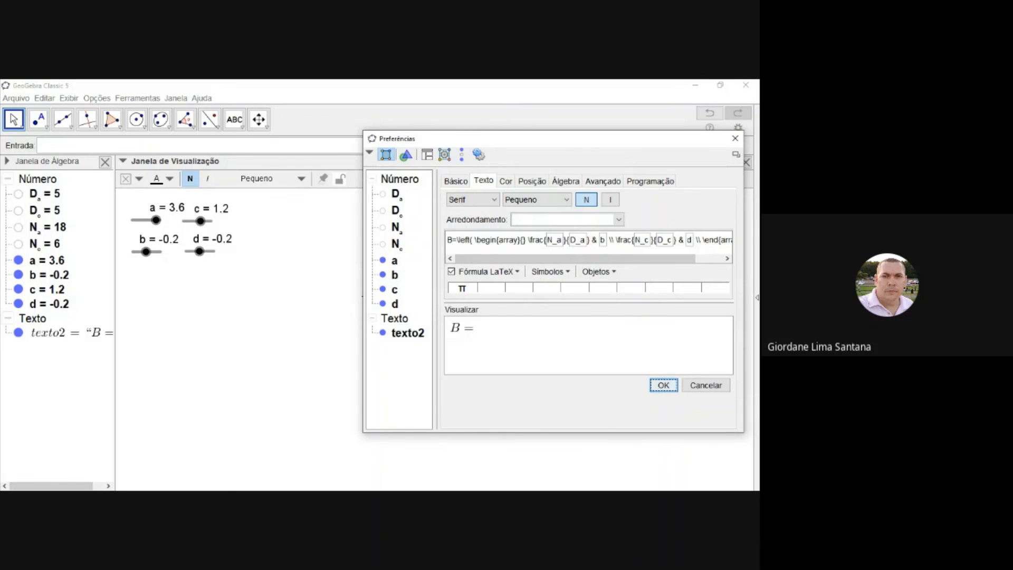
Step: Delete \left( and \rith) from matrix B's LaTeX code, apply the text and close its properties
left_click_drag(475, 240, 458, 240)
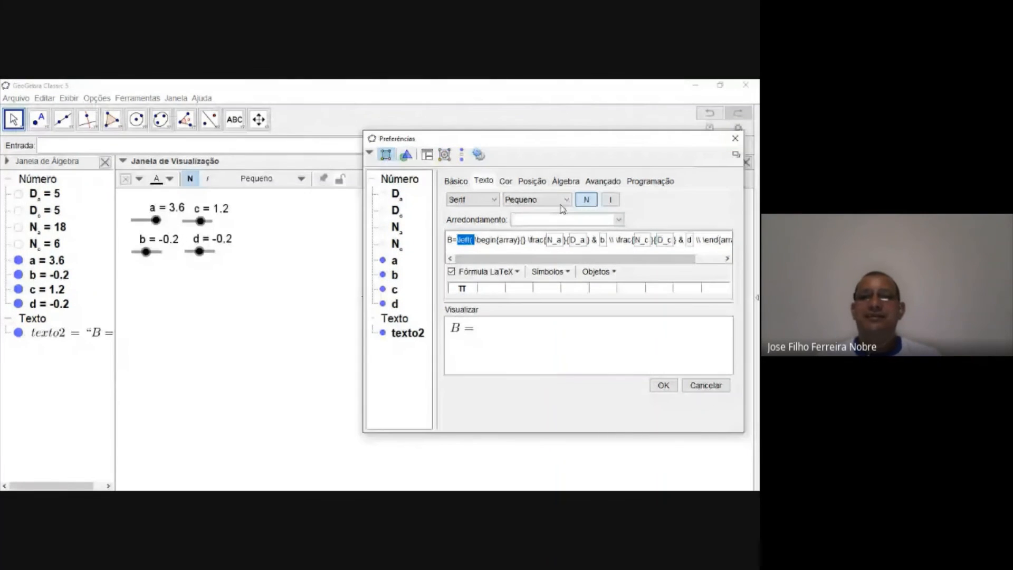
key("Delete")
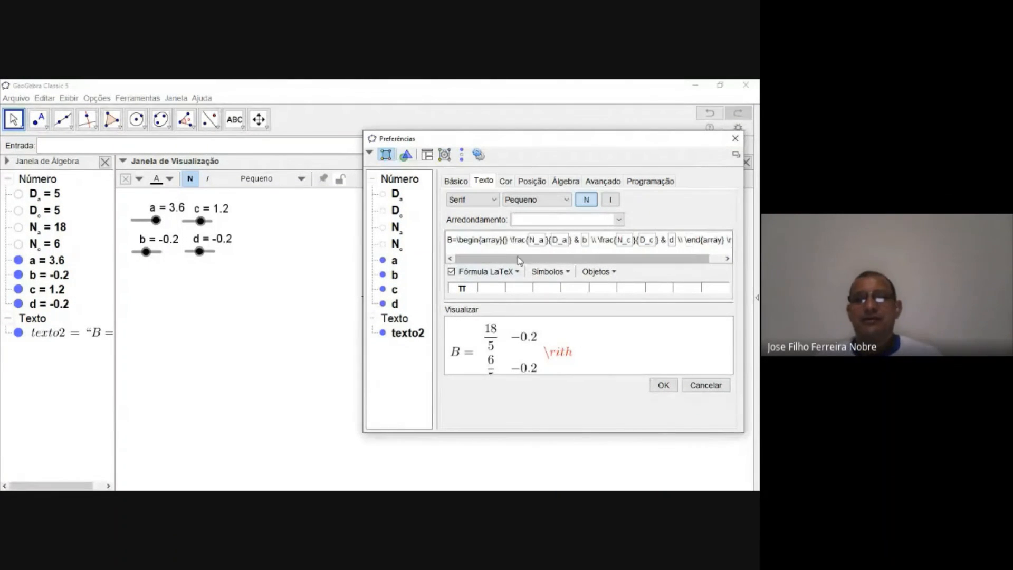
left_click_drag(670, 258, 714, 241)
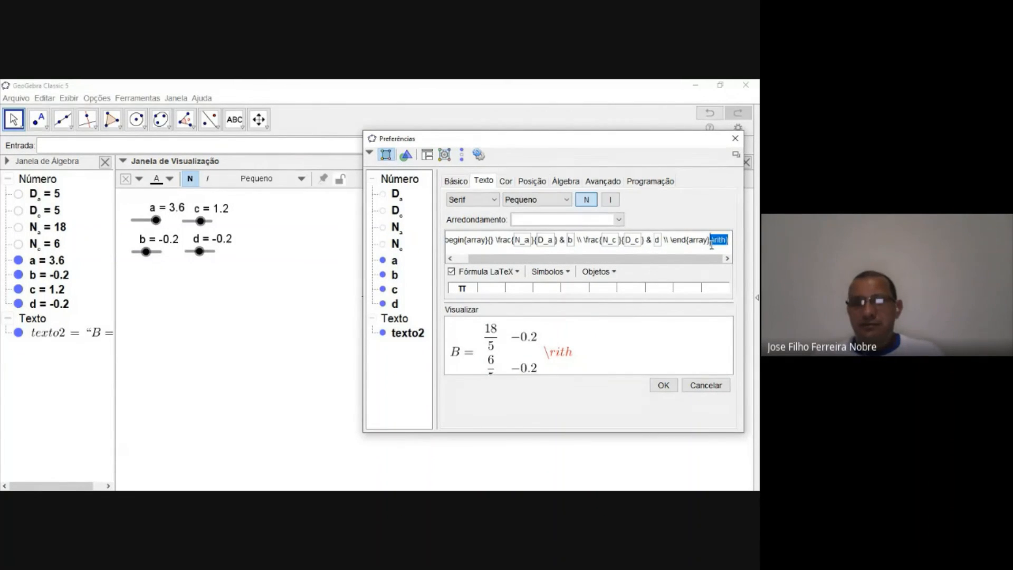
key("BackSpace")
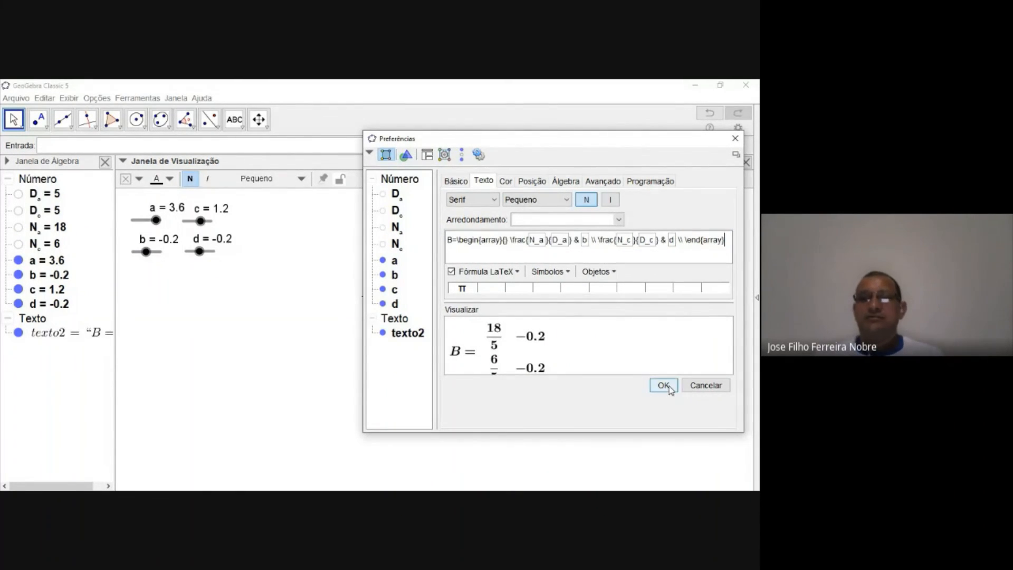
left_click(661, 386)
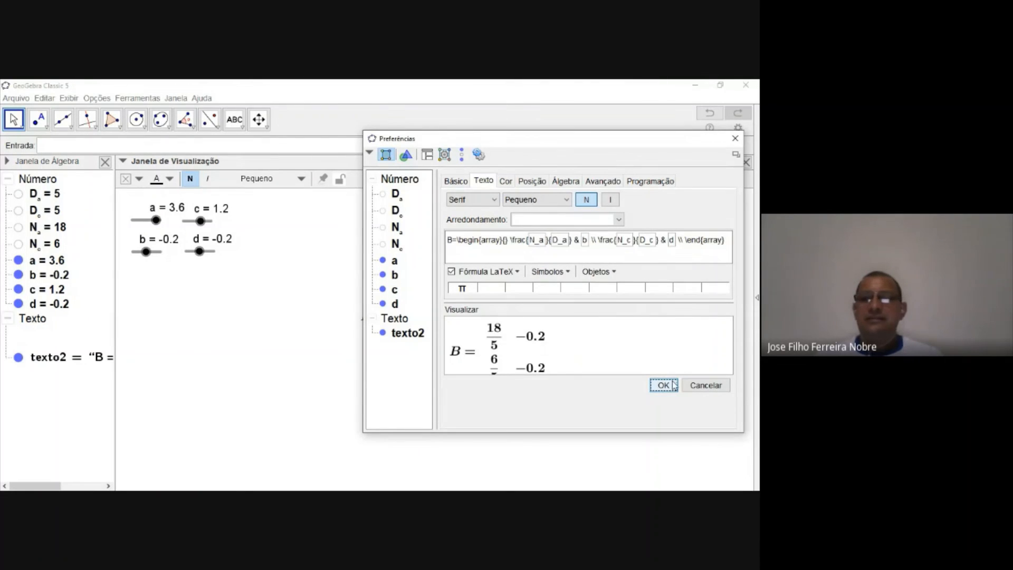
left_click(735, 139)
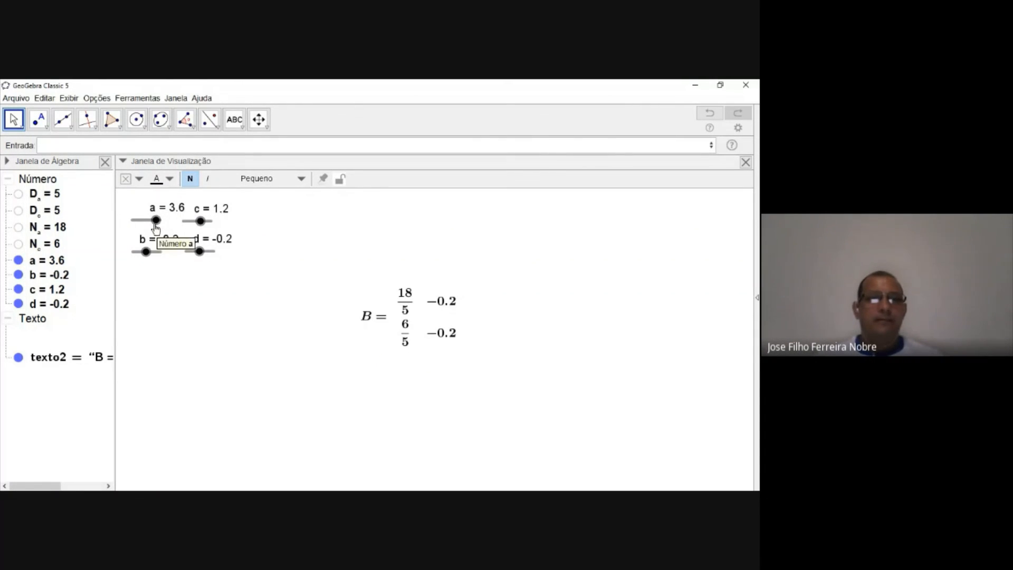
Step: Move slider a to 1.6 to test the fraction in matrix B's first row
mouse_move(155, 221)
left_mouse_down()
mouse_move(139, 222)
mouse_move(154, 224)
left_mouse_up()
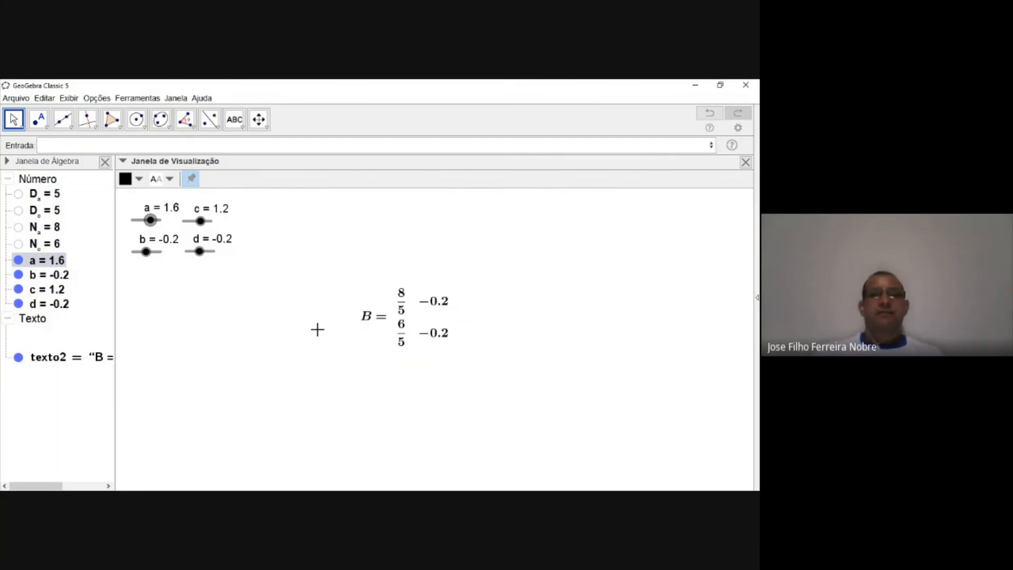